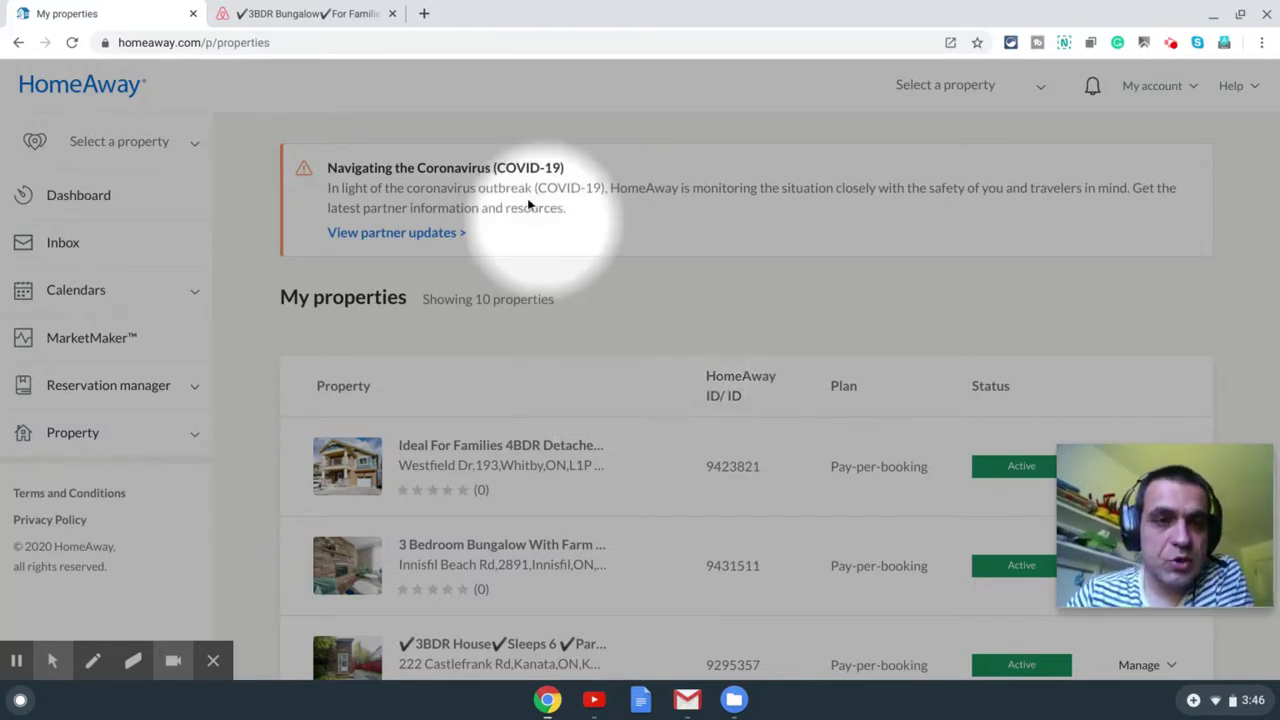
Step: Scroll through the Airbnb 3BDR Bungalow listing in Hamilton to review its details
{"action": "left_click", "coordinate": [299, 19]}
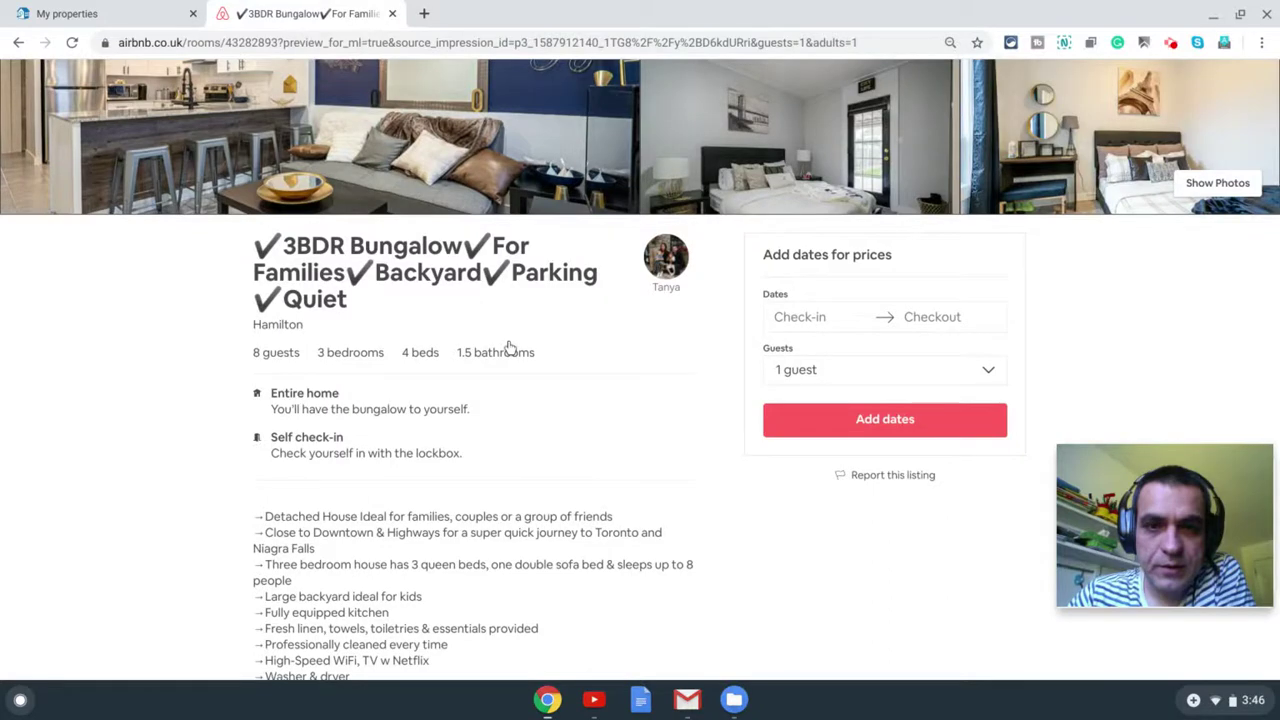
{"action": "scroll", "coordinate": [626, 422], "scroll_direction": "up", "scroll_amount": 3}
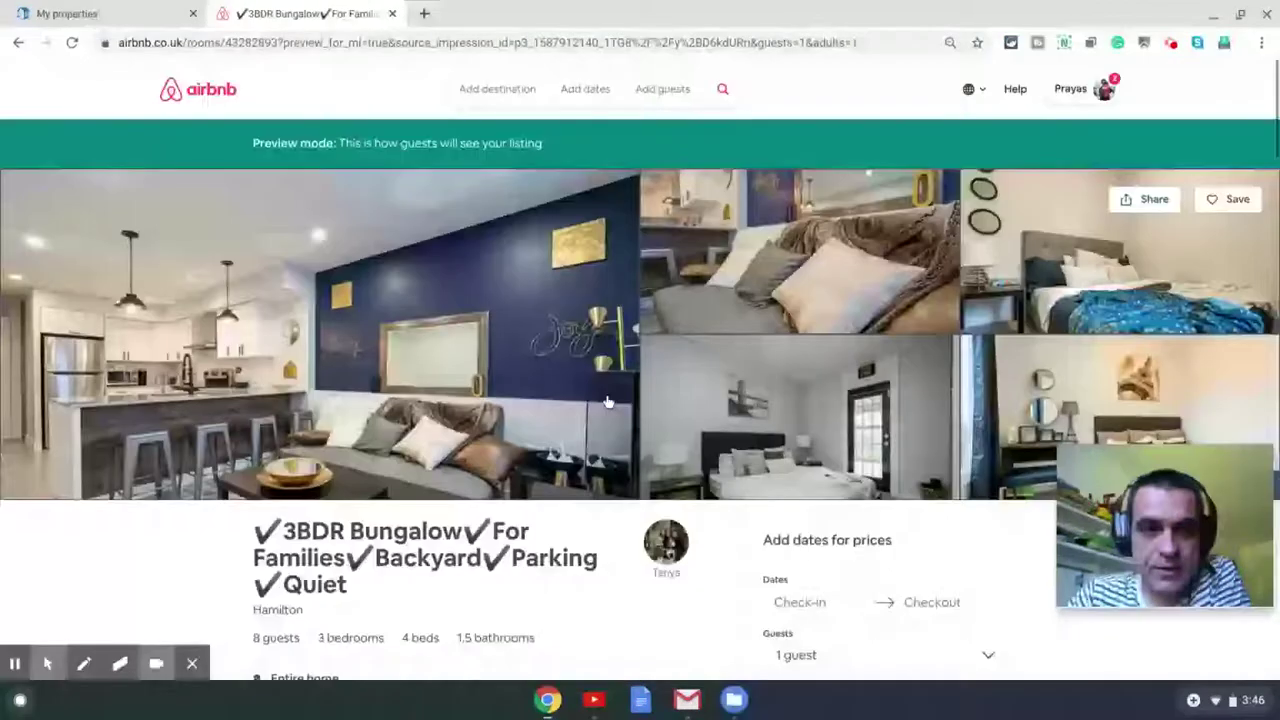
{"action": "scroll", "coordinate": [607, 401], "scroll_direction": "down", "scroll_amount": 1}
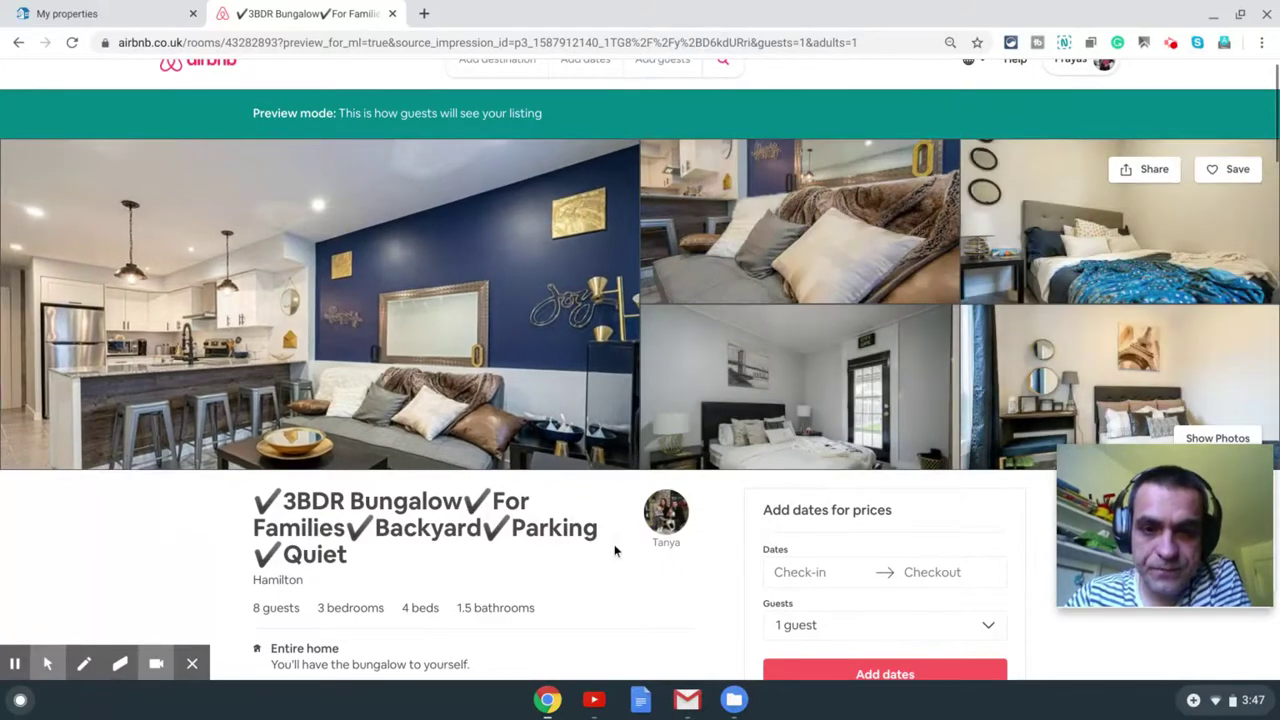
{"action": "scroll", "coordinate": [615, 550], "scroll_direction": "down", "scroll_amount": 3}
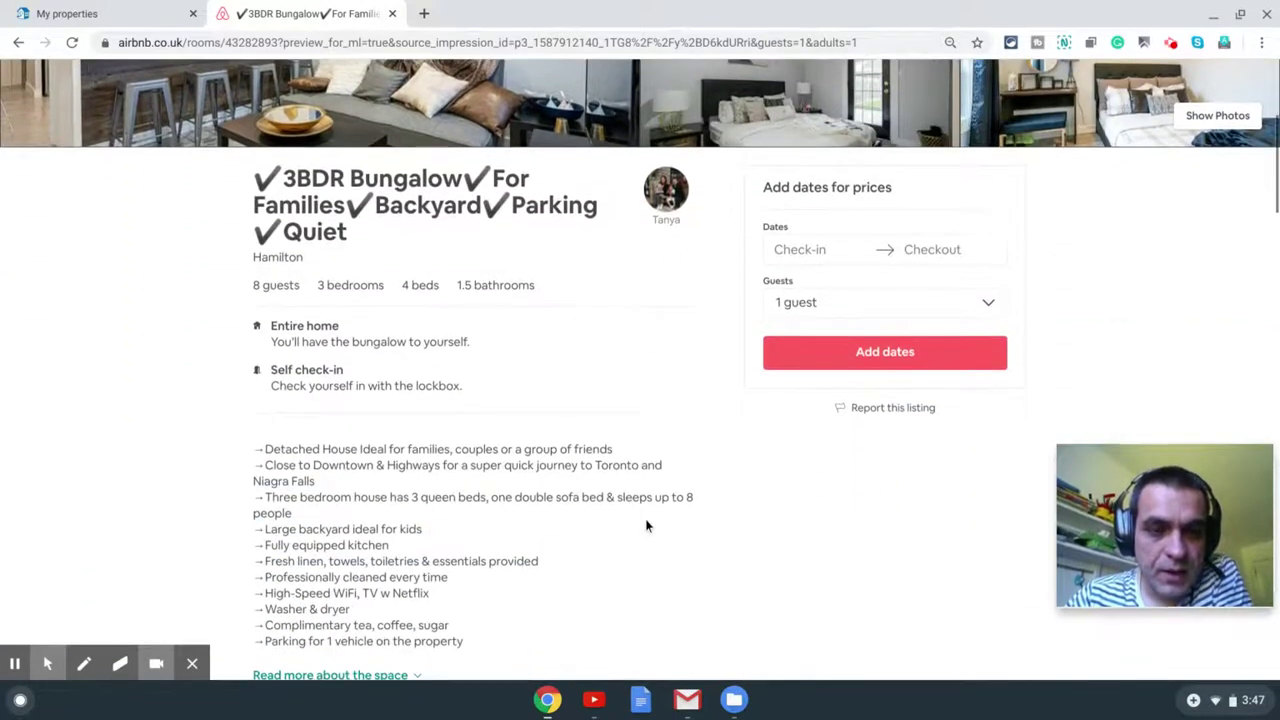
{"action": "scroll", "coordinate": [577, 376], "scroll_direction": "down", "scroll_amount": 2}
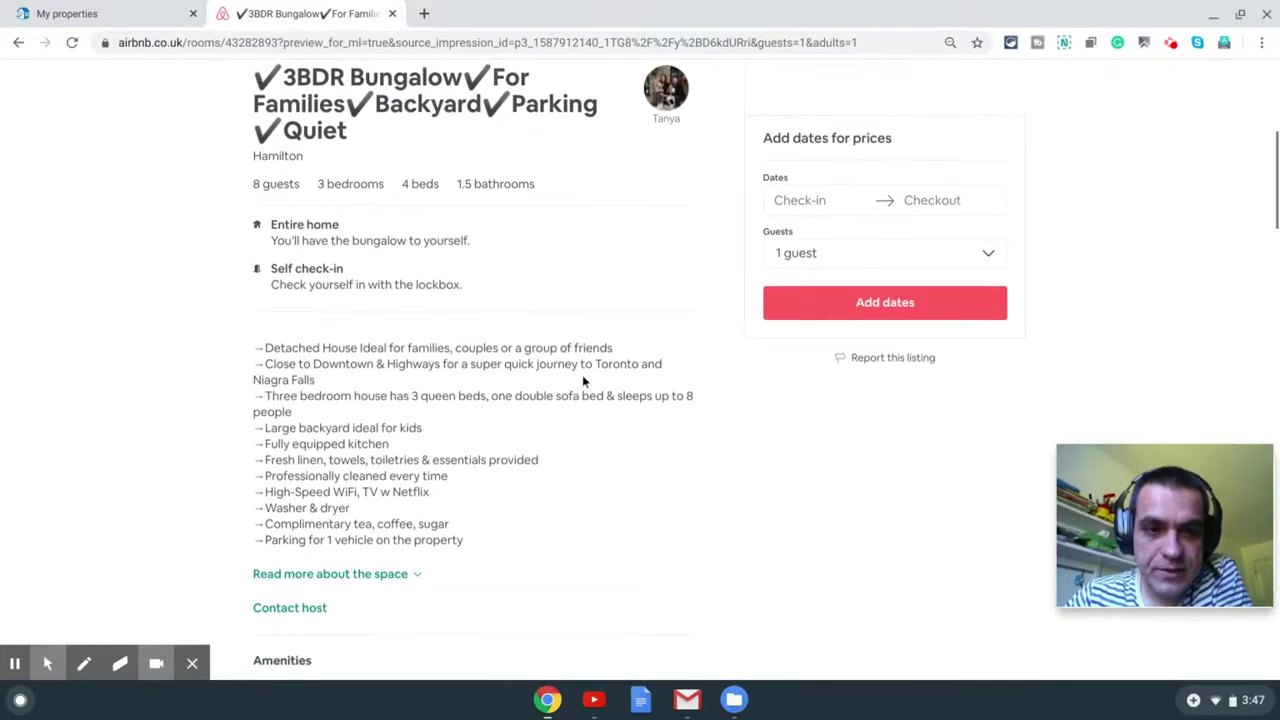
{"action": "scroll", "coordinate": [594, 380], "scroll_direction": "down", "scroll_amount": 4}
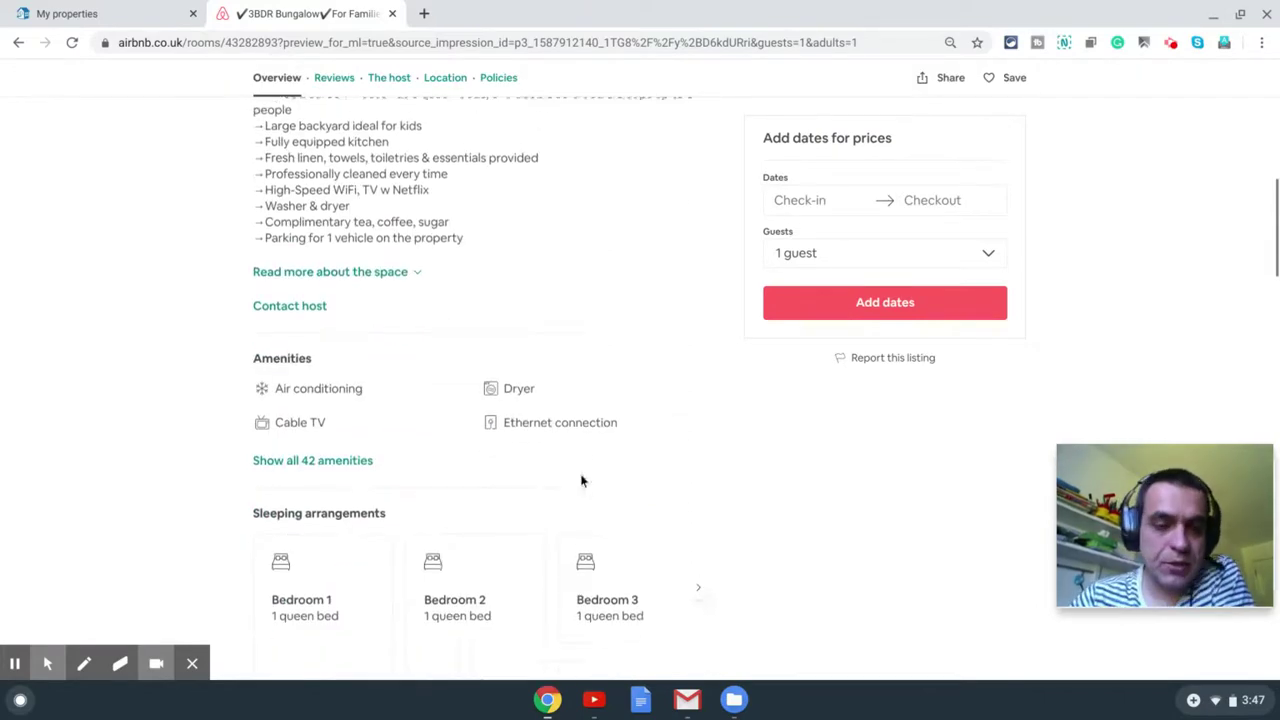
{"action": "scroll", "coordinate": [620, 434], "scroll_direction": "down", "scroll_amount": 8}
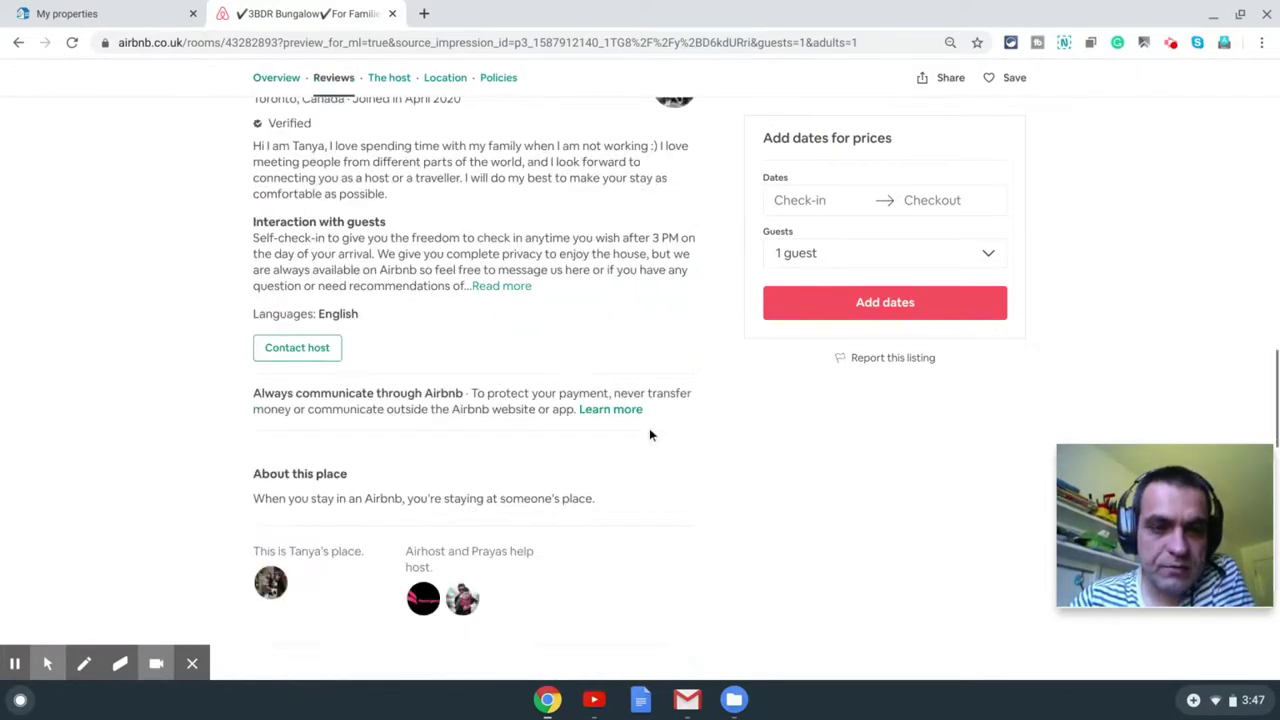
{"action": "scroll", "coordinate": [568, 423], "scroll_direction": "up", "scroll_amount": 4}
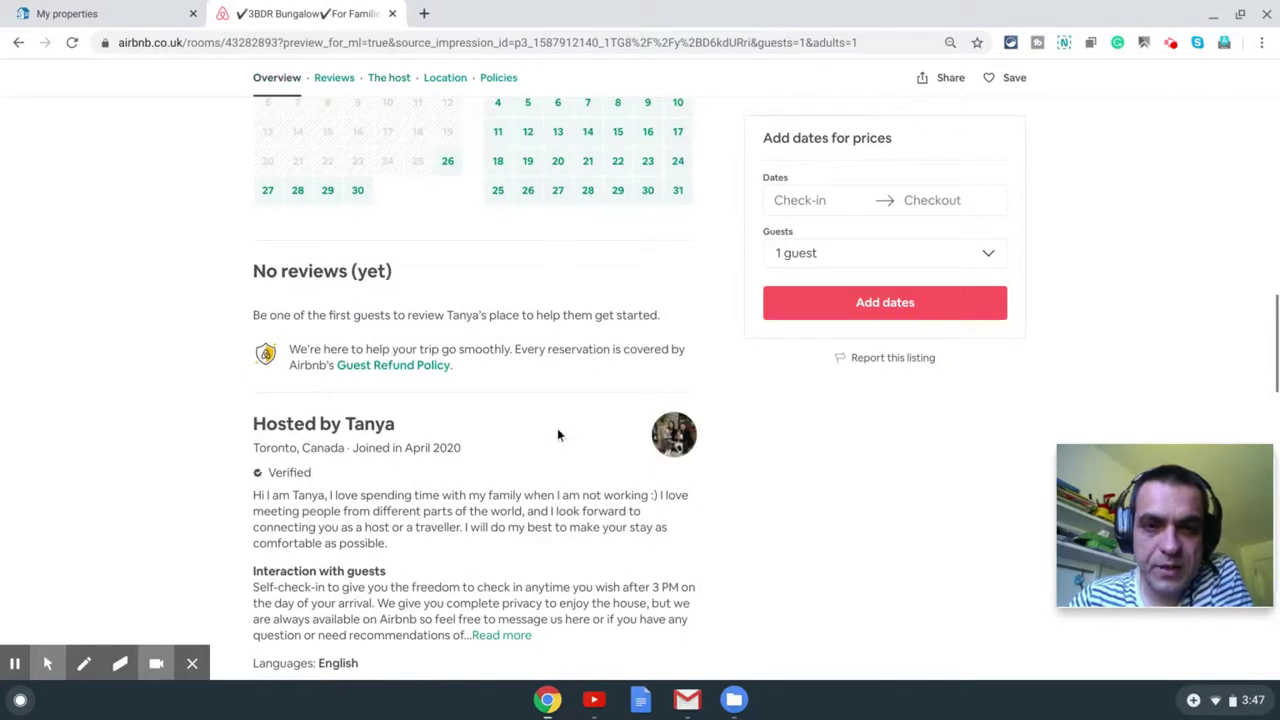
{"action": "scroll", "coordinate": [557, 409], "scroll_direction": "up", "scroll_amount": 1}
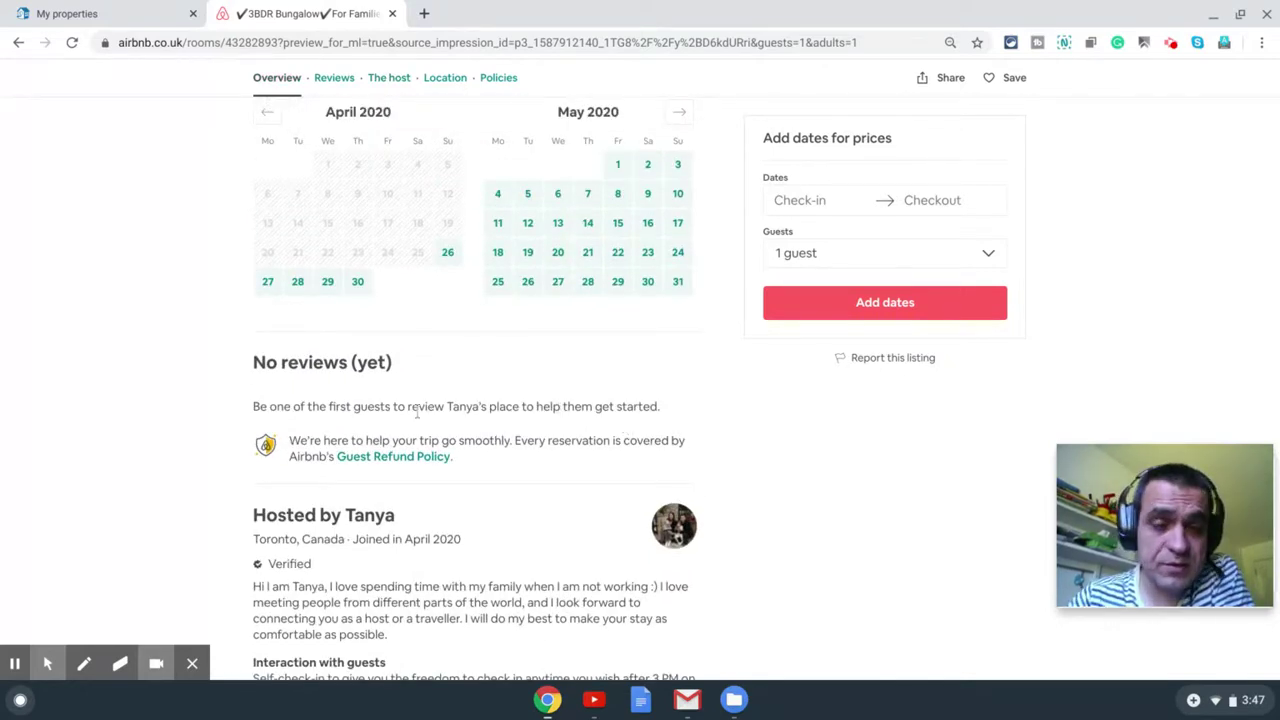
{"action": "scroll", "coordinate": [516, 404], "scroll_direction": "up", "scroll_amount": 1}
{"action": "scroll", "coordinate": [516, 404], "scroll_direction": "up", "scroll_amount": 4}
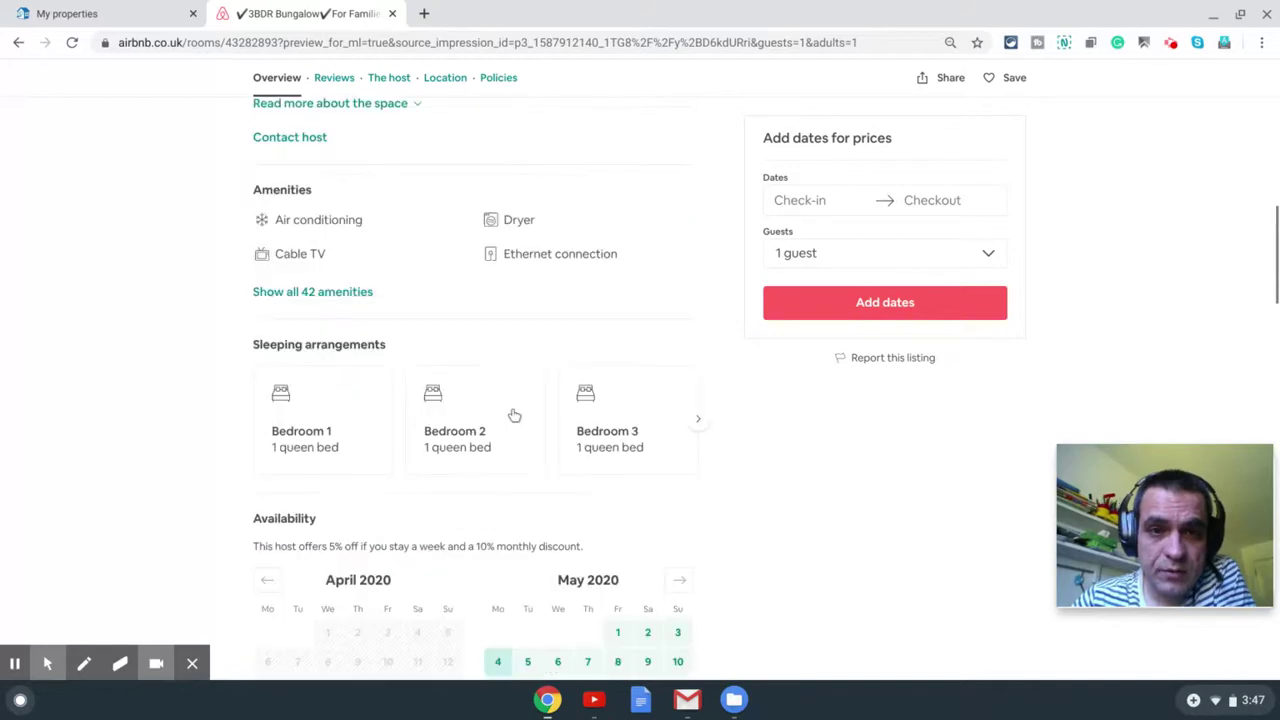
{"action": "scroll", "coordinate": [514, 412], "scroll_direction": "up", "scroll_amount": 4}
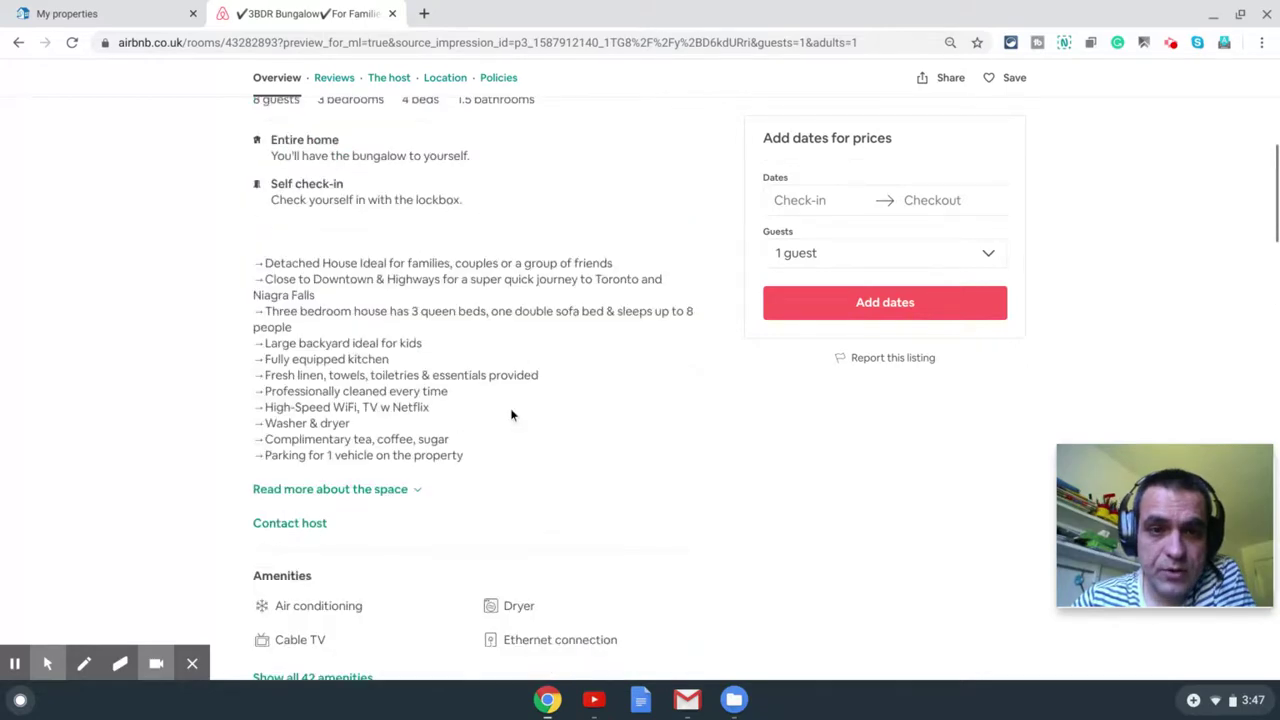
{"action": "scroll", "coordinate": [510, 415], "scroll_direction": "up", "scroll_amount": 2}
{"action": "scroll", "coordinate": [463, 420], "scroll_direction": "up", "scroll_amount": 2}
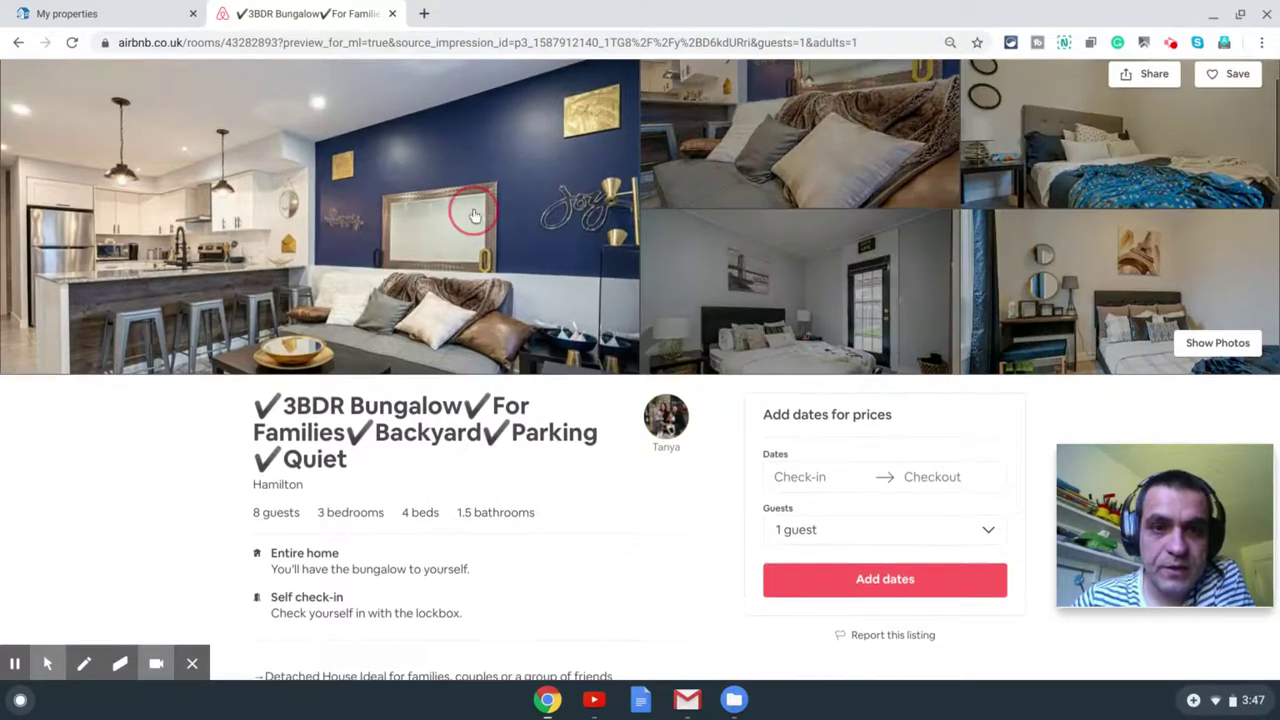
Step: Page forward through a few of the listing's full-size photos, then close the viewer
{"action": "left_click", "coordinate": [620, 262]}
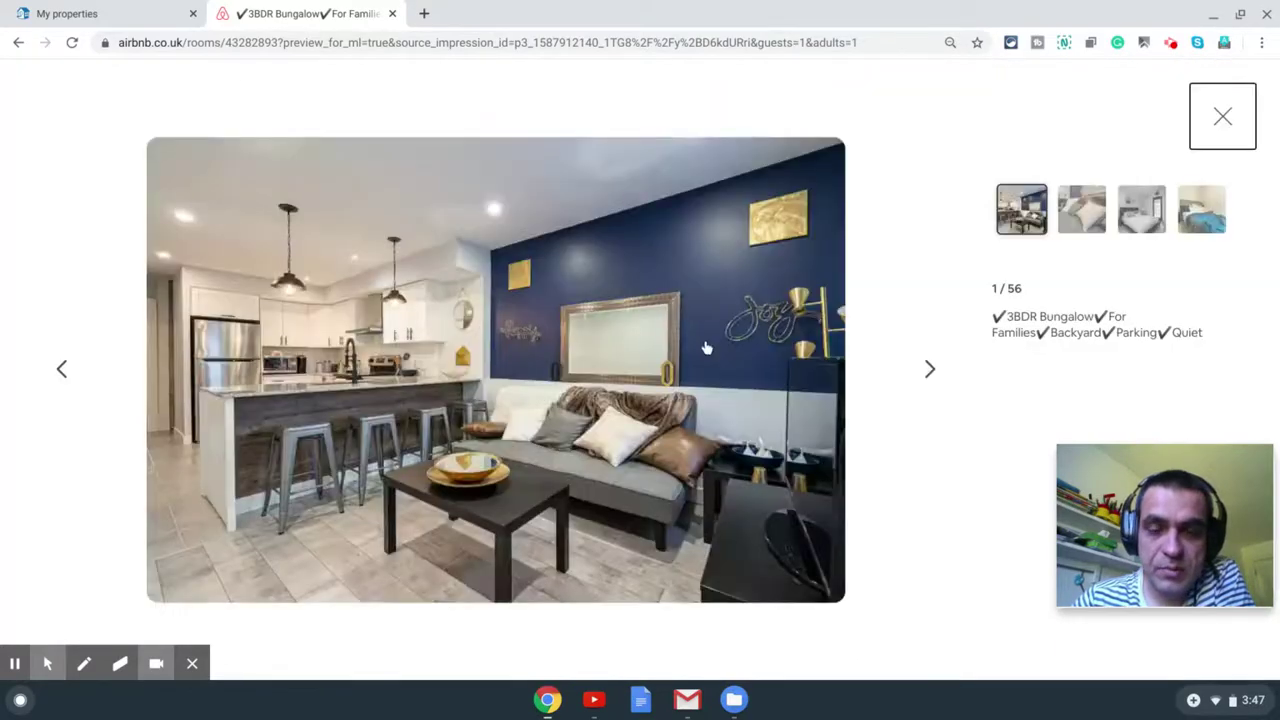
{"action": "key", "text": "Right"}
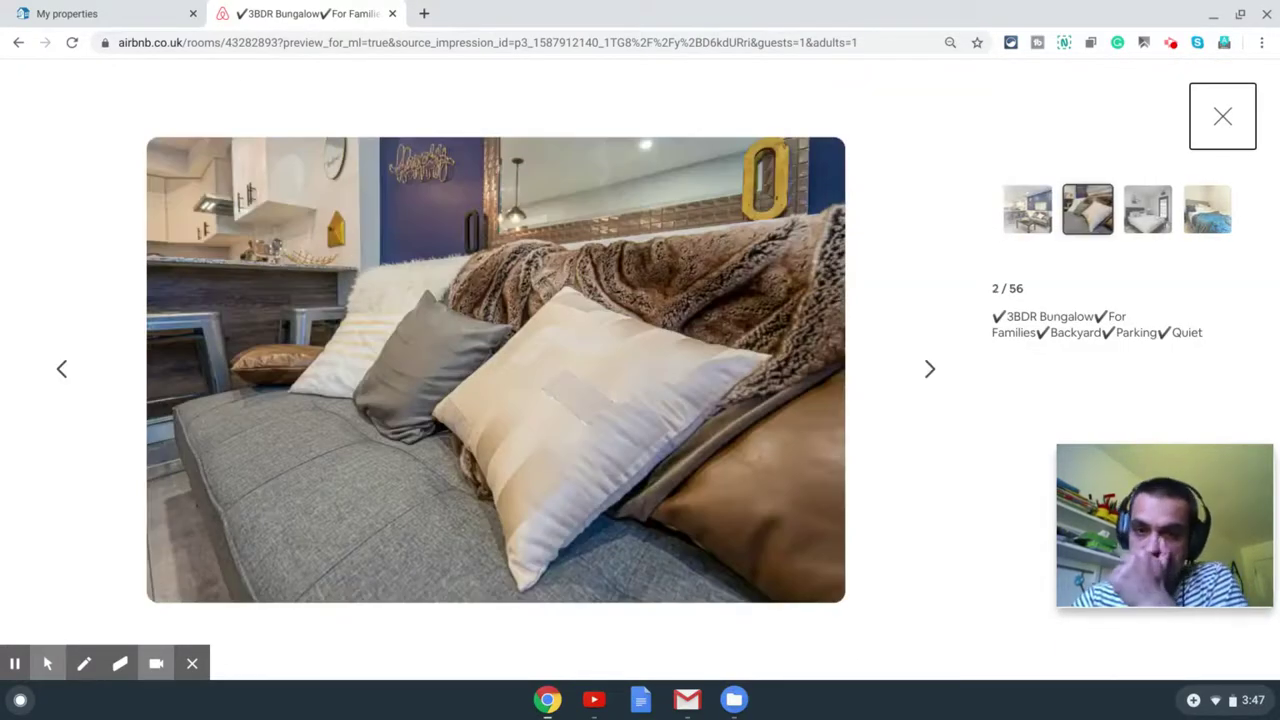
{"action": "key", "text": "Right"}
{"action": "key", "text": "Right"}
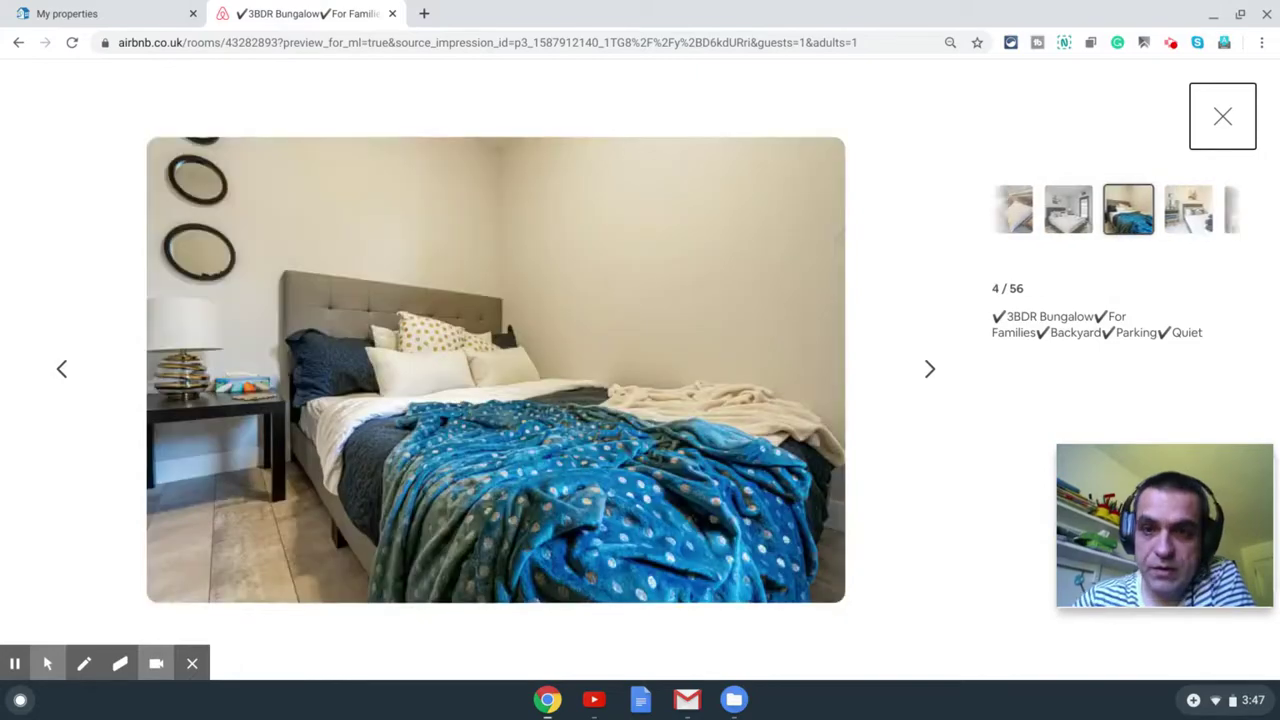
{"action": "left_click", "coordinate": [1232, 118]}
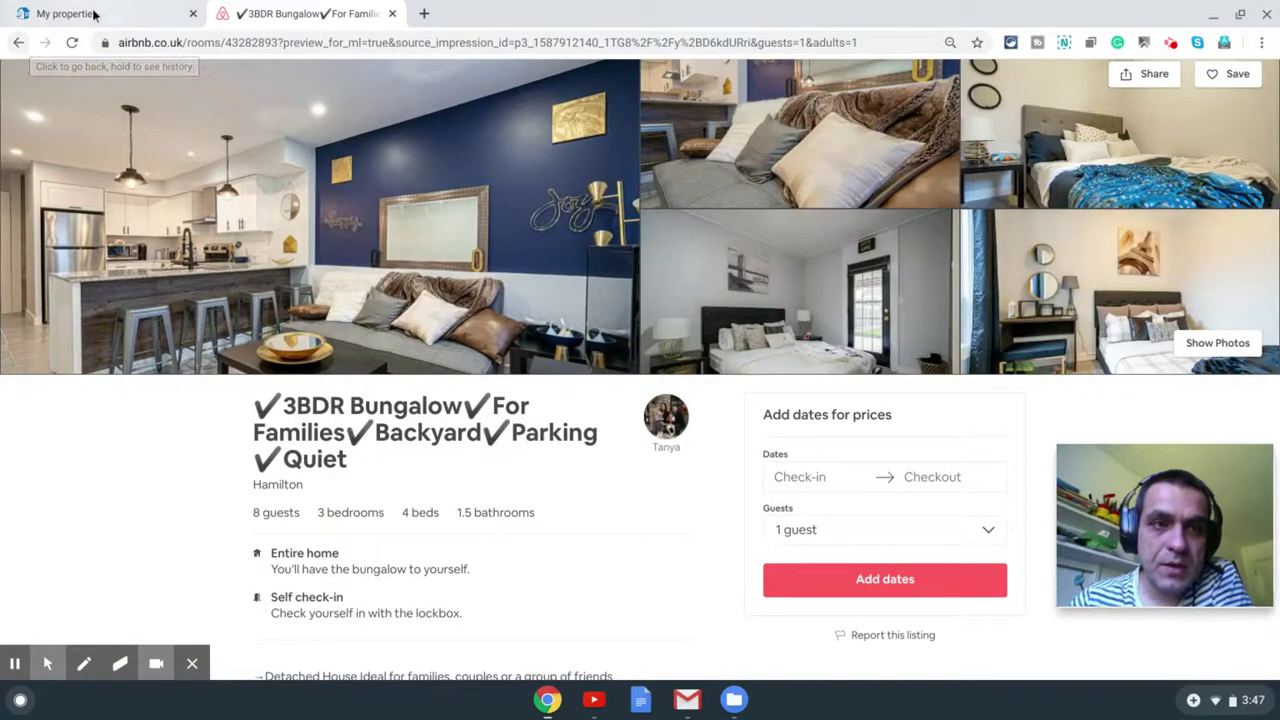
Step: Return to HomeAway's My properties page and review the 10 listed properties
{"action": "left_click", "coordinate": [42, 12]}
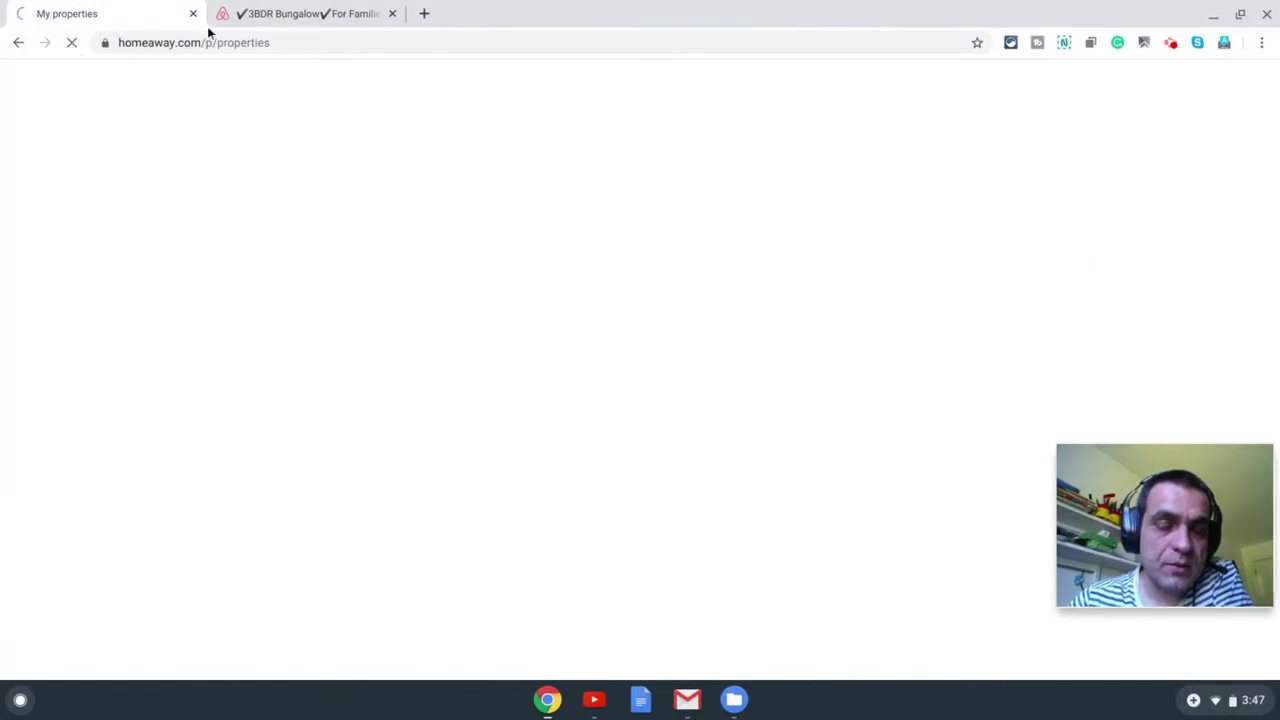
{"action": "left_click", "coordinate": [276, 8]}
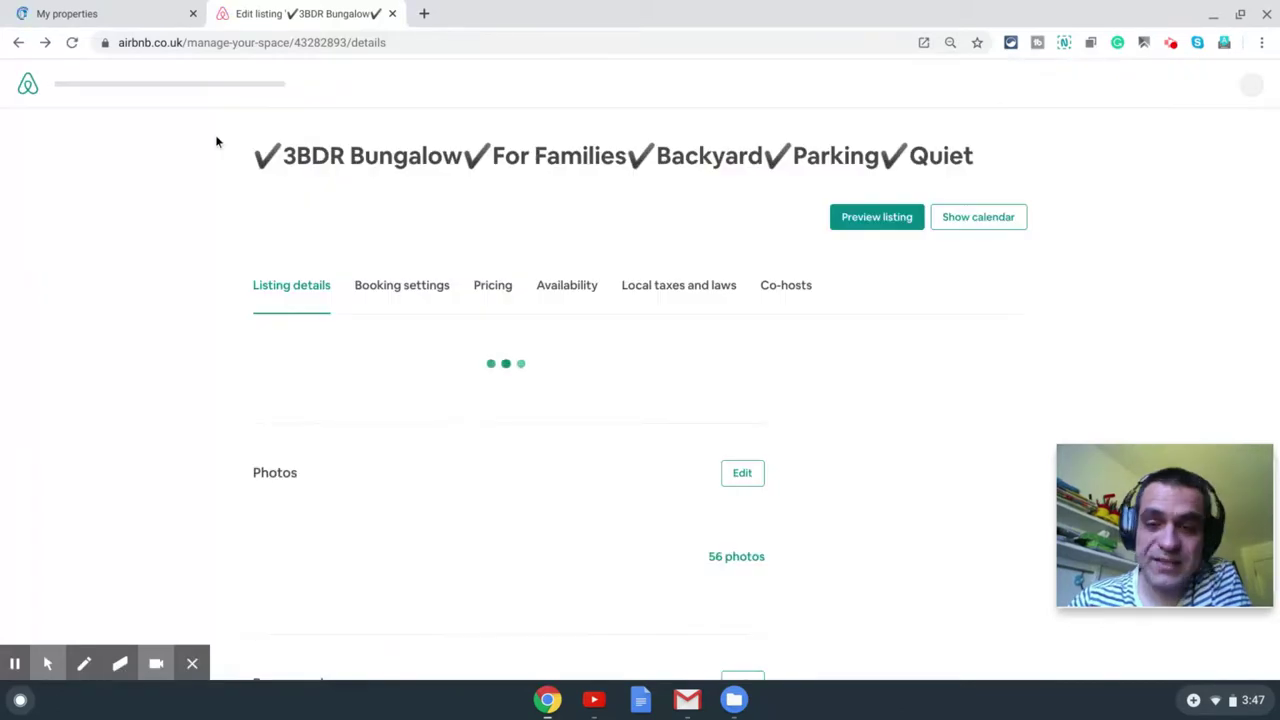
{"action": "left_click", "coordinate": [140, 12]}
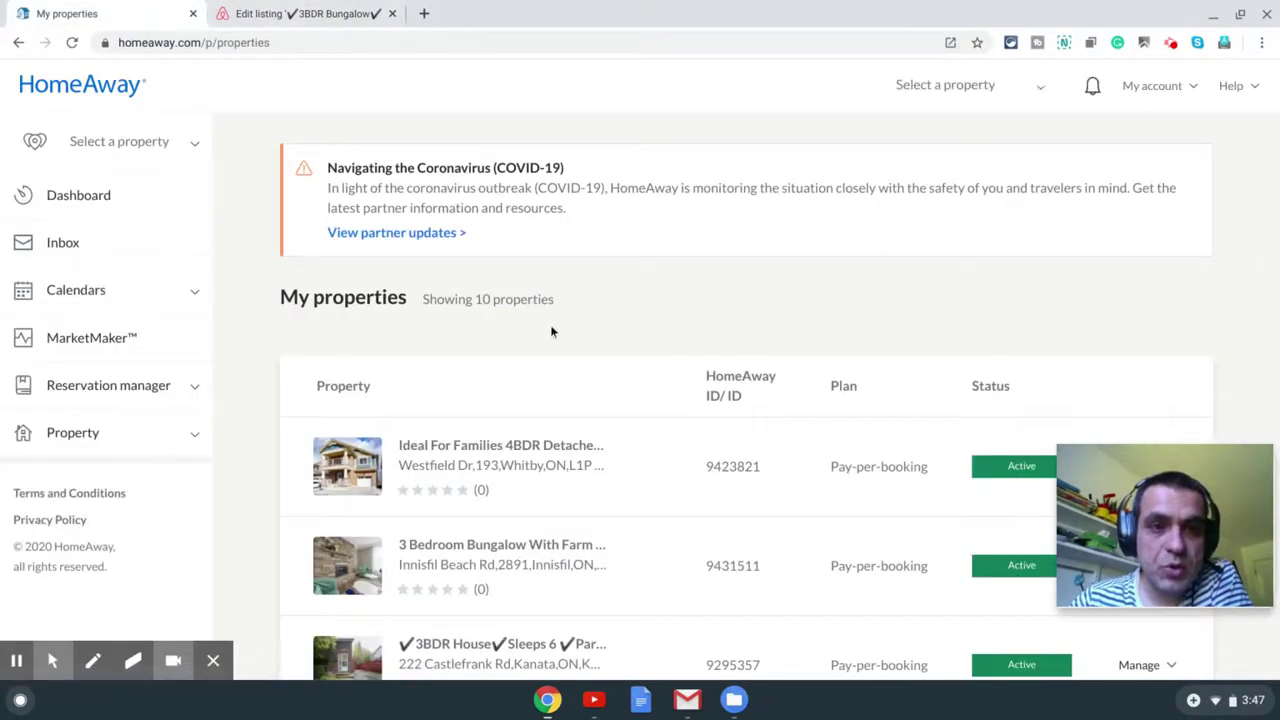
{"action": "scroll", "coordinate": [780, 330], "scroll_direction": "down", "scroll_amount": 1}
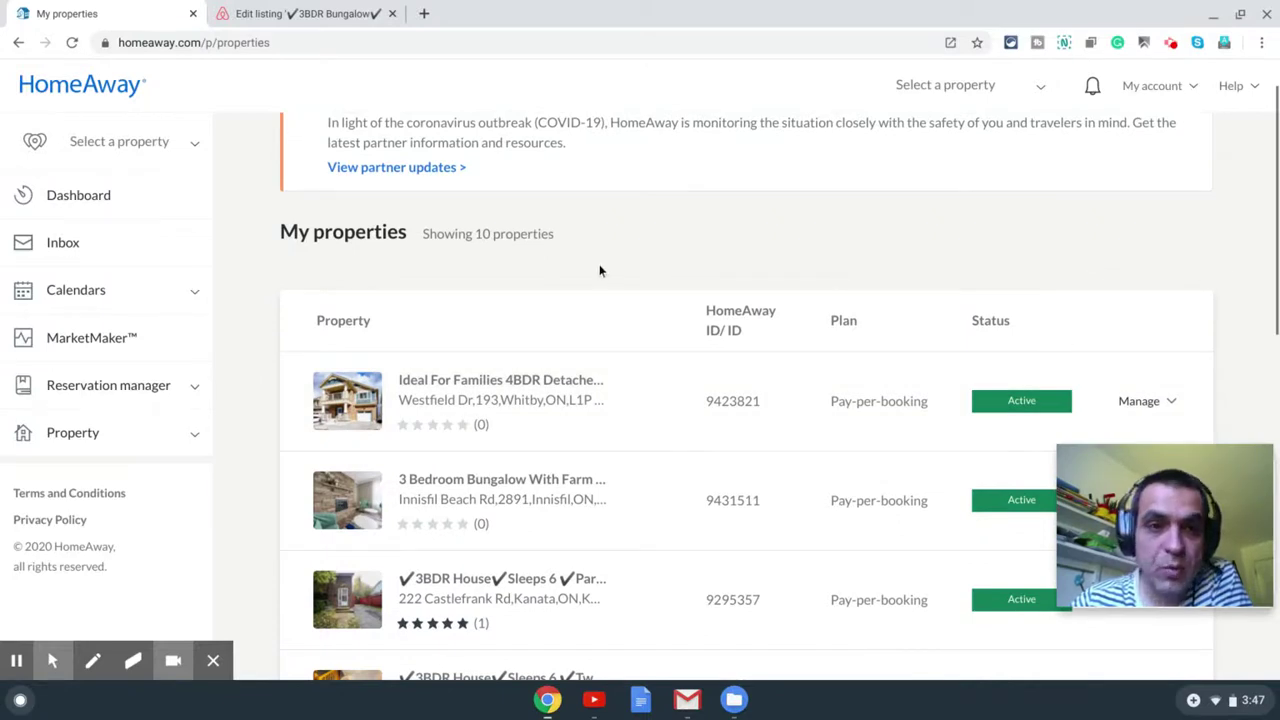
{"action": "scroll", "coordinate": [605, 266], "scroll_direction": "down", "scroll_amount": 3}
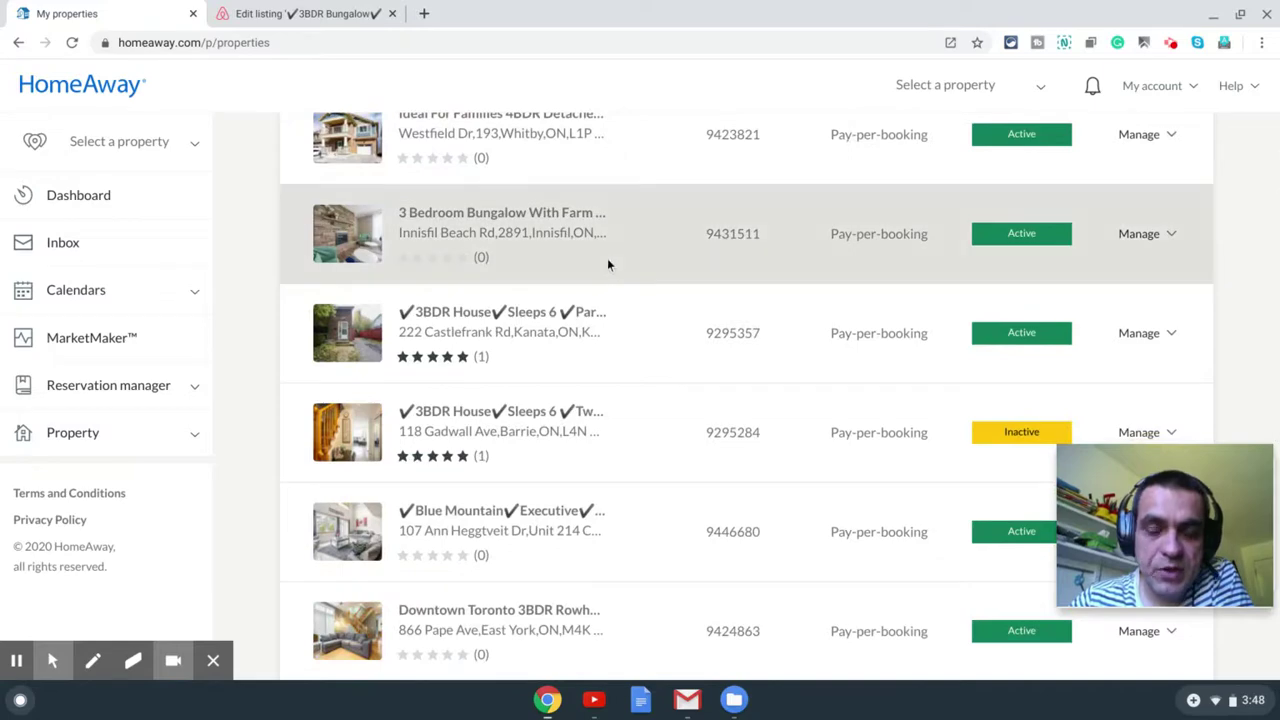
{"action": "scroll", "coordinate": [607, 263], "scroll_direction": "down", "scroll_amount": 4}
{"action": "scroll", "coordinate": [604, 271], "scroll_direction": "up", "scroll_amount": 3}
{"action": "scroll", "coordinate": [606, 277], "scroll_direction": "up", "scroll_amount": 2}
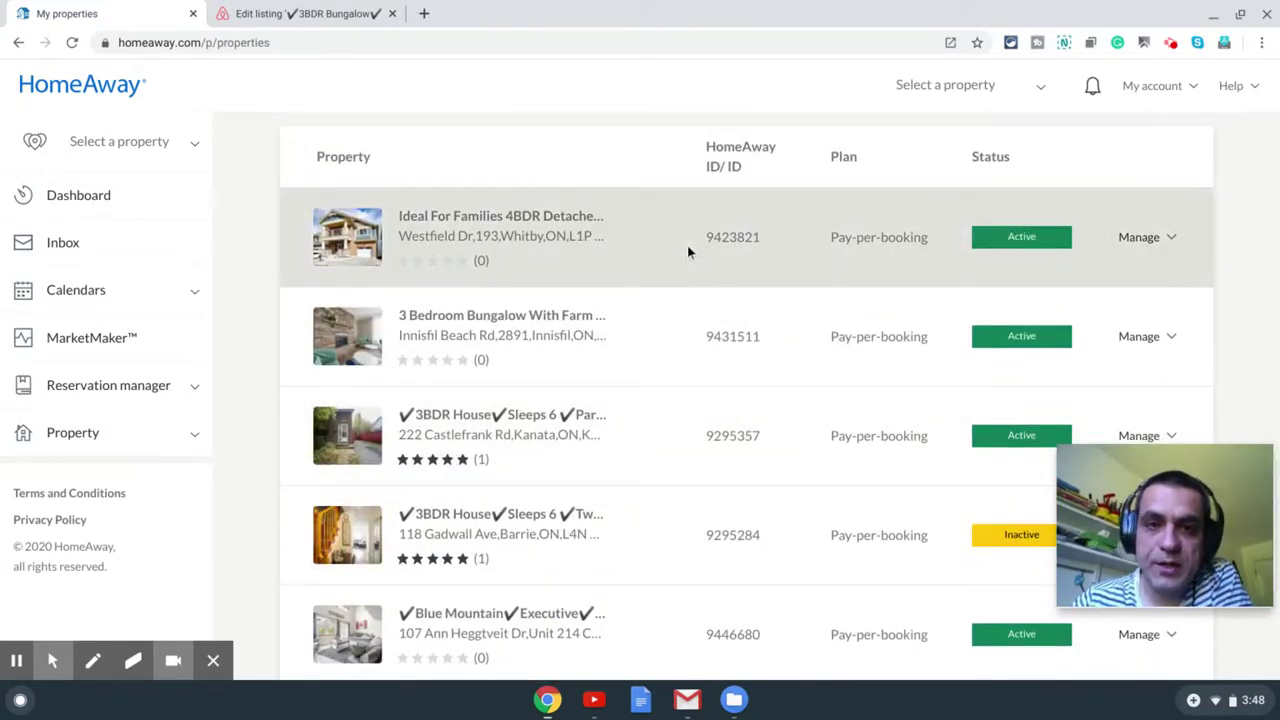
{"action": "scroll", "coordinate": [697, 247], "scroll_direction": "up", "scroll_amount": 1}
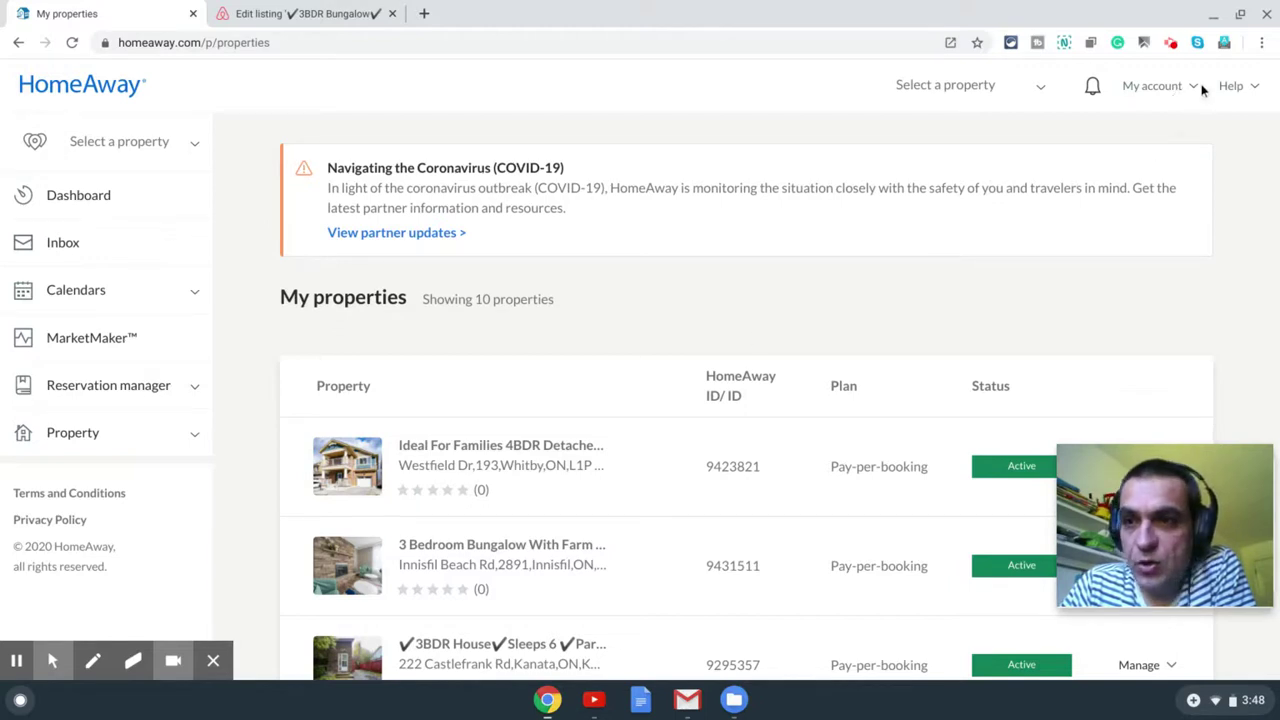
Step: Add a new property with 3 bedrooms and 1.5 bathrooms, checked against the Airbnb listing
{"action": "left_click", "coordinate": [1197, 88]}
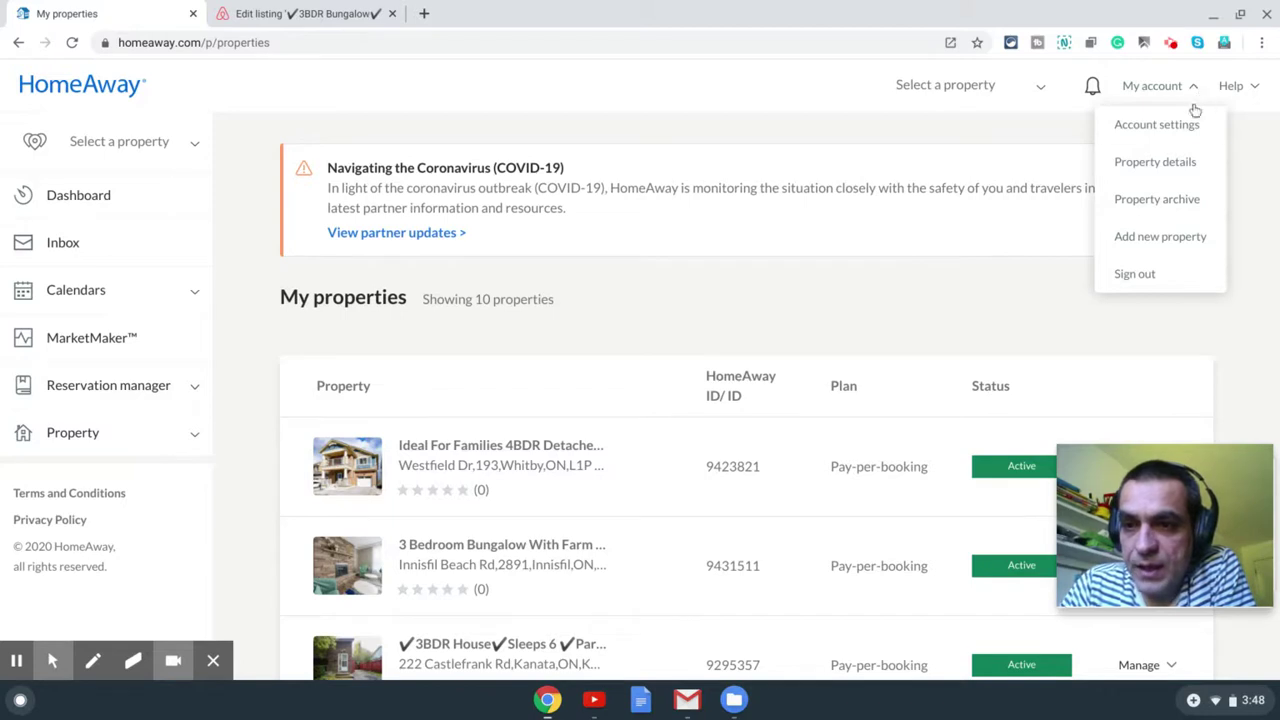
{"action": "left_click", "coordinate": [1165, 240]}
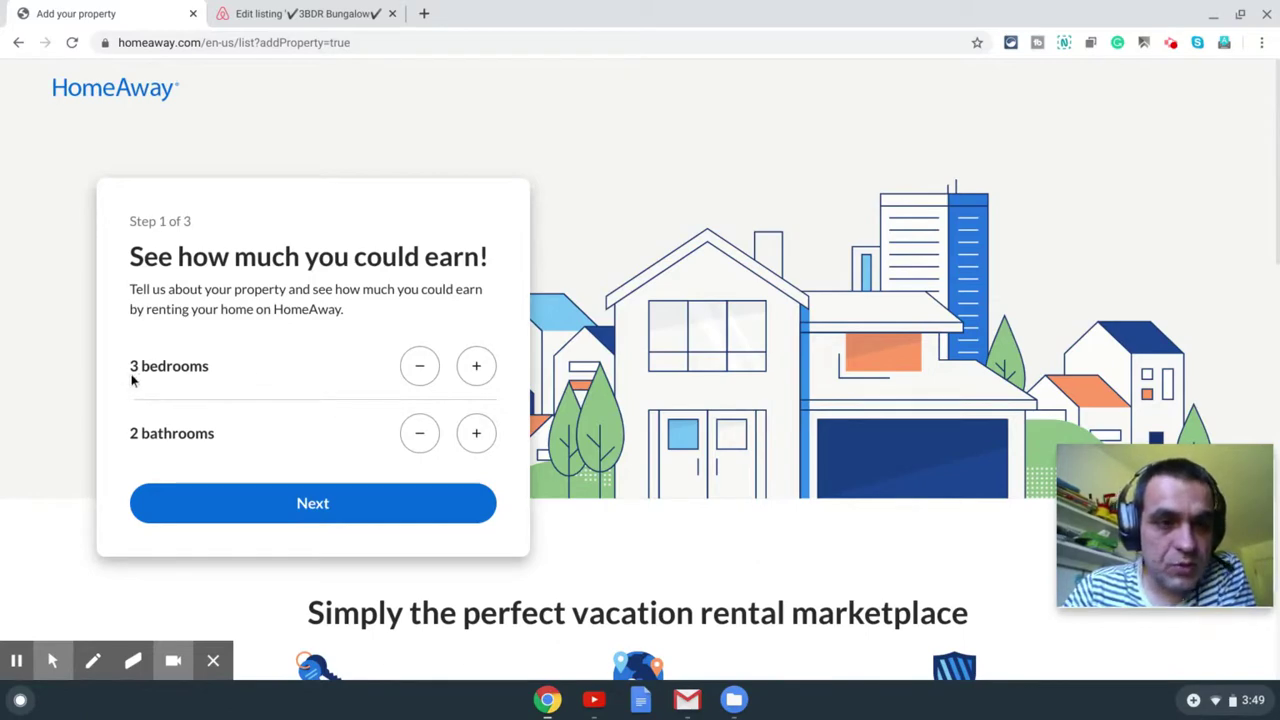
{"action": "left_click", "coordinate": [476, 433]}
{"action": "left_click", "coordinate": [337, 14]}
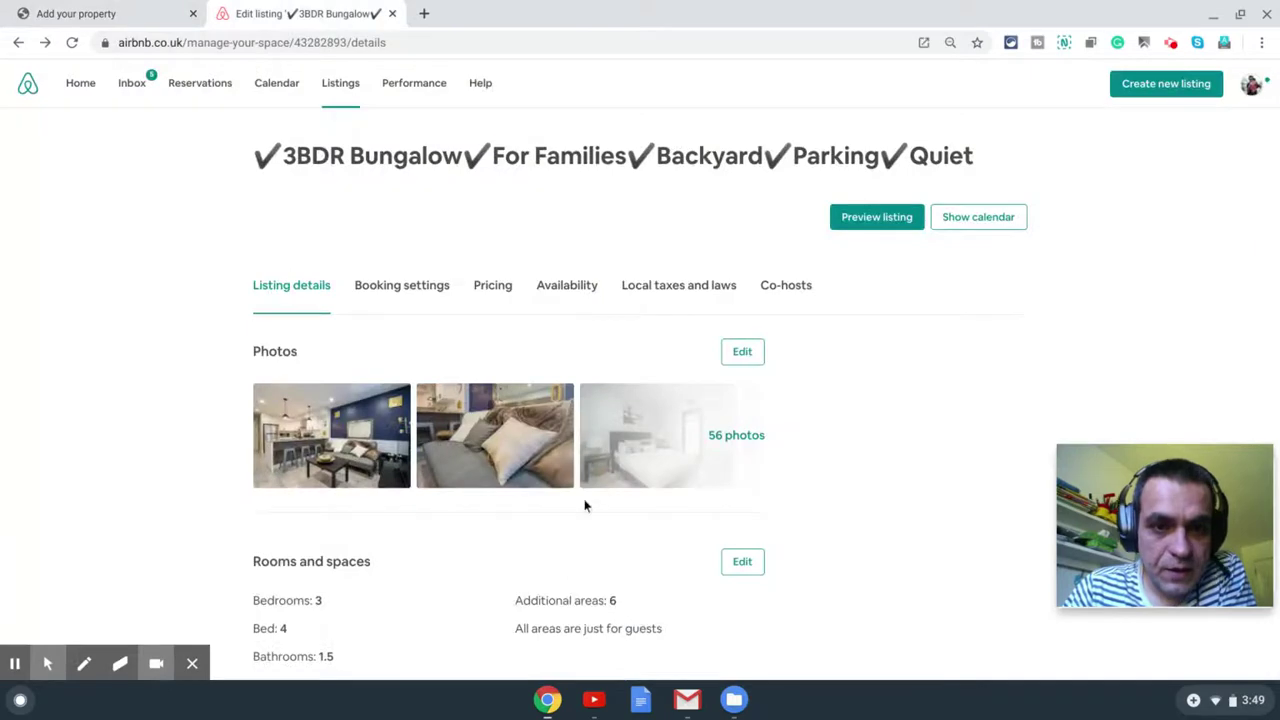
{"action": "scroll", "coordinate": [586, 490], "scroll_direction": "down", "scroll_amount": 2}
{"action": "scroll", "coordinate": [586, 484], "scroll_direction": "down", "scroll_amount": 2}
{"action": "left_click", "coordinate": [120, 14]}
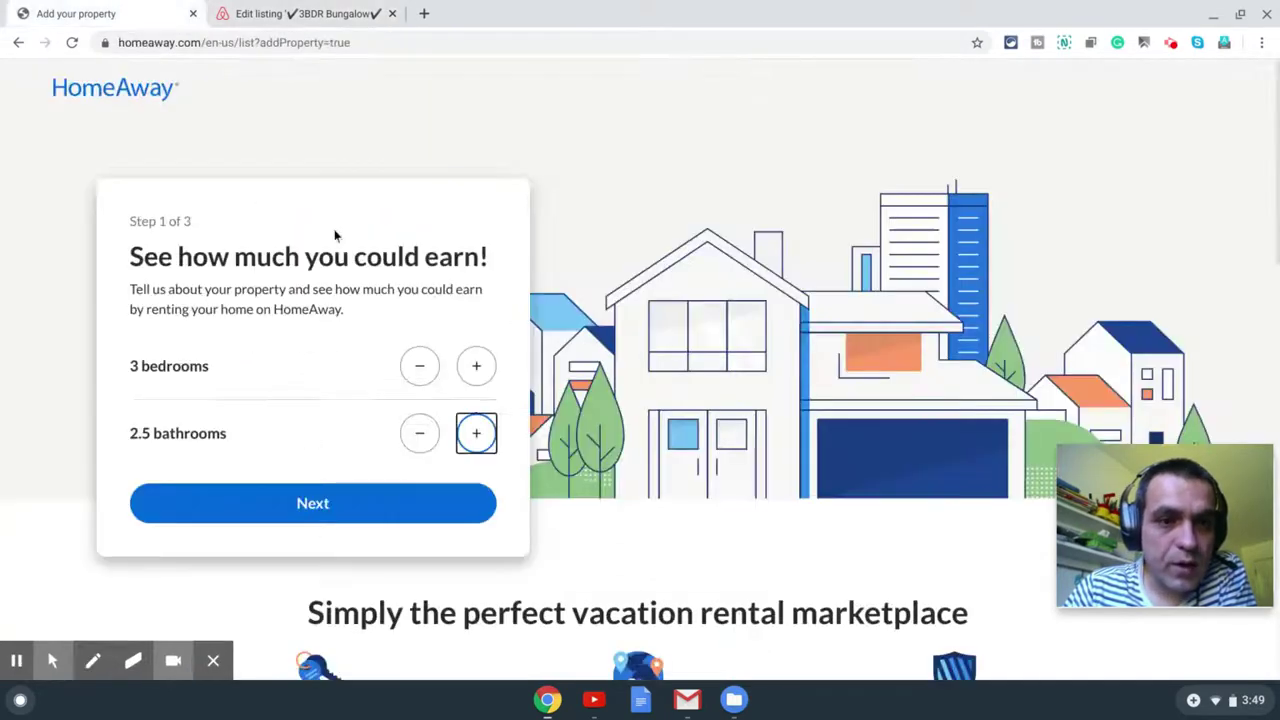
{"action": "left_click", "coordinate": [420, 433]}
{"action": "left_click", "coordinate": [420, 433]}
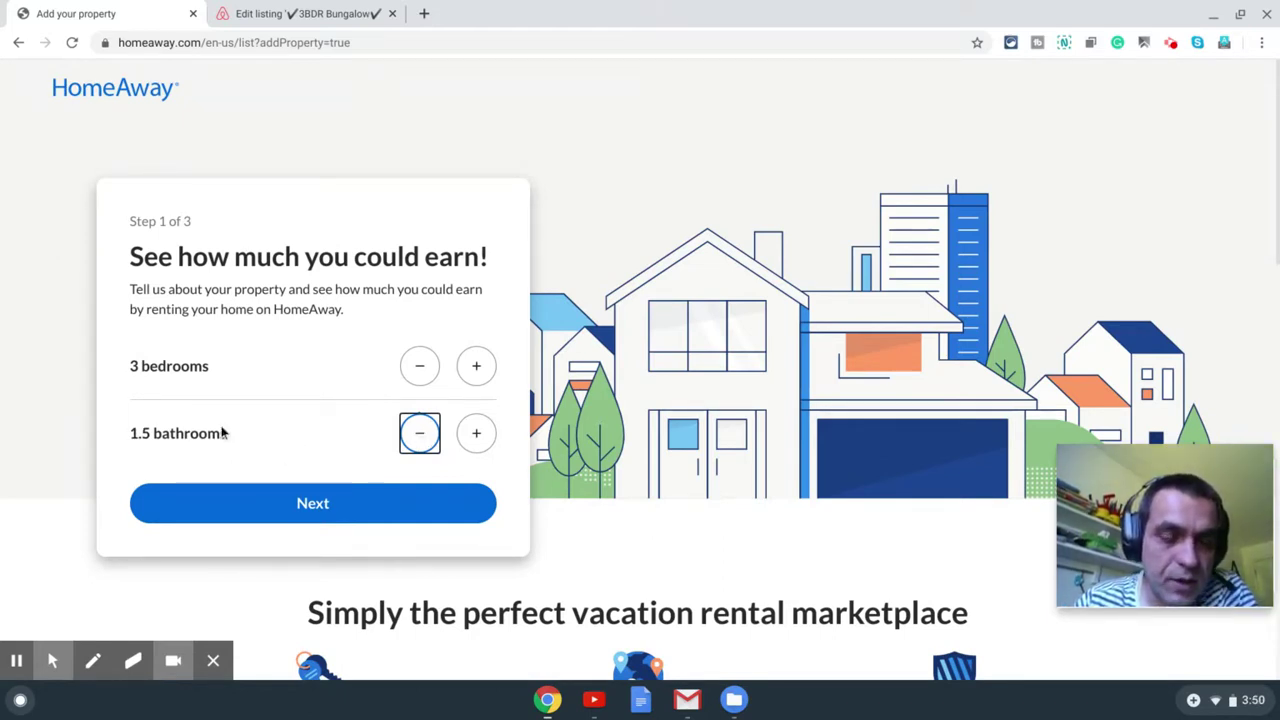
Step: Move to the property location step and clear the existing address
{"action": "left_click", "coordinate": [292, 512]}
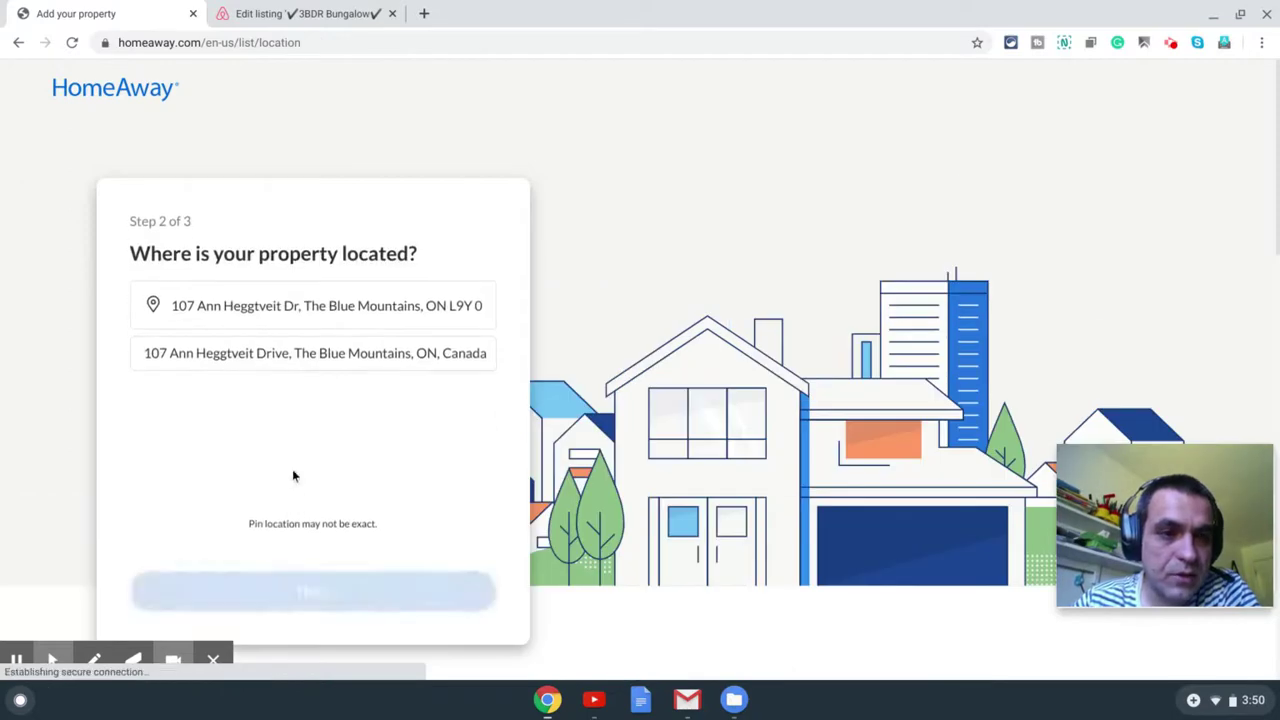
{"action": "triple_click", "coordinate": [288, 313]}
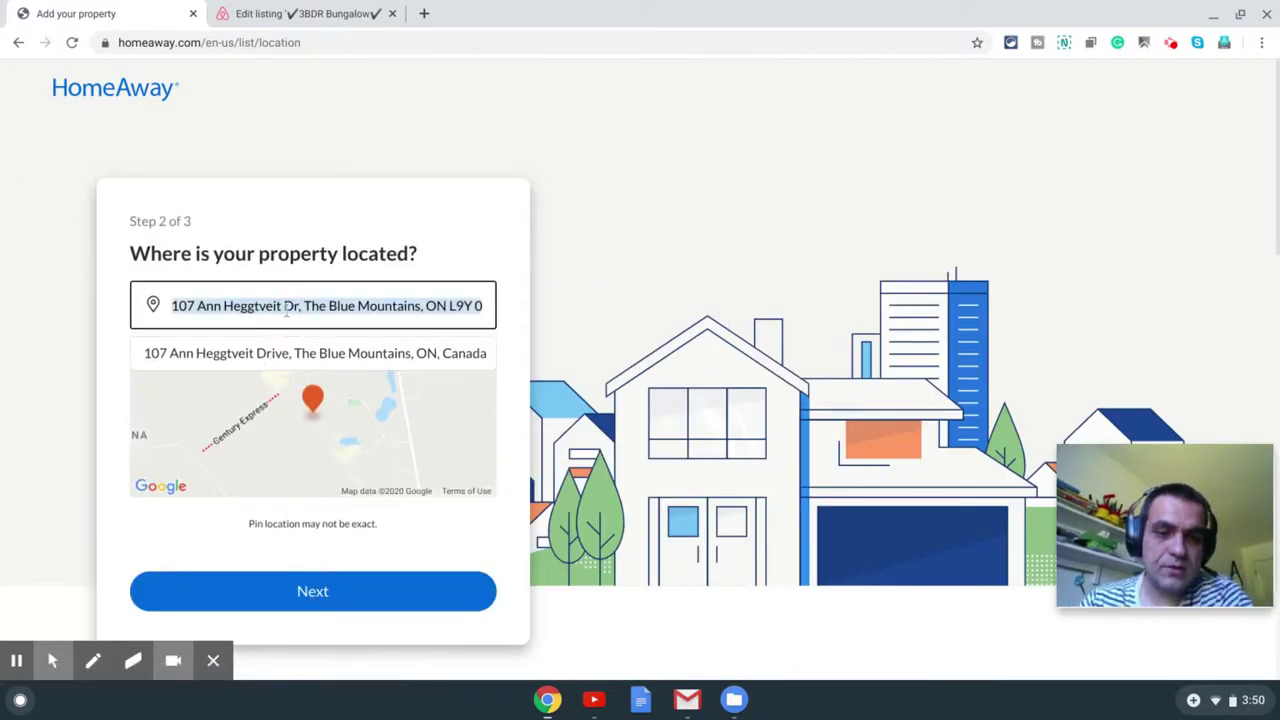
{"action": "key", "text": "BackSpace"}
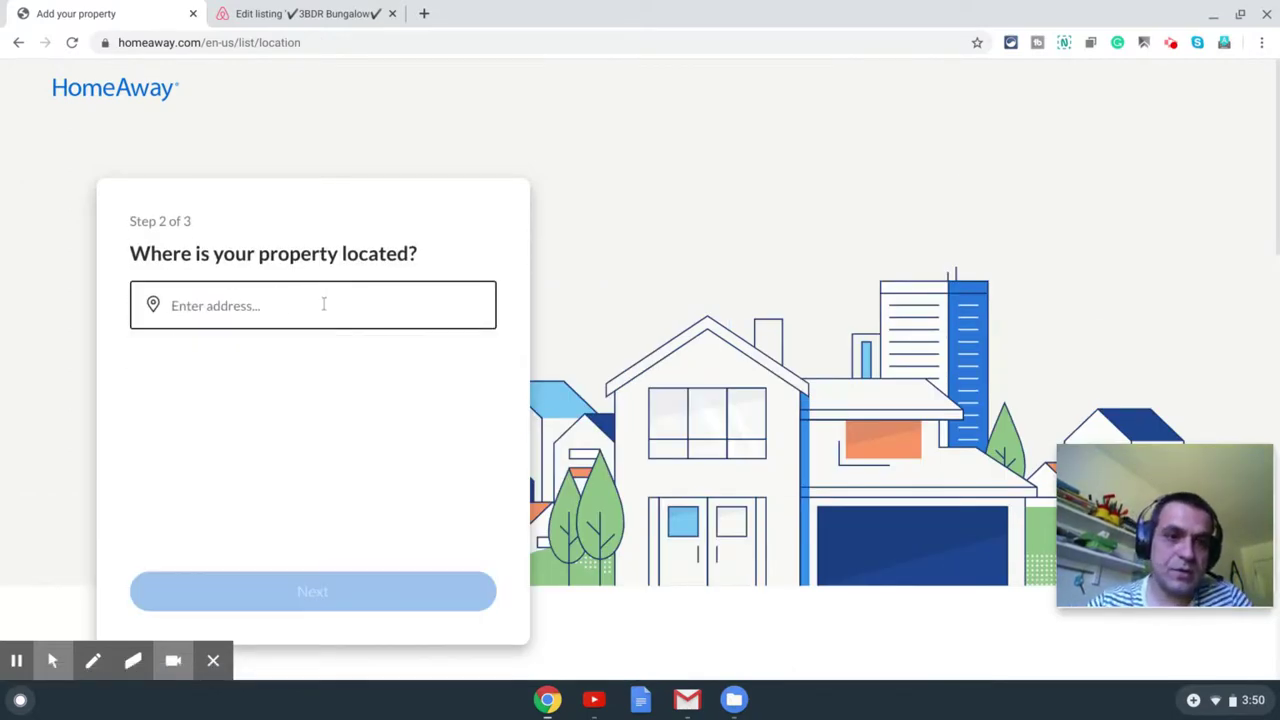
Step: Paste the Airbnb listing's street address into HomeAway and pick the matching suggestion
{"action": "left_click", "coordinate": [300, 14]}
{"action": "scroll", "coordinate": [349, 370], "scroll_direction": "down", "scroll_amount": 3}
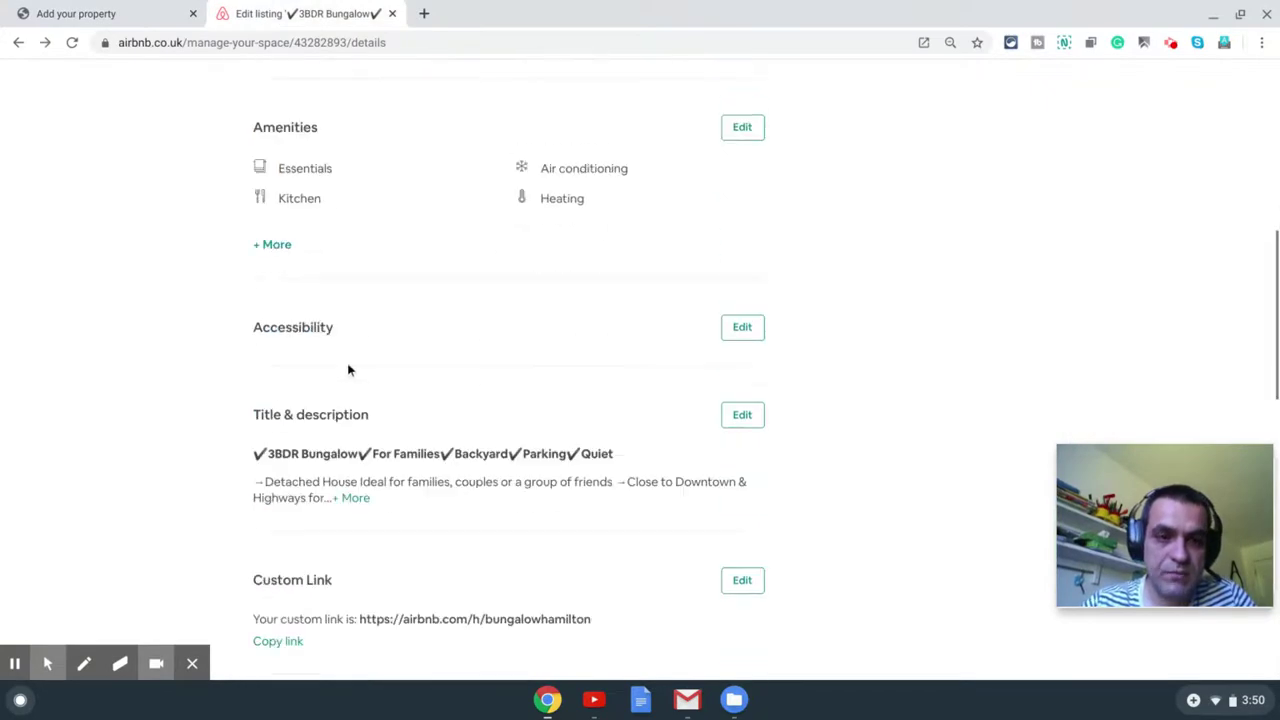
{"action": "scroll", "coordinate": [352, 360], "scroll_direction": "down", "scroll_amount": 5}
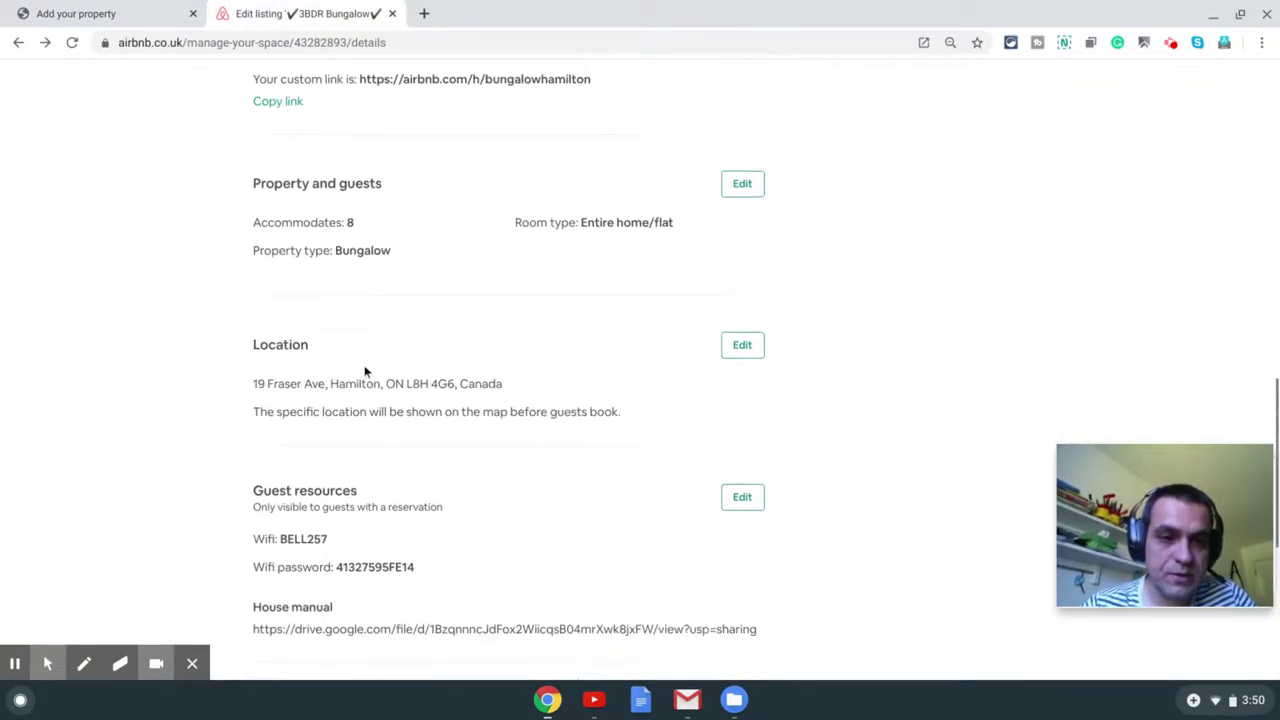
{"action": "left_click_drag", "start_coordinate": [254, 384], "coordinate": [460, 378]}
{"action": "key", "text": "ctrl+c"}
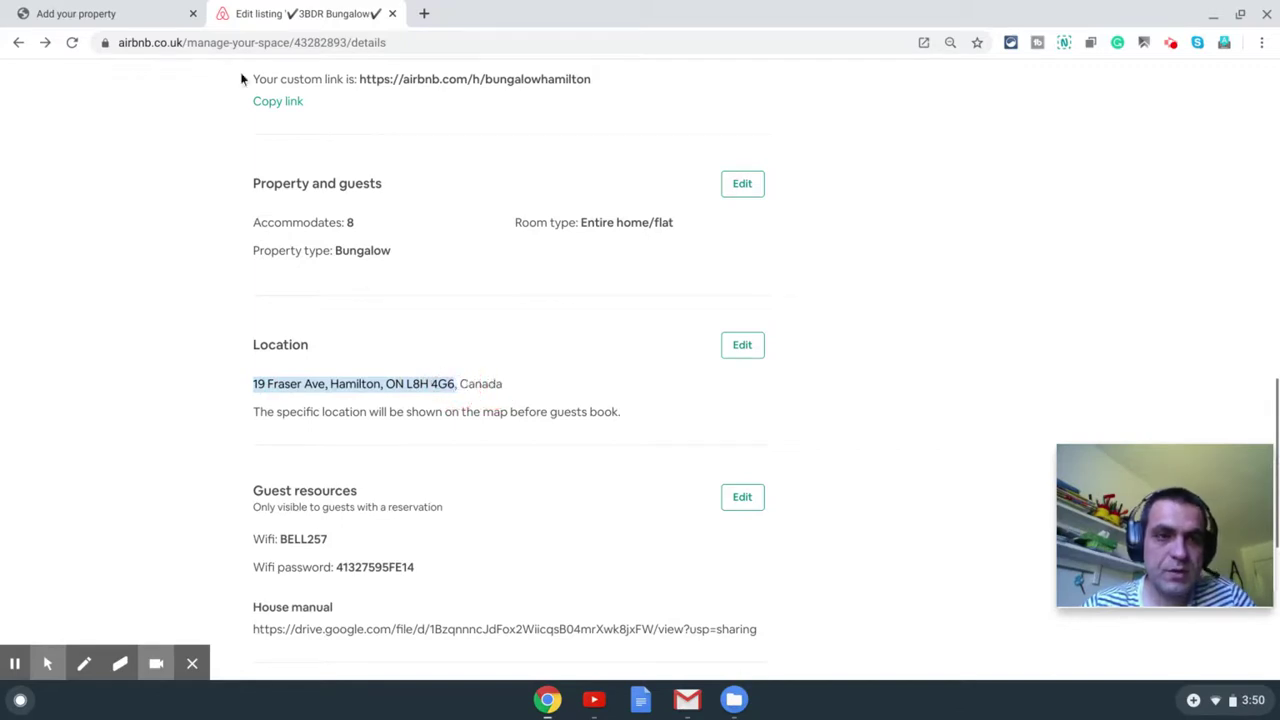
{"action": "key", "text": "ctrl+shift+Tab"}
{"action": "left_click", "coordinate": [350, 305]}
{"action": "key", "text": "ctrl+v"}
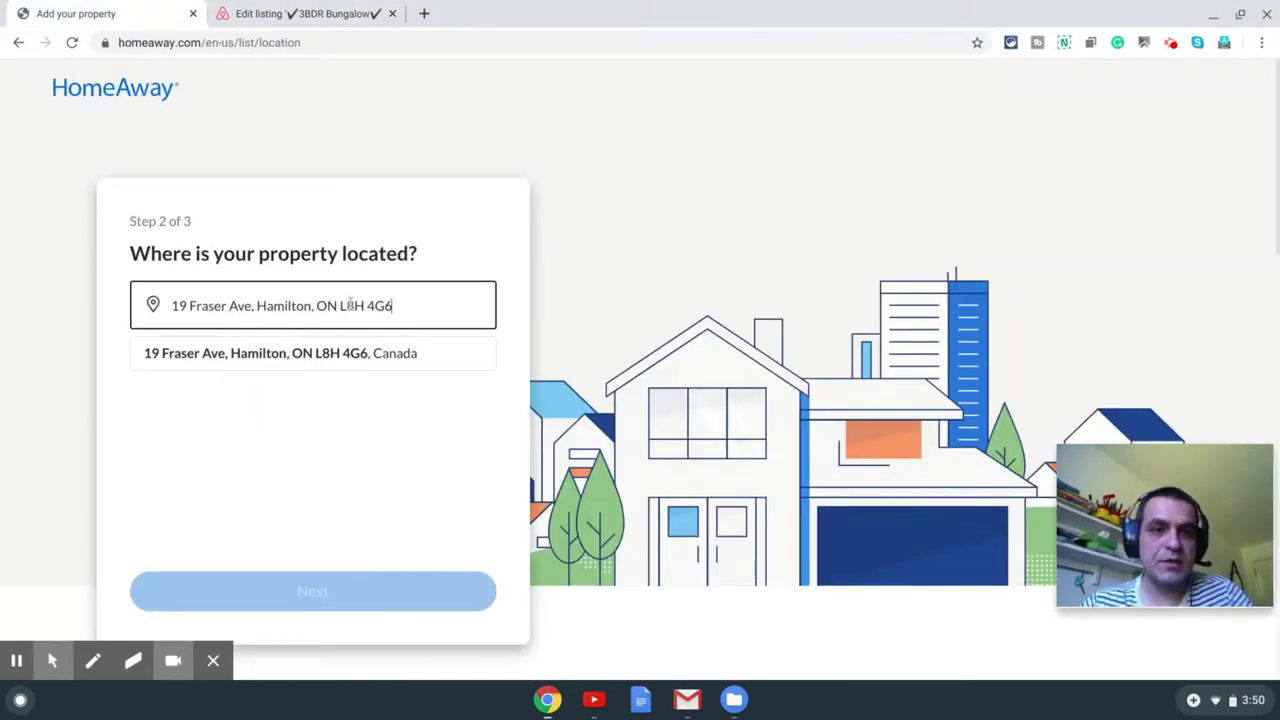
{"action": "left_click", "coordinate": [351, 353]}
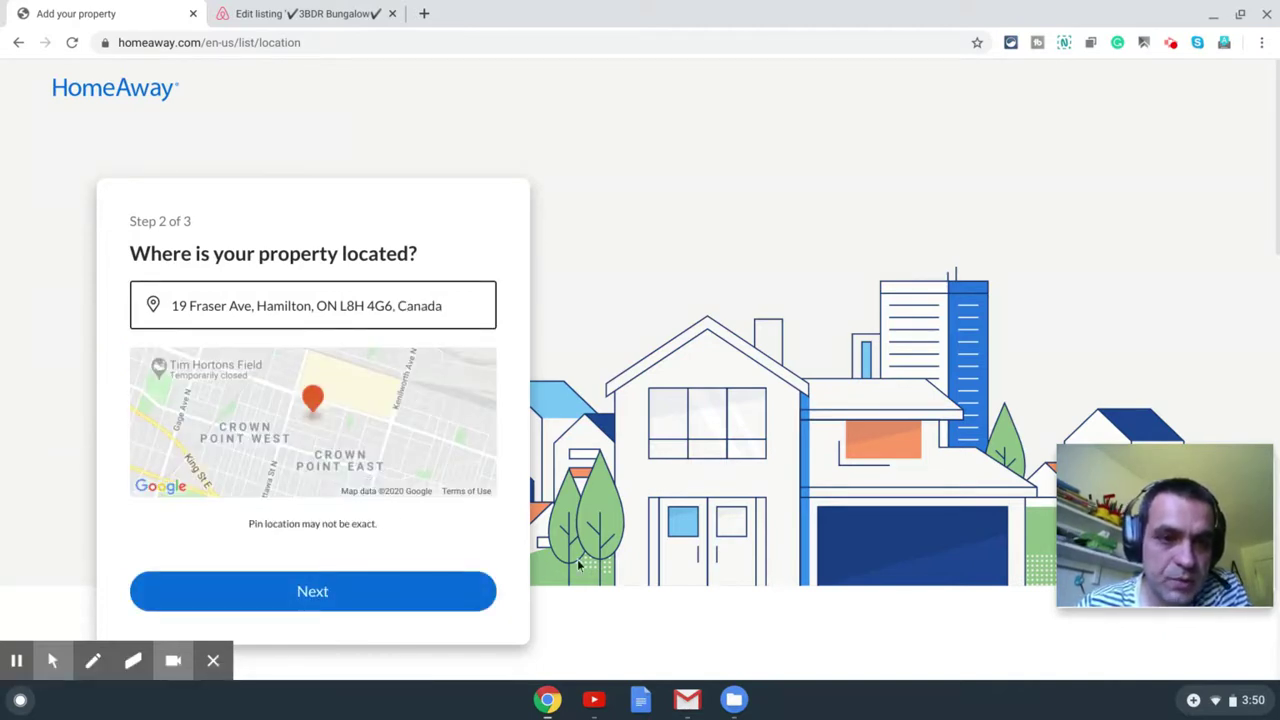
Step: Continue to the earnings estimate of up to $14,323 per year
{"action": "left_click", "coordinate": [255, 527]}
{"action": "left_click_drag", "start_coordinate": [255, 527], "coordinate": [397, 523]}
{"action": "left_click", "coordinate": [397, 523]}
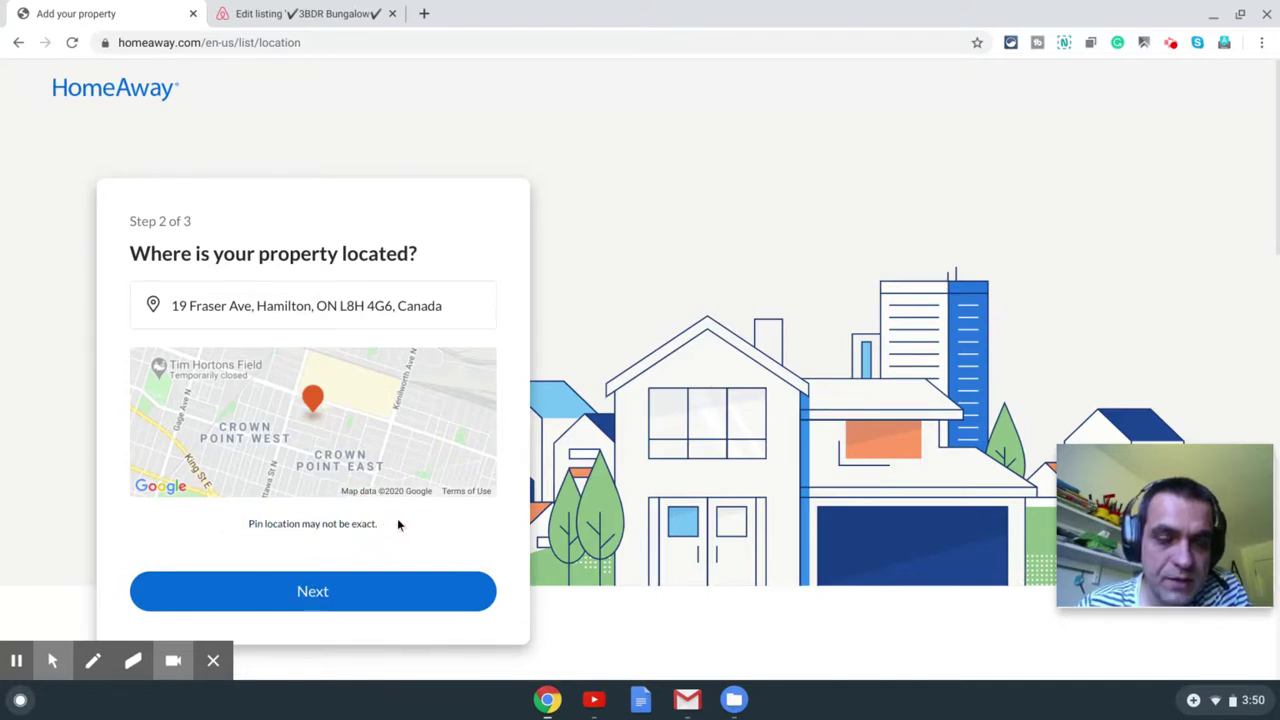
{"action": "left_click", "coordinate": [317, 598]}
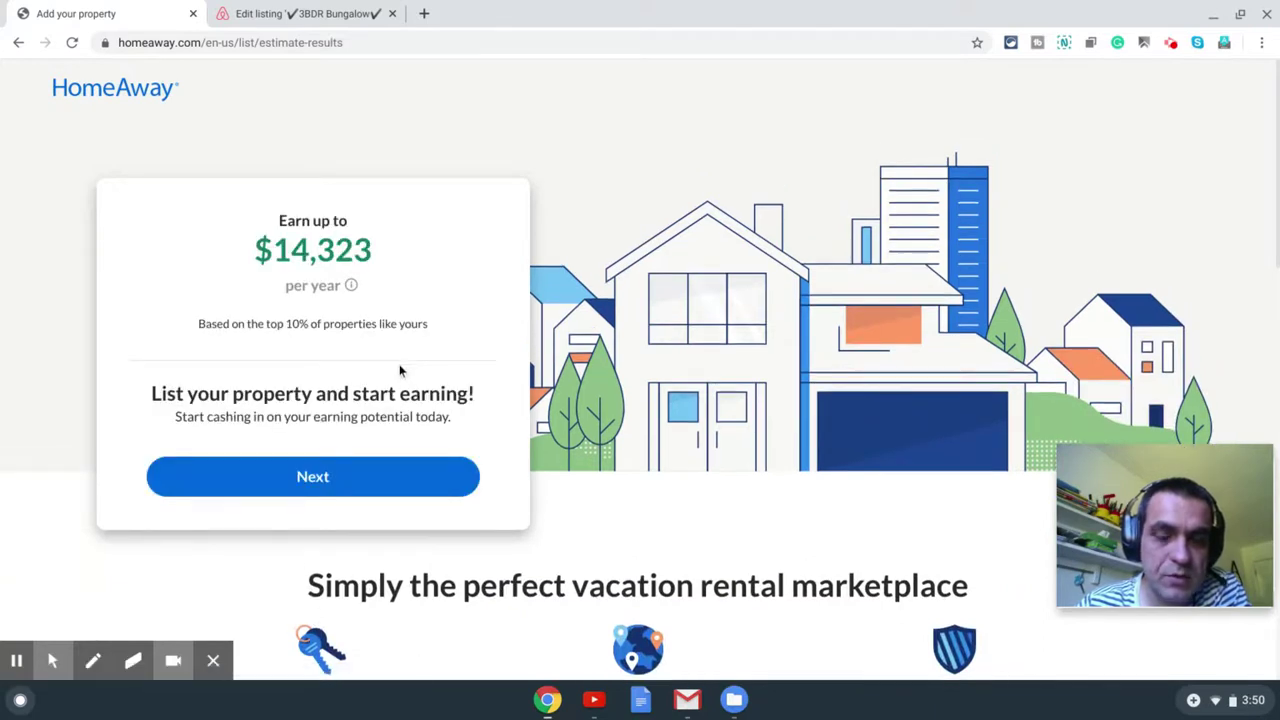
Step: Move past the earnings estimate and welcome checklist to location verification
{"action": "left_click", "coordinate": [298, 482]}
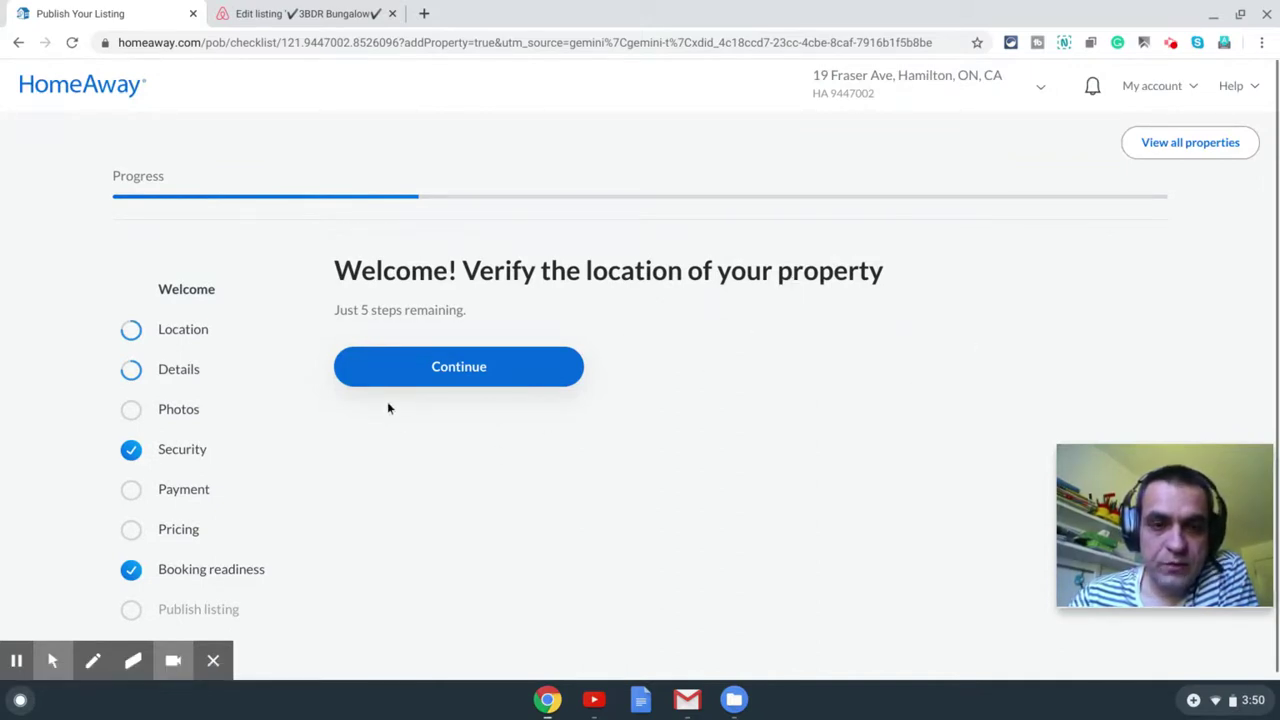
{"action": "left_click", "coordinate": [418, 374]}
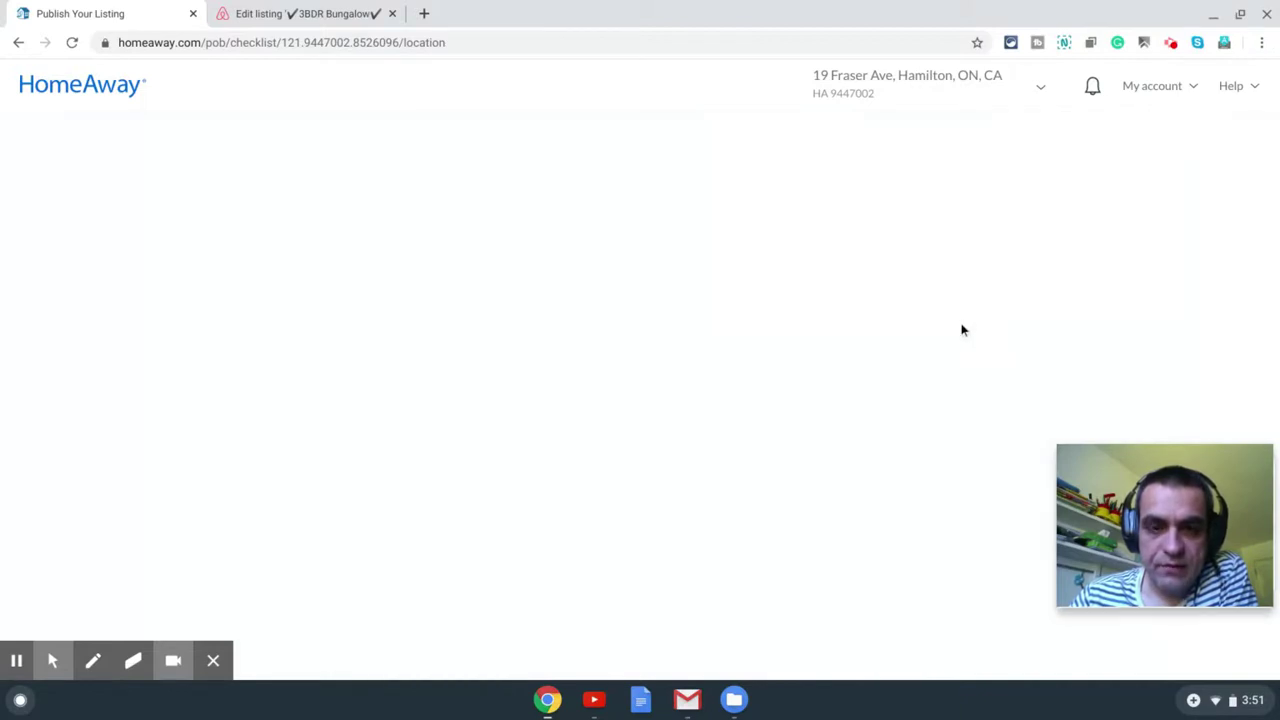
Step: Review the unit-number note and map, then accept the location without a unit number
{"action": "scroll", "coordinate": [955, 322], "scroll_direction": "down", "scroll_amount": 1}
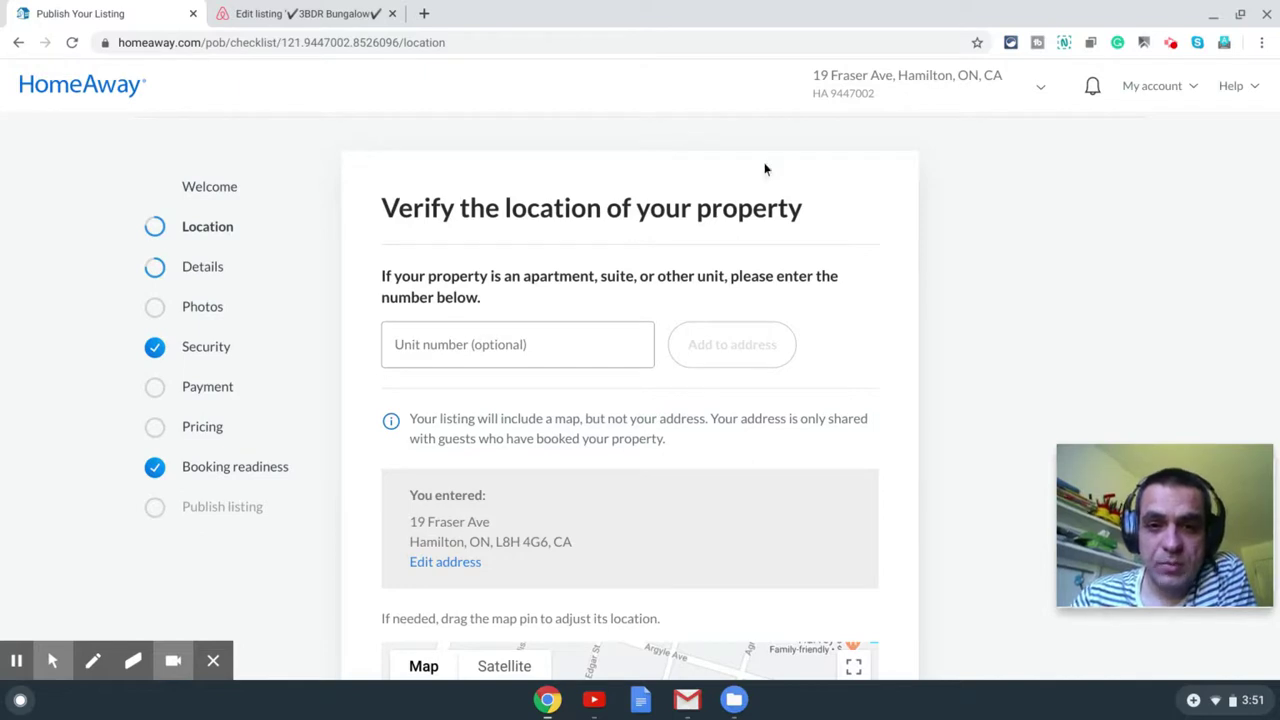
{"action": "left_click", "coordinate": [936, 297]}
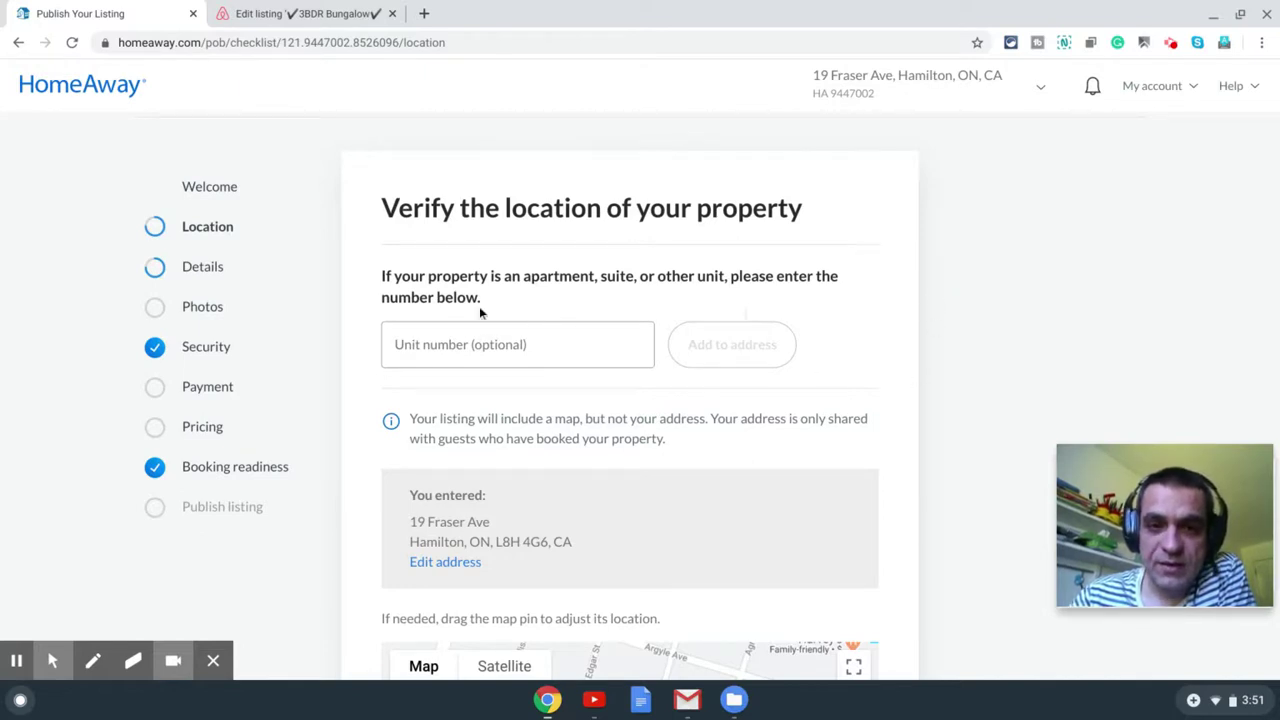
{"action": "left_click_drag", "start_coordinate": [484, 304], "coordinate": [390, 277]}
{"action": "left_click", "coordinate": [518, 290]}
{"action": "scroll", "coordinate": [586, 290], "scroll_direction": "down", "scroll_amount": 1}
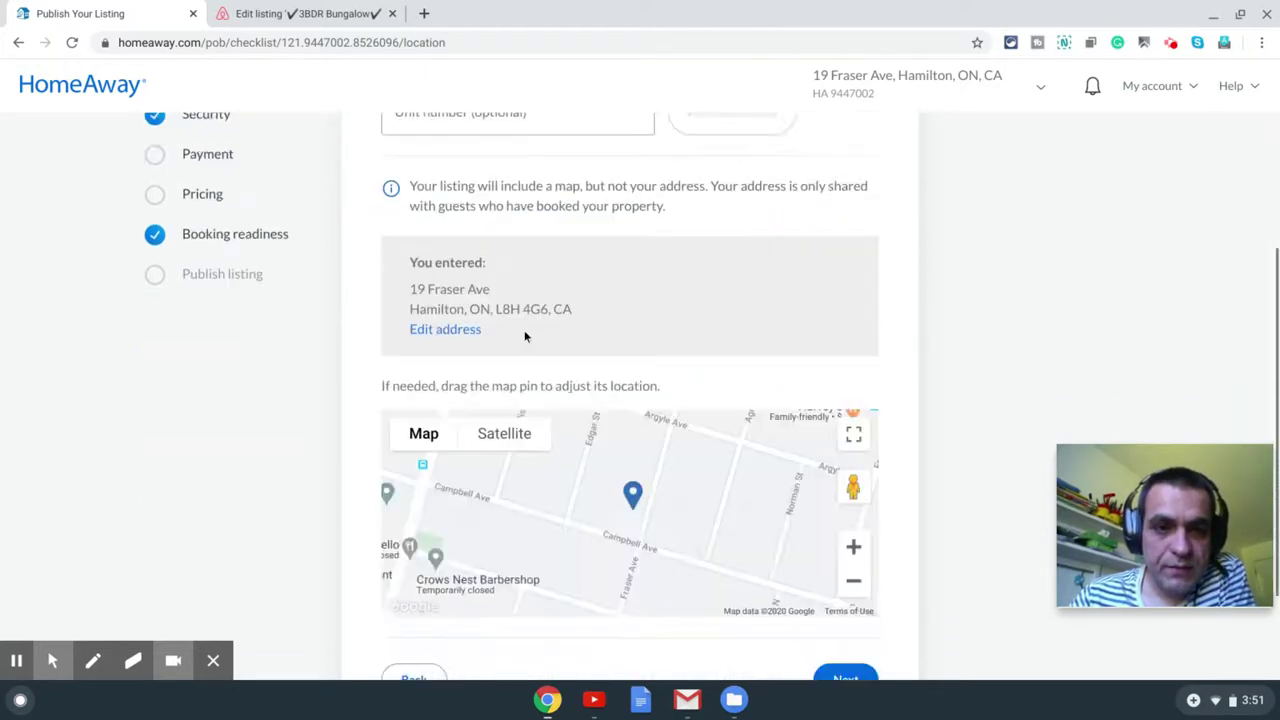
{"action": "scroll", "coordinate": [520, 334], "scroll_direction": "down", "scroll_amount": 4}
{"action": "scroll", "coordinate": [560, 380], "scroll_direction": "down", "scroll_amount": 1}
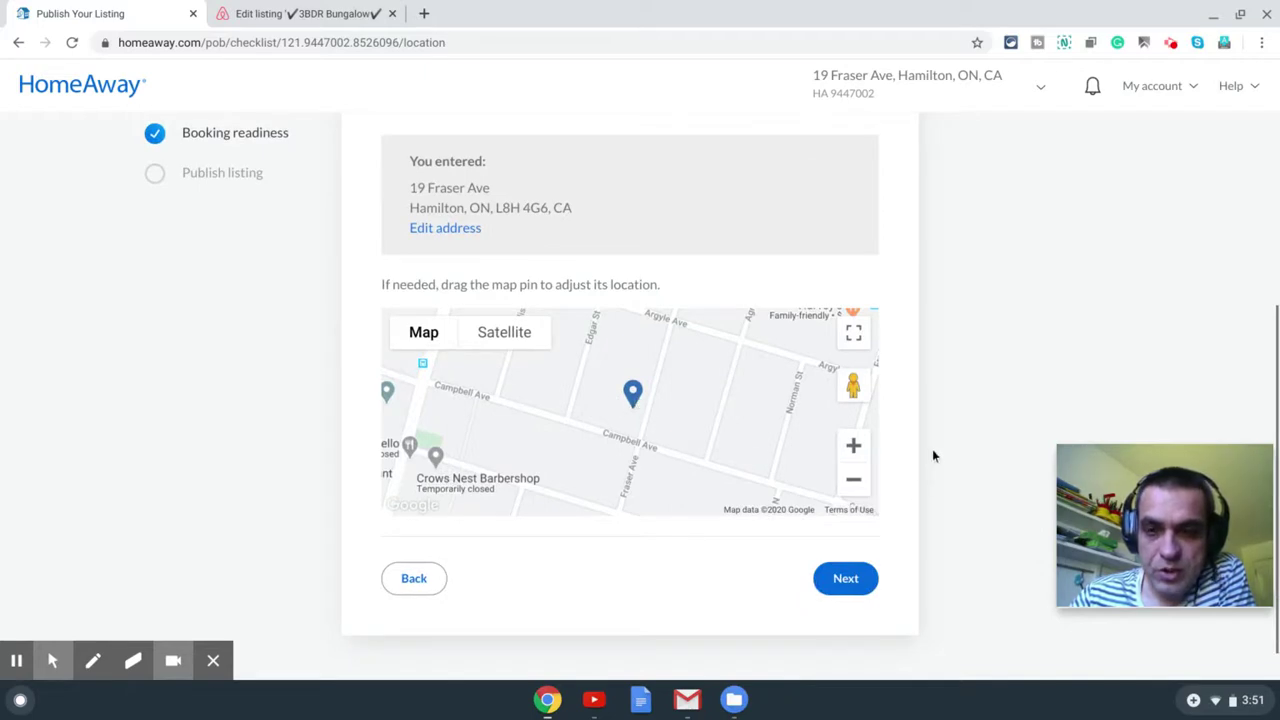
{"action": "scroll", "coordinate": [917, 441], "scroll_direction": "down", "scroll_amount": 1}
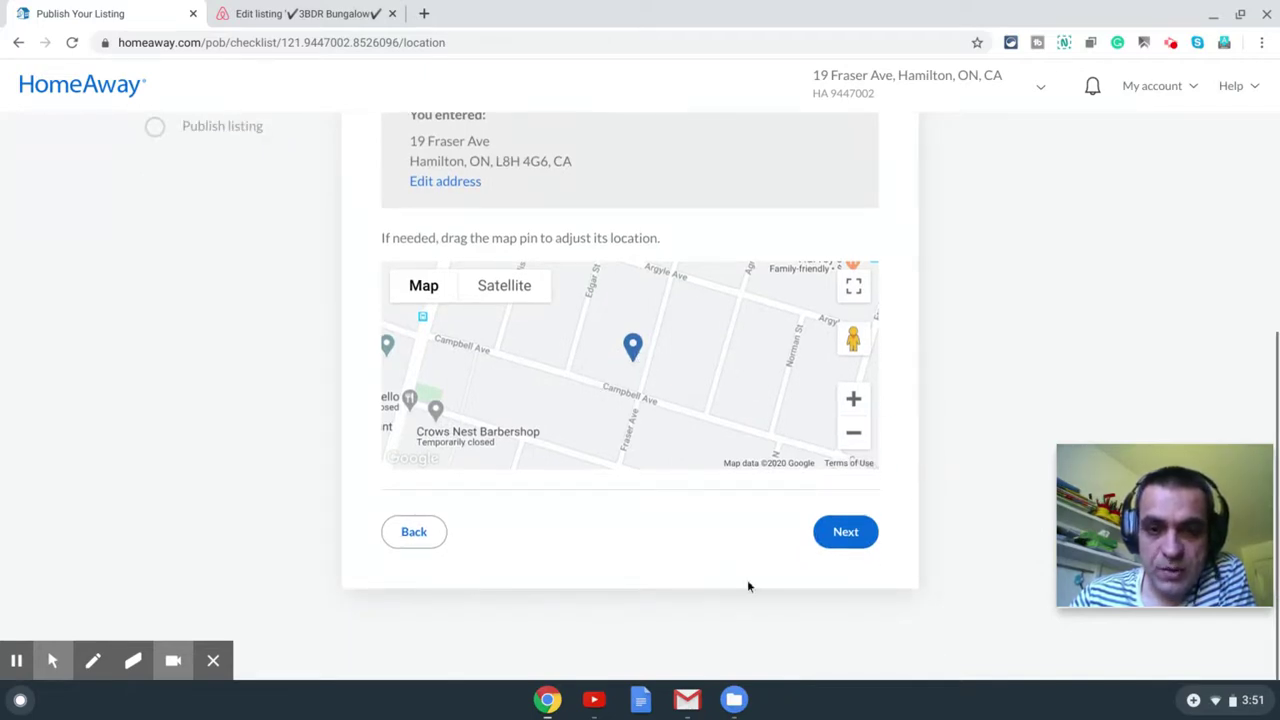
{"action": "left_click", "coordinate": [855, 536]}
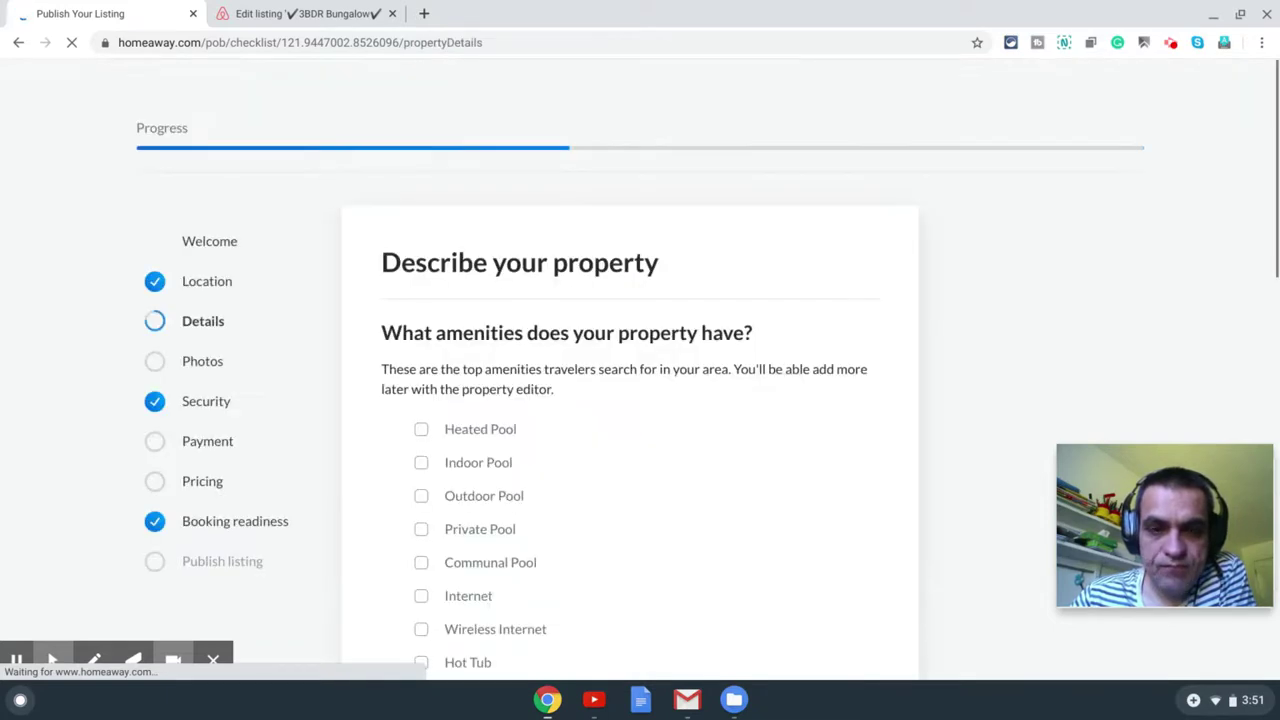
Step: Tick Internet, Wireless Internet and Air Conditioning as the property's amenities
{"action": "scroll", "coordinate": [660, 415], "scroll_direction": "down", "scroll_amount": 3}
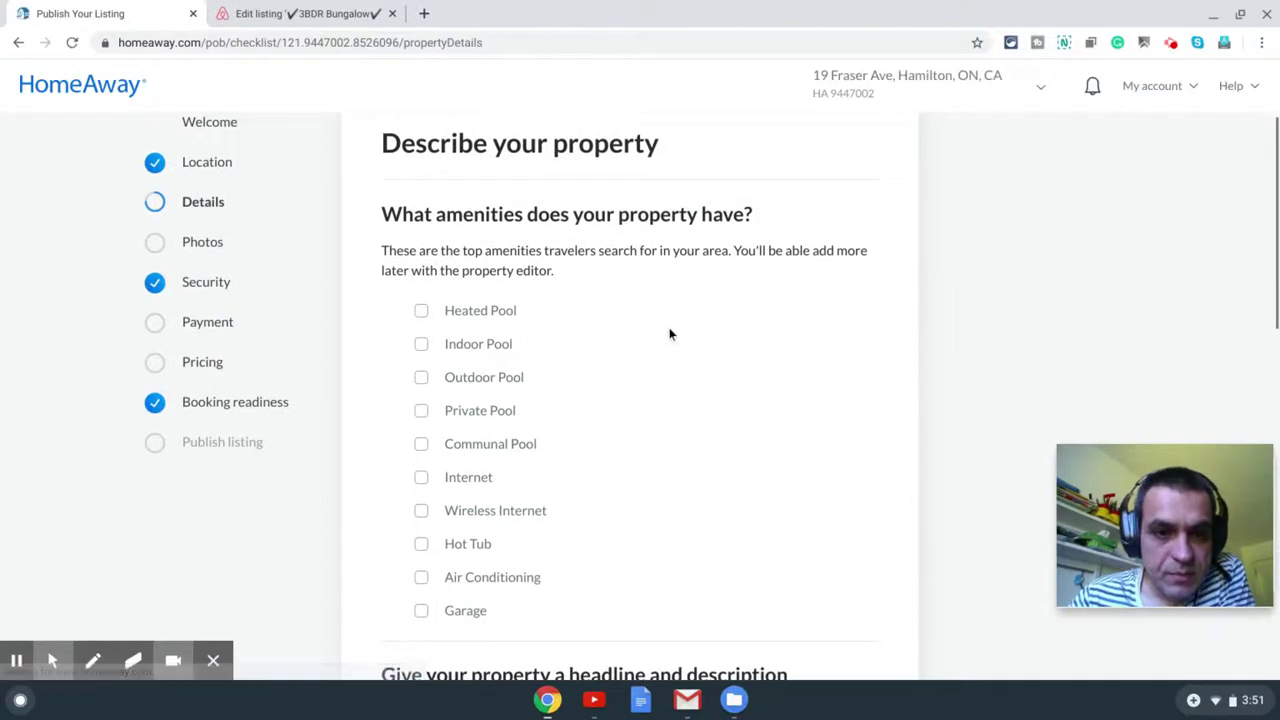
{"action": "scroll", "coordinate": [669, 334], "scroll_direction": "down", "scroll_amount": 1}
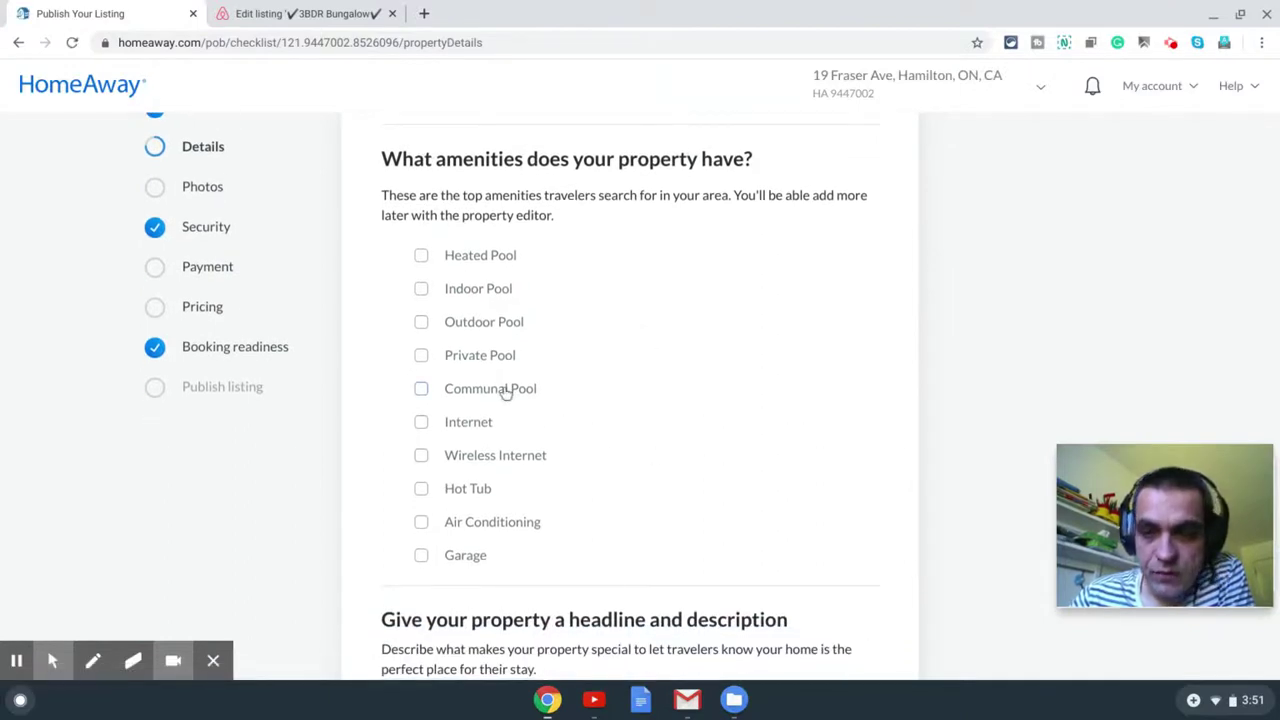
{"action": "left_click", "coordinate": [466, 427]}
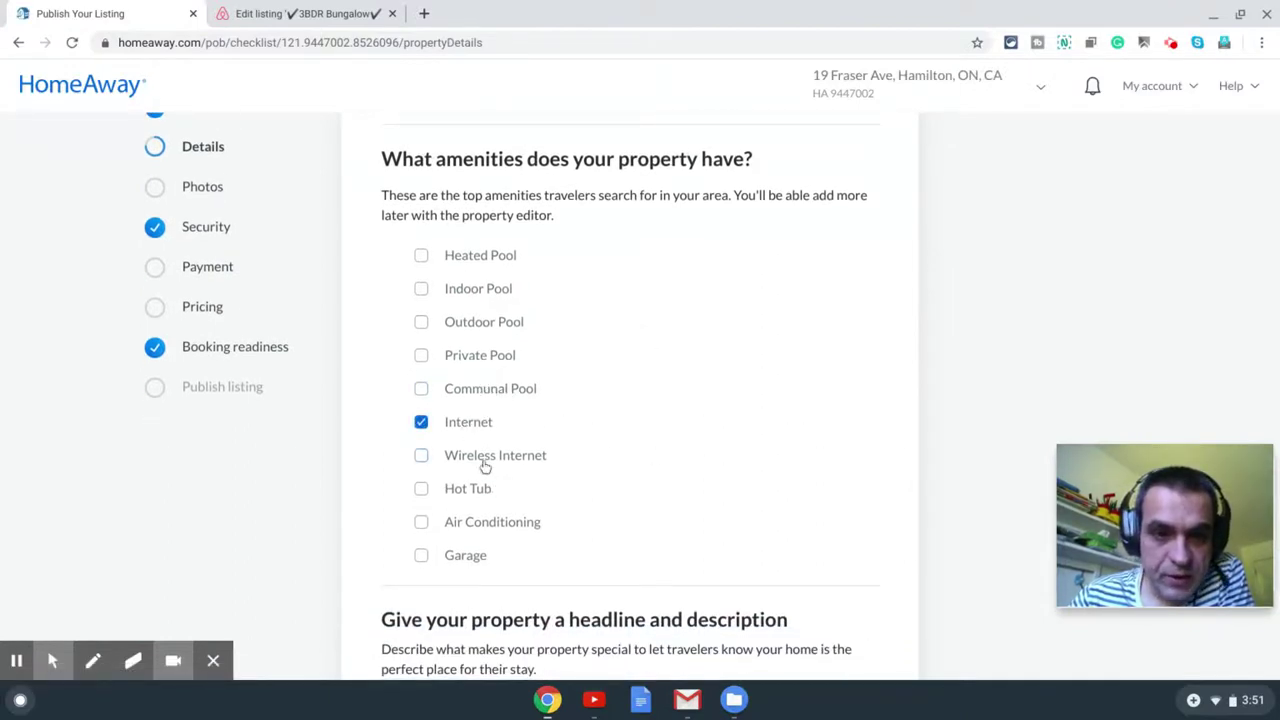
{"action": "left_click", "coordinate": [490, 464]}
{"action": "left_click", "coordinate": [492, 530]}
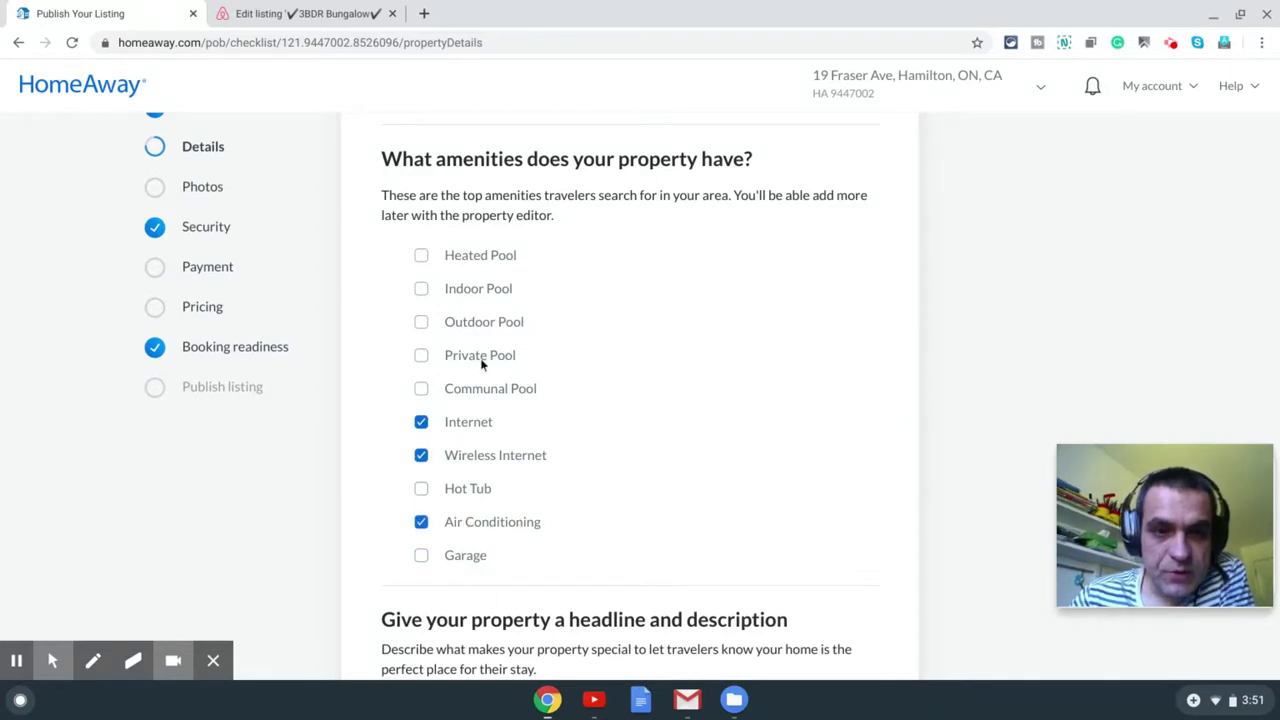
{"action": "scroll", "coordinate": [560, 285], "scroll_direction": "down", "scroll_amount": 3}
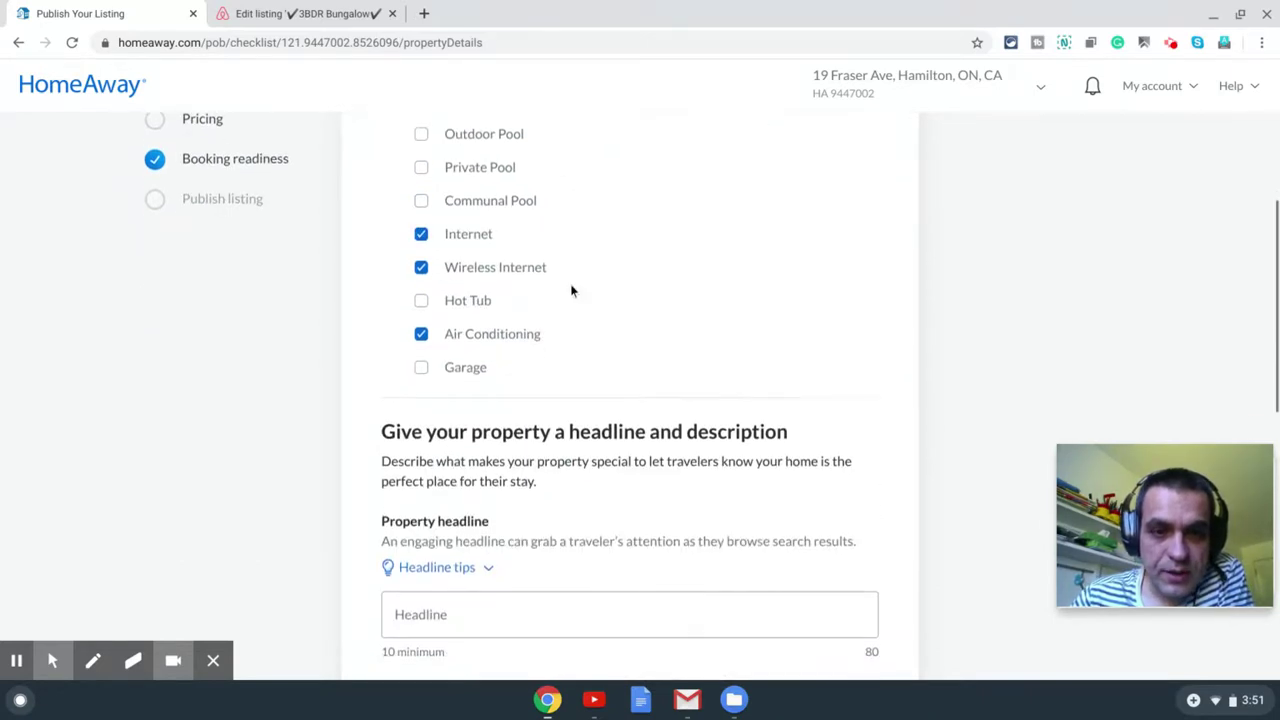
{"action": "scroll", "coordinate": [614, 303], "scroll_direction": "up", "scroll_amount": 4}
{"action": "scroll", "coordinate": [609, 300], "scroll_direction": "down", "scroll_amount": 4}
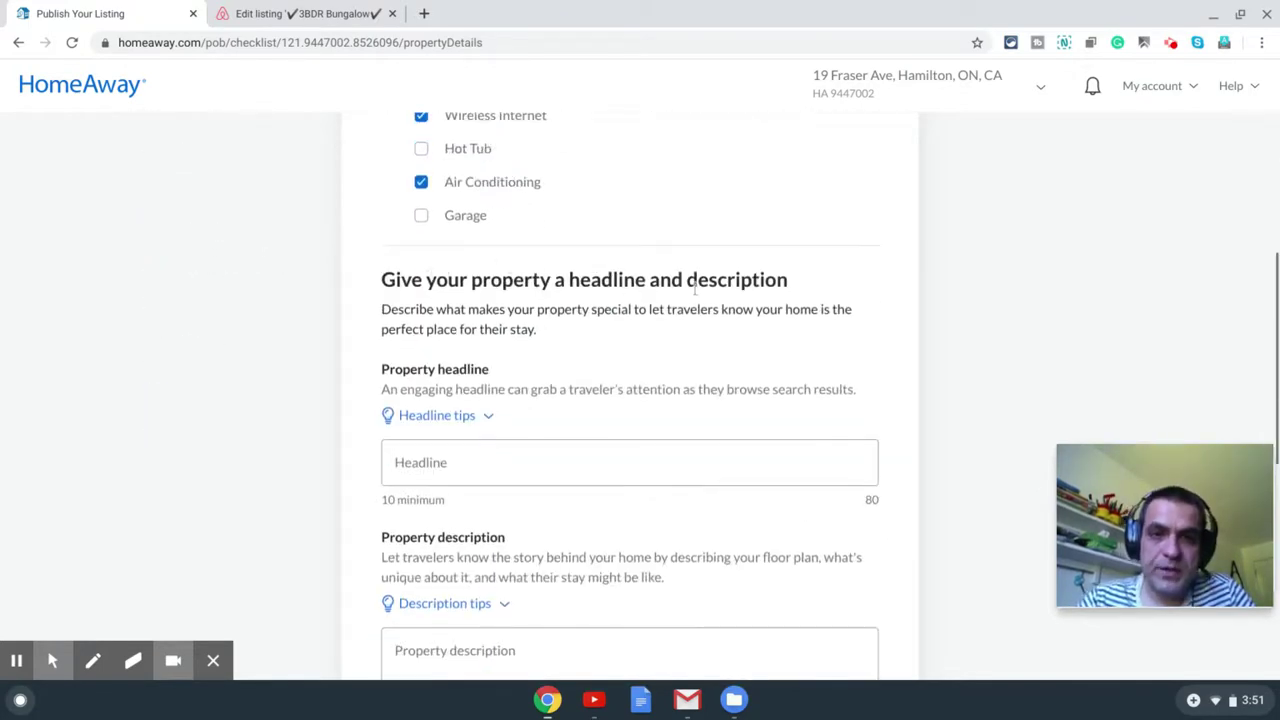
{"action": "left_click", "coordinate": [298, 14]}
Step: Copy the Airbnb title '✔3BDR Bungalow✔For Families✔Backyard✔Parking✔Quiet' into HomeAway's Property headline
{"action": "scroll", "coordinate": [383, 229], "scroll_direction": "up", "scroll_amount": 10}
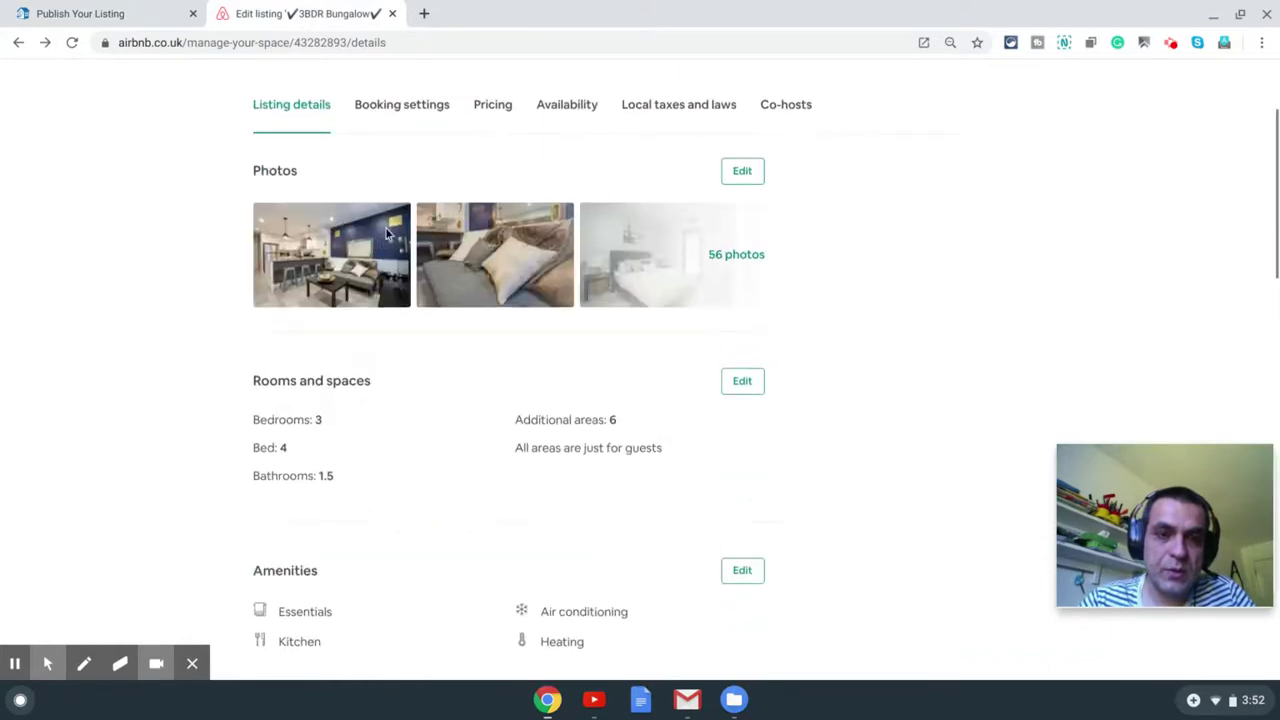
{"action": "left_click_drag", "start_coordinate": [258, 158], "coordinate": [1003, 165]}
{"action": "key", "text": "ctrl+c"}
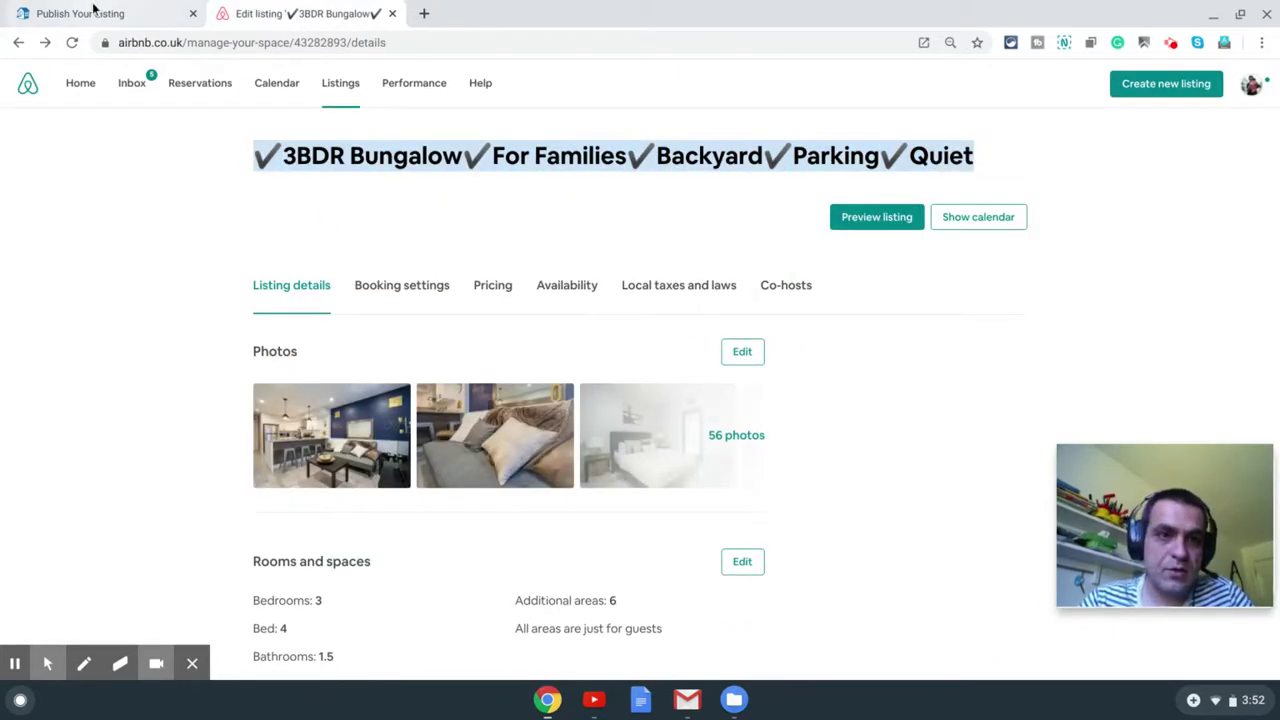
{"action": "left_click", "coordinate": [149, 14]}
{"action": "left_click", "coordinate": [543, 457]}
{"action": "key", "text": "ctrl+v"}
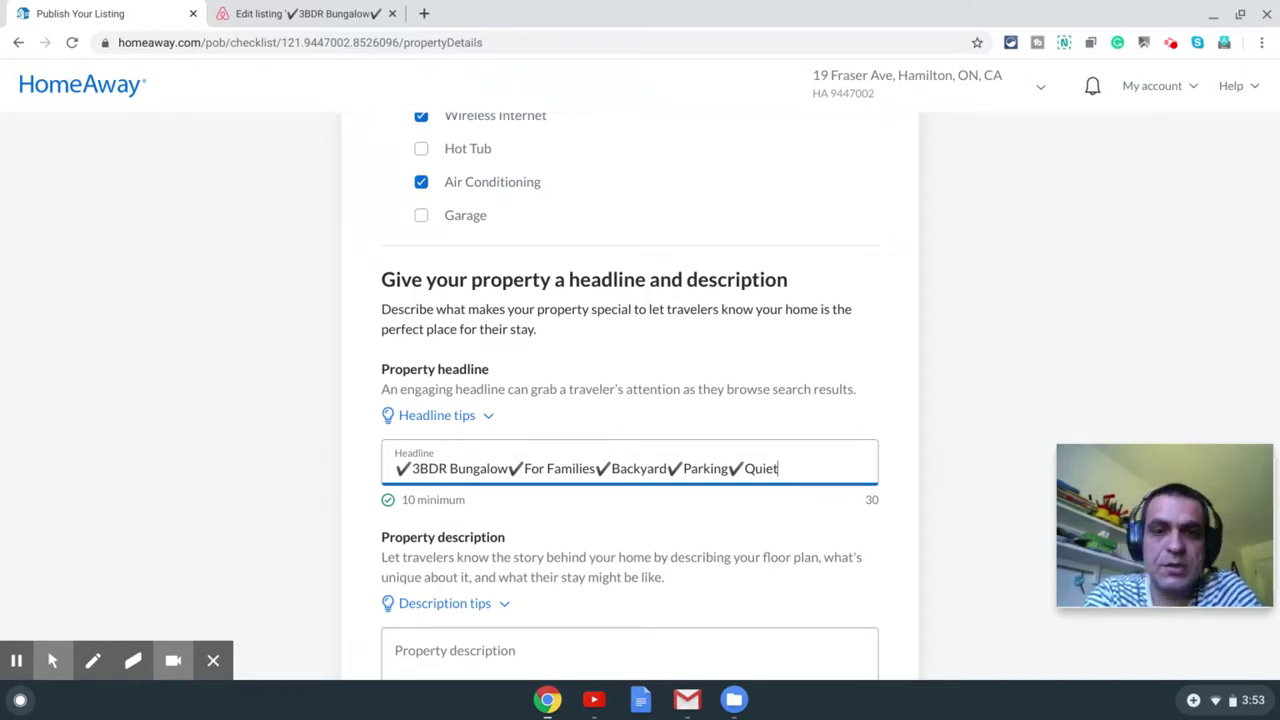
Step: Select the checkmark characters in the headline, starting with the leading one
{"action": "left_click", "coordinate": [397, 468]}
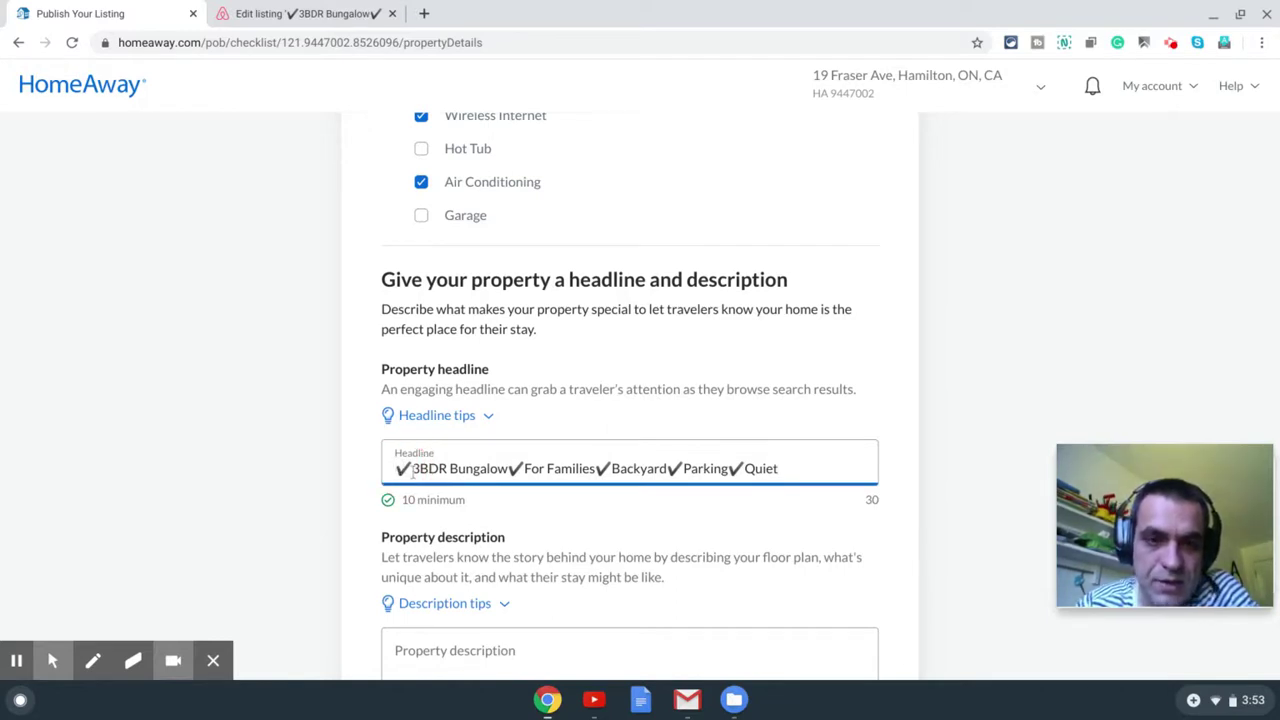
{"action": "scroll", "coordinate": [490, 449], "scroll_direction": "down", "scroll_amount": 1}
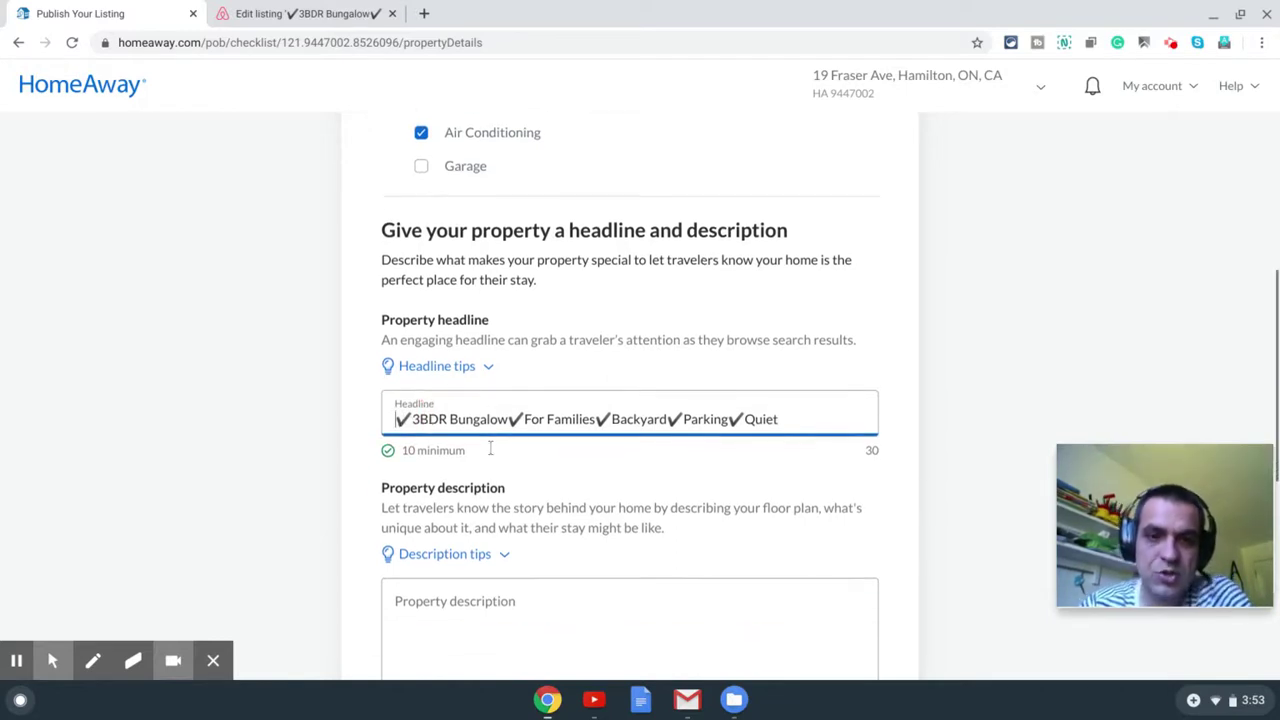
{"action": "left_click", "coordinate": [406, 419]}
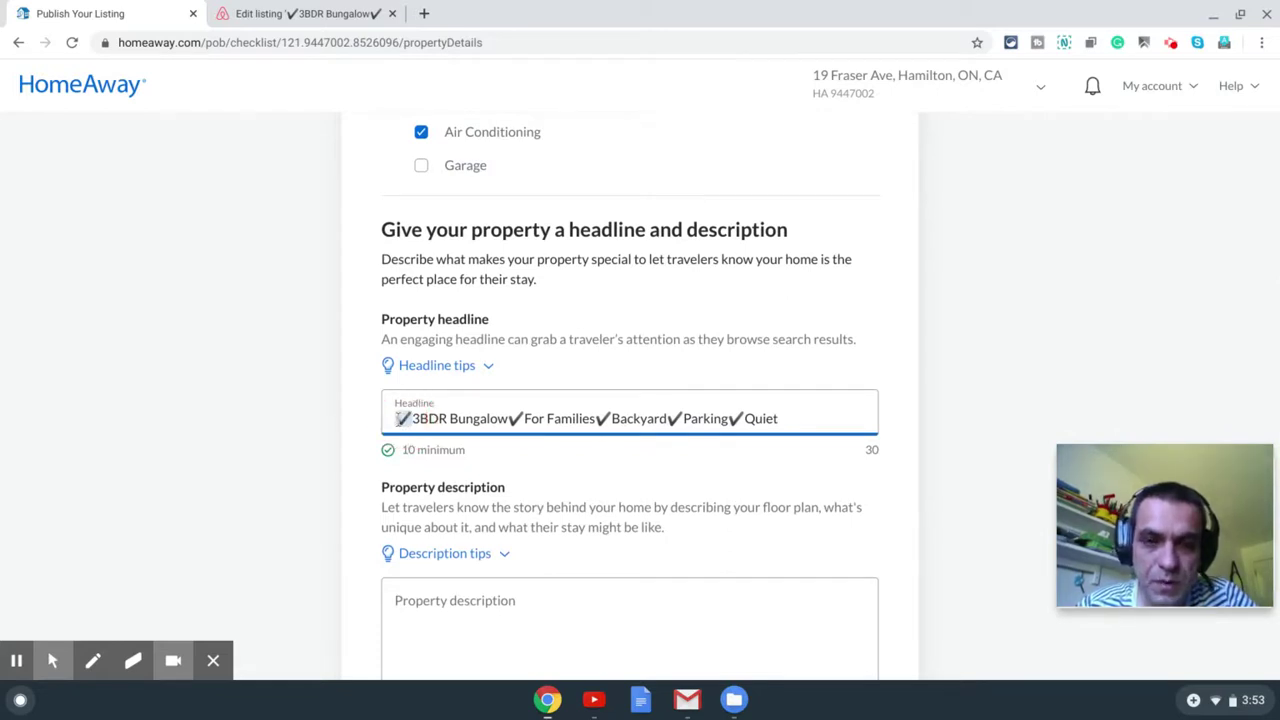
{"action": "key", "text": "shift+Left"}
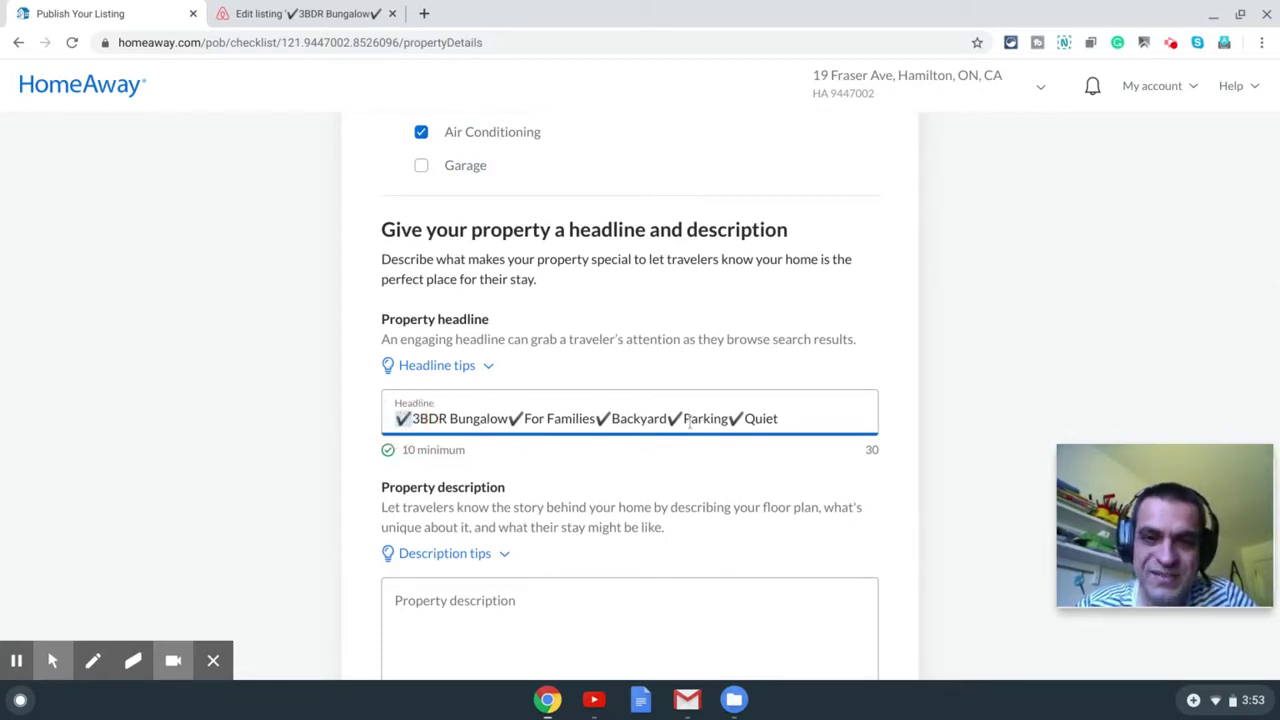
{"action": "left_click", "coordinate": [680, 419]}
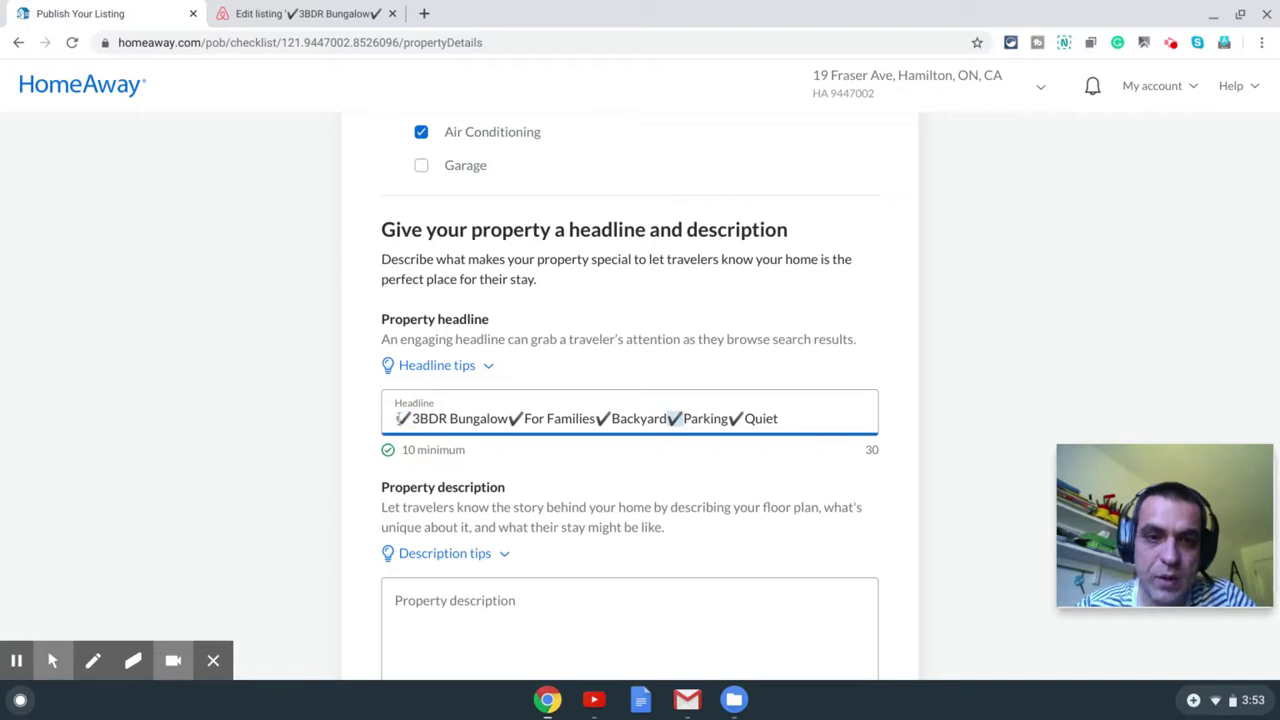
{"action": "left_click_drag", "start_coordinate": [397, 419], "coordinate": [414, 419]}
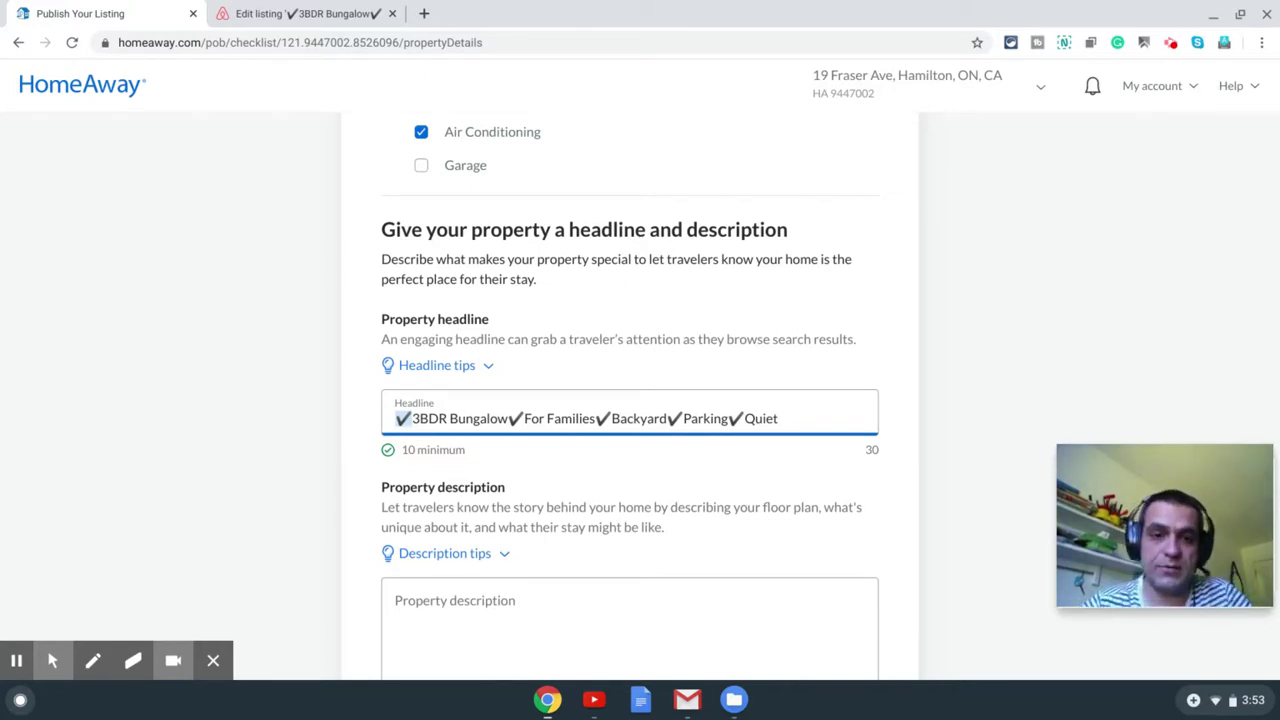
Step: Scroll down to the empty Property description box
{"action": "scroll", "coordinate": [948, 416], "scroll_direction": "down", "scroll_amount": 1}
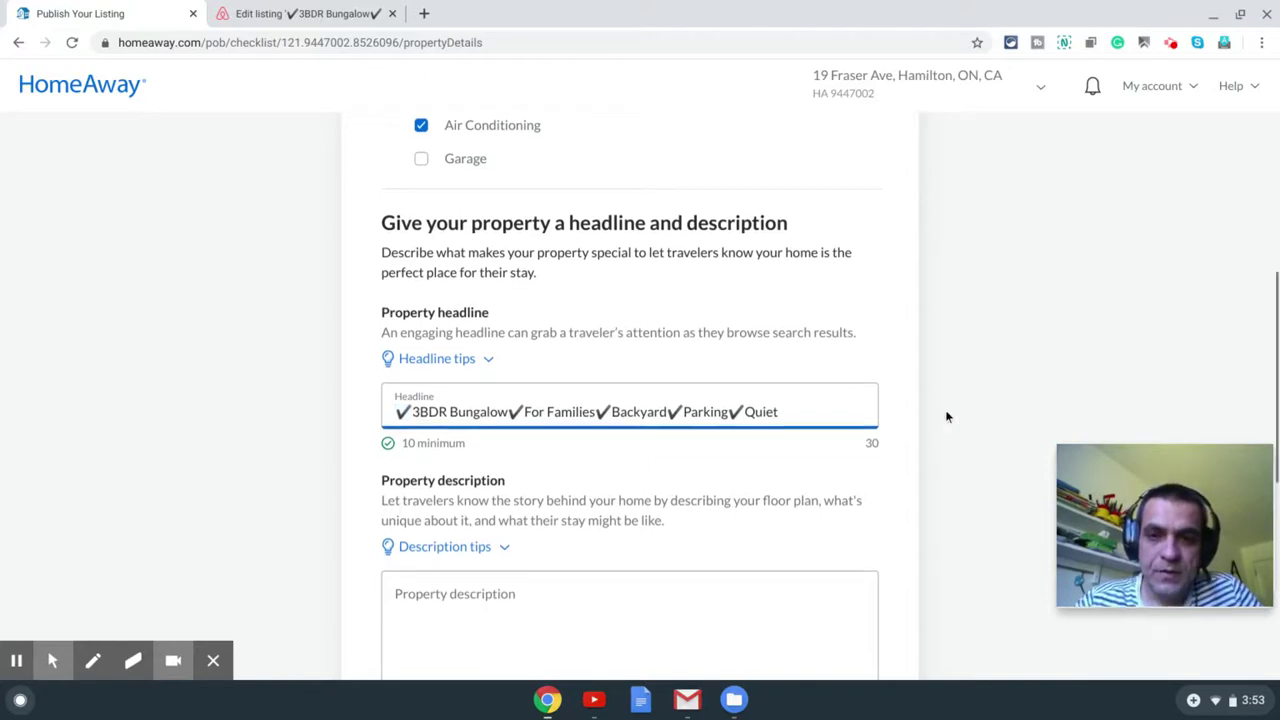
{"action": "scroll", "coordinate": [948, 416], "scroll_direction": "down", "scroll_amount": 1}
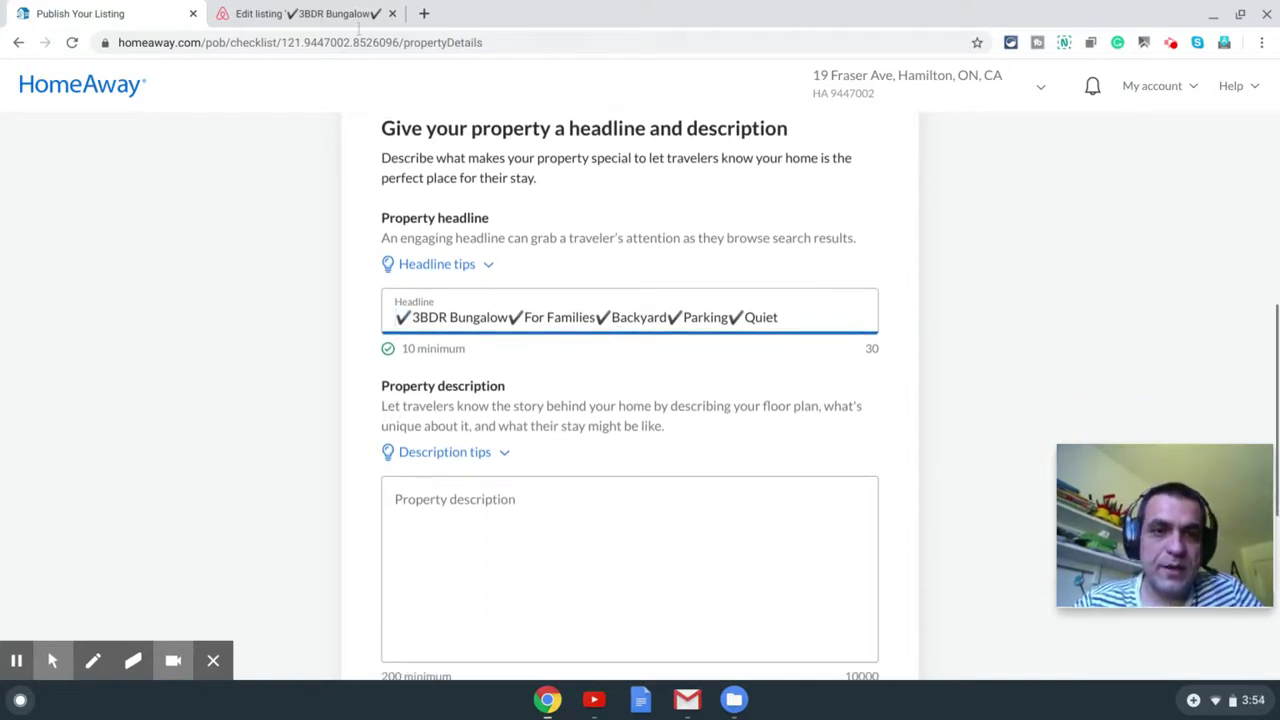
{"action": "scroll", "coordinate": [554, 574], "scroll_direction": "down", "scroll_amount": 1}
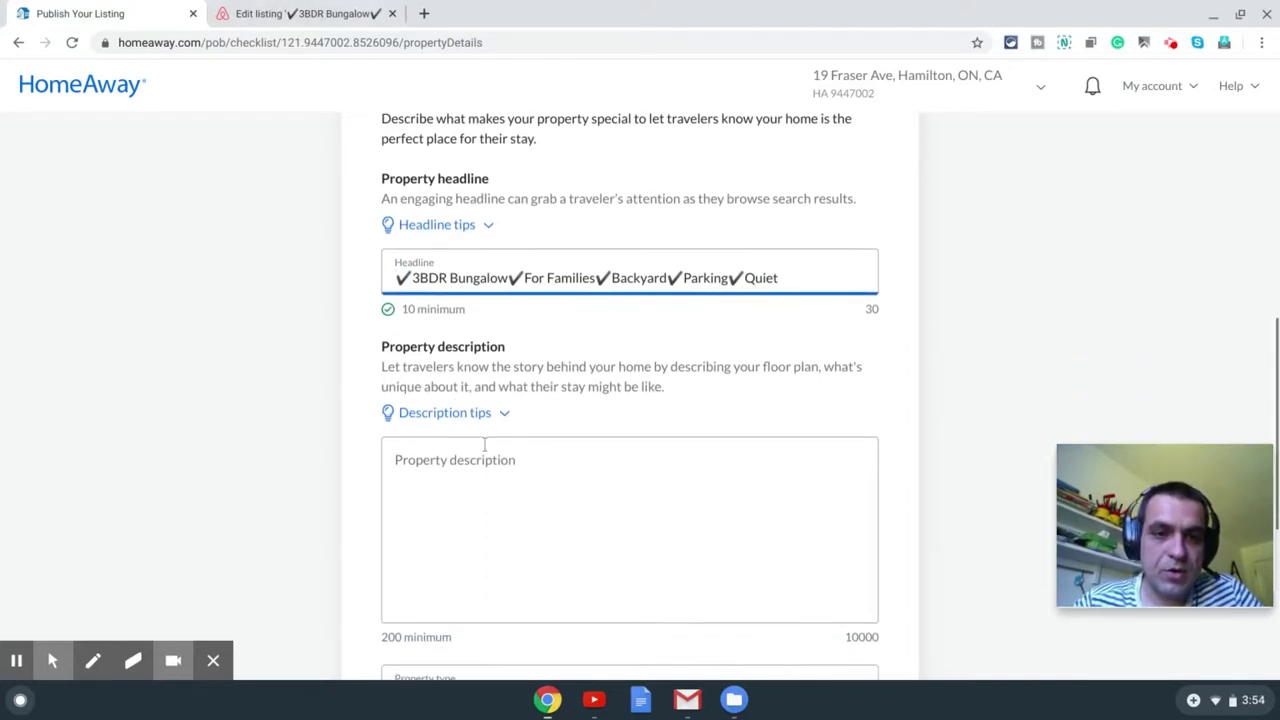
{"action": "left_click", "coordinate": [306, 18]}
Step: Open Airbnb's Title & description editor and select the entire listing description
{"action": "scroll", "coordinate": [586, 337], "scroll_direction": "down", "scroll_amount": 5}
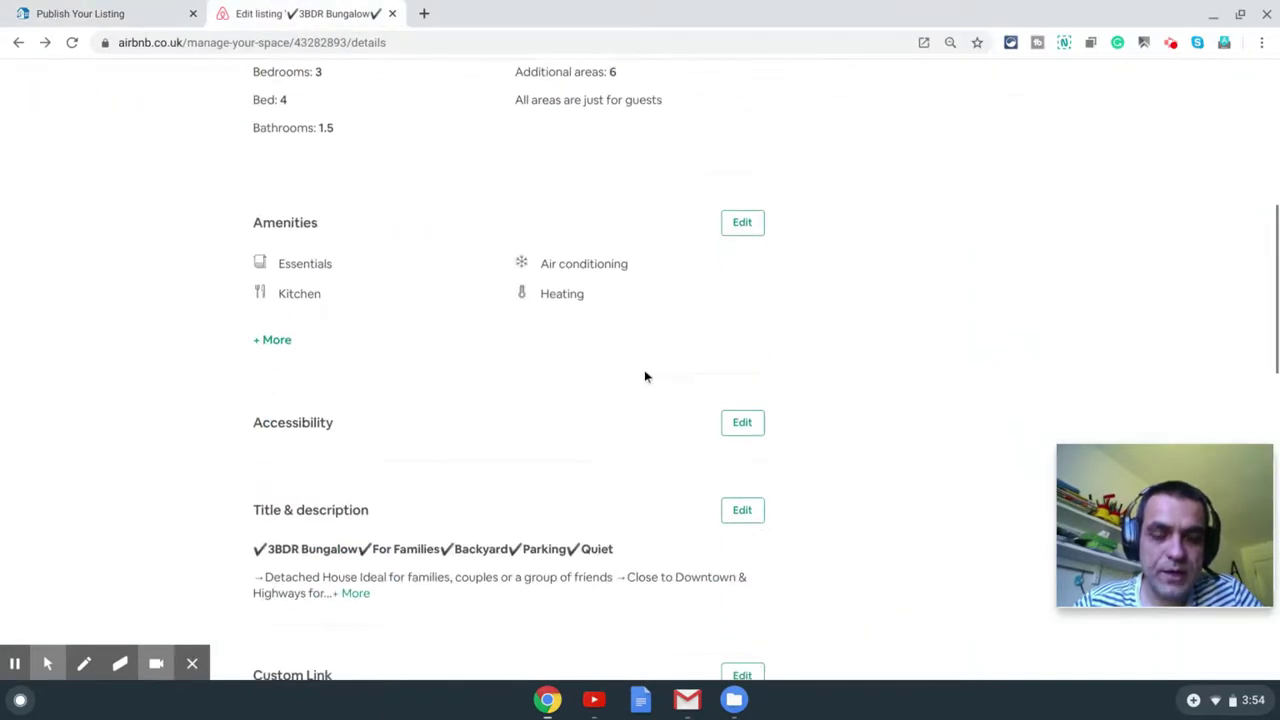
{"action": "scroll", "coordinate": [645, 377], "scroll_direction": "down", "scroll_amount": 4}
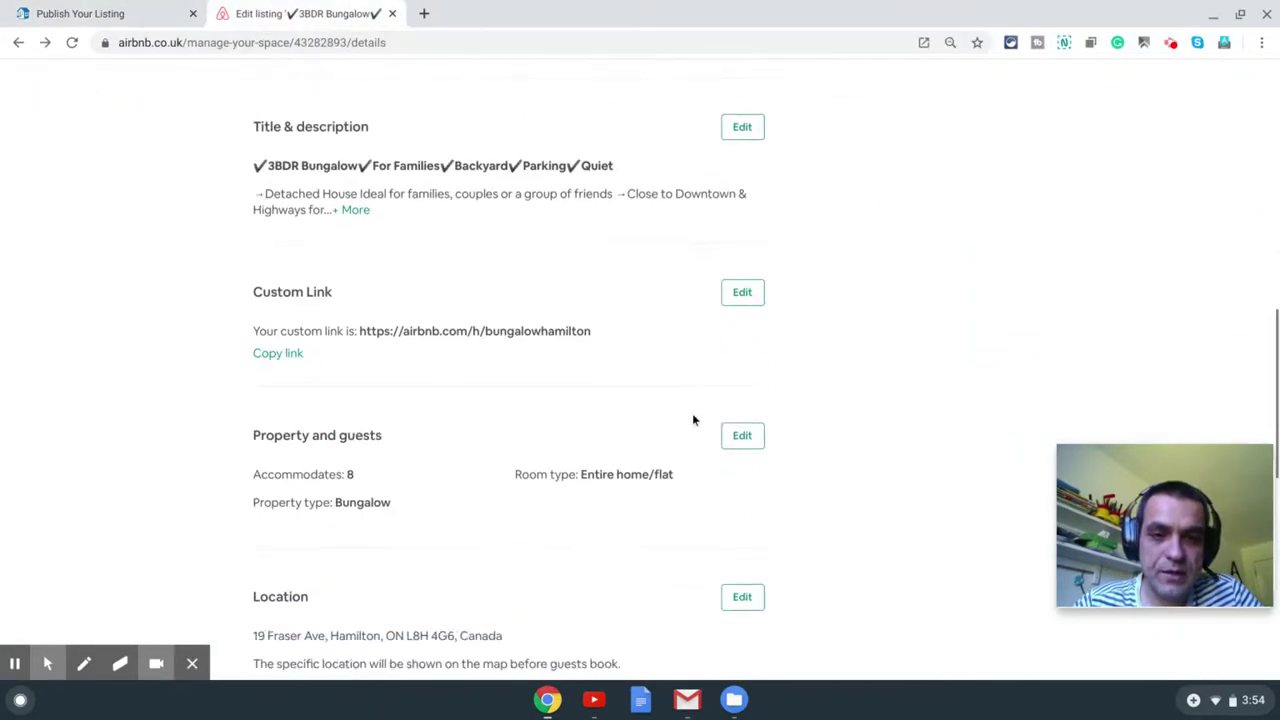
{"action": "left_click", "coordinate": [742, 127]}
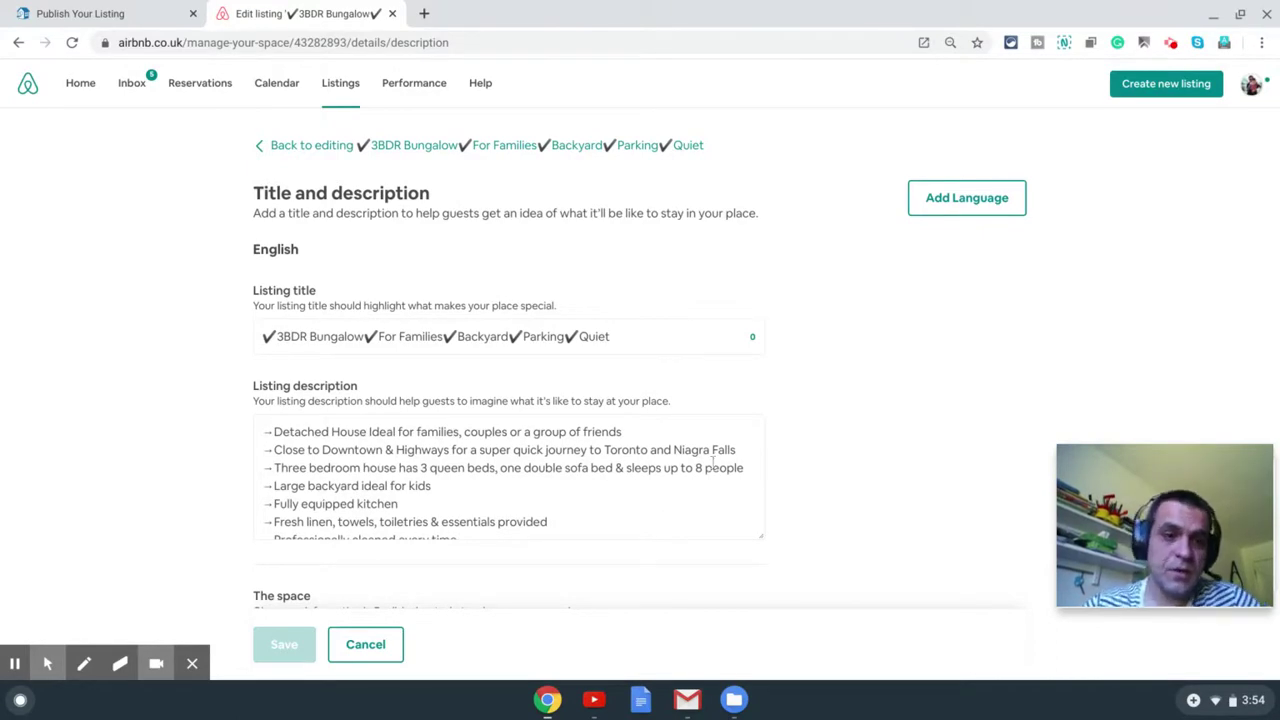
{"action": "scroll", "coordinate": [842, 387], "scroll_direction": "down", "scroll_amount": 2}
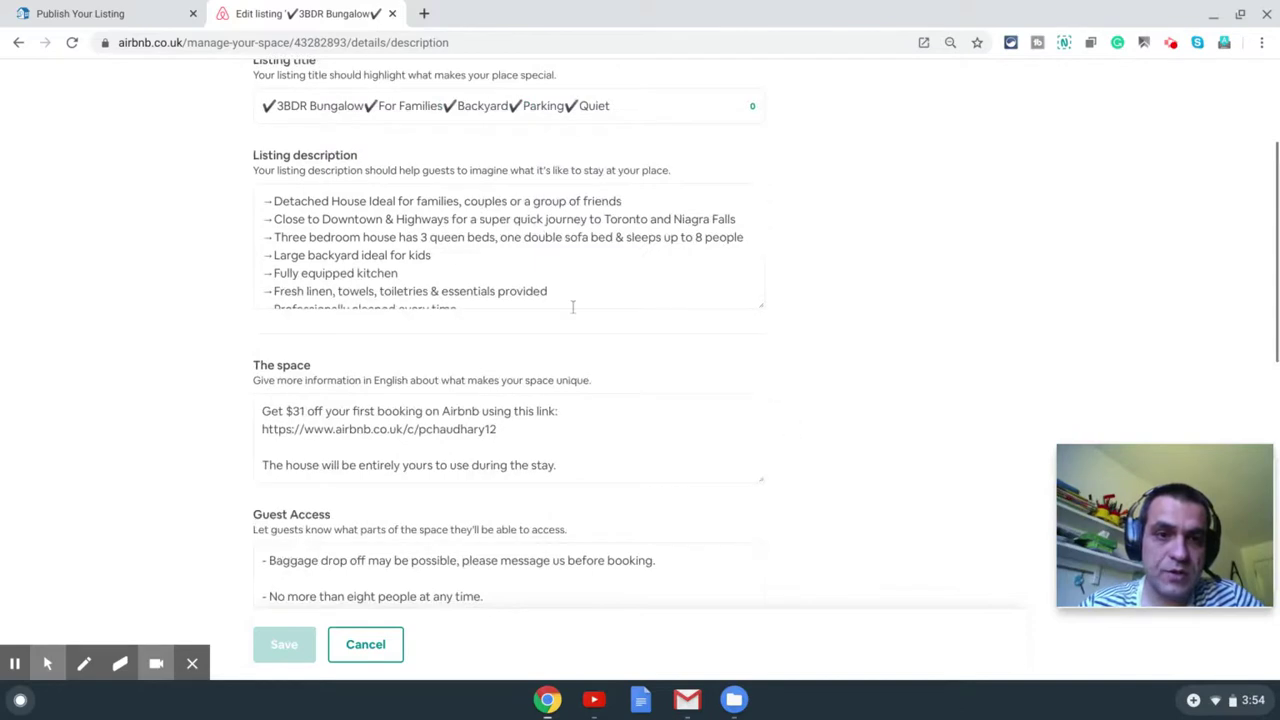
{"action": "left_click", "coordinate": [594, 275]}
{"action": "scroll", "coordinate": [610, 285], "scroll_direction": "up", "scroll_amount": 1}
{"action": "scroll", "coordinate": [610, 285], "scroll_direction": "up", "scroll_amount": 1}
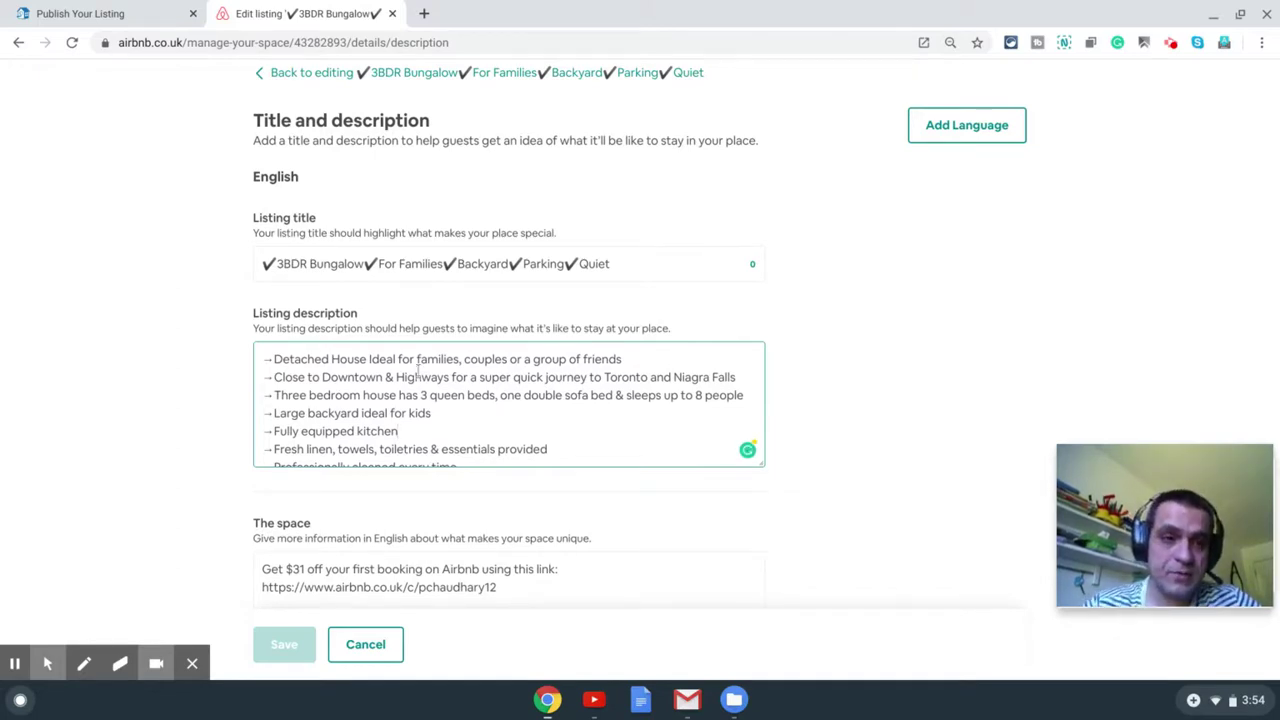
{"action": "key", "text": "ctrl+a"}
{"action": "key", "text": "ctrl+c"}
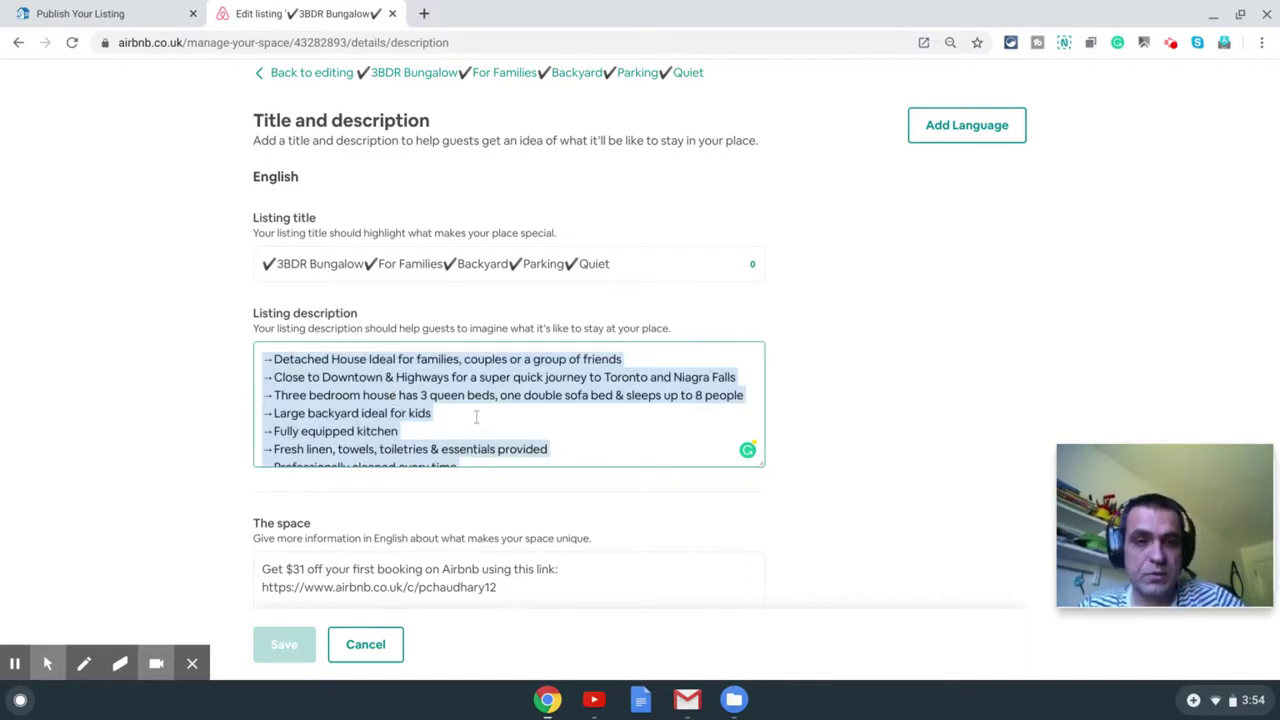
{"action": "scroll", "coordinate": [479, 408], "scroll_direction": "down", "scroll_amount": 3}
{"action": "scroll", "coordinate": [470, 412], "scroll_direction": "down", "scroll_amount": 1}
{"action": "scroll", "coordinate": [470, 412], "scroll_direction": "up", "scroll_amount": 3}
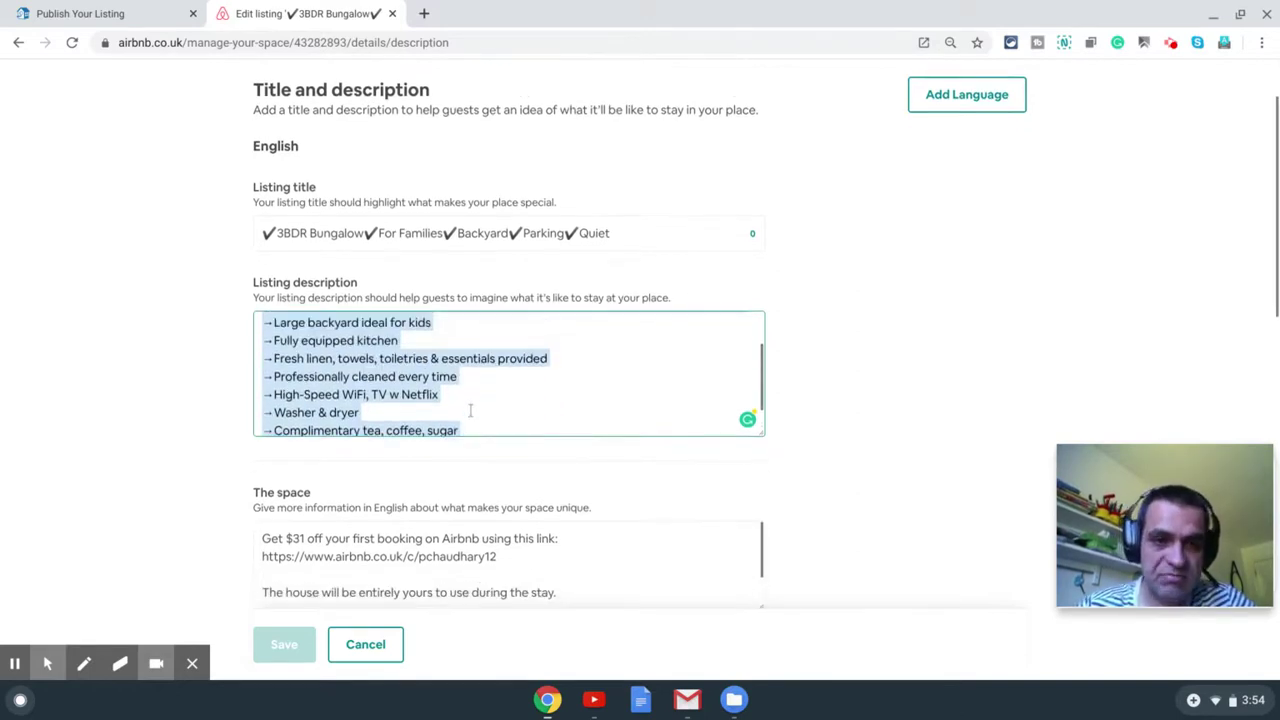
Step: Paste the copied Airbnb description into the HomeAway Property description field
{"action": "left_click", "coordinate": [105, 13]}
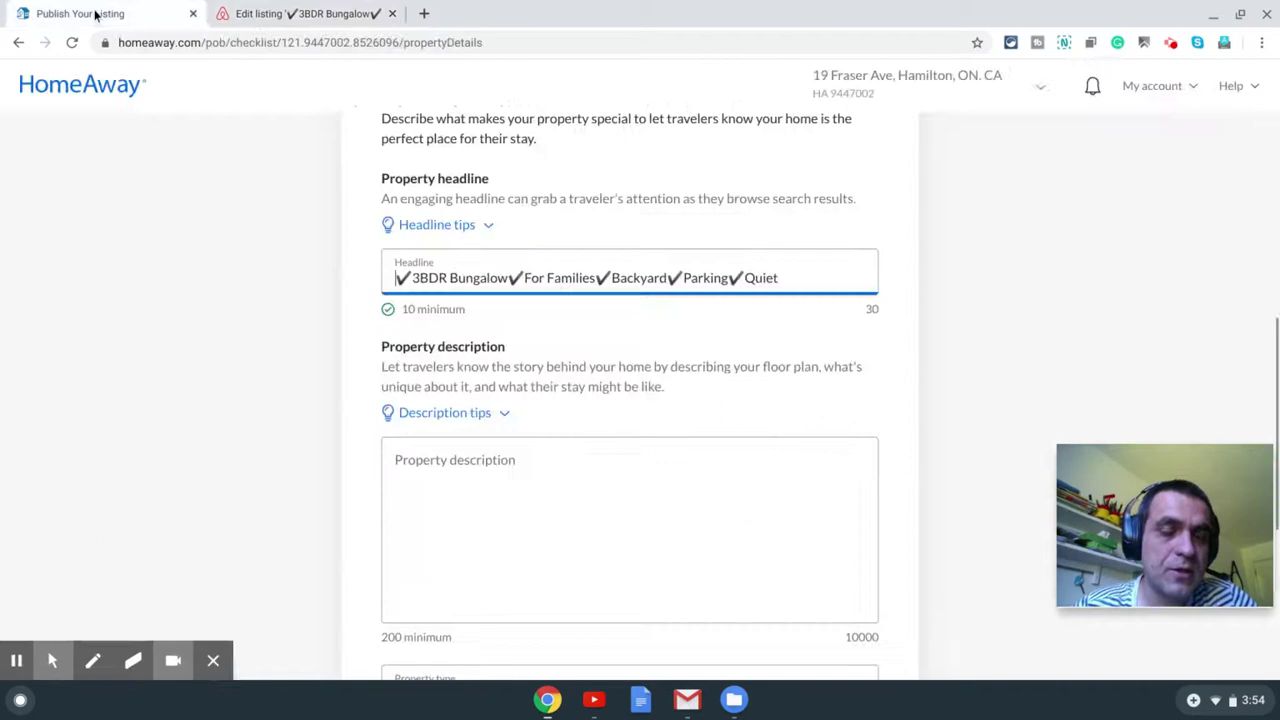
{"action": "left_click", "coordinate": [580, 500]}
{"action": "key", "text": "ctrl+v"}
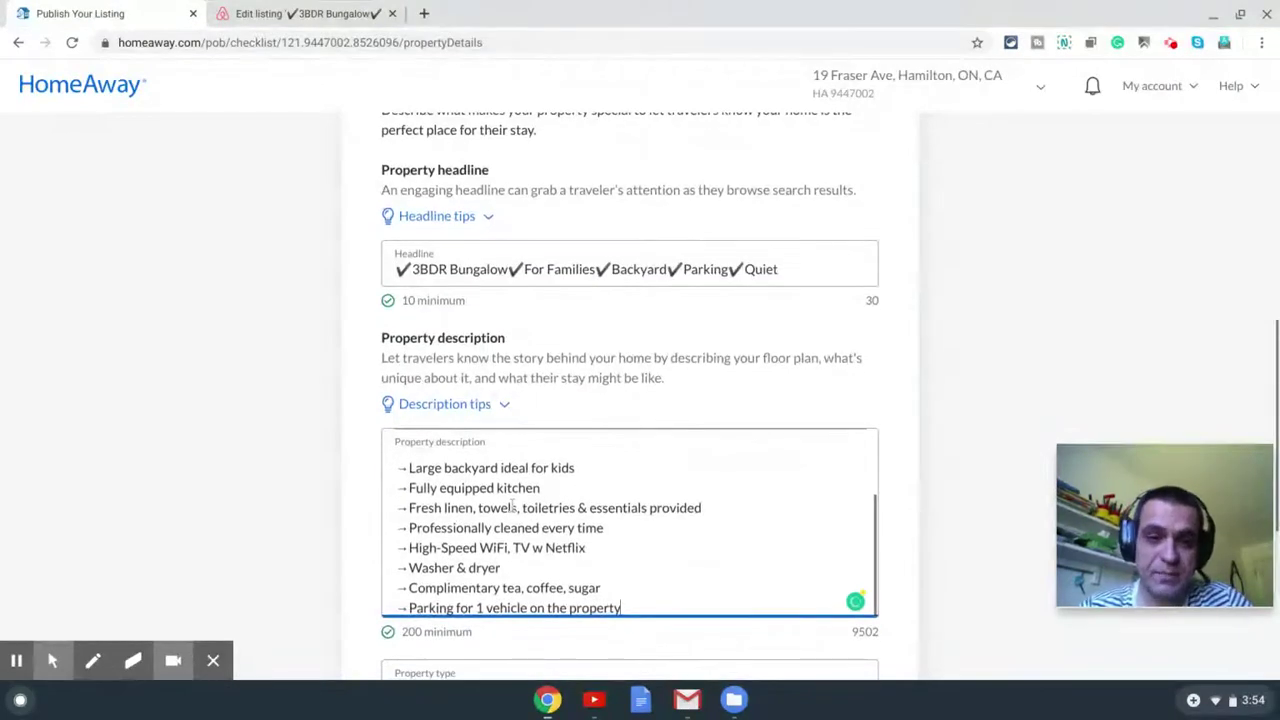
{"action": "left_click", "coordinate": [912, 475]}
{"action": "scroll", "coordinate": [912, 475], "scroll_direction": "down", "scroll_amount": 2}
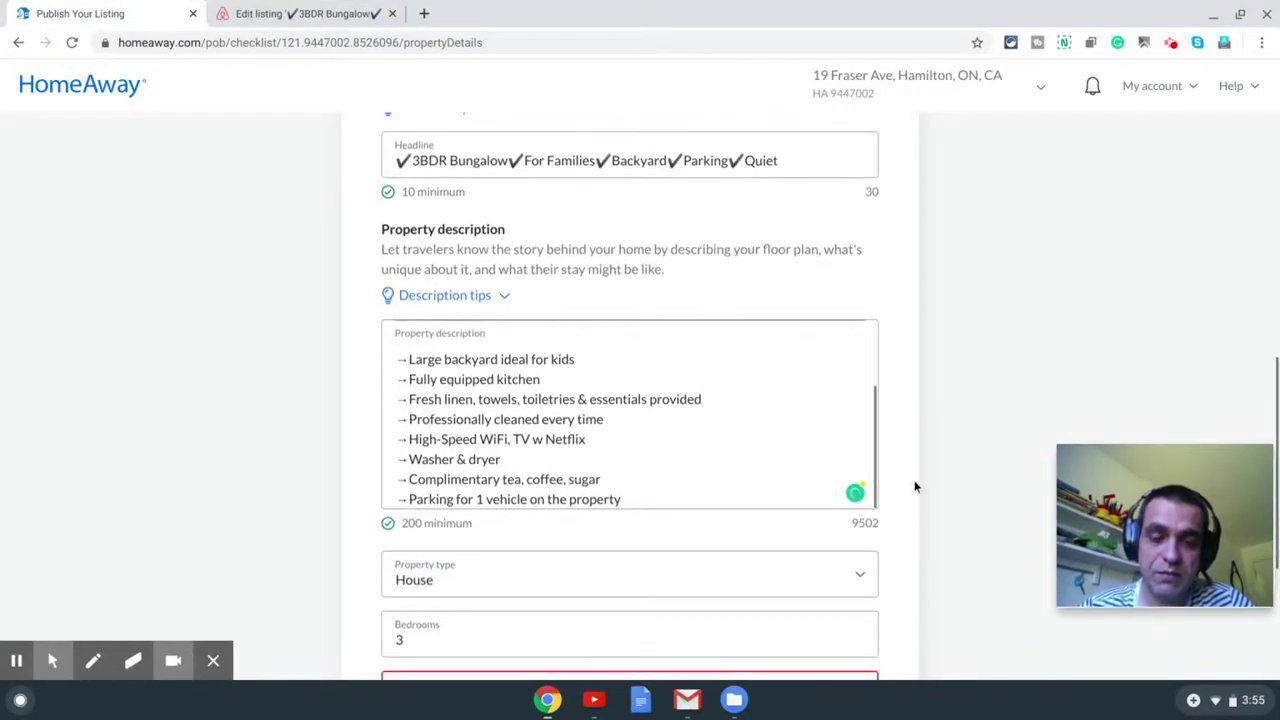
{"action": "scroll", "coordinate": [912, 580], "scroll_direction": "down", "scroll_amount": 1}
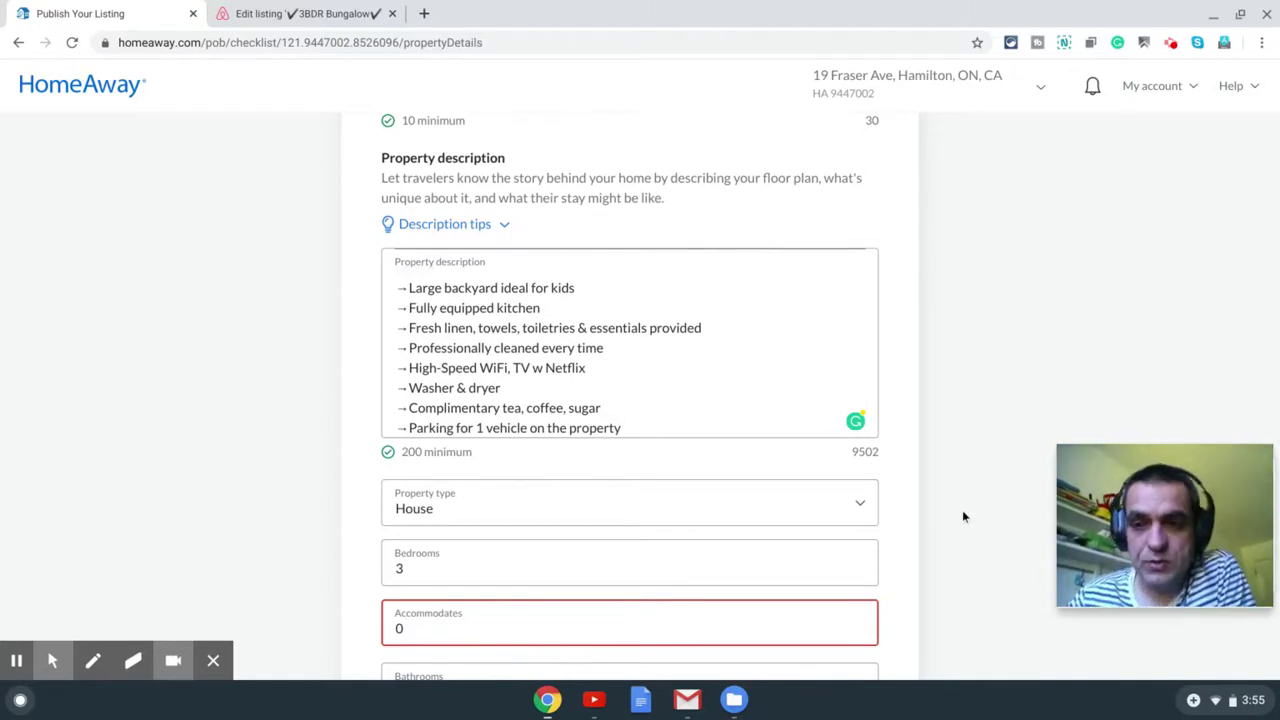
{"action": "left_click", "coordinate": [941, 469]}
{"action": "scroll", "coordinate": [940, 466], "scroll_direction": "down", "scroll_amount": 3}
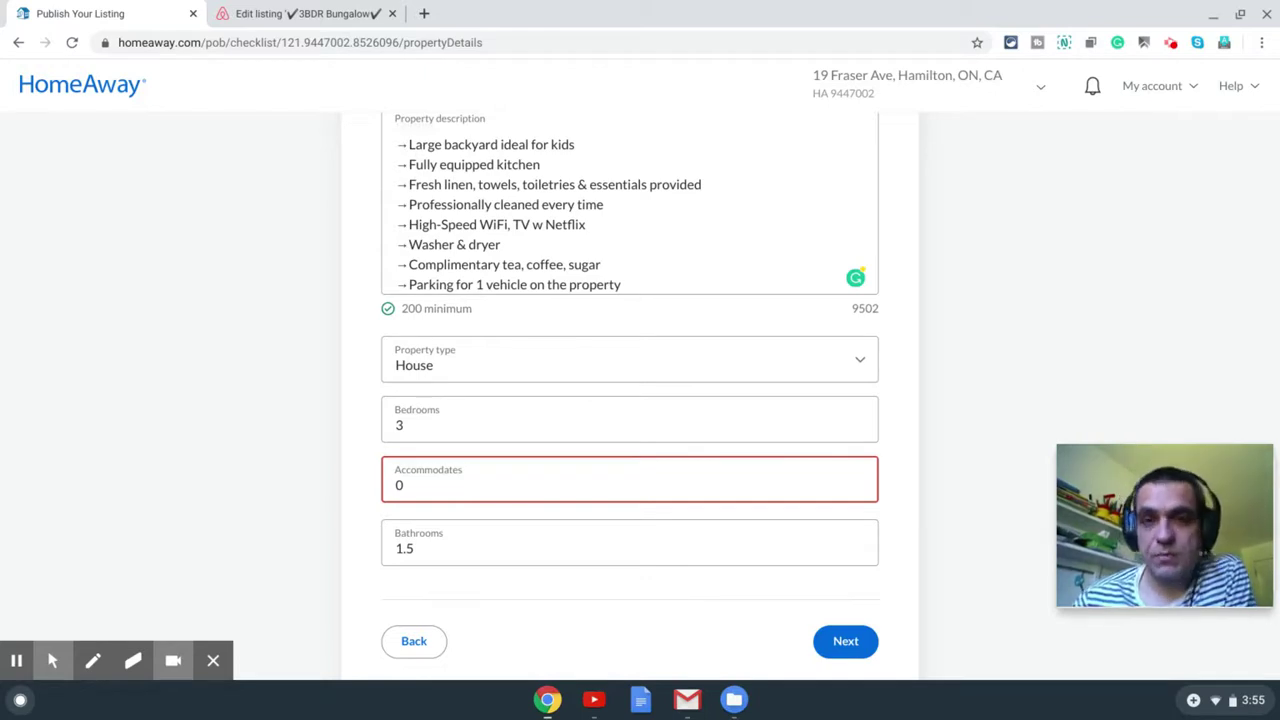
Step: Set the property type to Bungalow and Accommodates to 8 guests, then continue
{"action": "left_click", "coordinate": [430, 490]}
{"action": "left_click", "coordinate": [512, 368]}
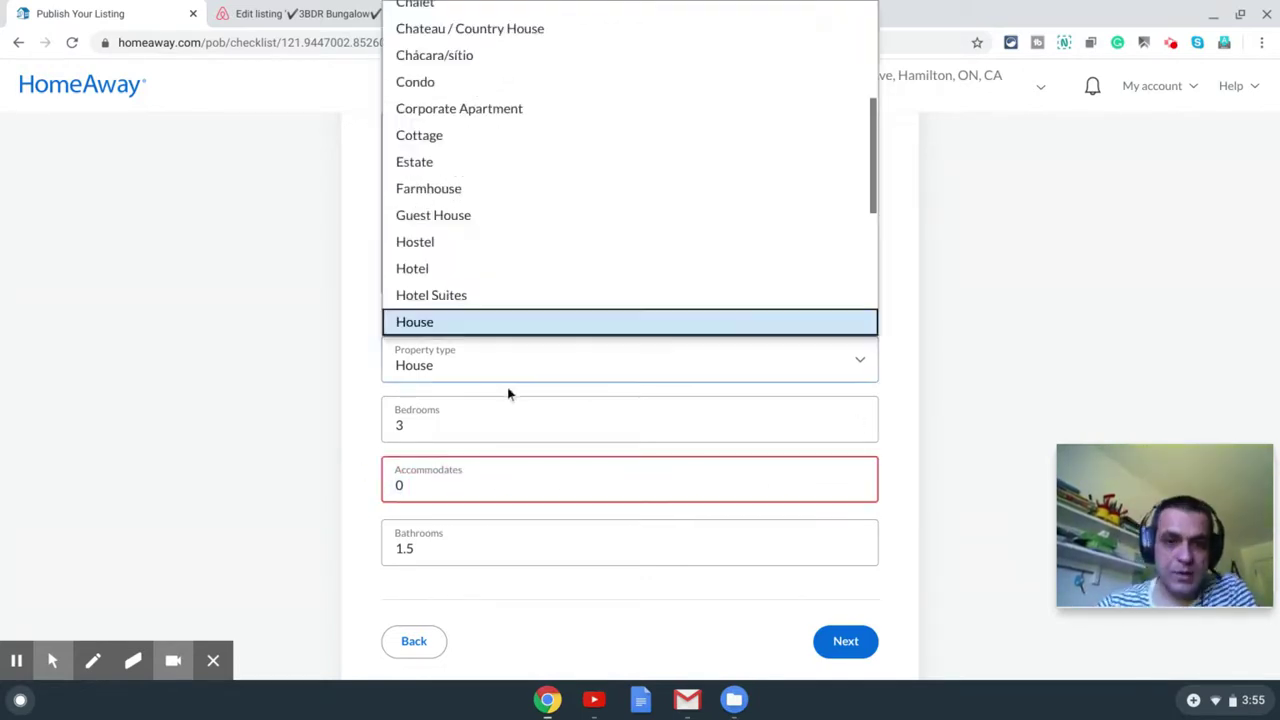
{"action": "key", "text": "b"}
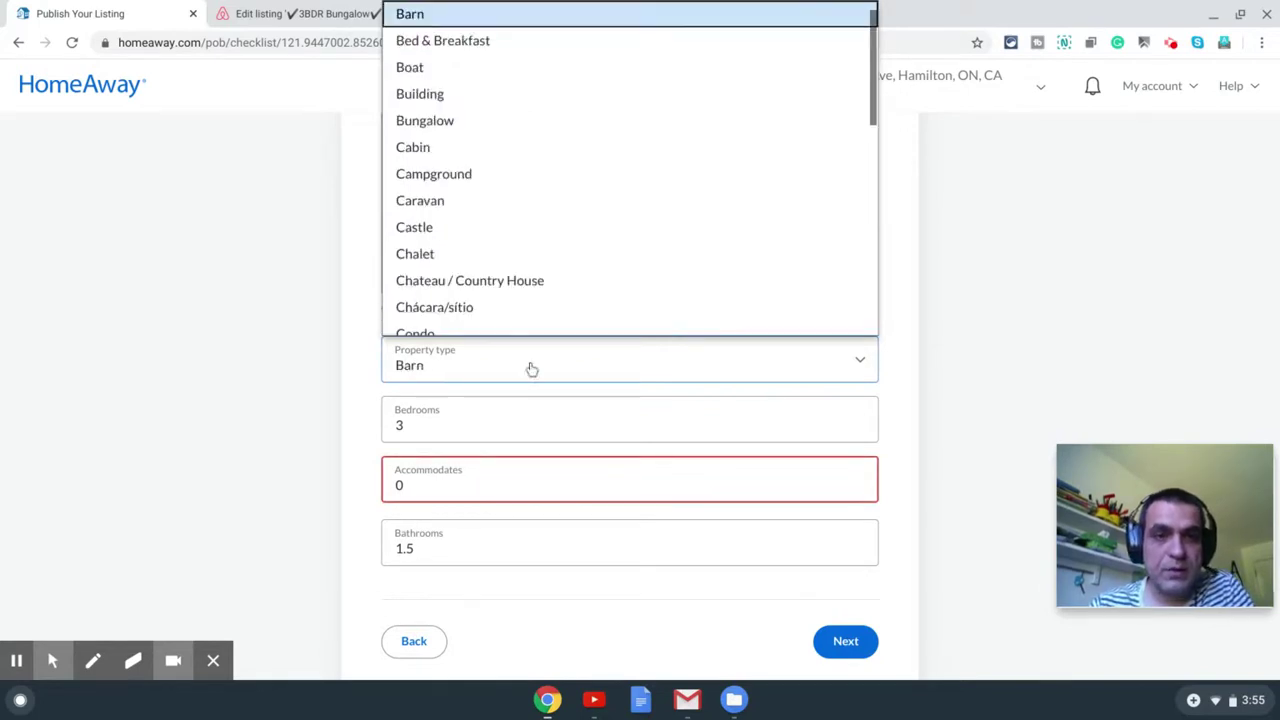
{"action": "left_click", "coordinate": [480, 112]}
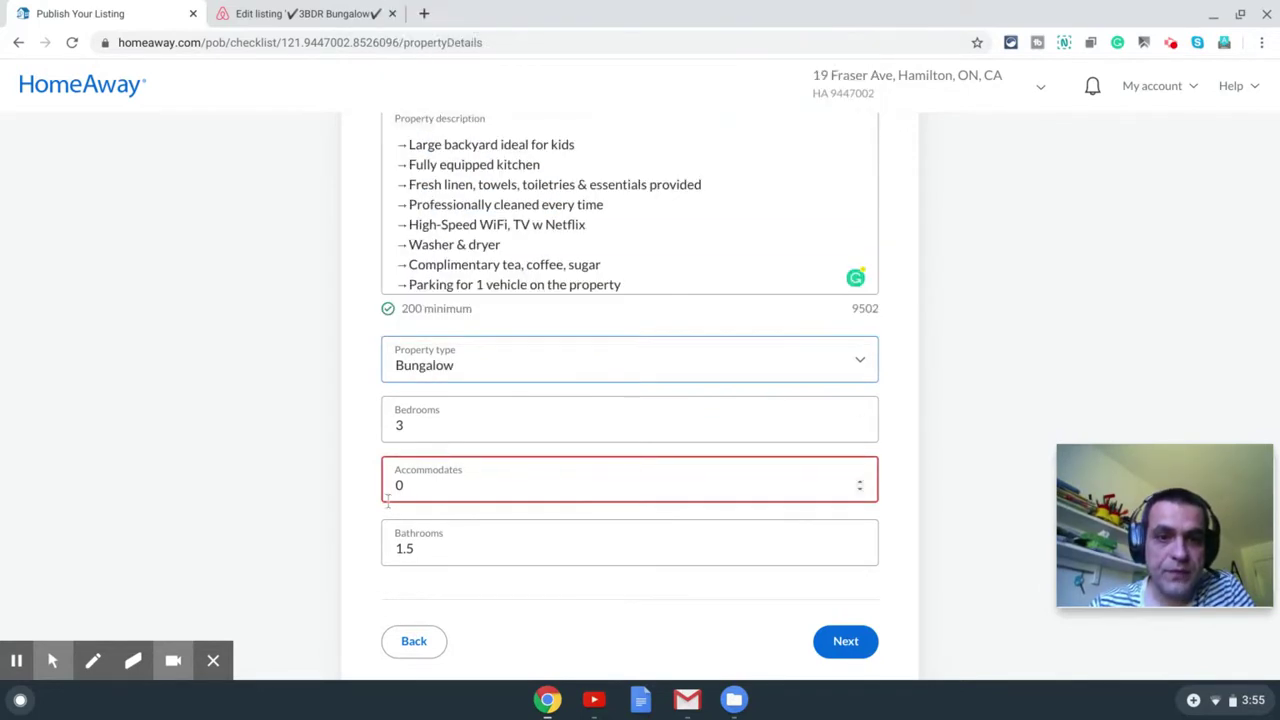
{"action": "left_click", "coordinate": [393, 422]}
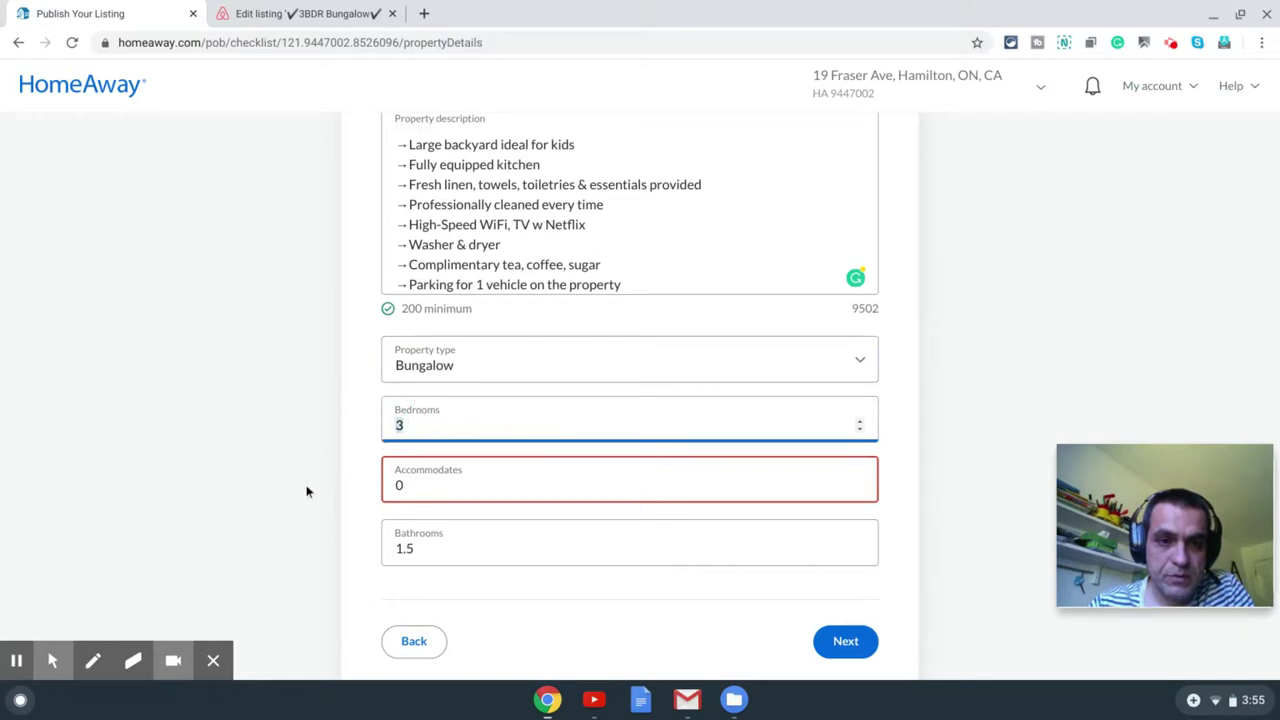
{"action": "left_click", "coordinate": [390, 487]}
{"action": "type", "text": "8"}
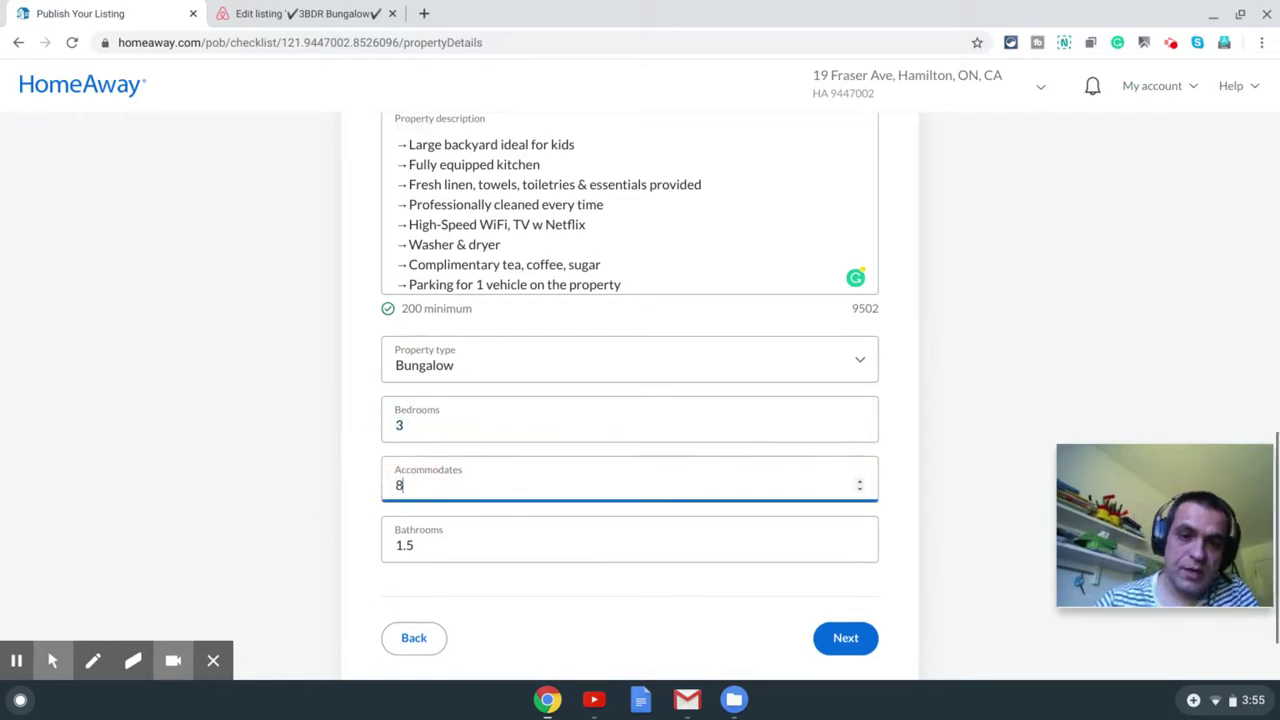
{"action": "left_click", "coordinate": [335, 492]}
{"action": "scroll", "coordinate": [334, 492], "scroll_direction": "down", "scroll_amount": 1}
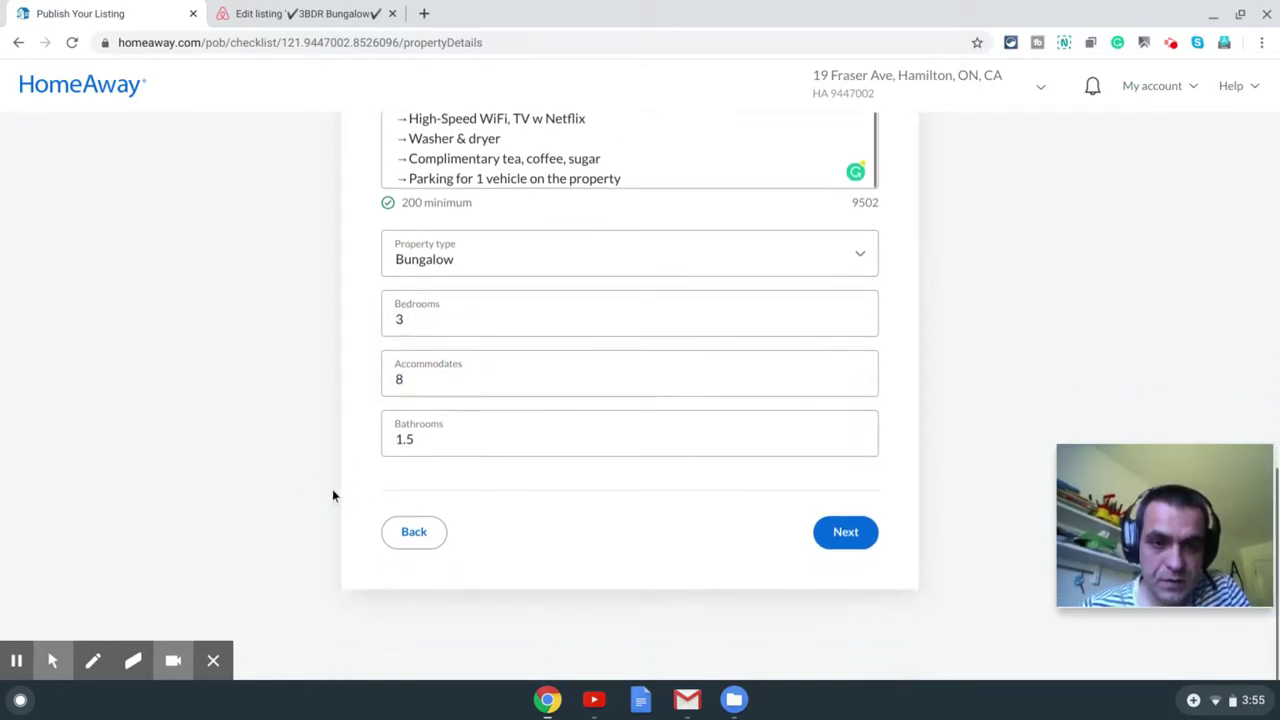
{"action": "left_click", "coordinate": [840, 535]}
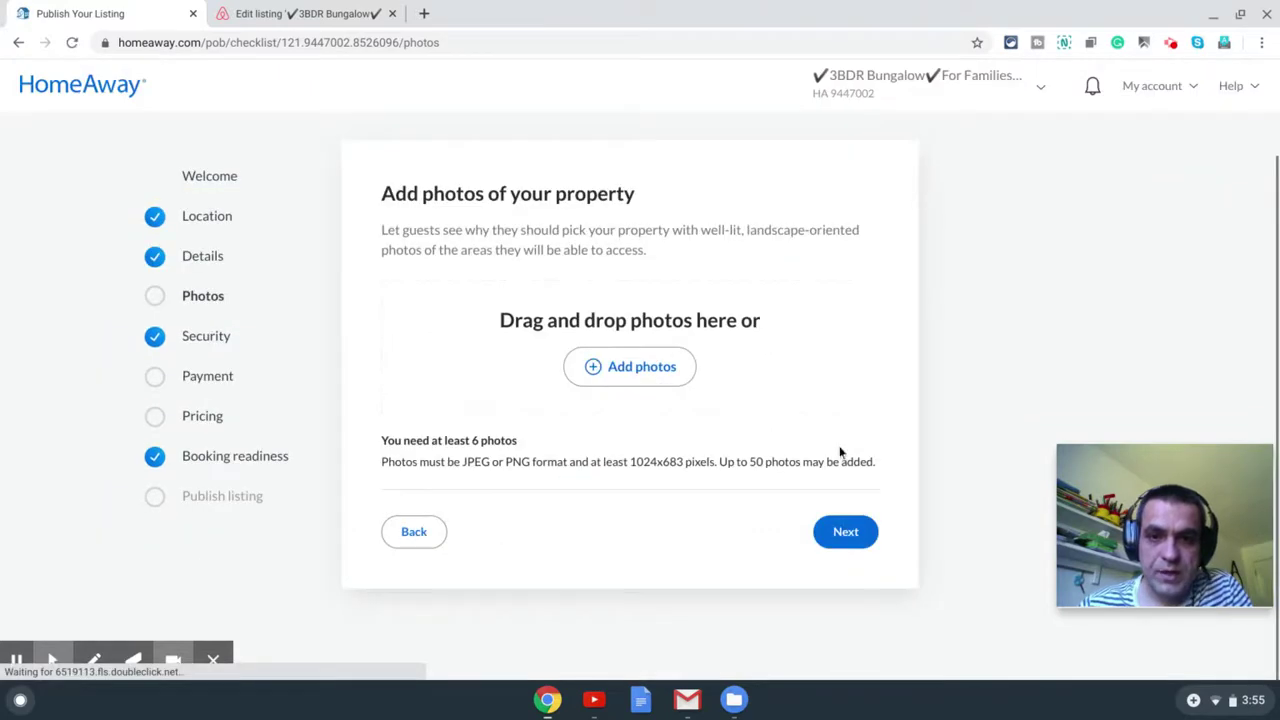
{"action": "left_click", "coordinate": [657, 368]}
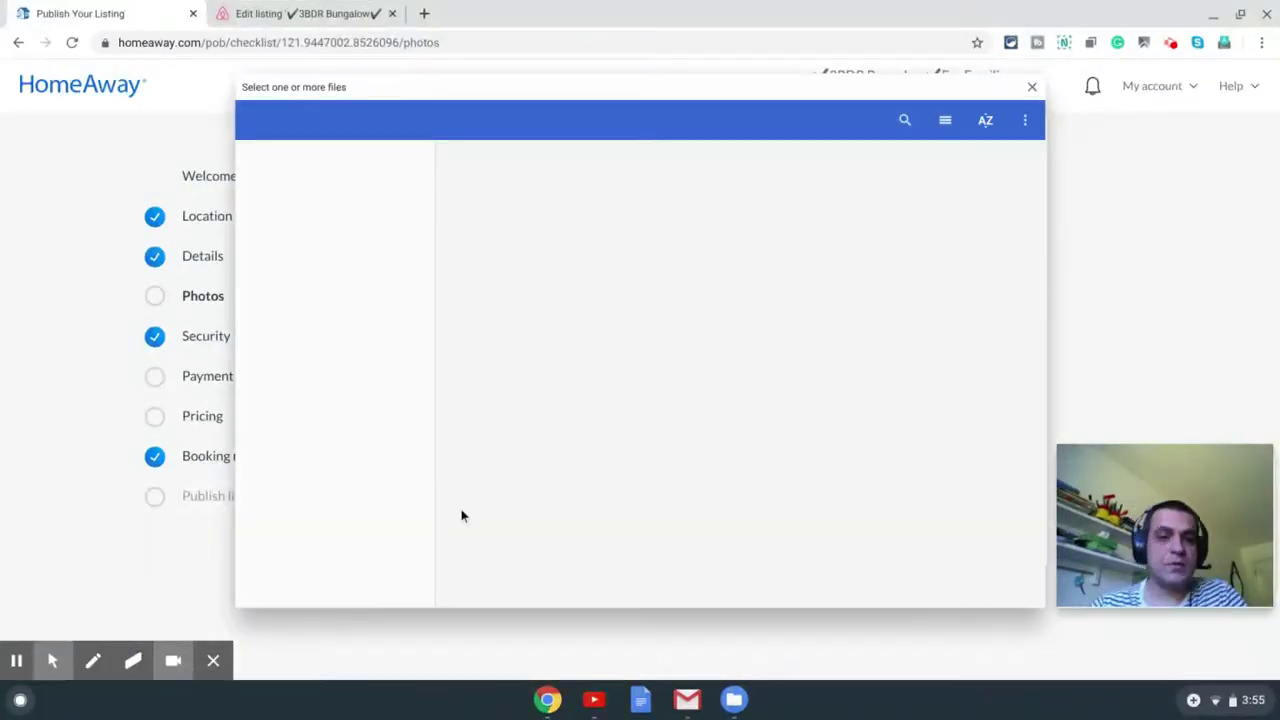
{"action": "left_click", "coordinate": [285, 512]}
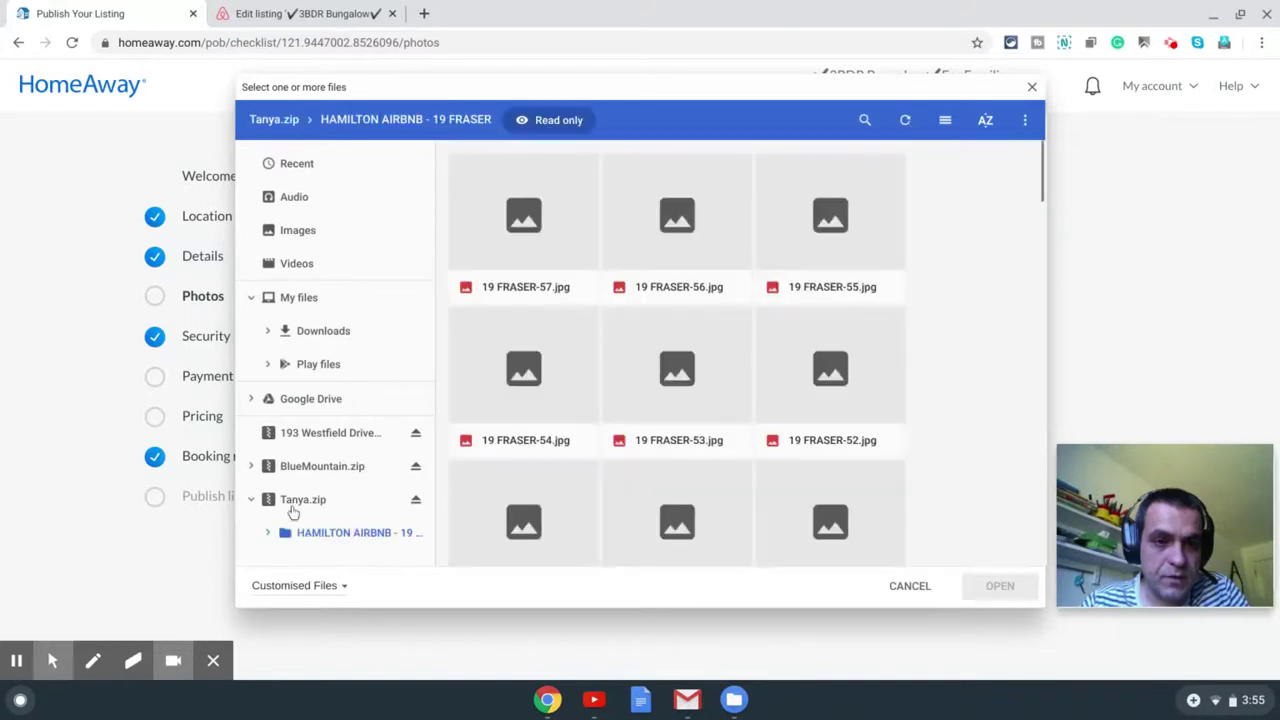
{"action": "left_click", "coordinate": [285, 512]}
{"action": "double_click", "coordinate": [560, 174]}
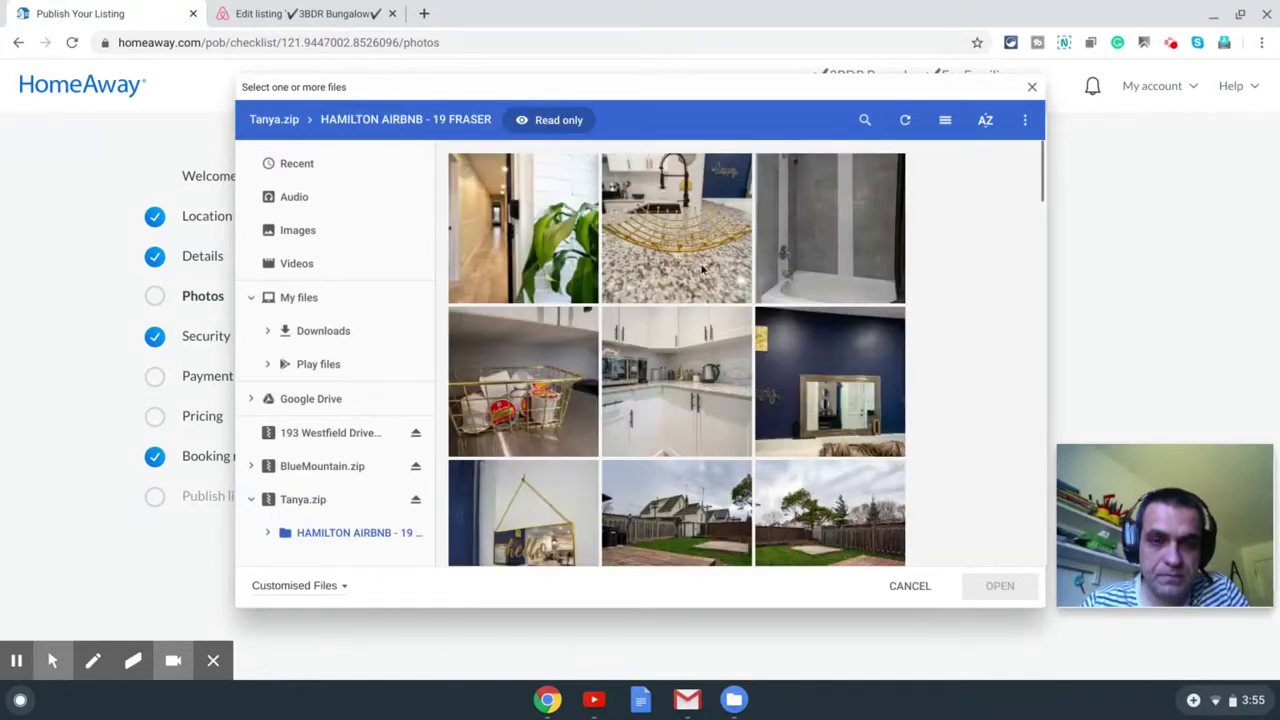
{"action": "scroll", "coordinate": [760, 262], "scroll_direction": "down", "scroll_amount": 5}
{"action": "scroll", "coordinate": [760, 262], "scroll_direction": "down", "scroll_amount": 5}
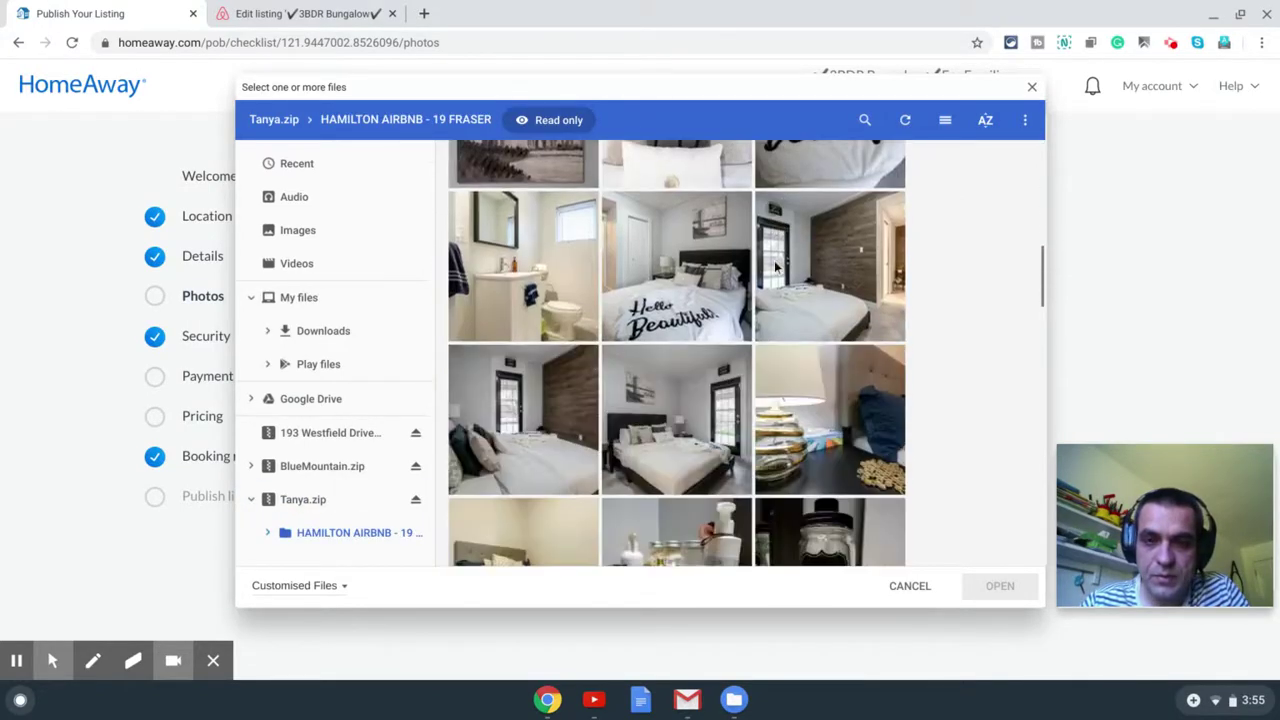
{"action": "left_click", "coordinate": [745, 285]}
{"action": "scroll", "coordinate": [768, 286], "scroll_direction": "down", "scroll_amount": 15}
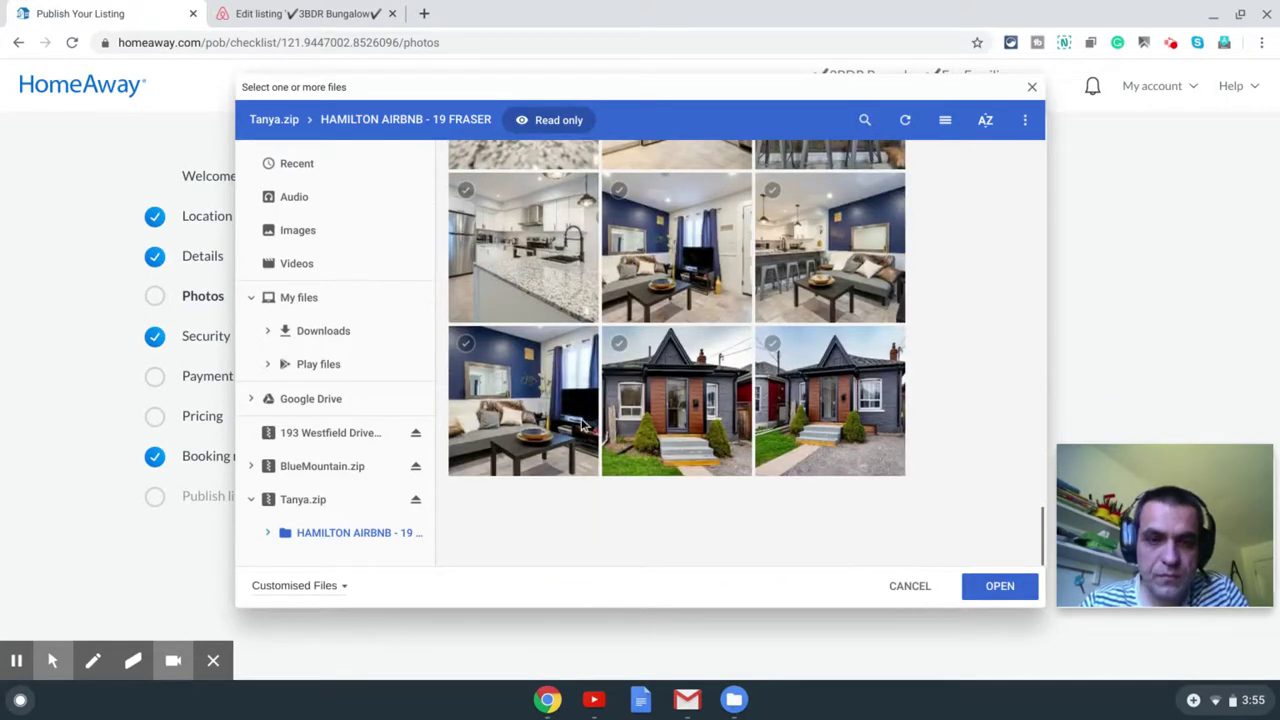
{"action": "left_click", "coordinate": [566, 420], "text": "shift"}
{"action": "left_click", "coordinate": [995, 587]}
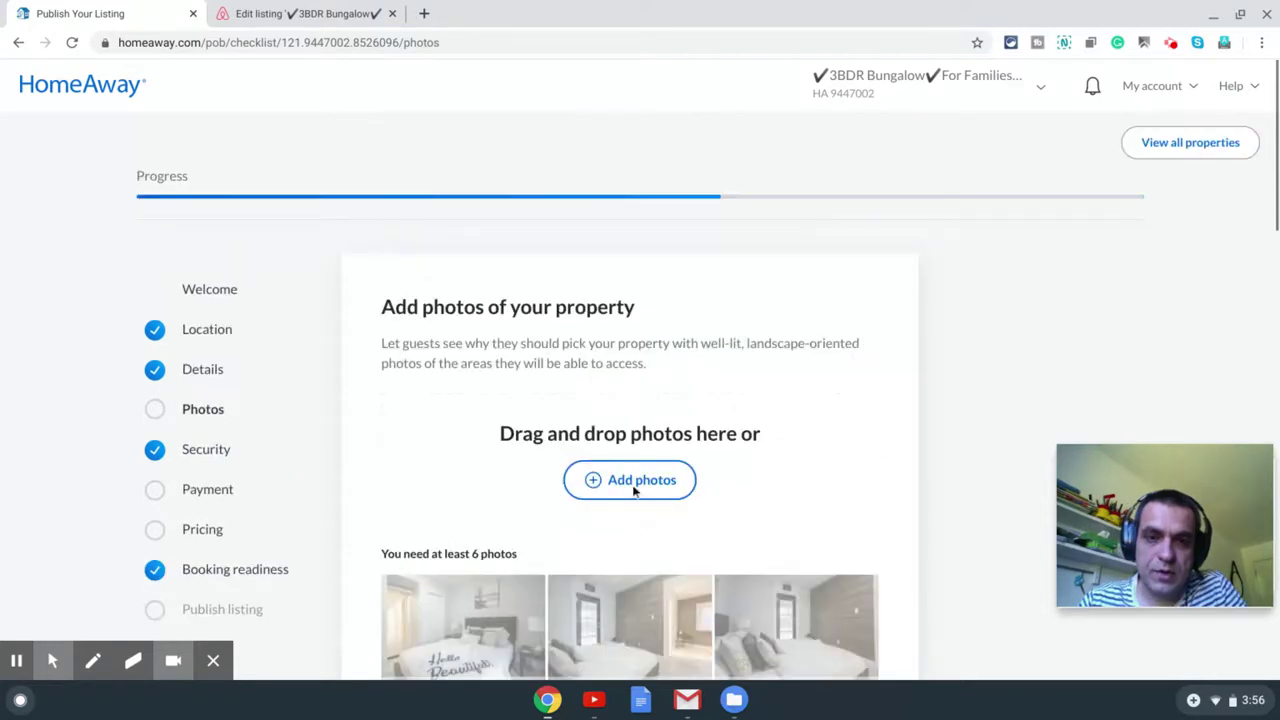
{"action": "left_click", "coordinate": [633, 485]}
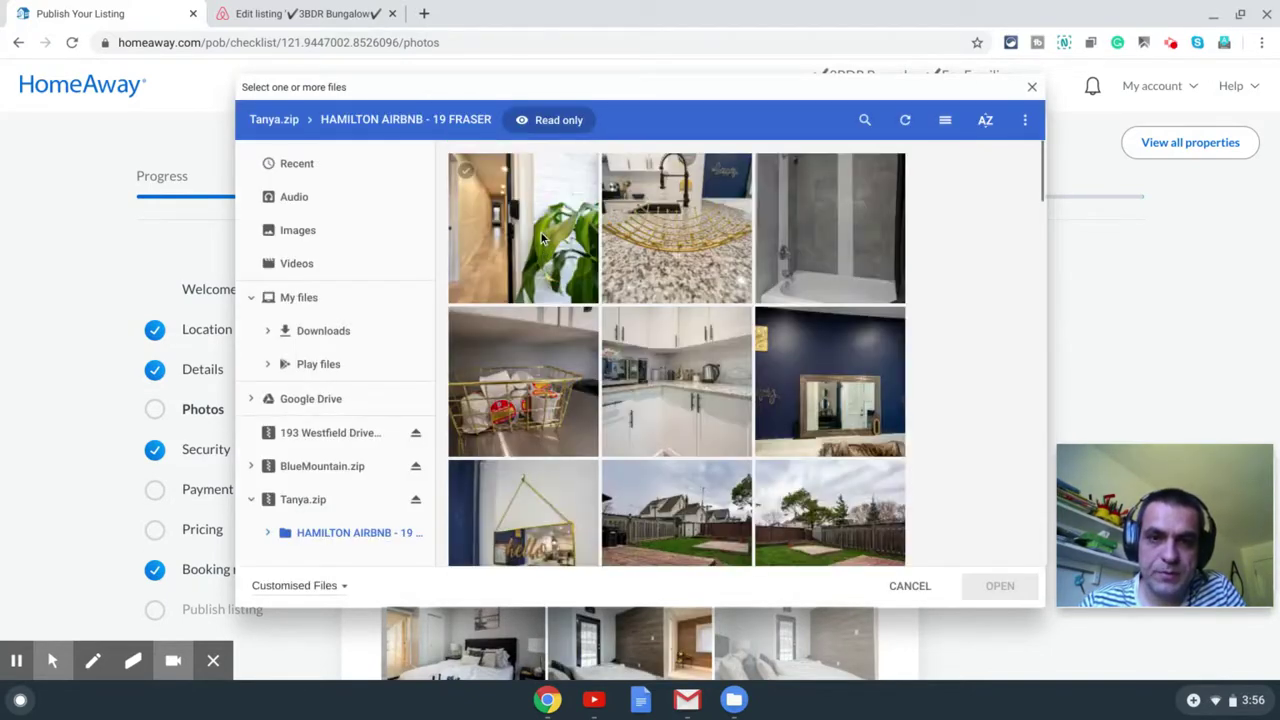
{"action": "left_click", "coordinate": [540, 231]}
{"action": "scroll", "coordinate": [700, 405], "scroll_direction": "down", "scroll_amount": 4}
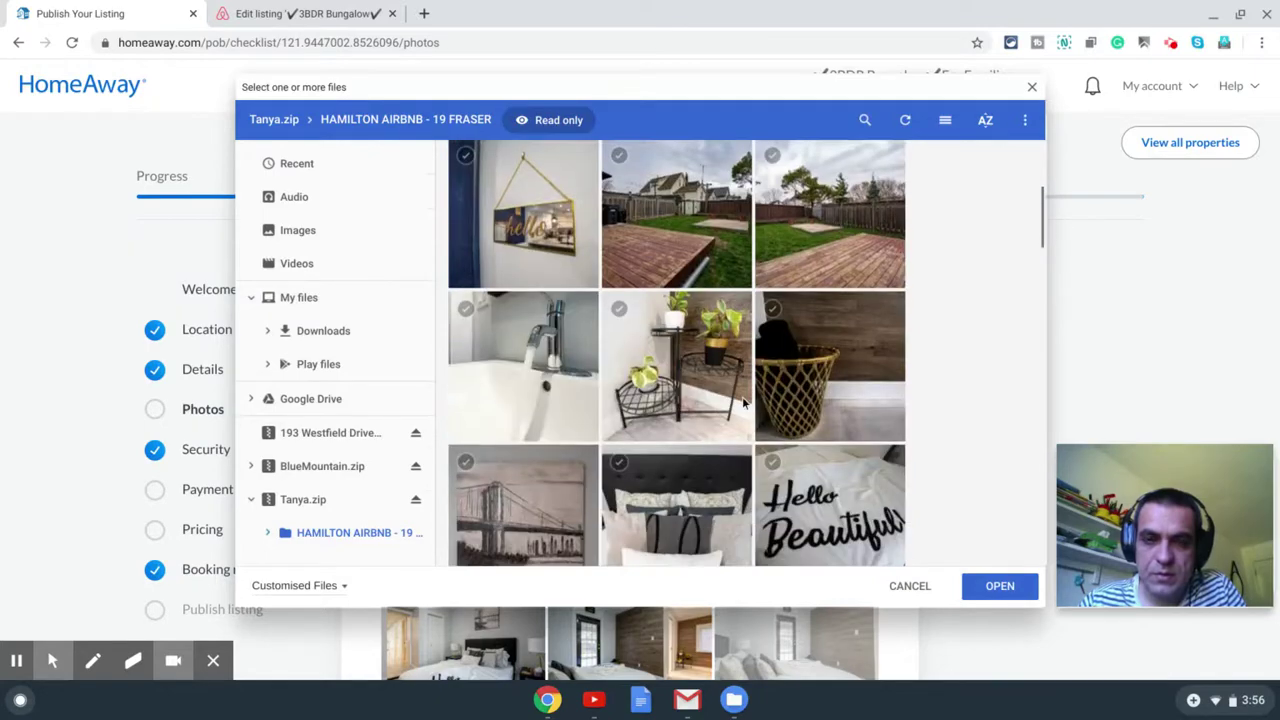
{"action": "key", "text": "ctrl+a"}
{"action": "left_click", "coordinate": [1000, 586]}
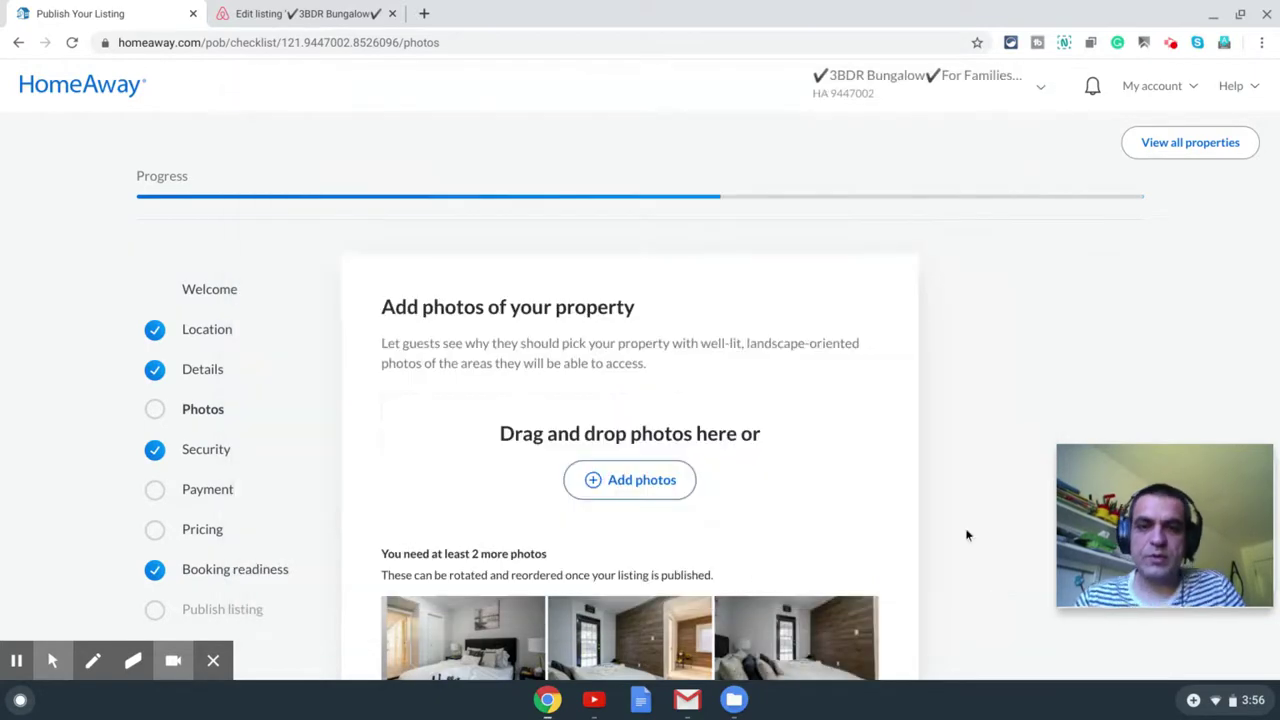
Step: Review the uploaded photo grid and move past the Photos step
{"action": "scroll", "coordinate": [752, 522], "scroll_direction": "down", "scroll_amount": 2}
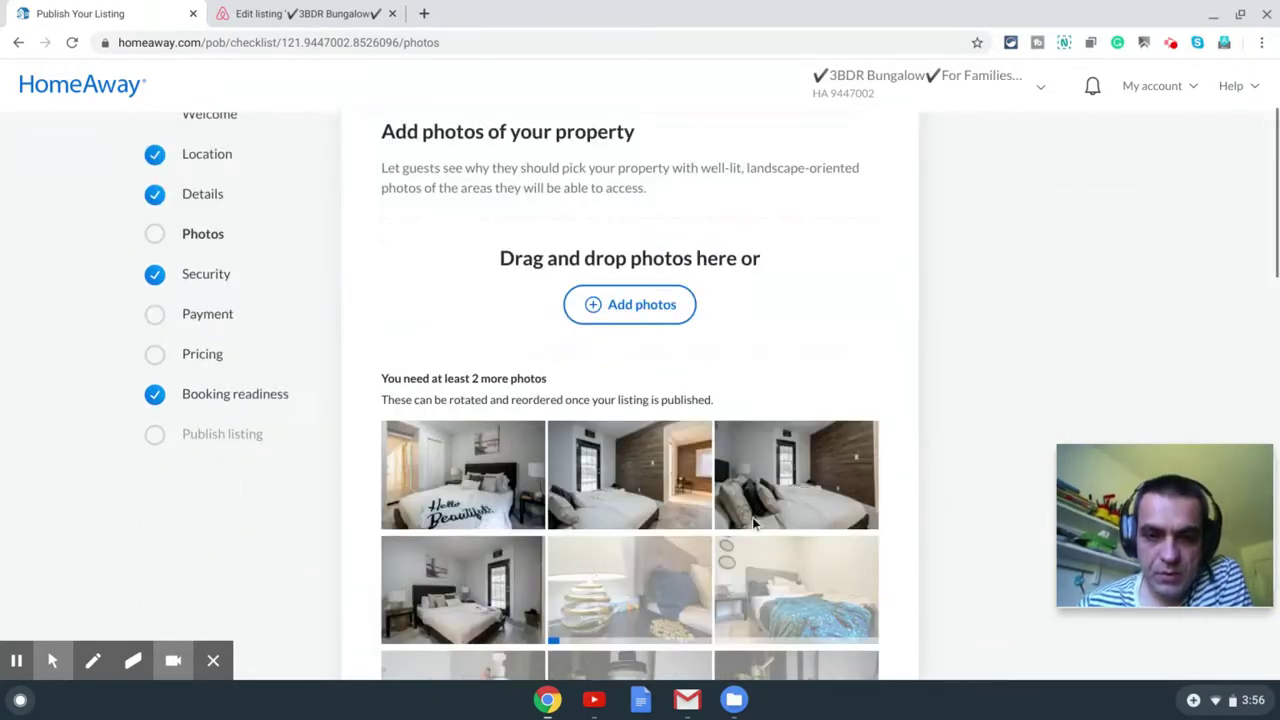
{"action": "scroll", "coordinate": [700, 500], "scroll_direction": "down", "scroll_amount": 2}
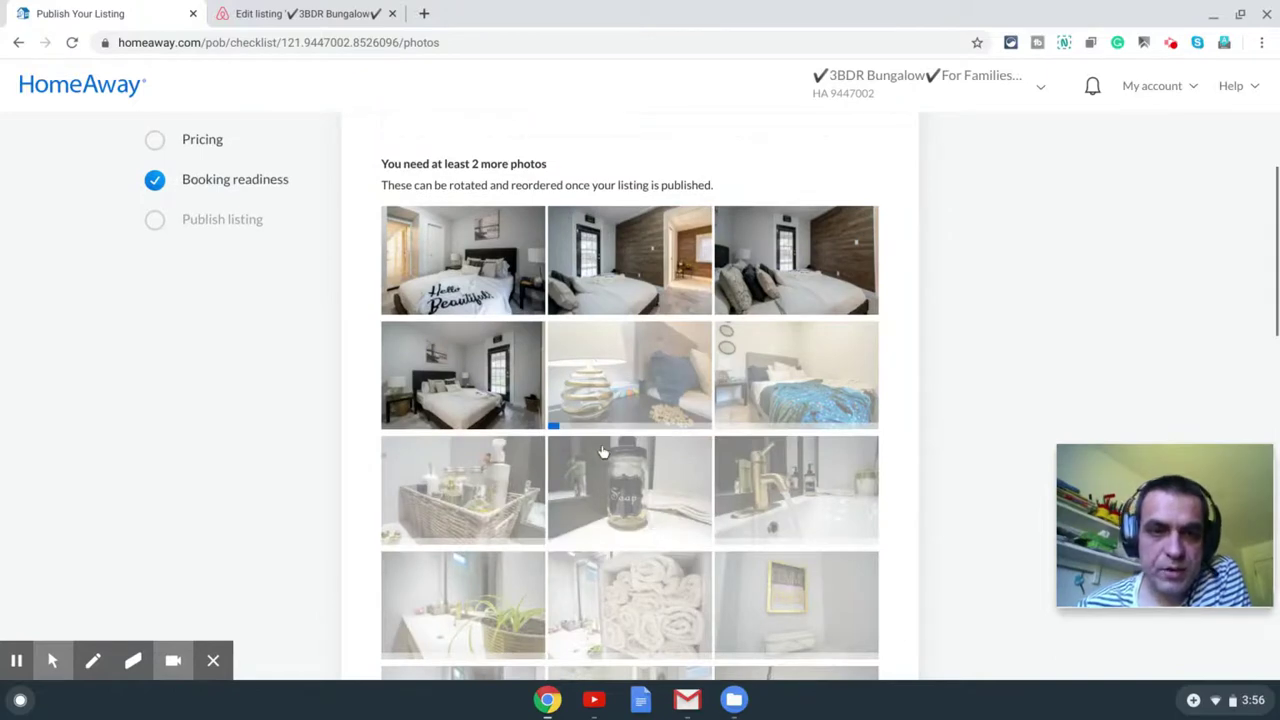
{"action": "scroll", "coordinate": [597, 390], "scroll_direction": "down", "scroll_amount": 3}
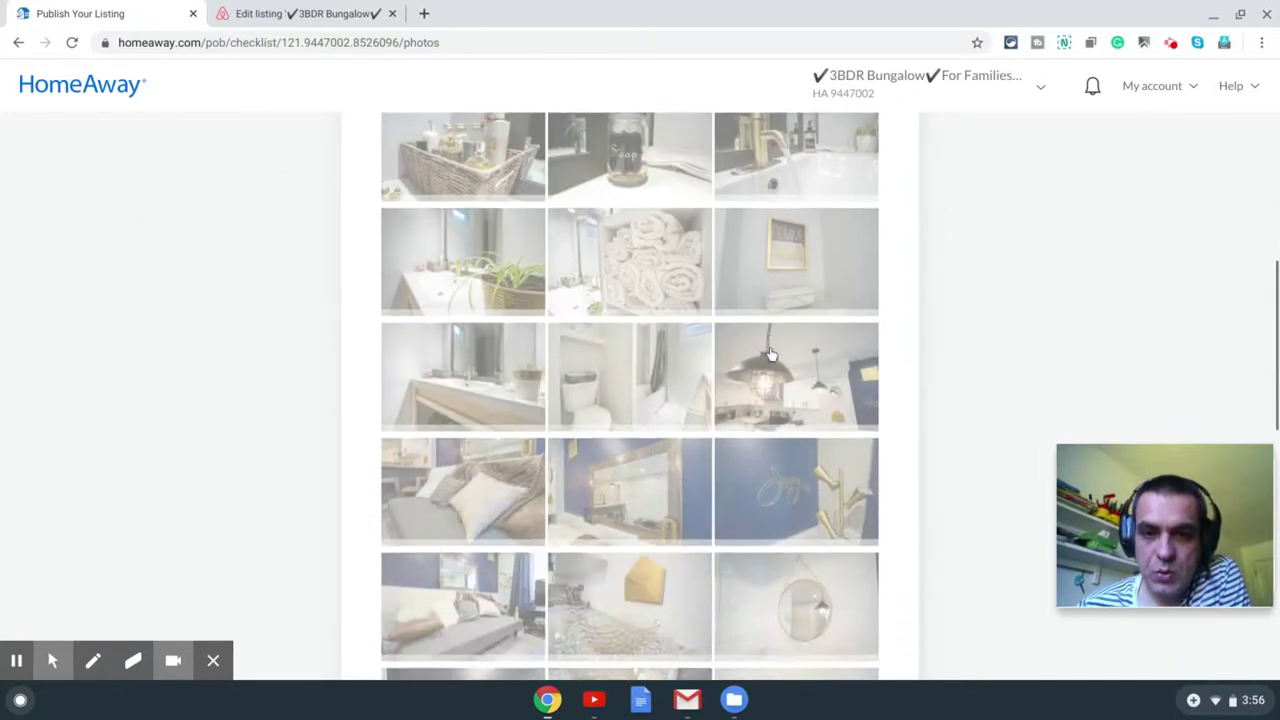
{"action": "scroll", "coordinate": [770, 354], "scroll_direction": "down", "scroll_amount": 10}
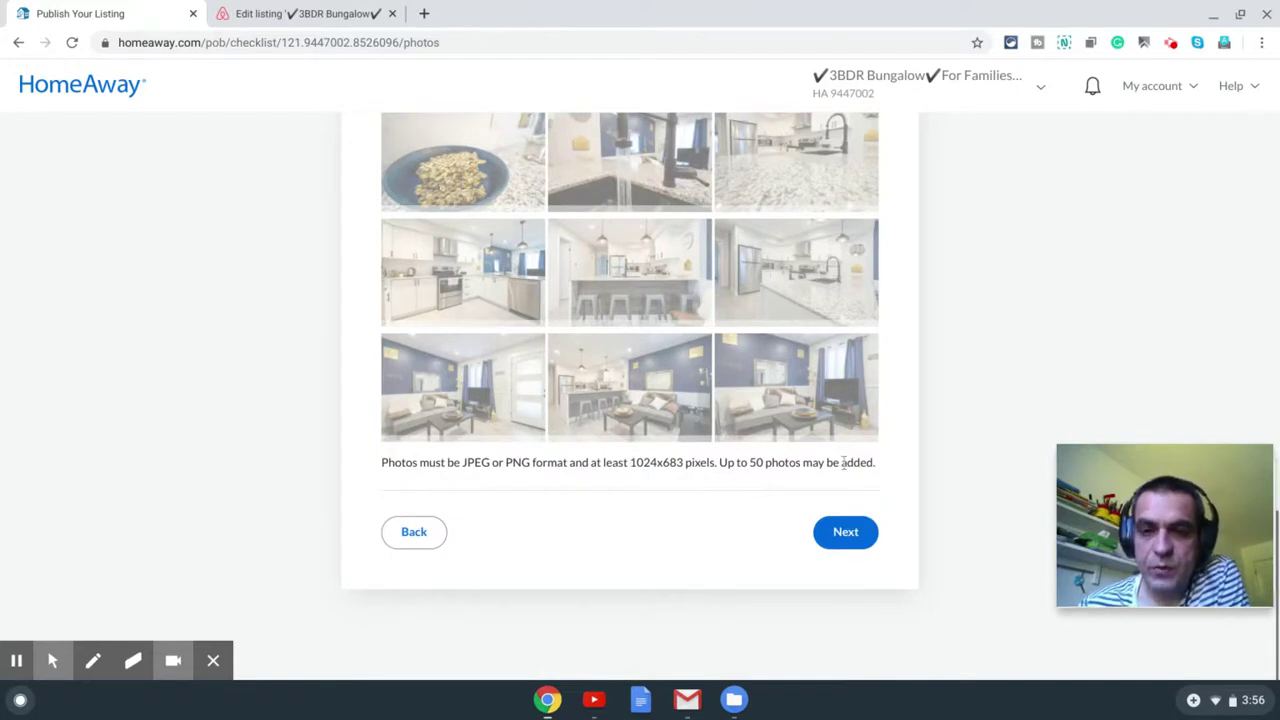
{"action": "scroll", "coordinate": [657, 405], "scroll_direction": "up", "scroll_amount": 10}
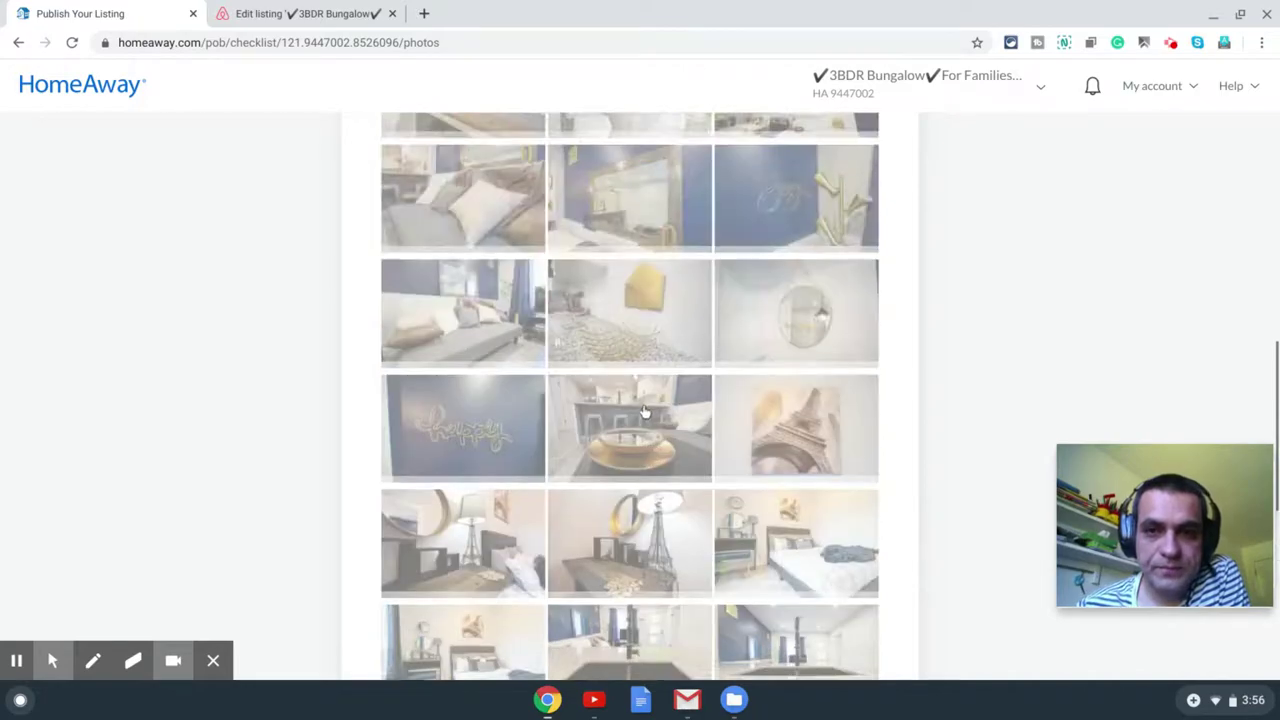
{"action": "scroll", "coordinate": [643, 405], "scroll_direction": "up", "scroll_amount": 8}
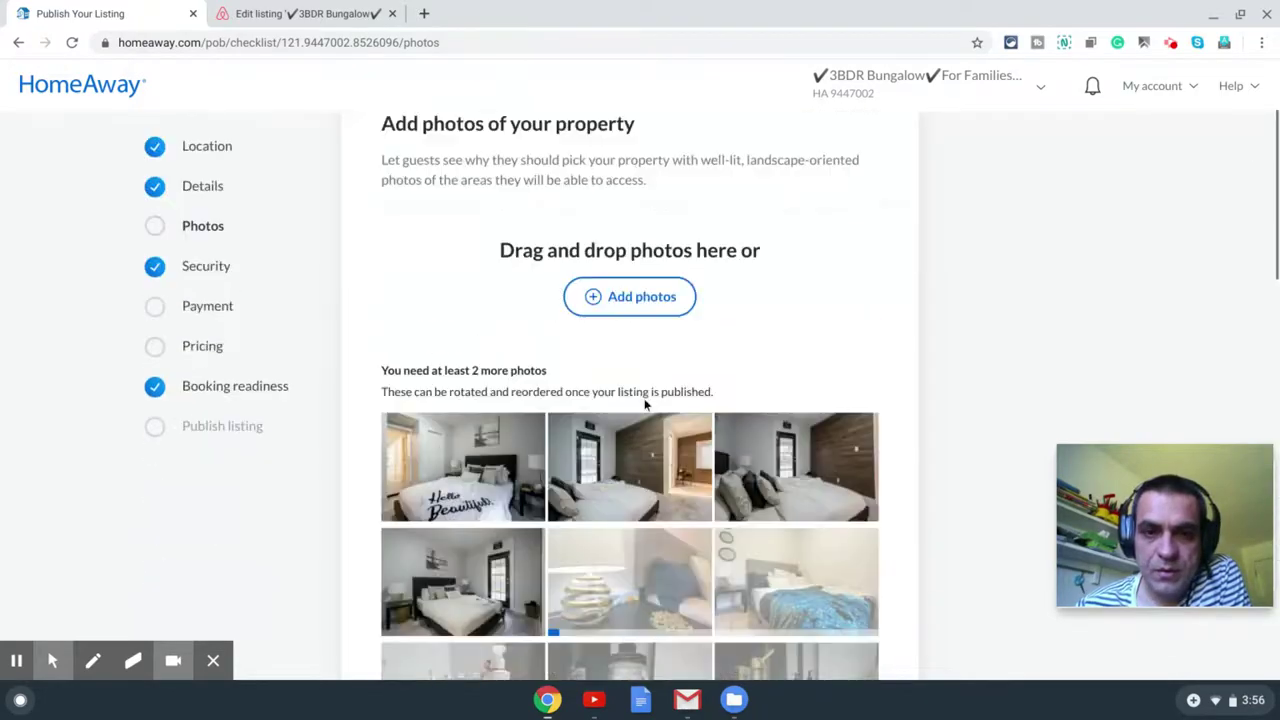
{"action": "scroll", "coordinate": [650, 395], "scroll_direction": "down", "scroll_amount": 15}
{"action": "scroll", "coordinate": [652, 393], "scroll_direction": "down", "scroll_amount": 3}
{"action": "scroll", "coordinate": [655, 395], "scroll_direction": "up", "scroll_amount": 7}
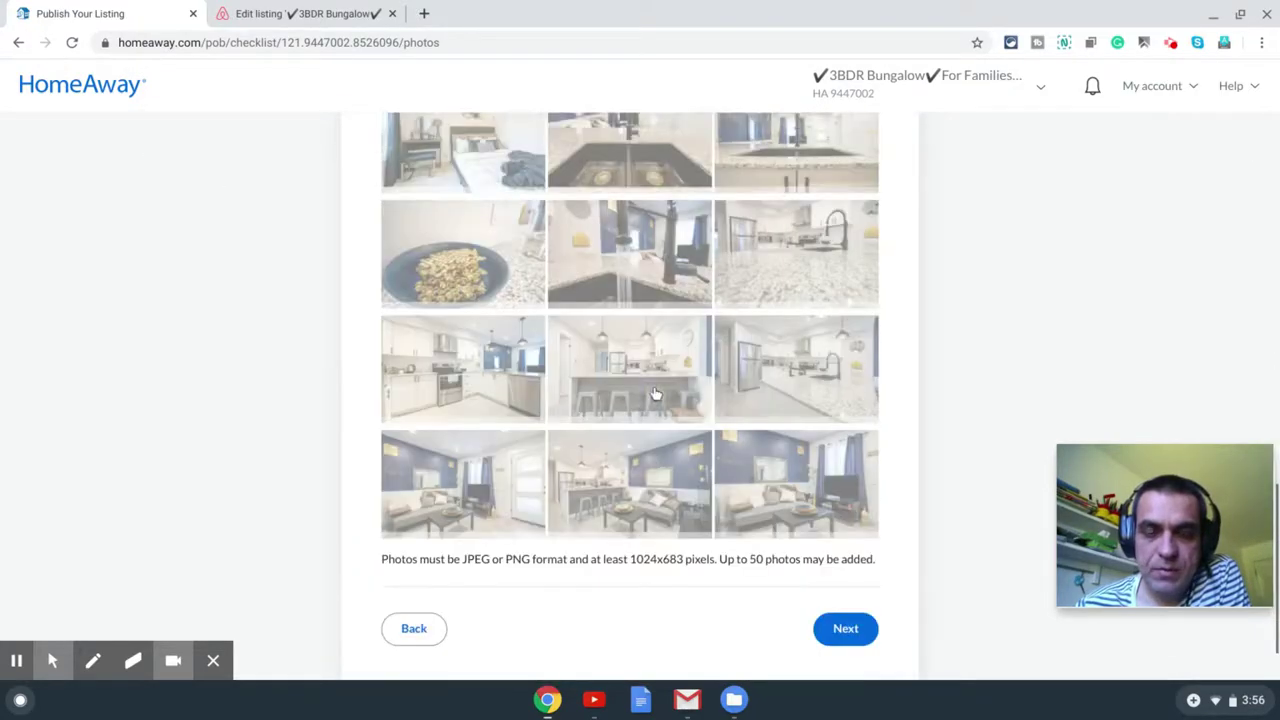
{"action": "scroll", "coordinate": [660, 398], "scroll_direction": "down", "scroll_amount": 7}
{"action": "left_click", "coordinate": [851, 533]}
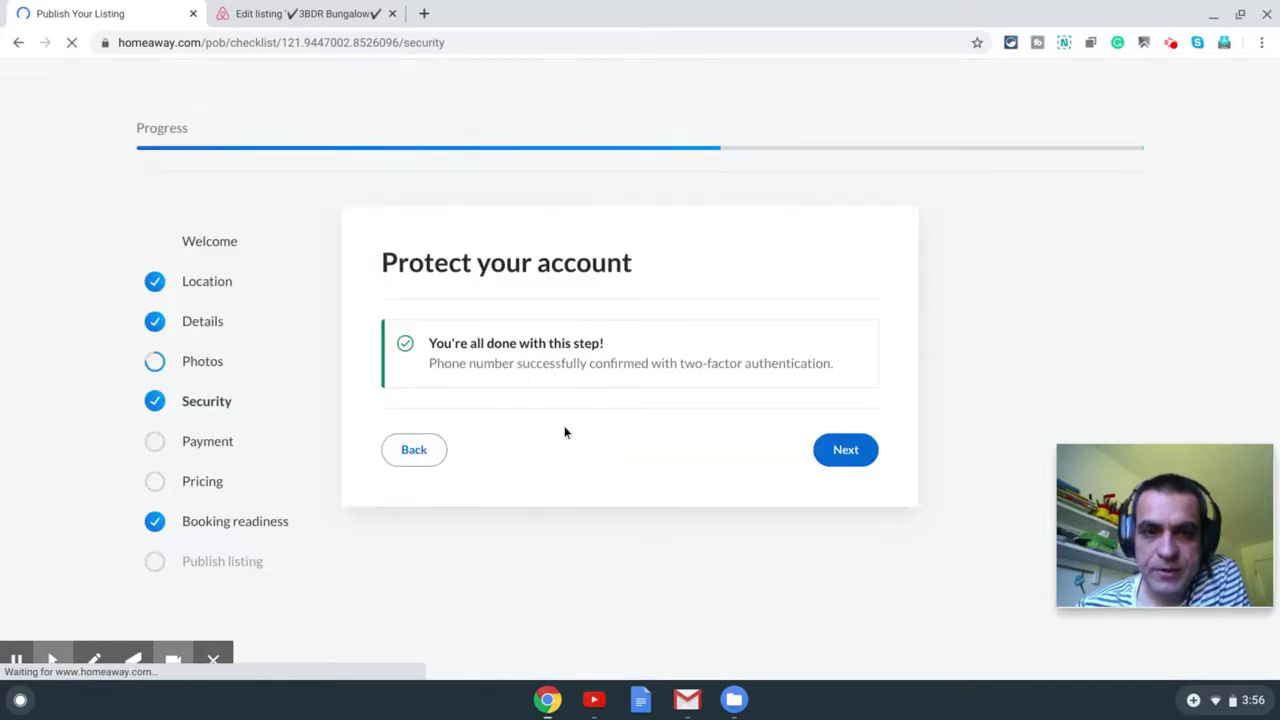
{"action": "left_click", "coordinate": [410, 450]}
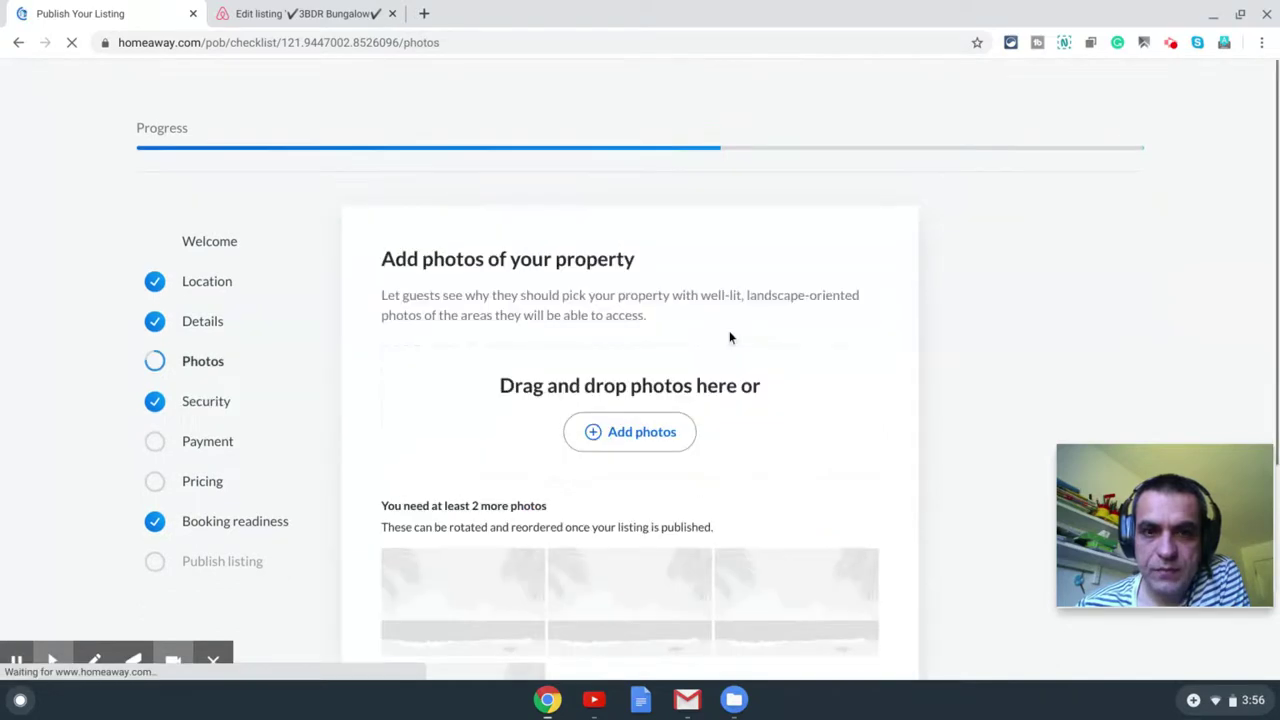
{"action": "scroll", "coordinate": [817, 340], "scroll_direction": "down", "scroll_amount": 4}
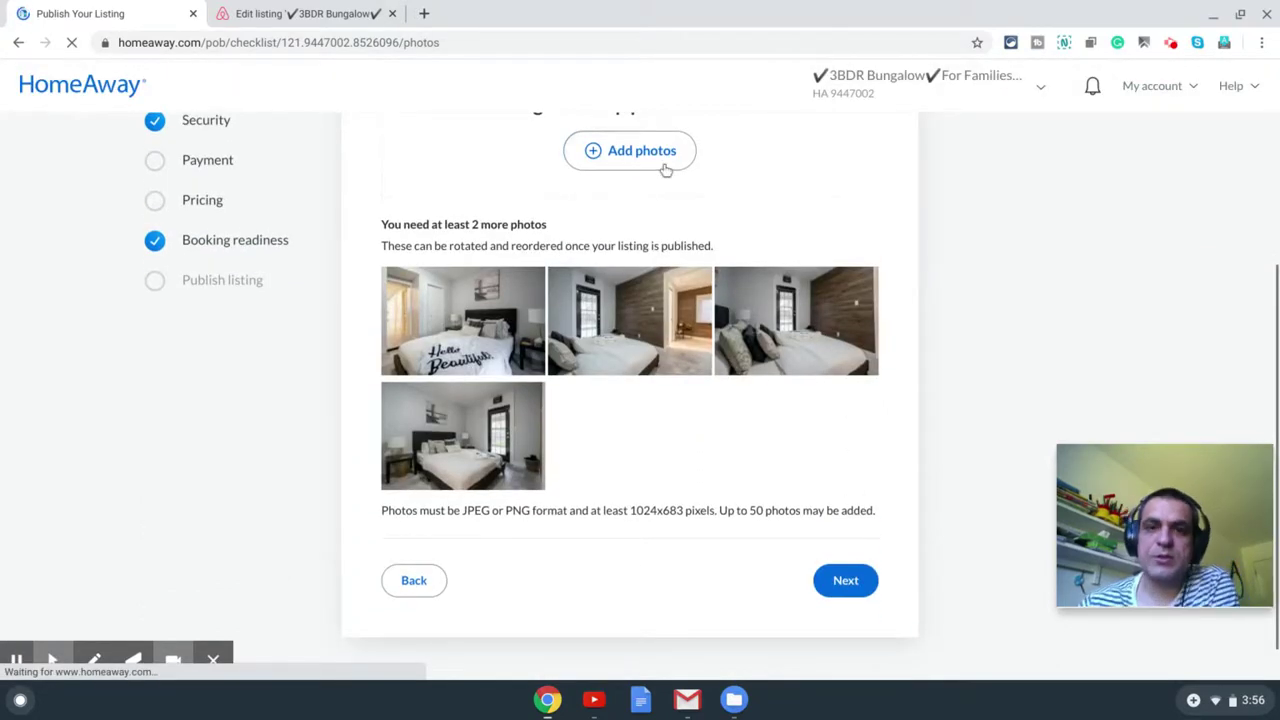
{"action": "left_click", "coordinate": [665, 166]}
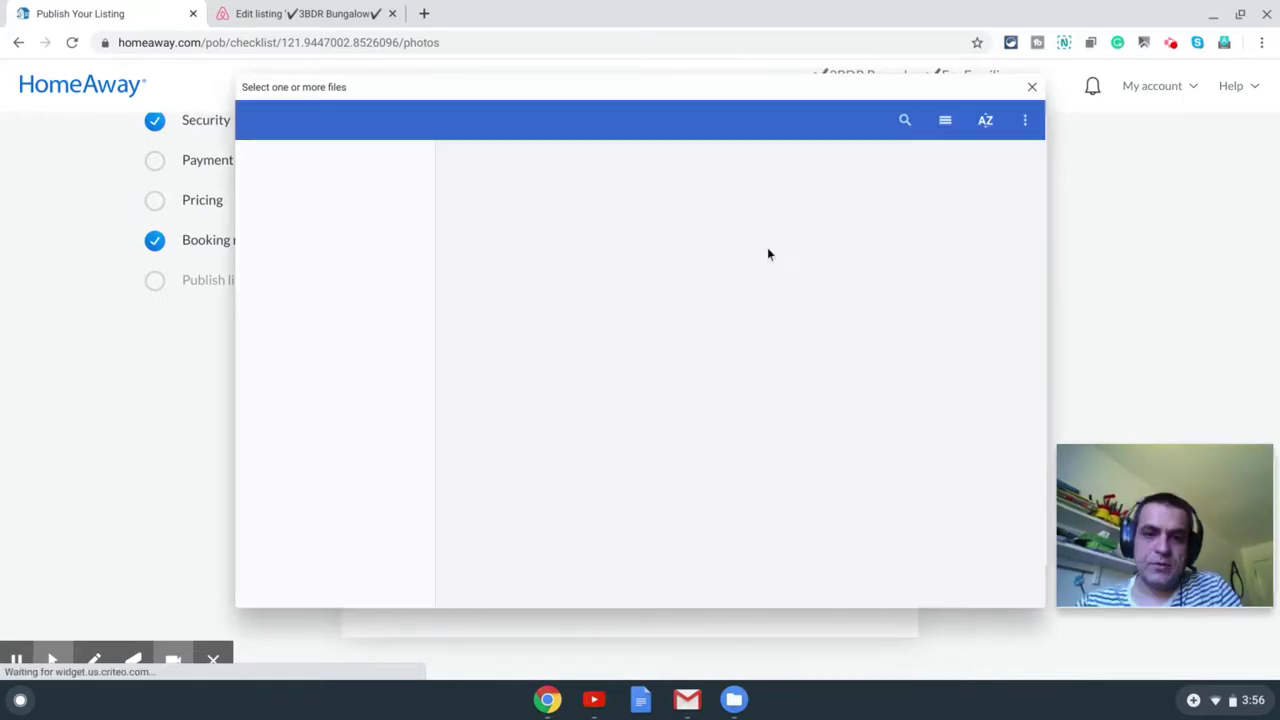
{"action": "scroll", "coordinate": [726, 302], "scroll_direction": "down", "scroll_amount": 10}
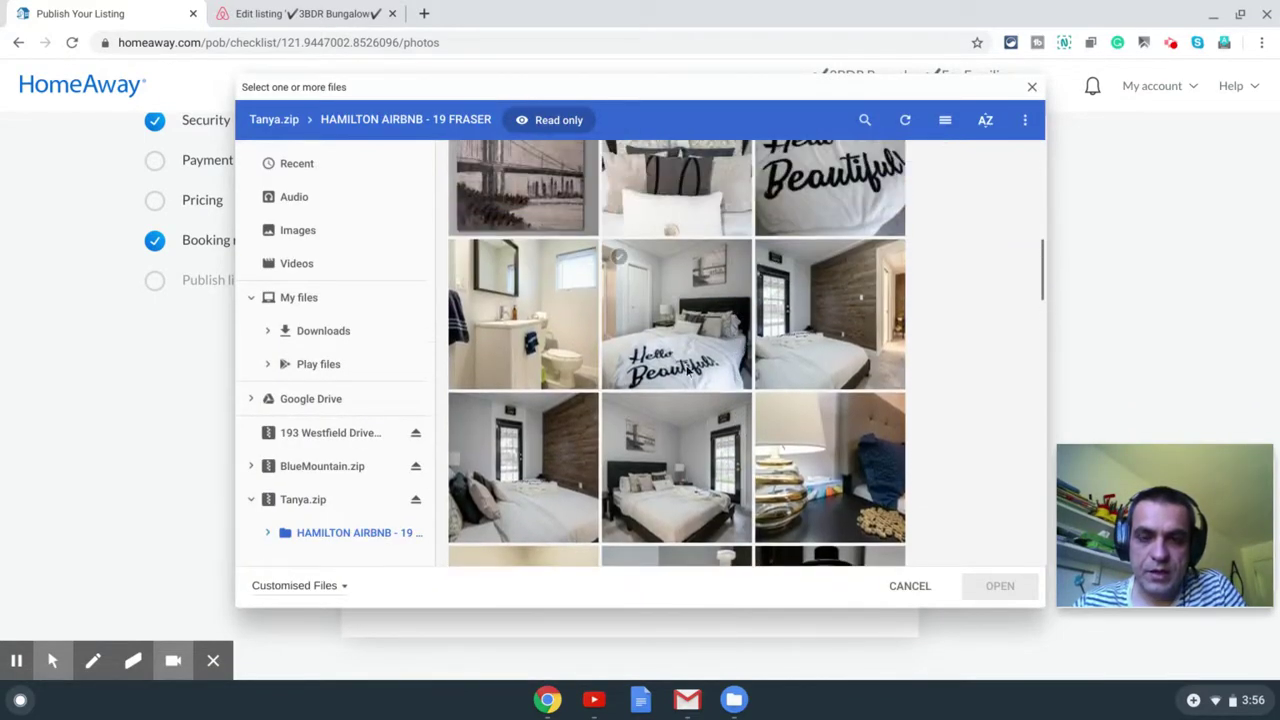
{"action": "left_click", "coordinate": [772, 410]}
{"action": "scroll", "coordinate": [771, 404], "scroll_direction": "down", "scroll_amount": 1}
{"action": "scroll", "coordinate": [771, 404], "scroll_direction": "down", "scroll_amount": 10}
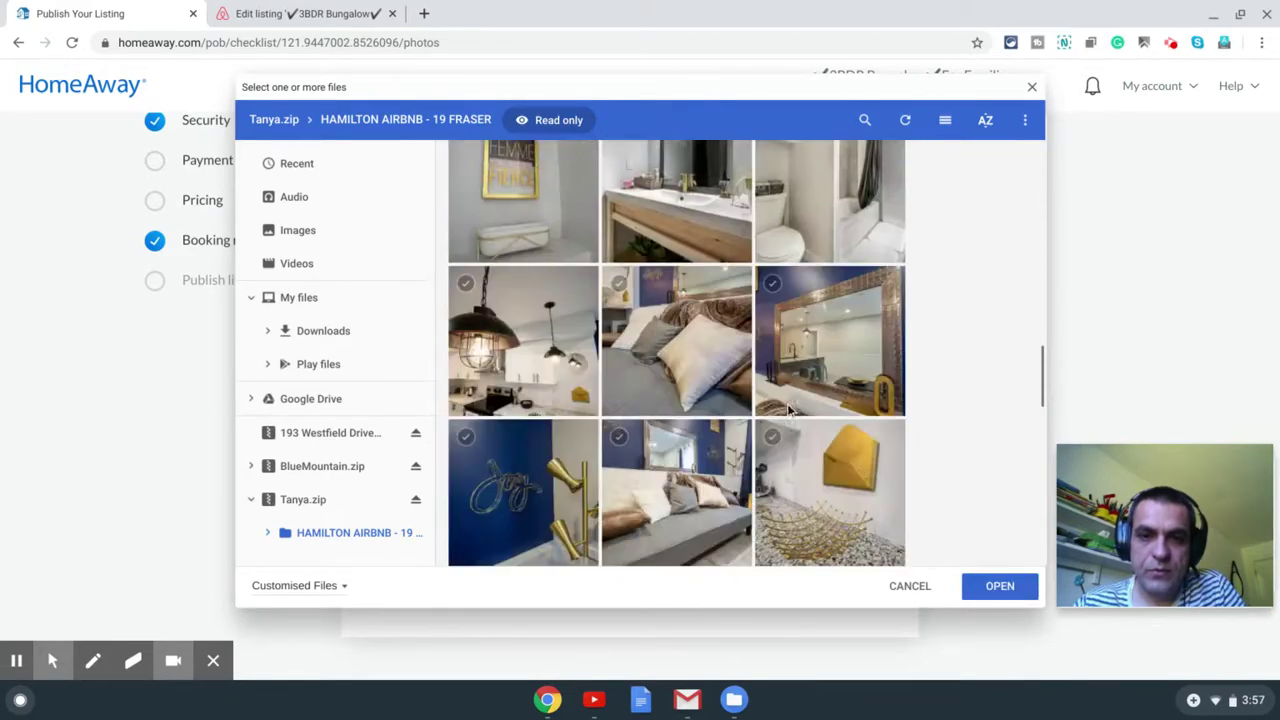
{"action": "left_click", "coordinate": [505, 413], "text": "shift"}
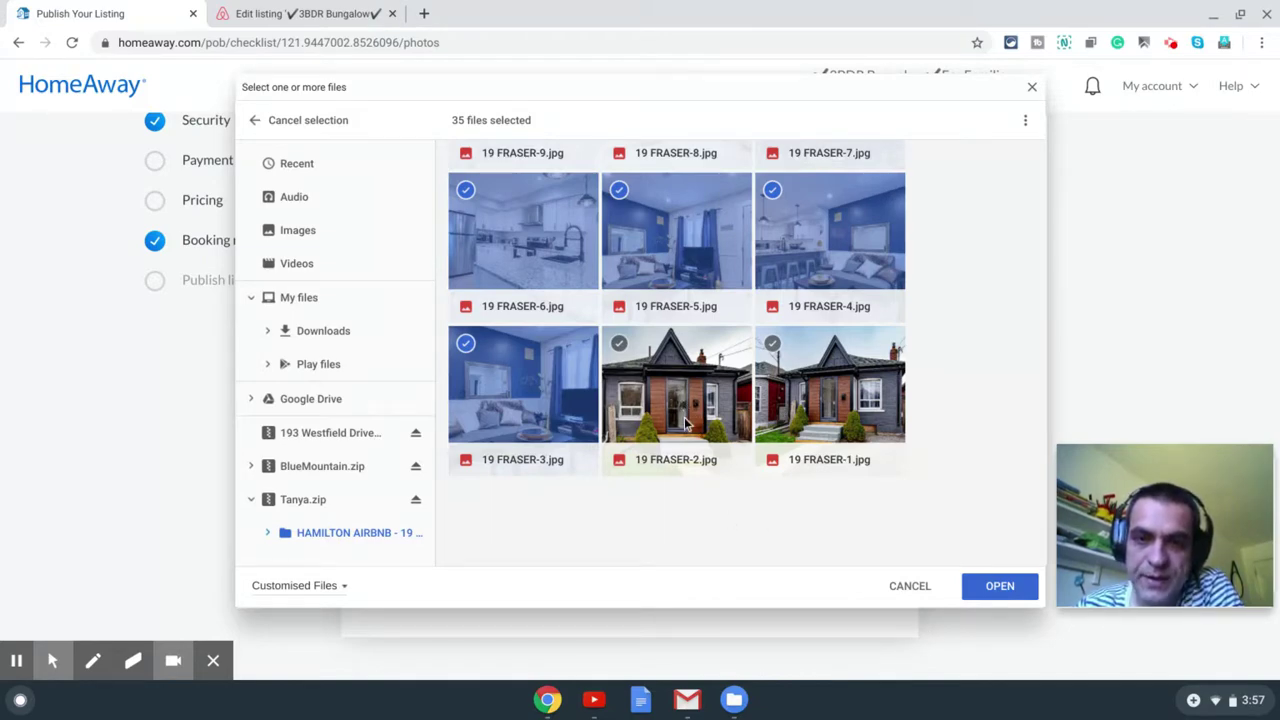
{"action": "left_click", "coordinate": [1000, 586]}
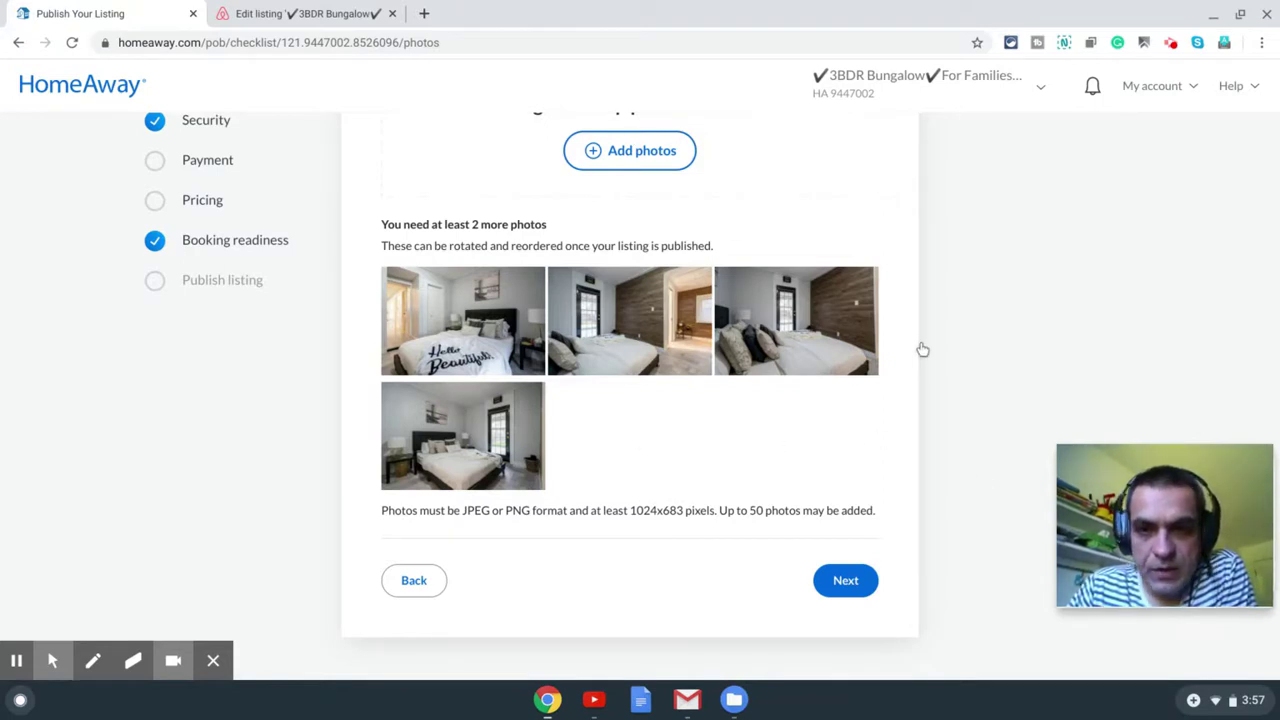
{"action": "scroll", "coordinate": [920, 348], "scroll_direction": "down", "scroll_amount": 2}
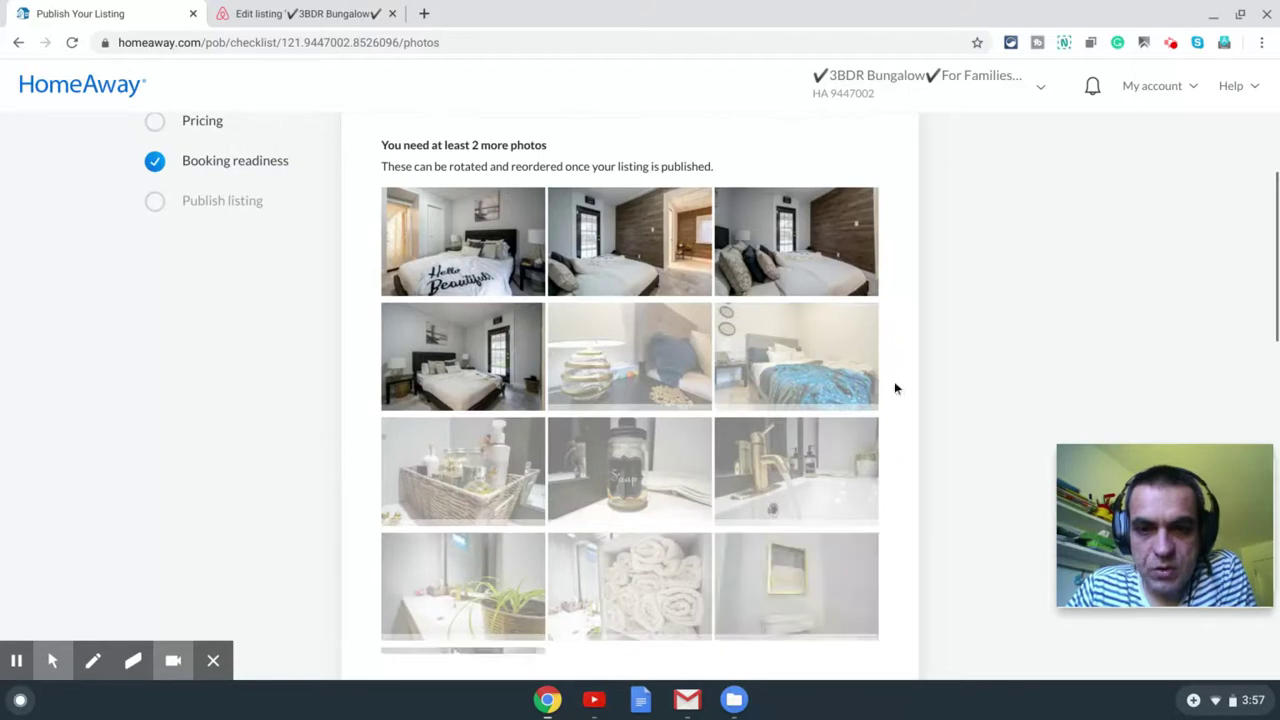
{"action": "scroll", "coordinate": [908, 364], "scroll_direction": "down", "scroll_amount": 3}
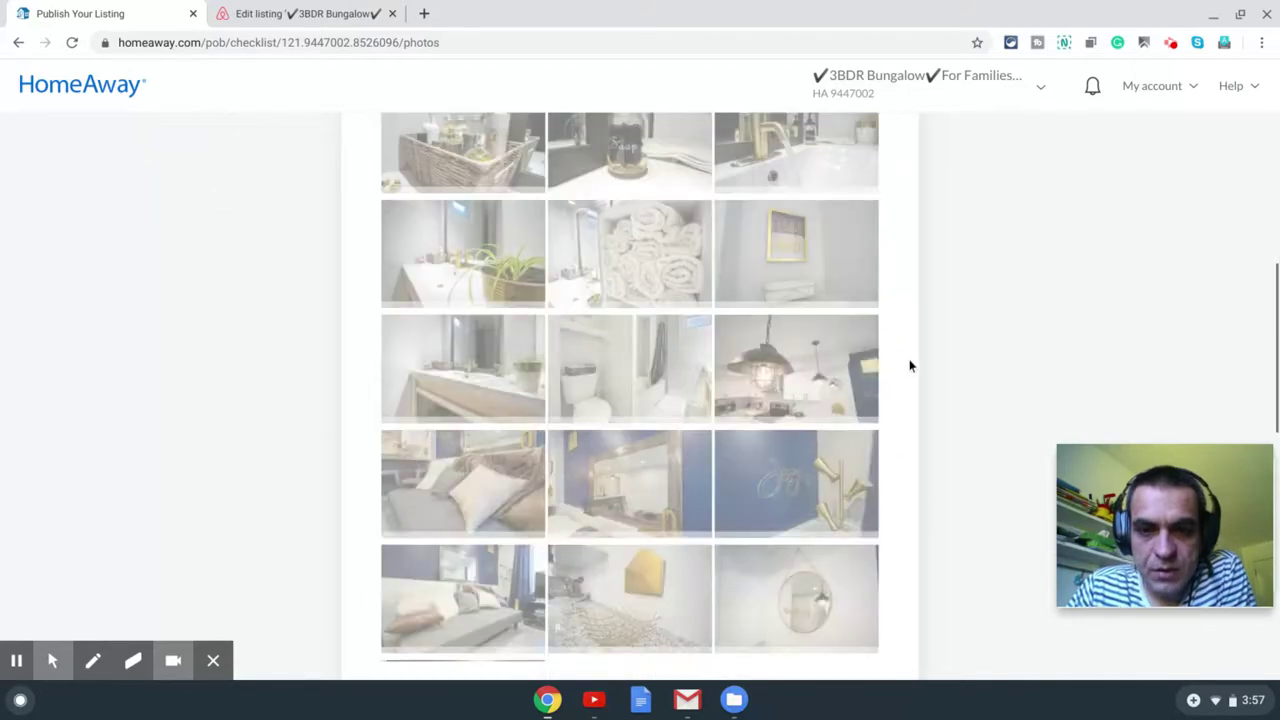
{"action": "scroll", "coordinate": [850, 358], "scroll_direction": "up", "scroll_amount": 10}
{"action": "left_click", "coordinate": [786, 351]}
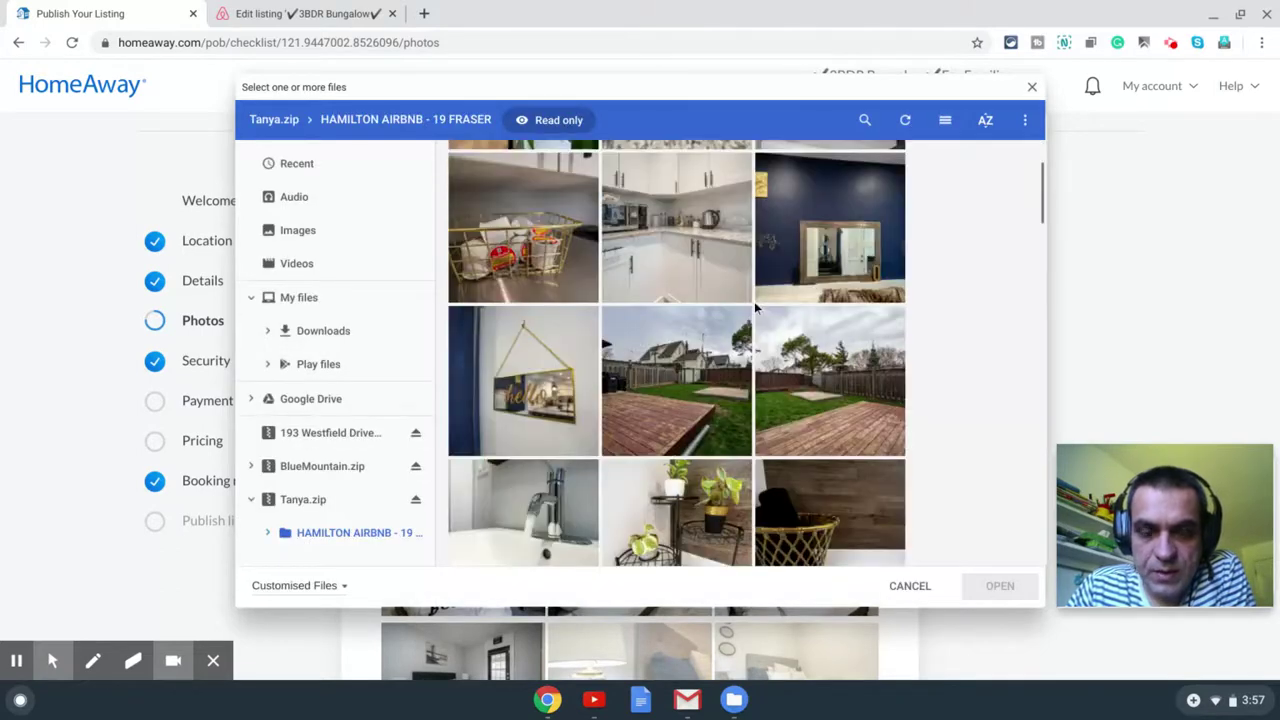
{"action": "left_click", "coordinate": [560, 260]}
{"action": "scroll", "coordinate": [632, 395], "scroll_direction": "down", "scroll_amount": 4}
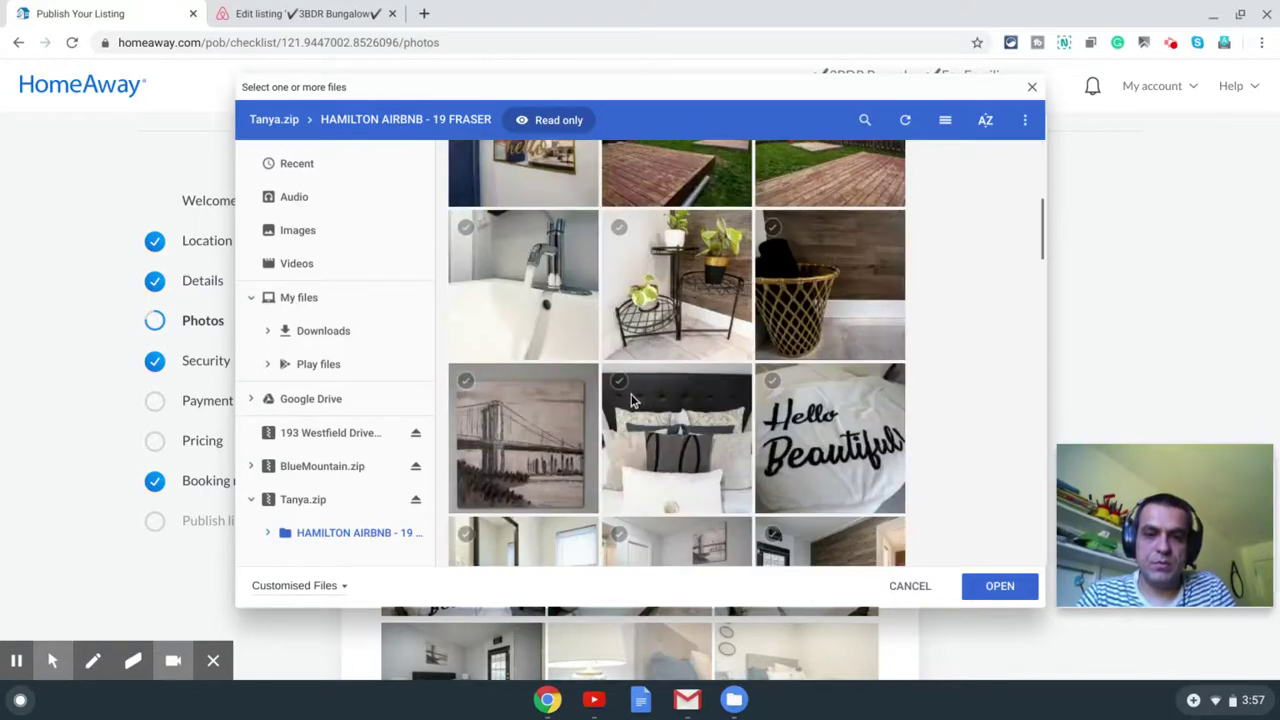
{"action": "left_click", "coordinate": [684, 443], "text": "shift"}
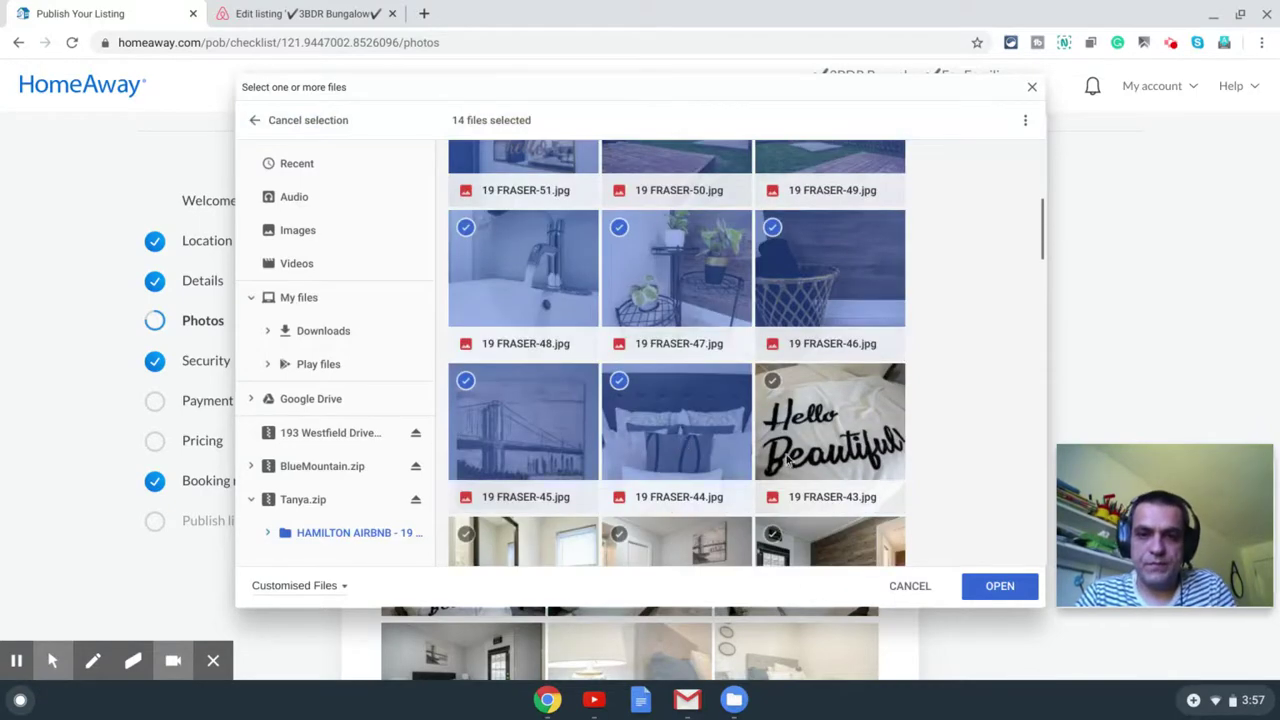
{"action": "left_click", "coordinate": [983, 592]}
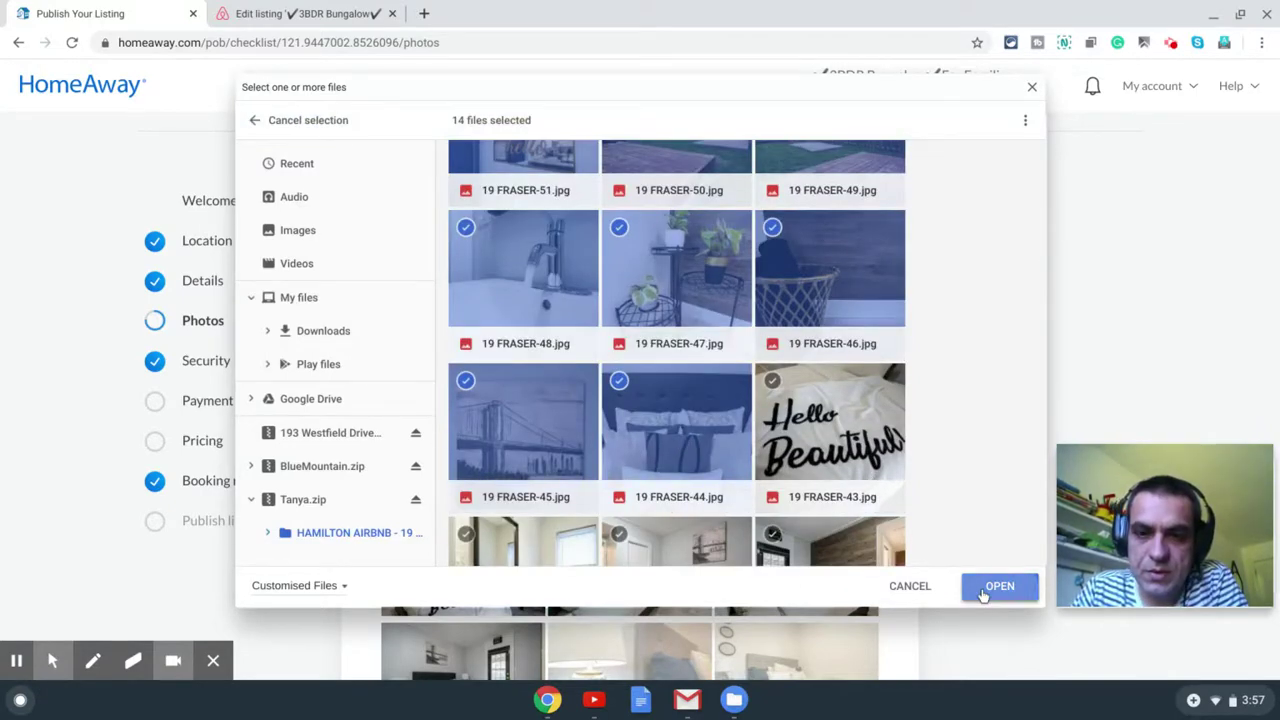
Step: Browse the Downloads folder for additional property photos
{"action": "scroll", "coordinate": [862, 435], "scroll_direction": "down", "scroll_amount": 5}
{"action": "scroll", "coordinate": [880, 425], "scroll_direction": "down", "scroll_amount": 5}
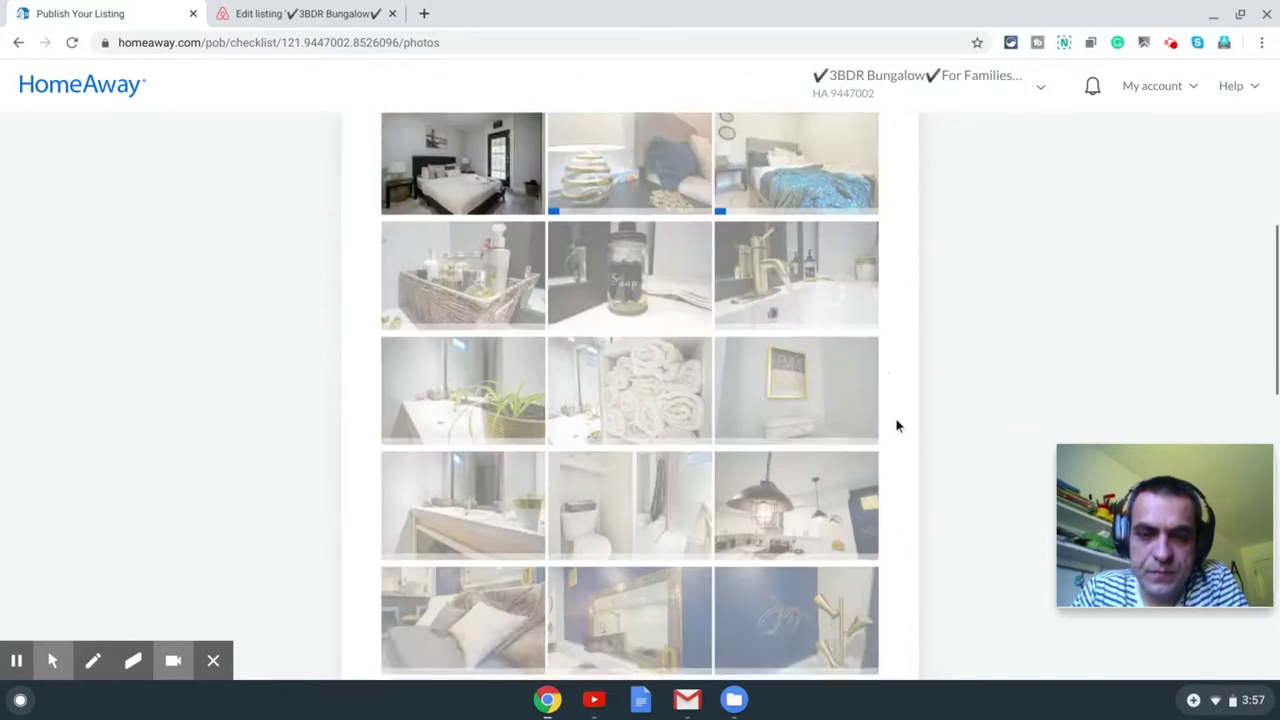
{"action": "scroll", "coordinate": [915, 490], "scroll_direction": "up", "scroll_amount": 10}
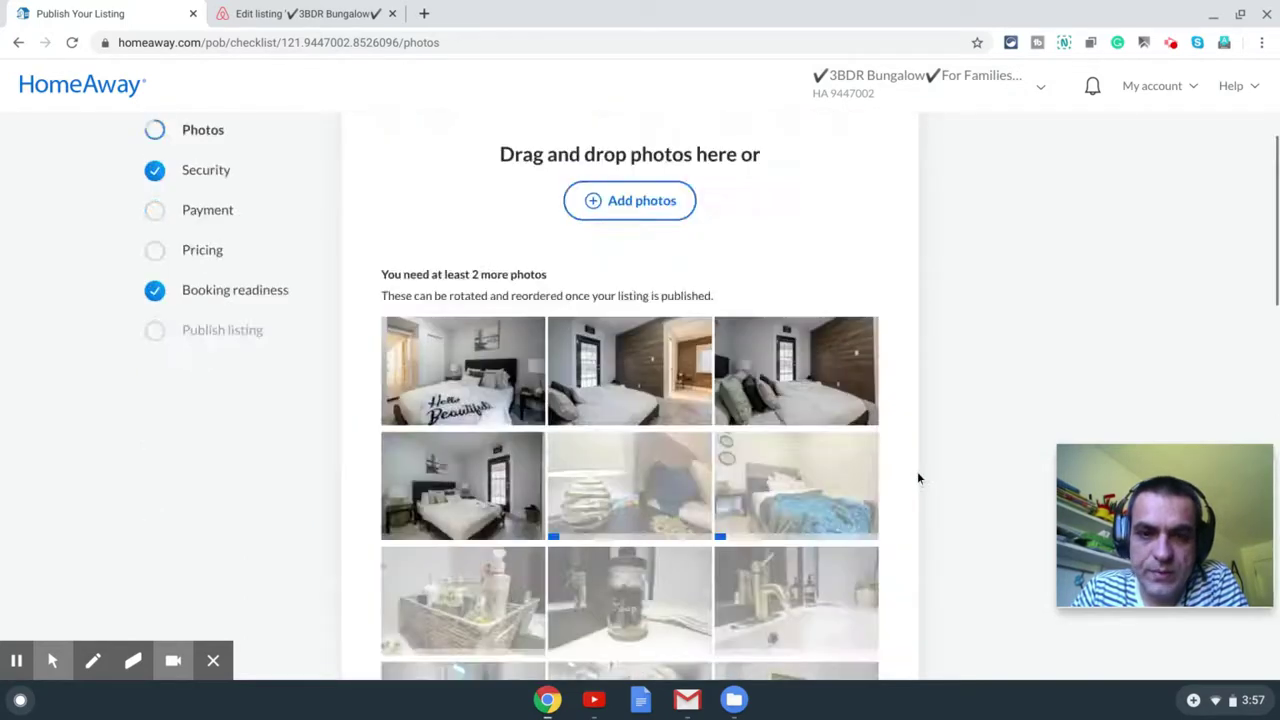
{"action": "left_click", "coordinate": [651, 480]}
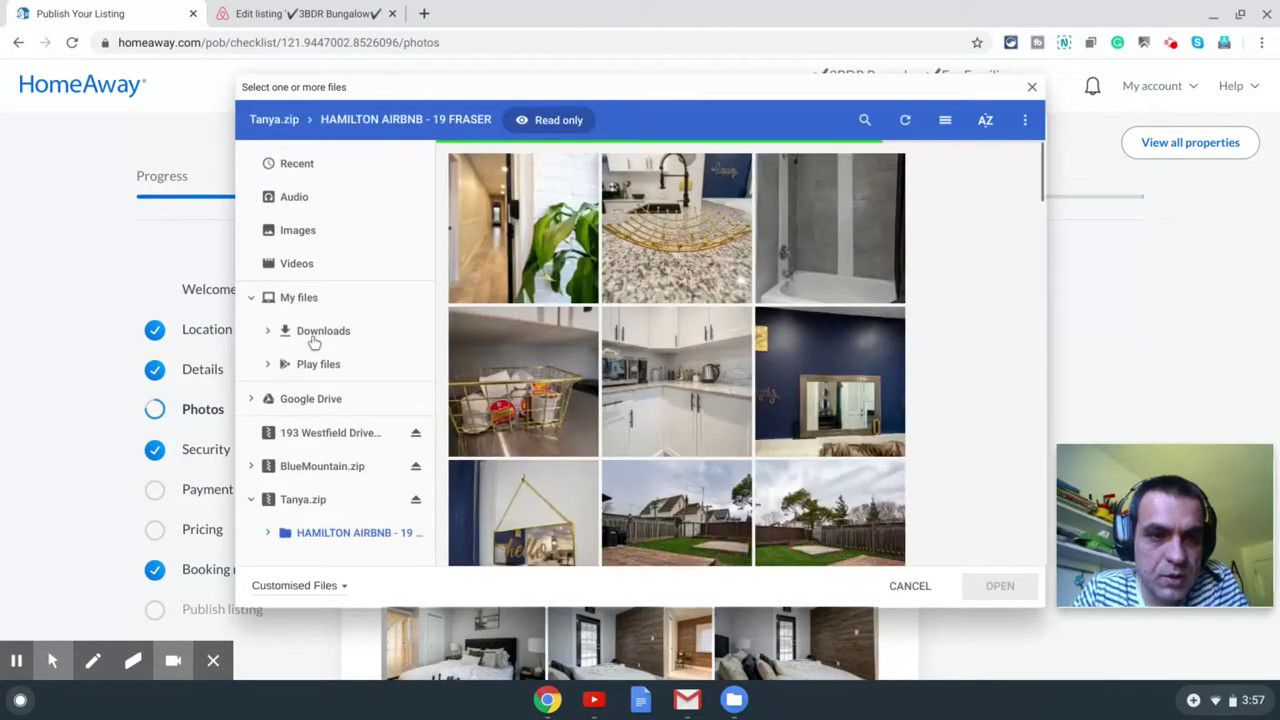
{"action": "left_click", "coordinate": [316, 335]}
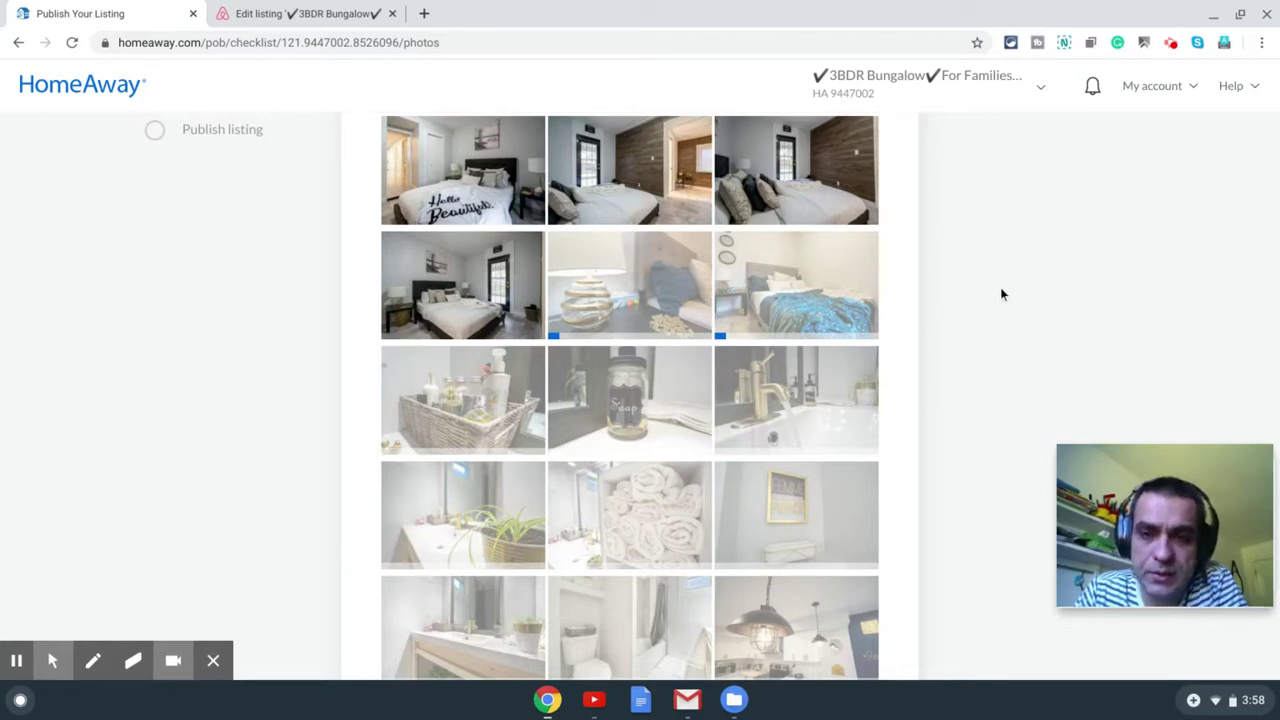
{"action": "scroll", "coordinate": [897, 226], "scroll_direction": "up", "scroll_amount": 2}
{"action": "scroll", "coordinate": [897, 226], "scroll_direction": "down", "scroll_amount": 5}
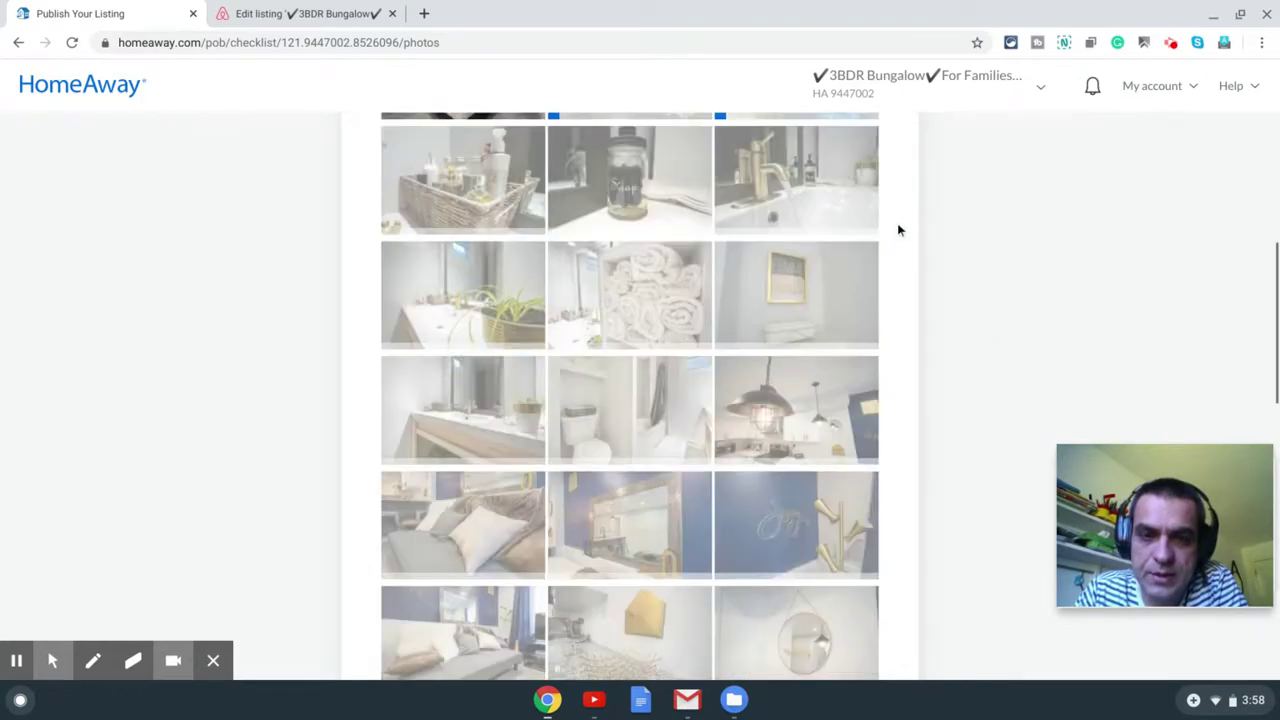
{"action": "scroll", "coordinate": [900, 232], "scroll_direction": "down", "scroll_amount": 10}
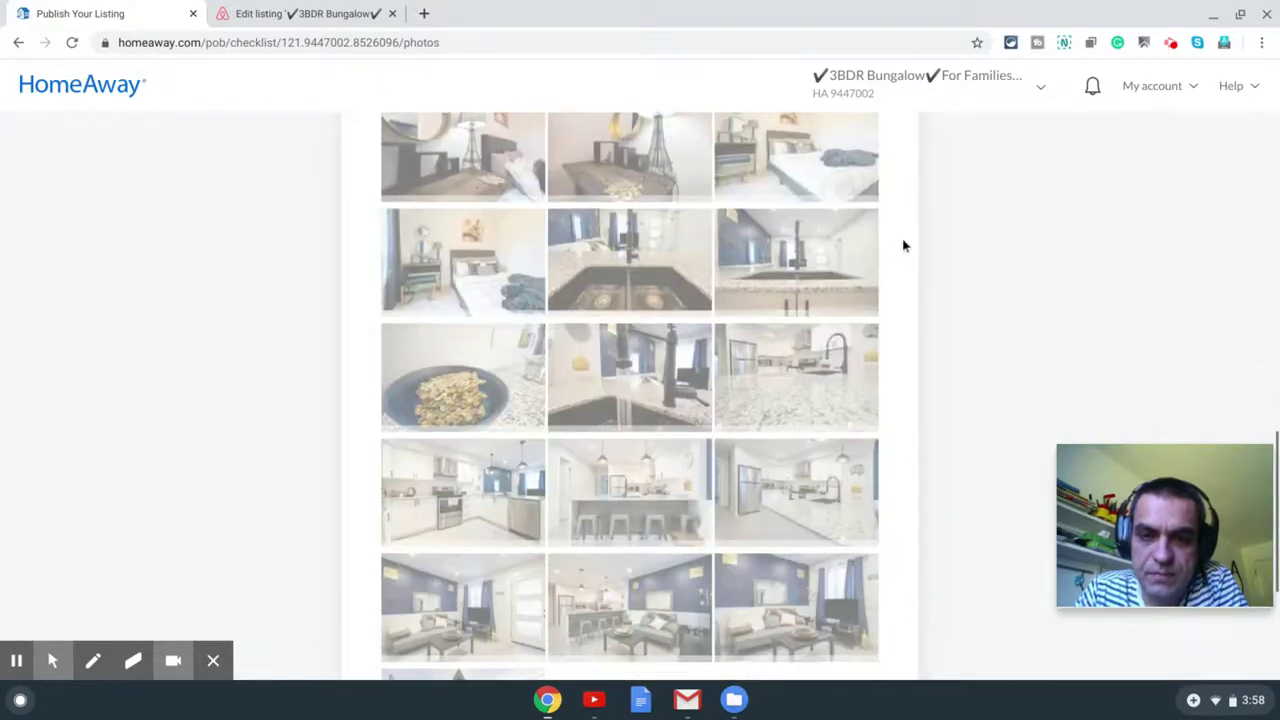
{"action": "scroll", "coordinate": [917, 247], "scroll_direction": "down", "scroll_amount": 1}
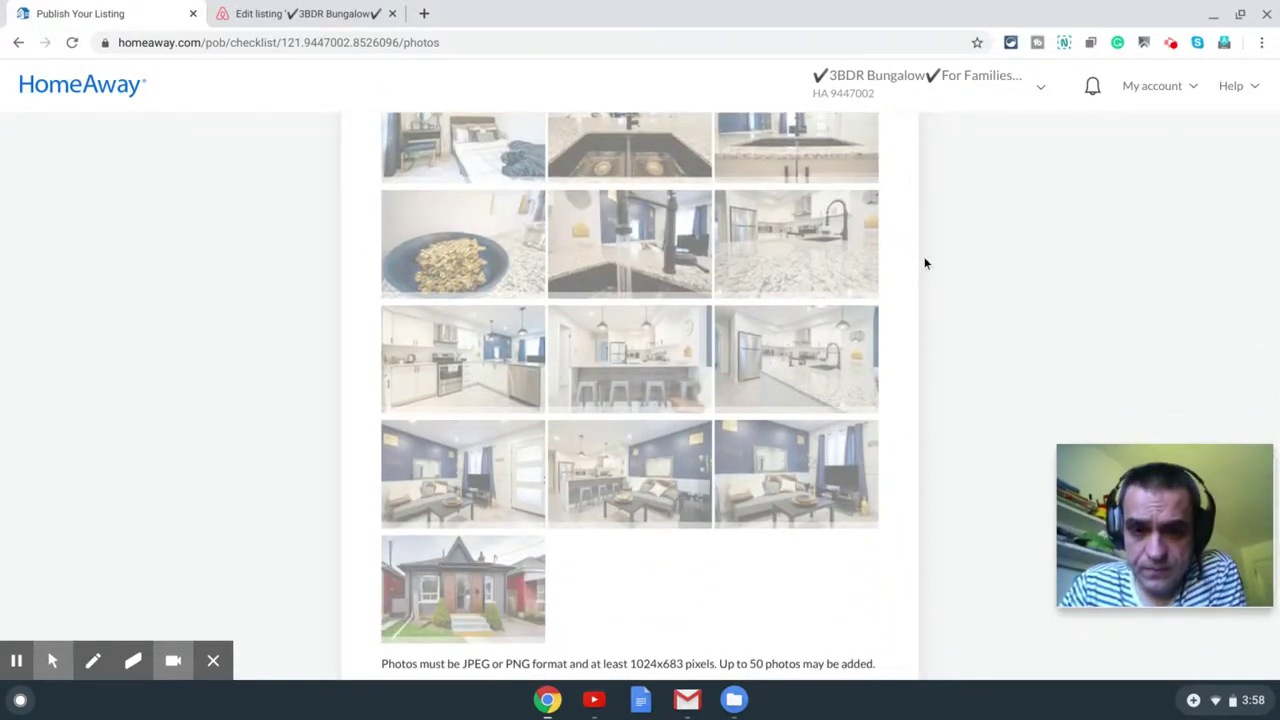
{"action": "scroll", "coordinate": [927, 260], "scroll_direction": "down", "scroll_amount": 2}
{"action": "scroll", "coordinate": [927, 265], "scroll_direction": "down", "scroll_amount": 2}
{"action": "scroll", "coordinate": [926, 260], "scroll_direction": "up", "scroll_amount": 15}
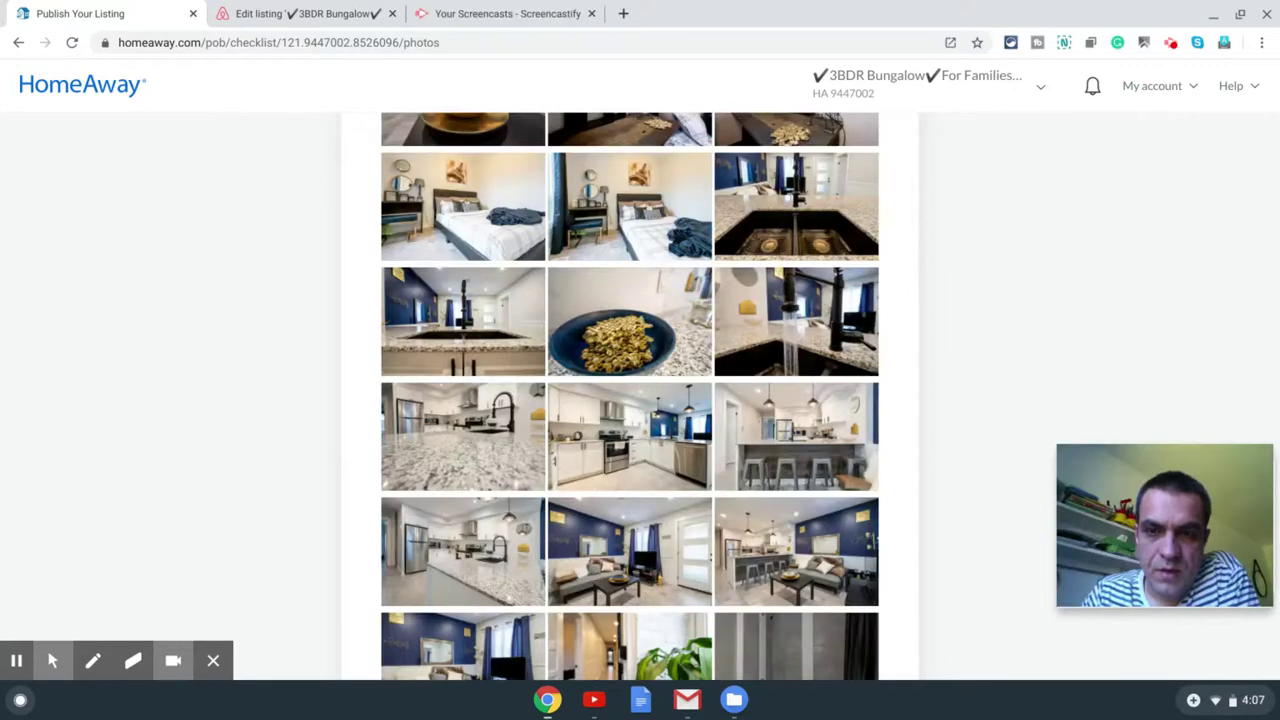
{"action": "scroll", "coordinate": [924, 399], "scroll_direction": "up", "scroll_amount": 3}
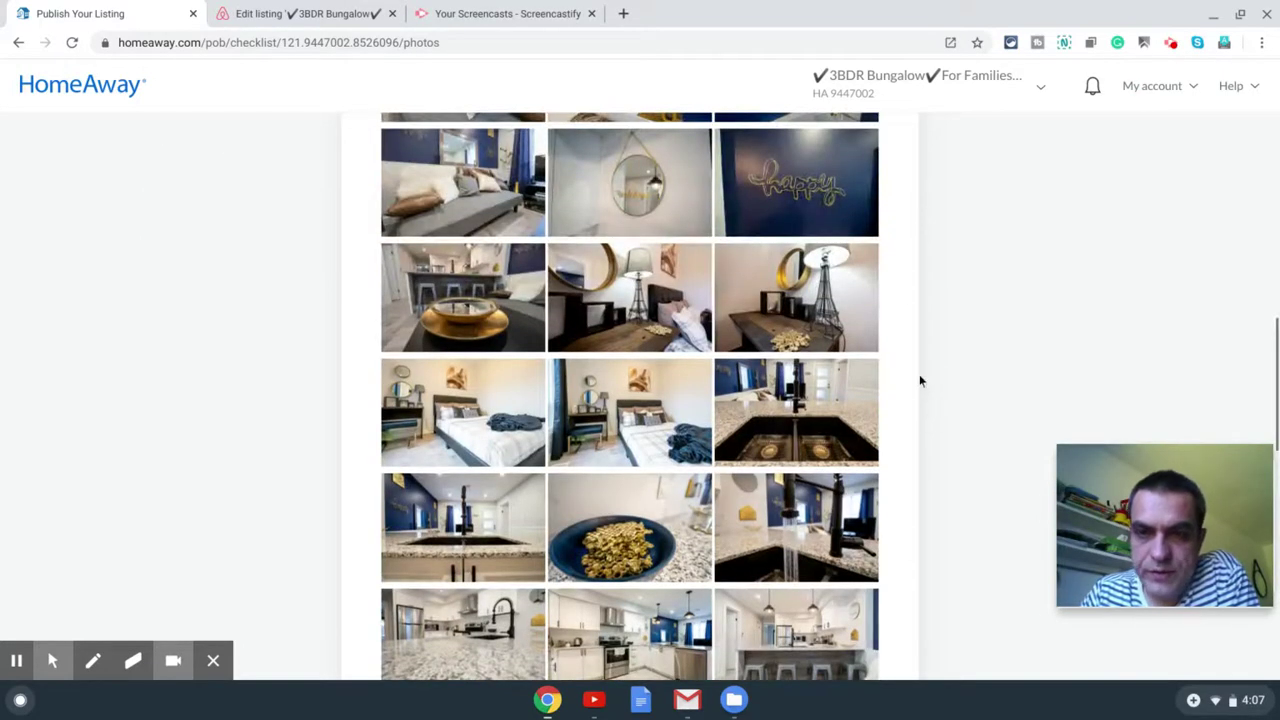
Step: Look over the uploaded photos and advance to the Protect your account step
{"action": "scroll", "coordinate": [912, 349], "scroll_direction": "up", "scroll_amount": 5}
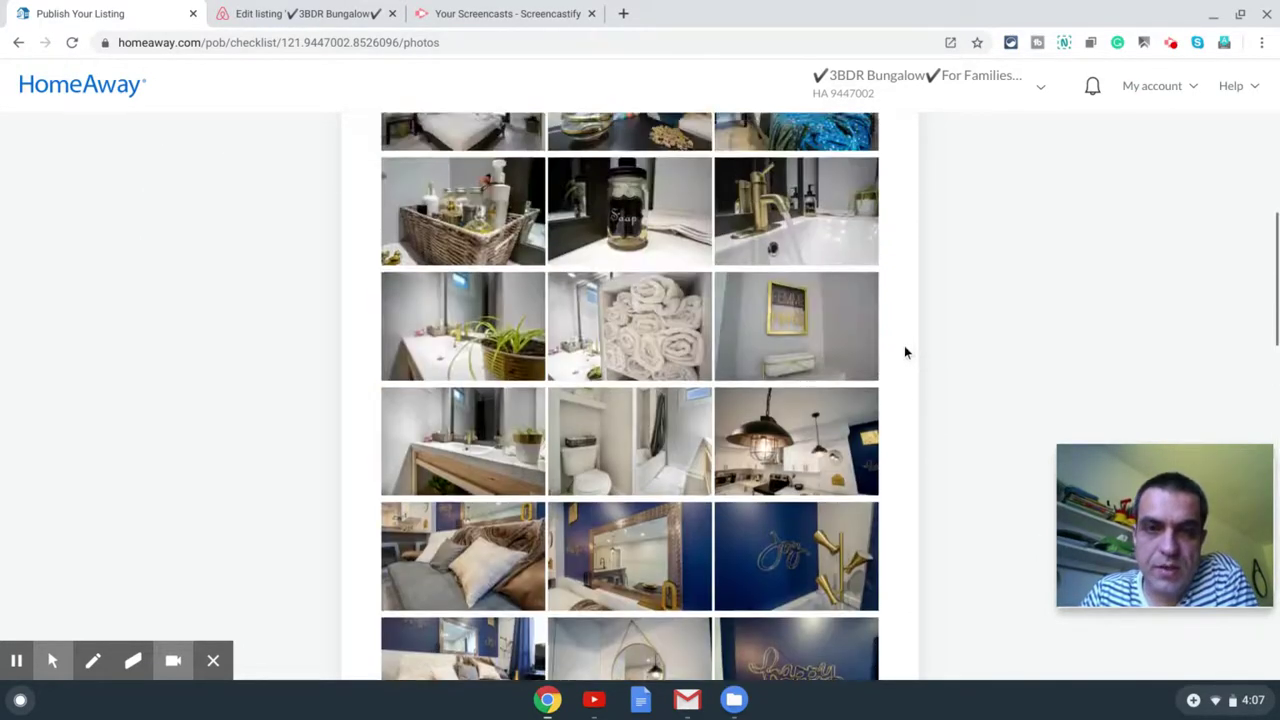
{"action": "scroll", "coordinate": [904, 345], "scroll_direction": "up", "scroll_amount": 3}
{"action": "scroll", "coordinate": [905, 343], "scroll_direction": "up", "scroll_amount": 2}
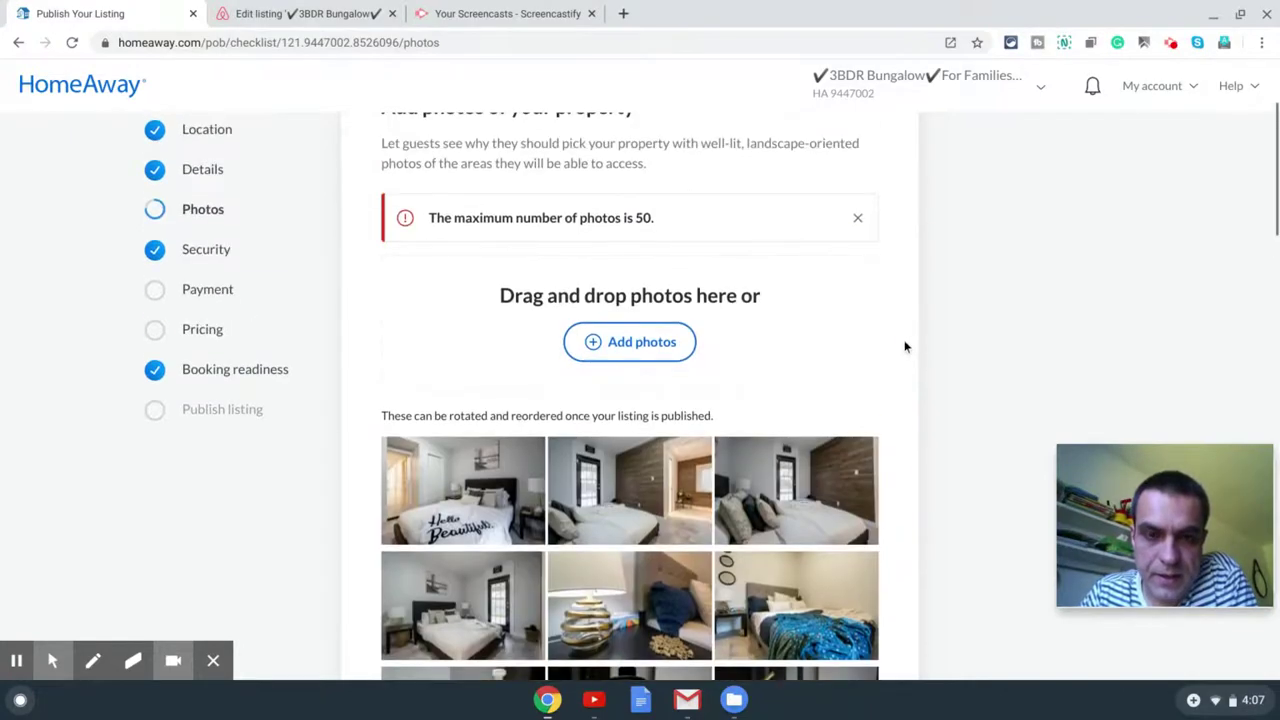
{"action": "scroll", "coordinate": [905, 347], "scroll_direction": "down", "scroll_amount": 10}
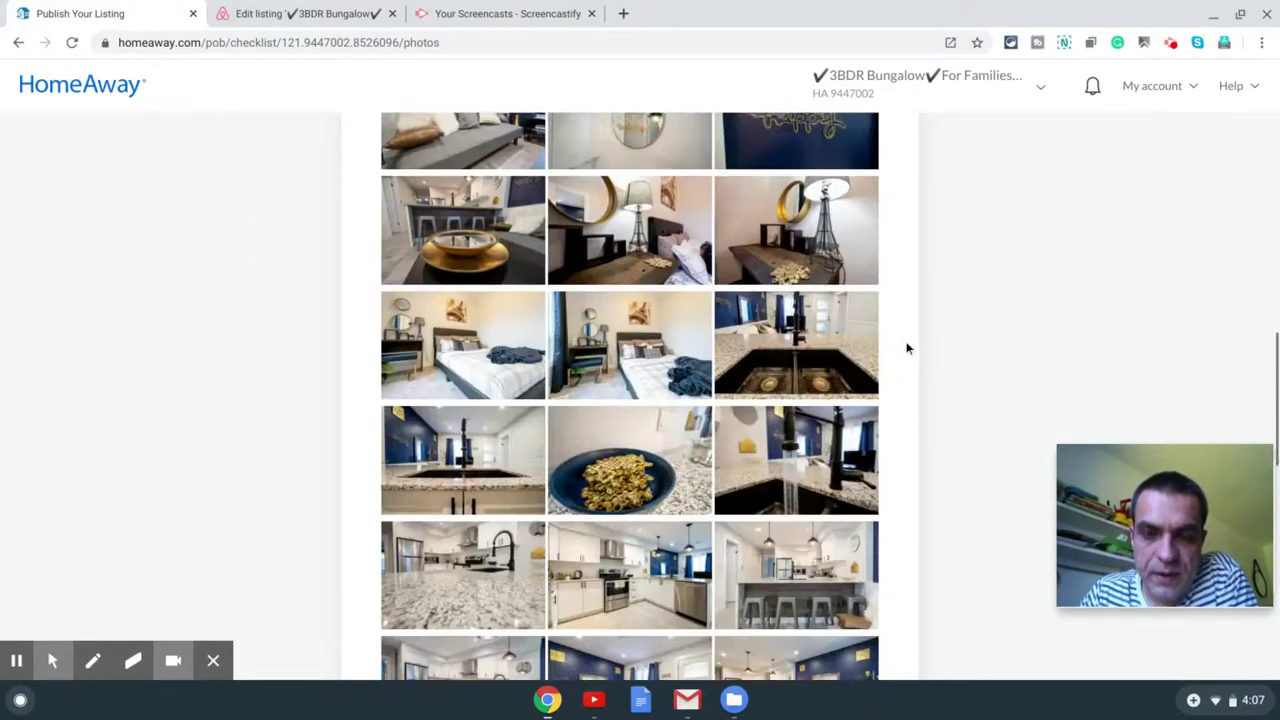
{"action": "scroll", "coordinate": [908, 348], "scroll_direction": "down", "scroll_amount": 4}
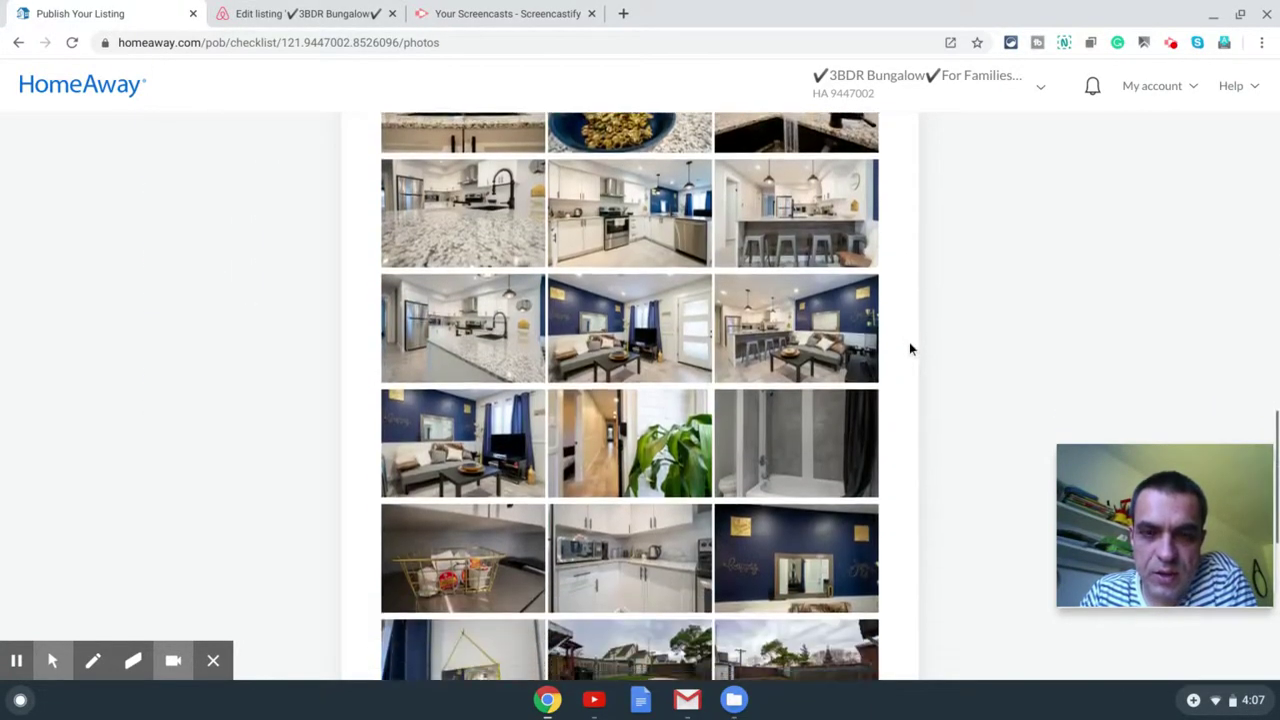
{"action": "scroll", "coordinate": [909, 348], "scroll_direction": "down", "scroll_amount": 4}
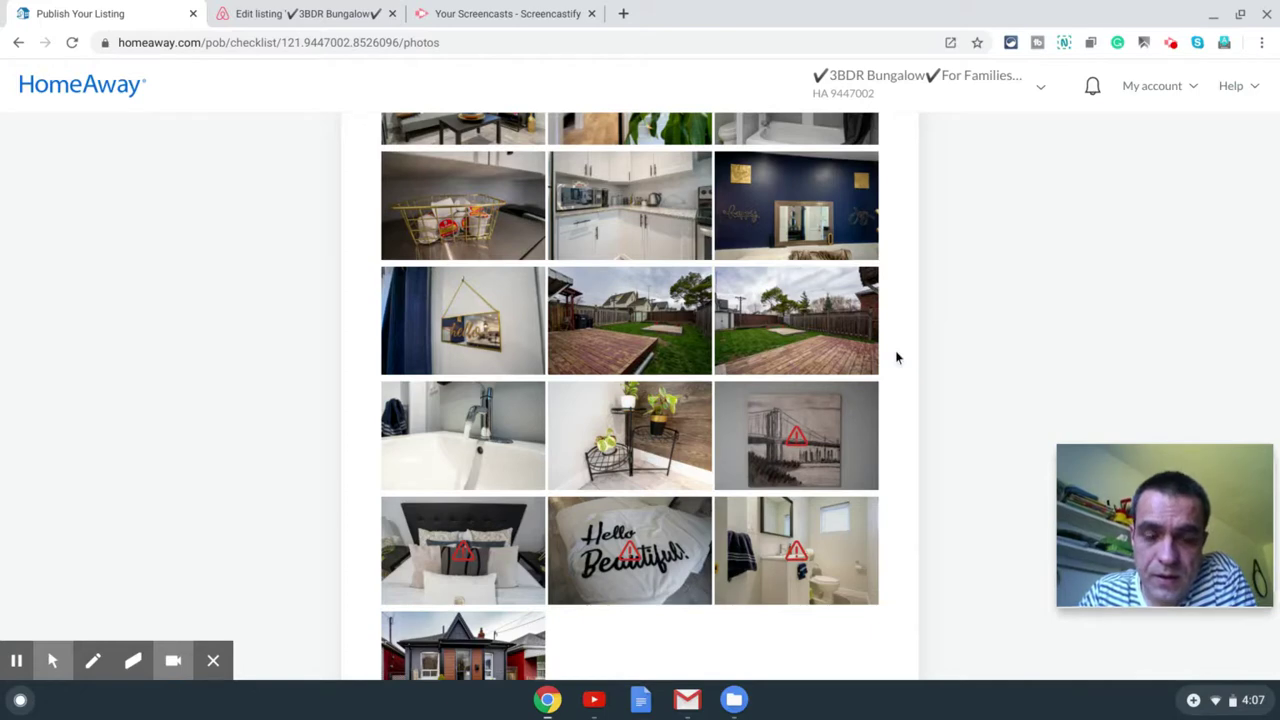
{"action": "scroll", "coordinate": [896, 357], "scroll_direction": "down", "scroll_amount": 2}
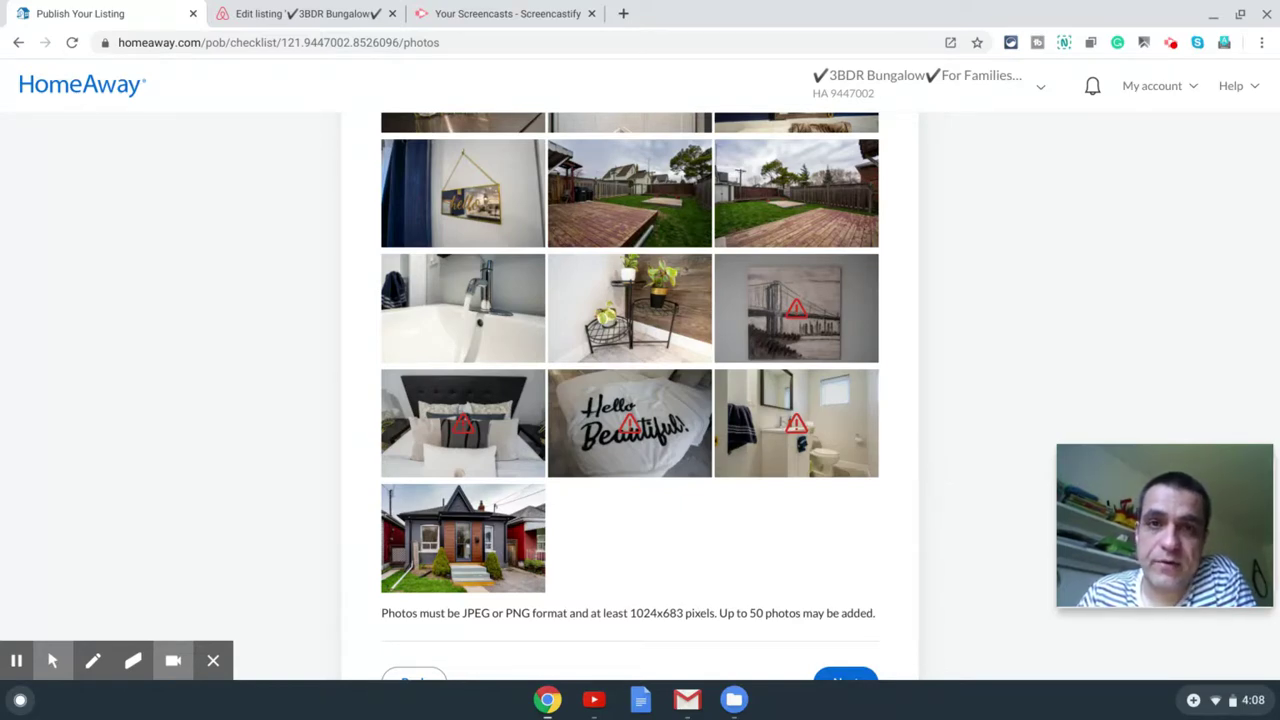
{"action": "scroll", "coordinate": [927, 477], "scroll_direction": "down", "scroll_amount": 3}
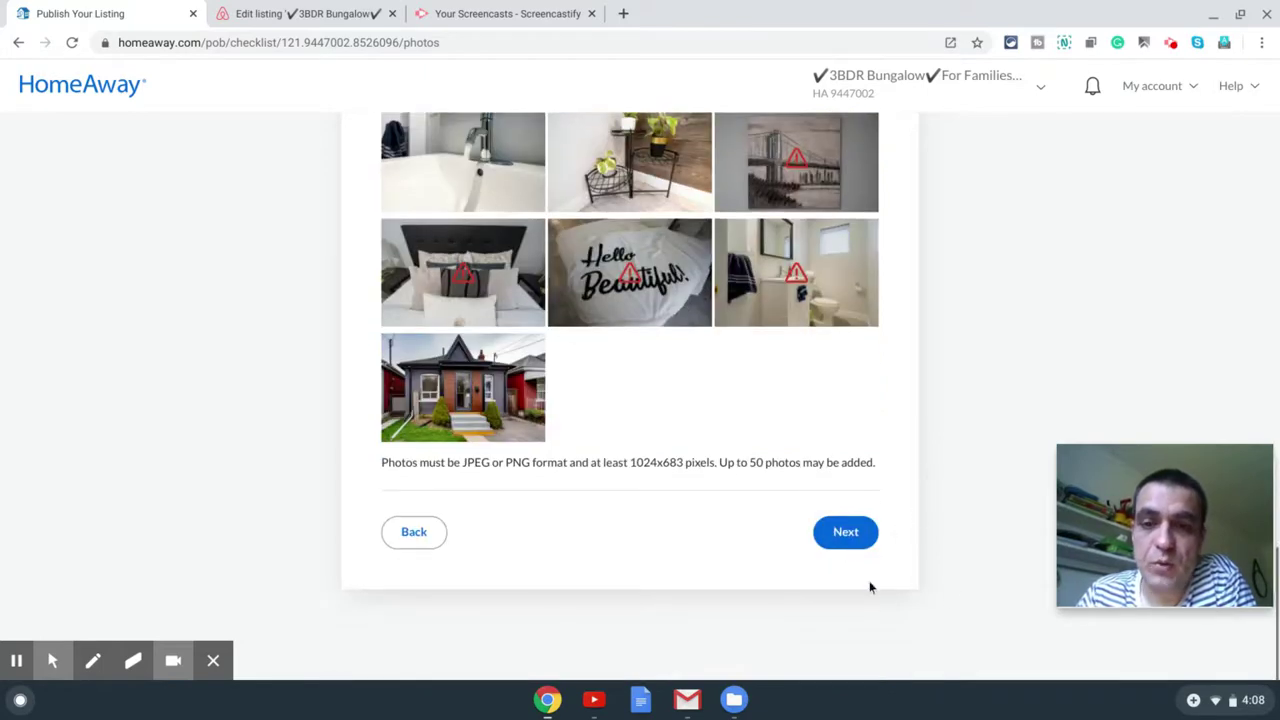
{"action": "left_click", "coordinate": [846, 534]}
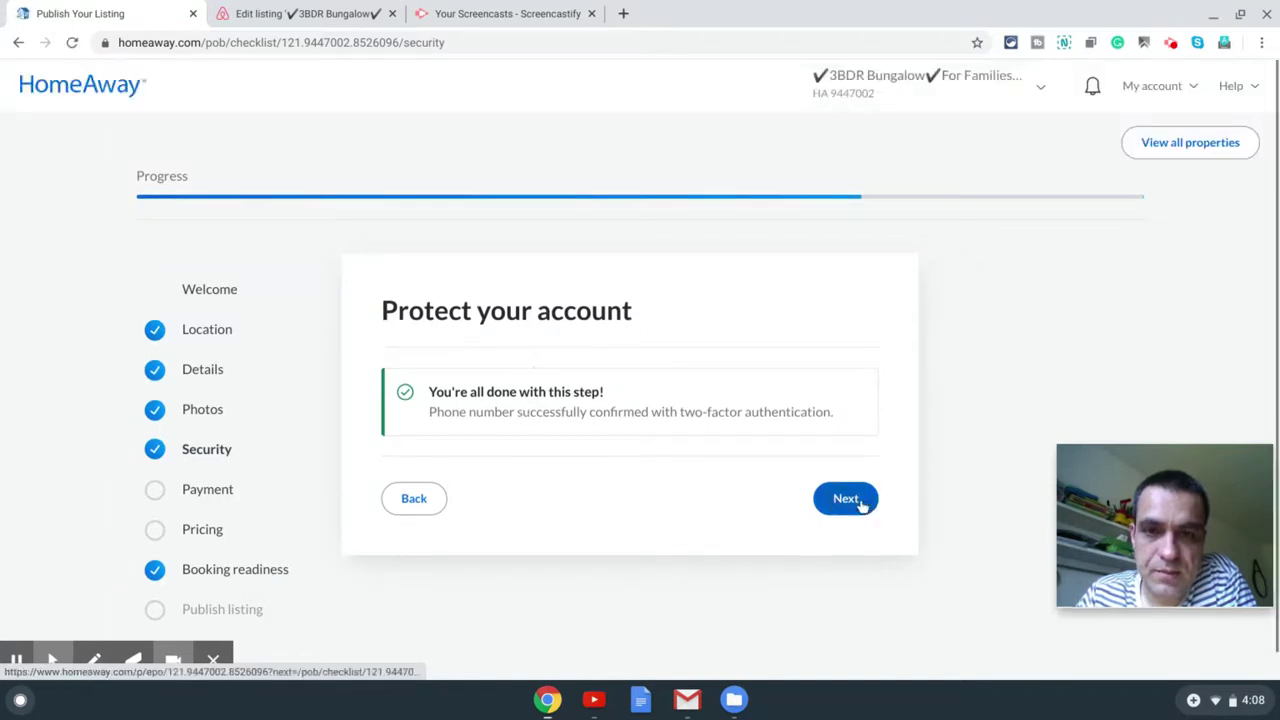
Step: Choose the existing deposit account, accept the fee collection and payment services agreements, and submit
{"action": "left_click", "coordinate": [858, 503]}
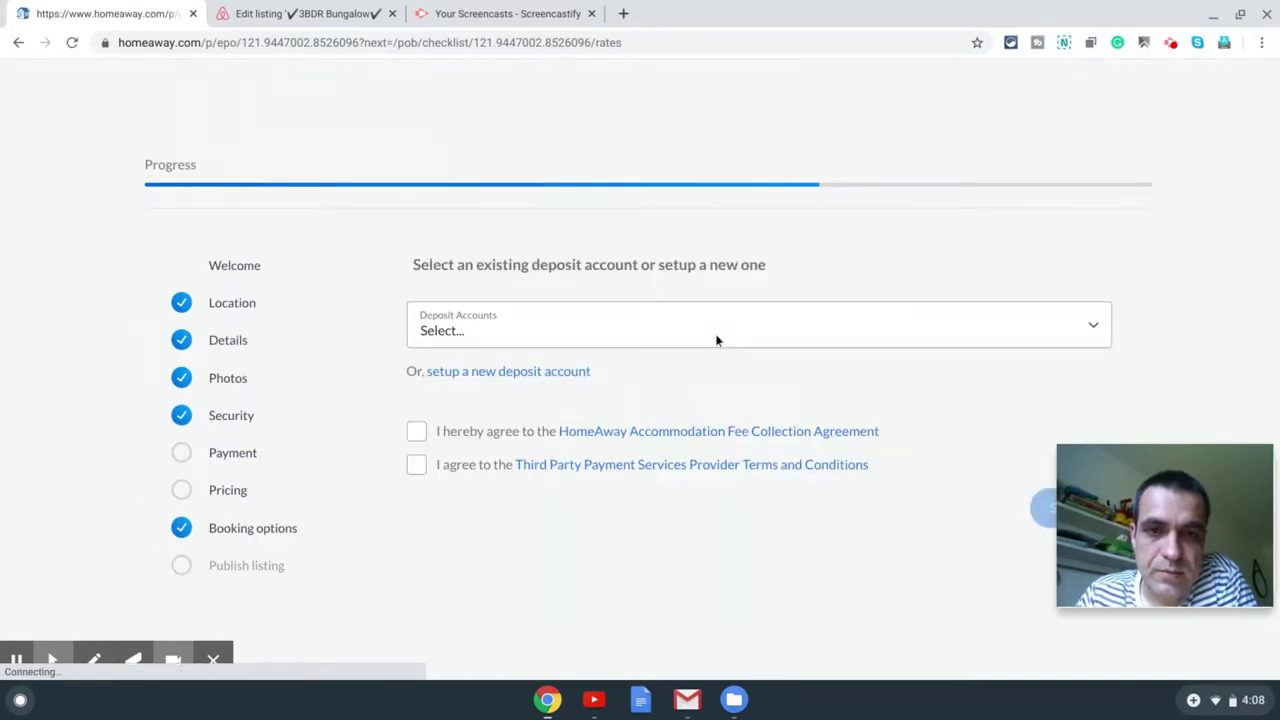
{"action": "left_click", "coordinate": [714, 335]}
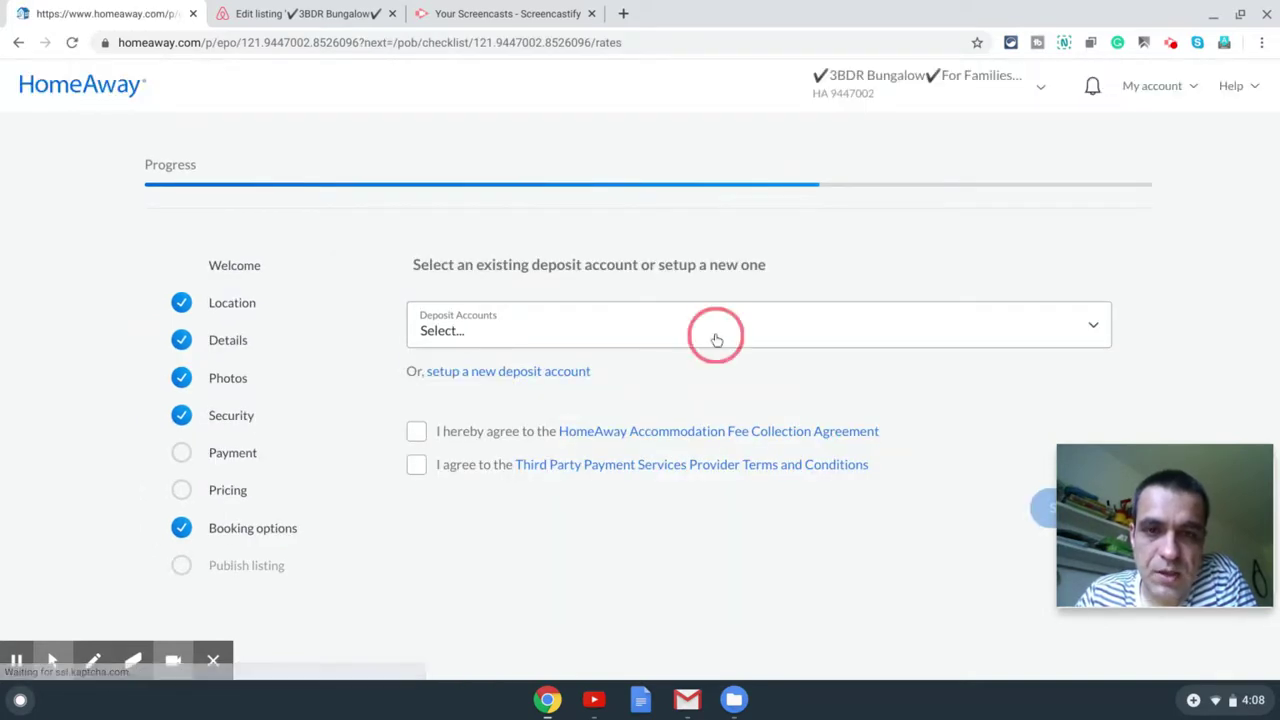
{"action": "left_click", "coordinate": [571, 415]}
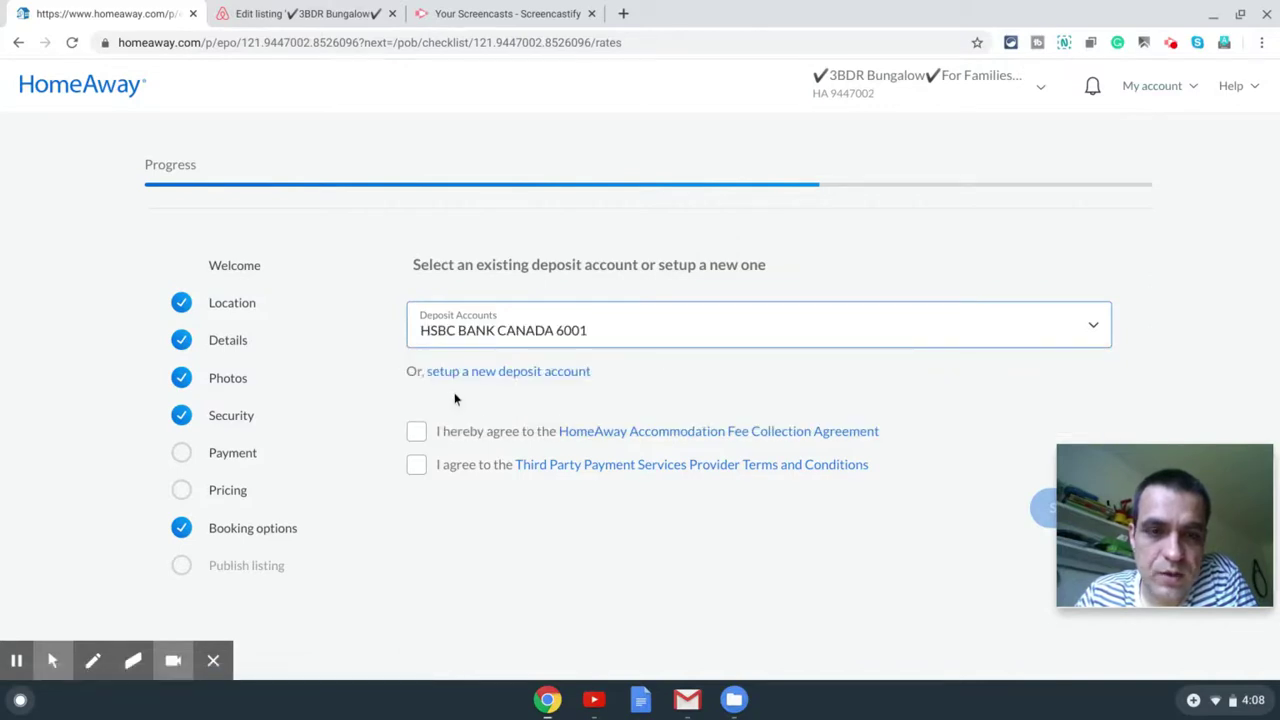
{"action": "left_click", "coordinate": [416, 431]}
{"action": "left_click", "coordinate": [416, 466]}
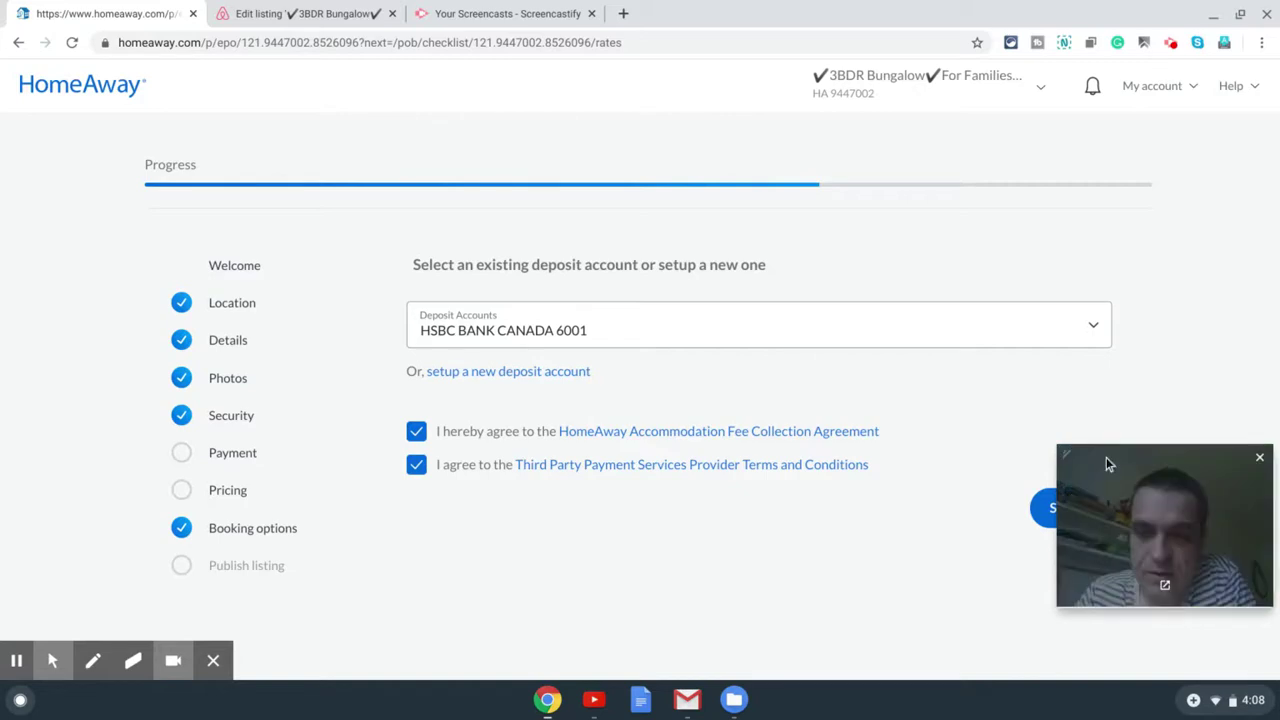
{"action": "left_click", "coordinate": [1045, 507]}
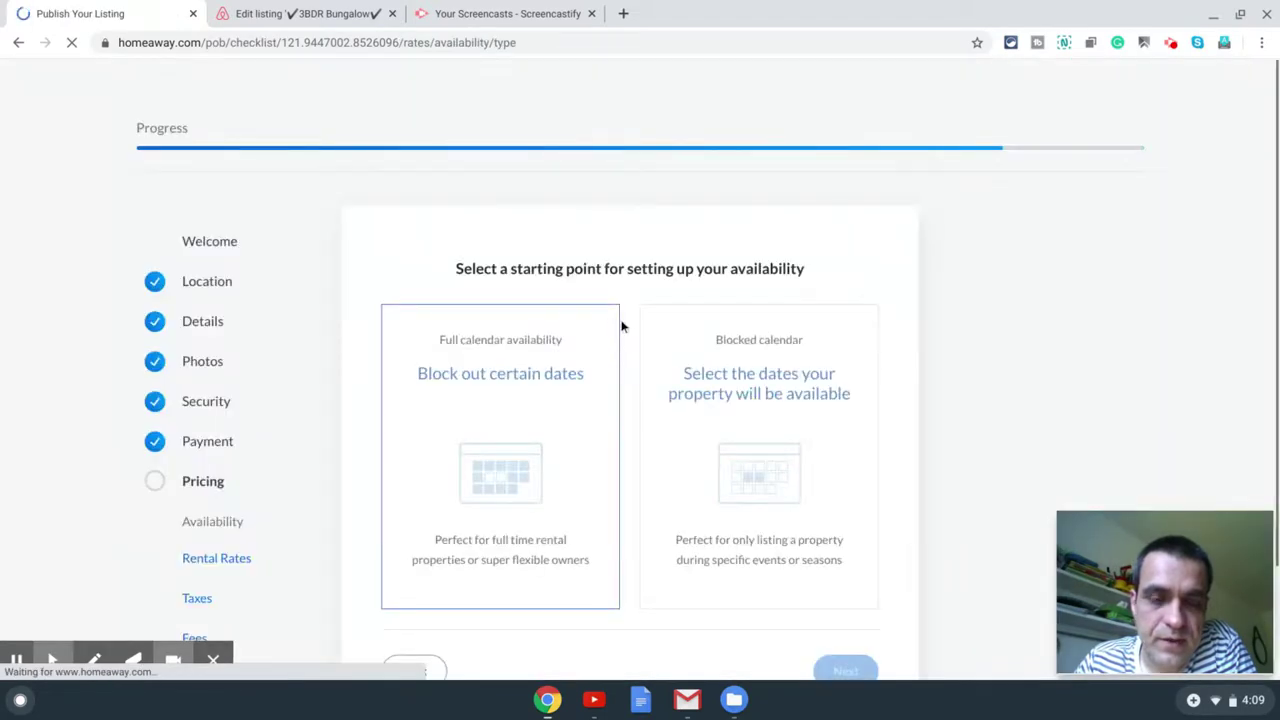
Step: Choose Full calendar availability as the starting point and continue to the calendar
{"action": "scroll", "coordinate": [620, 343], "scroll_direction": "down", "scroll_amount": 1}
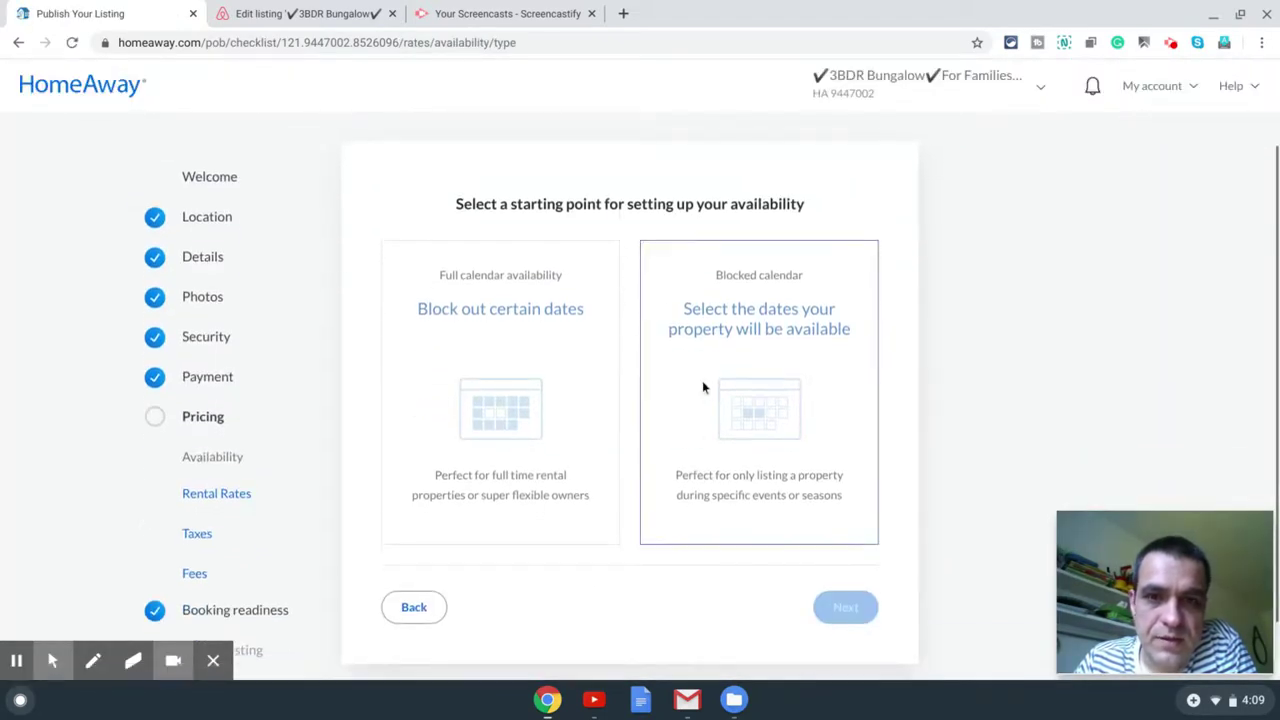
{"action": "left_click", "coordinate": [517, 397]}
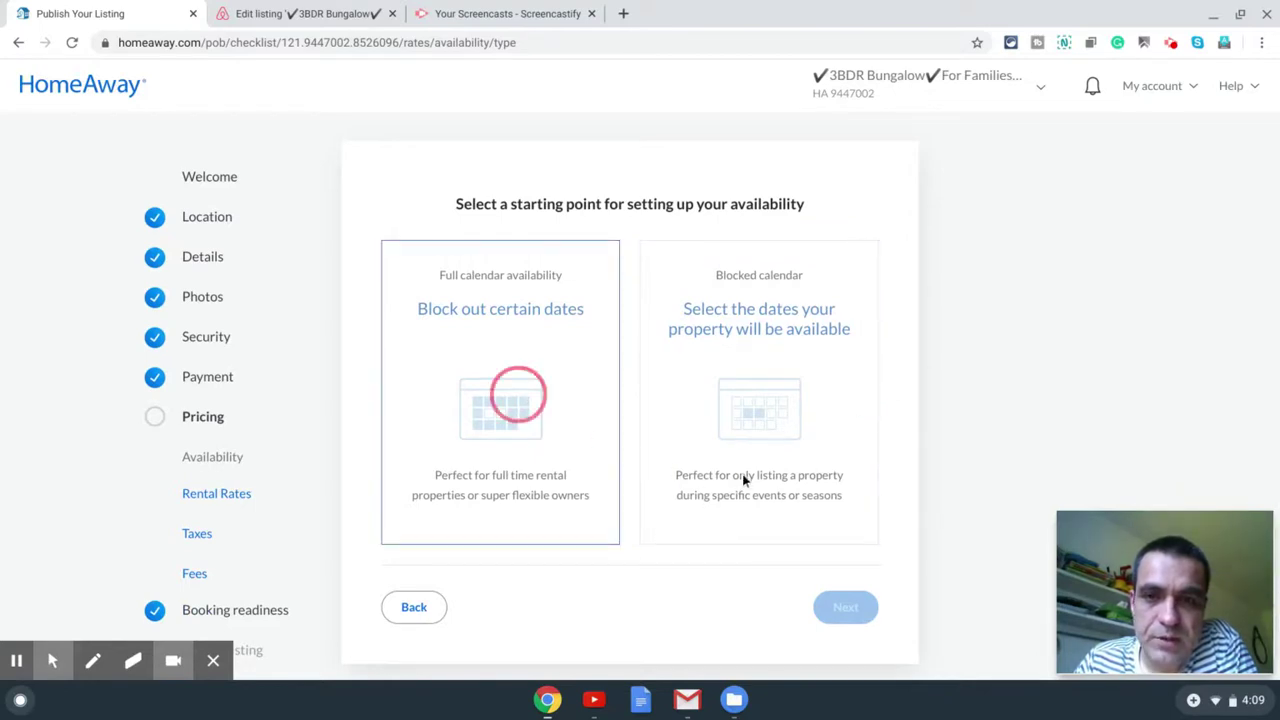
{"action": "left_click", "coordinate": [783, 418]}
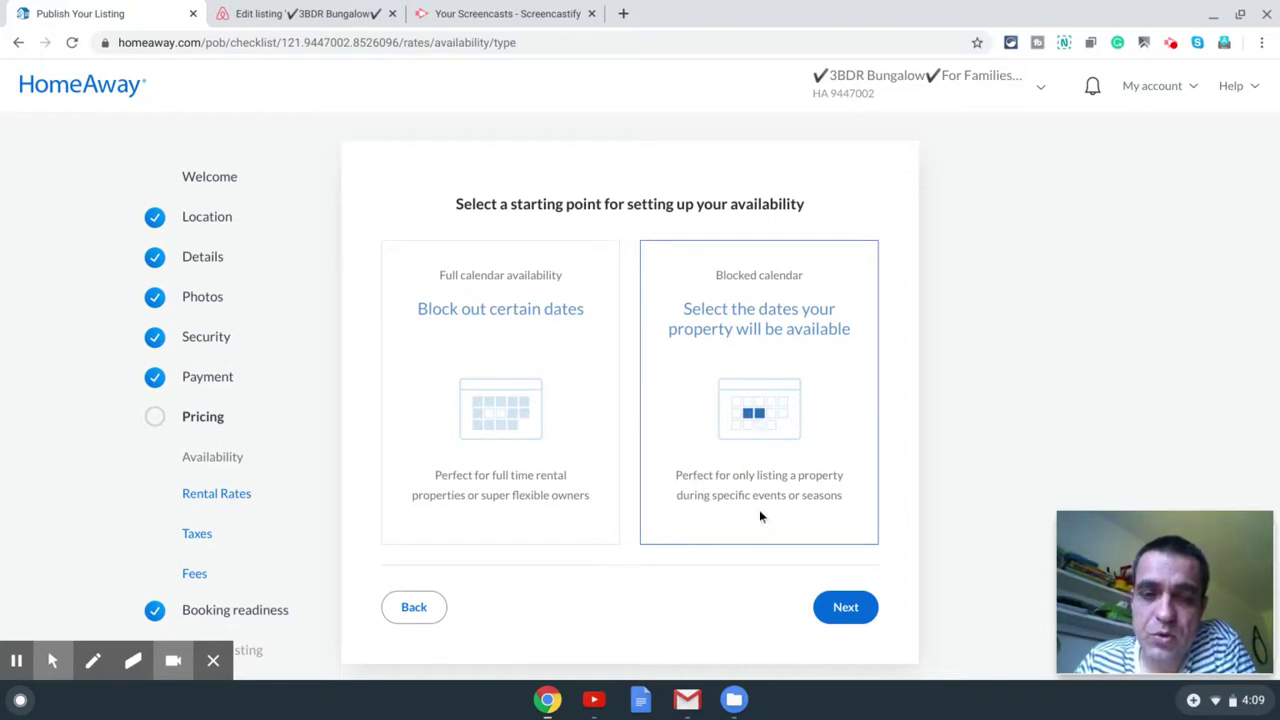
{"action": "left_click", "coordinate": [521, 420]}
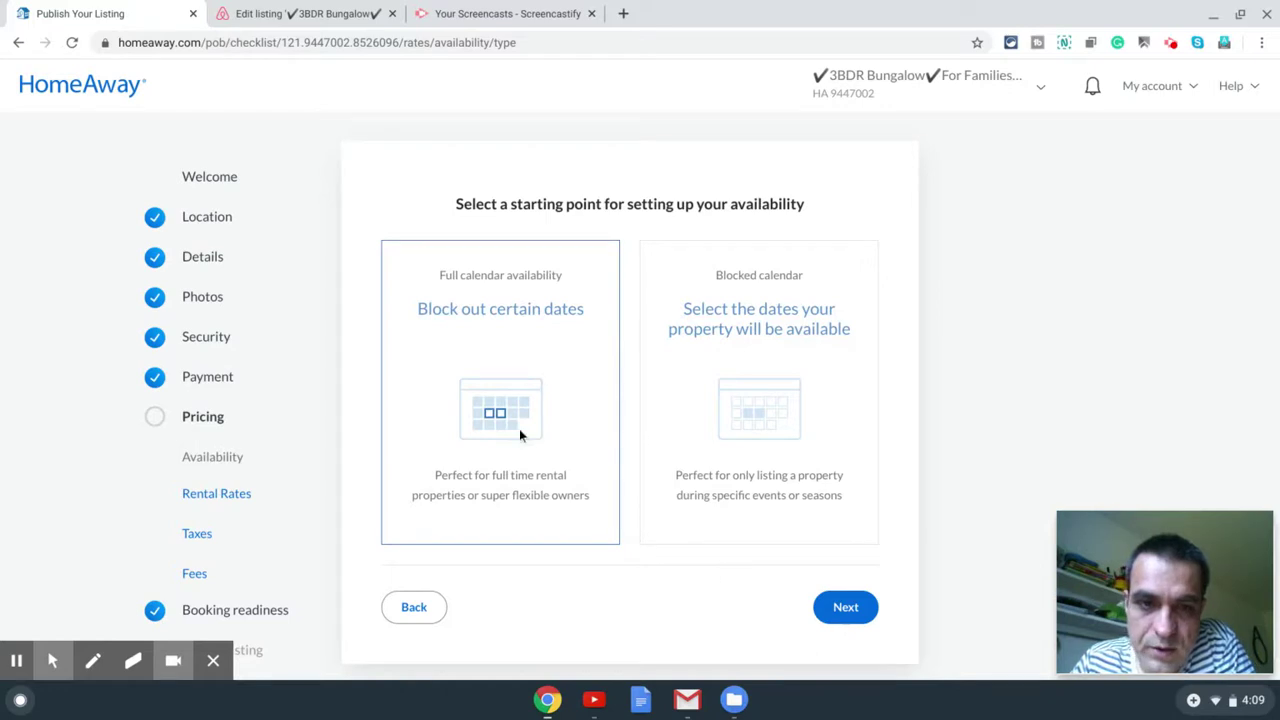
{"action": "left_click", "coordinate": [846, 610]}
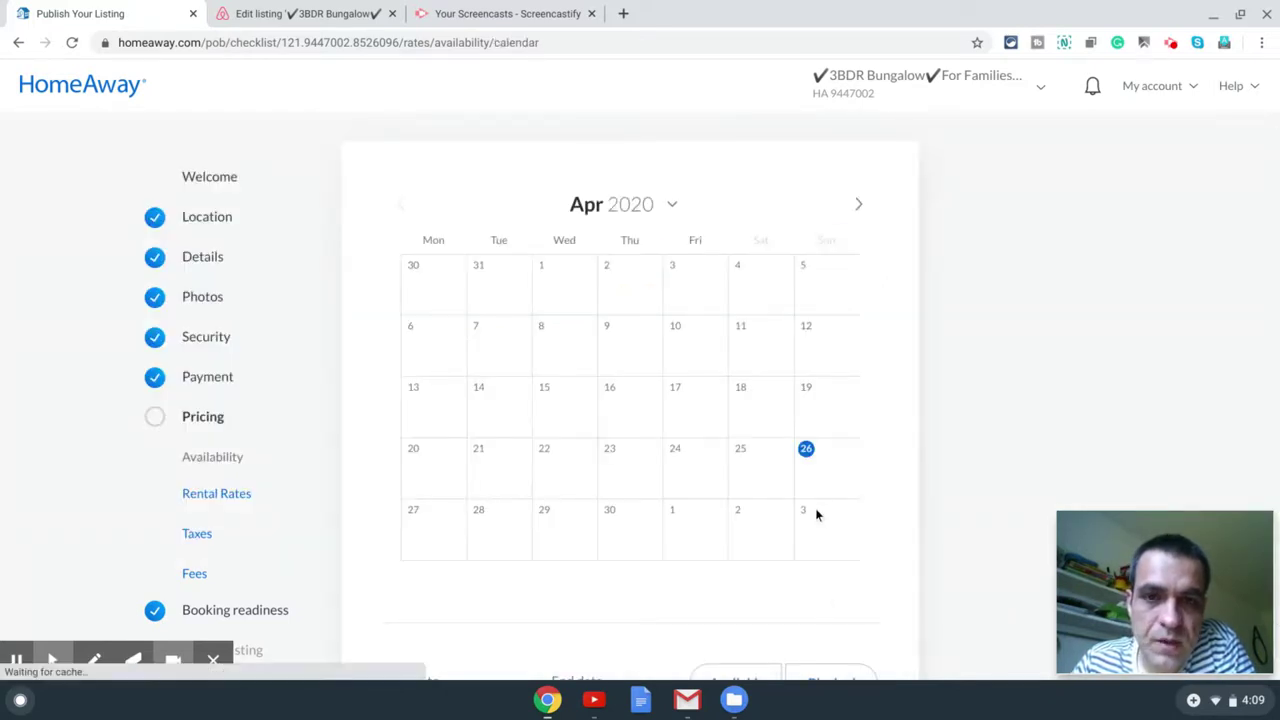
Step: Mark Apr 26 as available so no dates are blocked, then go to pricing
{"action": "scroll", "coordinate": [858, 408], "scroll_direction": "down", "scroll_amount": 3}
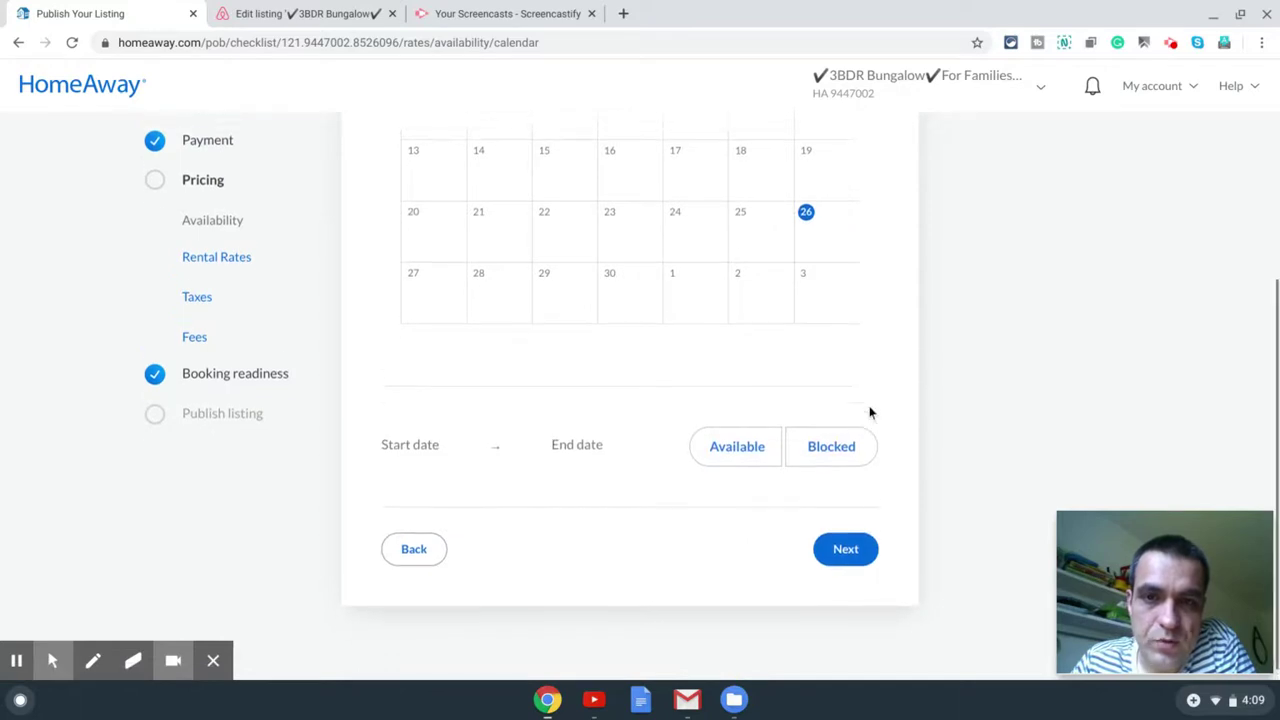
{"action": "scroll", "coordinate": [834, 369], "scroll_direction": "up", "scroll_amount": 1}
{"action": "left_click", "coordinate": [826, 242]}
{"action": "left_click", "coordinate": [446, 315]}
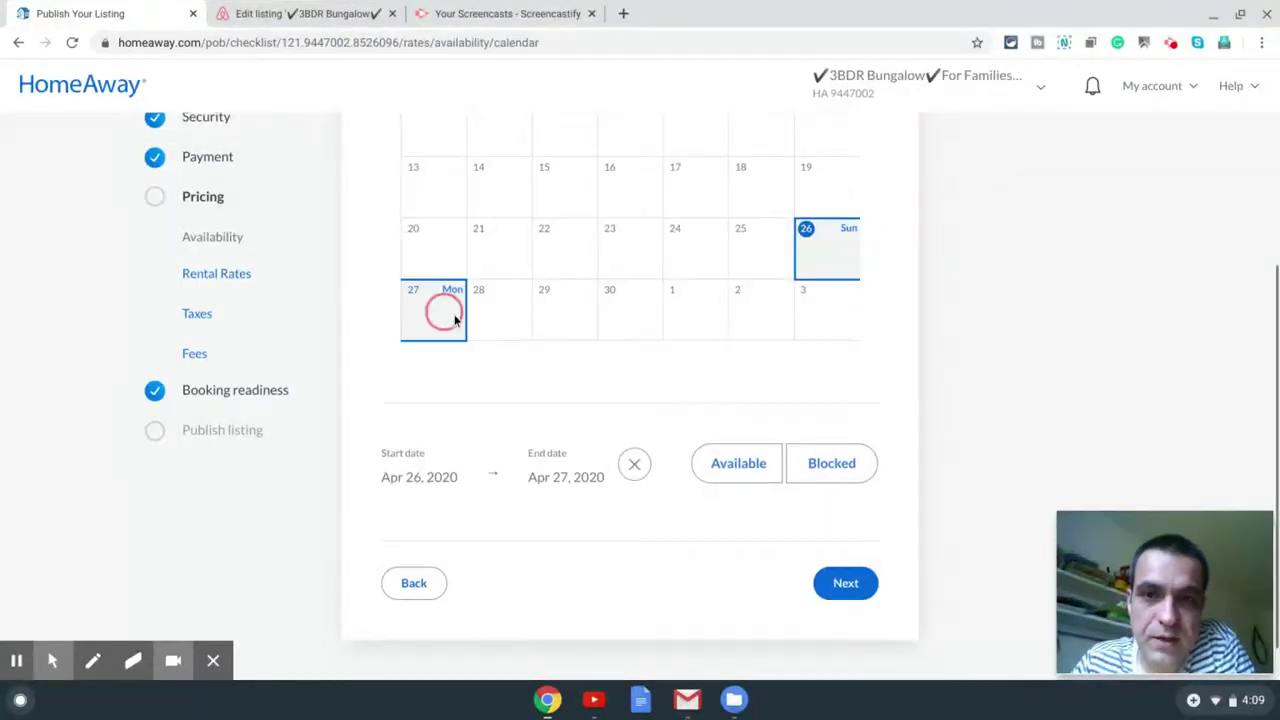
{"action": "left_click", "coordinate": [846, 242]}
{"action": "left_click", "coordinate": [429, 316]}
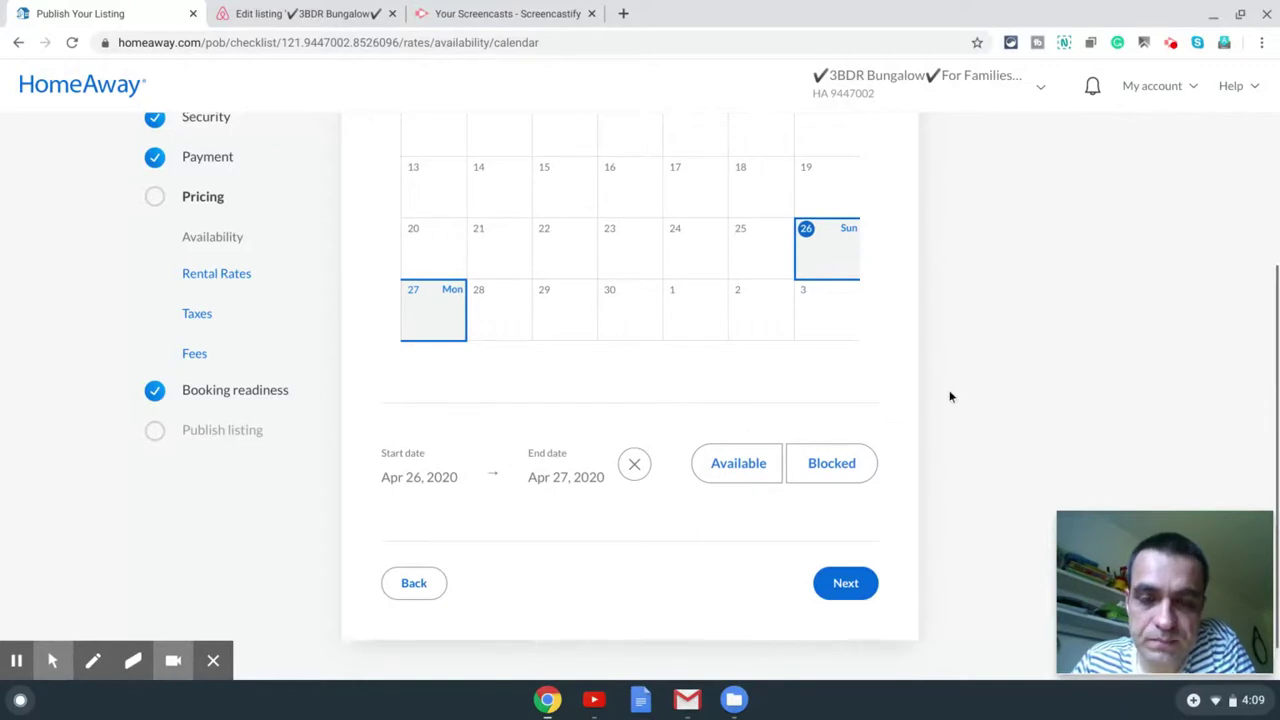
{"action": "scroll", "coordinate": [951, 394], "scroll_direction": "up", "scroll_amount": 3}
{"action": "scroll", "coordinate": [900, 340], "scroll_direction": "down", "scroll_amount": 3}
{"action": "left_click", "coordinate": [830, 285]}
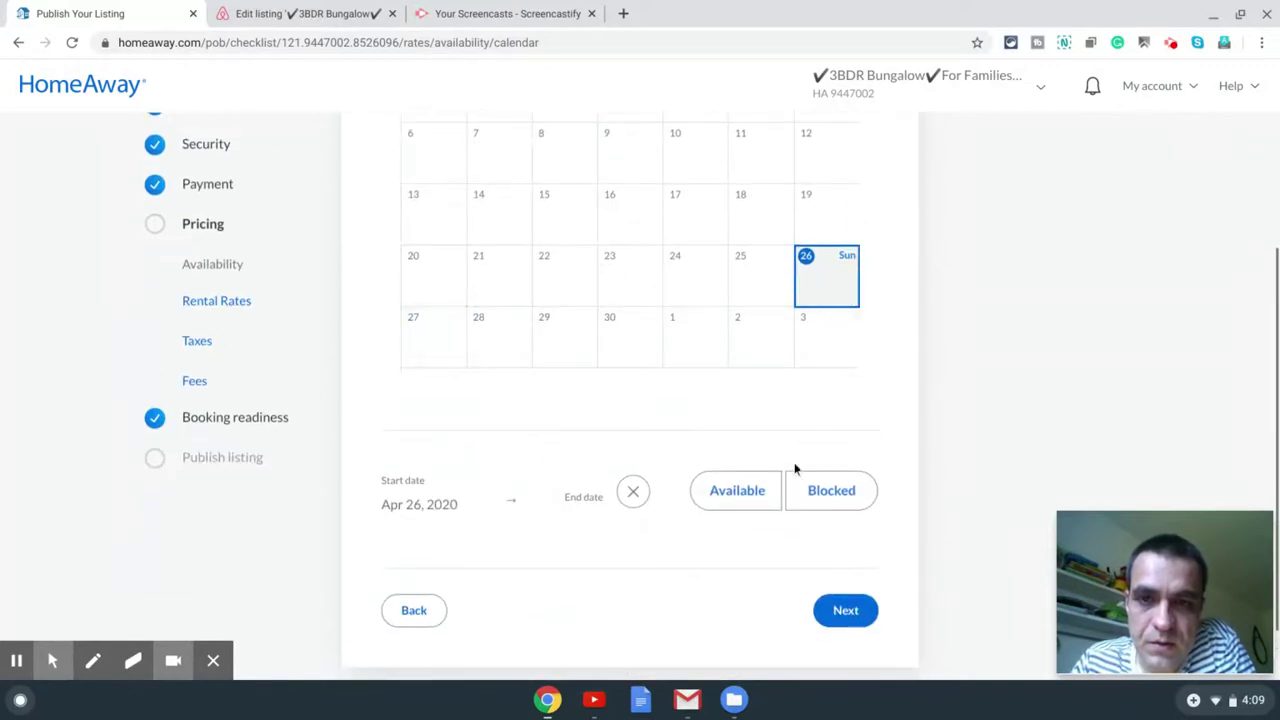
{"action": "left_click", "coordinate": [740, 488]}
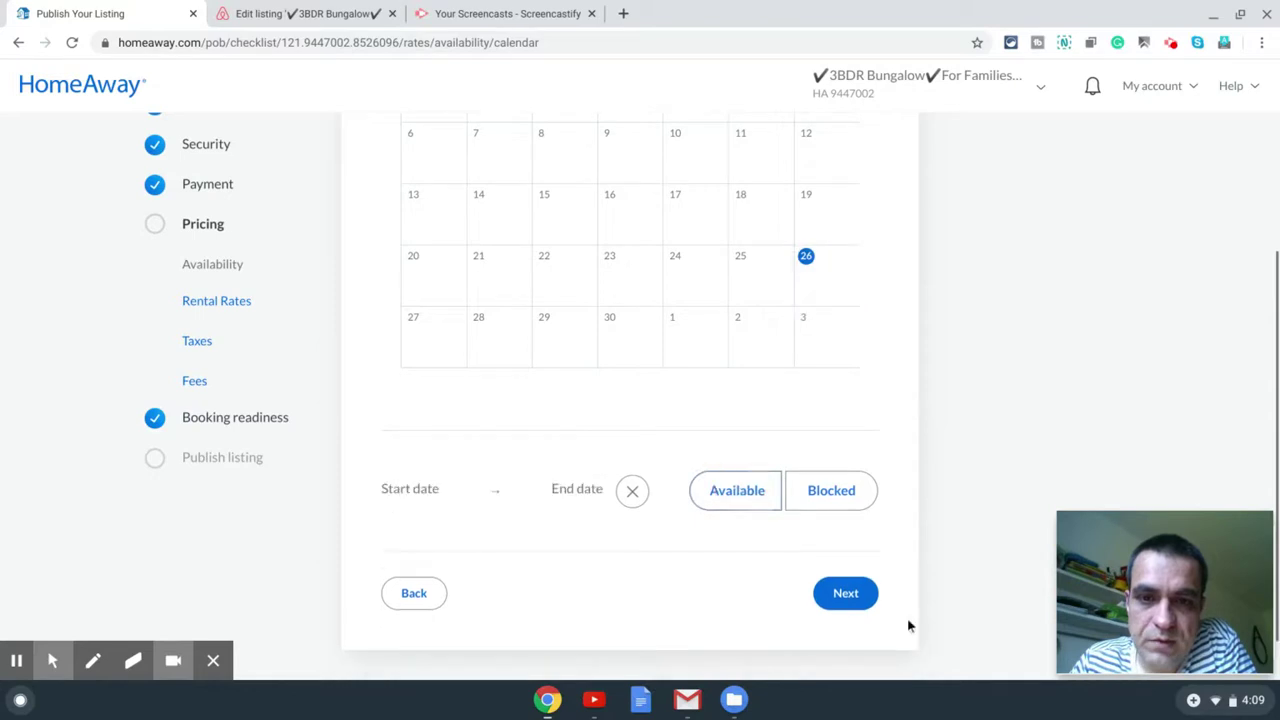
{"action": "left_click", "coordinate": [856, 599]}
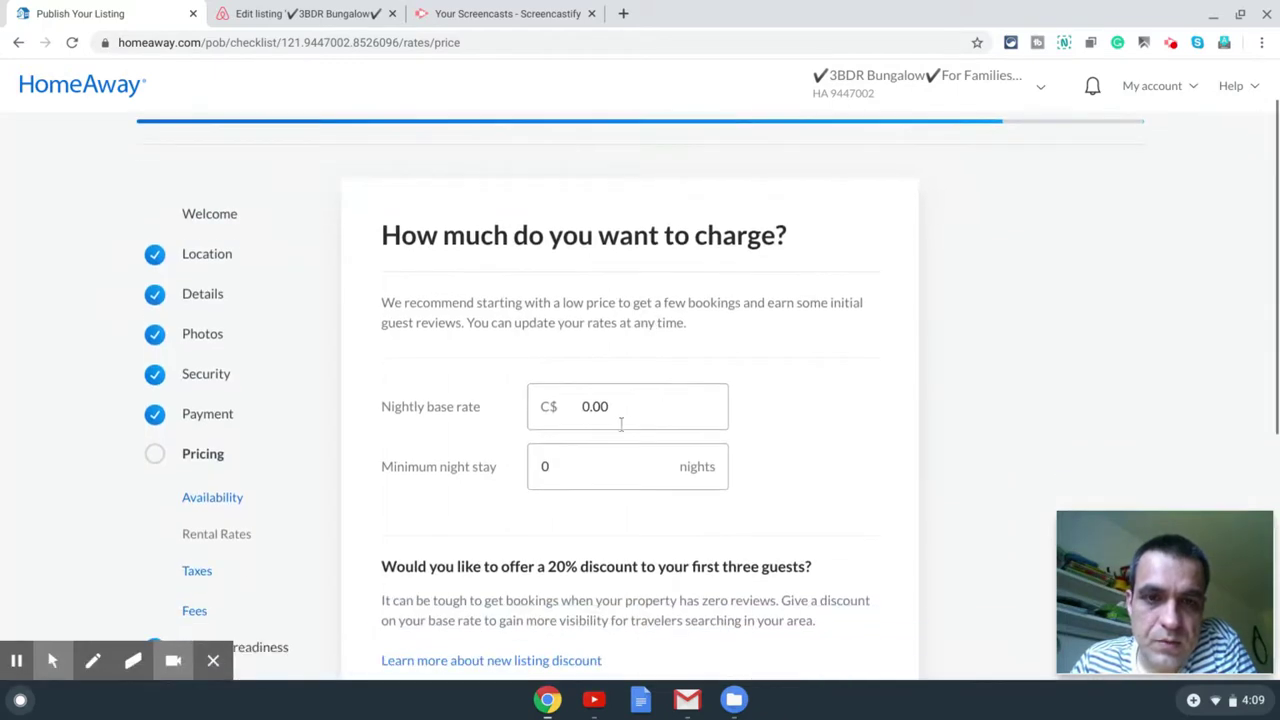
Step: Set the nightly base rate to C$250.00
{"action": "left_click", "coordinate": [619, 412]}
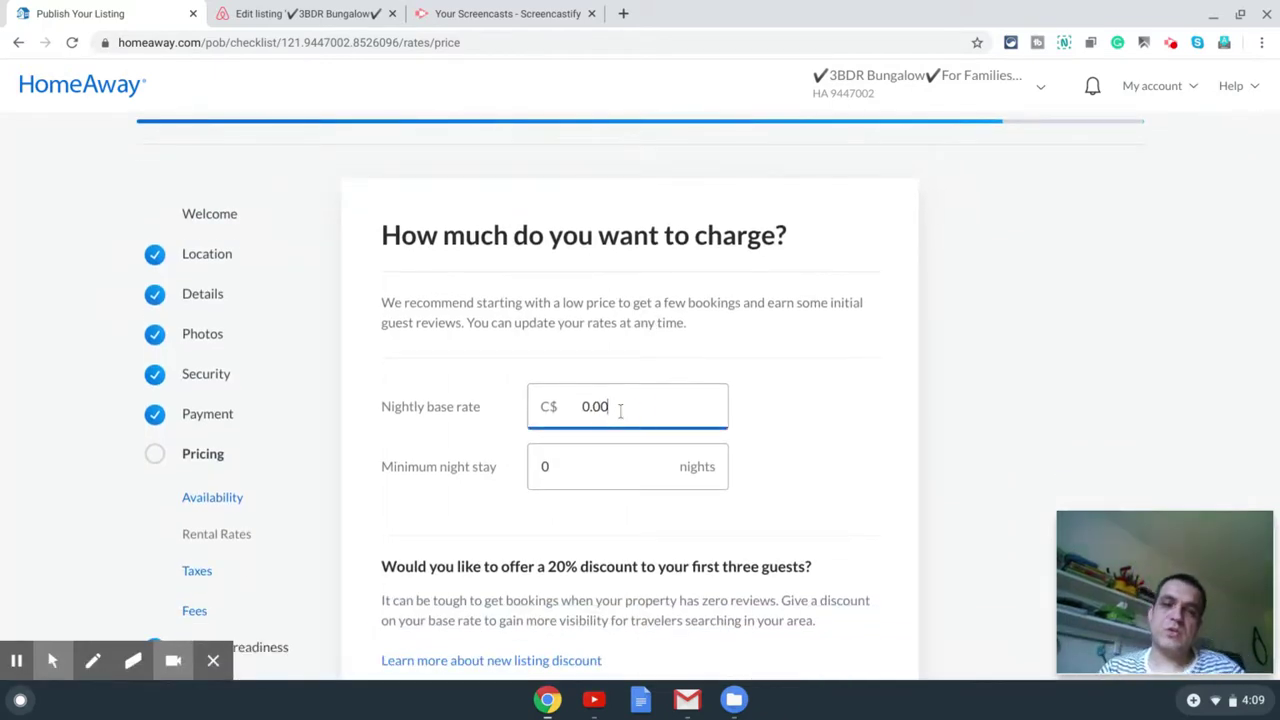
{"action": "double_click", "coordinate": [563, 408]}
{"action": "type", "text": "250"}
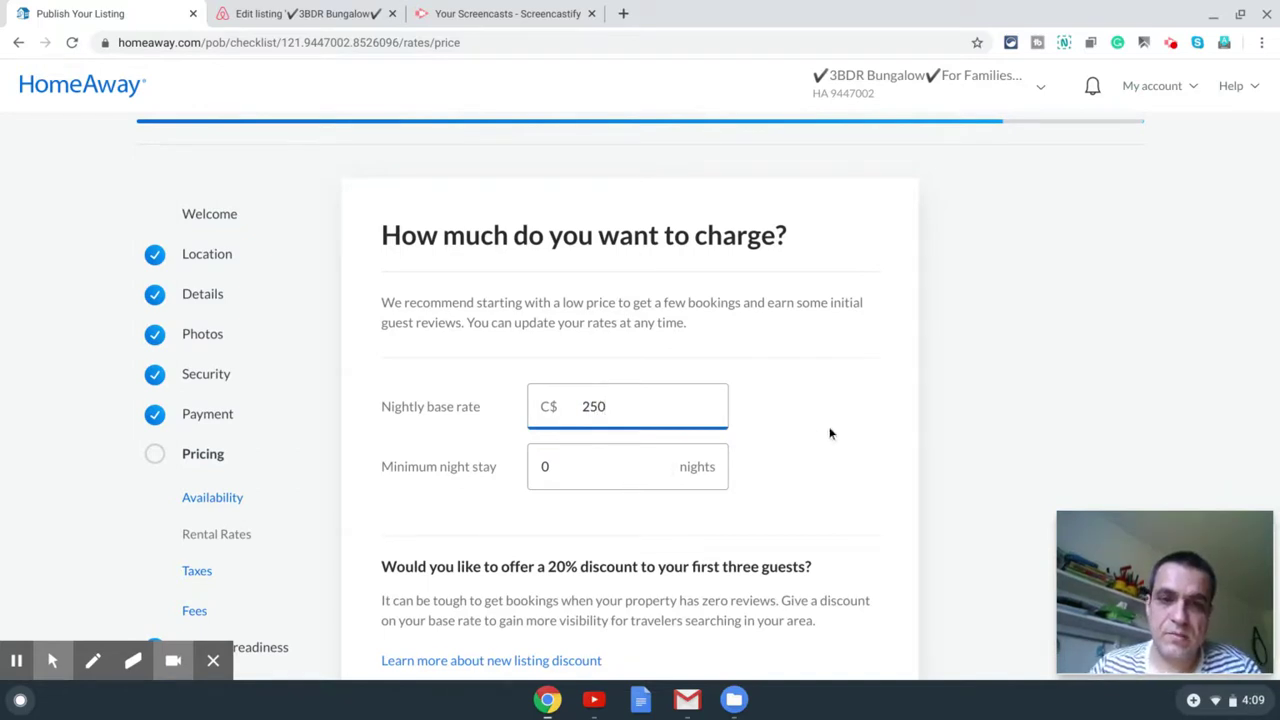
{"action": "left_click", "coordinate": [867, 432]}
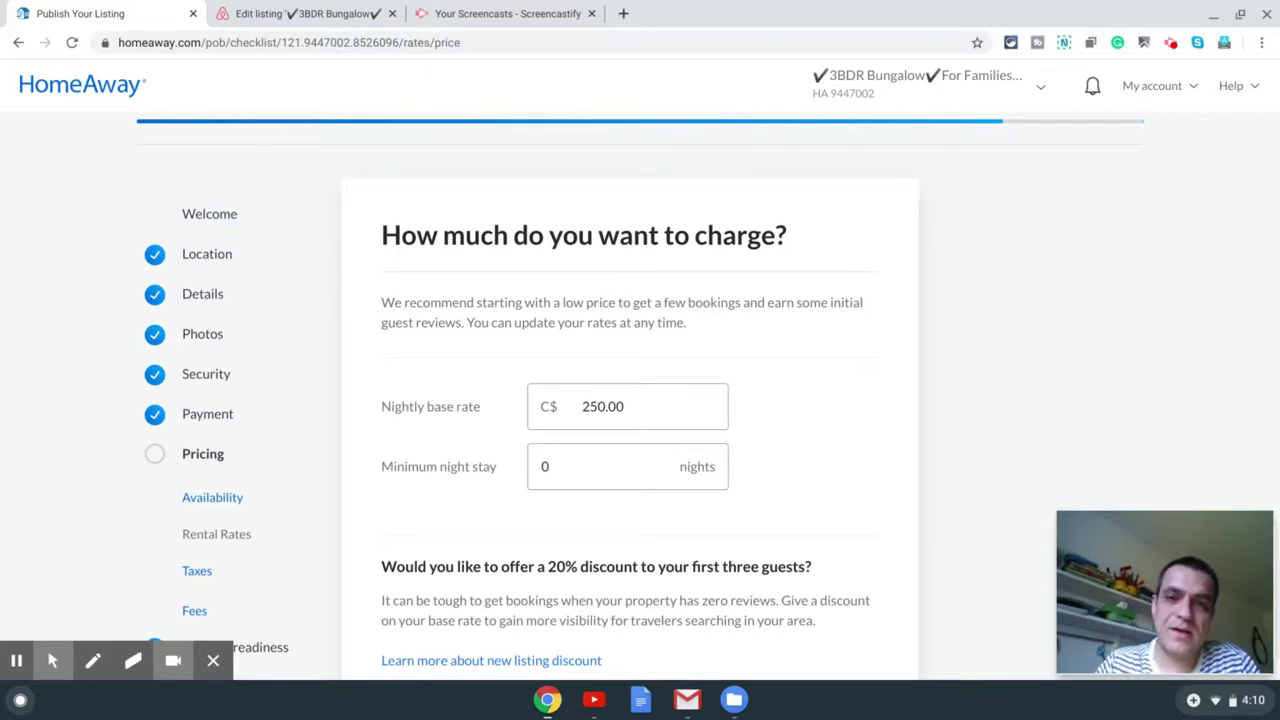
Step: Set the minimum night stay to 2 nights
{"action": "left_click", "coordinate": [586, 466]}
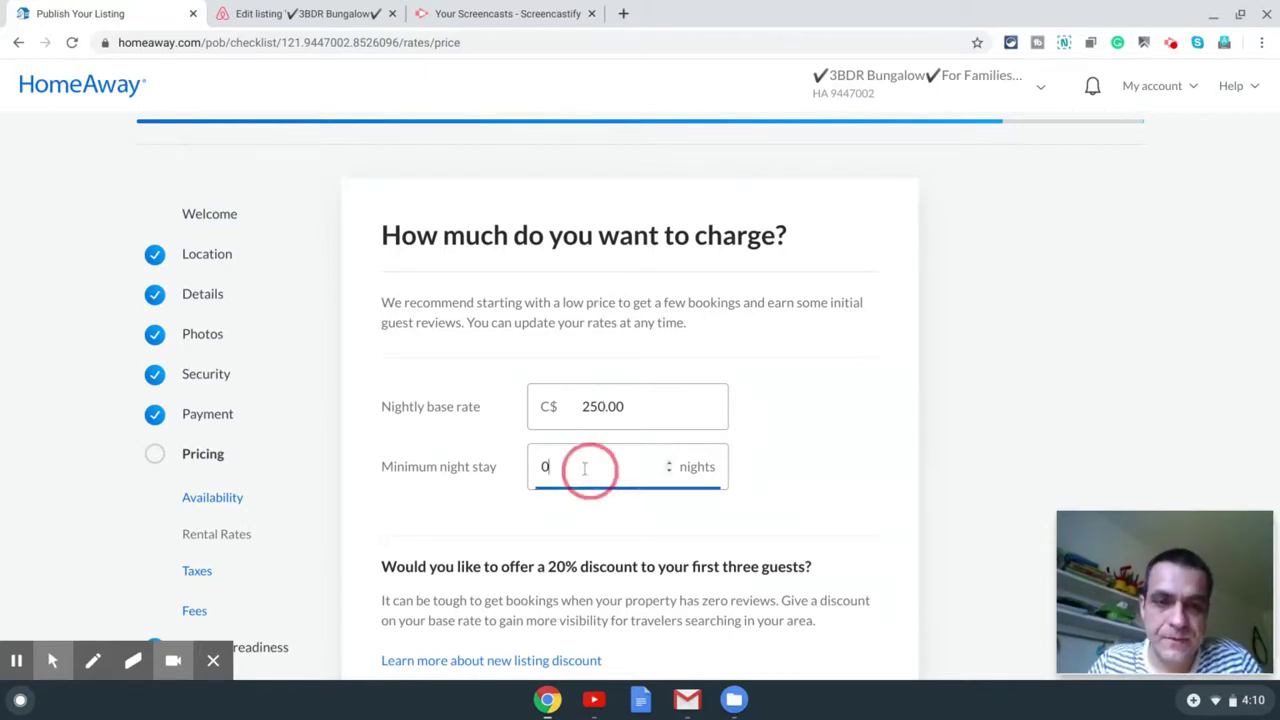
{"action": "left_click", "coordinate": [543, 458]}
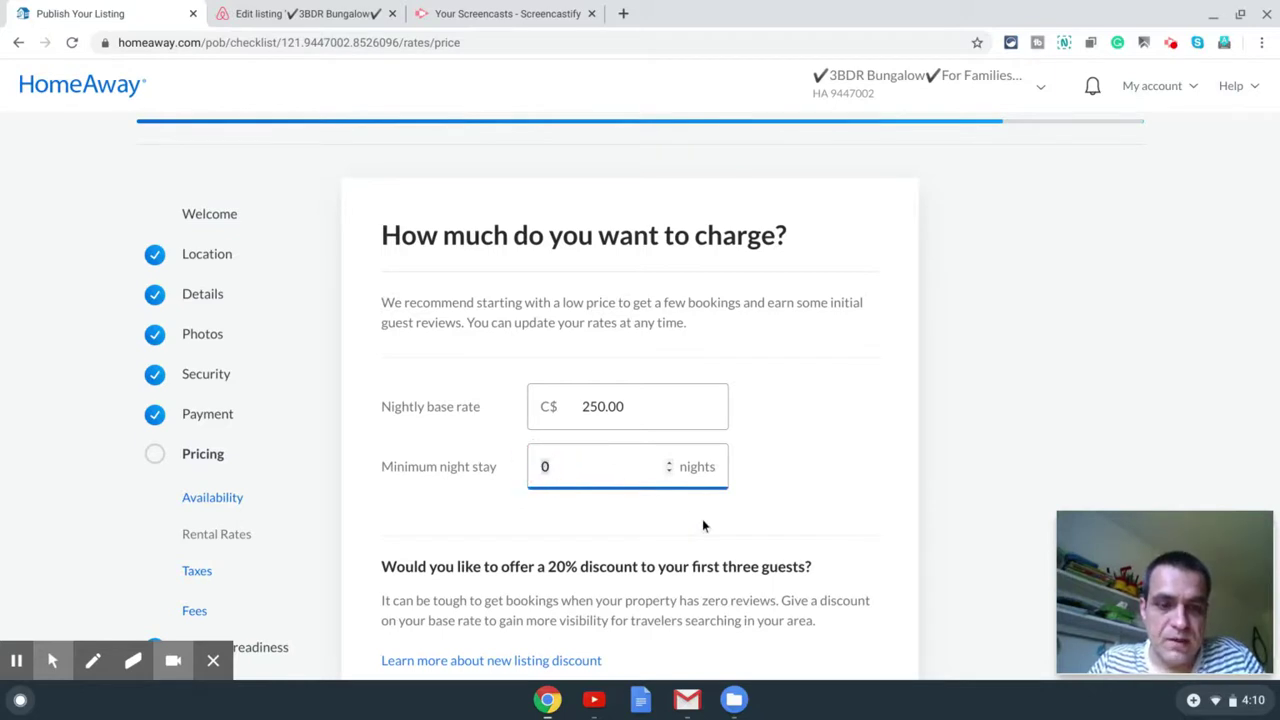
{"action": "key", "text": "BackSpace"}
{"action": "type", "text": "2"}
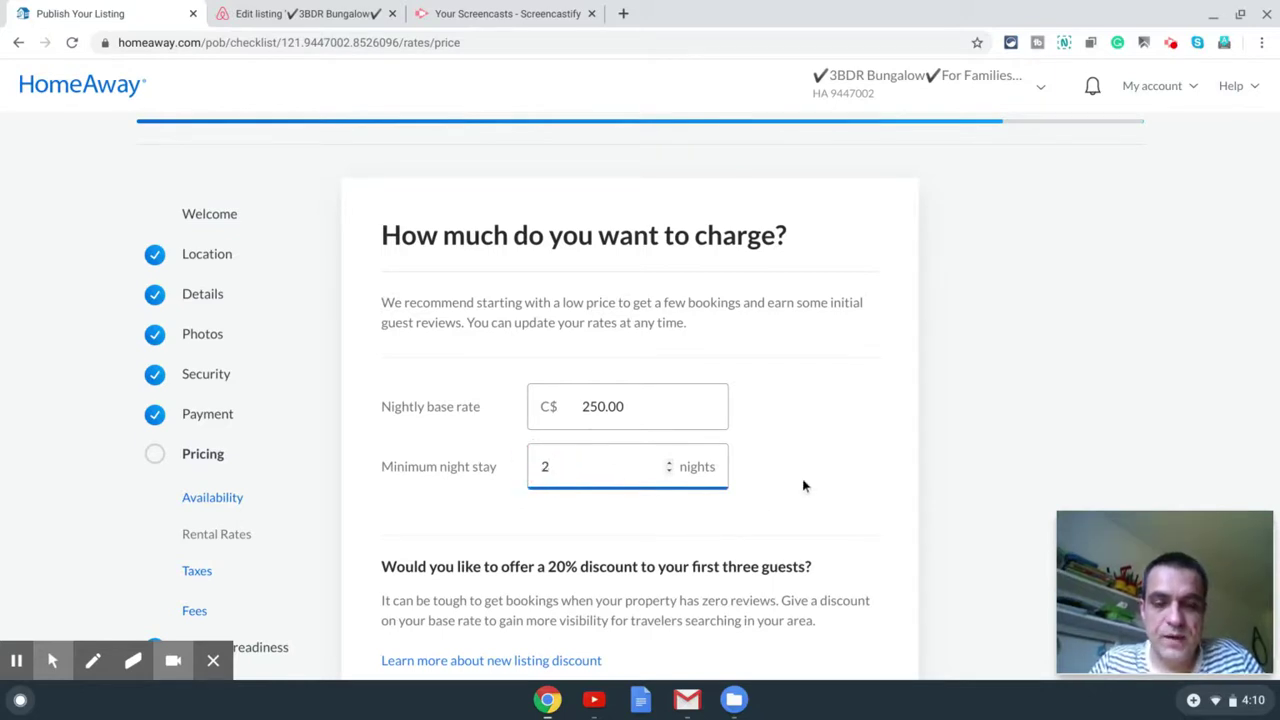
{"action": "left_click", "coordinate": [797, 497]}
{"action": "scroll", "coordinate": [799, 499], "scroll_direction": "down", "scroll_amount": 1}
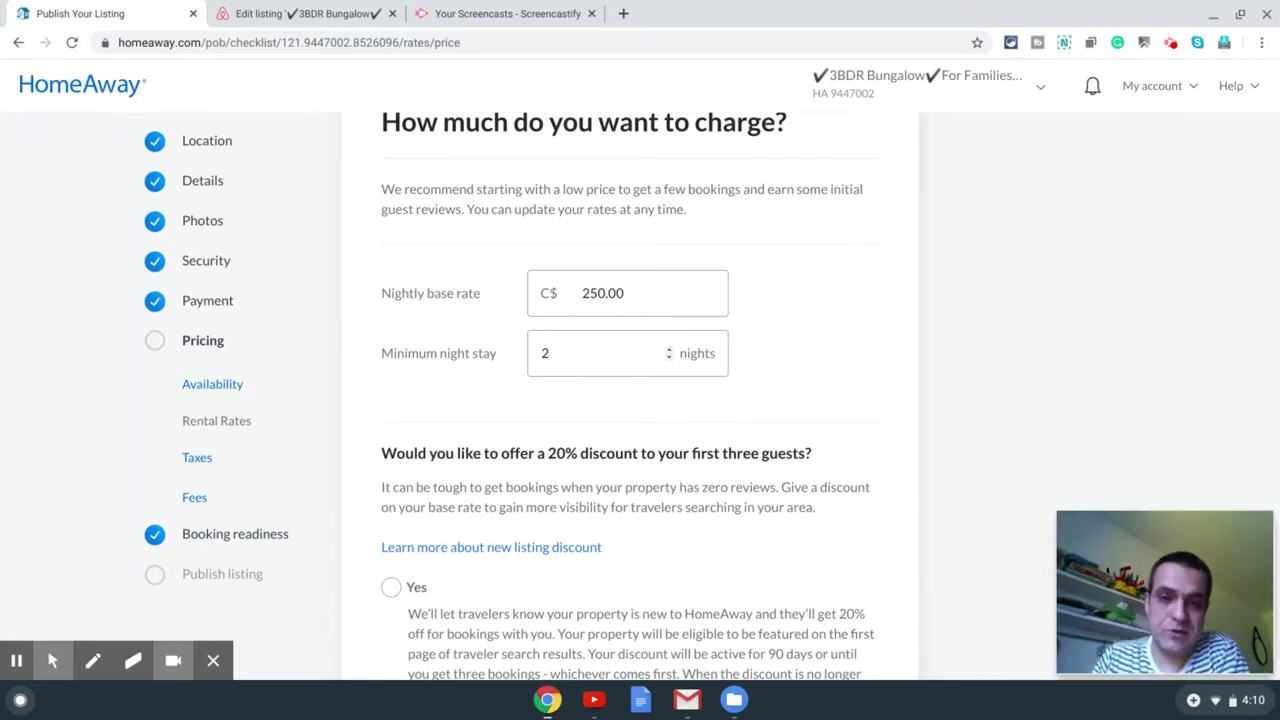
Step: Decline the 20% new-listing discount for the first three guests and continue to tax rates
{"action": "scroll", "coordinate": [680, 390], "scroll_direction": "down", "scroll_amount": 3}
{"action": "scroll", "coordinate": [669, 392], "scroll_direction": "up", "scroll_amount": 2}
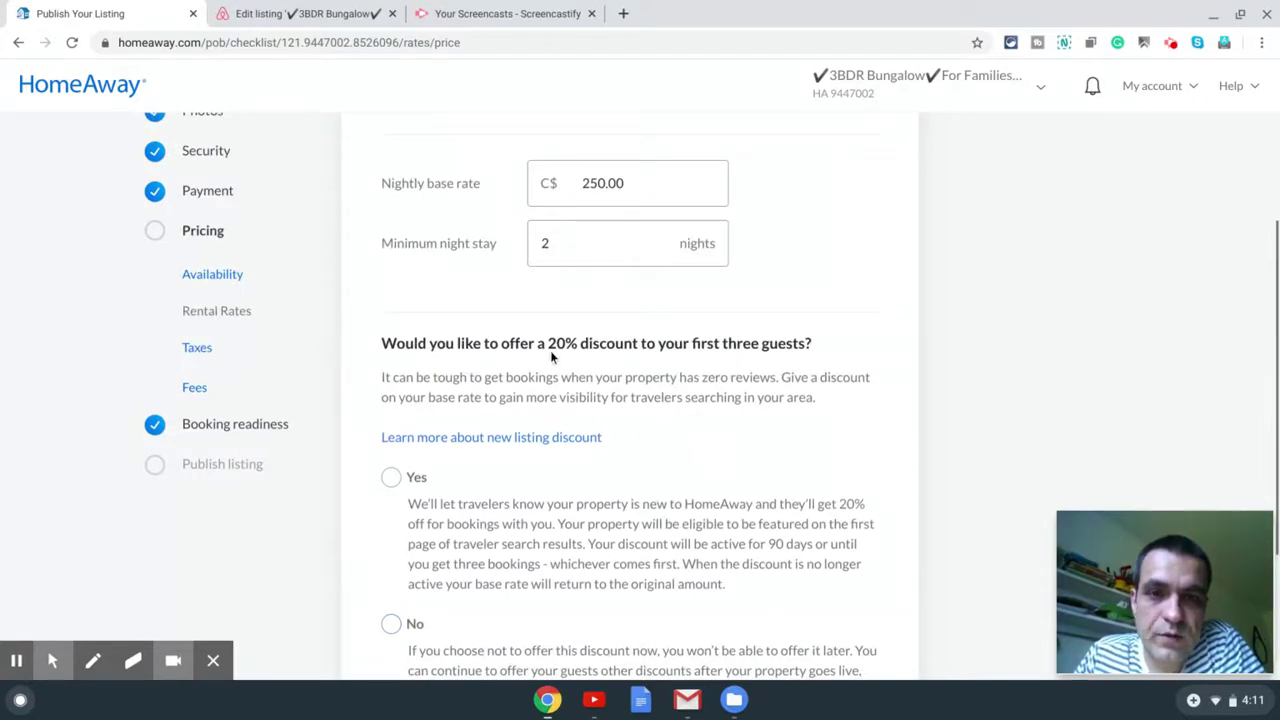
{"action": "scroll", "coordinate": [729, 320], "scroll_direction": "down", "scroll_amount": 2}
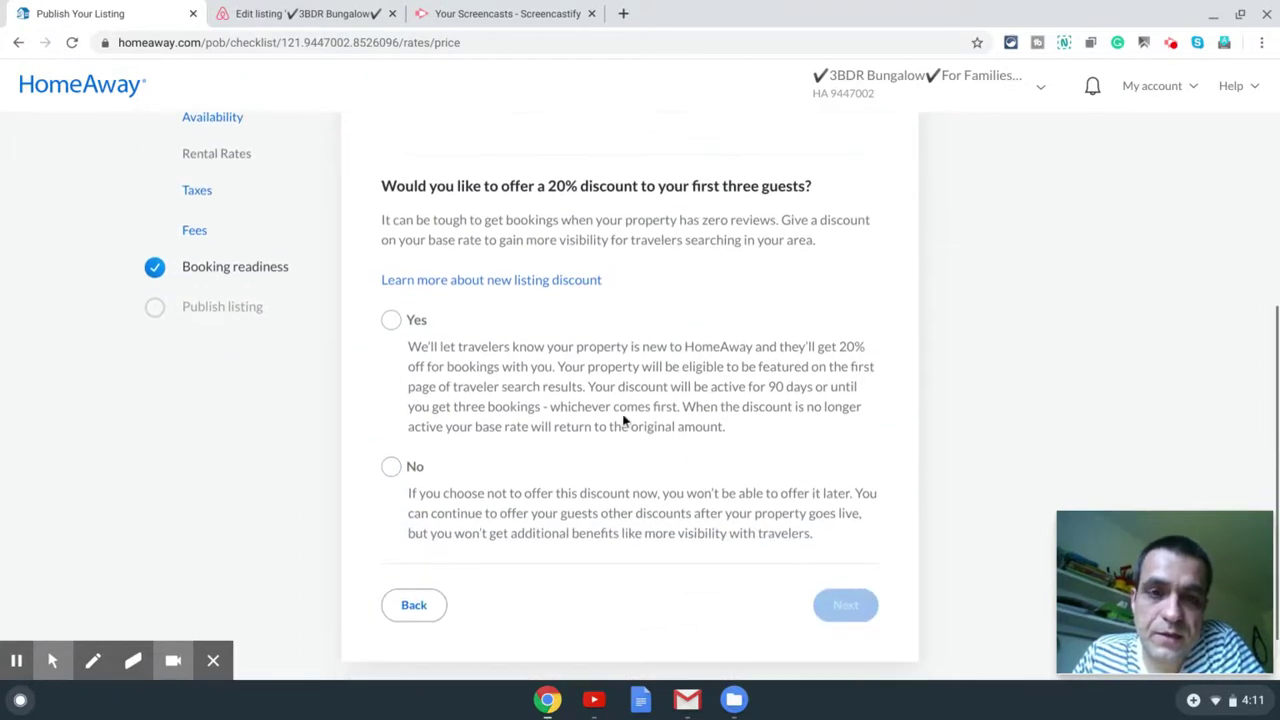
{"action": "left_click", "coordinate": [391, 467]}
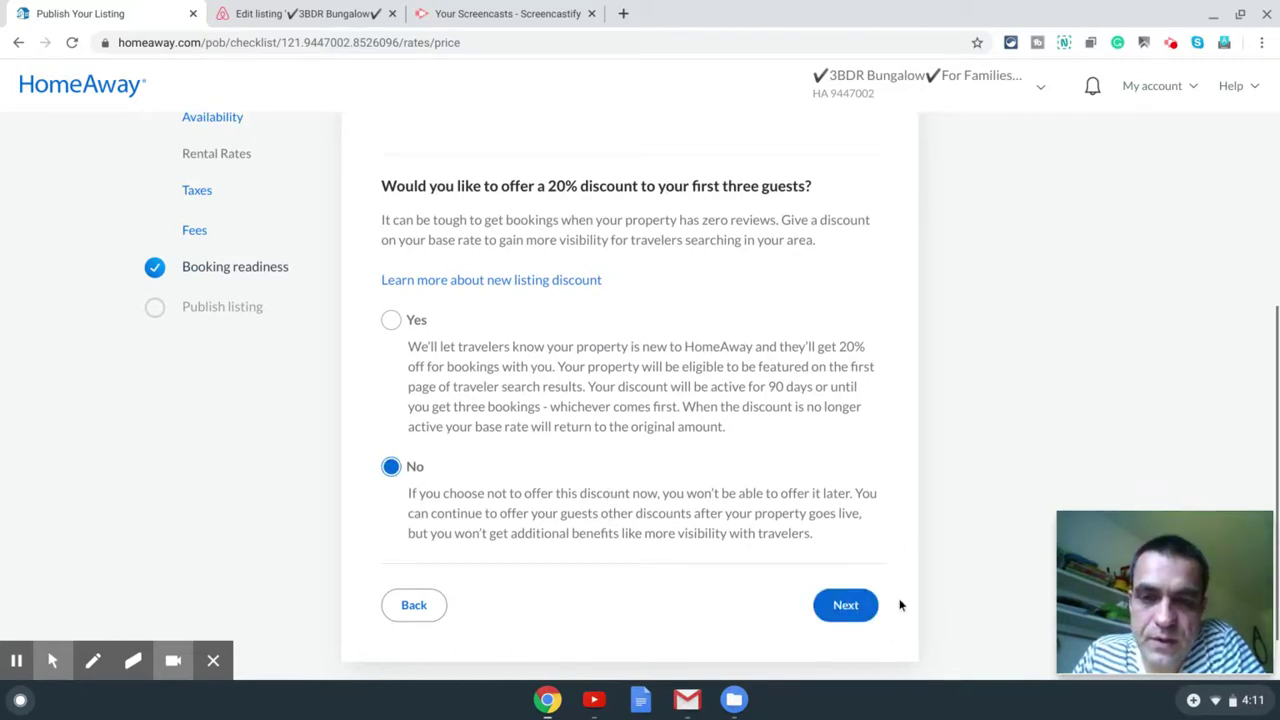
{"action": "left_click", "coordinate": [846, 607]}
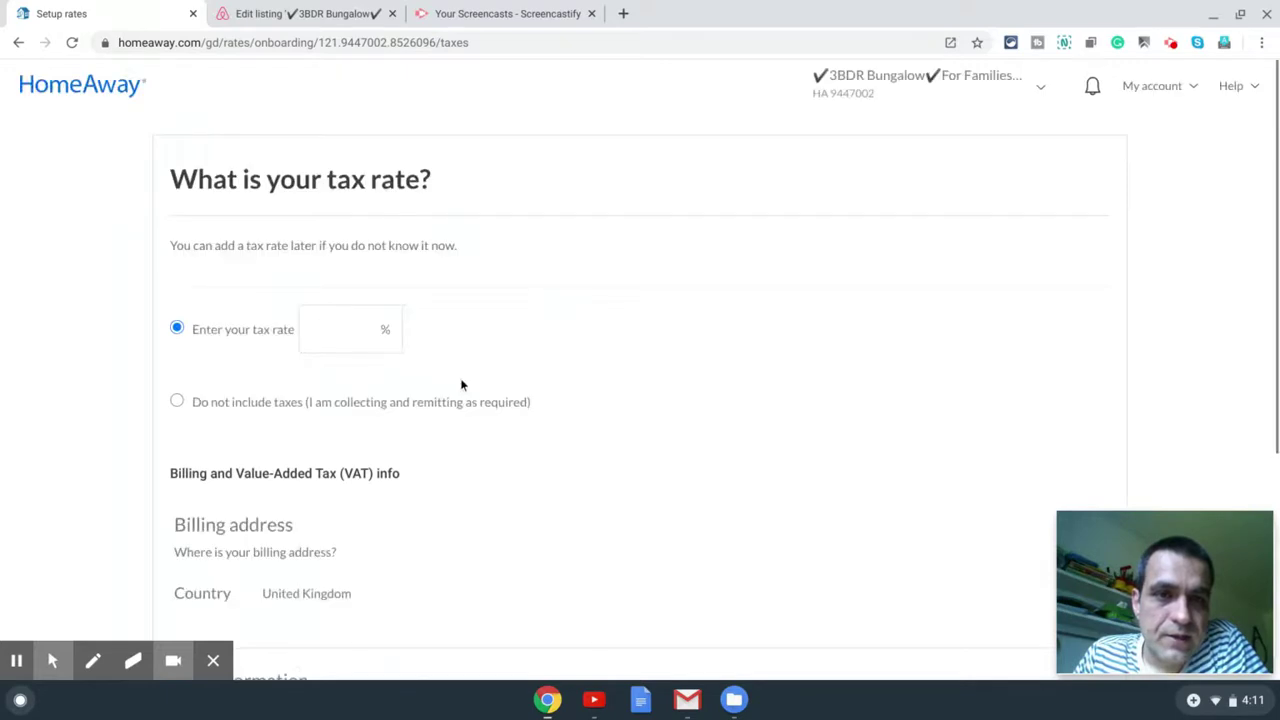
Step: Choose not to include taxes and move on to the Fees step
{"action": "scroll", "coordinate": [549, 352], "scroll_direction": "down", "scroll_amount": 2}
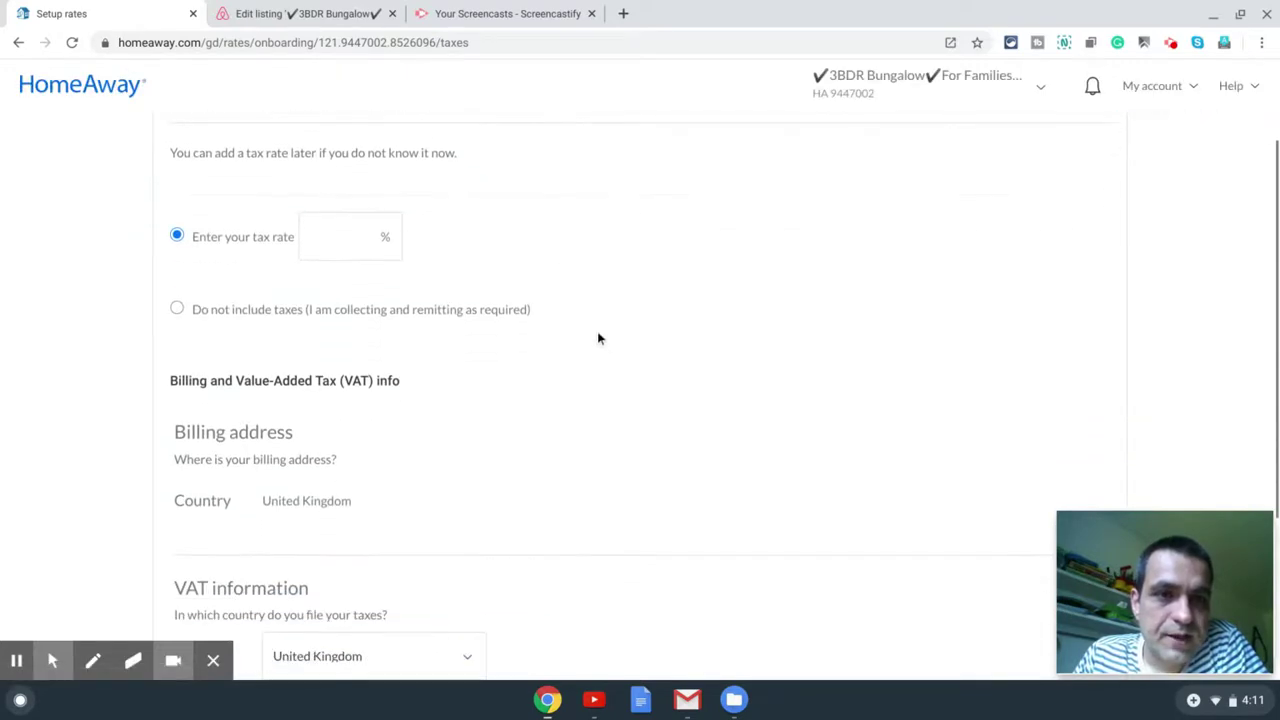
{"action": "left_click", "coordinate": [210, 313]}
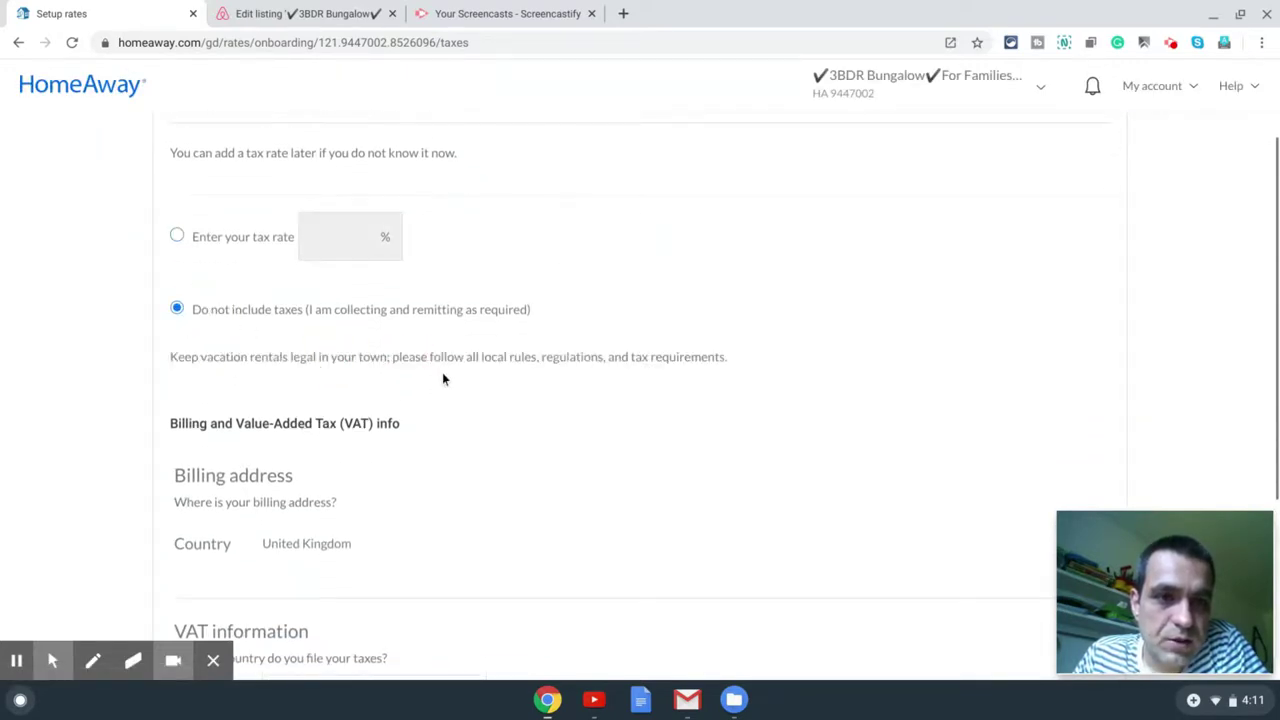
{"action": "scroll", "coordinate": [460, 360], "scroll_direction": "down", "scroll_amount": 4}
{"action": "scroll", "coordinate": [489, 341], "scroll_direction": "down", "scroll_amount": 1}
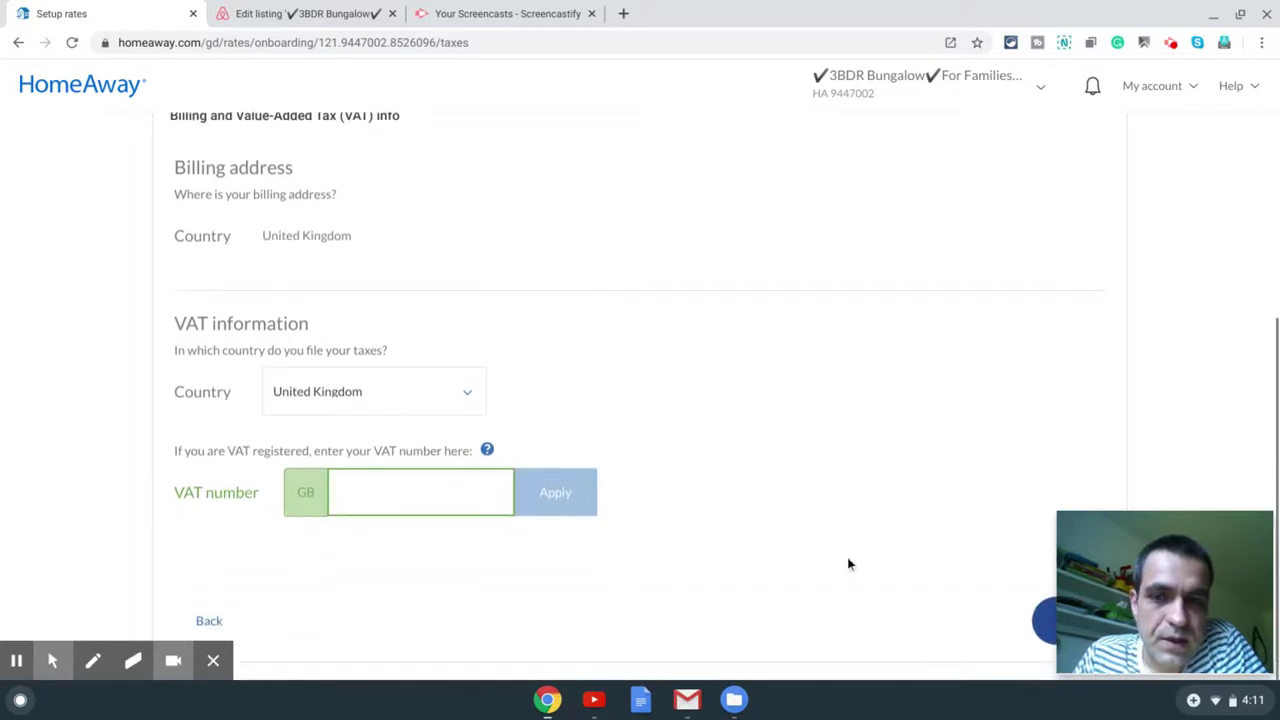
{"action": "left_click", "coordinate": [1040, 627]}
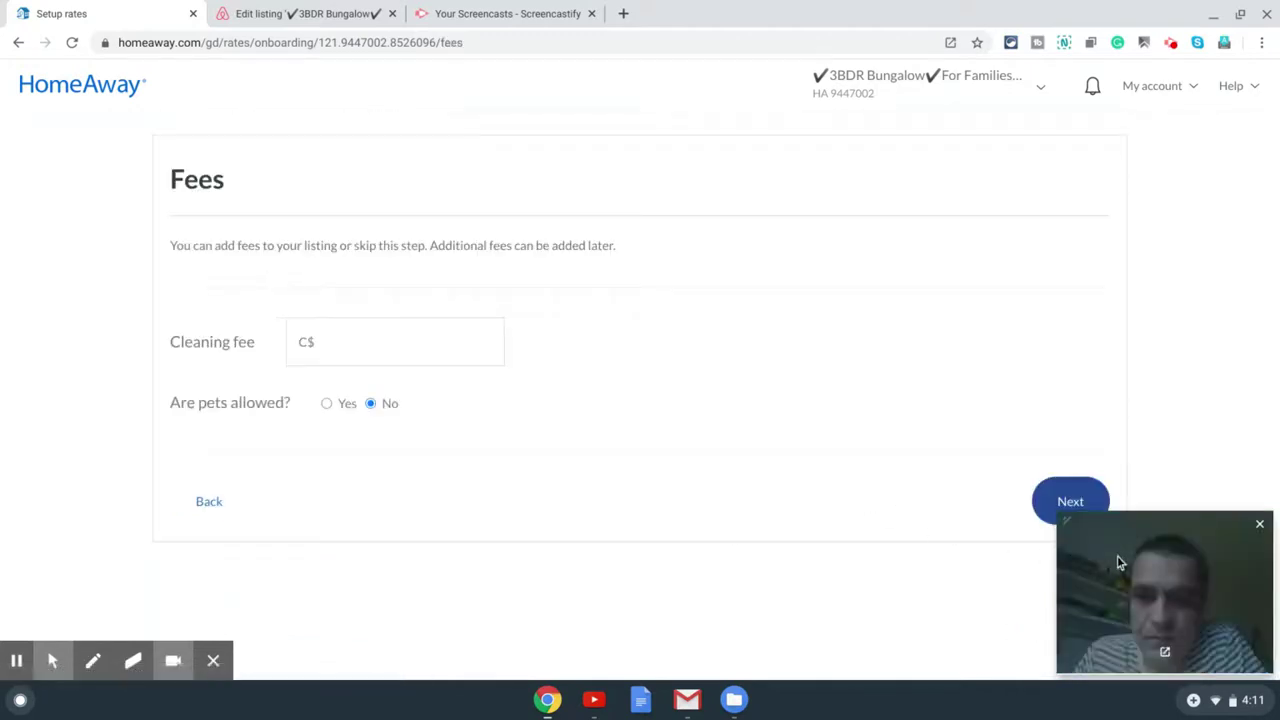
Step: Enter a cleaning fee of C$90.00
{"action": "left_click", "coordinate": [390, 347]}
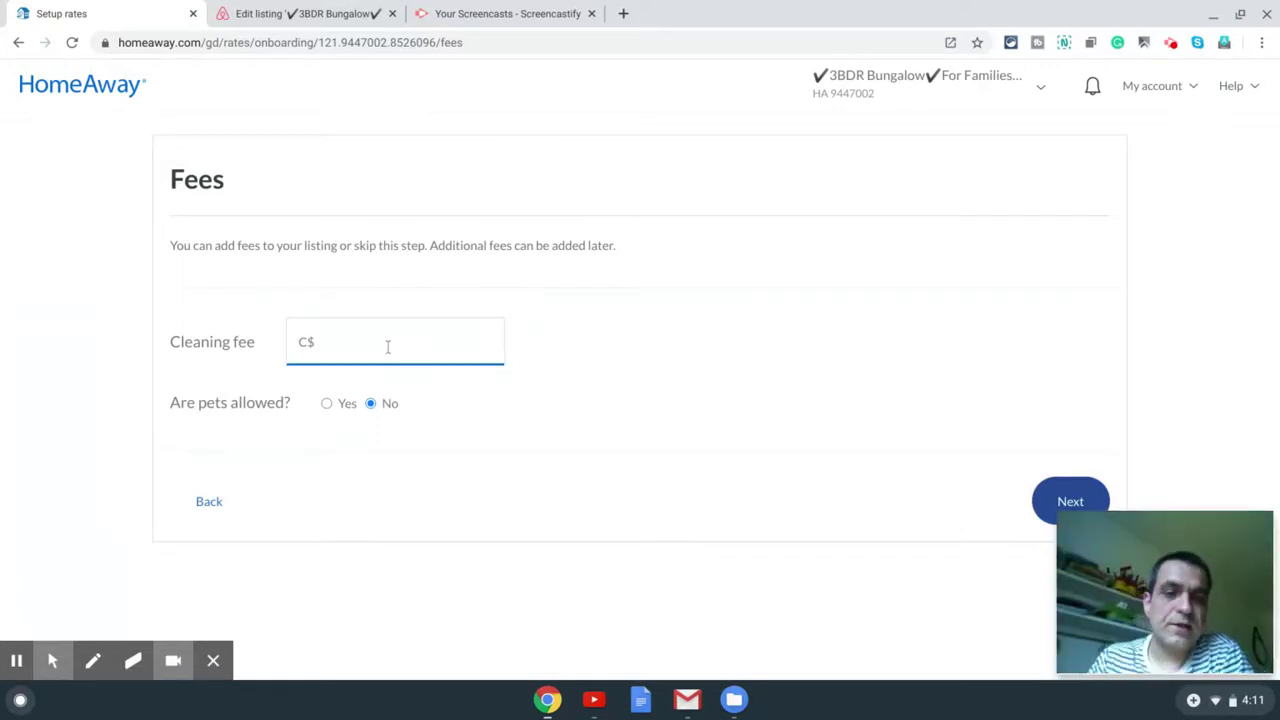
{"action": "type", "text": "90"}
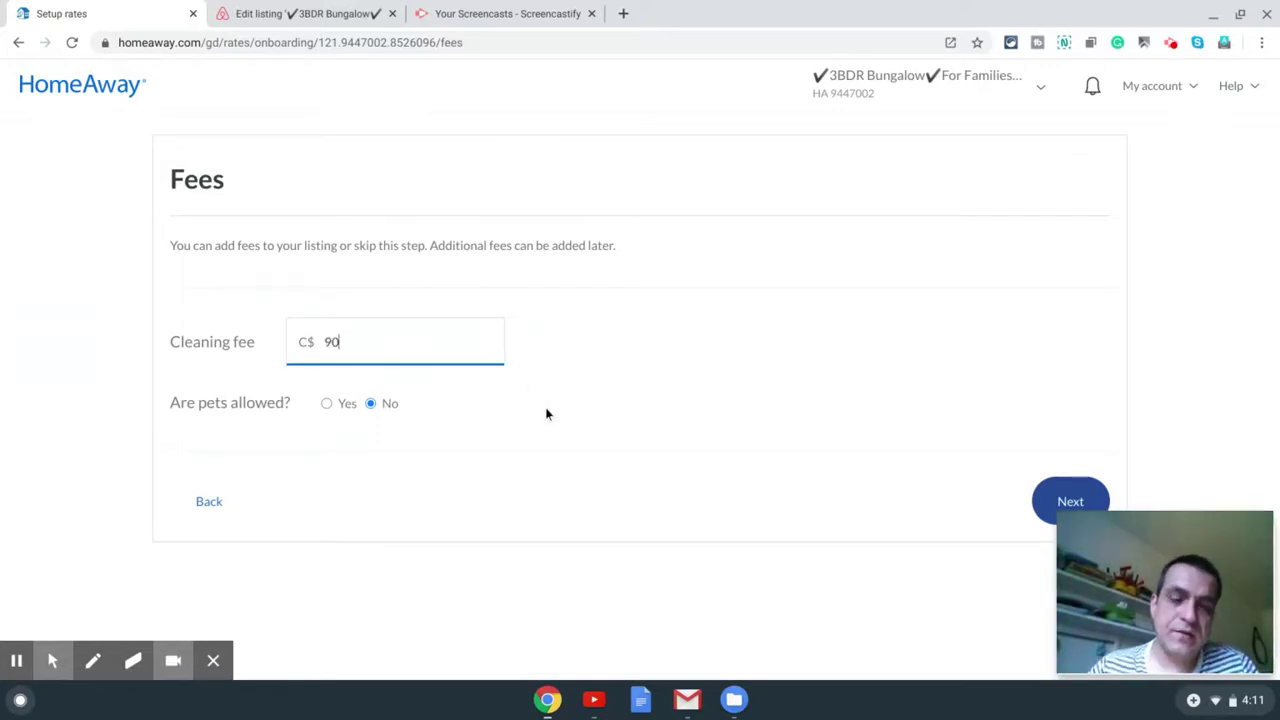
{"action": "left_click", "coordinate": [568, 420]}
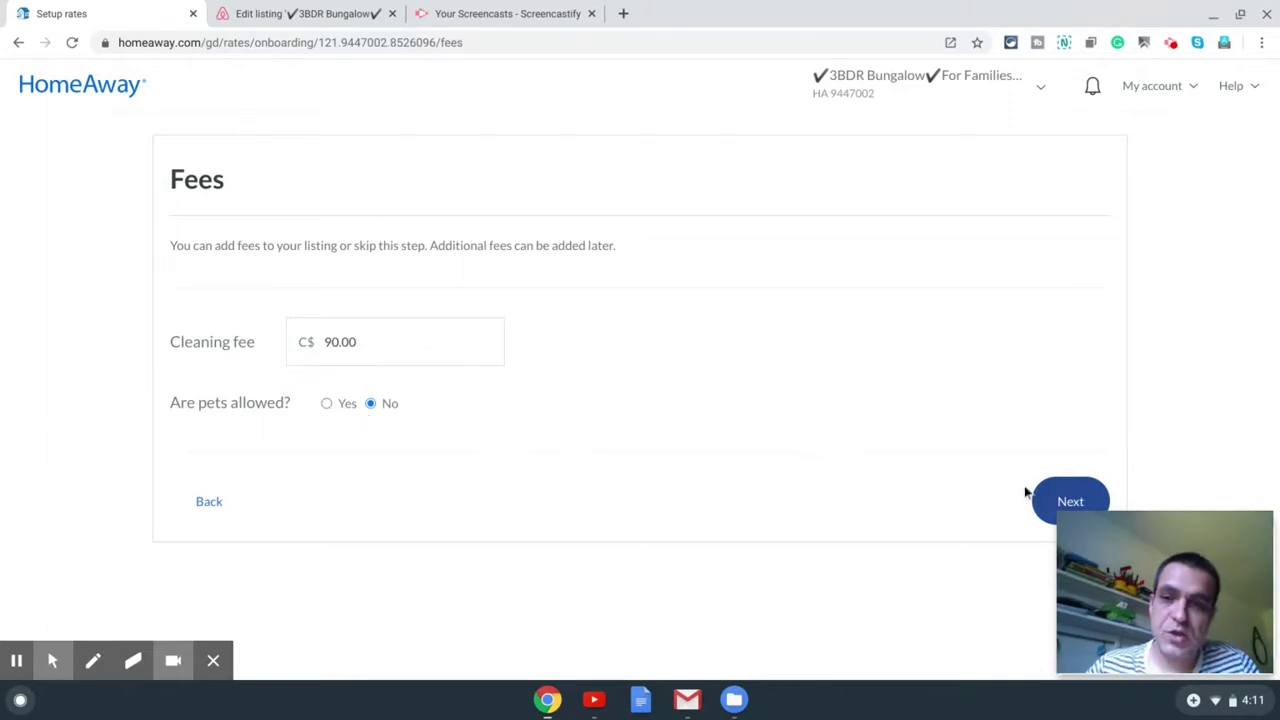
Step: Submit the fees and finish rate setup to reach the booking readiness page
{"action": "left_click", "coordinate": [1100, 497]}
{"action": "left_click", "coordinate": [1098, 497]}
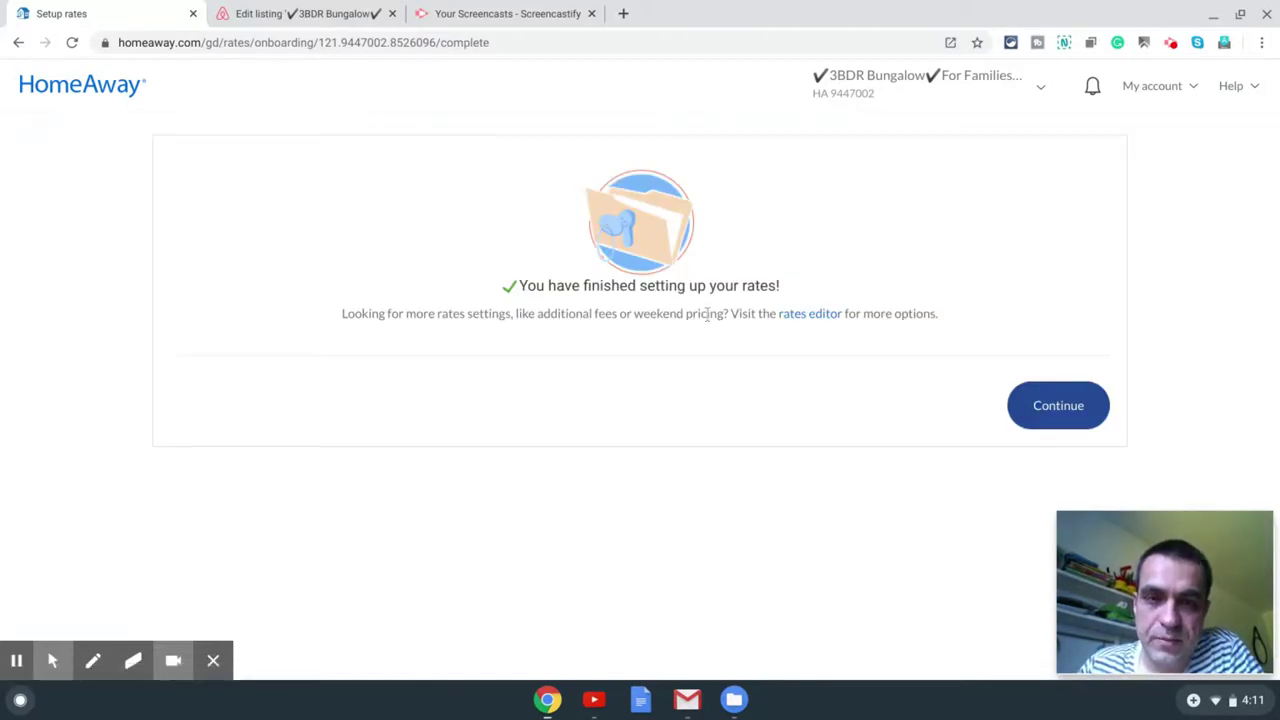
{"action": "left_click", "coordinate": [1063, 406]}
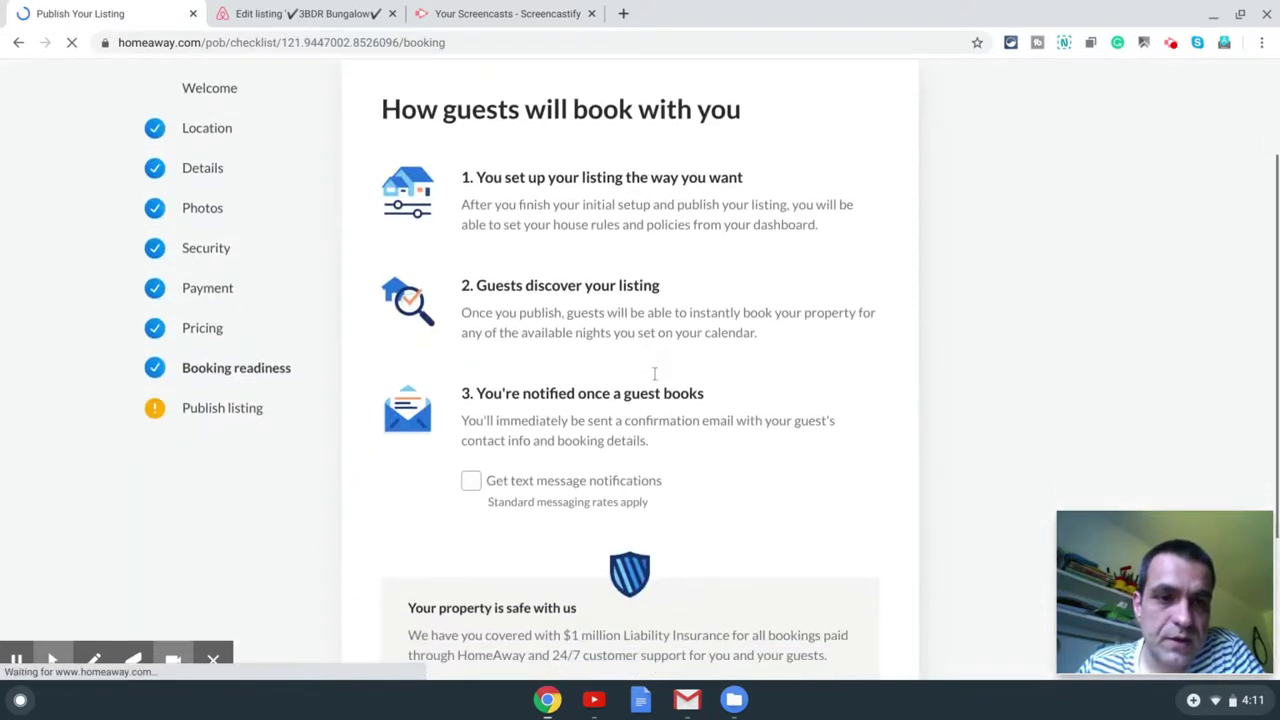
Step: Turn on text message notifications for bookings and continue to the publish summary
{"action": "scroll", "coordinate": [654, 379], "scroll_direction": "down", "scroll_amount": 2}
{"action": "scroll", "coordinate": [652, 379], "scroll_direction": "down", "scroll_amount": 1}
{"action": "left_click", "coordinate": [575, 303]}
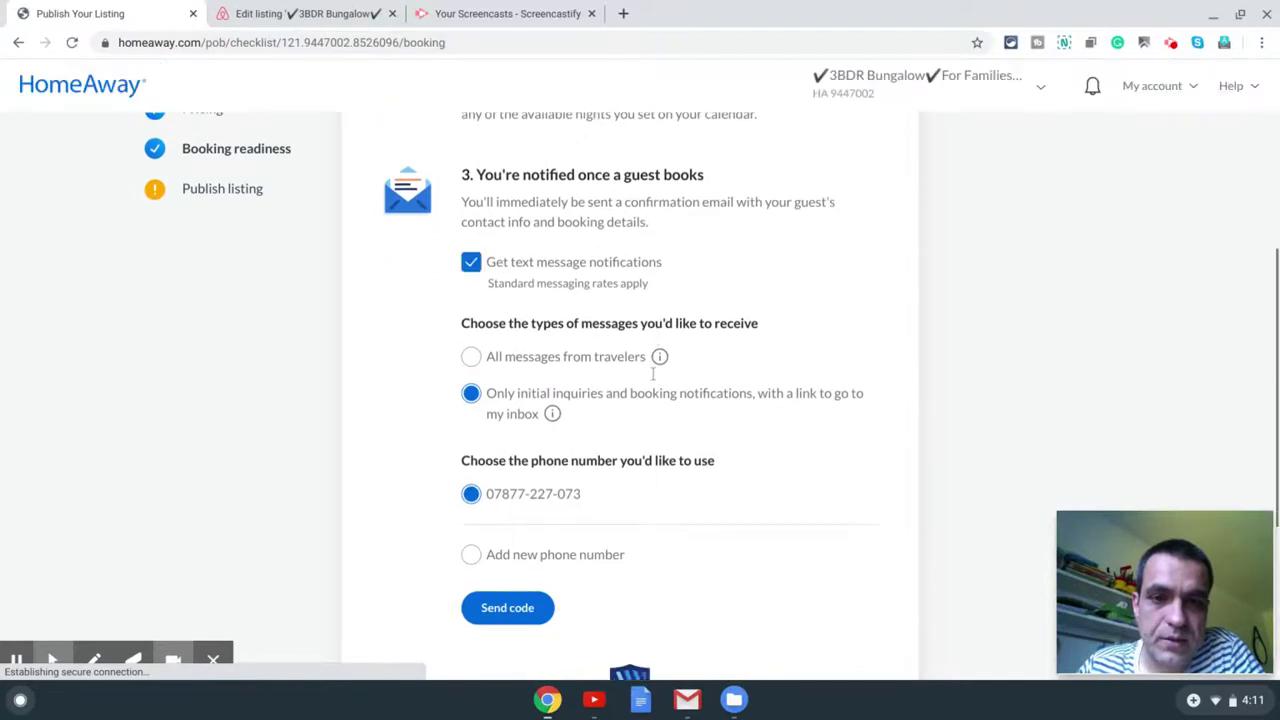
{"action": "scroll", "coordinate": [560, 280], "scroll_direction": "down", "scroll_amount": 2}
{"action": "scroll", "coordinate": [434, 251], "scroll_direction": "up", "scroll_amount": 2}
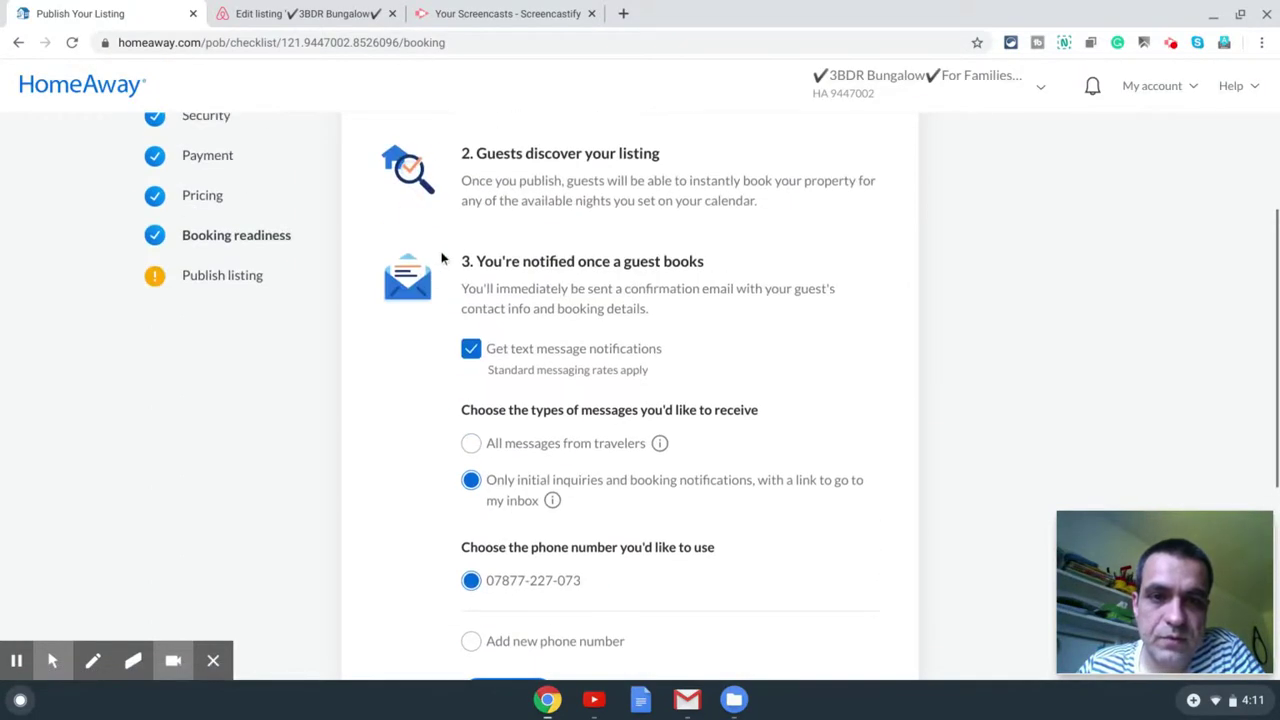
{"action": "scroll", "coordinate": [560, 340], "scroll_direction": "down", "scroll_amount": 2}
{"action": "scroll", "coordinate": [545, 342], "scroll_direction": "down", "scroll_amount": 2}
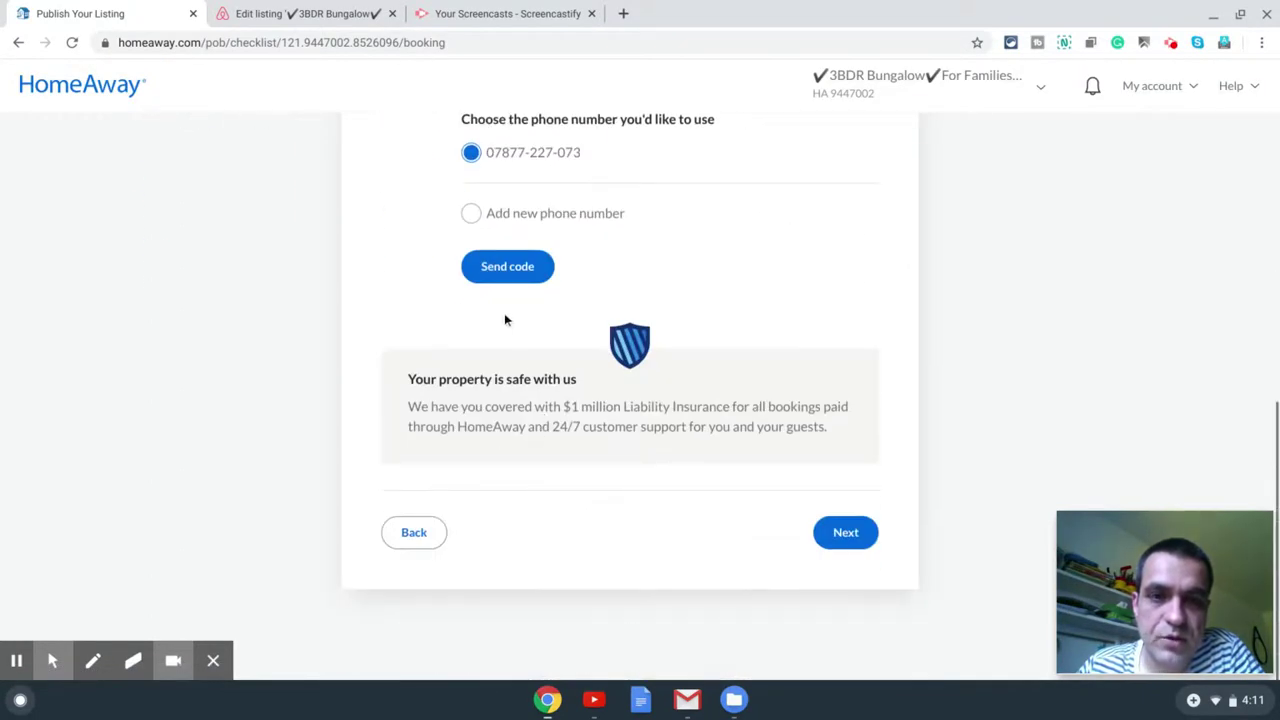
{"action": "left_click", "coordinate": [846, 534]}
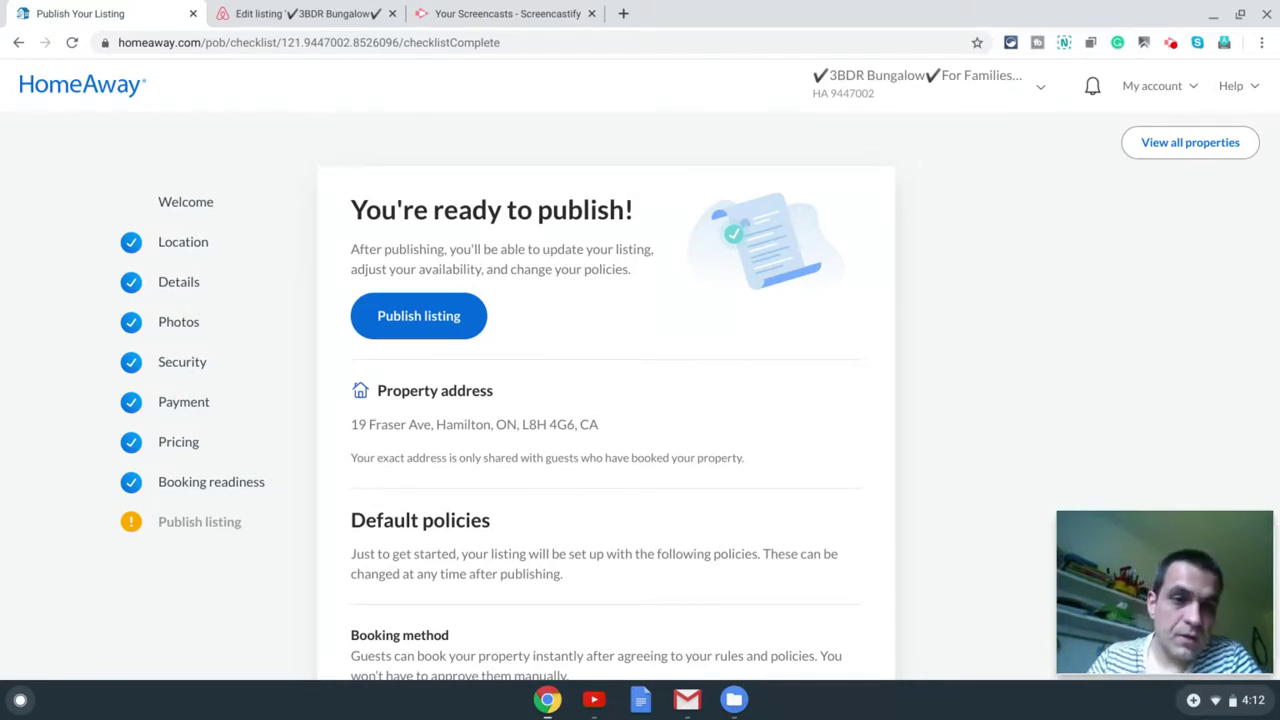
{"action": "left_click", "coordinate": [591, 13]}
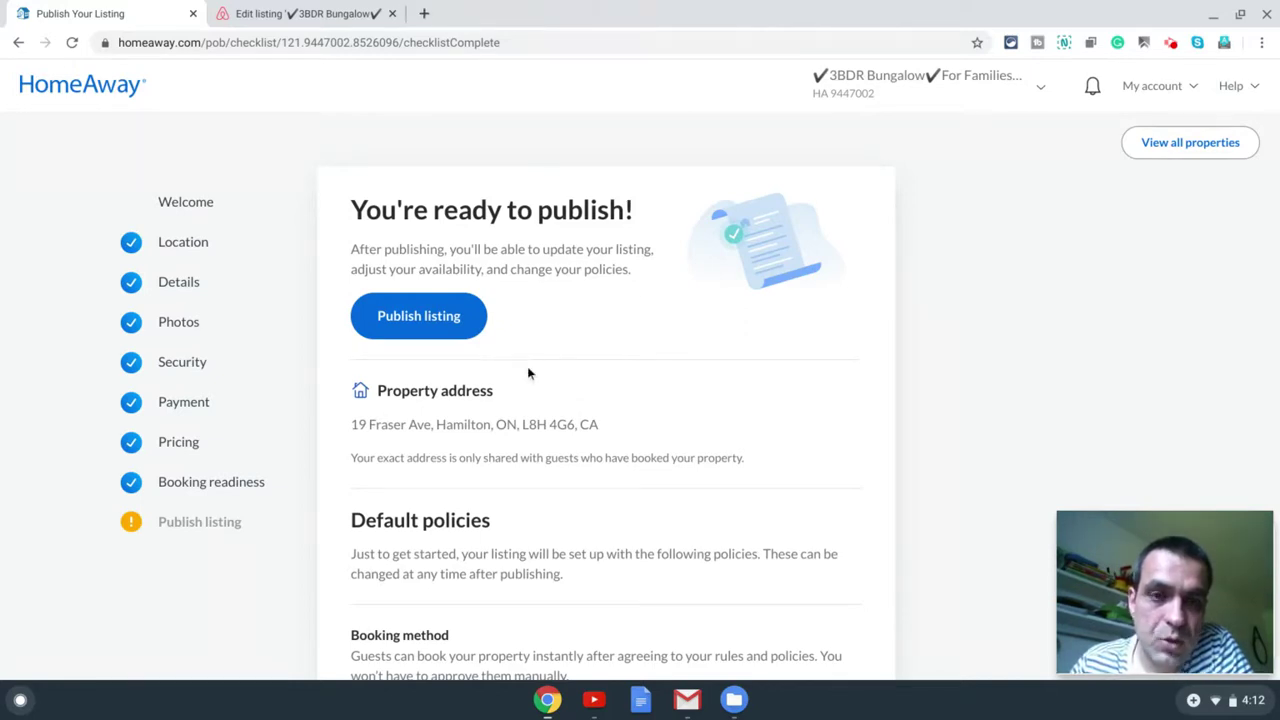
{"action": "left_click", "coordinate": [464, 328]}
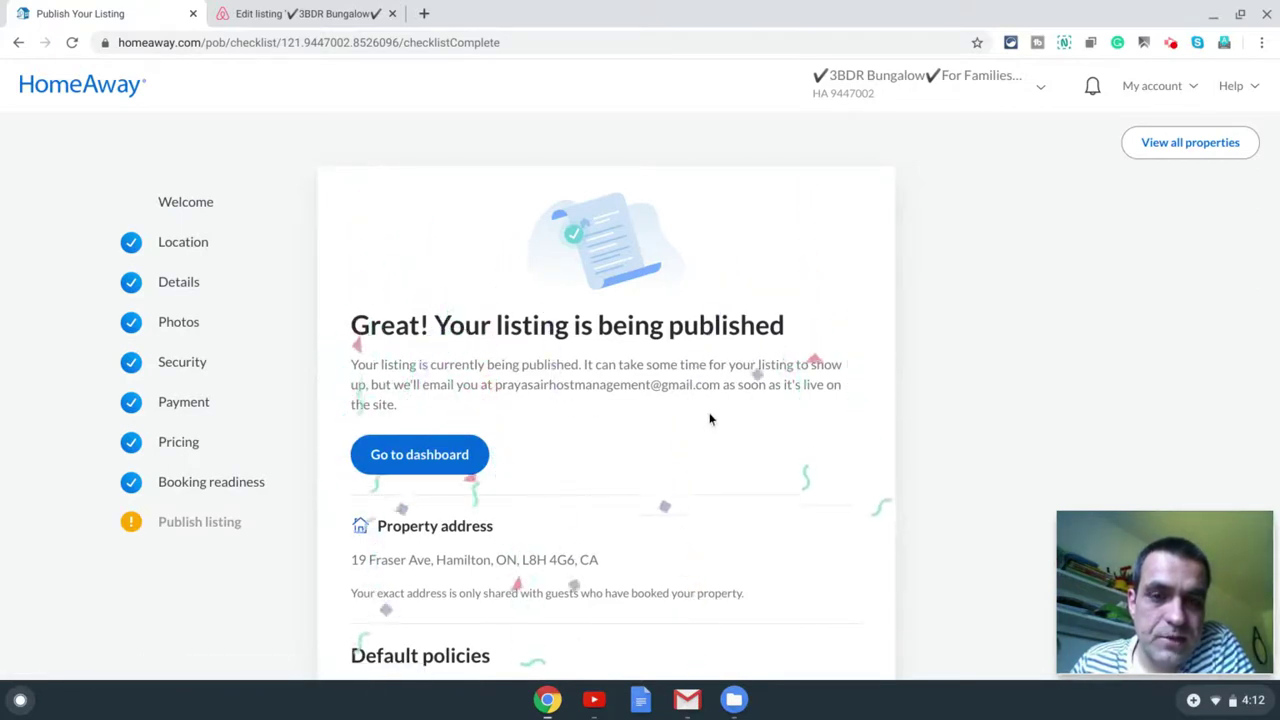
{"action": "left_click", "coordinate": [424, 468]}
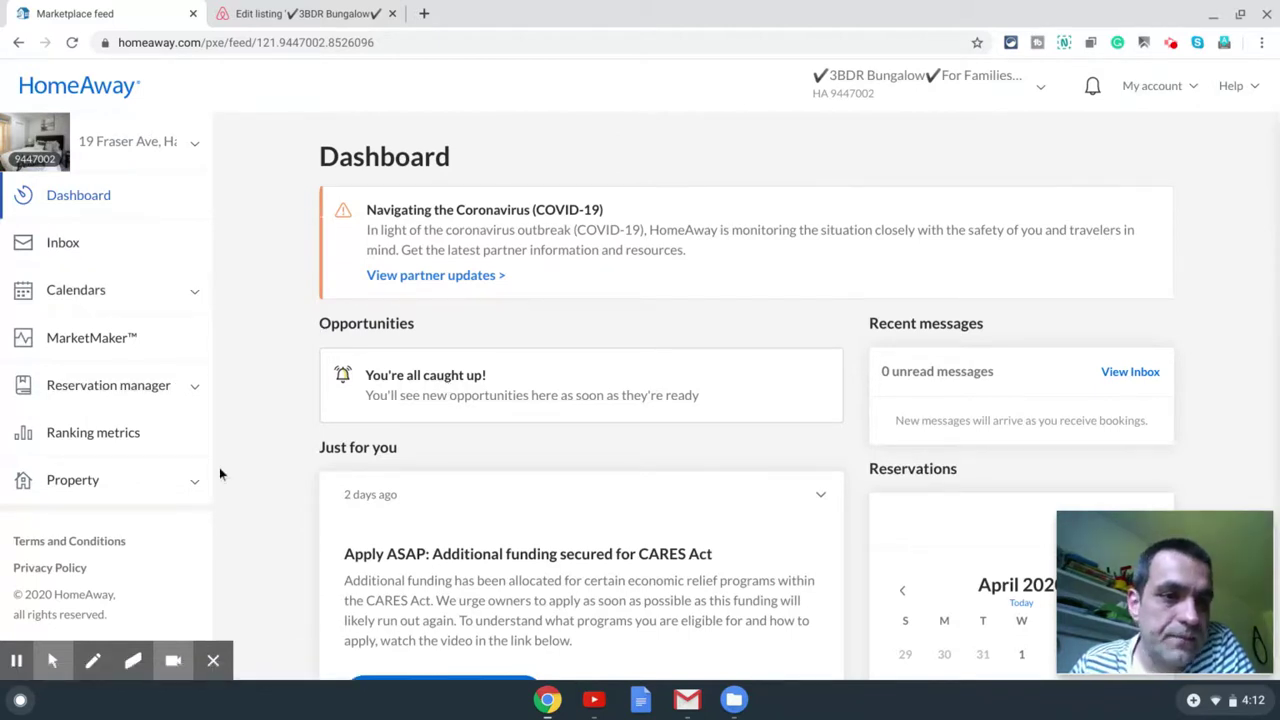
Step: Open the property editor from the Property section of the sidebar
{"action": "left_click", "coordinate": [196, 482]}
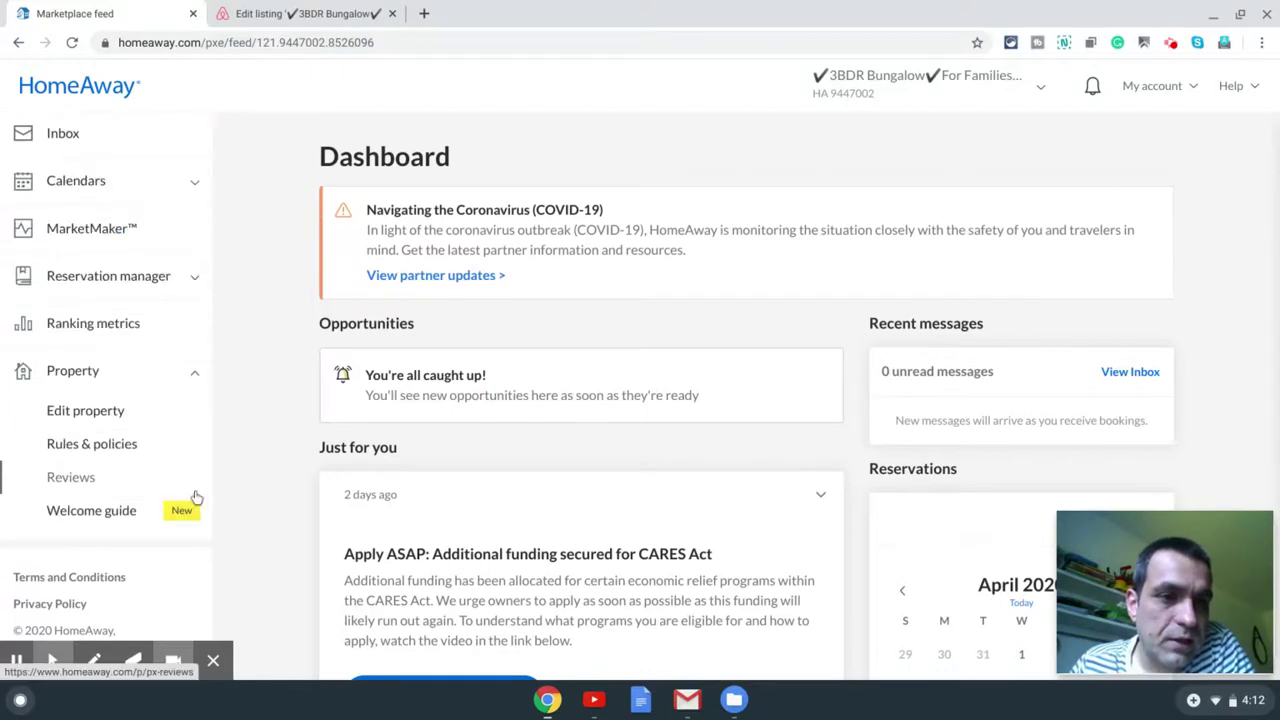
{"action": "left_click", "coordinate": [84, 416]}
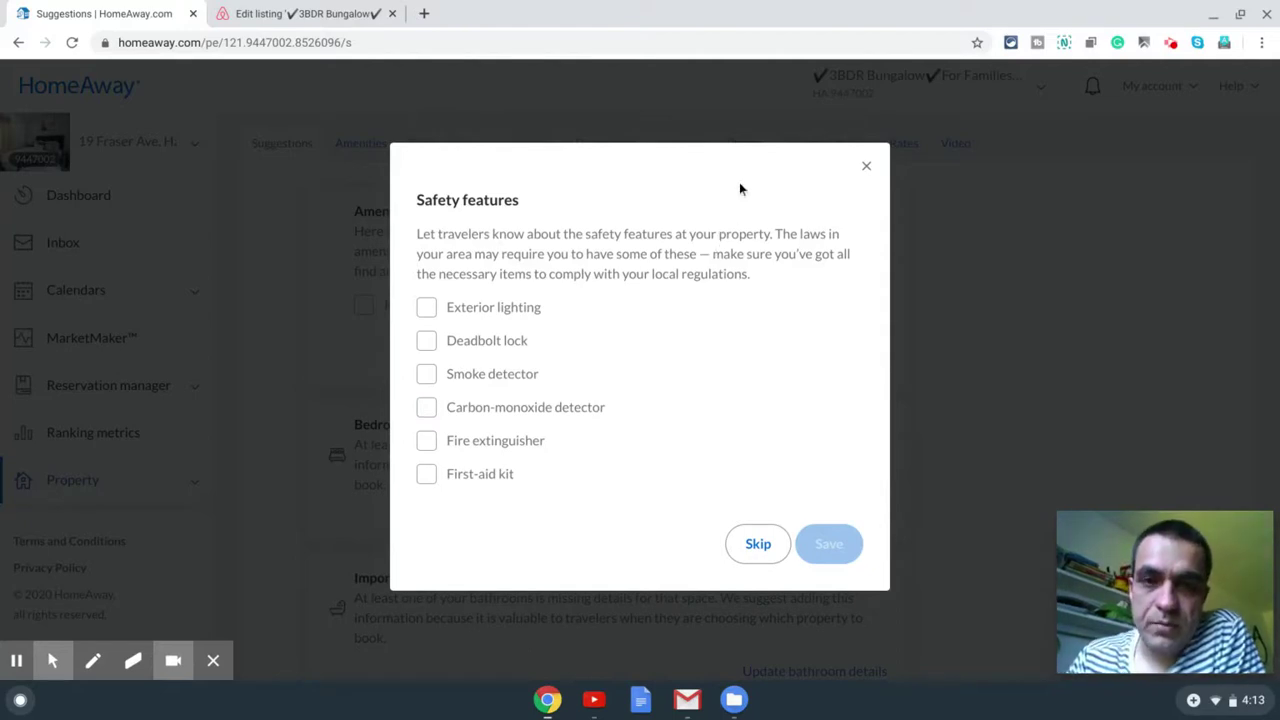
Step: Tick exterior lighting, deadbolt lock, smoke and carbon-monoxide detectors, fire extinguisher and first-aid kit
{"action": "left_click", "coordinate": [505, 318]}
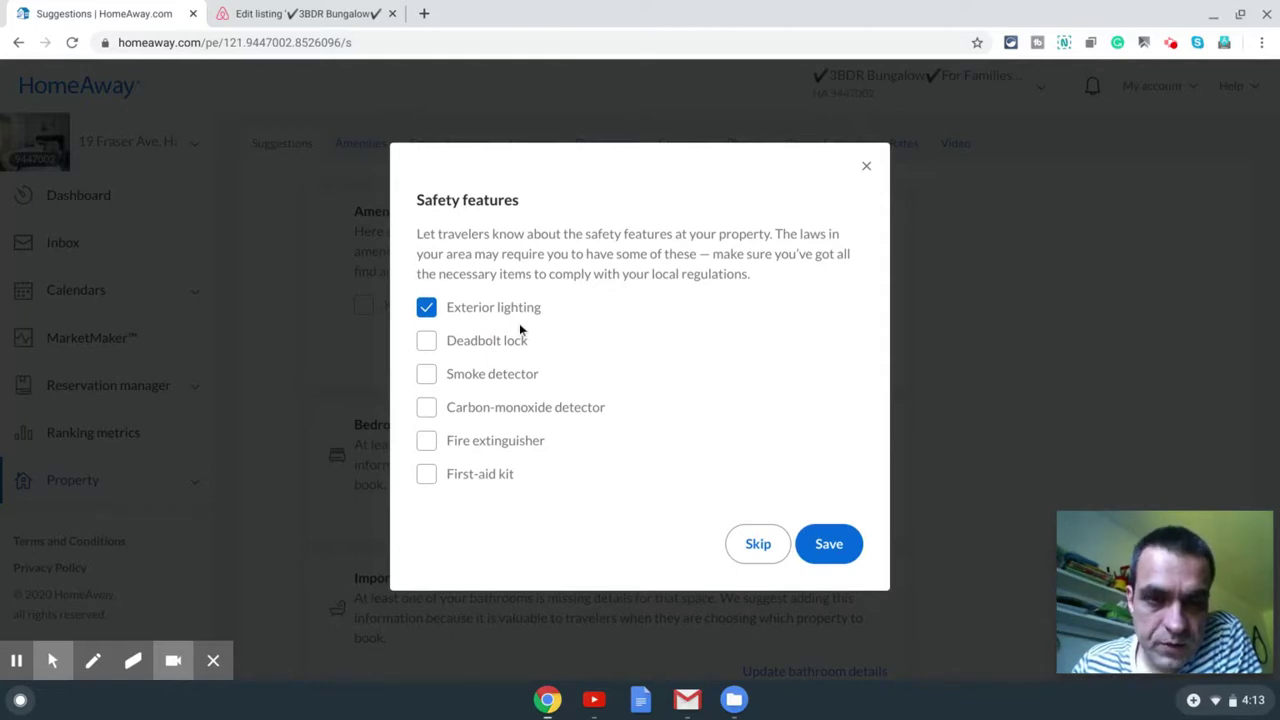
{"action": "left_click", "coordinate": [489, 344]}
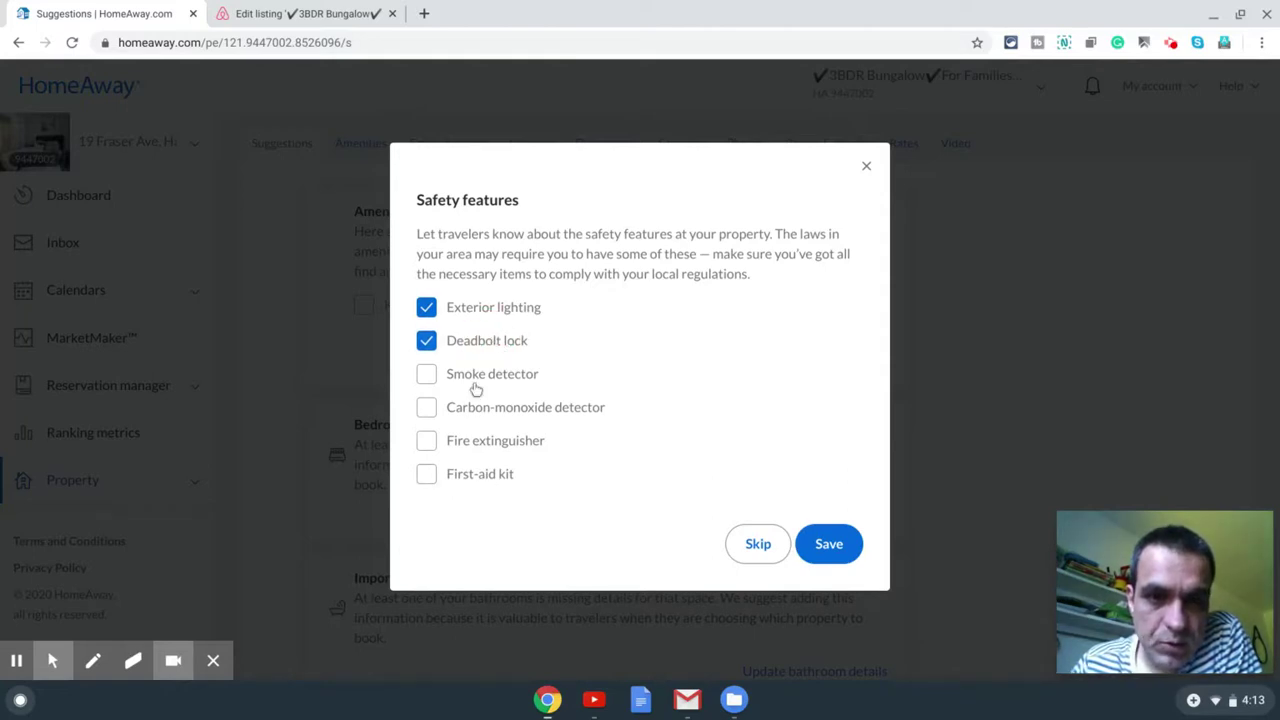
{"action": "left_click", "coordinate": [476, 378]}
{"action": "left_click", "coordinate": [502, 512]}
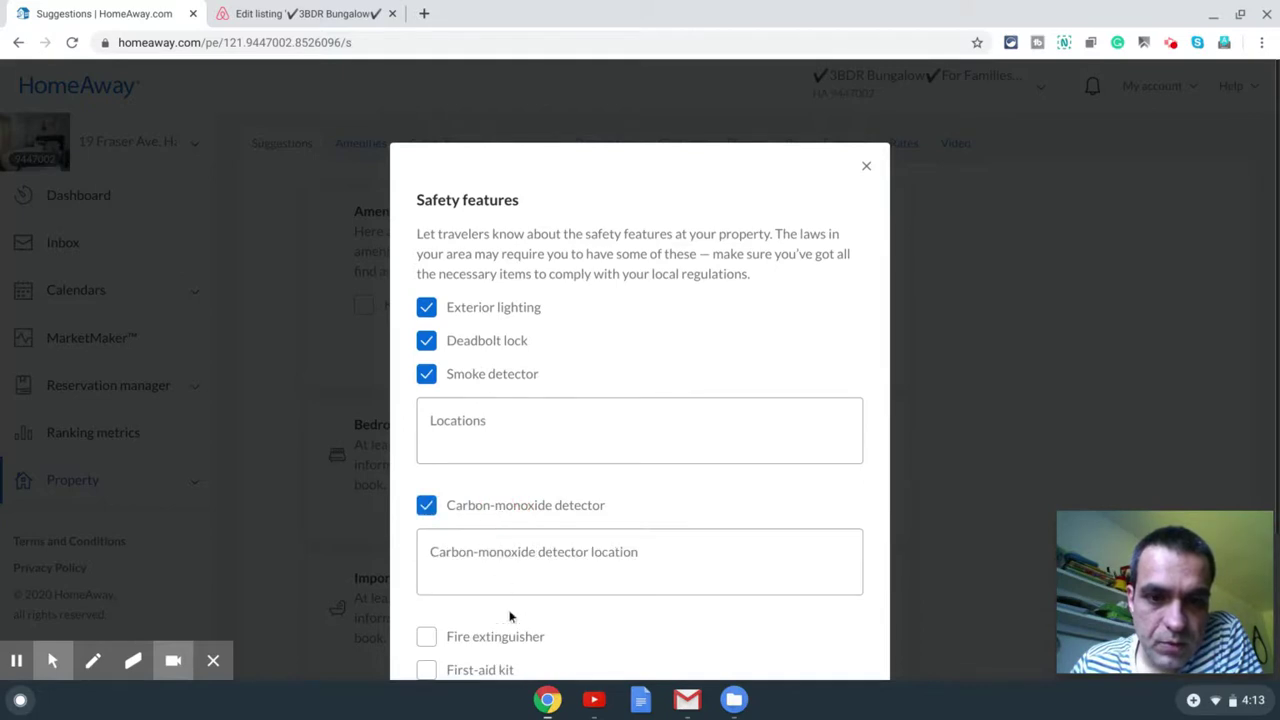
{"action": "left_click", "coordinate": [508, 637]}
{"action": "scroll", "coordinate": [548, 583], "scroll_direction": "down", "scroll_amount": 2}
{"action": "left_click", "coordinate": [493, 612]}
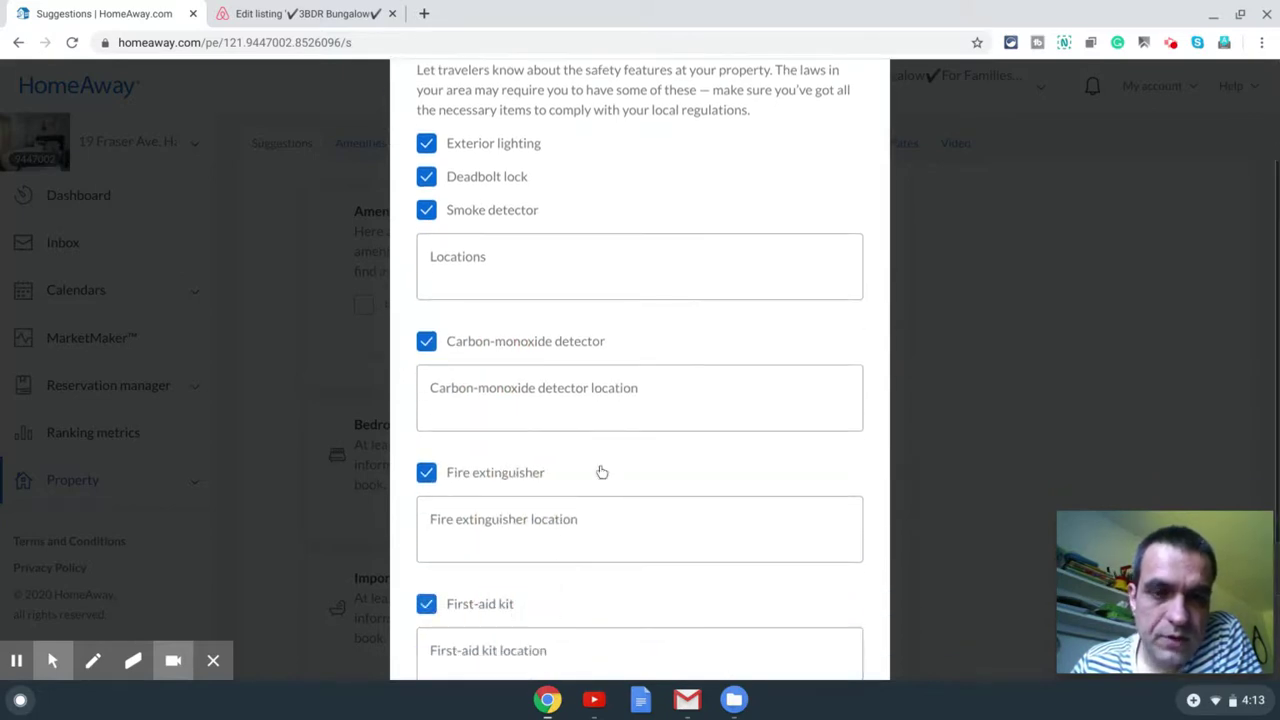
{"action": "scroll", "coordinate": [594, 268], "scroll_direction": "down", "scroll_amount": 1}
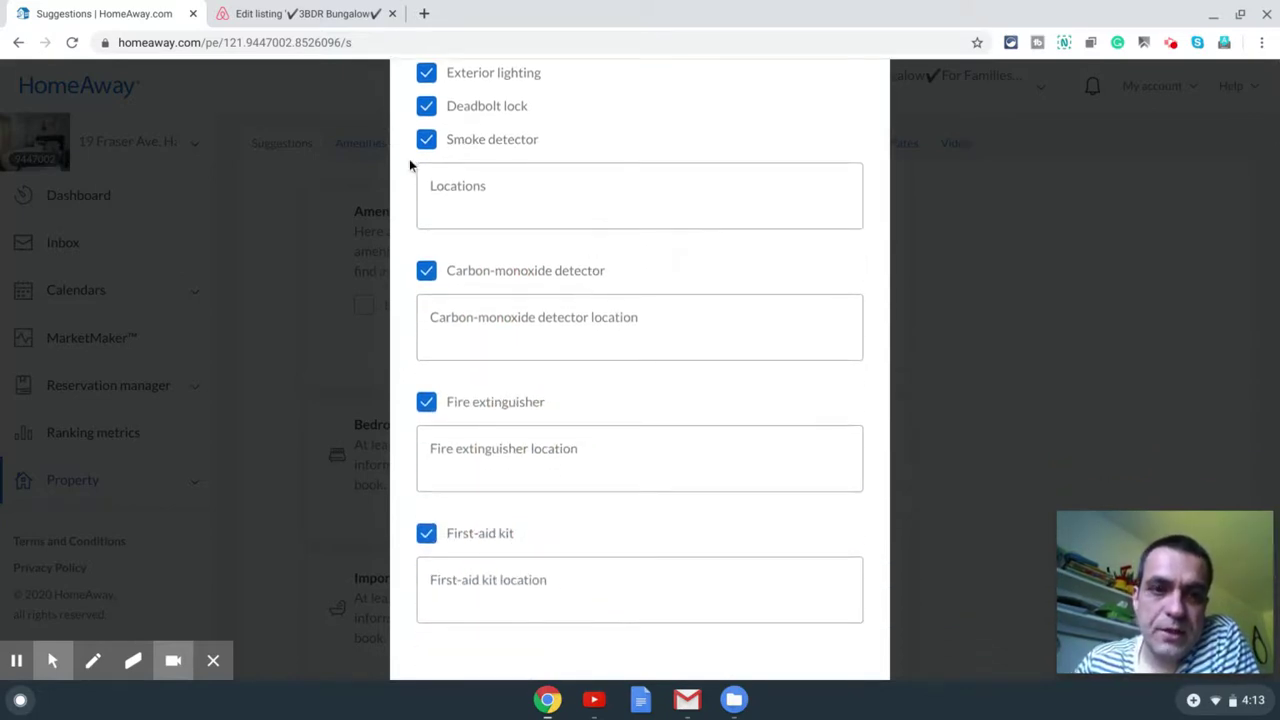
{"action": "scroll", "coordinate": [540, 188], "scroll_direction": "up", "scroll_amount": 1}
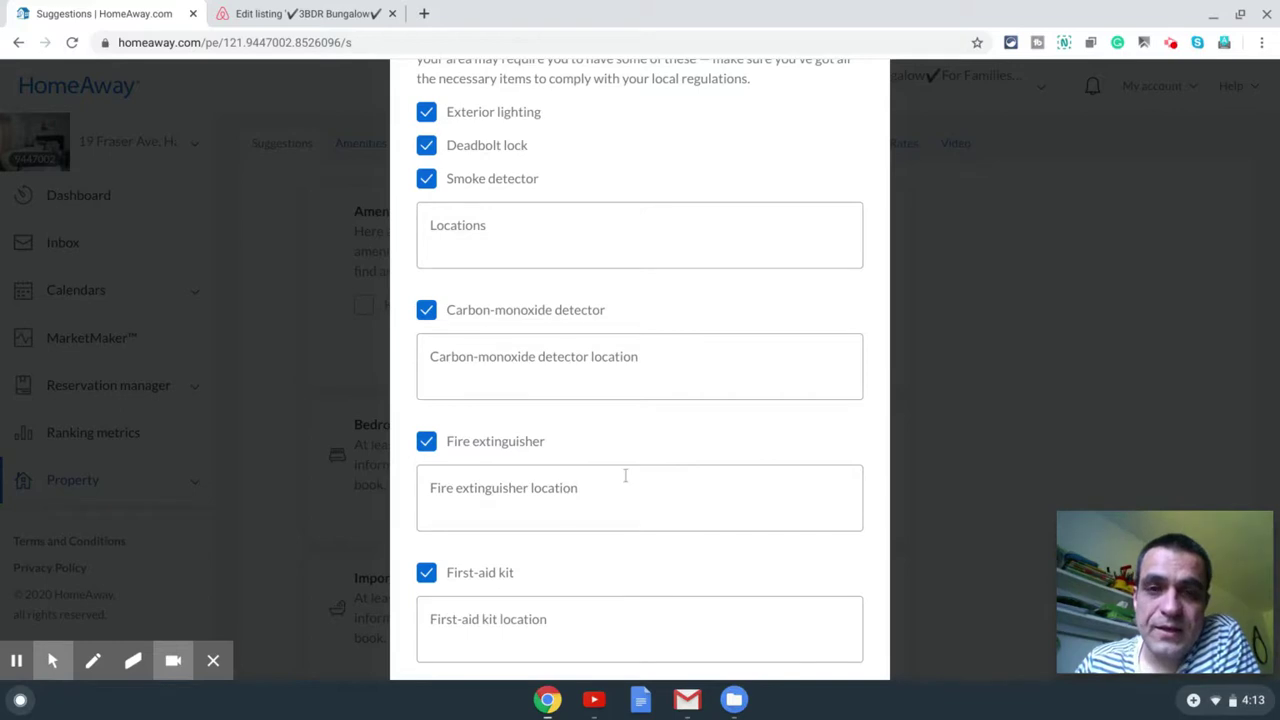
Step: Save the safety features and bring up the emergency exit route instructions box
{"action": "left_click", "coordinate": [516, 223]}
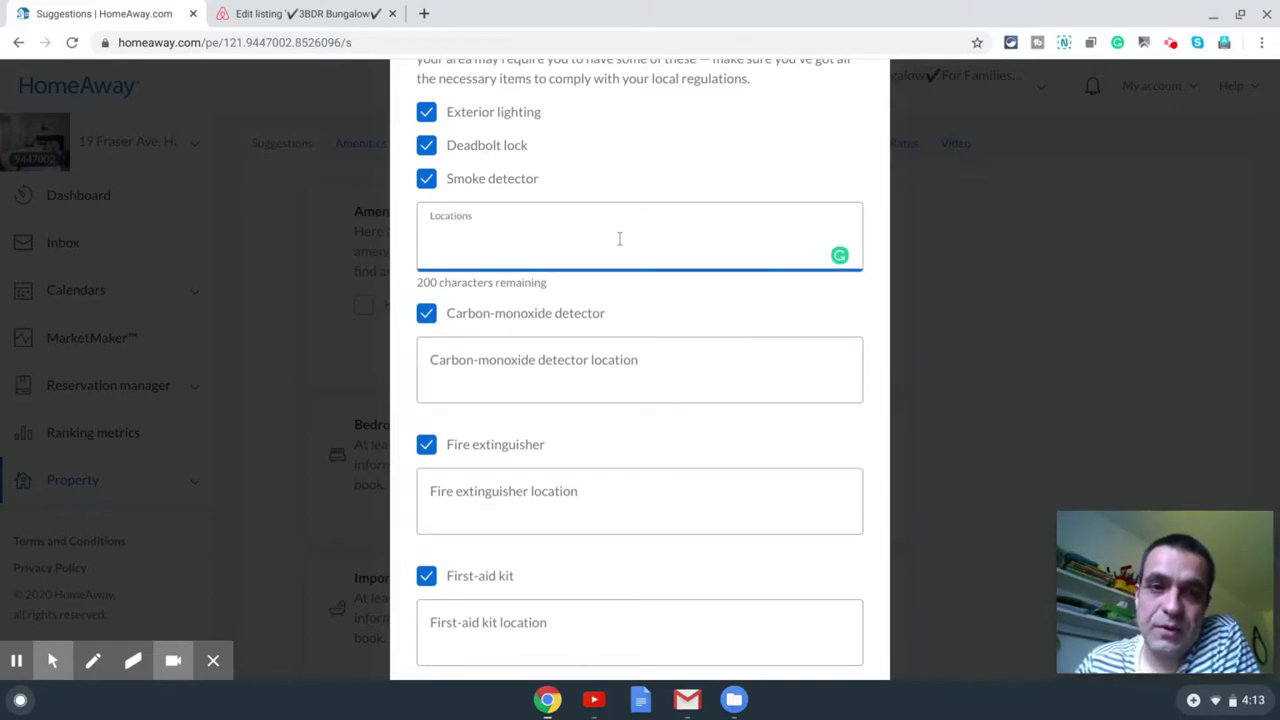
{"action": "scroll", "coordinate": [726, 243], "scroll_direction": "up", "scroll_amount": 1}
{"action": "scroll", "coordinate": [711, 283], "scroll_direction": "down", "scroll_amount": 3}
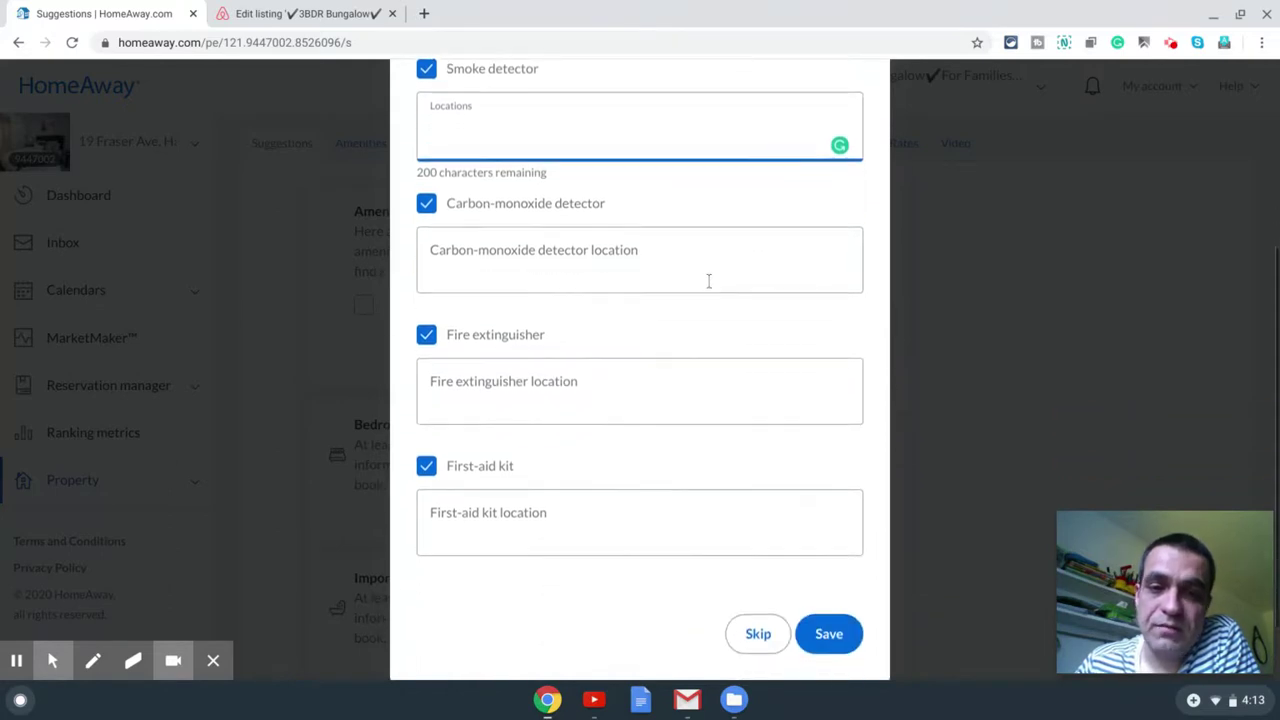
{"action": "scroll", "coordinate": [714, 598], "scroll_direction": "down", "scroll_amount": 1}
{"action": "scroll", "coordinate": [591, 474], "scroll_direction": "up", "scroll_amount": 2}
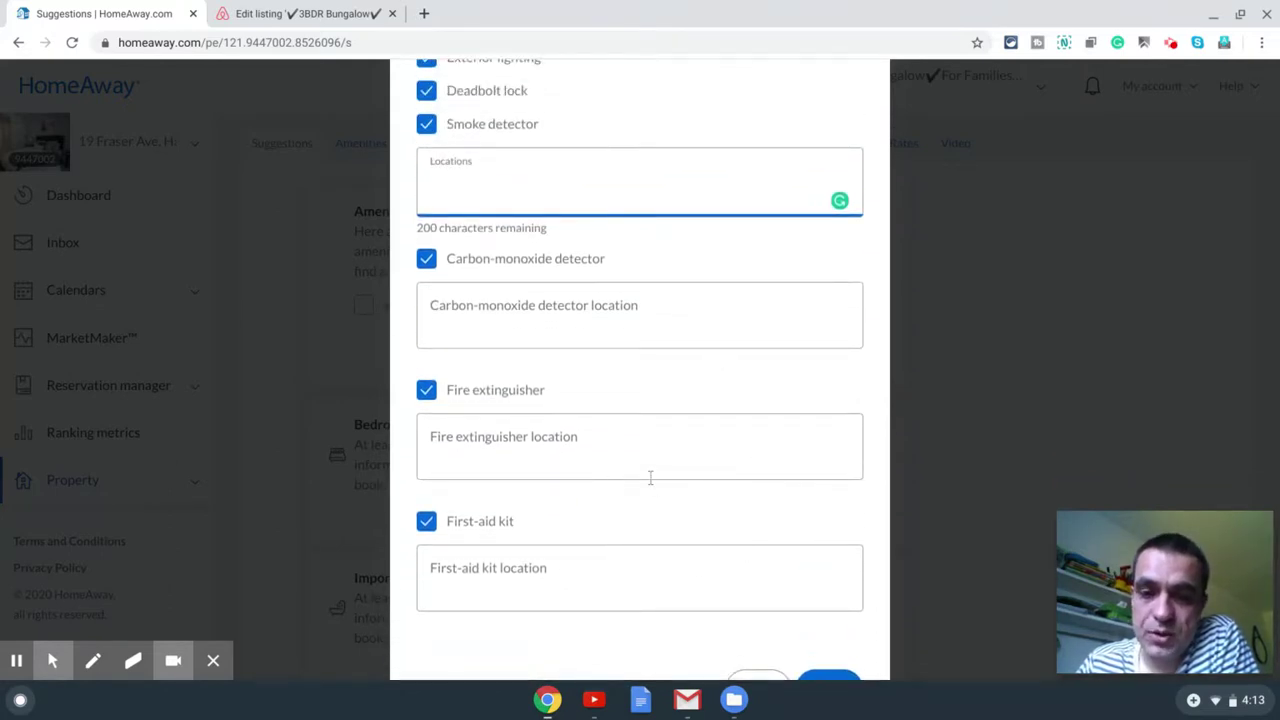
{"action": "scroll", "coordinate": [650, 478], "scroll_direction": "down", "scroll_amount": 3}
{"action": "left_click", "coordinate": [828, 553]}
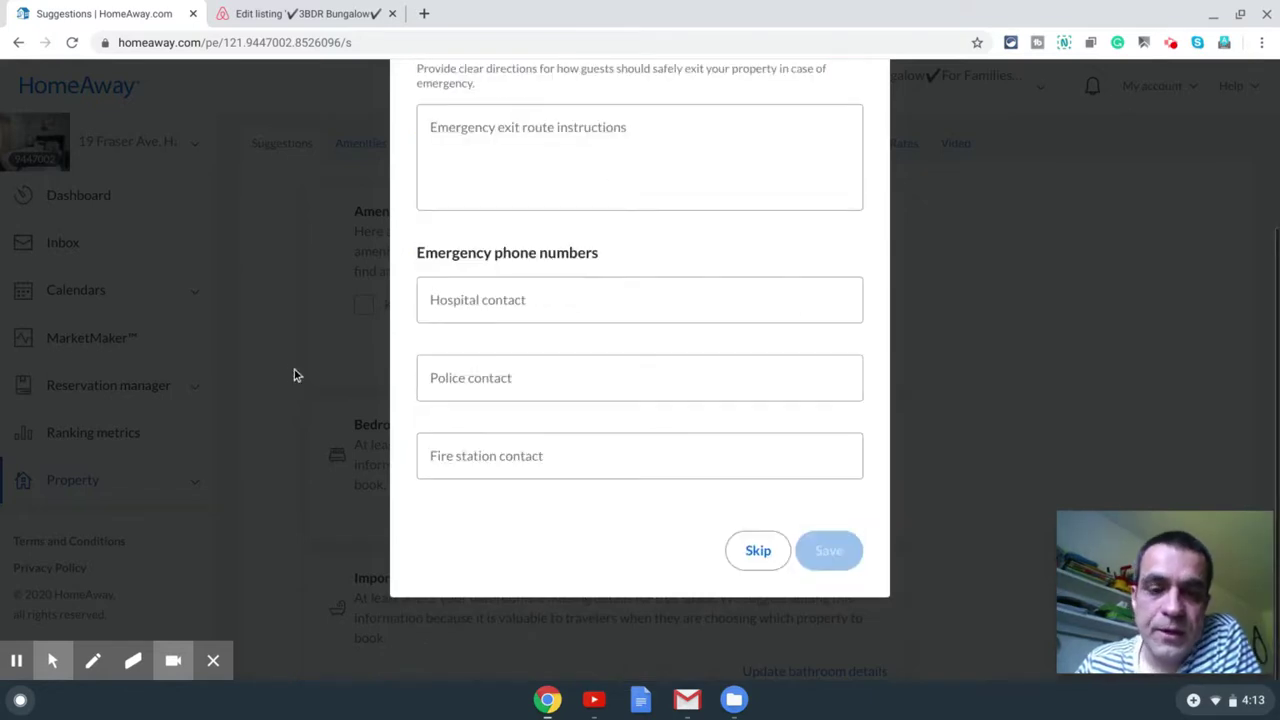
{"action": "scroll", "coordinate": [468, 380], "scroll_direction": "up", "scroll_amount": 3}
{"action": "left_click", "coordinate": [533, 394]}
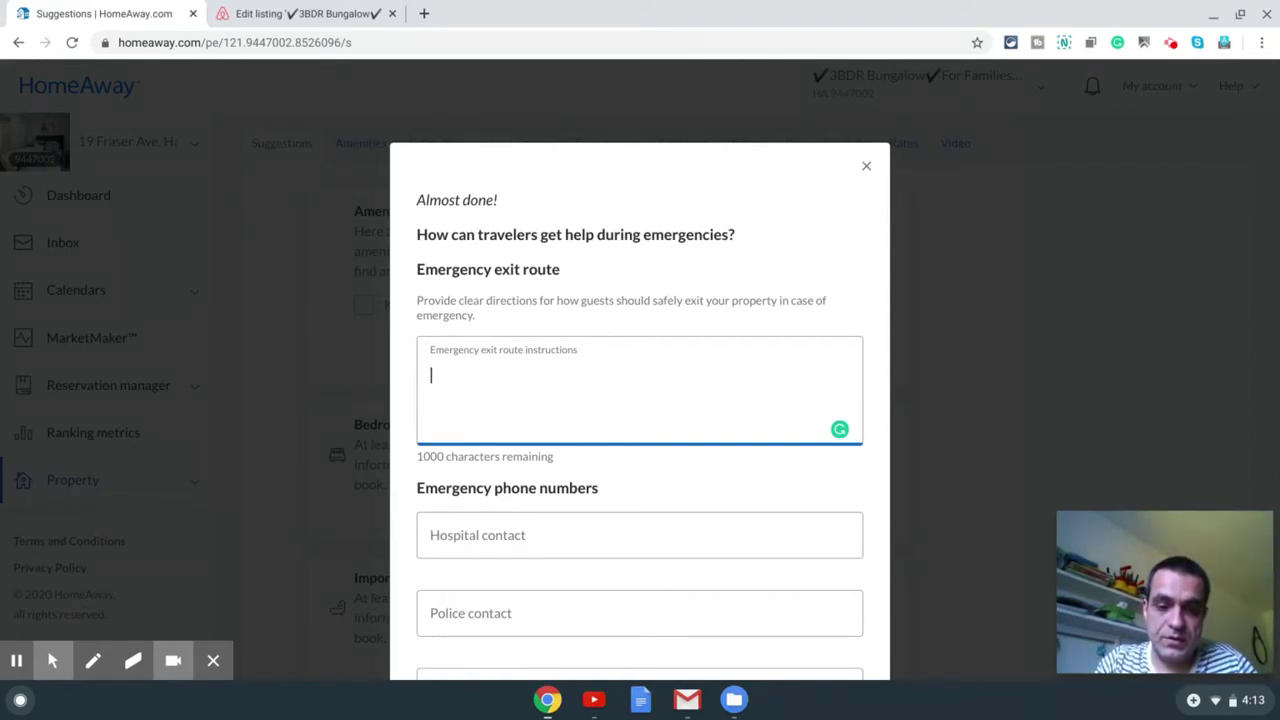
Step: Enter exit route 'Exit through front door to the street level', 911 for hospital, police, fire, and save
{"action": "type", "text": "Exit "}
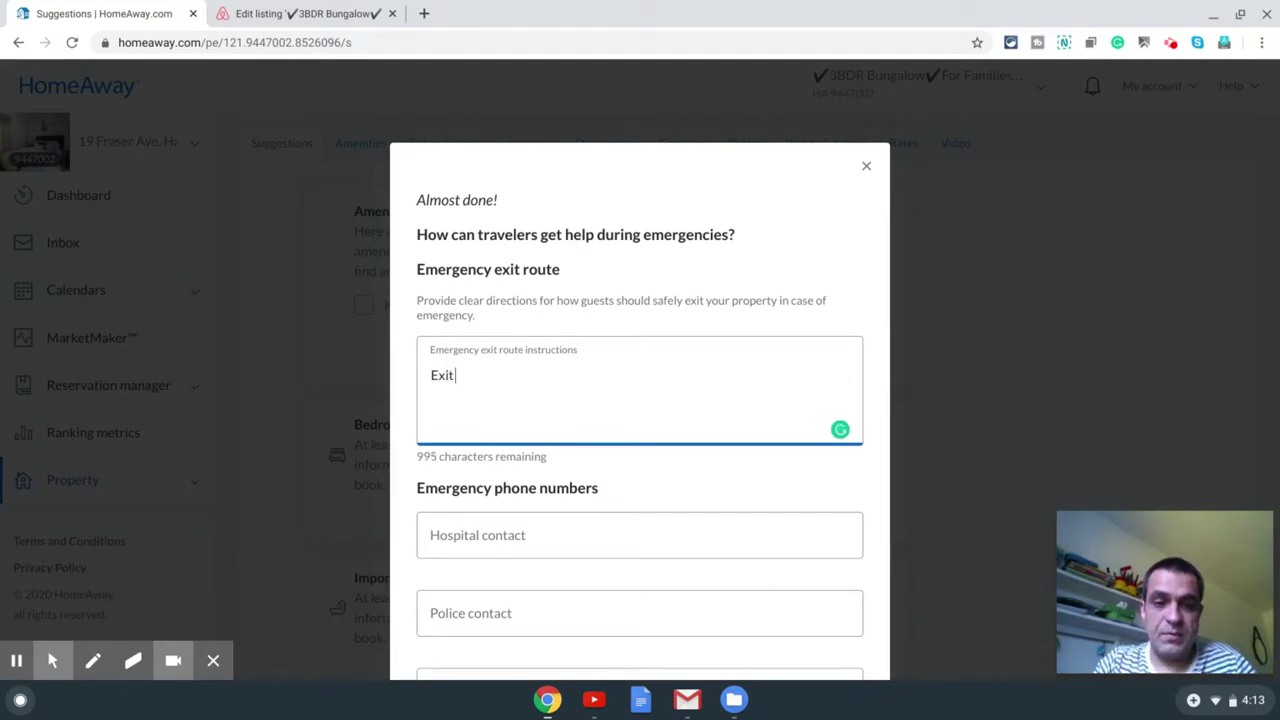
{"action": "type", "text": "th"}
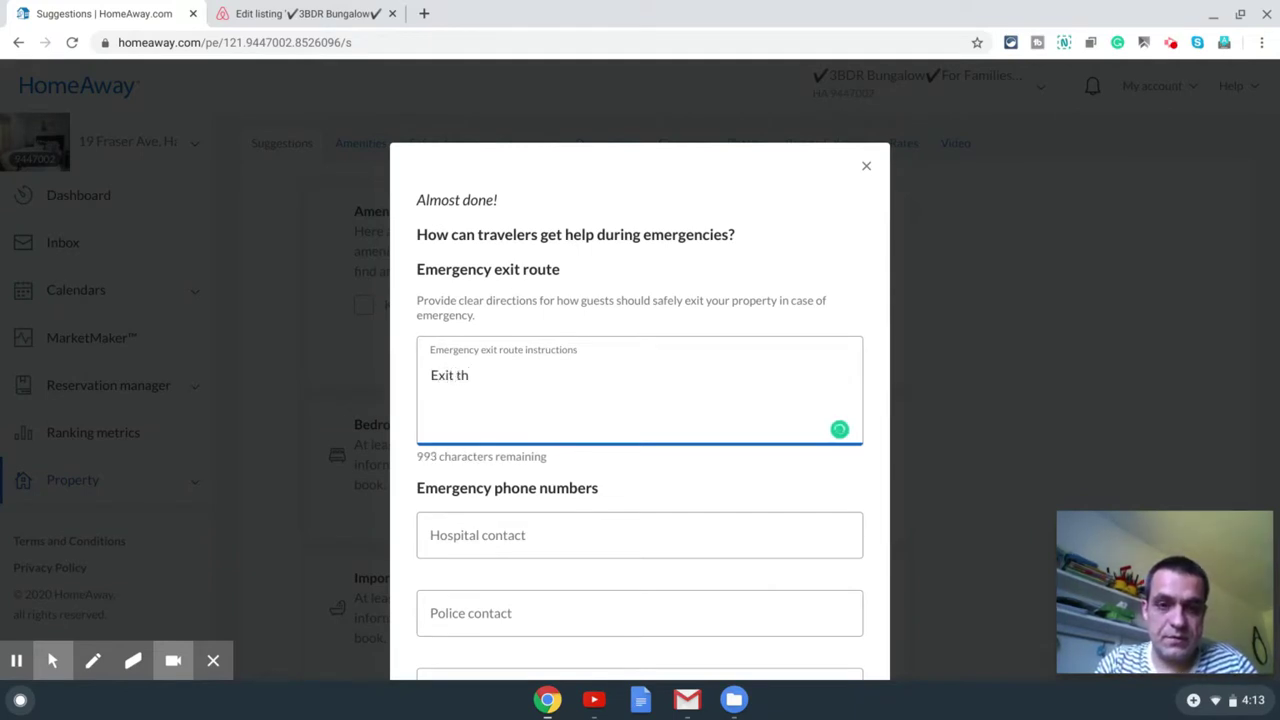
{"action": "type", "text": "rough "}
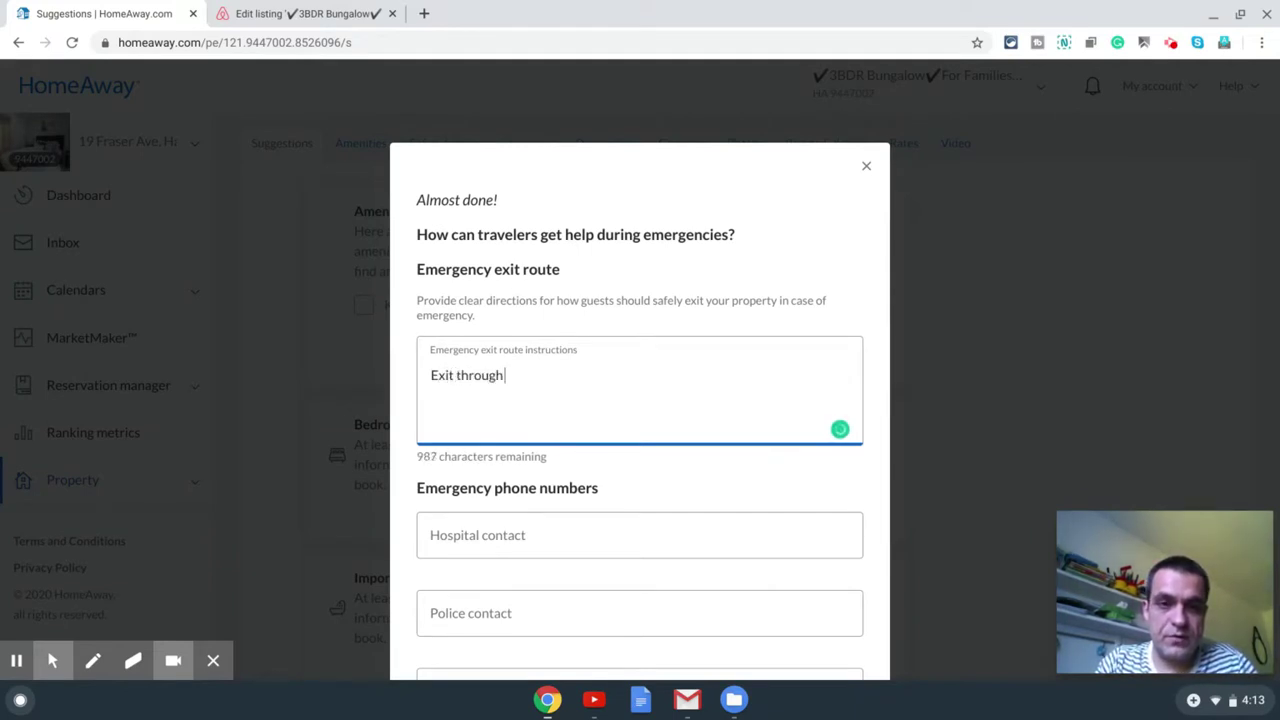
{"action": "type", "text": "front do"}
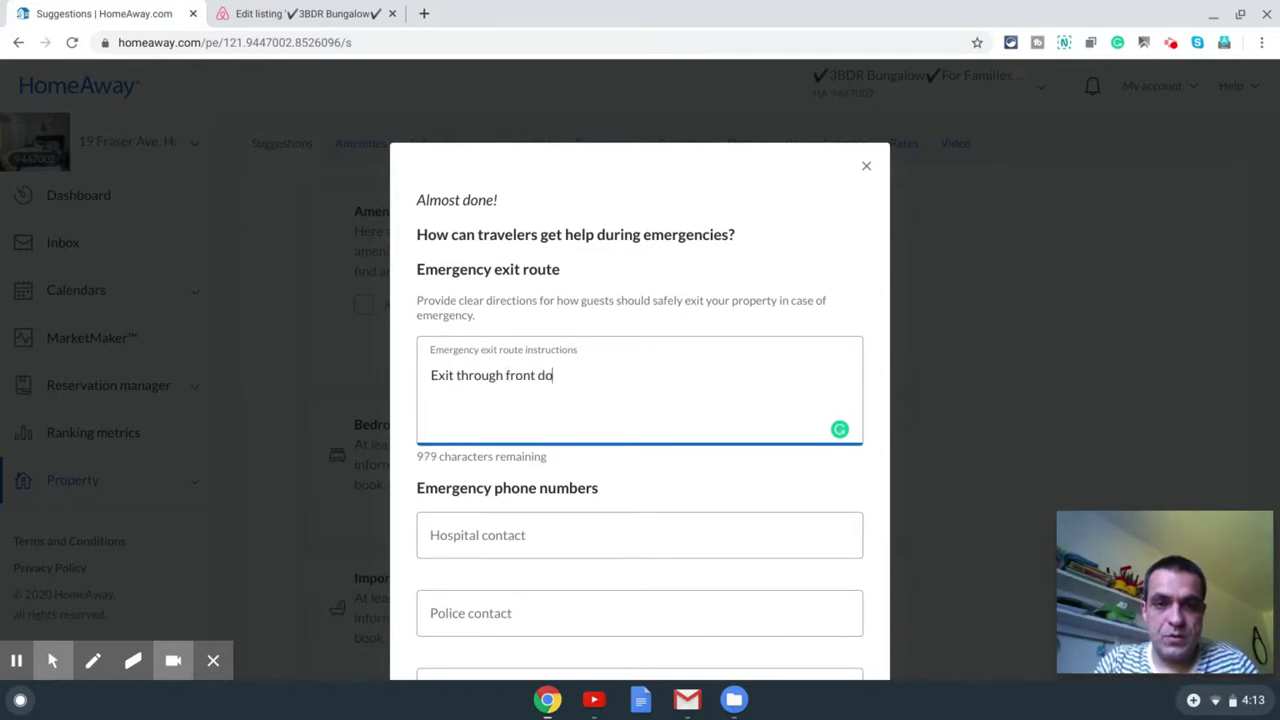
{"action": "type", "text": "or to th"}
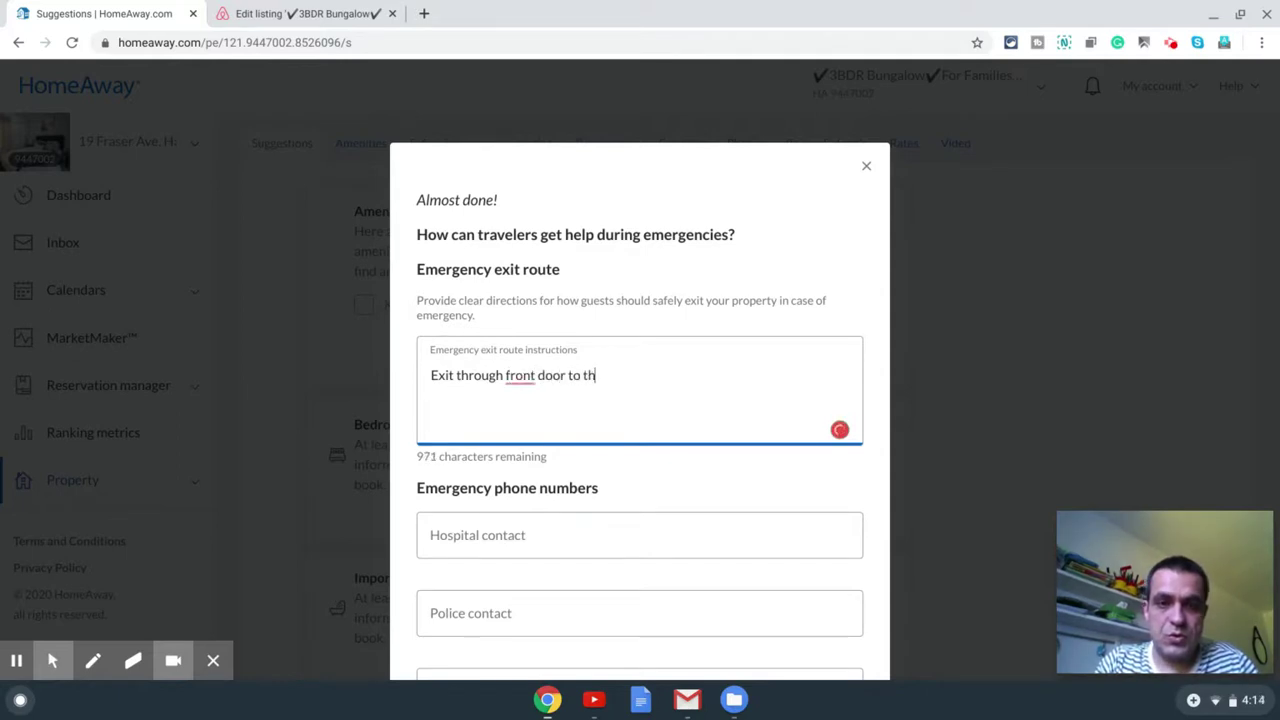
{"action": "type", "text": "e street level"}
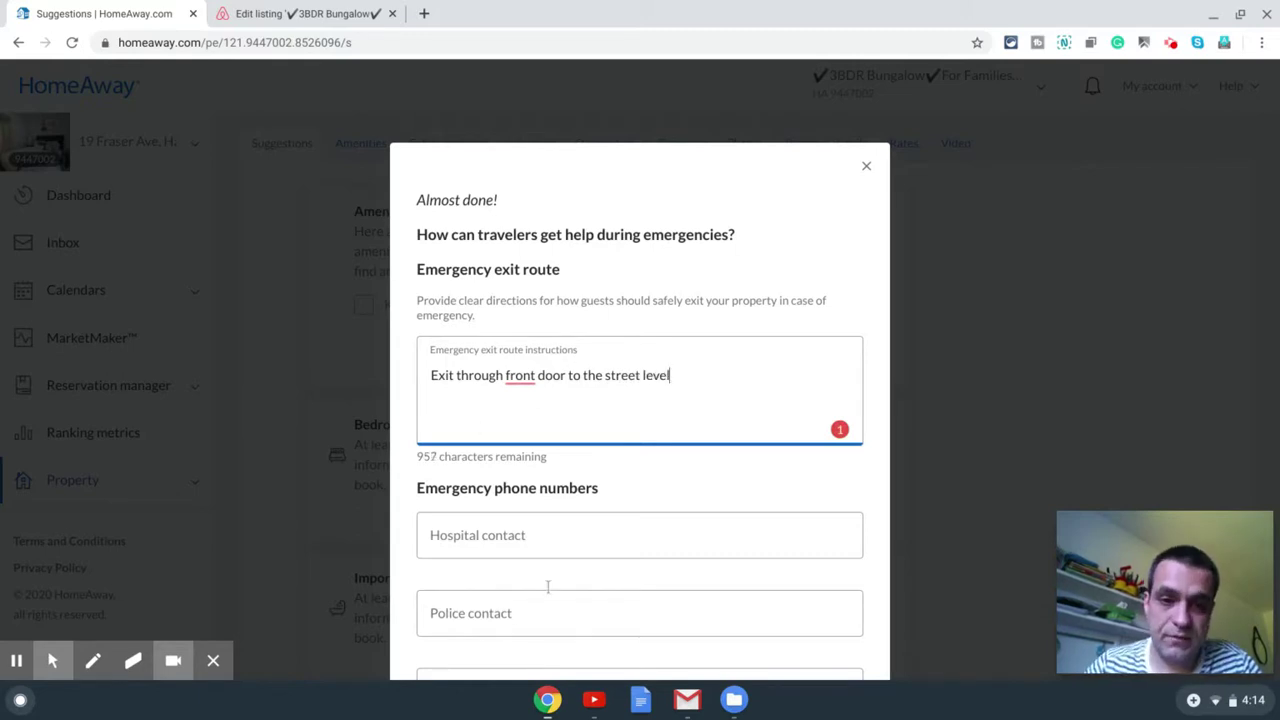
{"action": "left_click", "coordinate": [585, 544]}
{"action": "type", "text": "911"}
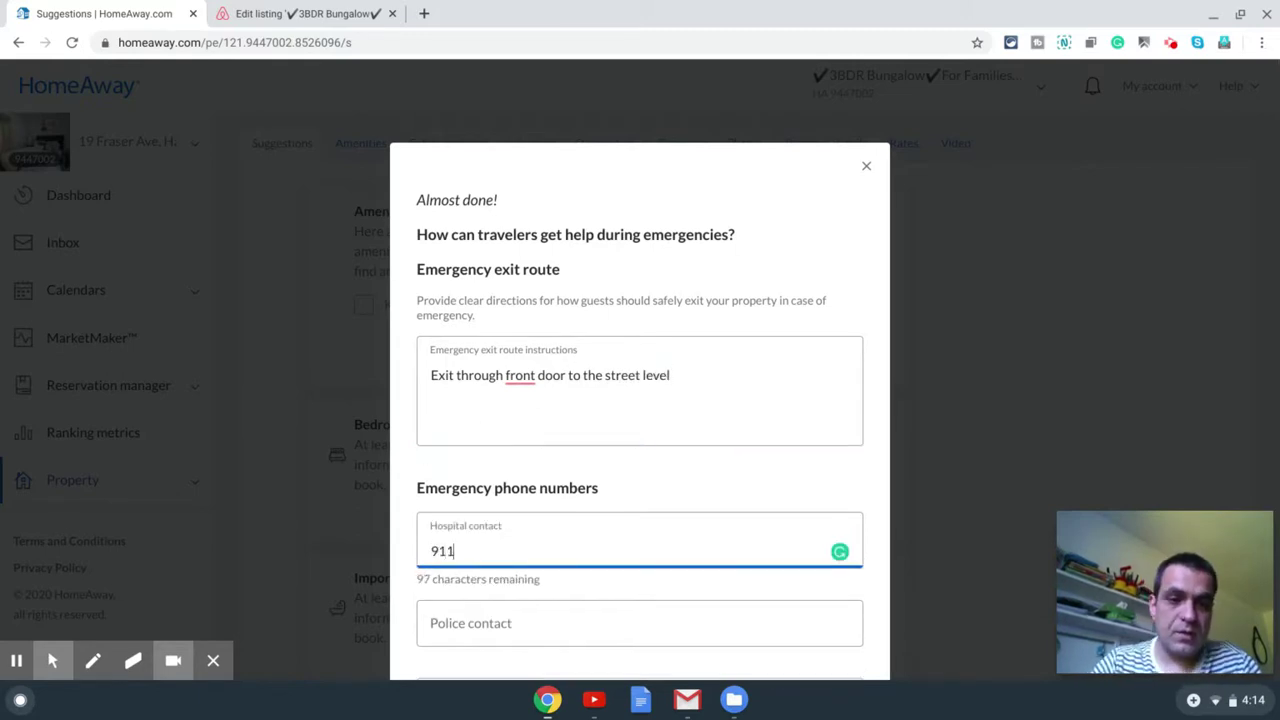
{"action": "key", "text": "Tab"}
{"action": "scroll", "coordinate": [672, 499], "scroll_direction": "down", "scroll_amount": 2}
{"action": "type", "text": "911"}
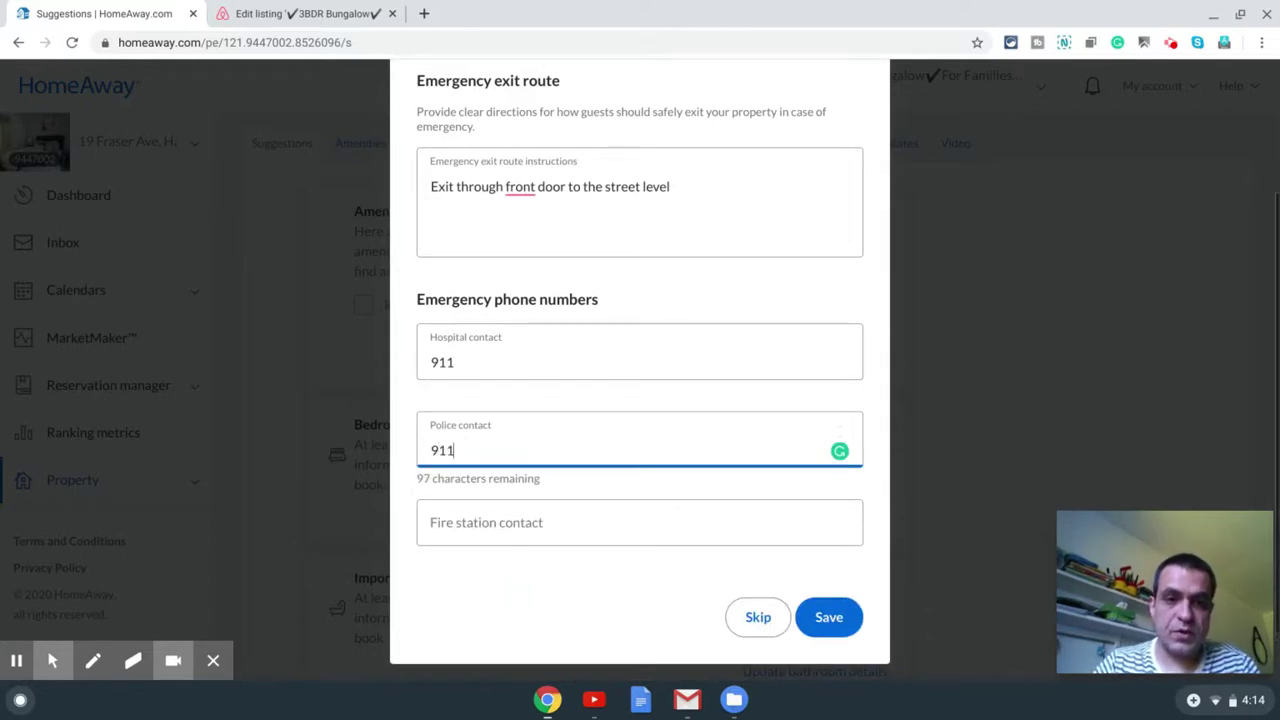
{"action": "key", "text": "Tab"}
{"action": "type", "text": "911"}
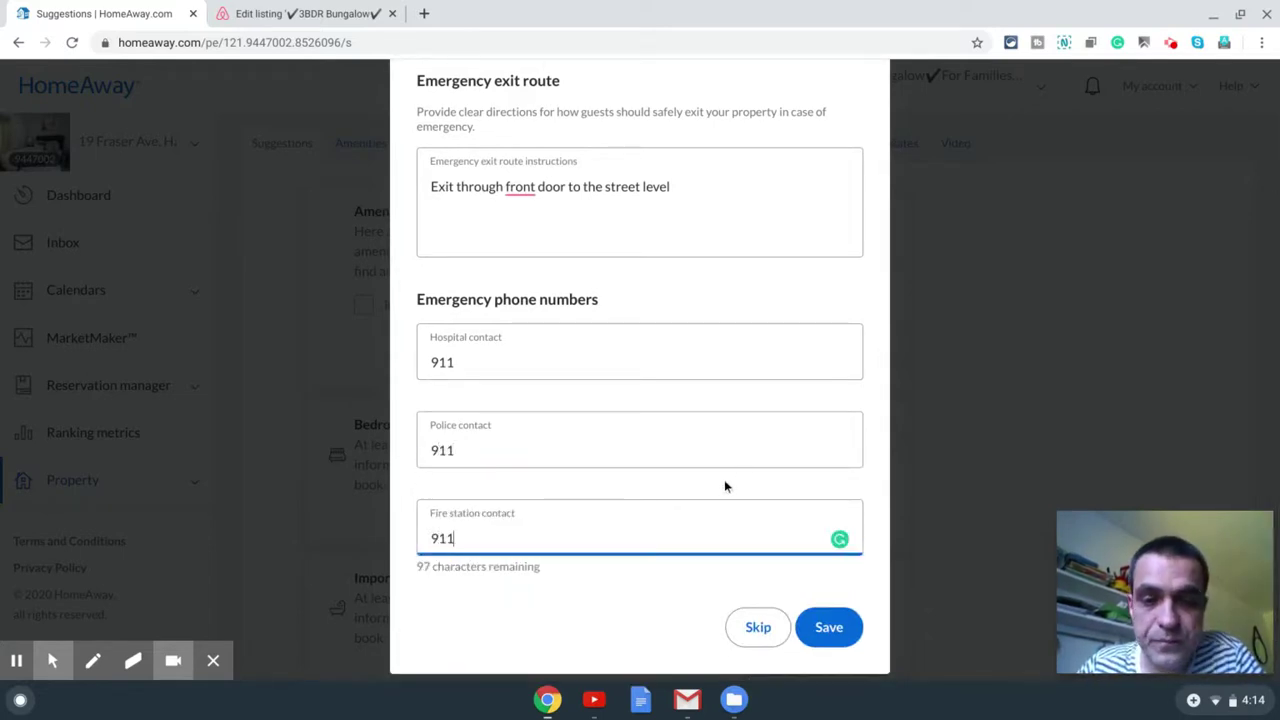
{"action": "scroll", "coordinate": [650, 552], "scroll_direction": "down", "scroll_amount": 1}
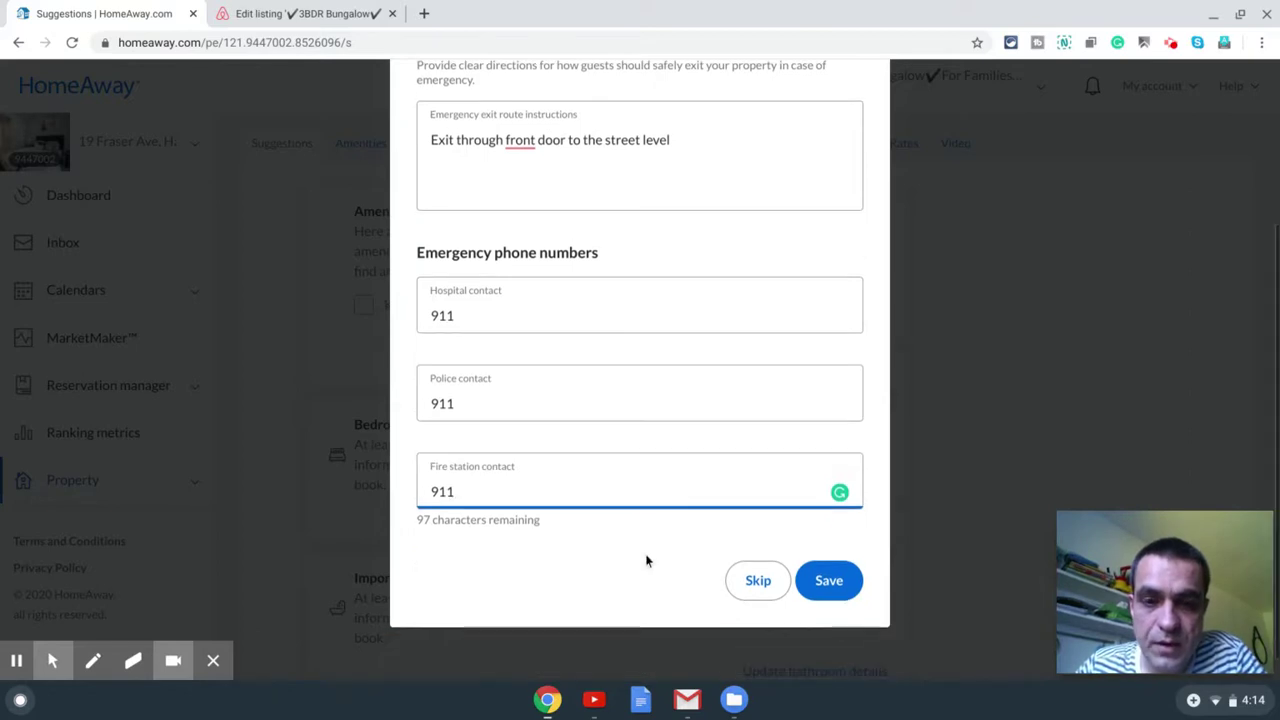
{"action": "left_click", "coordinate": [830, 577]}
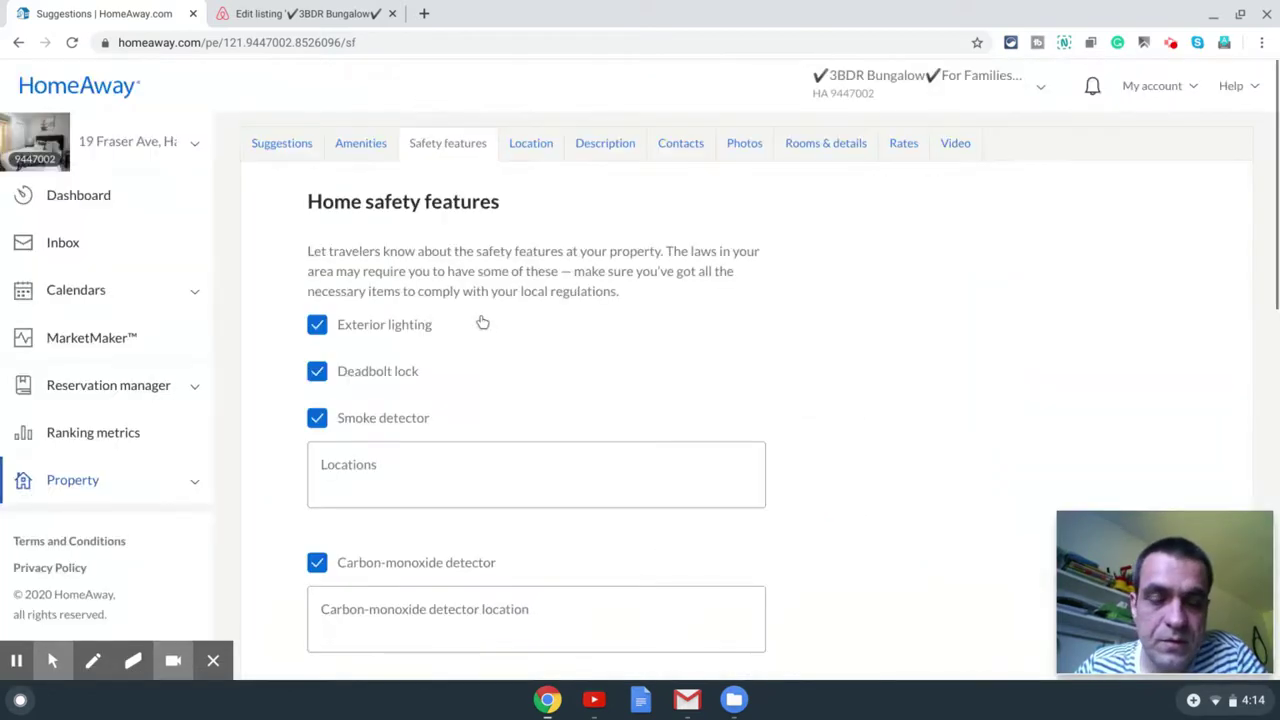
Step: Switch from the safety features to the listing's Amenities tab
{"action": "scroll", "coordinate": [557, 346], "scroll_direction": "down", "scroll_amount": 6}
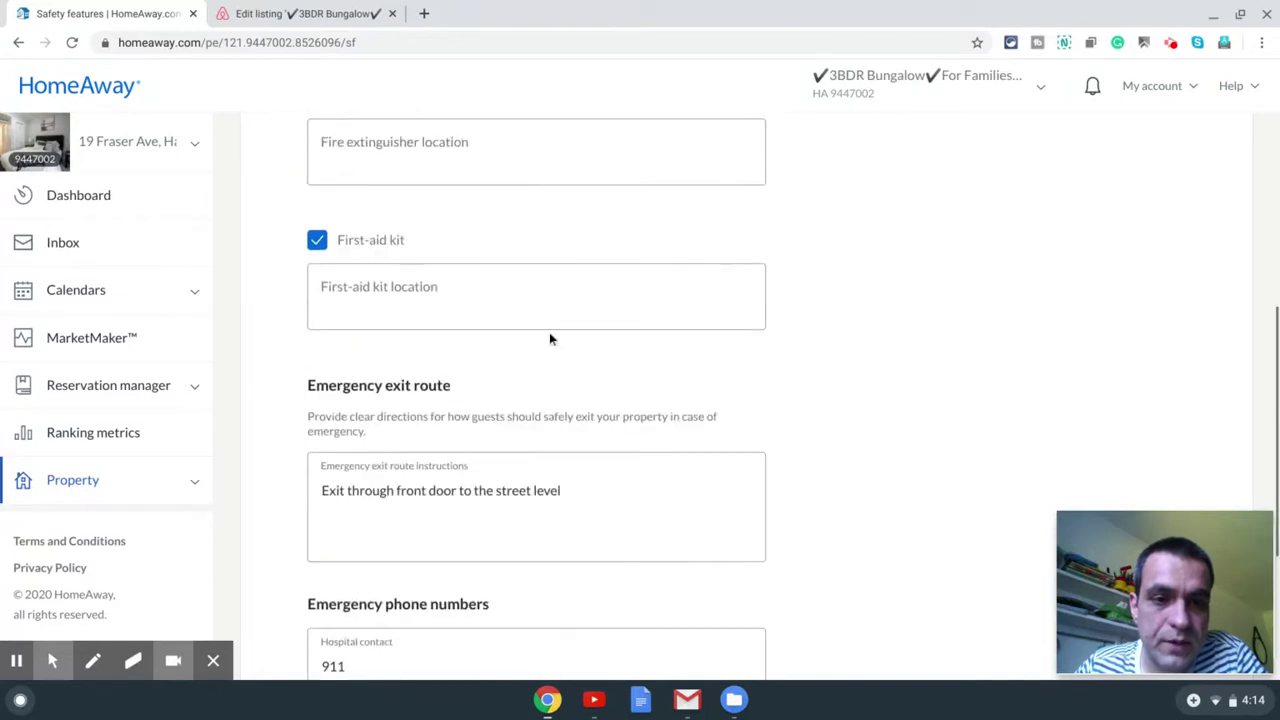
{"action": "scroll", "coordinate": [549, 339], "scroll_direction": "down", "scroll_amount": 3}
{"action": "scroll", "coordinate": [549, 336], "scroll_direction": "up", "scroll_amount": 9}
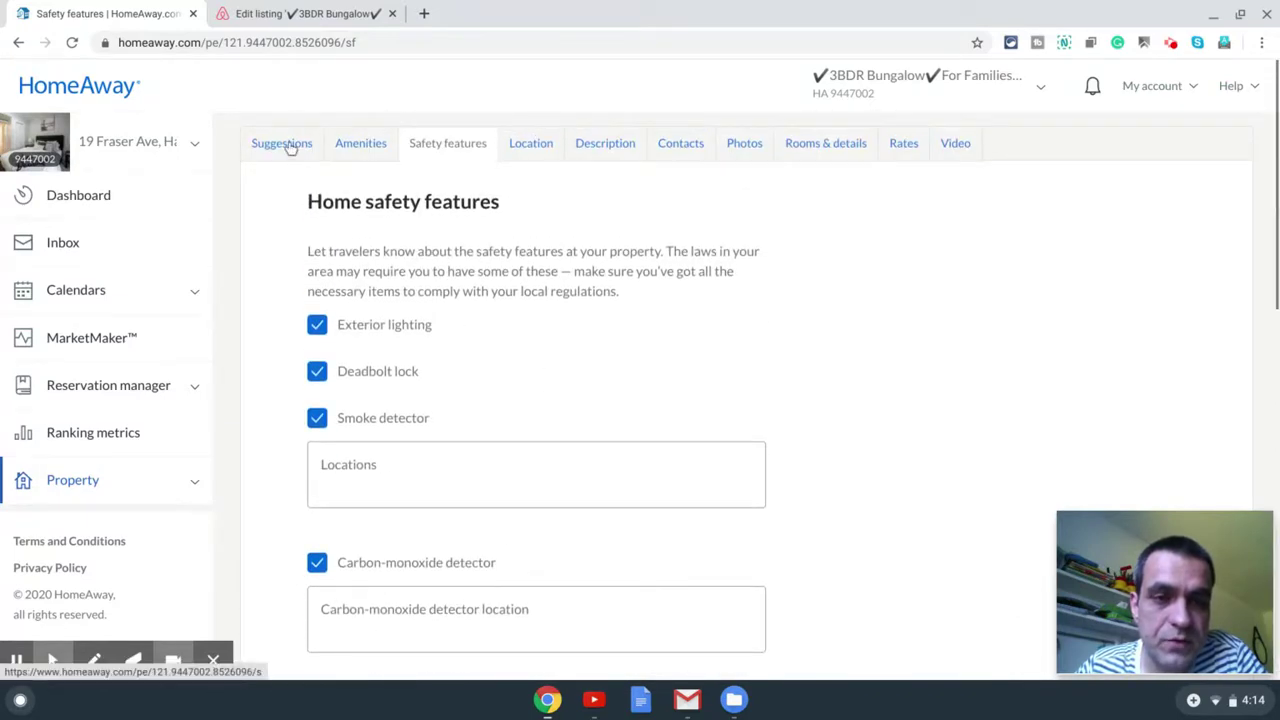
{"action": "left_click", "coordinate": [370, 150]}
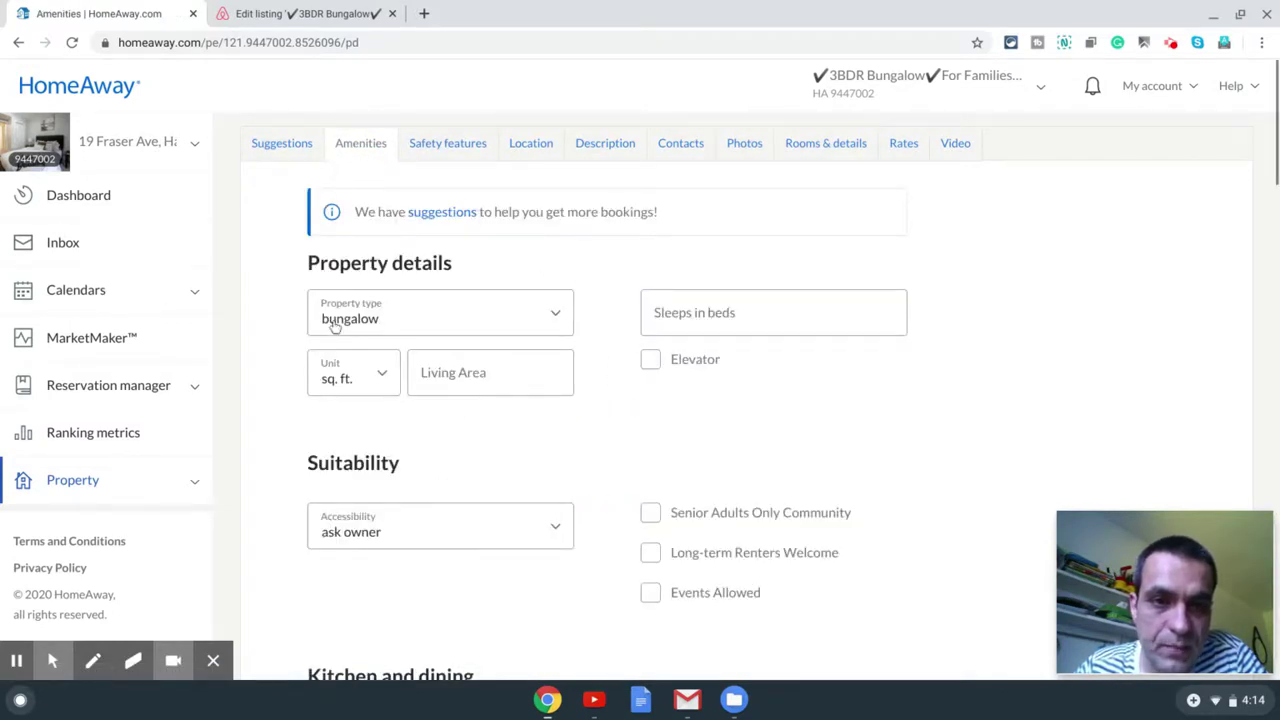
Step: Set sleeps in beds to 8 and tick Long-term Renters Welcome under Suitability
{"action": "left_click", "coordinate": [812, 330]}
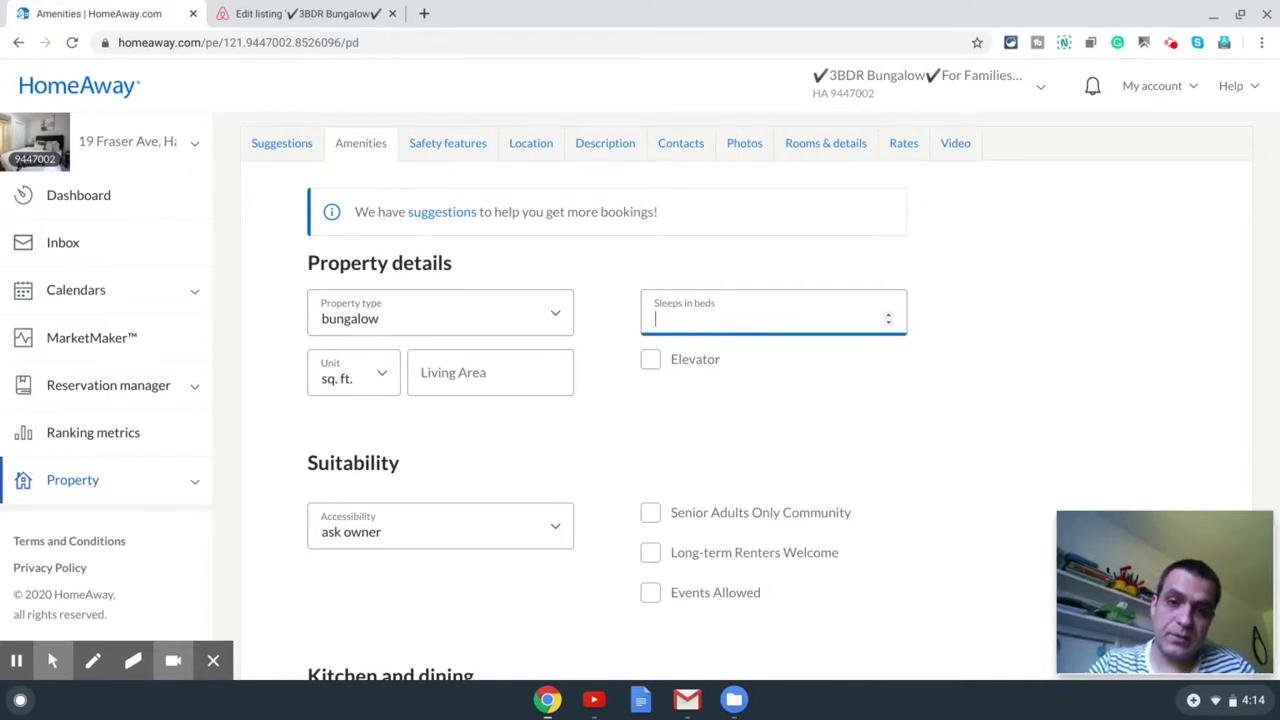
{"action": "type", "text": "8"}
{"action": "left_click", "coordinate": [538, 447]}
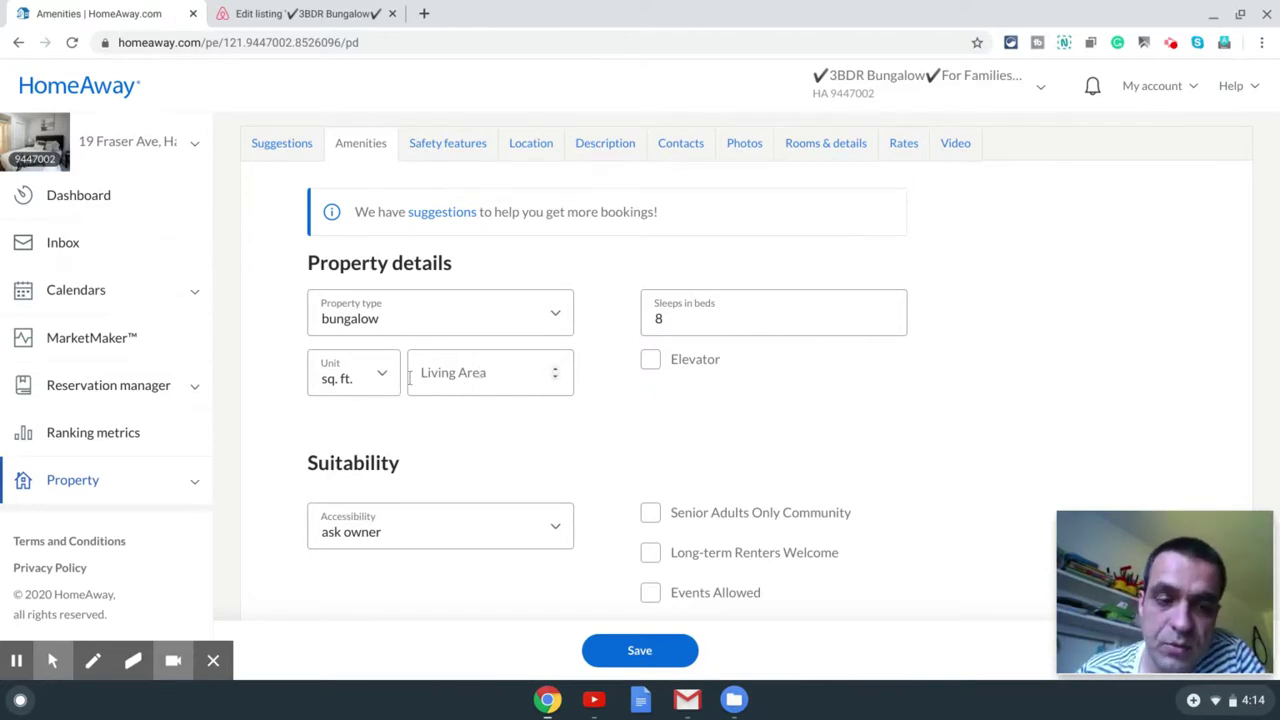
{"action": "scroll", "coordinate": [519, 449], "scroll_direction": "down", "scroll_amount": 2}
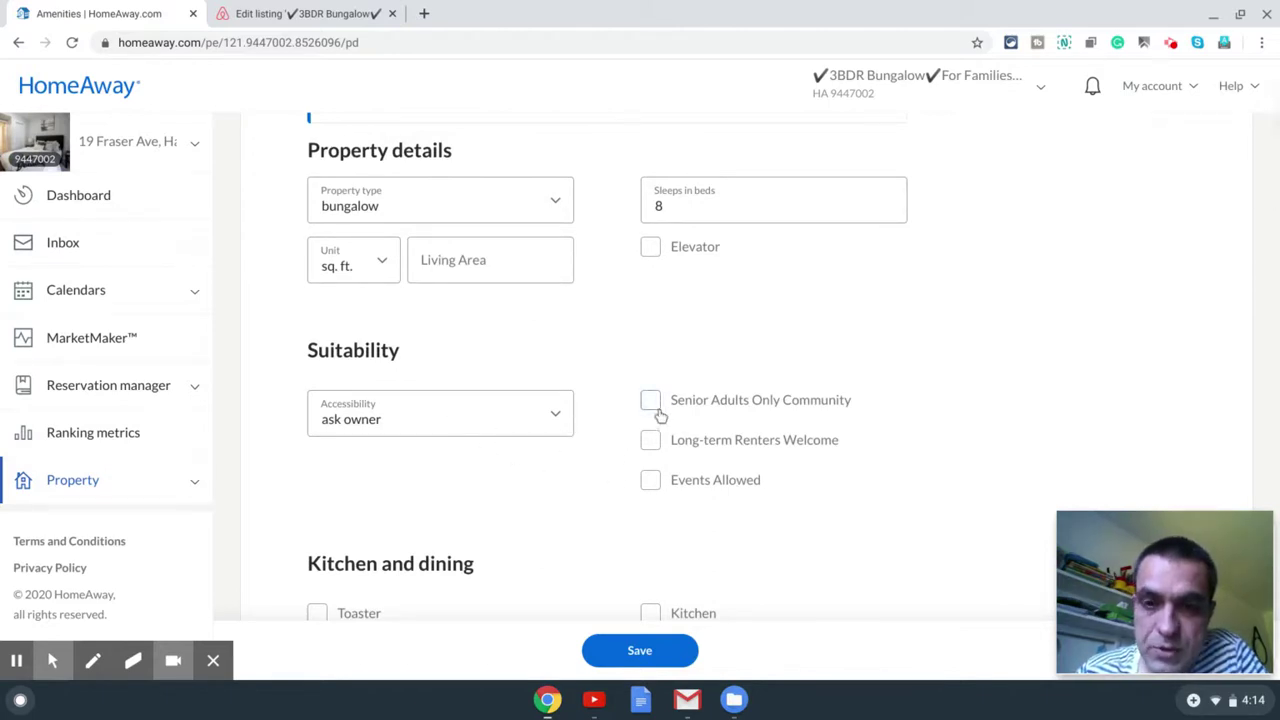
{"action": "left_click", "coordinate": [652, 446]}
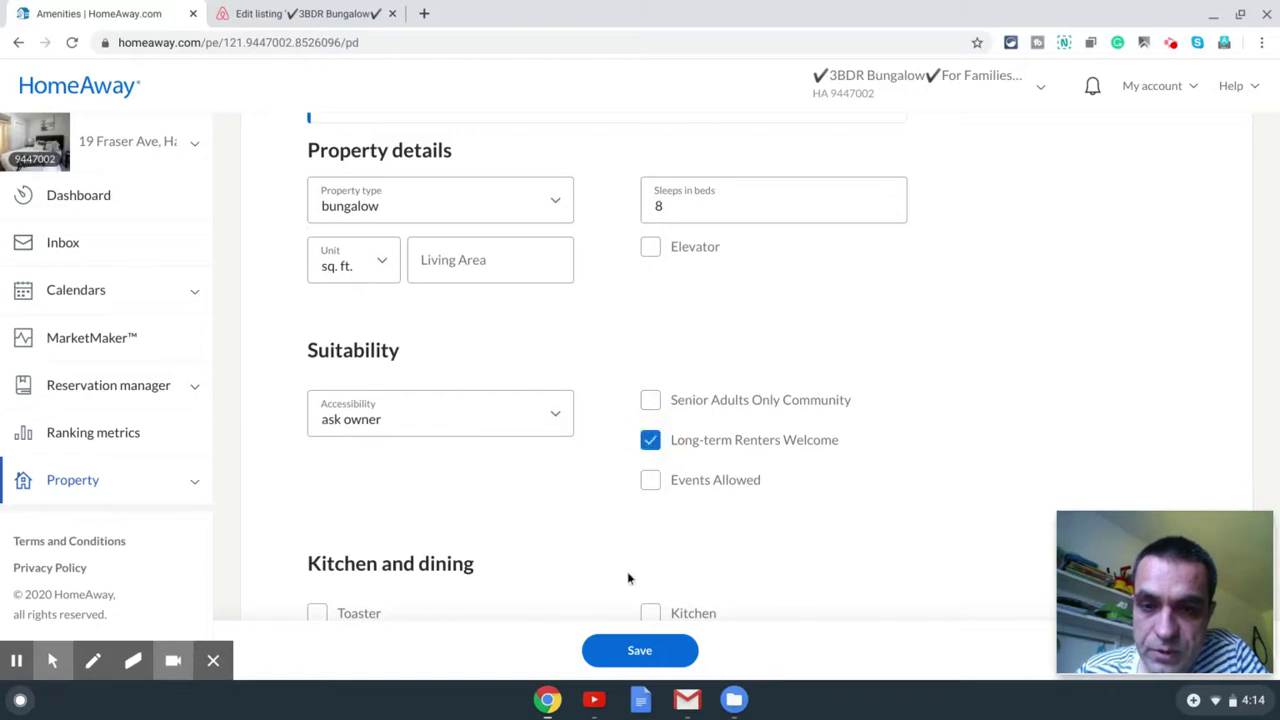
{"action": "scroll", "coordinate": [517, 451], "scroll_direction": "down", "scroll_amount": 3}
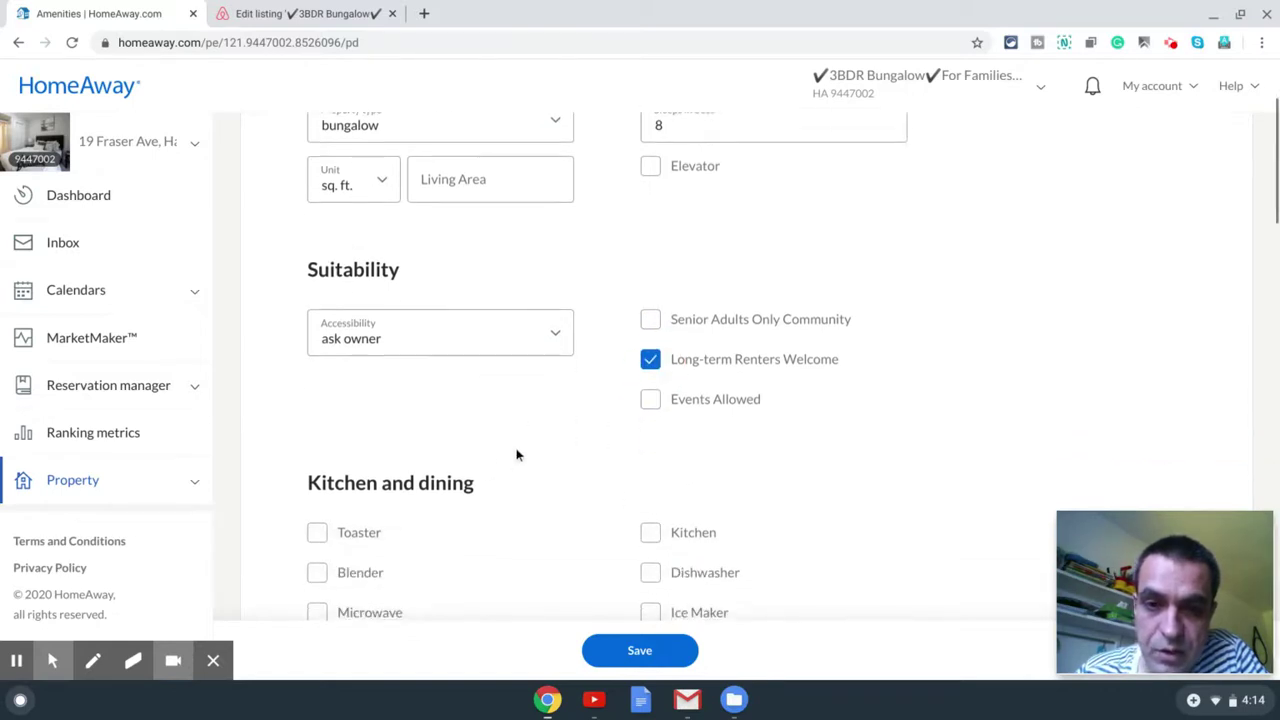
Step: Tick Toaster, Microwave, Coffee Maker and Oven under Kitchen and dining
{"action": "left_click", "coordinate": [330, 312]}
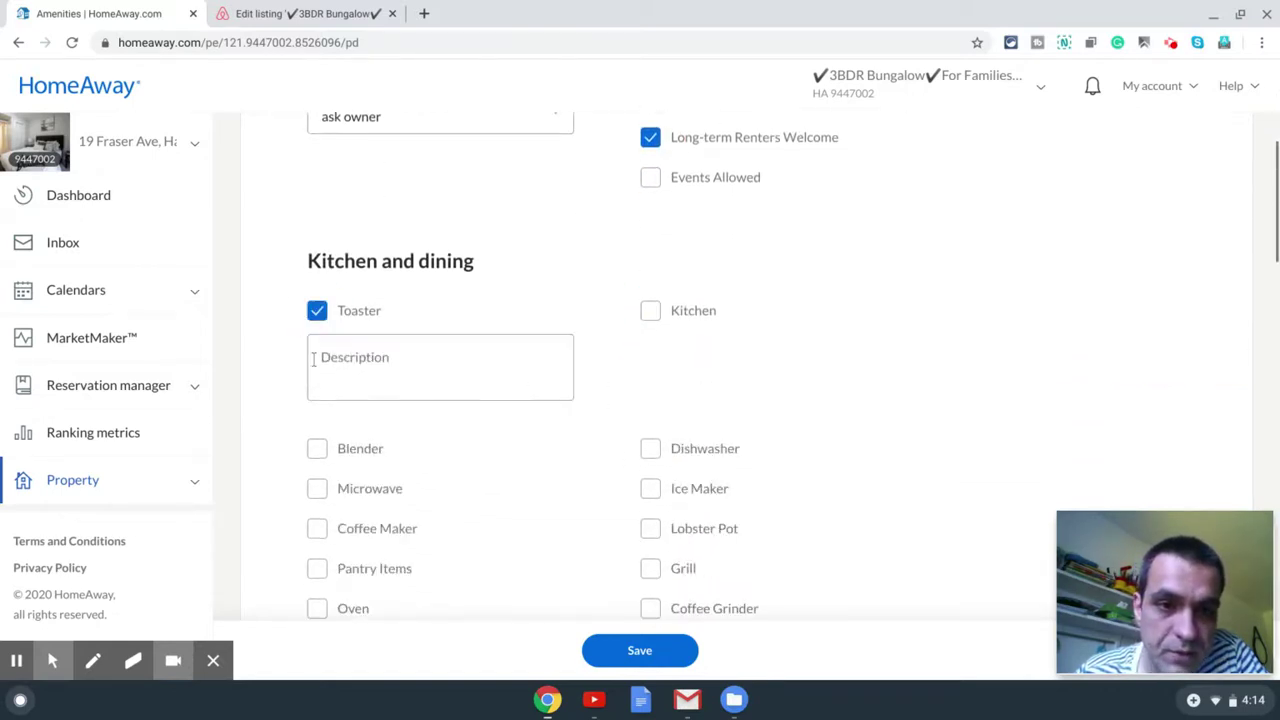
{"action": "scroll", "coordinate": [376, 405], "scroll_direction": "down", "scroll_amount": 1}
{"action": "left_click", "coordinate": [316, 418]}
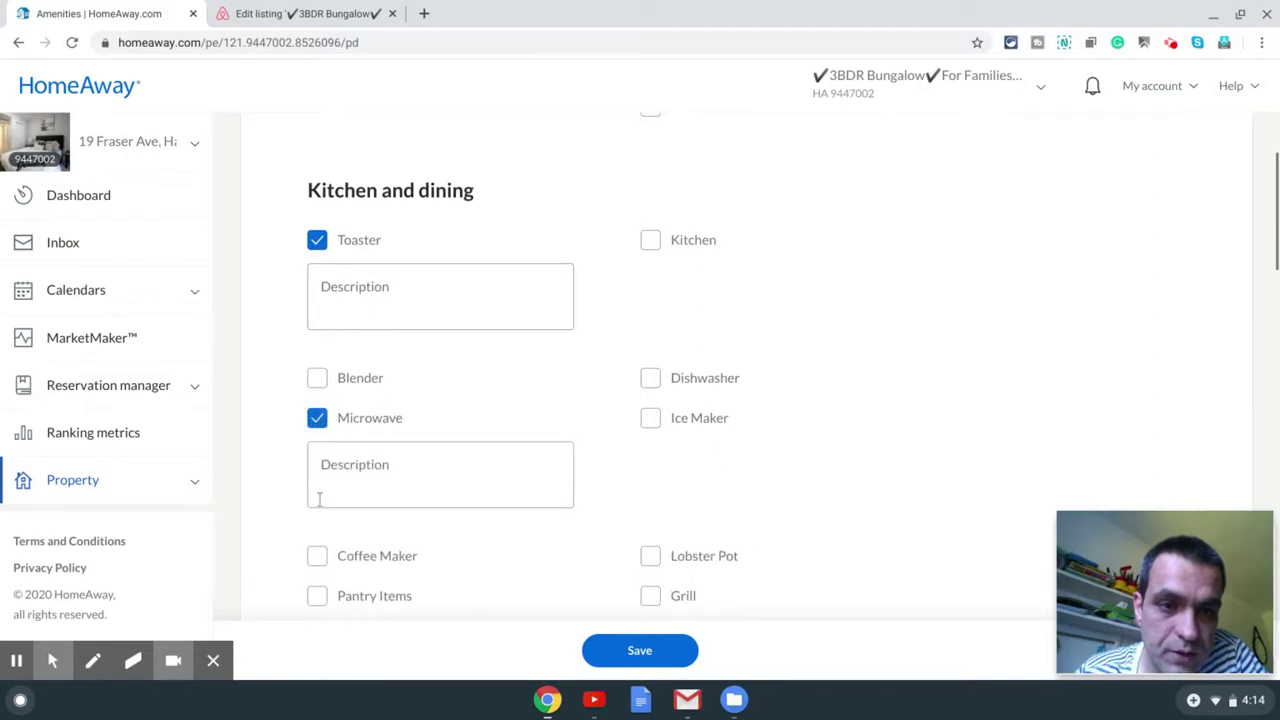
{"action": "scroll", "coordinate": [331, 485], "scroll_direction": "down", "scroll_amount": 2}
{"action": "left_click", "coordinate": [327, 339]}
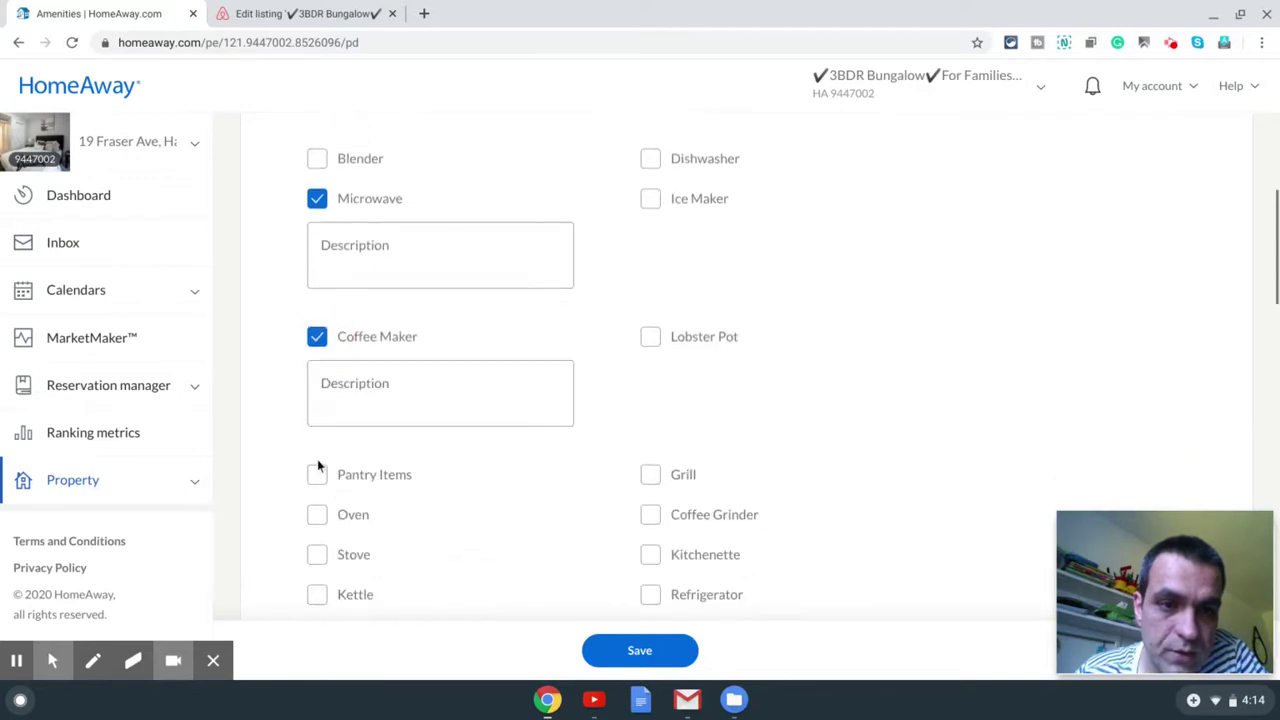
{"action": "left_click", "coordinate": [318, 514]}
{"action": "scroll", "coordinate": [330, 515], "scroll_direction": "down", "scroll_amount": 2}
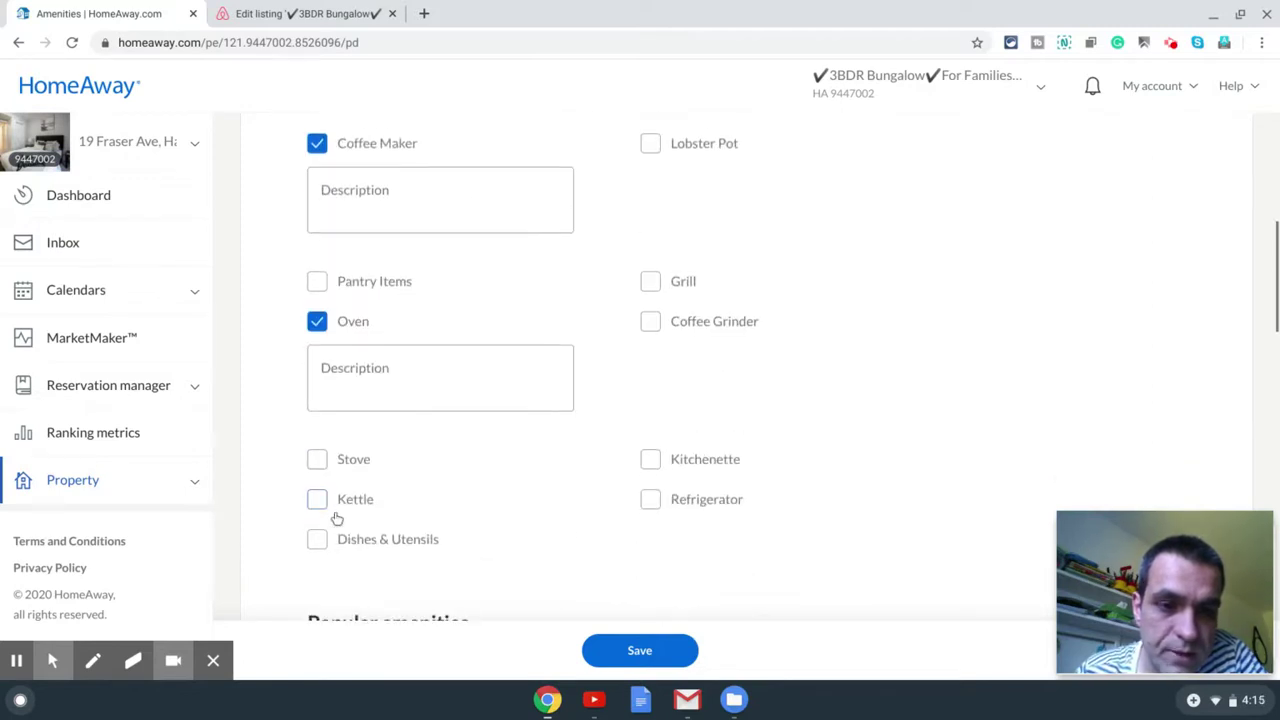
Step: Tick Stove, Kettle, Dishes & Utensils and Refrigerator as kitchen amenities
{"action": "left_click", "coordinate": [316, 458]}
{"action": "scroll", "coordinate": [320, 520], "scroll_direction": "down", "scroll_amount": 1}
{"action": "left_click", "coordinate": [318, 498]}
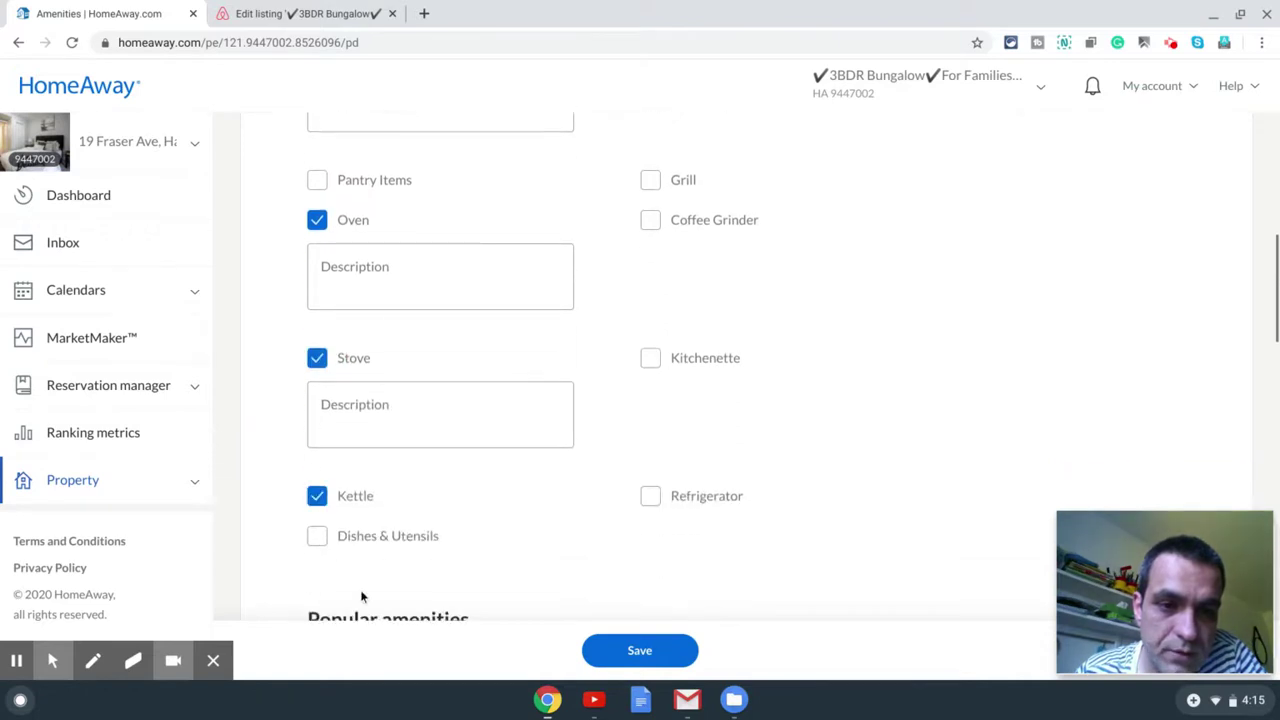
{"action": "left_click", "coordinate": [316, 541]}
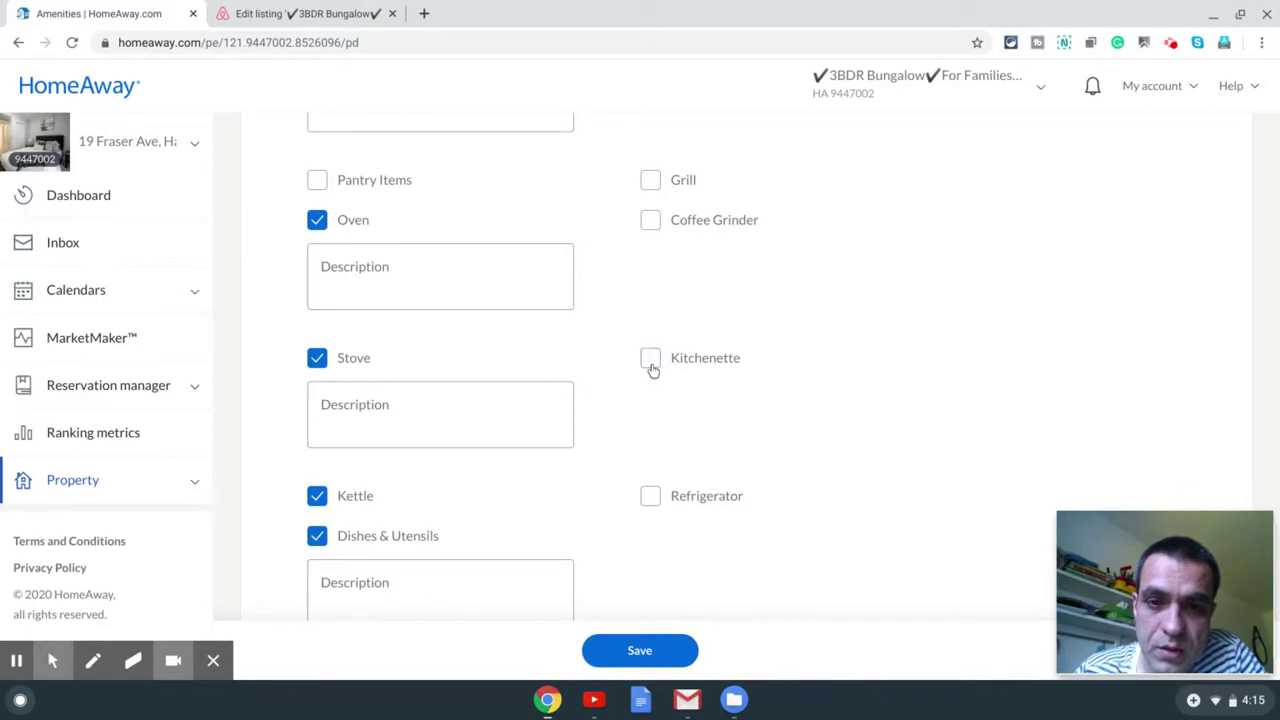
{"action": "scroll", "coordinate": [652, 370], "scroll_direction": "down", "scroll_amount": 2}
{"action": "left_click", "coordinate": [650, 306]}
{"action": "scroll", "coordinate": [706, 360], "scroll_direction": "down", "scroll_amount": 1}
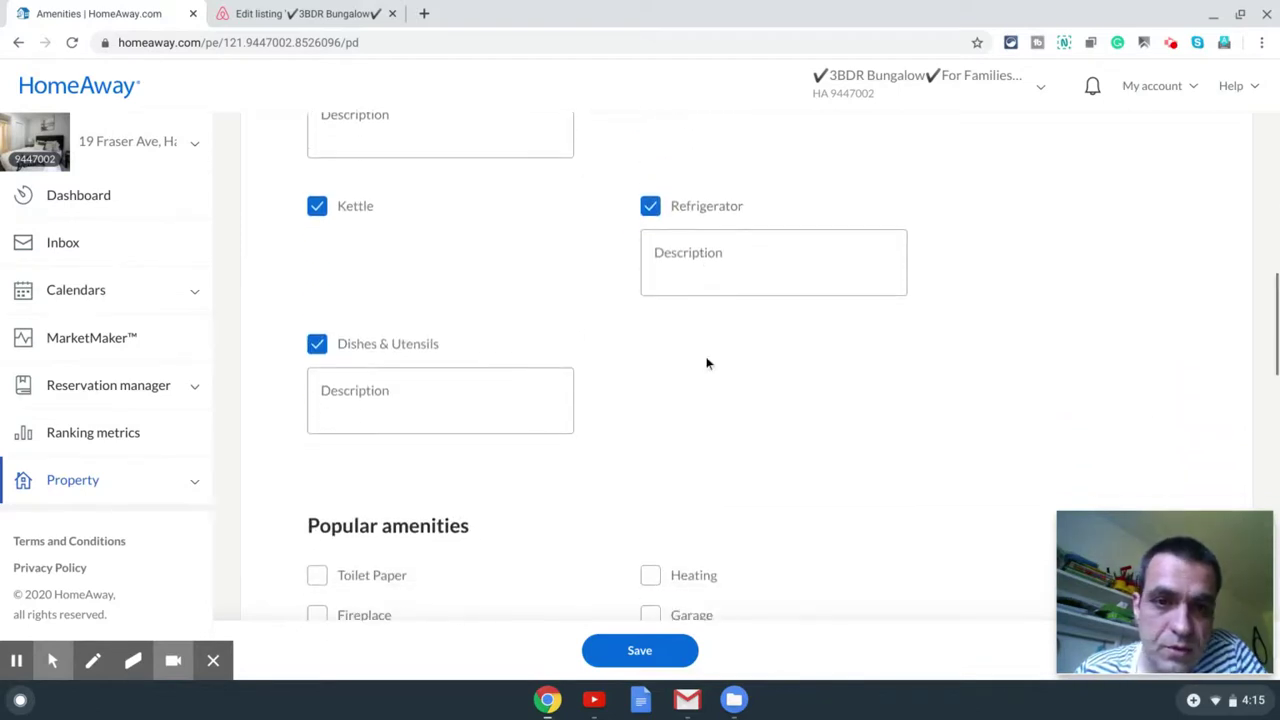
{"action": "scroll", "coordinate": [706, 363], "scroll_direction": "down", "scroll_amount": 4}
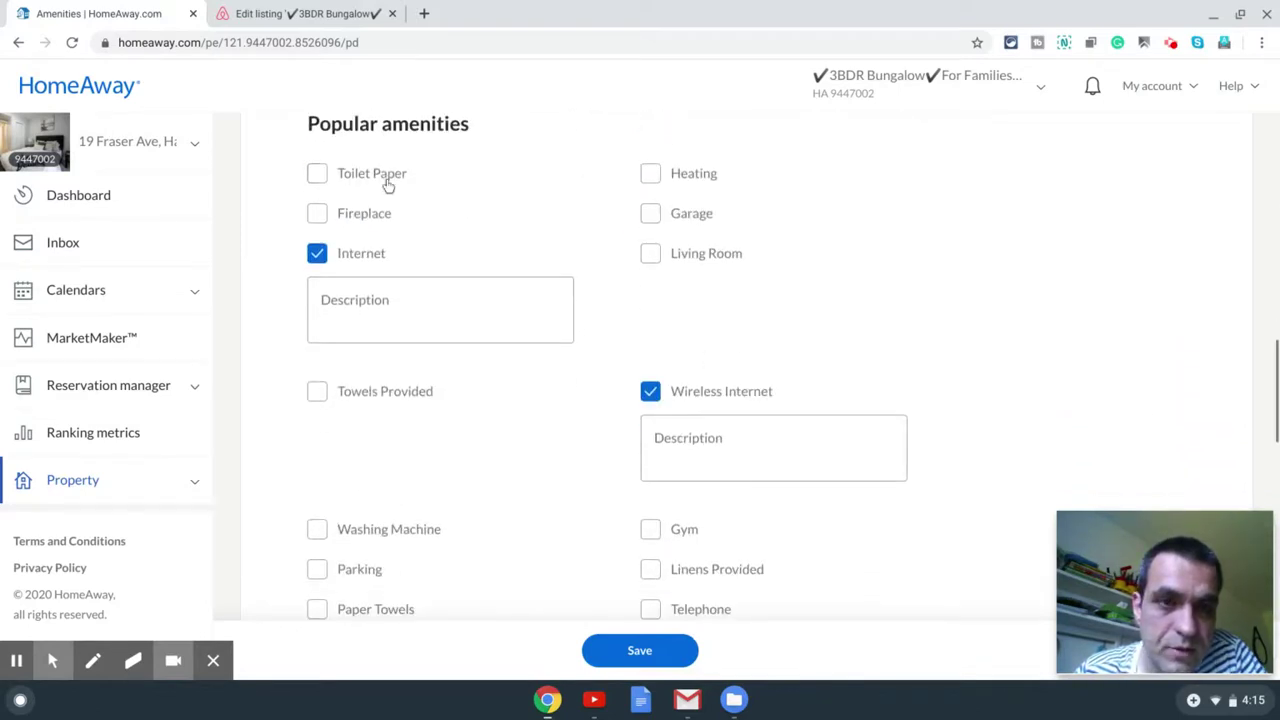
Step: Add Toilet Paper, Fireplace, Heating, Living Room, Towels Provided and Washing Machine to the popular amenities
{"action": "left_click", "coordinate": [388, 184]}
{"action": "left_click", "coordinate": [372, 218]}
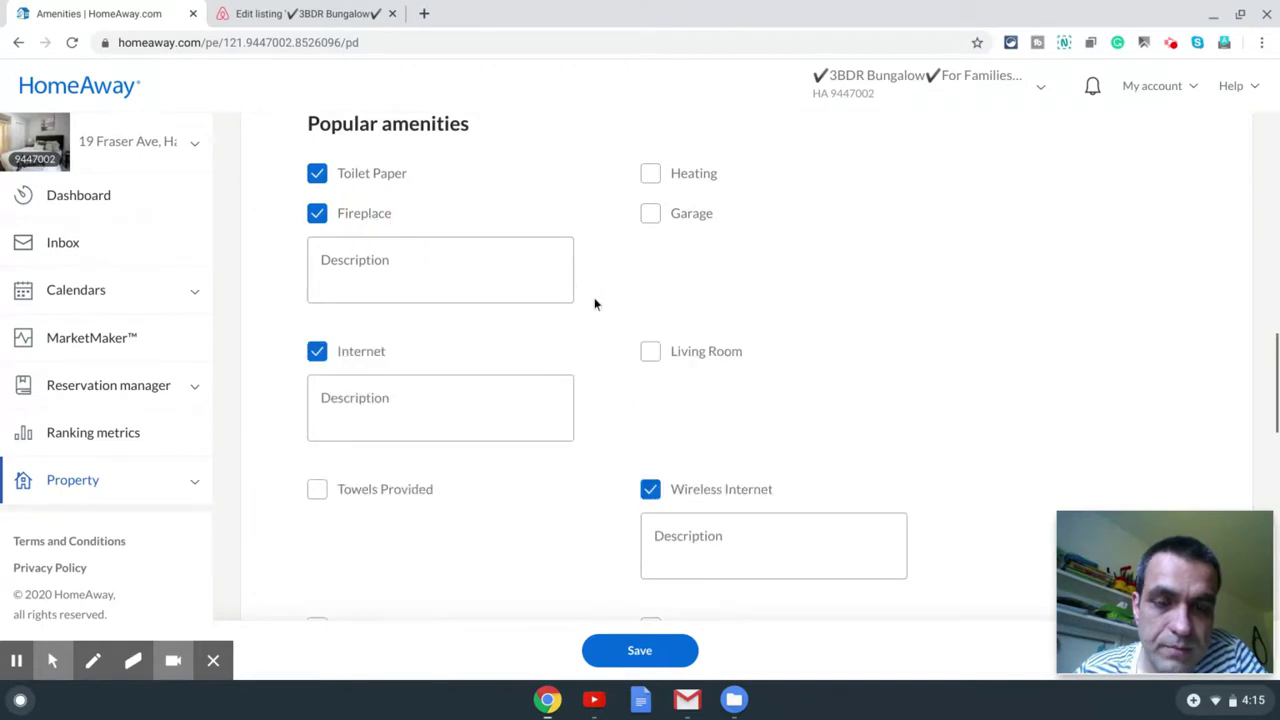
{"action": "left_click", "coordinate": [650, 175]}
{"action": "scroll", "coordinate": [660, 360], "scroll_direction": "down", "scroll_amount": 1}
{"action": "left_click", "coordinate": [650, 333]}
{"action": "scroll", "coordinate": [550, 425], "scroll_direction": "down", "scroll_amount": 2}
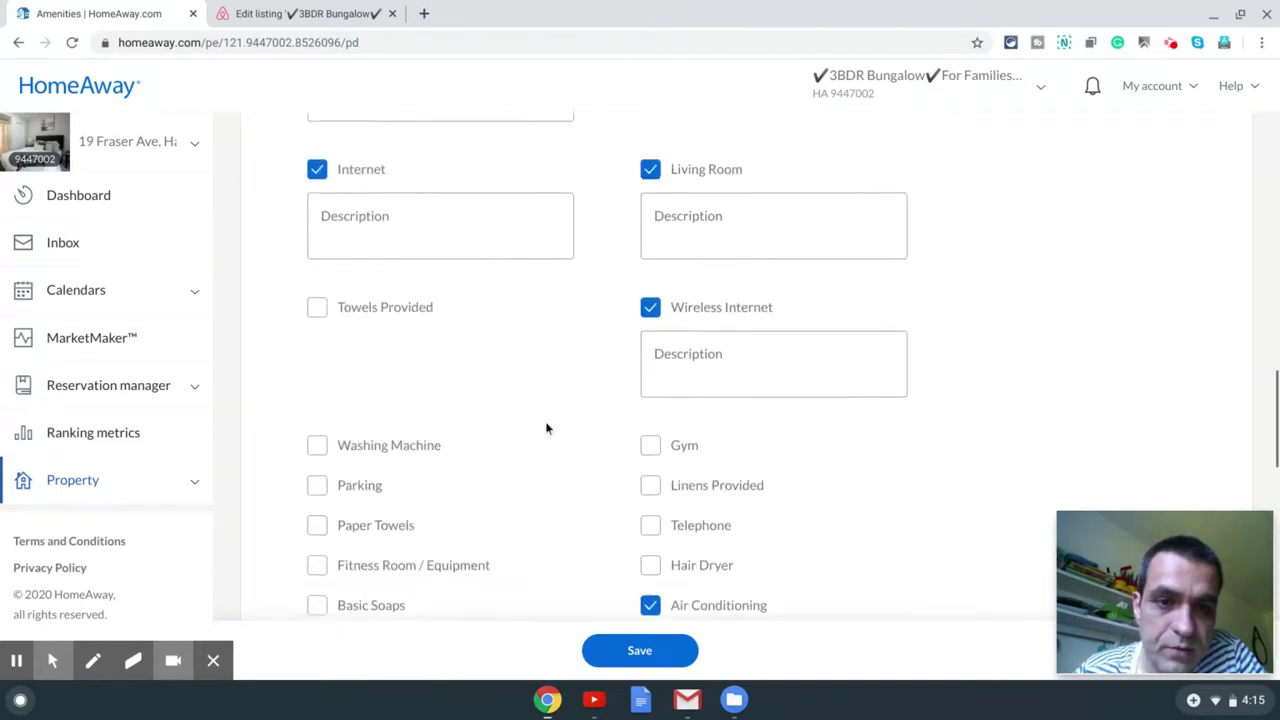
{"action": "left_click", "coordinate": [371, 283]}
{"action": "scroll", "coordinate": [442, 413], "scroll_direction": "down", "scroll_amount": 1}
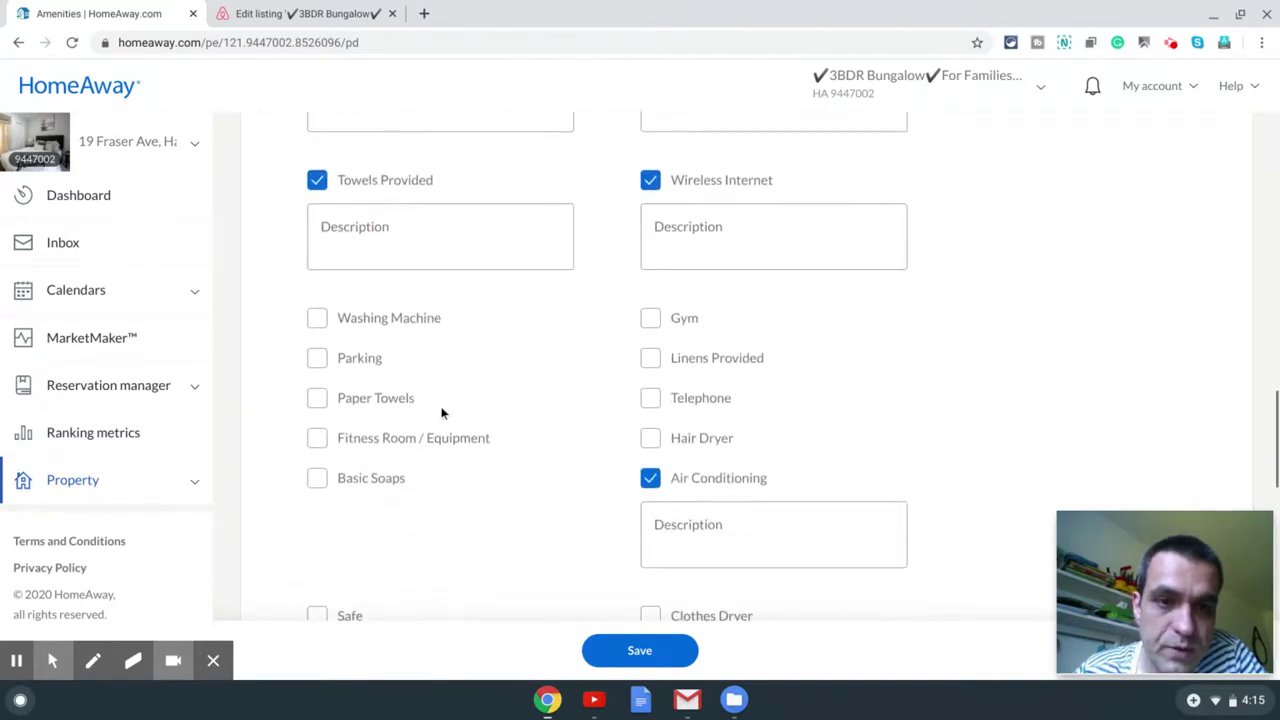
{"action": "left_click", "coordinate": [418, 319]}
Step: Tick Parking, Paper Towels, Basic Soaps, Hair Dryer and Linens Provided as amenities
{"action": "left_click", "coordinate": [360, 456]}
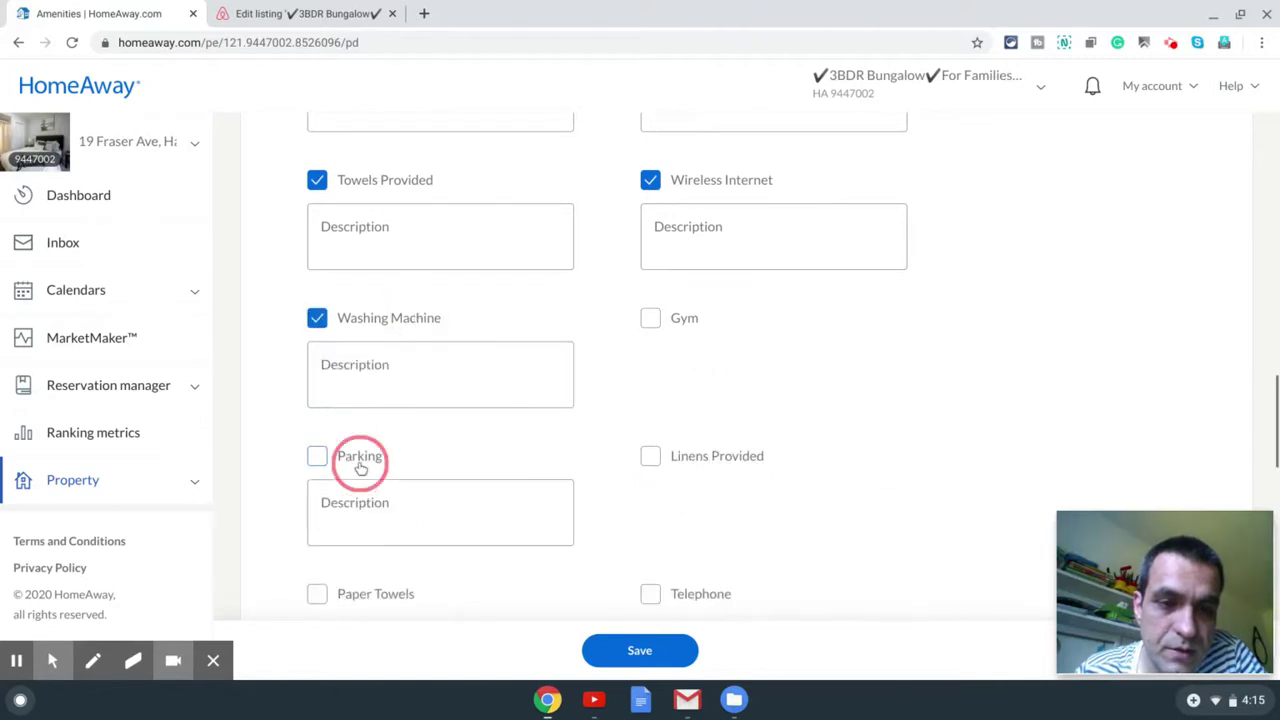
{"action": "scroll", "coordinate": [410, 435], "scroll_direction": "down", "scroll_amount": 3}
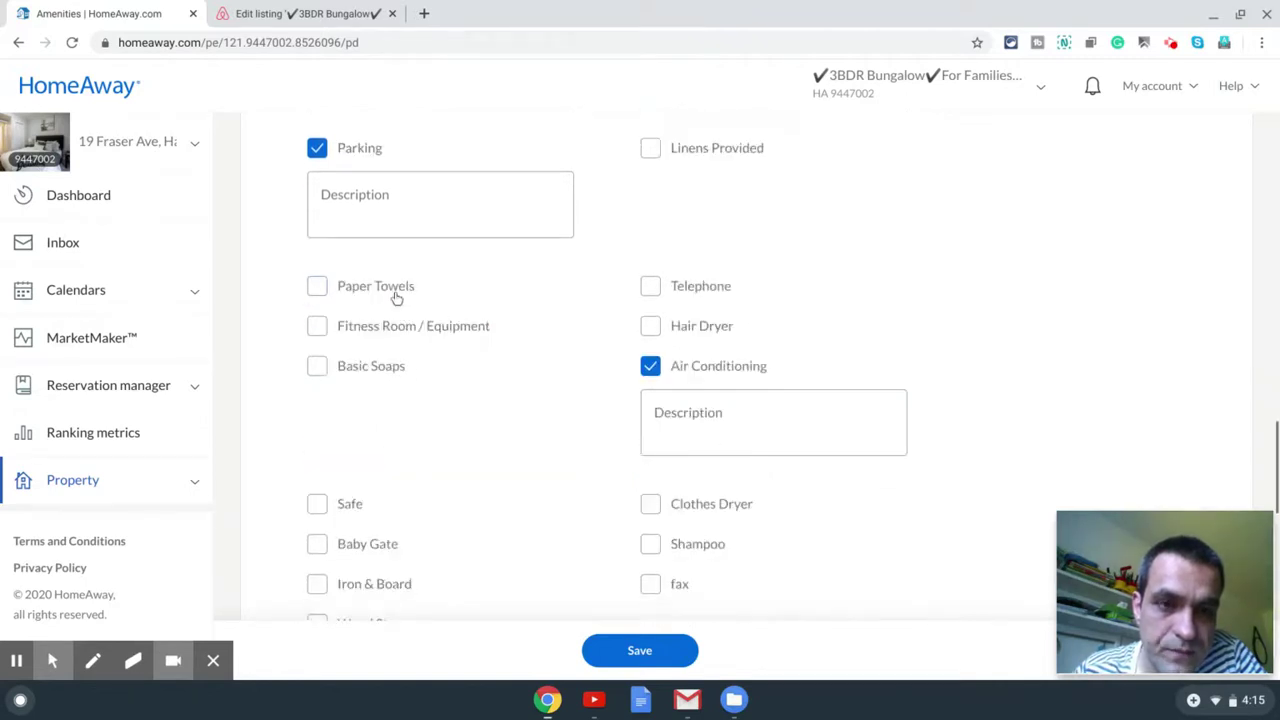
{"action": "left_click", "coordinate": [395, 289]}
{"action": "left_click", "coordinate": [388, 372]}
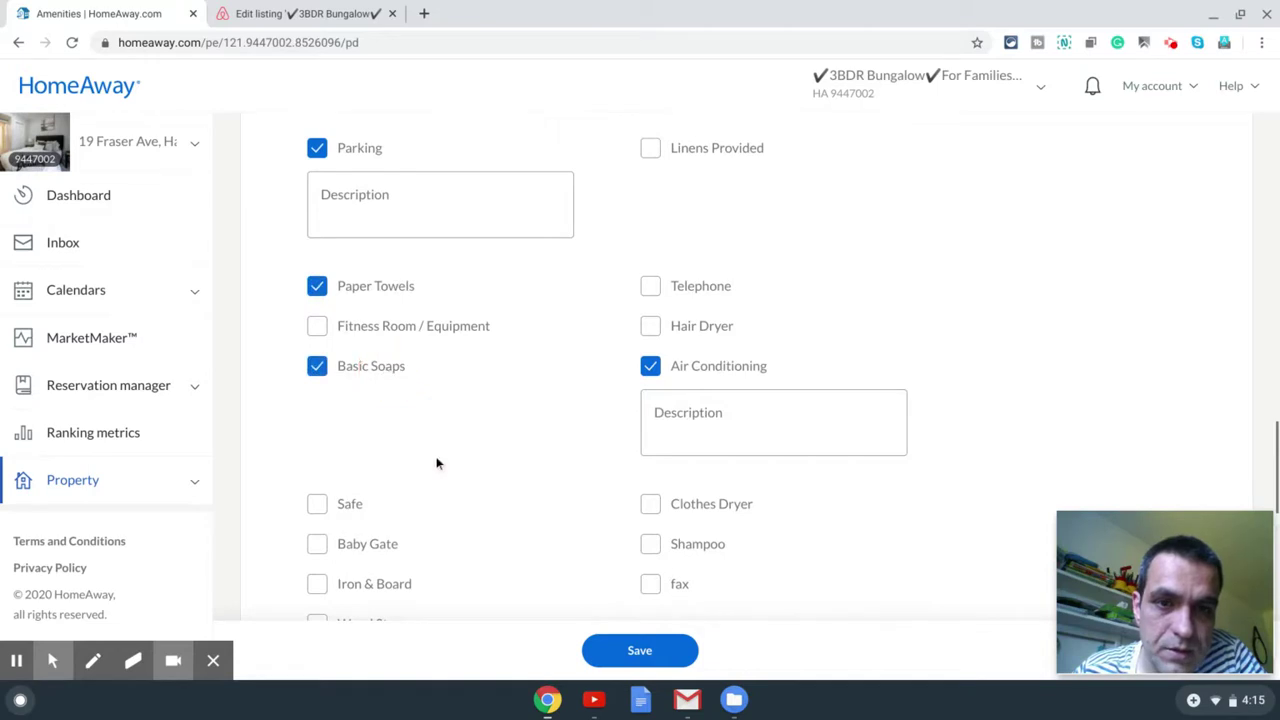
{"action": "left_click", "coordinate": [658, 330]}
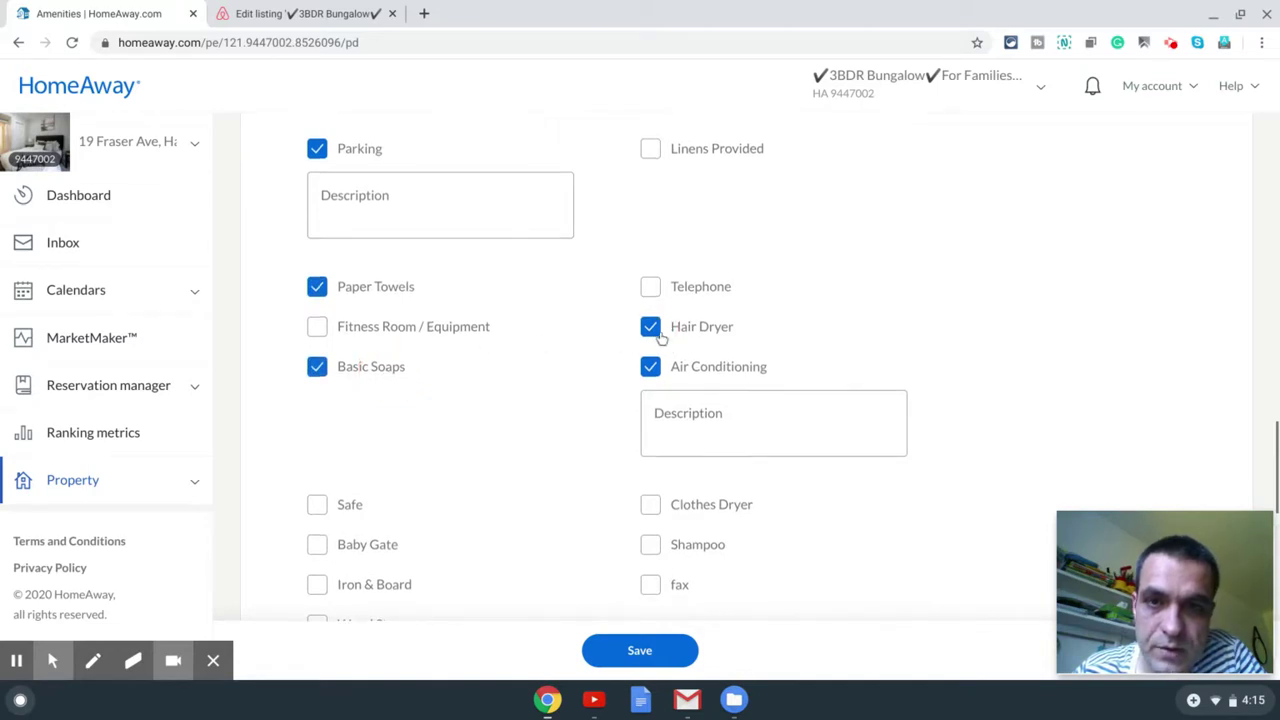
{"action": "scroll", "coordinate": [660, 300], "scroll_direction": "up", "scroll_amount": 1}
{"action": "left_click", "coordinate": [660, 231]}
Step: Tick Iron & Board and Clothes Dryer as amenities
{"action": "scroll", "coordinate": [727, 337], "scroll_direction": "up", "scroll_amount": 3}
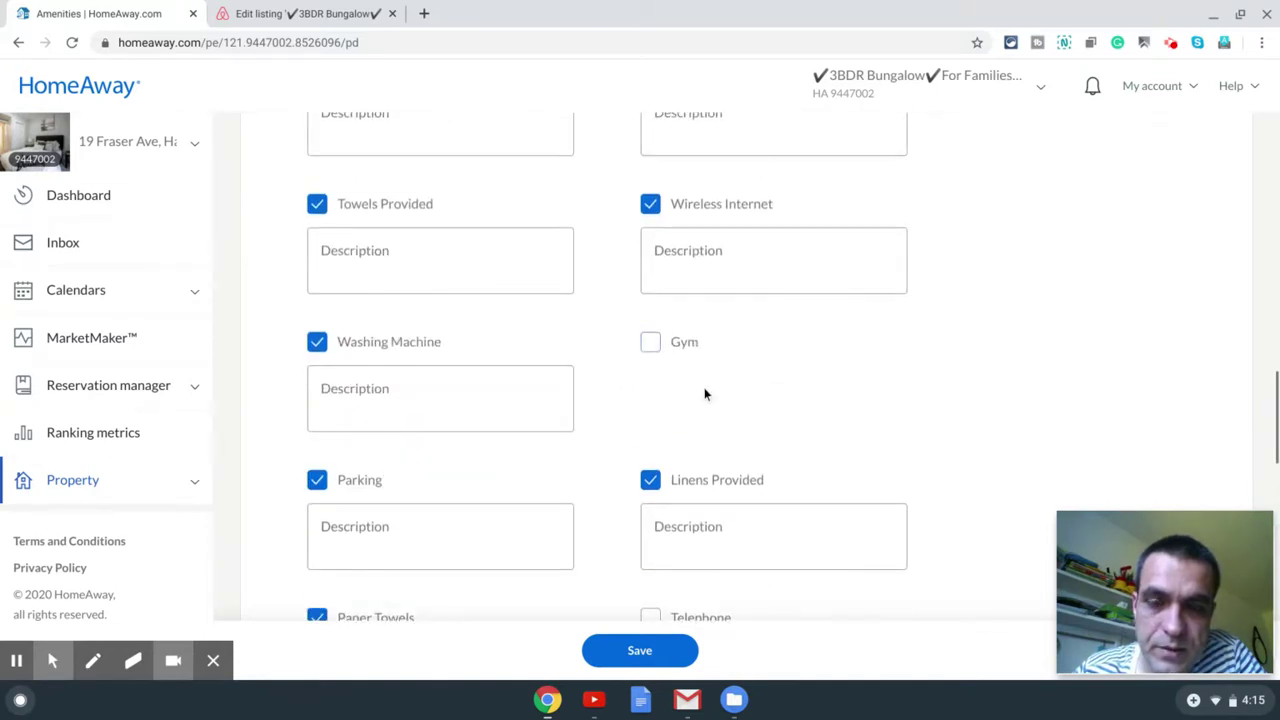
{"action": "scroll", "coordinate": [703, 386], "scroll_direction": "up", "scroll_amount": 1}
{"action": "scroll", "coordinate": [703, 386], "scroll_direction": "down", "scroll_amount": 3}
{"action": "scroll", "coordinate": [703, 386], "scroll_direction": "down", "scroll_amount": 3}
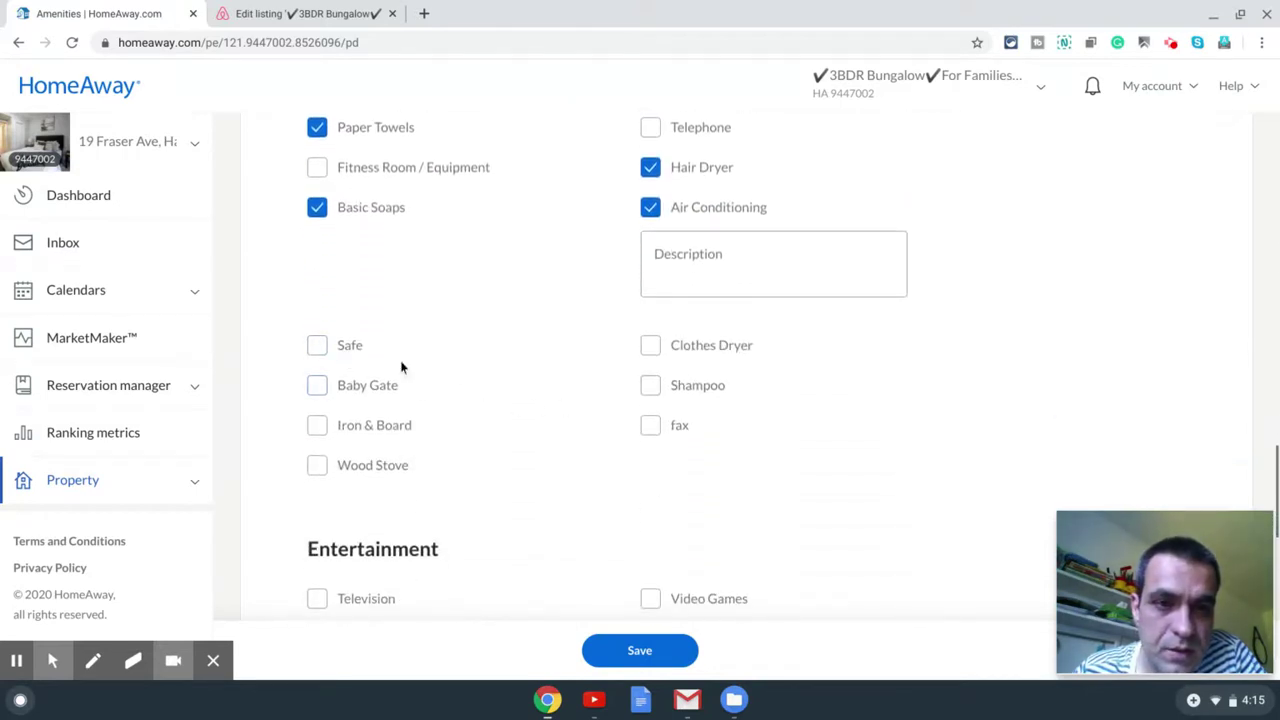
{"action": "left_click", "coordinate": [385, 427]}
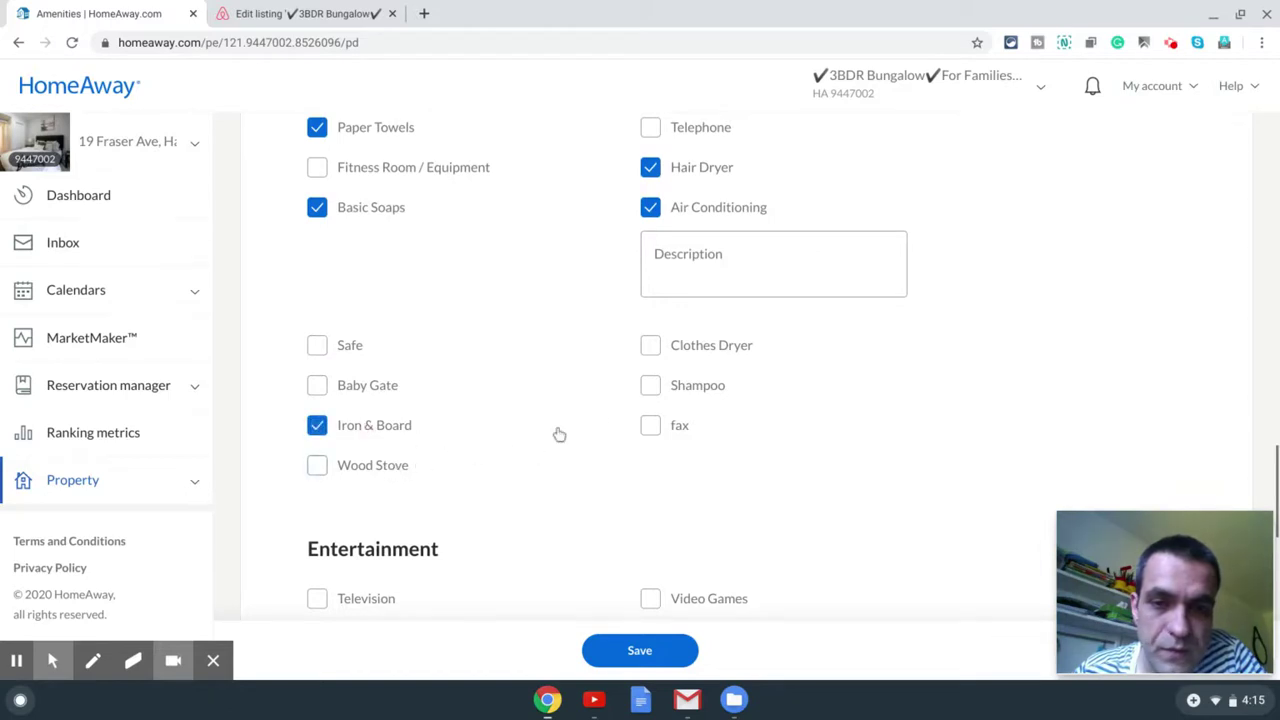
{"action": "left_click", "coordinate": [651, 346]}
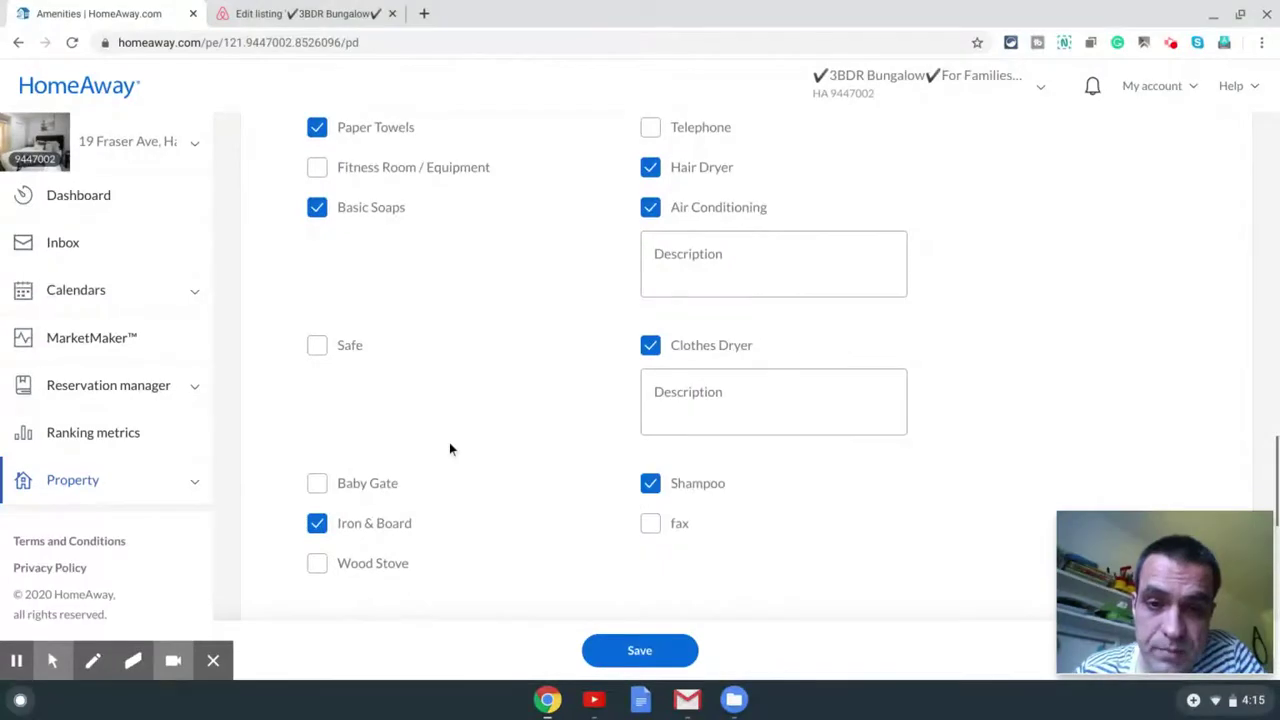
{"action": "scroll", "coordinate": [449, 442], "scroll_direction": "down", "scroll_amount": 5}
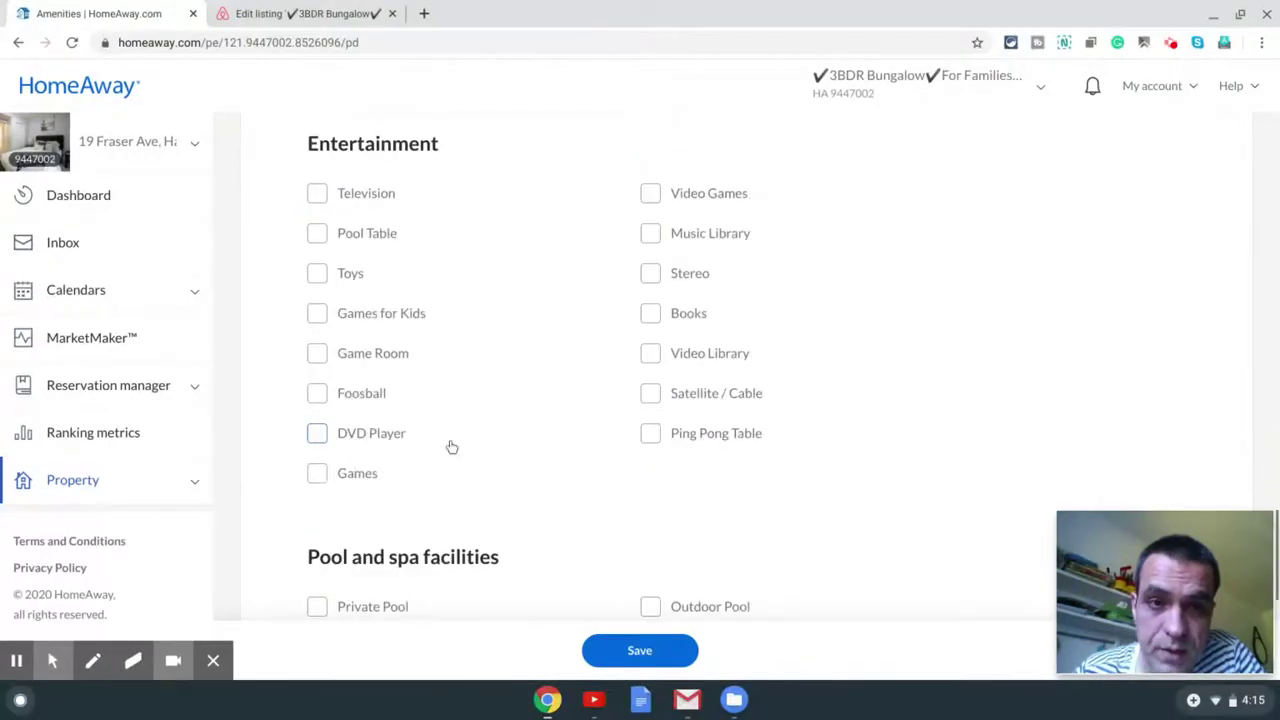
Step: Tick Television, Deck / Patio and Lawn / Garden, leaving Balcony unticked
{"action": "left_click", "coordinate": [364, 200]}
{"action": "scroll", "coordinate": [536, 436], "scroll_direction": "down", "scroll_amount": 1}
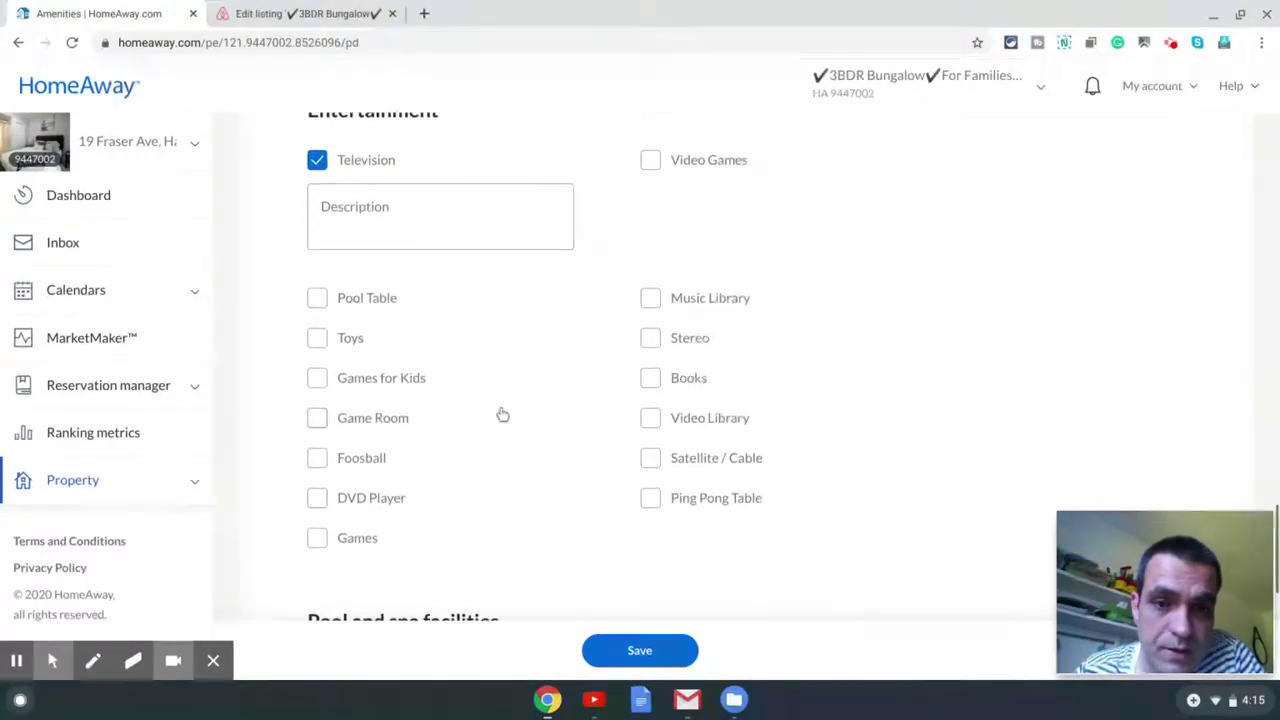
{"action": "scroll", "coordinate": [796, 502], "scroll_direction": "down", "scroll_amount": 4}
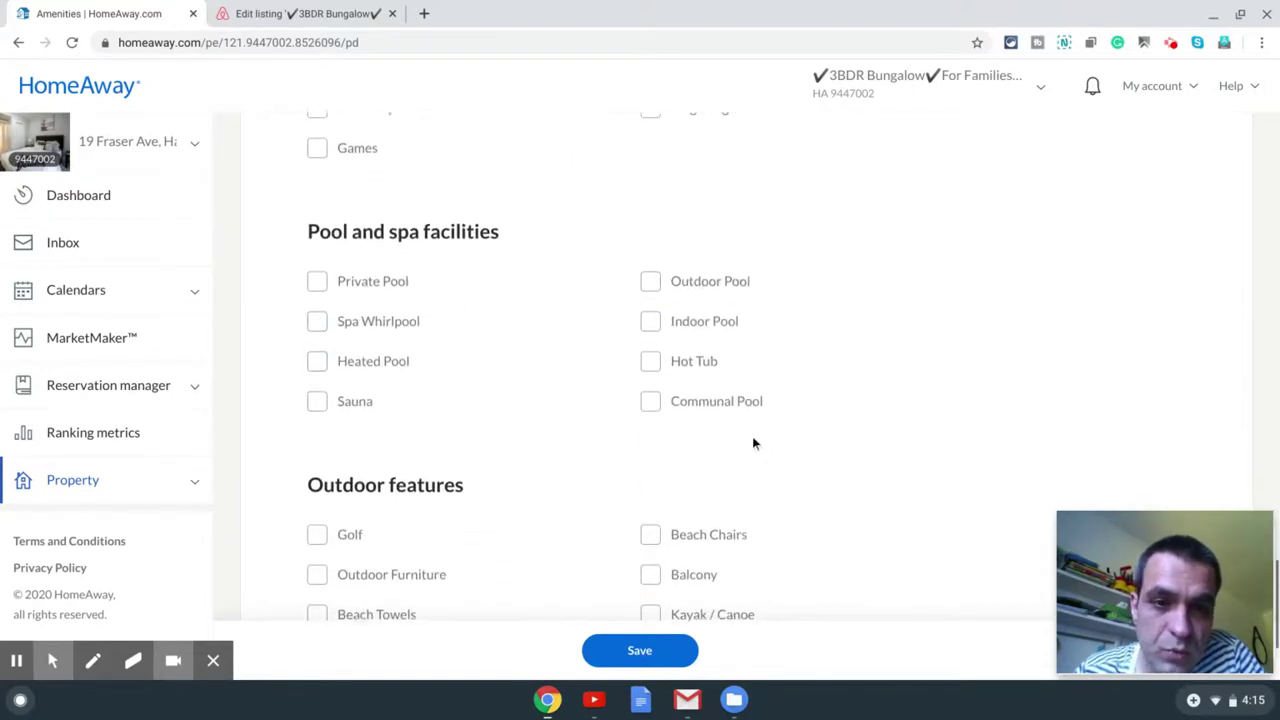
{"action": "scroll", "coordinate": [752, 436], "scroll_direction": "down", "scroll_amount": 2}
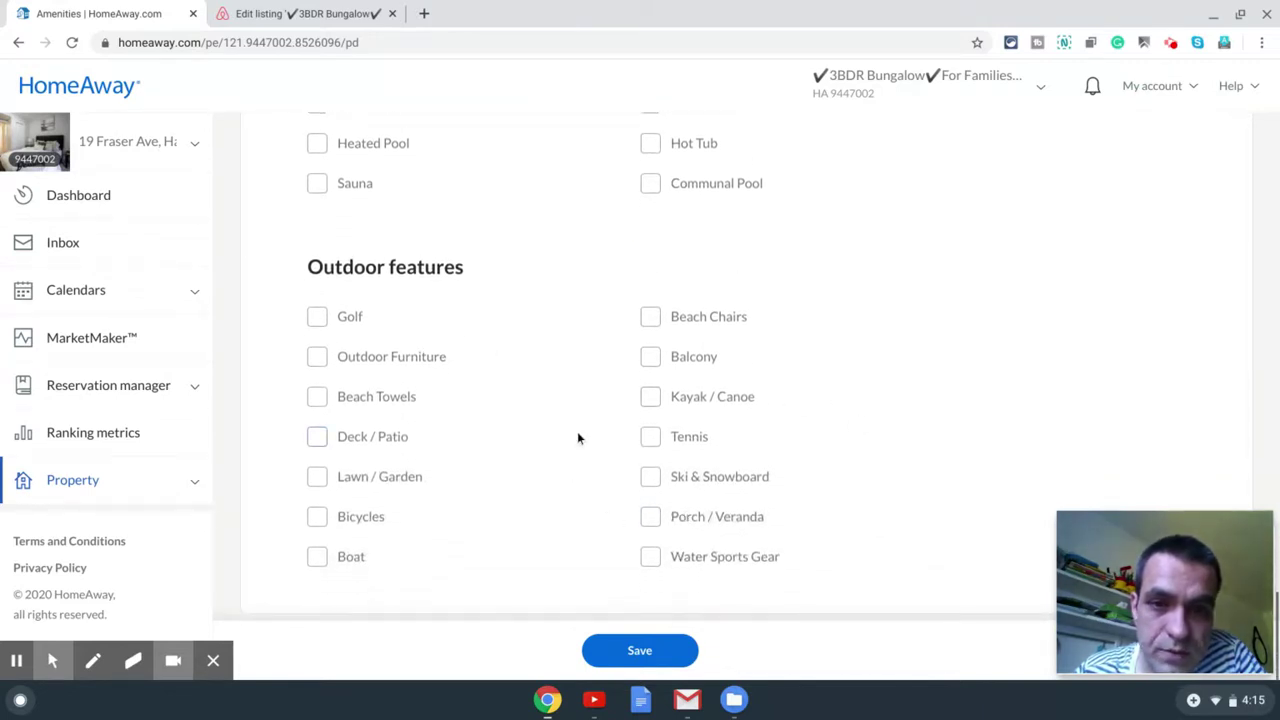
{"action": "left_click", "coordinate": [651, 356]}
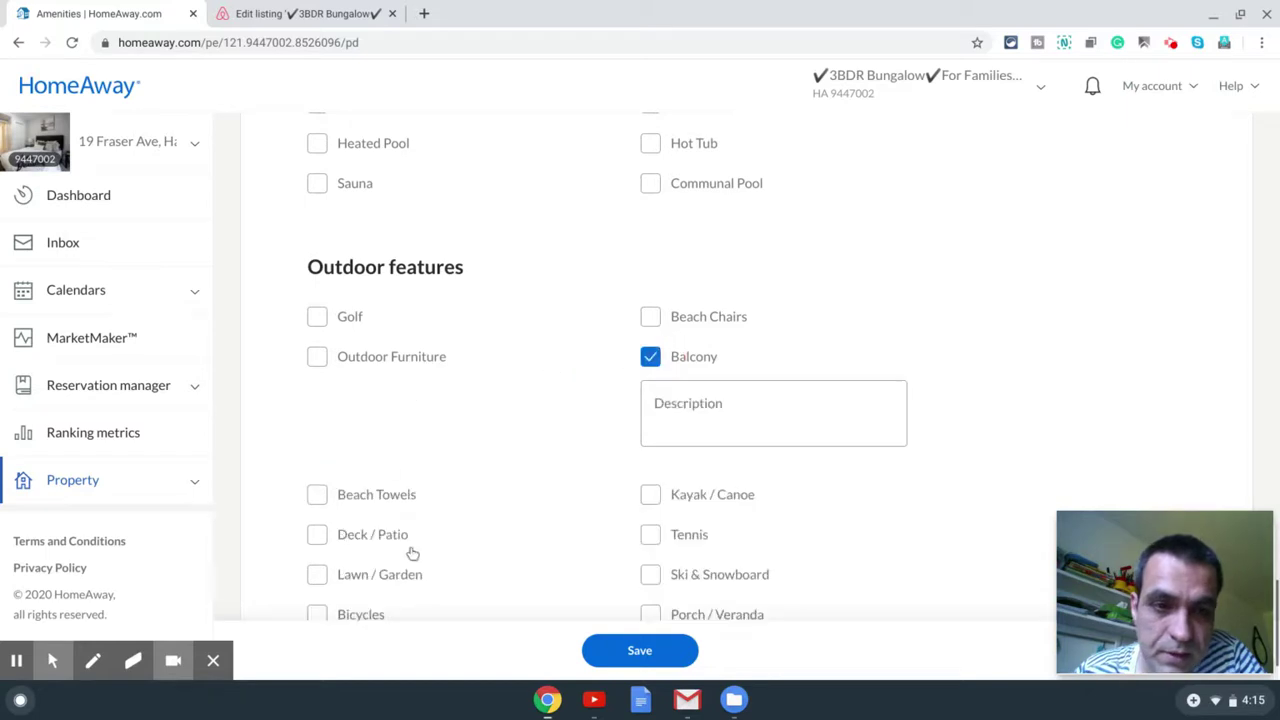
{"action": "scroll", "coordinate": [533, 480], "scroll_direction": "down", "scroll_amount": 1}
{"action": "left_click", "coordinate": [650, 258]}
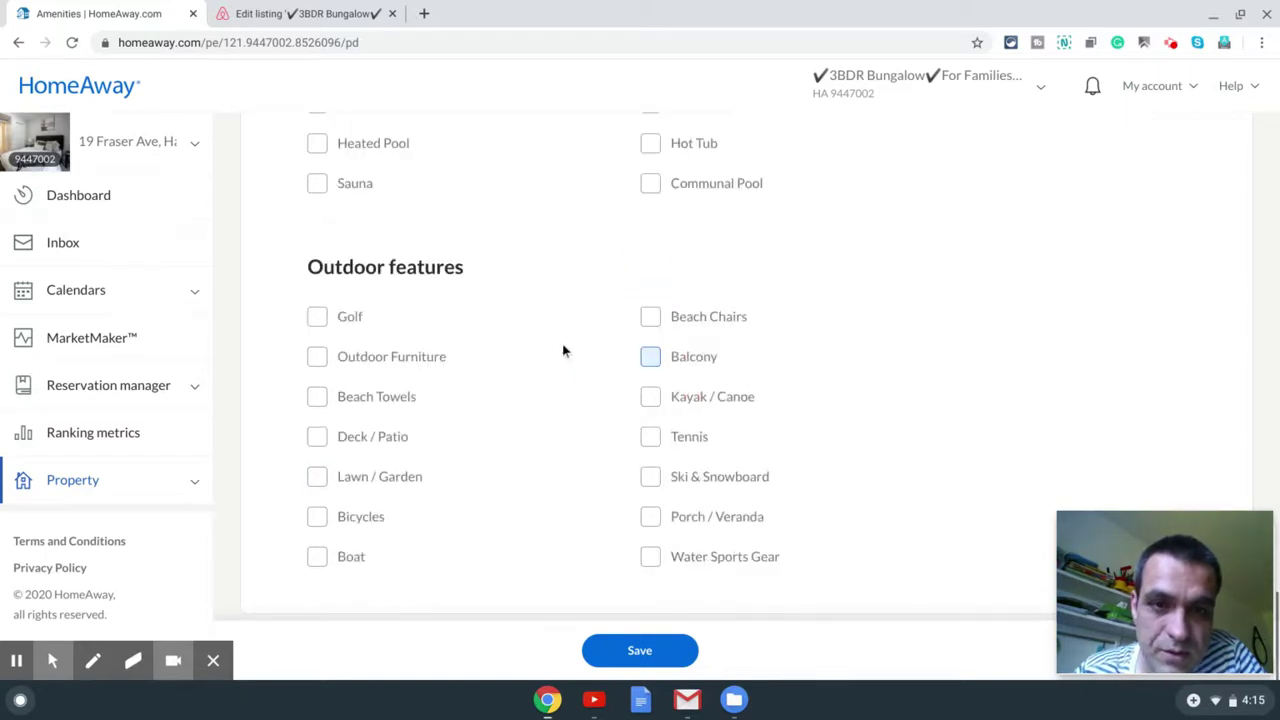
{"action": "left_click", "coordinate": [318, 441]}
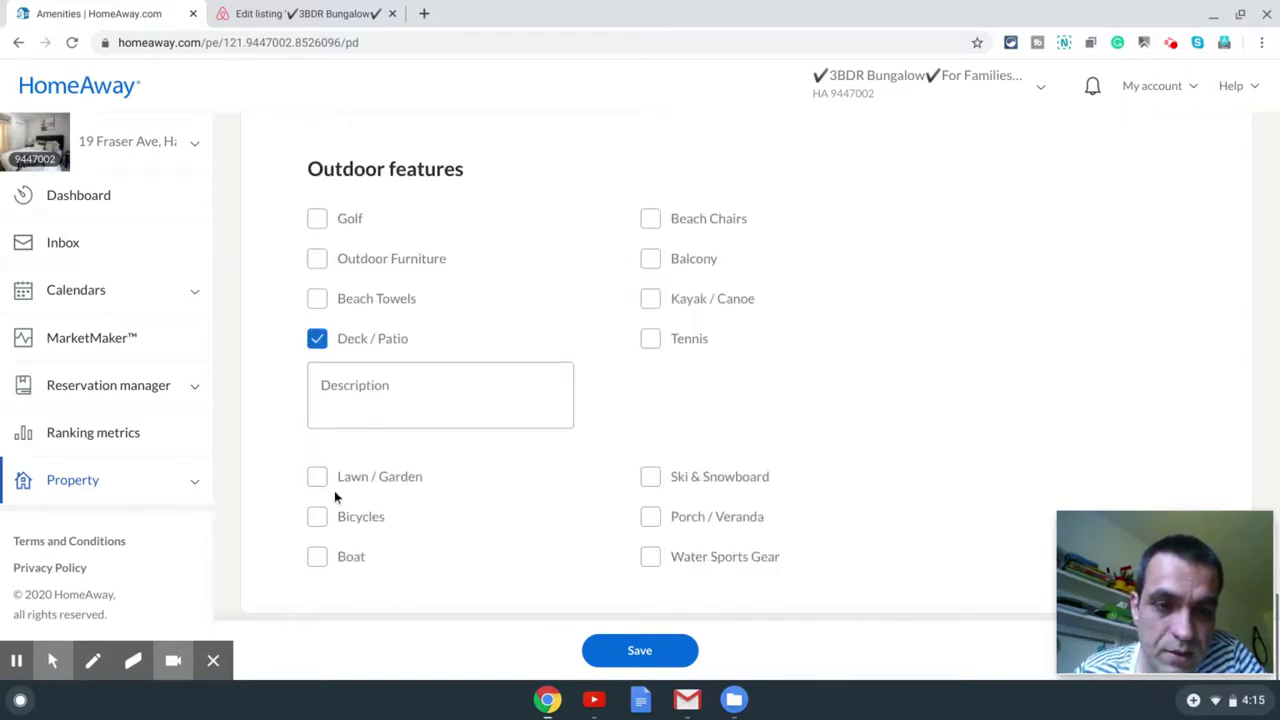
{"action": "left_click", "coordinate": [318, 478]}
{"action": "scroll", "coordinate": [597, 529], "scroll_direction": "down", "scroll_amount": 1}
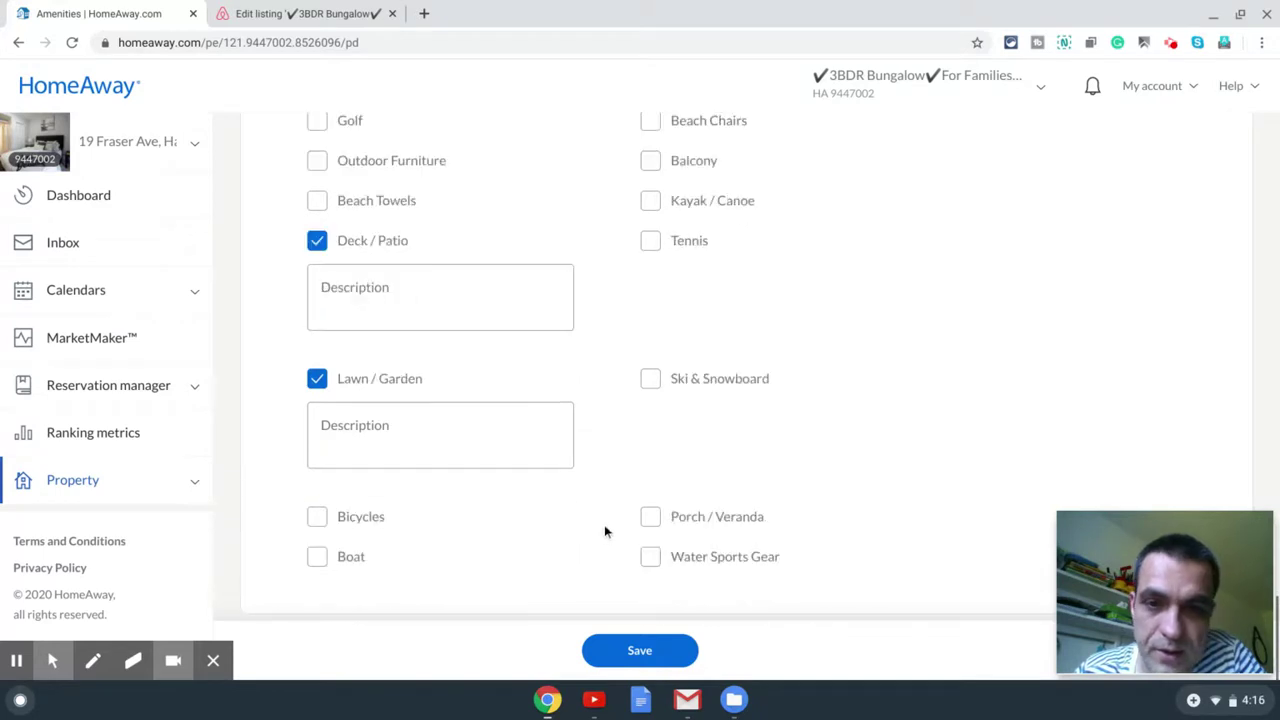
Step: Save the amenity selections and return to the top of the page
{"action": "left_click", "coordinate": [624, 655]}
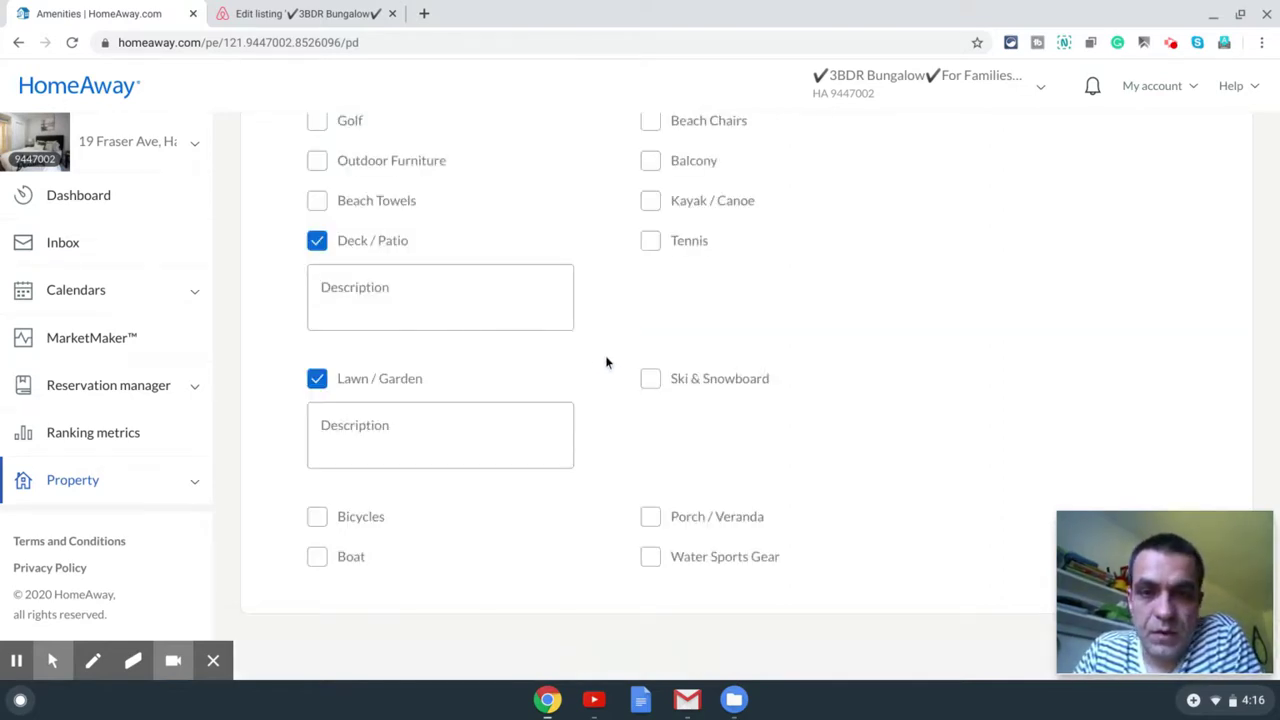
{"action": "scroll", "coordinate": [605, 362], "scroll_direction": "up", "scroll_amount": 20}
{"action": "scroll", "coordinate": [600, 372], "scroll_direction": "up", "scroll_amount": 5}
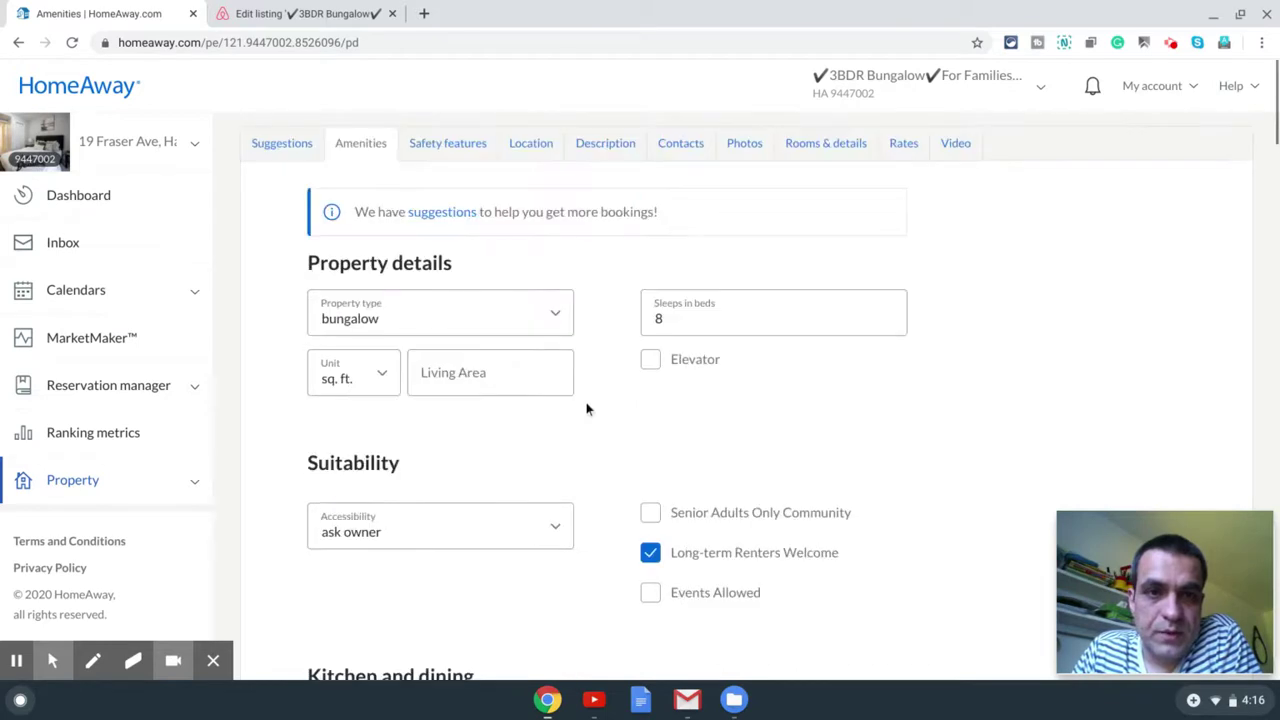
Step: On the Location tab, enable 'Display my property's location' on the traveler map
{"action": "left_click", "coordinate": [447, 148]}
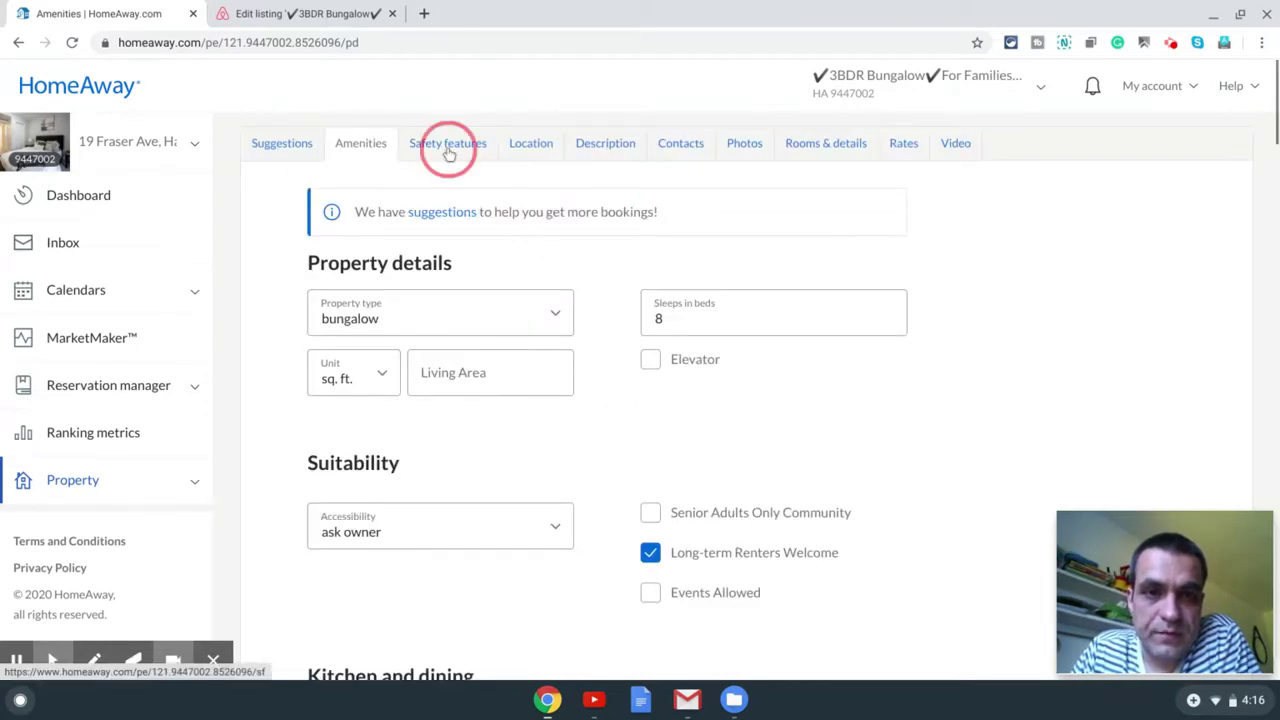
{"action": "left_click", "coordinate": [535, 148]}
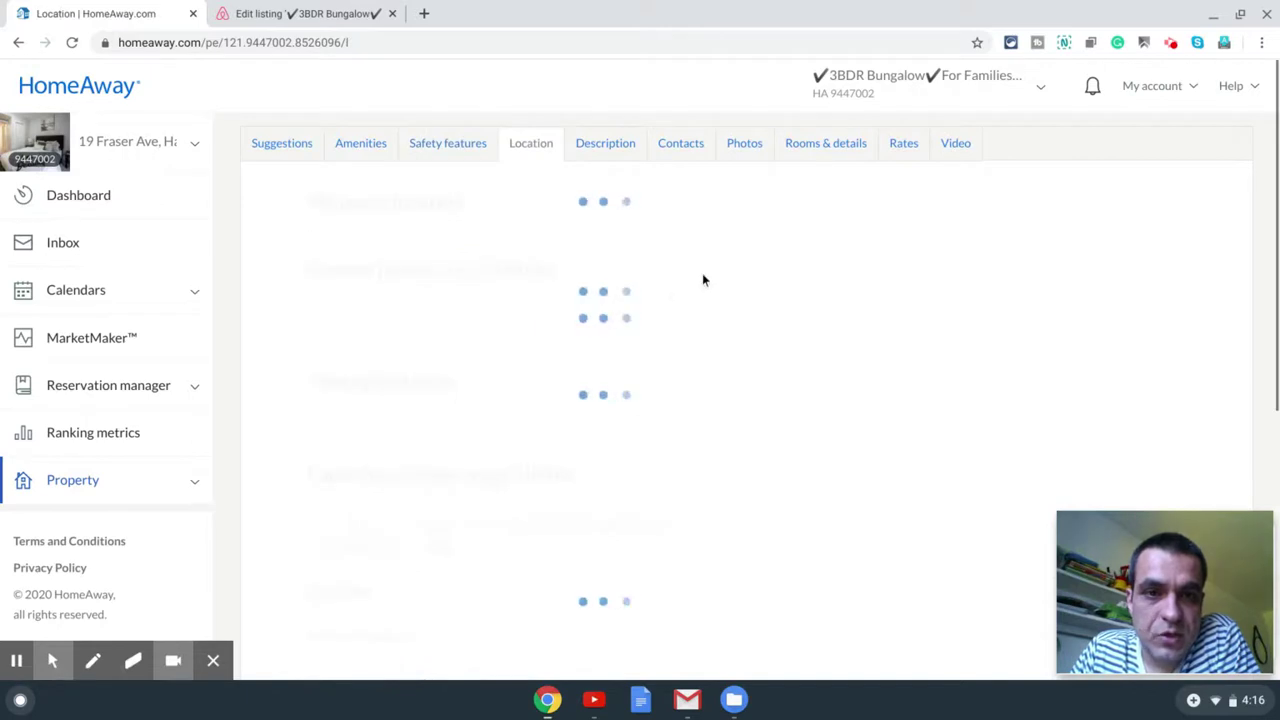
{"action": "scroll", "coordinate": [707, 253], "scroll_direction": "down", "scroll_amount": 3}
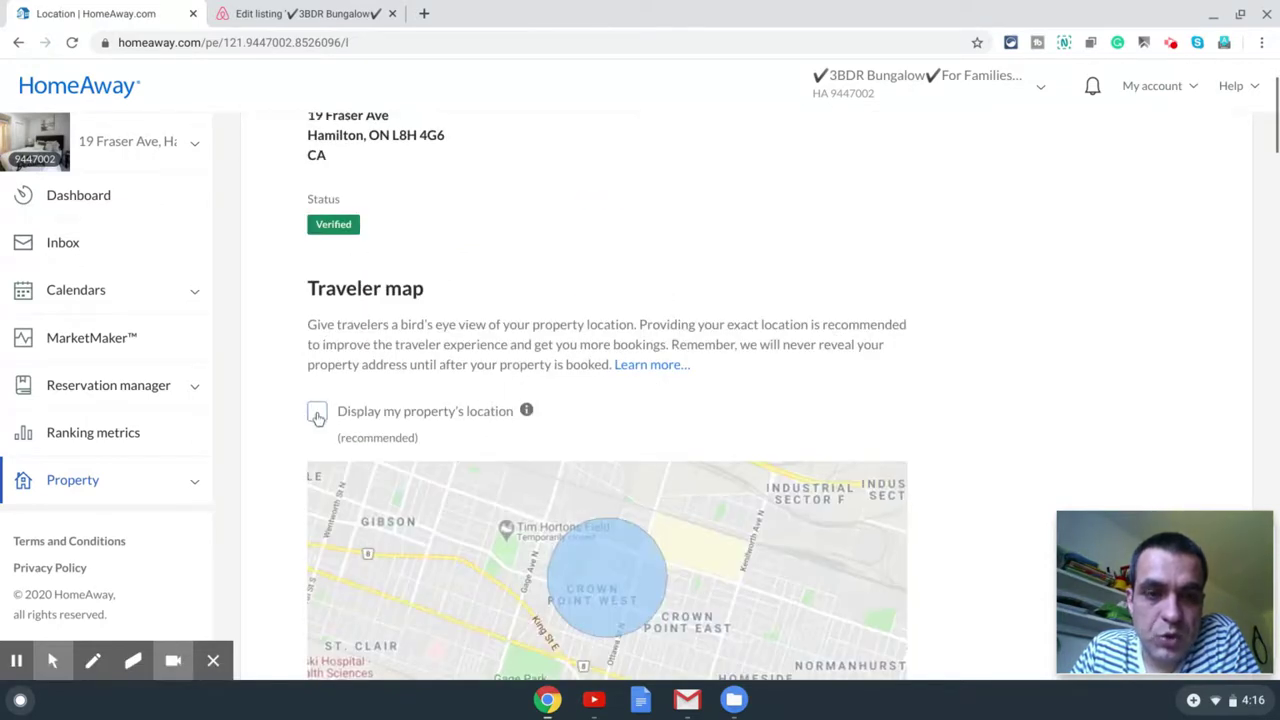
{"action": "left_click", "coordinate": [316, 411]}
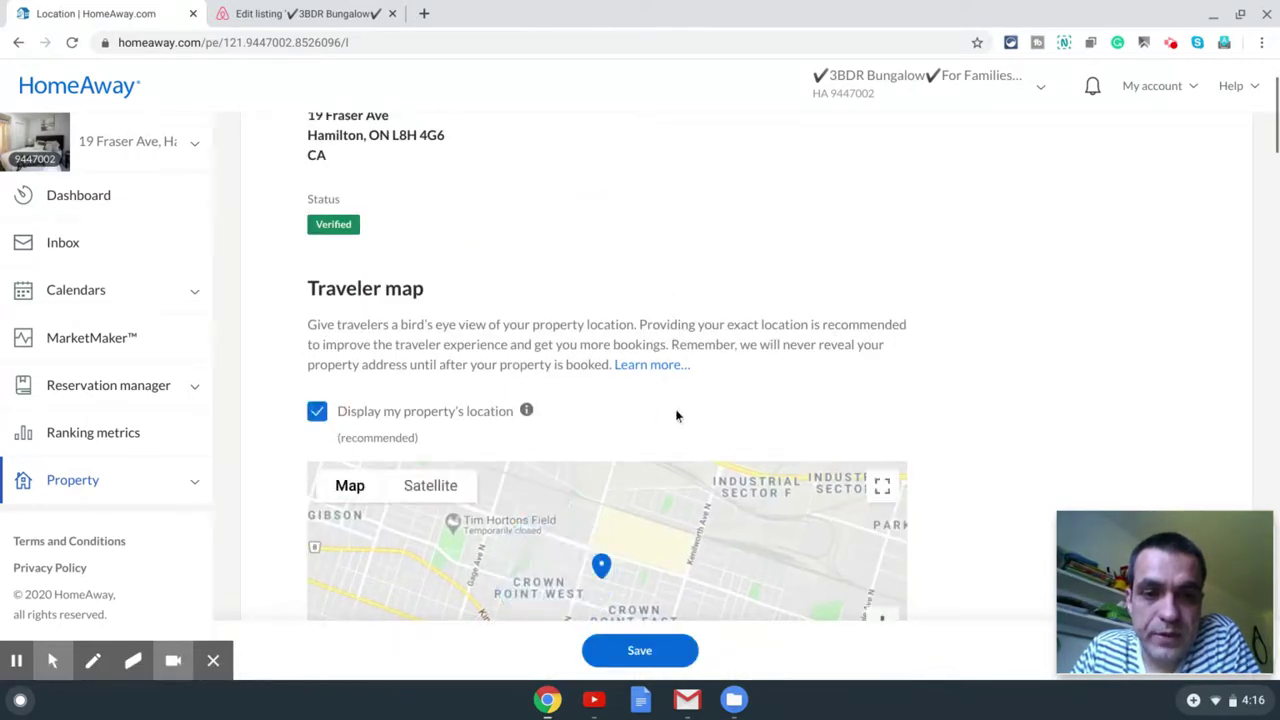
Step: Set Car to necessary under nearby places and save the location details
{"action": "scroll", "coordinate": [762, 379], "scroll_direction": "down", "scroll_amount": 1}
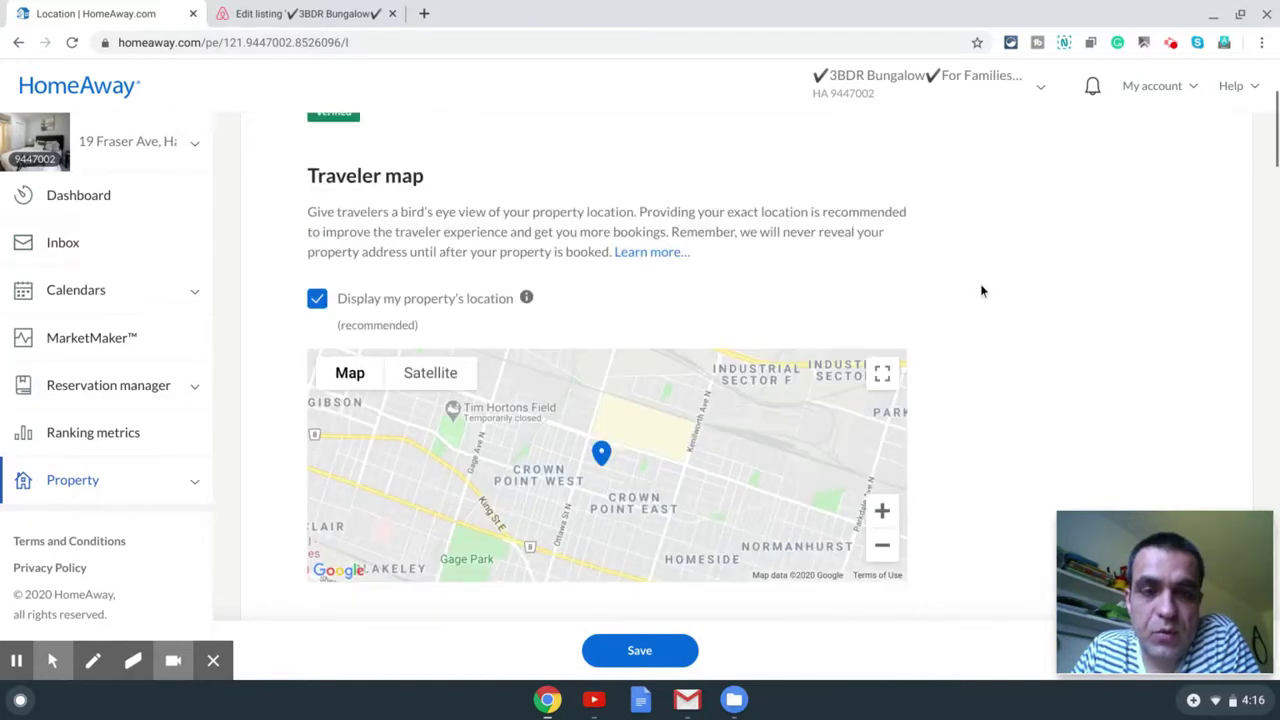
{"action": "scroll", "coordinate": [979, 290], "scroll_direction": "up", "scroll_amount": 2}
{"action": "scroll", "coordinate": [976, 289], "scroll_direction": "down", "scroll_amount": 2}
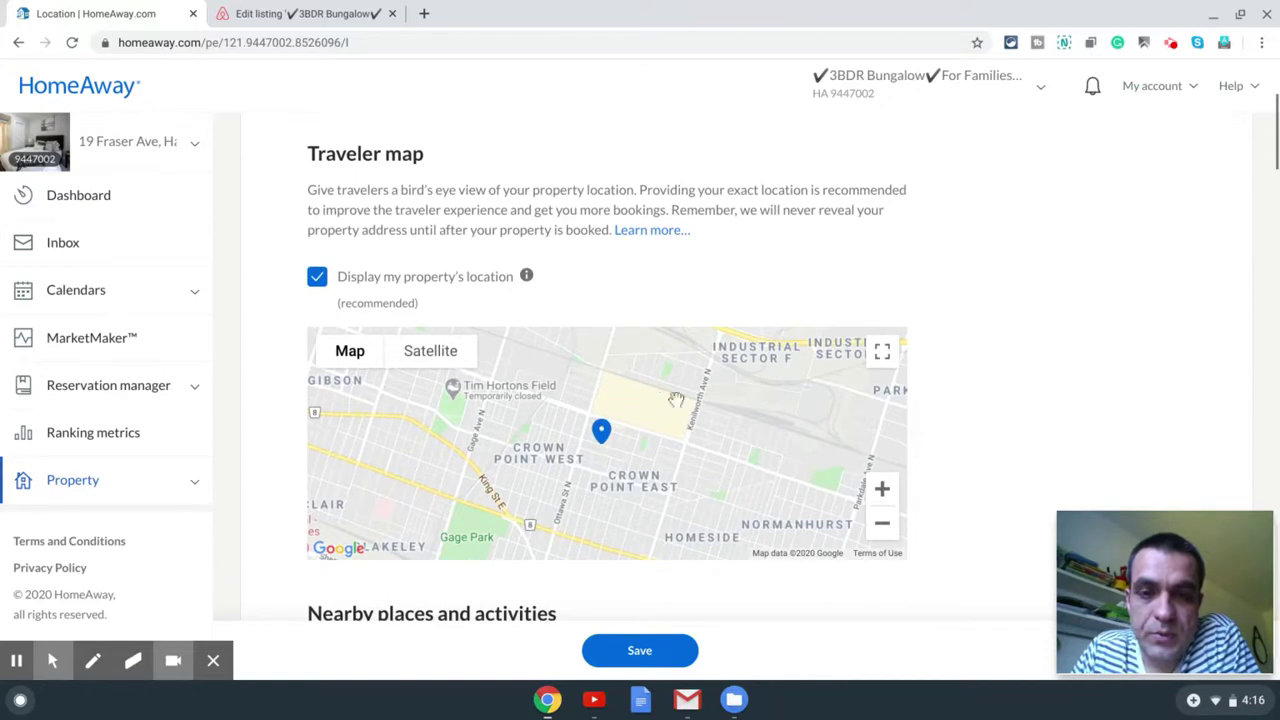
{"action": "scroll", "coordinate": [952, 364], "scroll_direction": "up", "scroll_amount": 2}
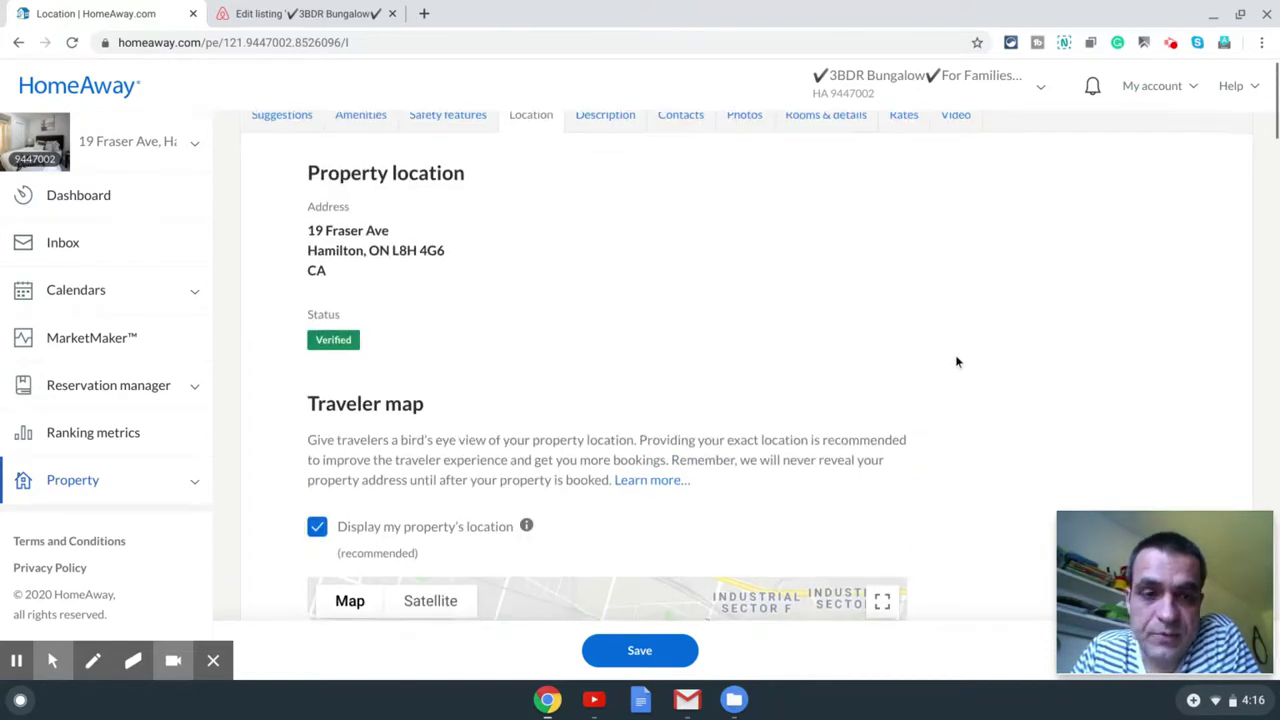
{"action": "scroll", "coordinate": [956, 362], "scroll_direction": "down", "scroll_amount": 5}
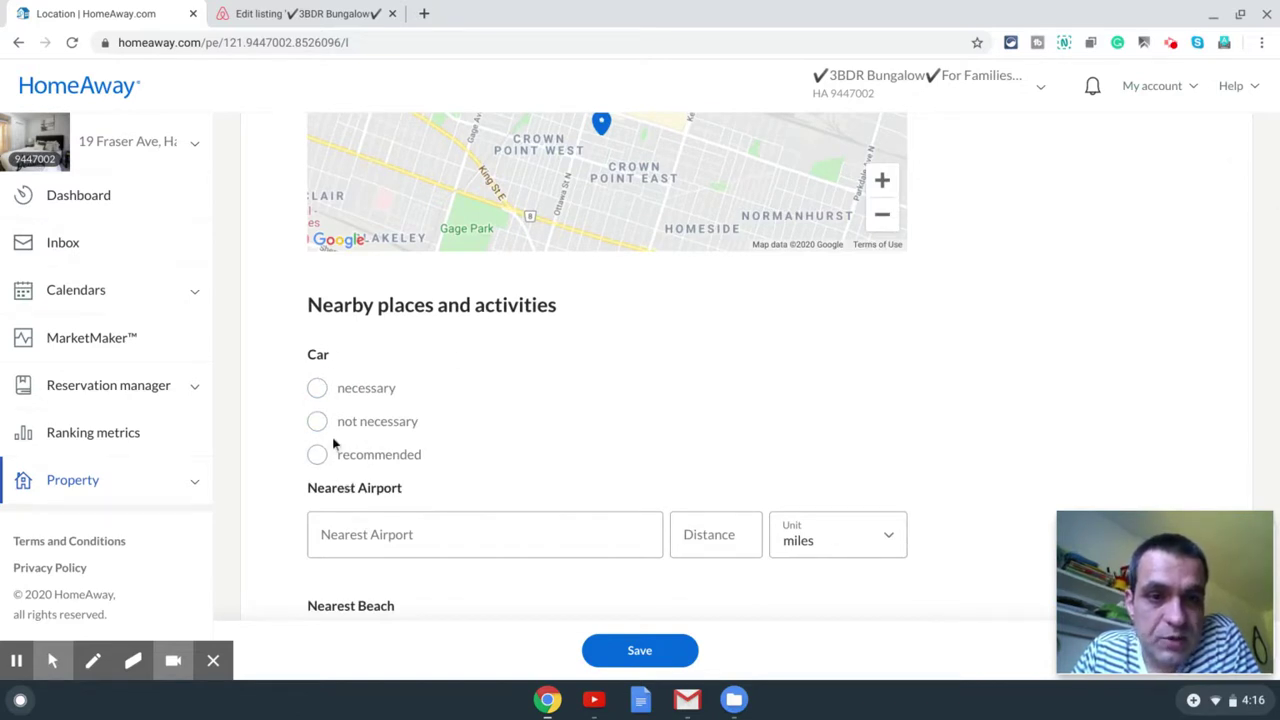
{"action": "left_click", "coordinate": [318, 424]}
{"action": "left_click", "coordinate": [319, 387]}
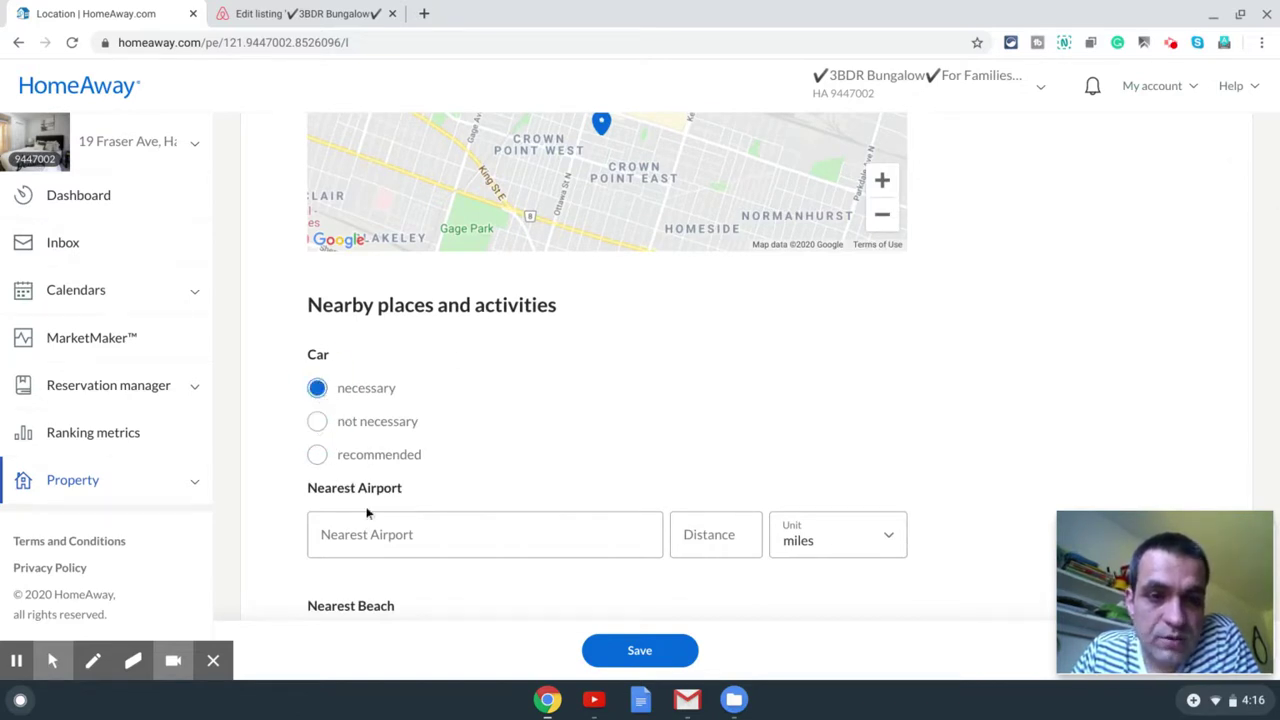
{"action": "scroll", "coordinate": [503, 539], "scroll_direction": "down", "scroll_amount": 3}
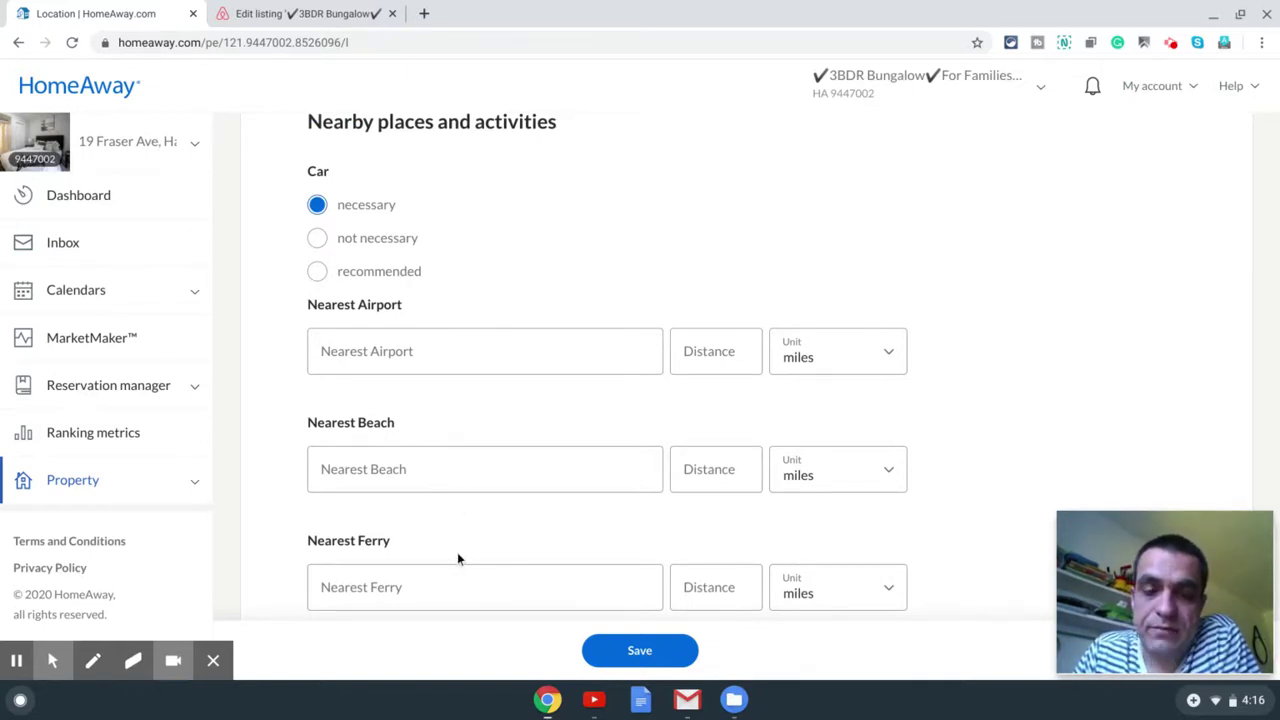
{"action": "left_click", "coordinate": [645, 651]}
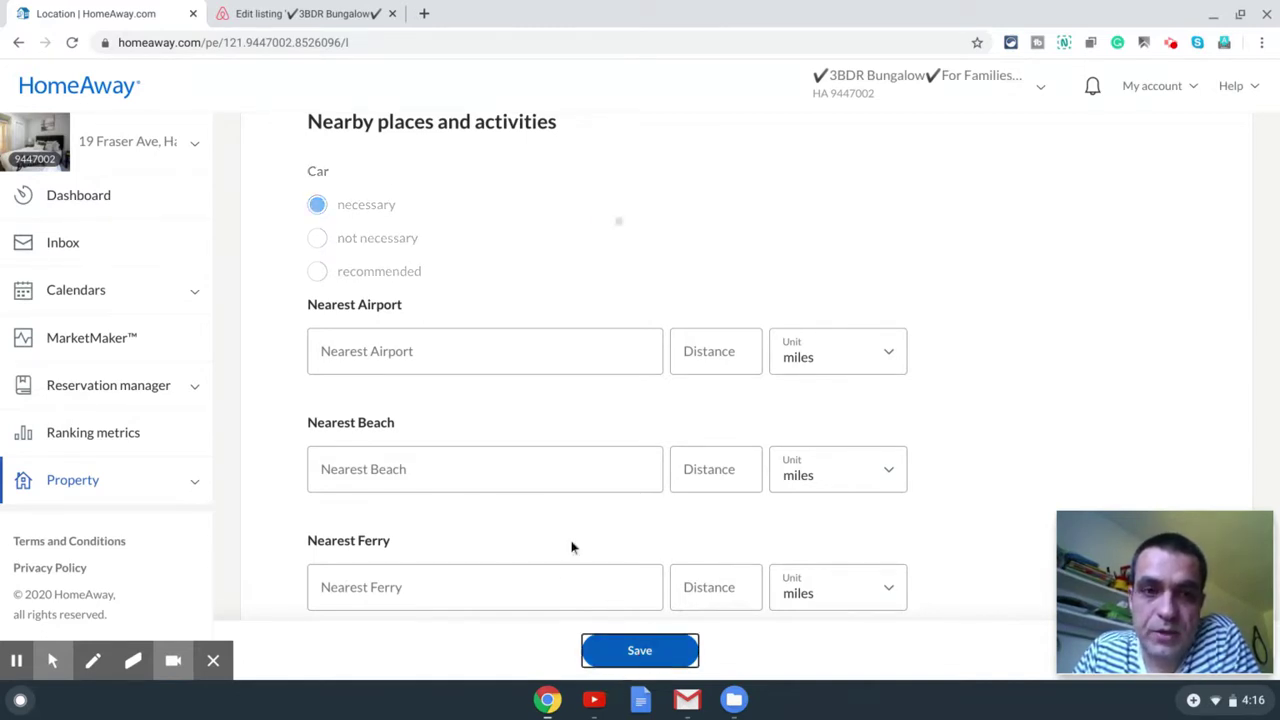
Step: Tick Town as the property's setting, then review the attractions and return to the traveler map
{"action": "scroll", "coordinate": [546, 391], "scroll_direction": "down", "scroll_amount": 3}
{"action": "scroll", "coordinate": [562, 391], "scroll_direction": "down", "scroll_amount": 9}
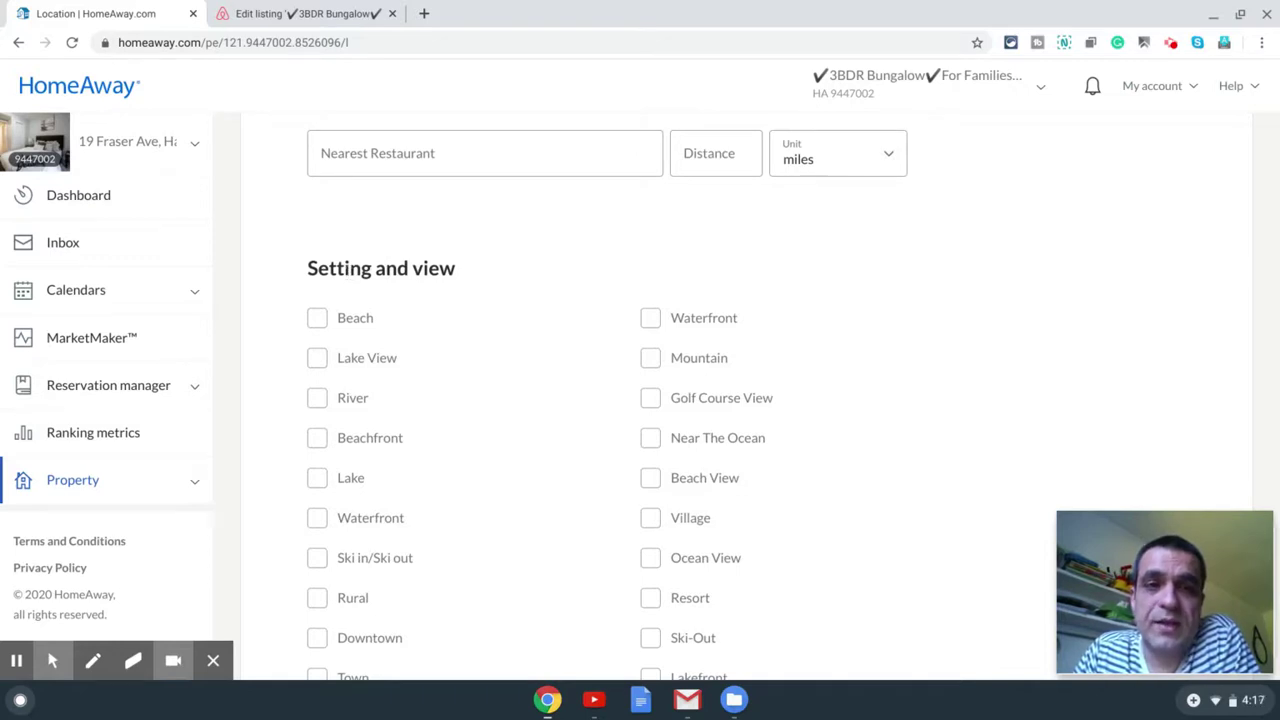
{"action": "scroll", "coordinate": [410, 322], "scroll_direction": "down", "scroll_amount": 1}
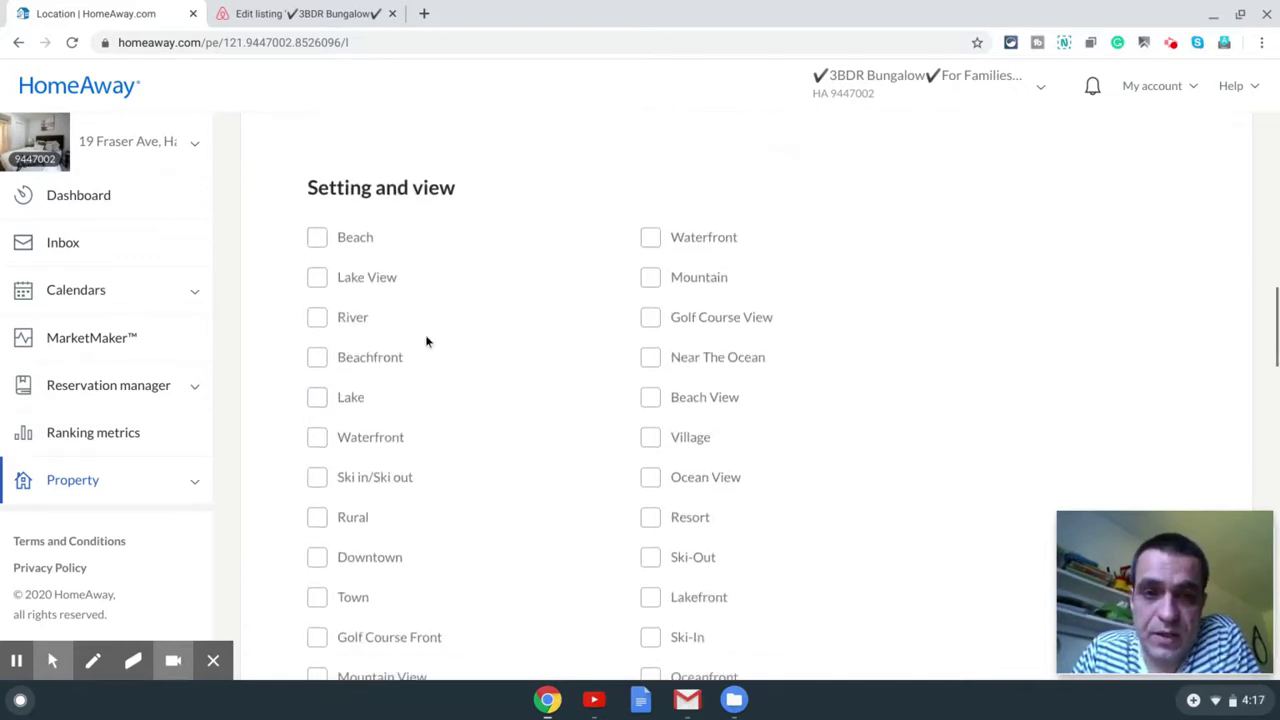
{"action": "scroll", "coordinate": [565, 330], "scroll_direction": "down", "scroll_amount": 1}
{"action": "scroll", "coordinate": [608, 306], "scroll_direction": "down", "scroll_amount": 1}
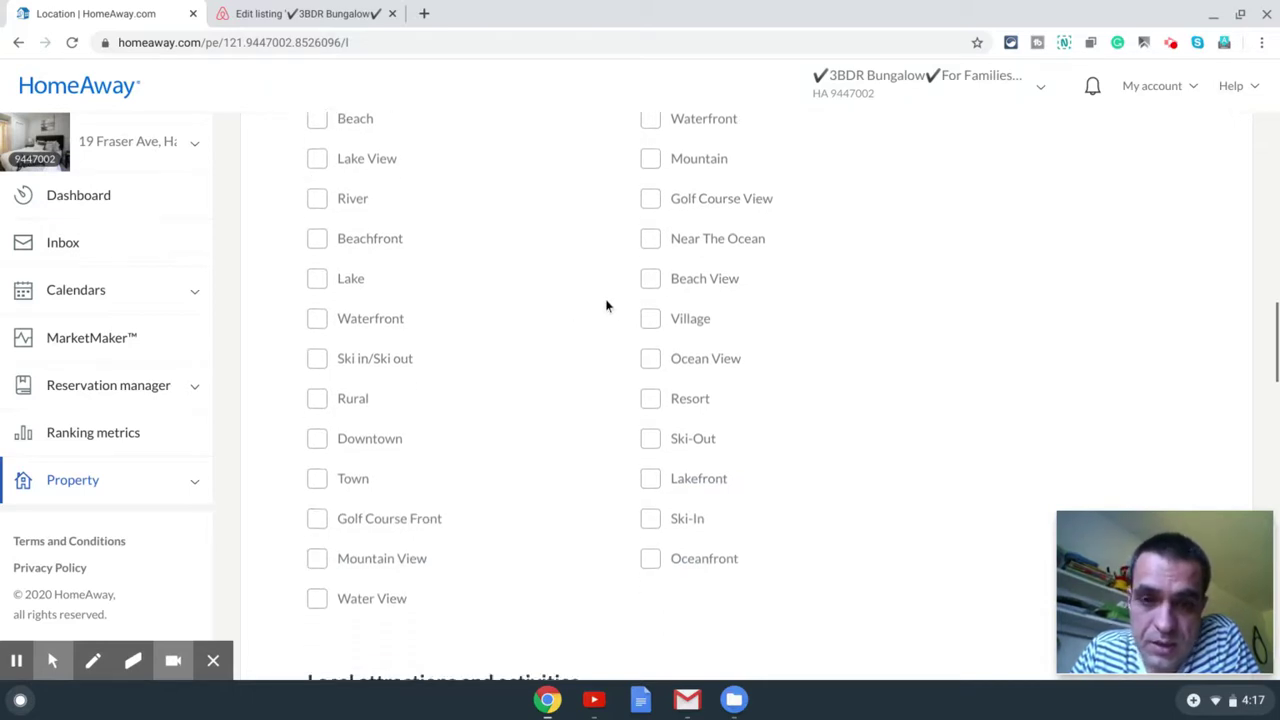
{"action": "left_click", "coordinate": [318, 468]}
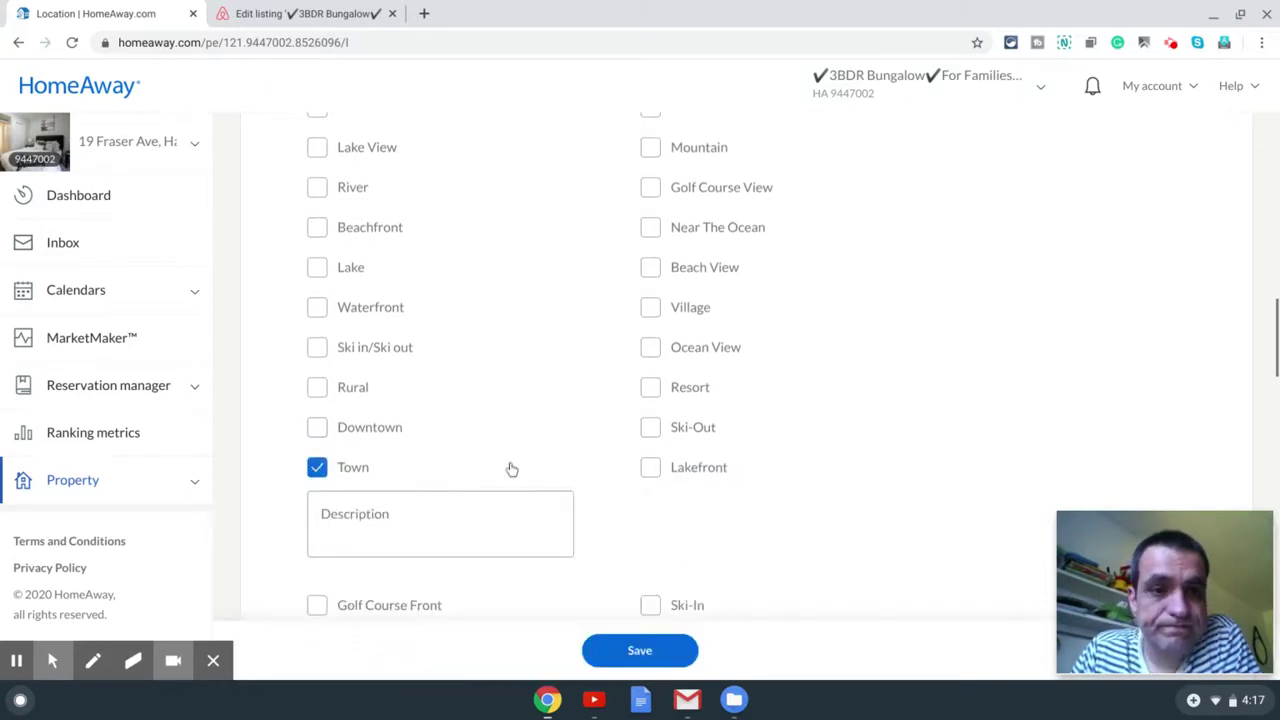
{"action": "scroll", "coordinate": [540, 440], "scroll_direction": "down", "scroll_amount": 3}
{"action": "scroll", "coordinate": [575, 398], "scroll_direction": "down", "scroll_amount": 1}
{"action": "scroll", "coordinate": [584, 390], "scroll_direction": "down", "scroll_amount": 3}
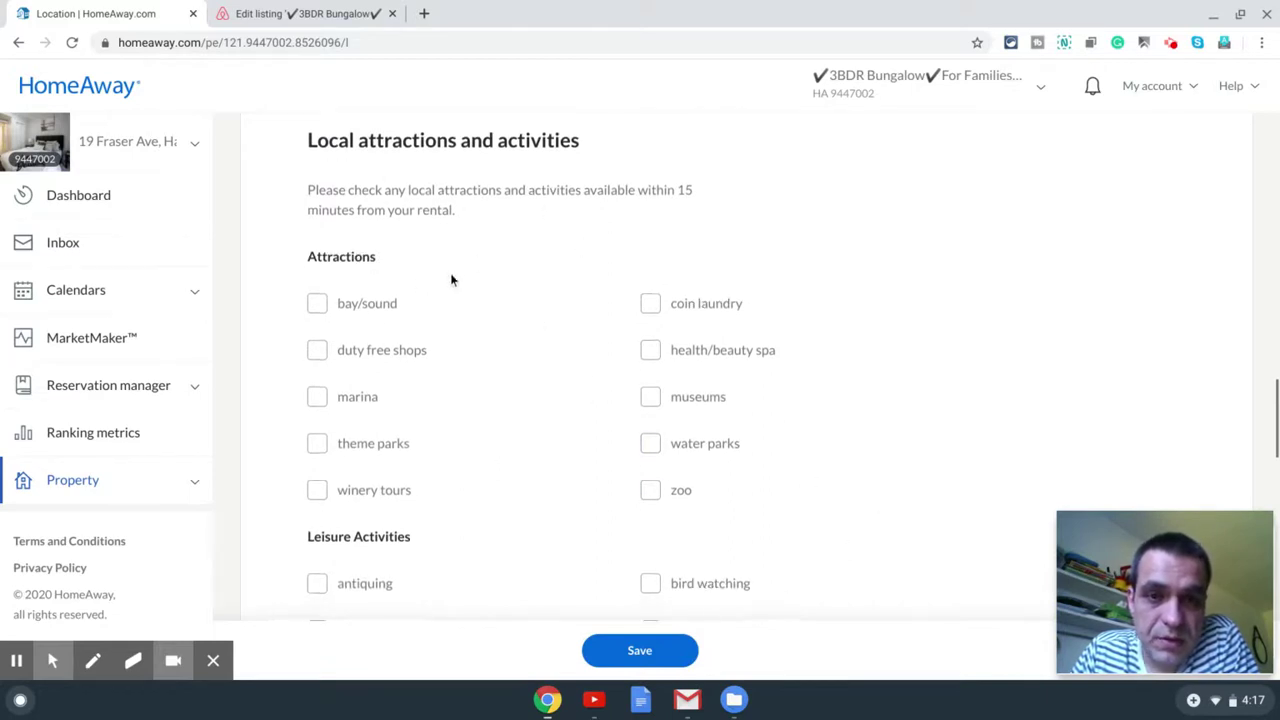
{"action": "scroll", "coordinate": [452, 280], "scroll_direction": "down", "scroll_amount": 2}
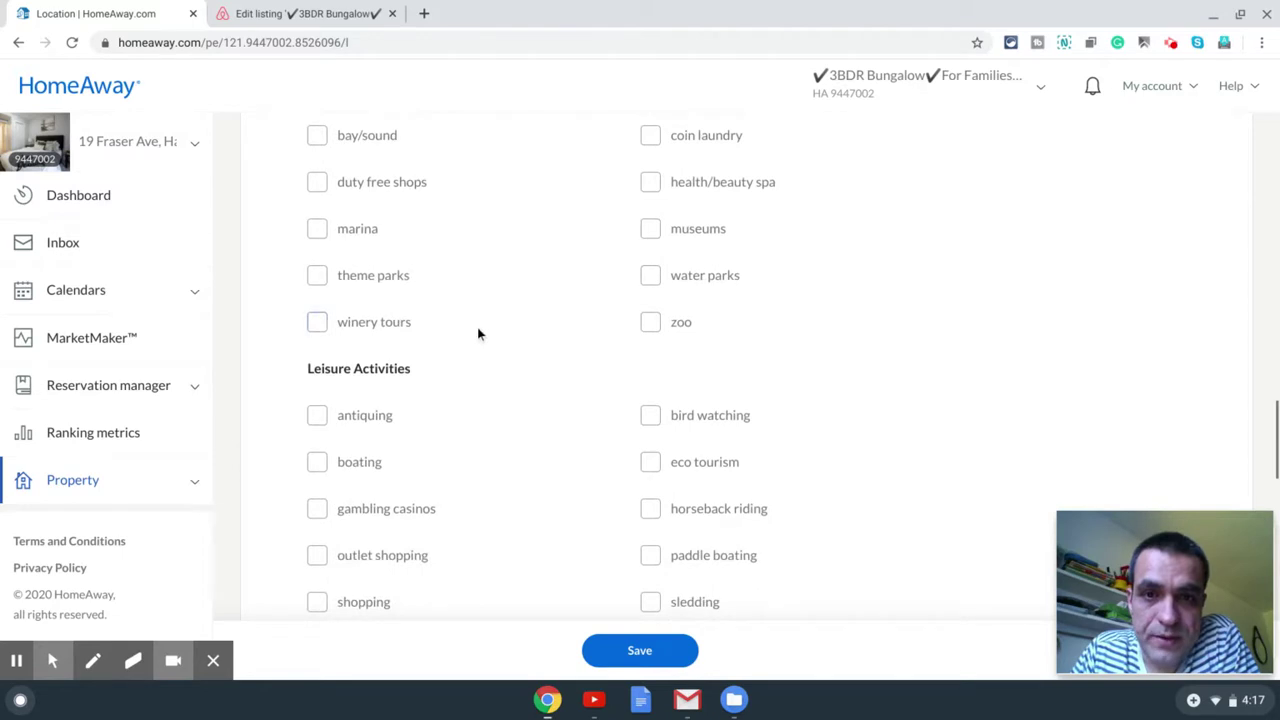
{"action": "scroll", "coordinate": [477, 333], "scroll_direction": "down", "scroll_amount": 6}
{"action": "scroll", "coordinate": [474, 330], "scroll_direction": "down", "scroll_amount": 2}
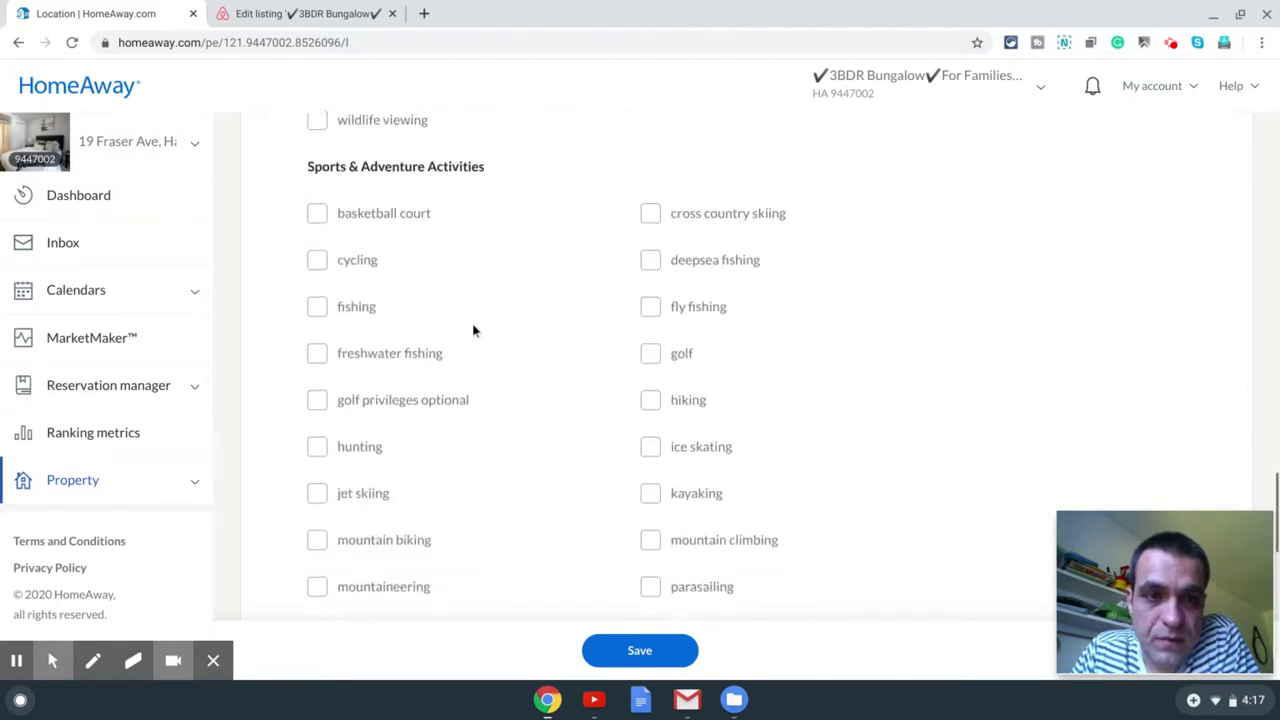
{"action": "scroll", "coordinate": [474, 329], "scroll_direction": "down", "scroll_amount": 10}
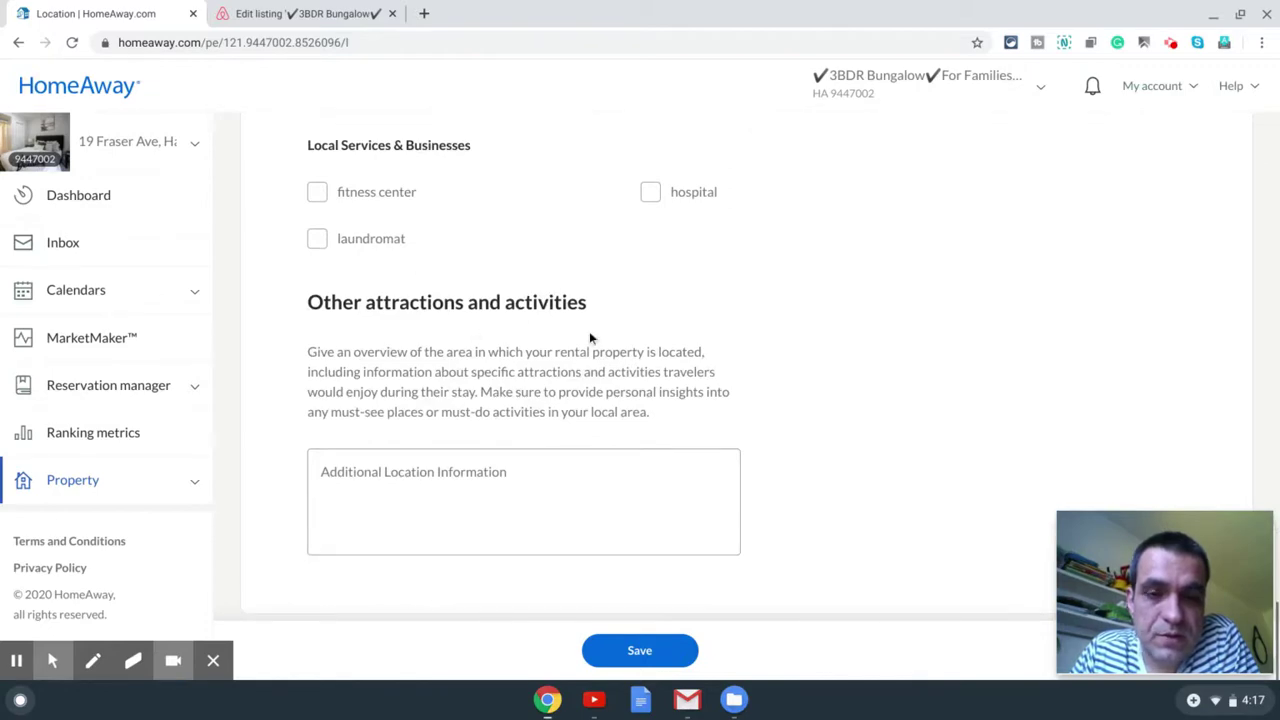
{"action": "scroll", "coordinate": [590, 337], "scroll_direction": "up", "scroll_amount": 20}
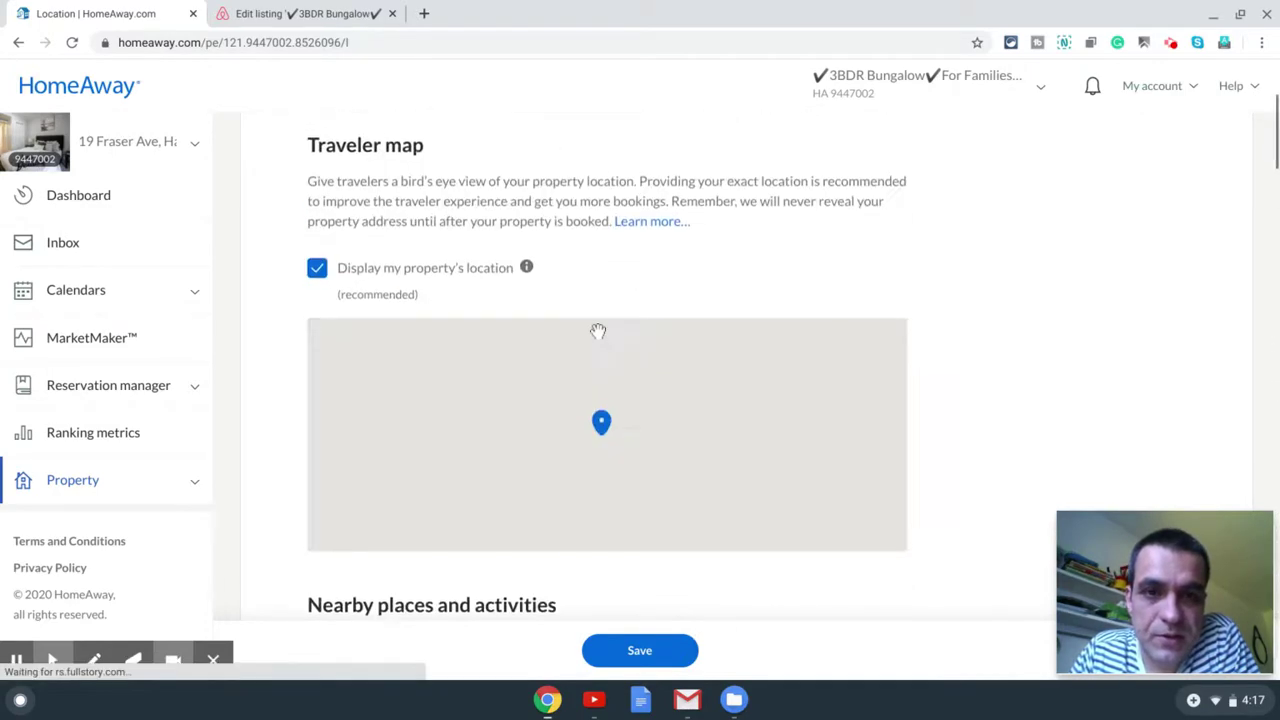
{"action": "scroll", "coordinate": [597, 330], "scroll_direction": "up", "scroll_amount": 3}
Step: Dismiss the unsaved-changes warning, save the location, then go to Description's Property Name field
{"action": "left_click", "coordinate": [606, 146]}
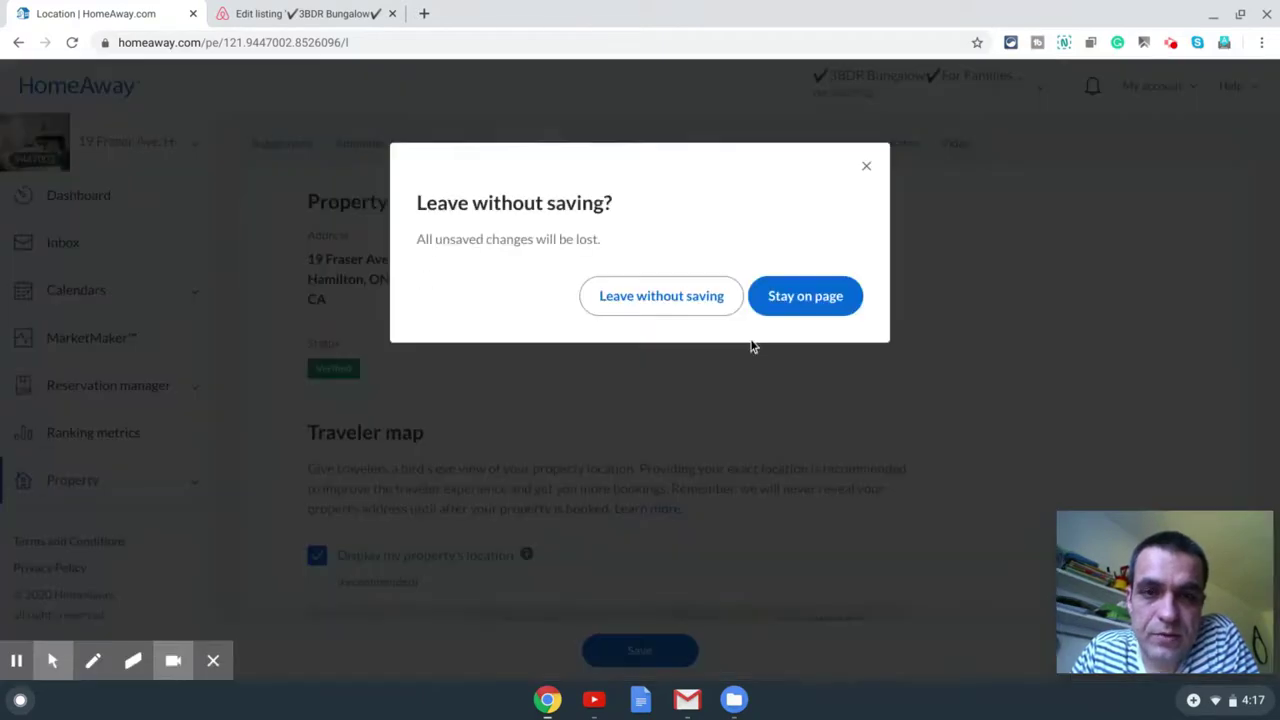
{"action": "left_click", "coordinate": [867, 167]}
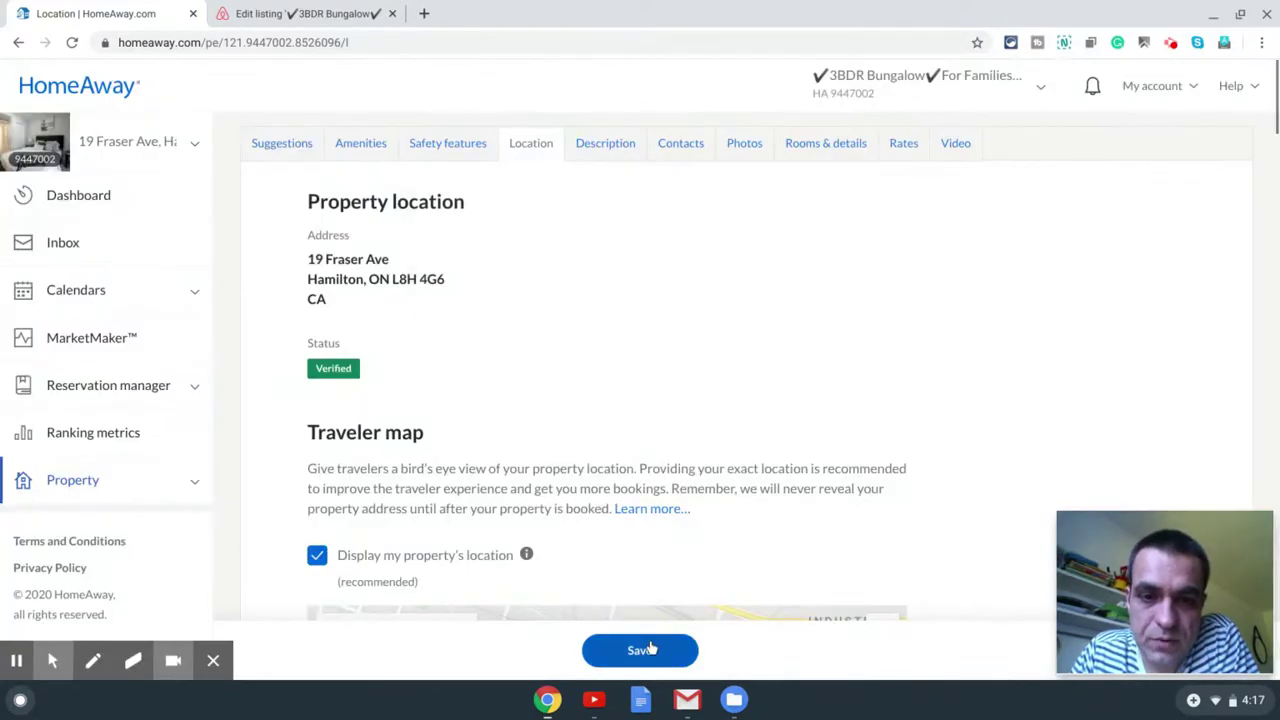
{"action": "left_click", "coordinate": [650, 648]}
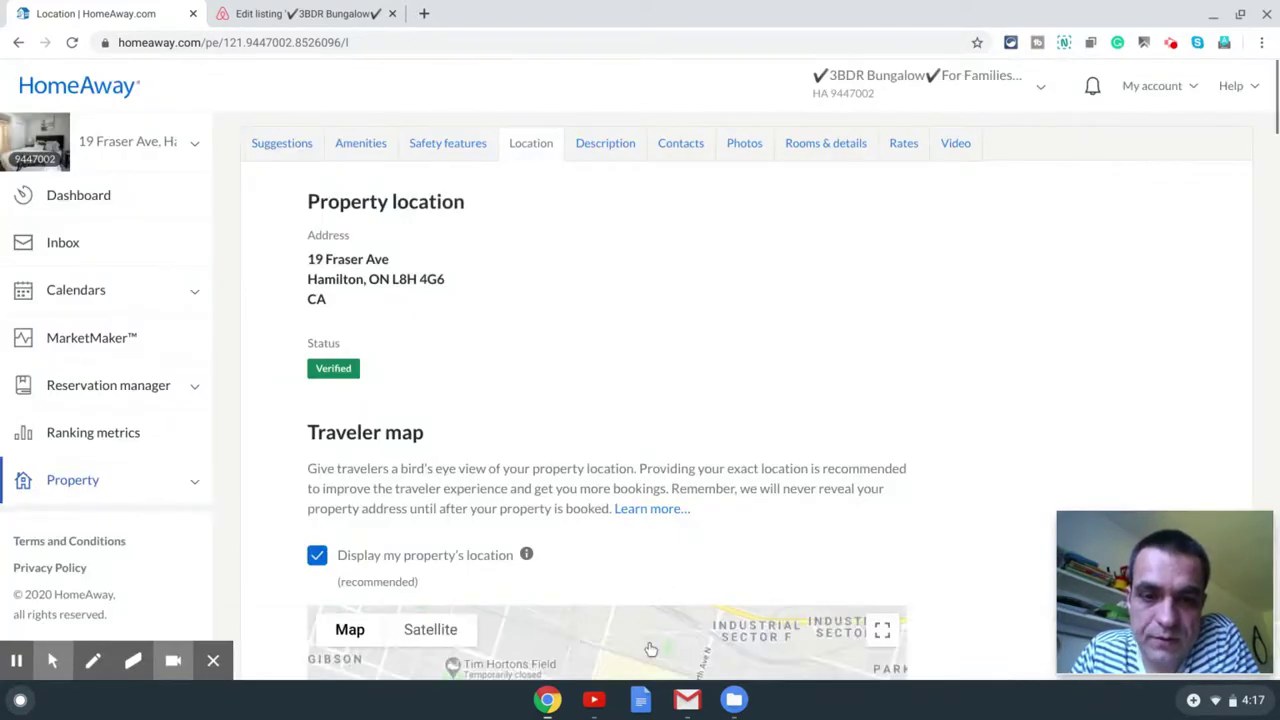
{"action": "left_click", "coordinate": [604, 146]}
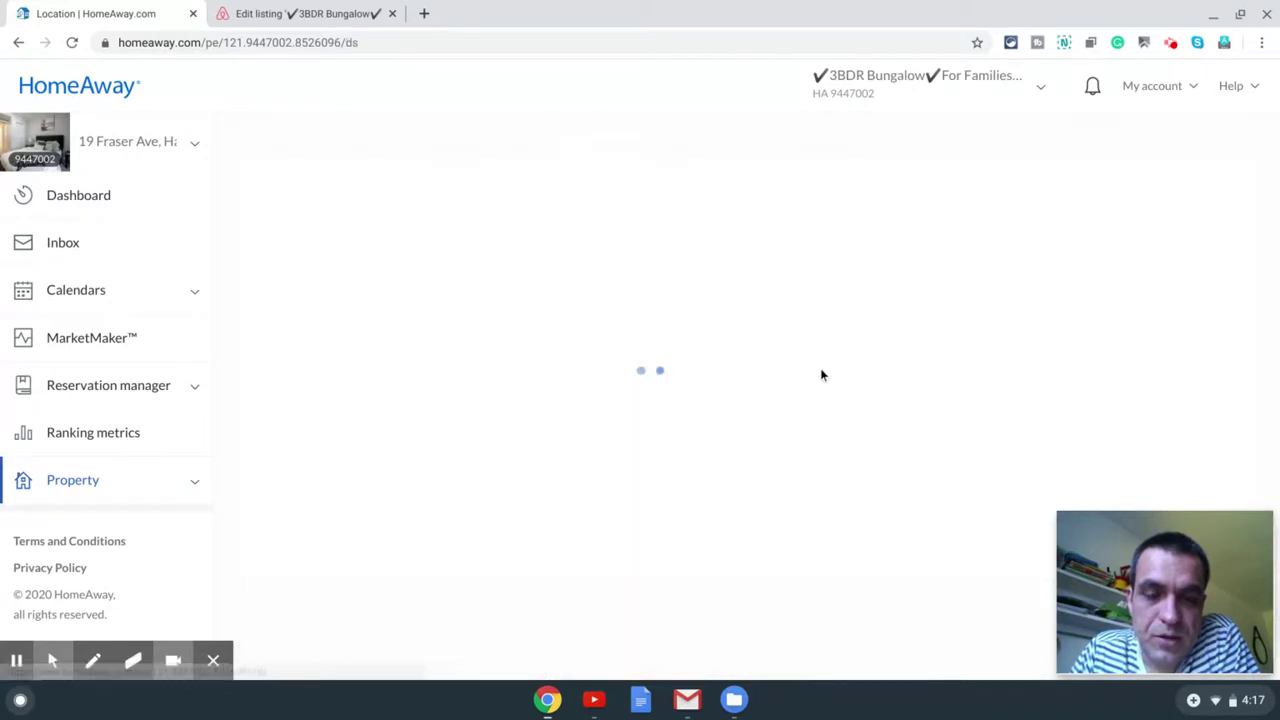
{"action": "left_click", "coordinate": [583, 350]}
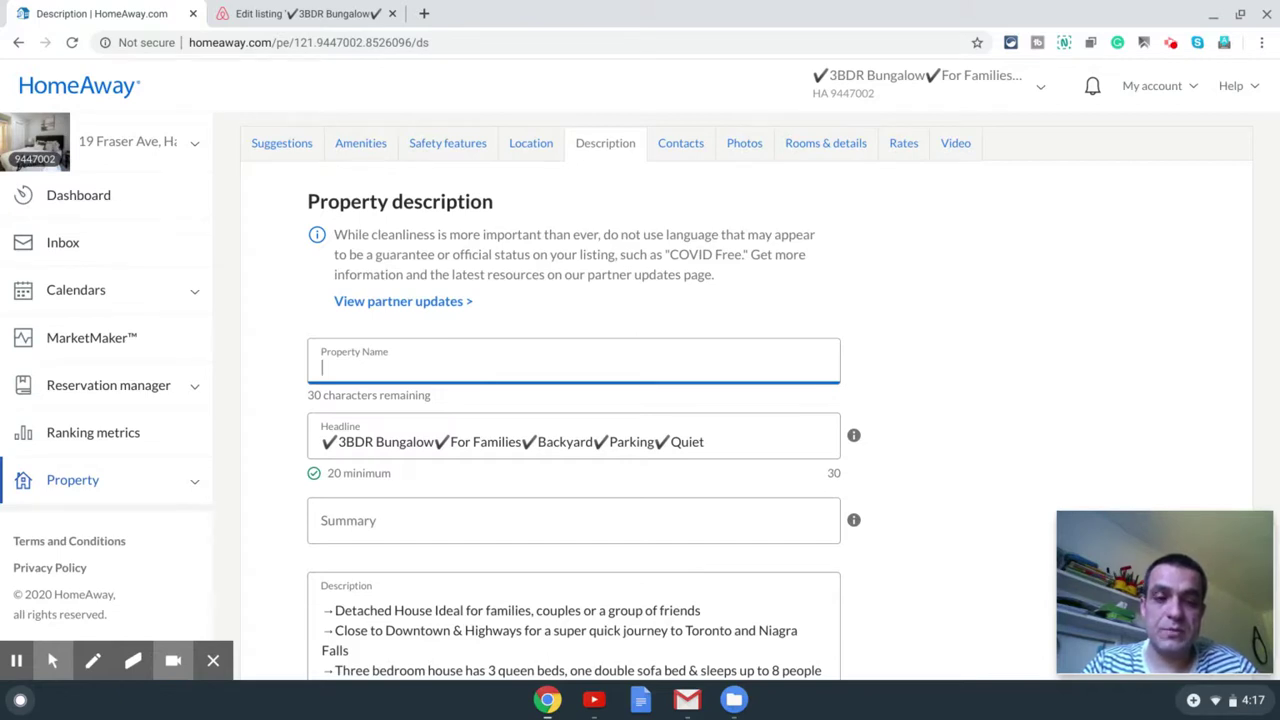
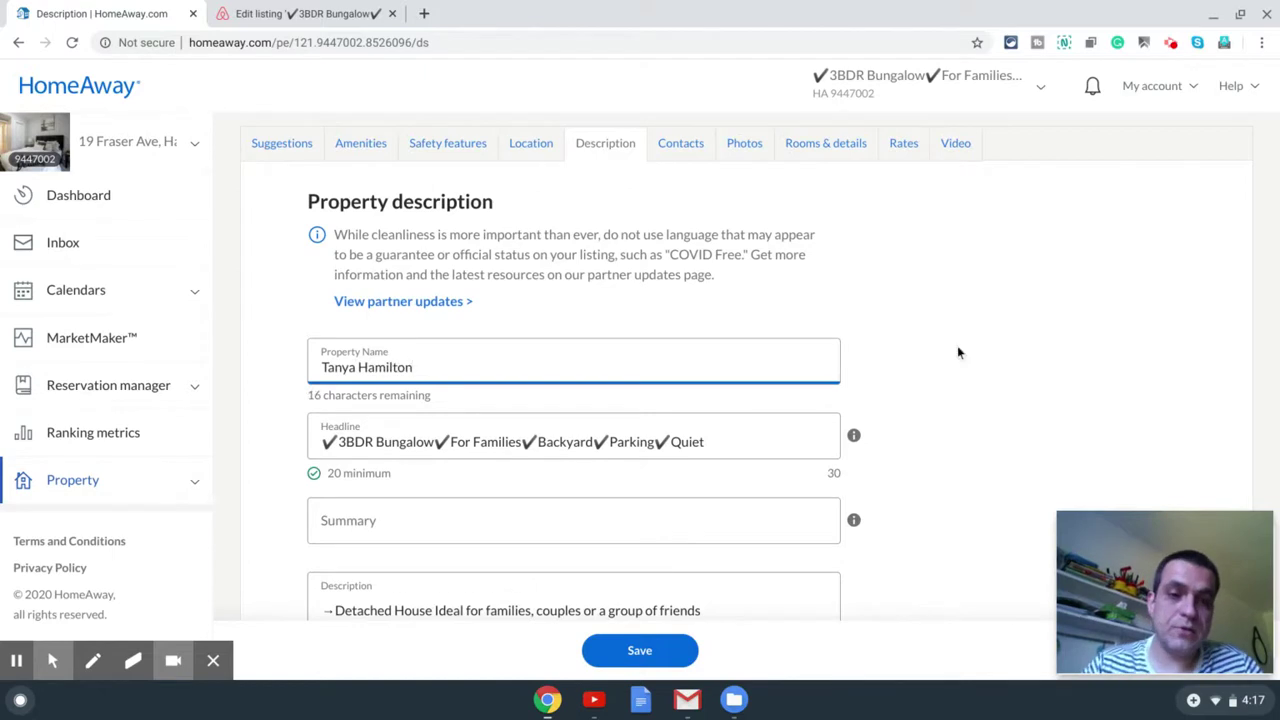
Step: Enter the host's name as Property Name and Summary 'Beautiful 3 Bedroom Bungalow in Hamilton'
{"action": "scroll", "coordinate": [700, 478], "scroll_direction": "down", "scroll_amount": 2}
{"action": "left_click", "coordinate": [404, 471]}
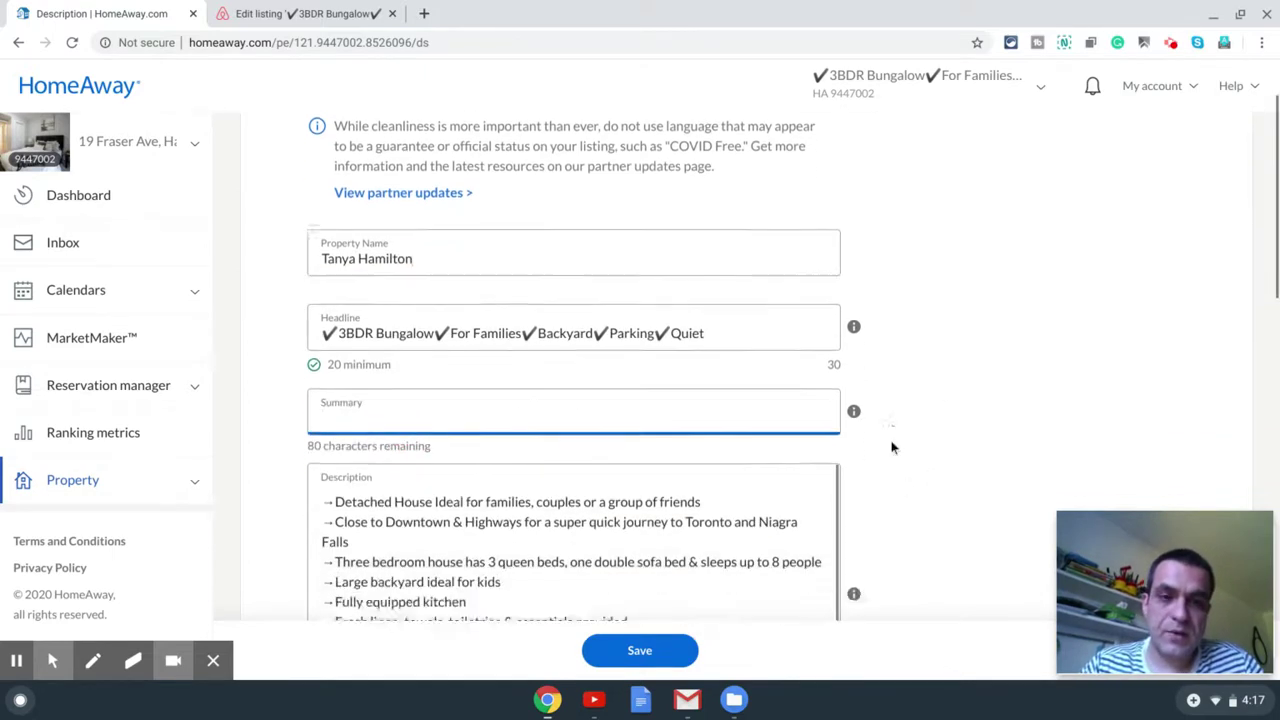
{"action": "scroll", "coordinate": [893, 447], "scroll_direction": "down", "scroll_amount": 2}
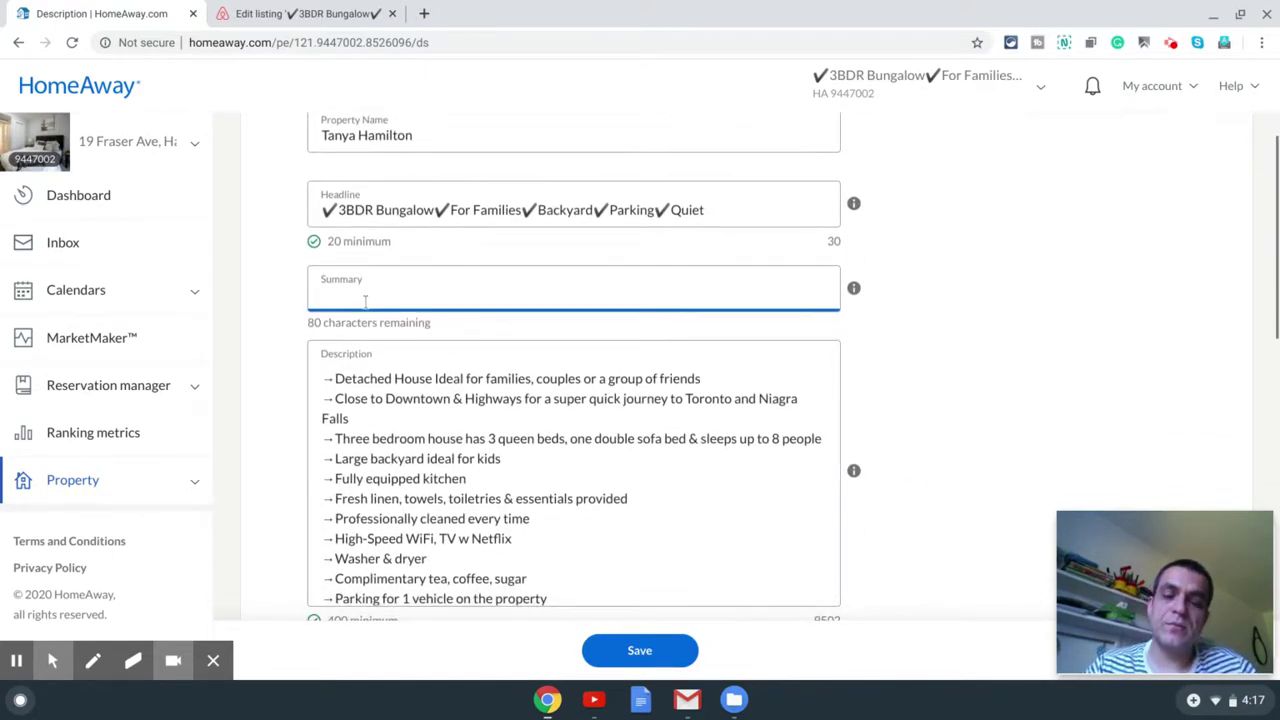
{"action": "scroll", "coordinate": [365, 300], "scroll_direction": "up", "scroll_amount": 1}
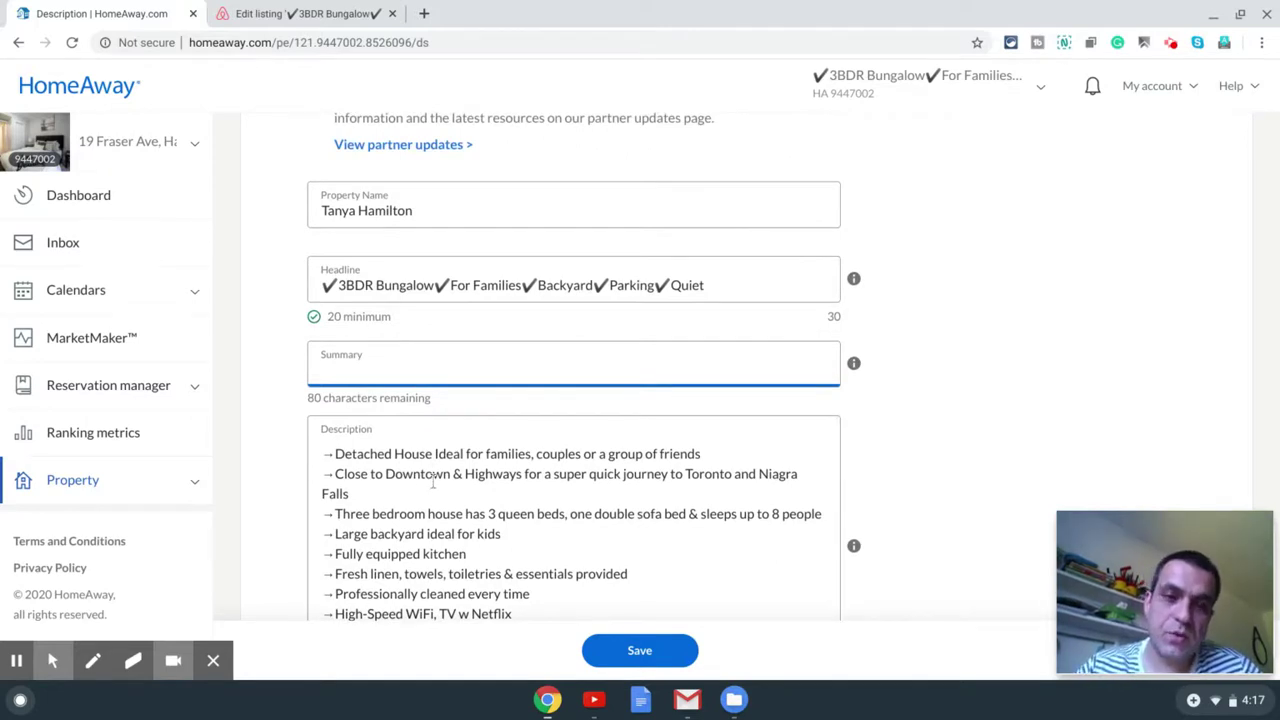
{"action": "left_click", "coordinate": [386, 360]}
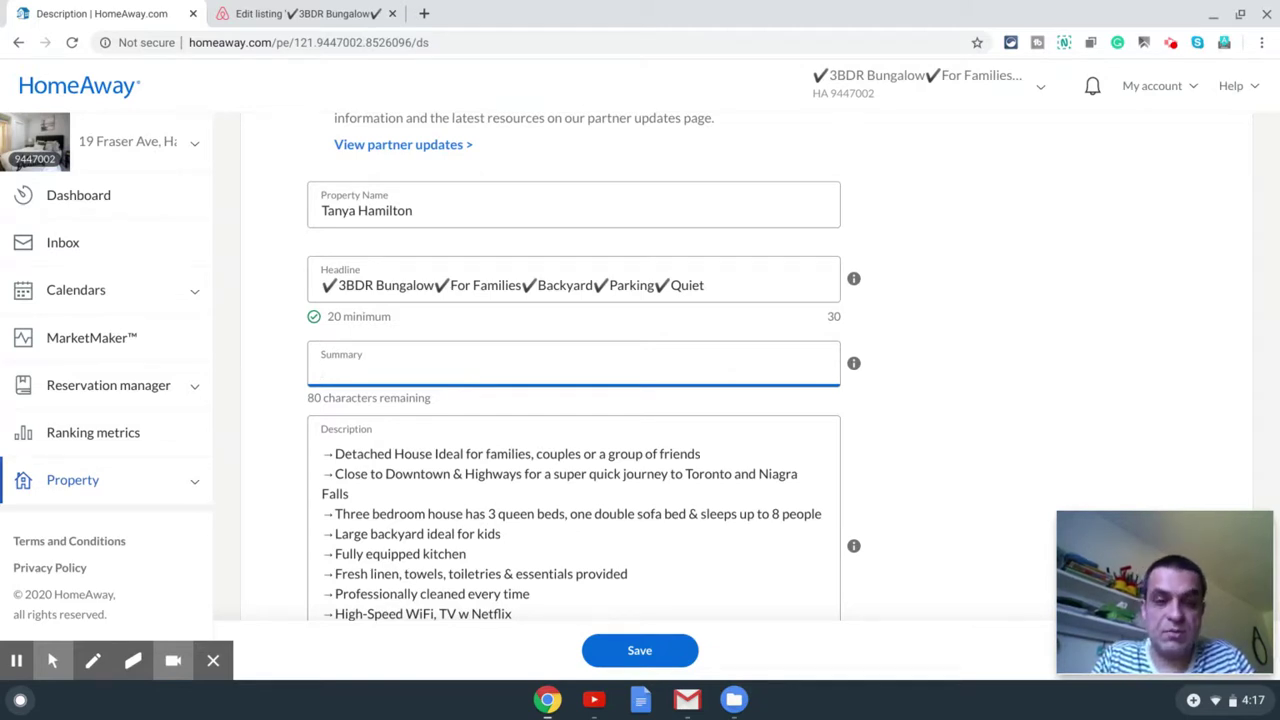
{"action": "type", "text": "BEatuf"}
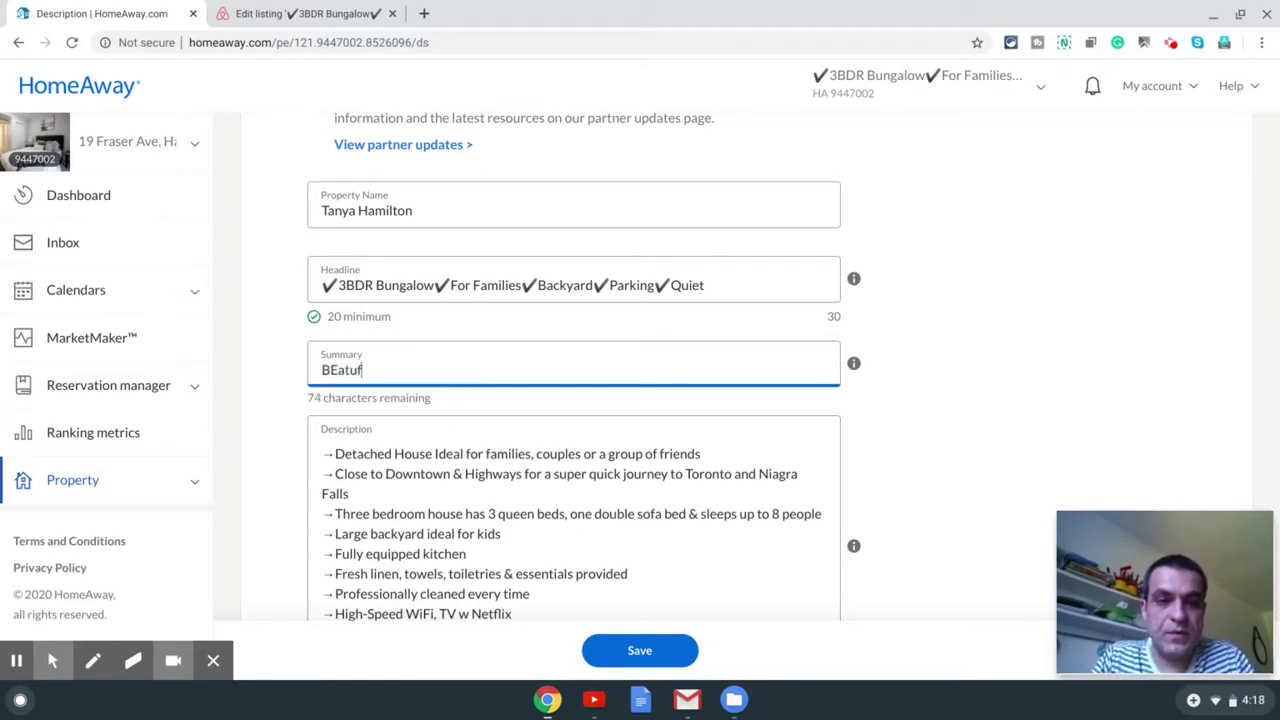
{"action": "key", "text": "BackSpace"}
{"action": "key", "text": "BackSpace"}
{"action": "key", "text": "BackSpace"}
{"action": "key", "text": "BackSpace"}
{"action": "key", "text": "BackSpace"}
{"action": "type", "text": "eautiful"}
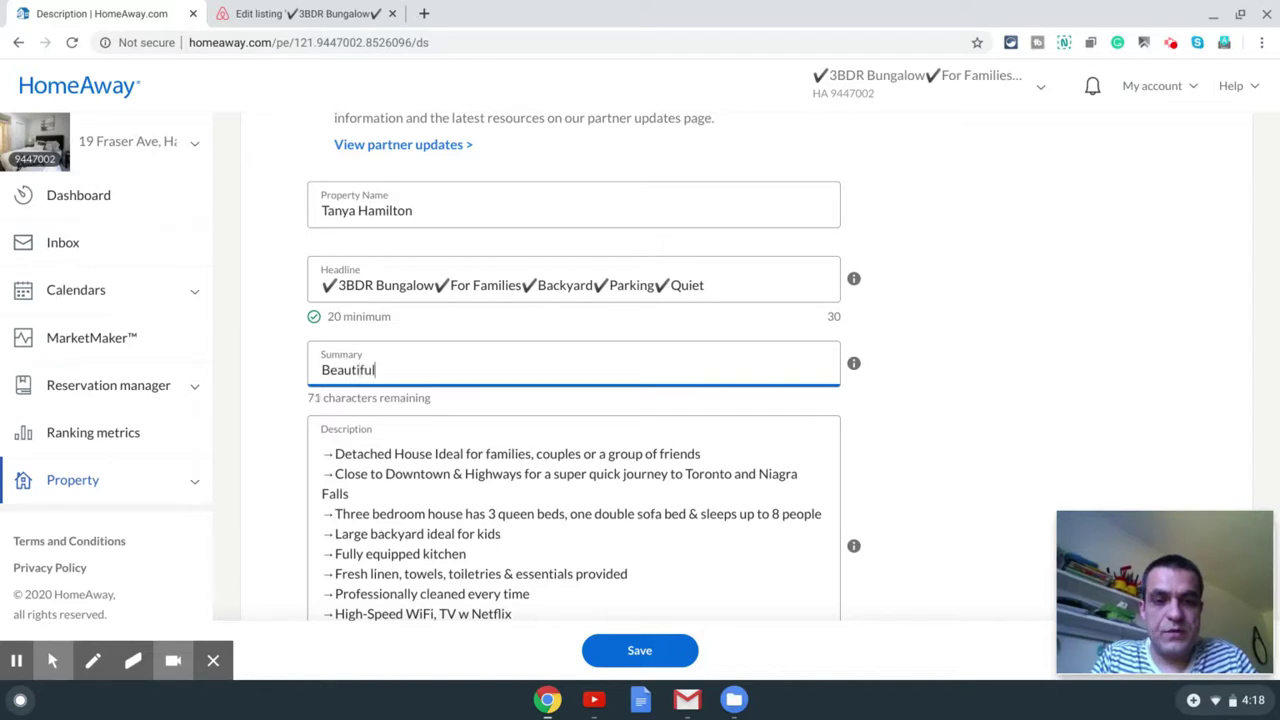
{"action": "type", "text": " 3 Bed"}
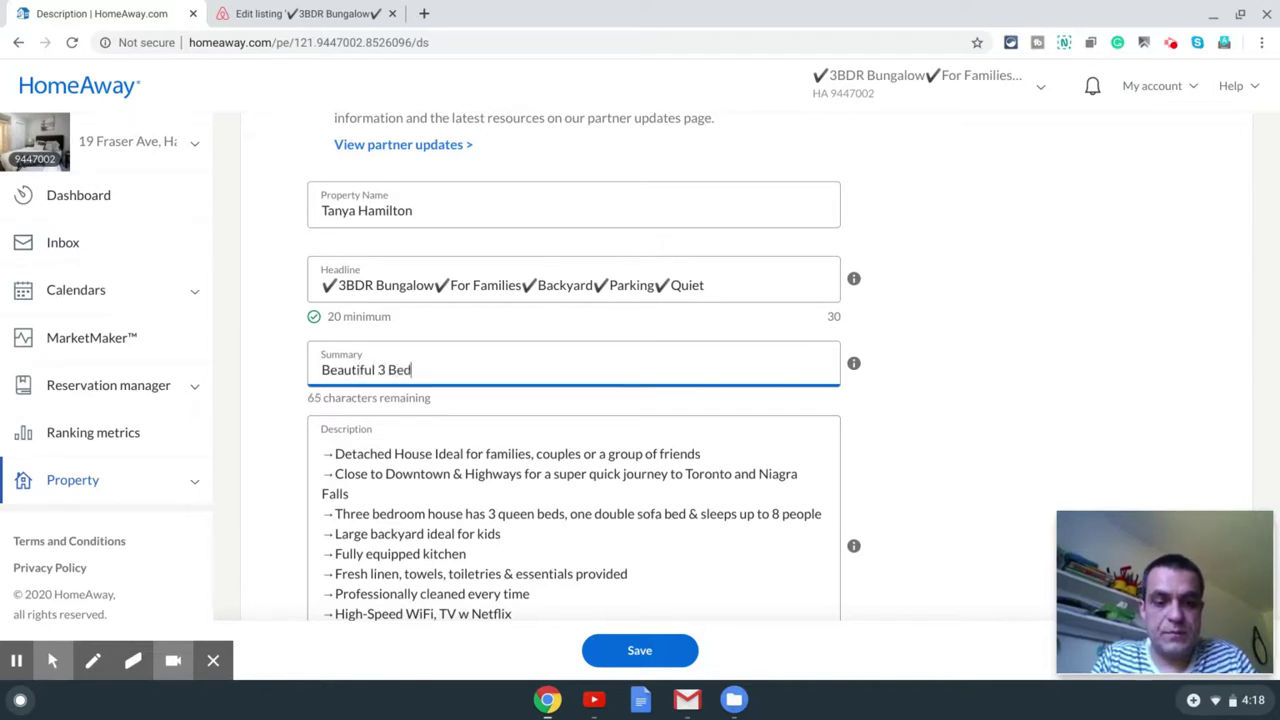
{"action": "type", "text": "room Bunga"}
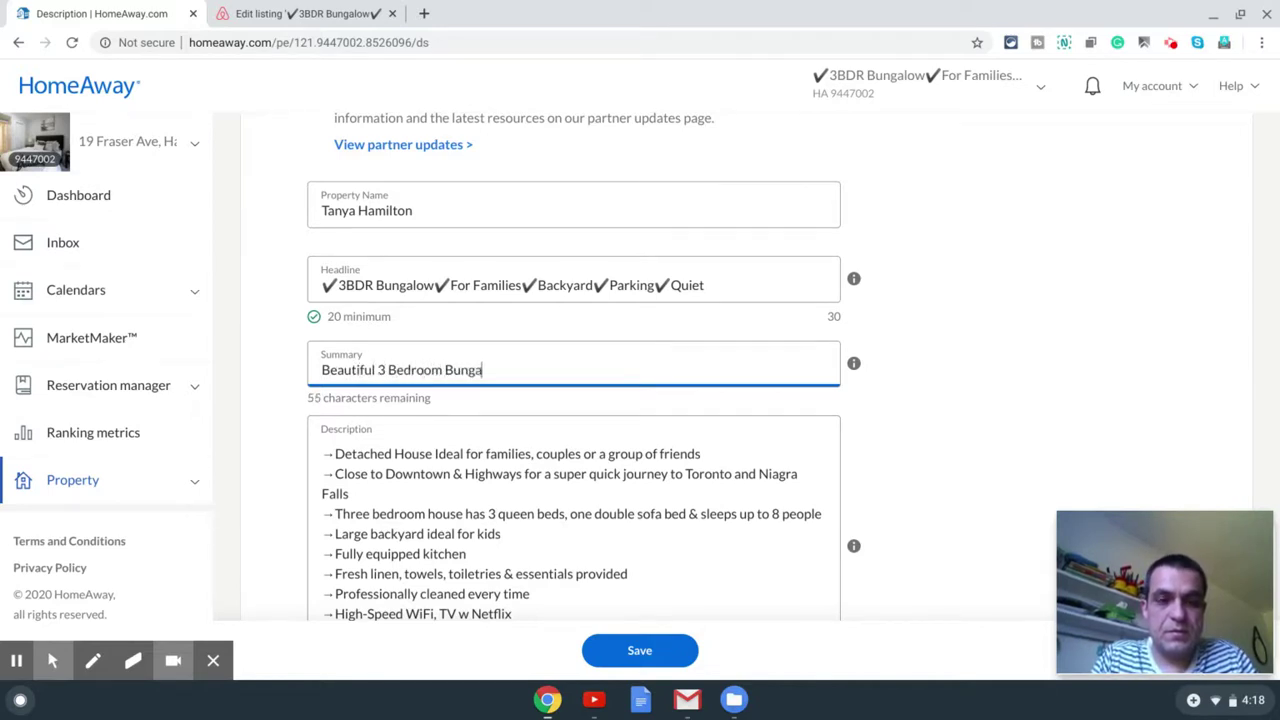
{"action": "type", "text": "low "}
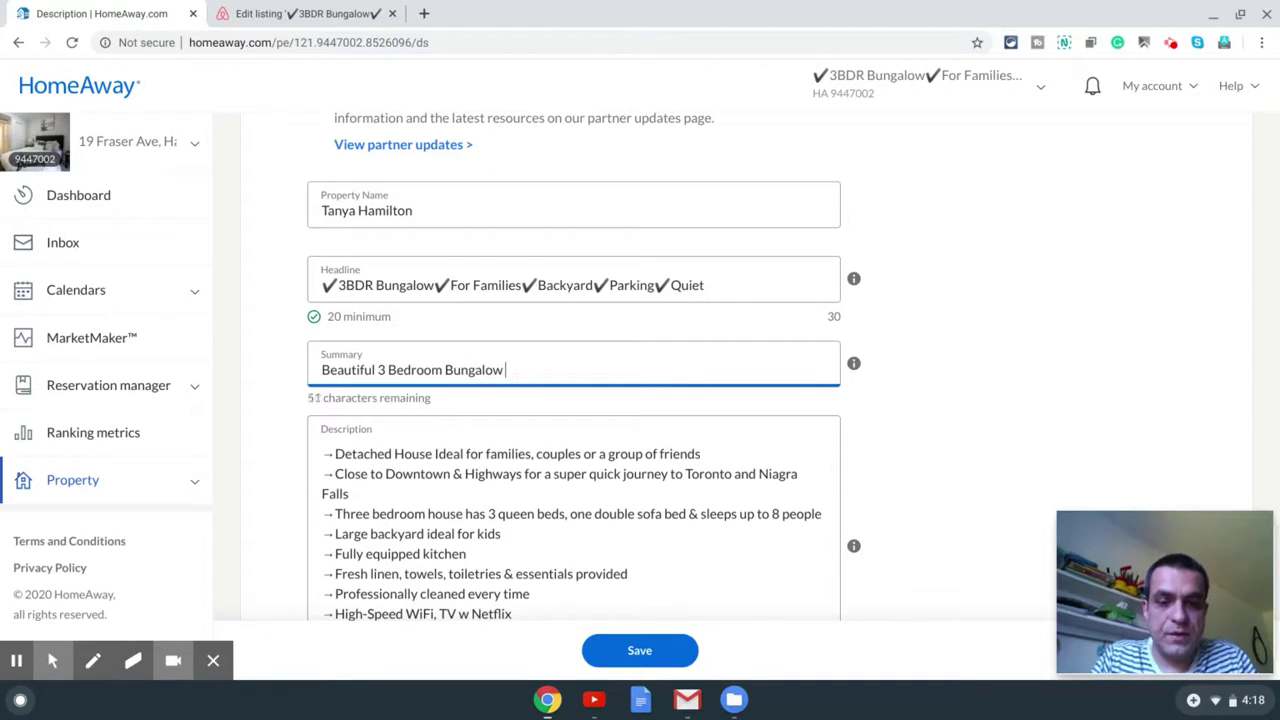
{"action": "type", "text": "In in Hamil"}
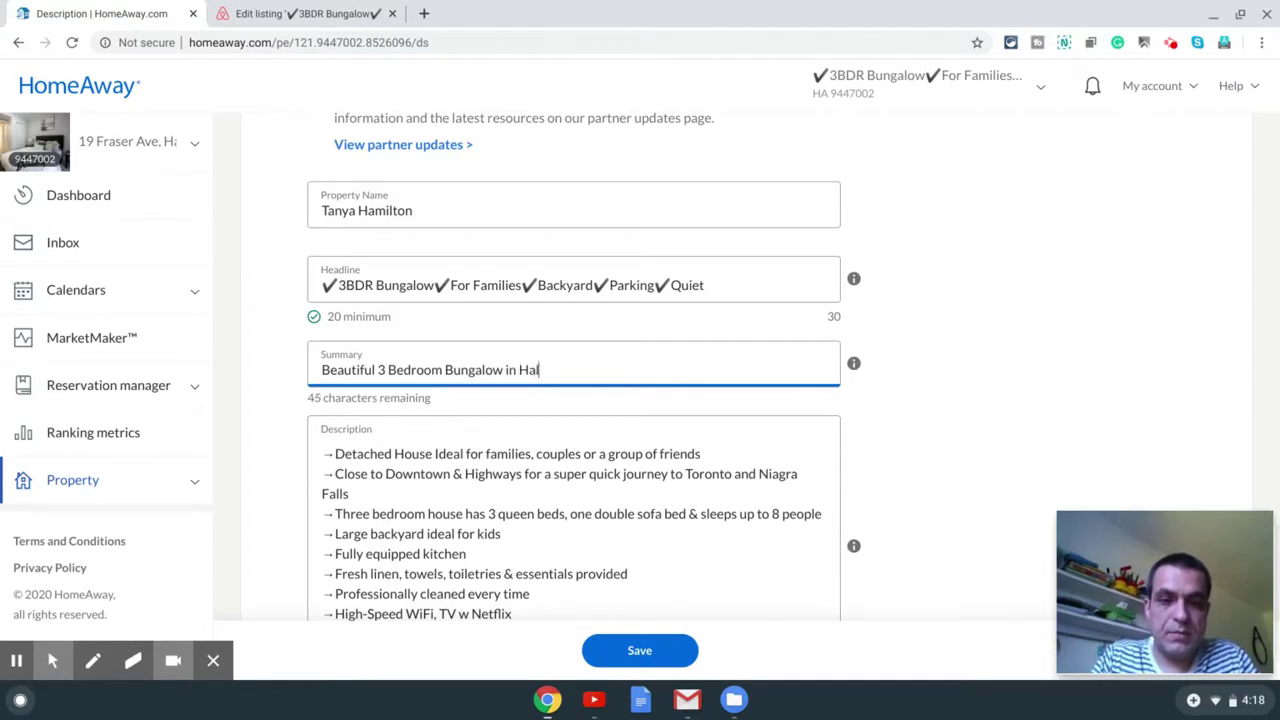
{"action": "type", "text": "ton"}
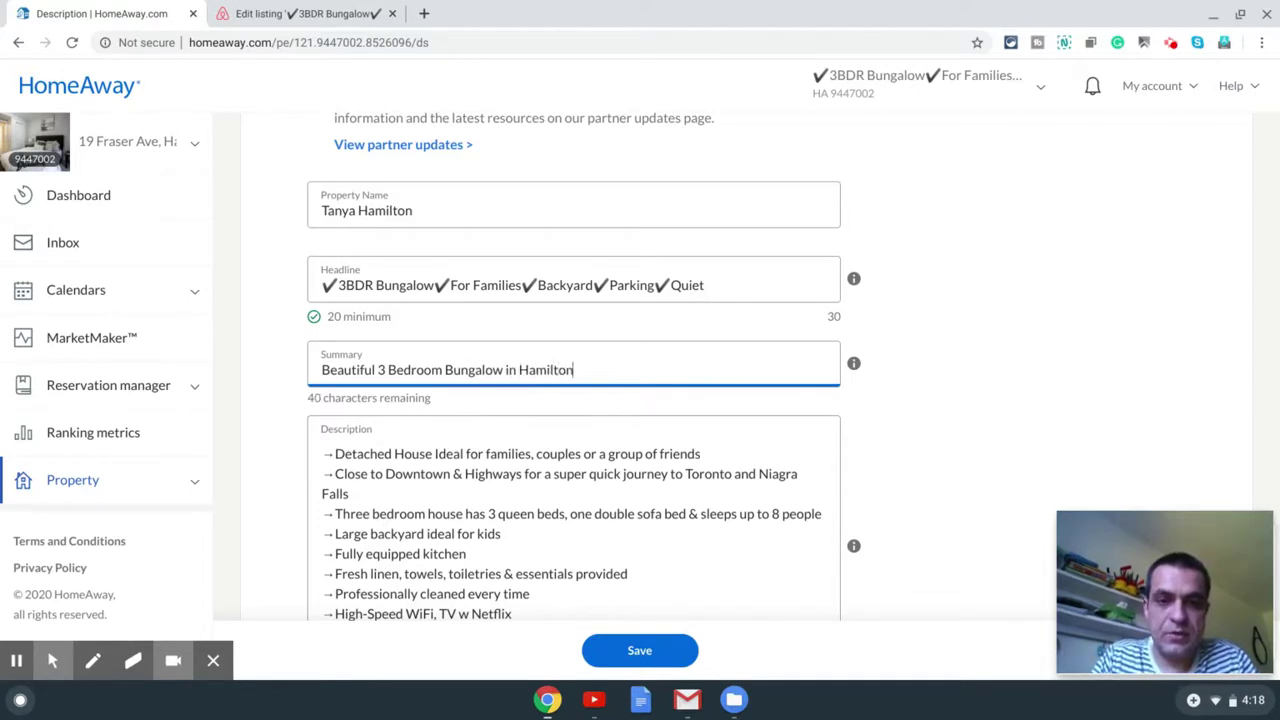
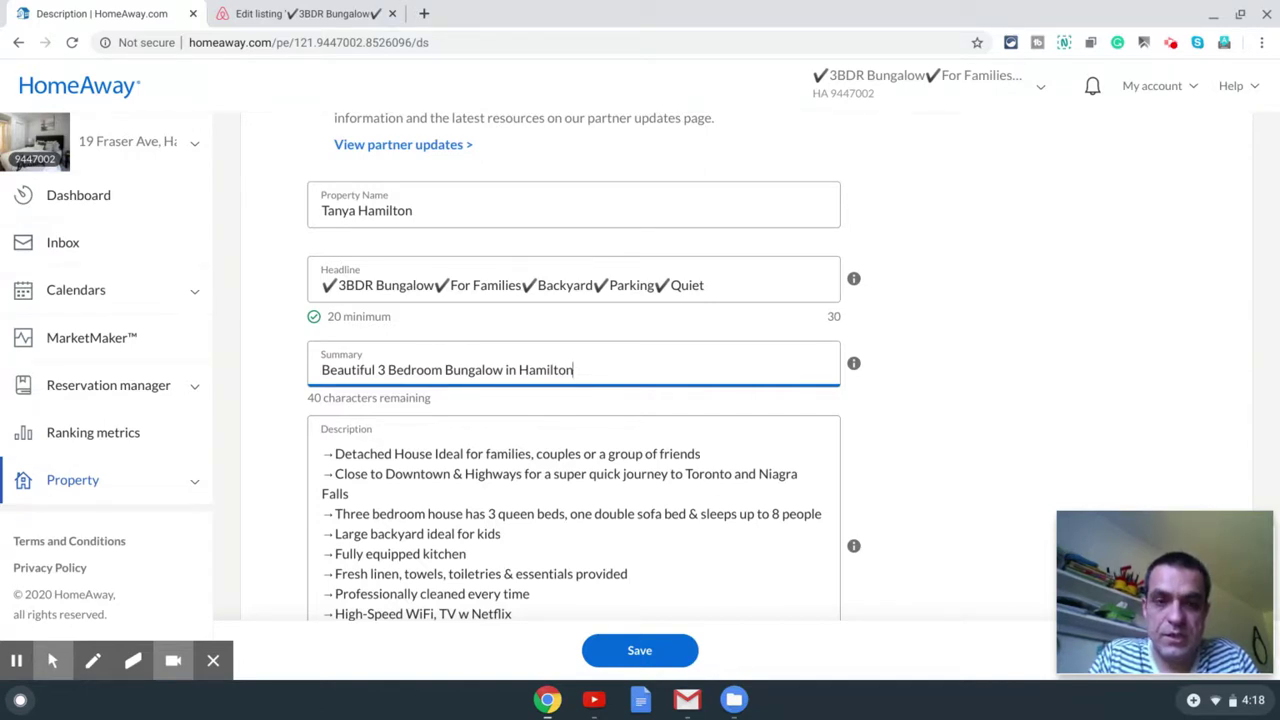
Step: Extend the summary with 'Ideal For Families with Backyard and Parking.'
{"action": "type", "text": "Ideal Fr"}
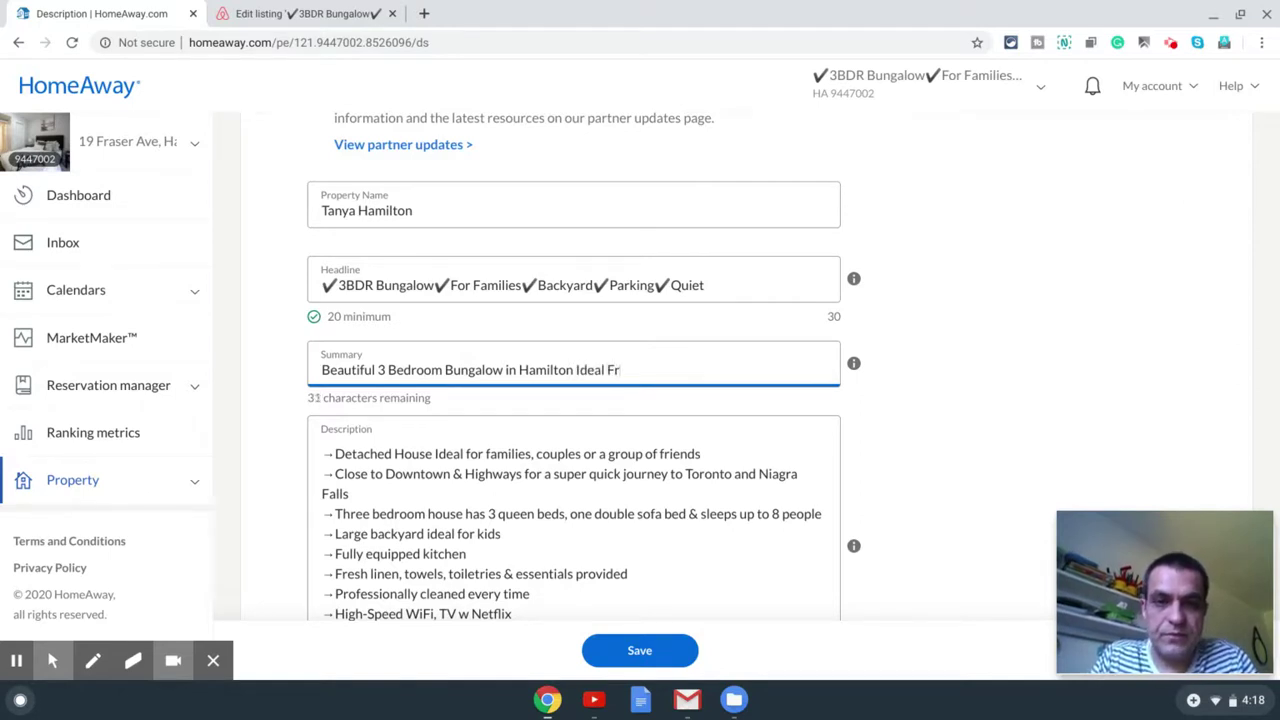
{"action": "type", "text": "or"}
{"action": "key", "text": "BackSpace"}
{"action": "key", "text": "BackSpace"}
{"action": "key", "text": "BackSpace"}
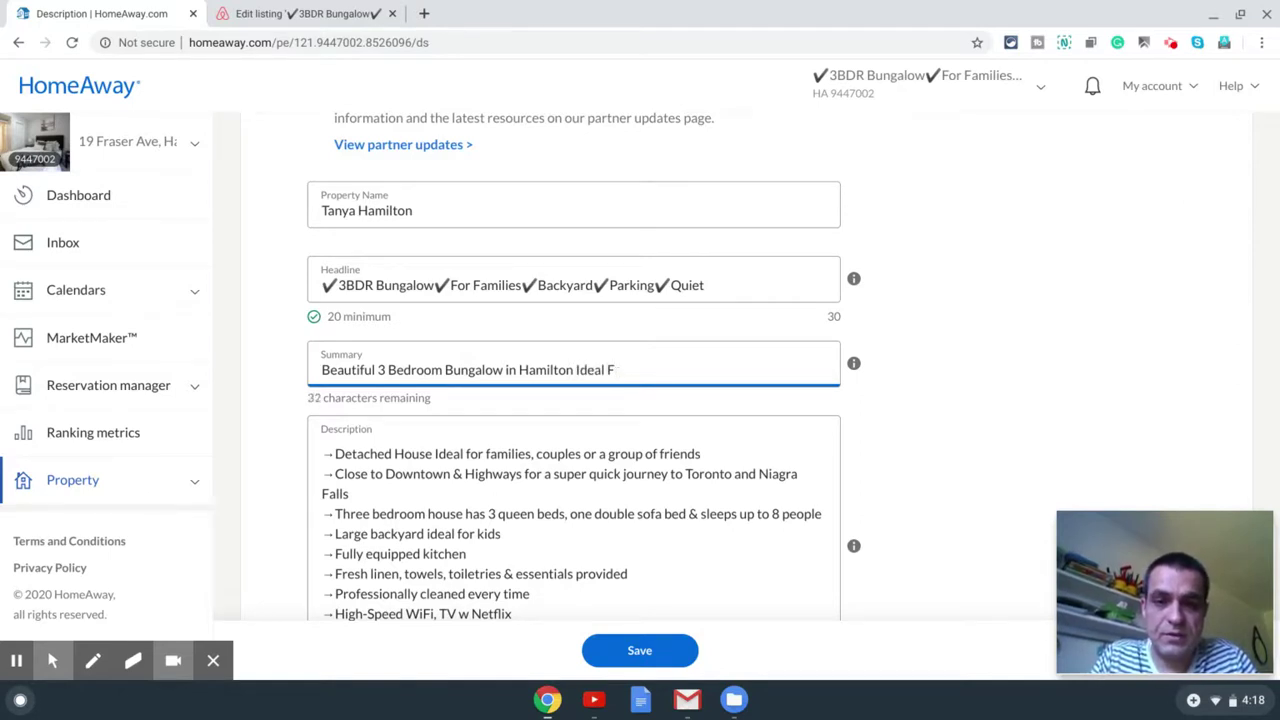
{"action": "type", "text": "or Families"}
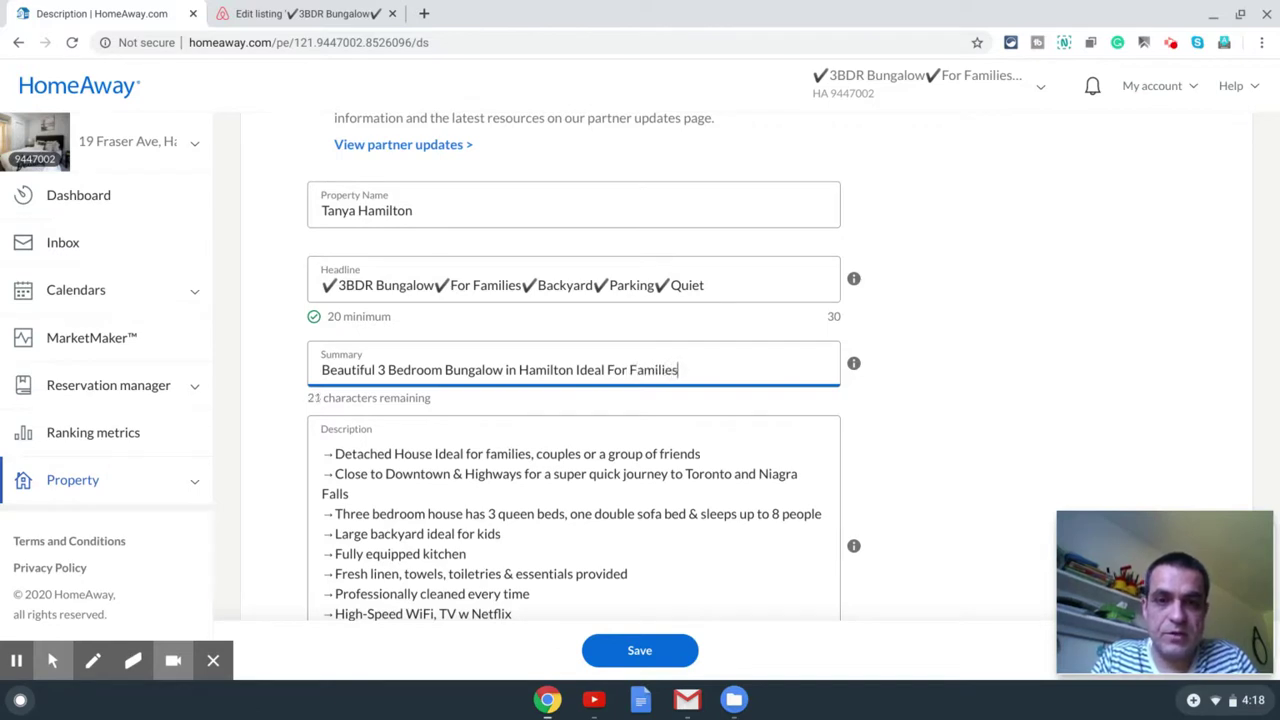
{"action": "type", "text": " with B"}
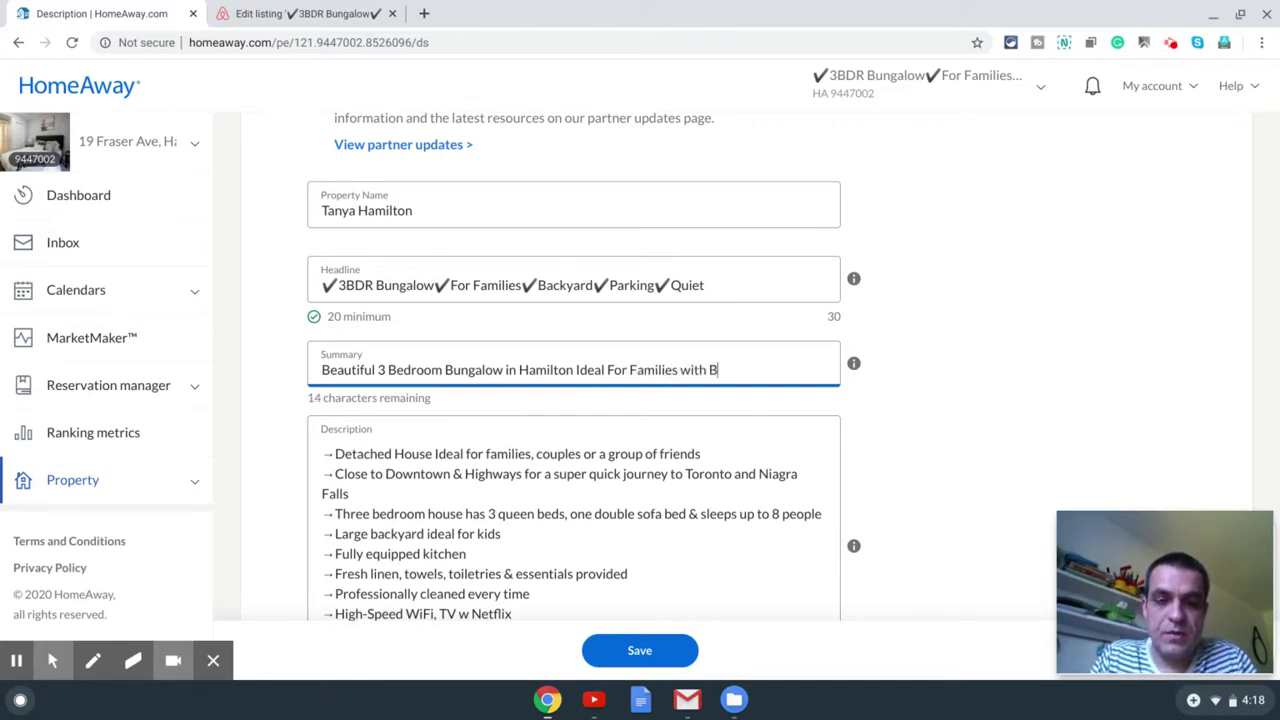
{"action": "type", "text": "ackyar"}
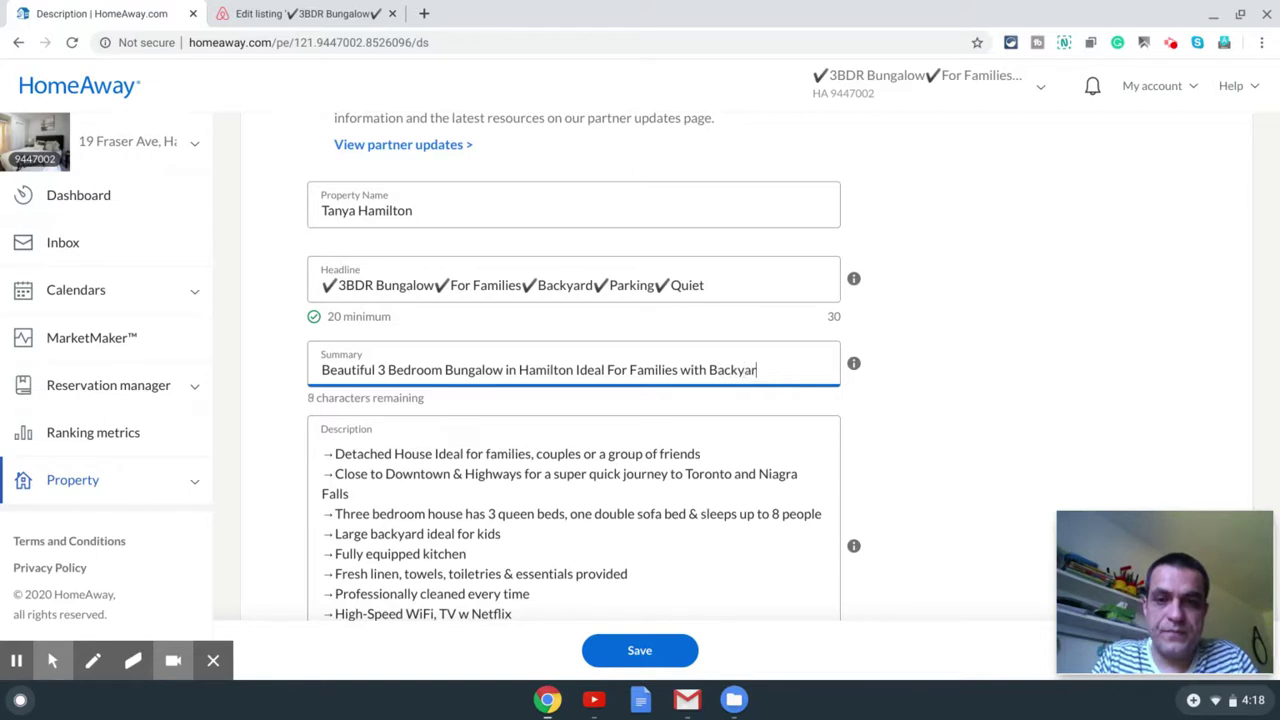
{"action": "type", "text": "d and Parking."}
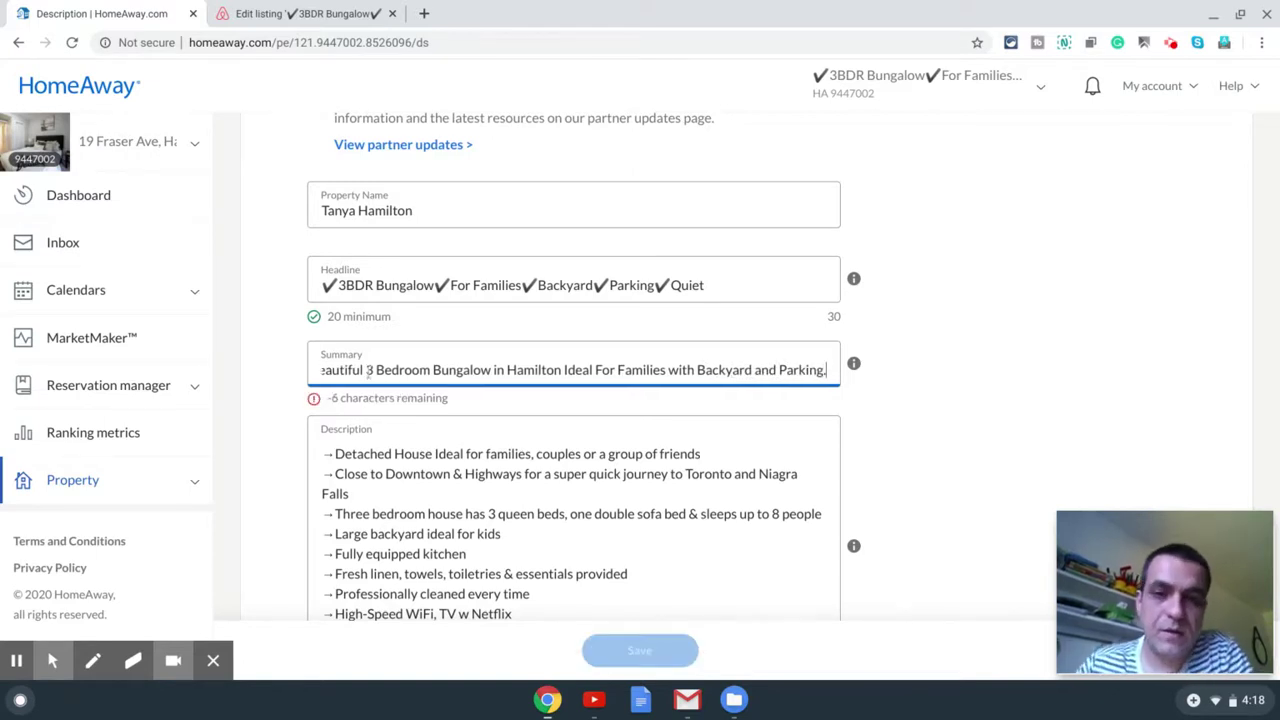
{"action": "scroll", "coordinate": [567, 474], "scroll_direction": "down", "scroll_amount": 1}
Step: Shorten the summary by replacing 'and' with '&' and 'Bedroom' with 'BDR'
{"action": "left_click", "coordinate": [483, 370]}
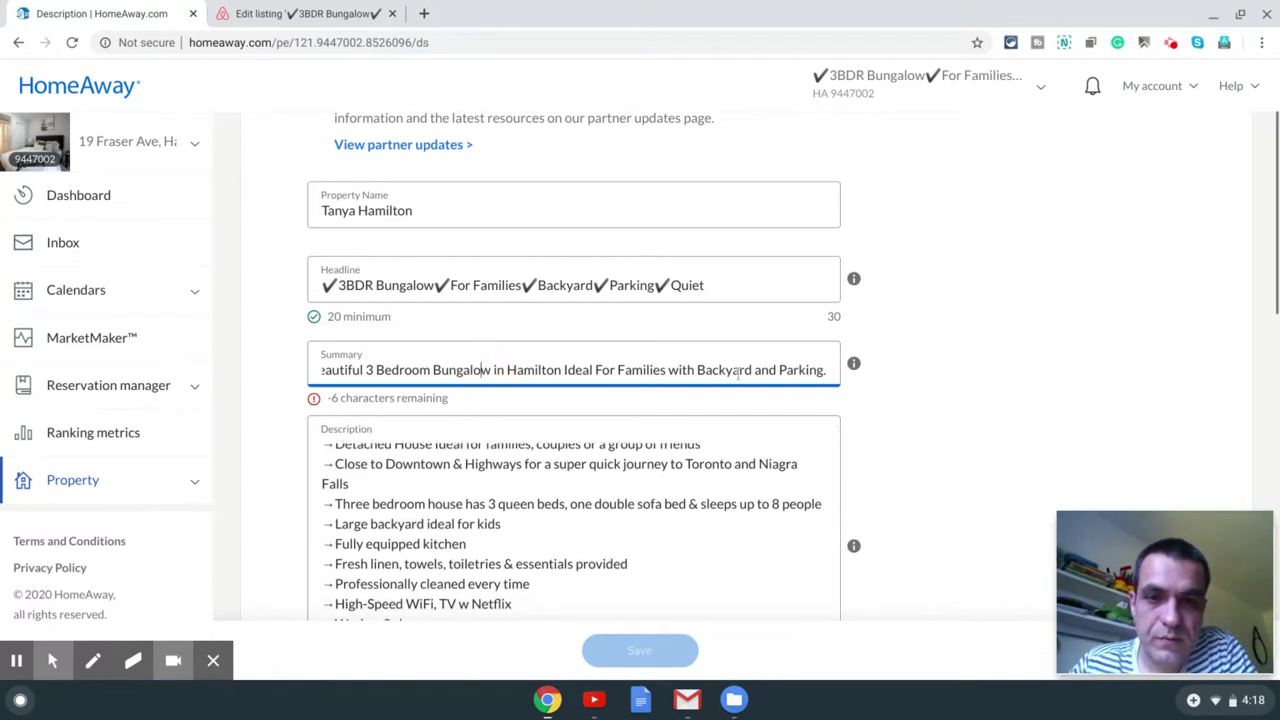
{"action": "double_click", "coordinate": [766, 370]}
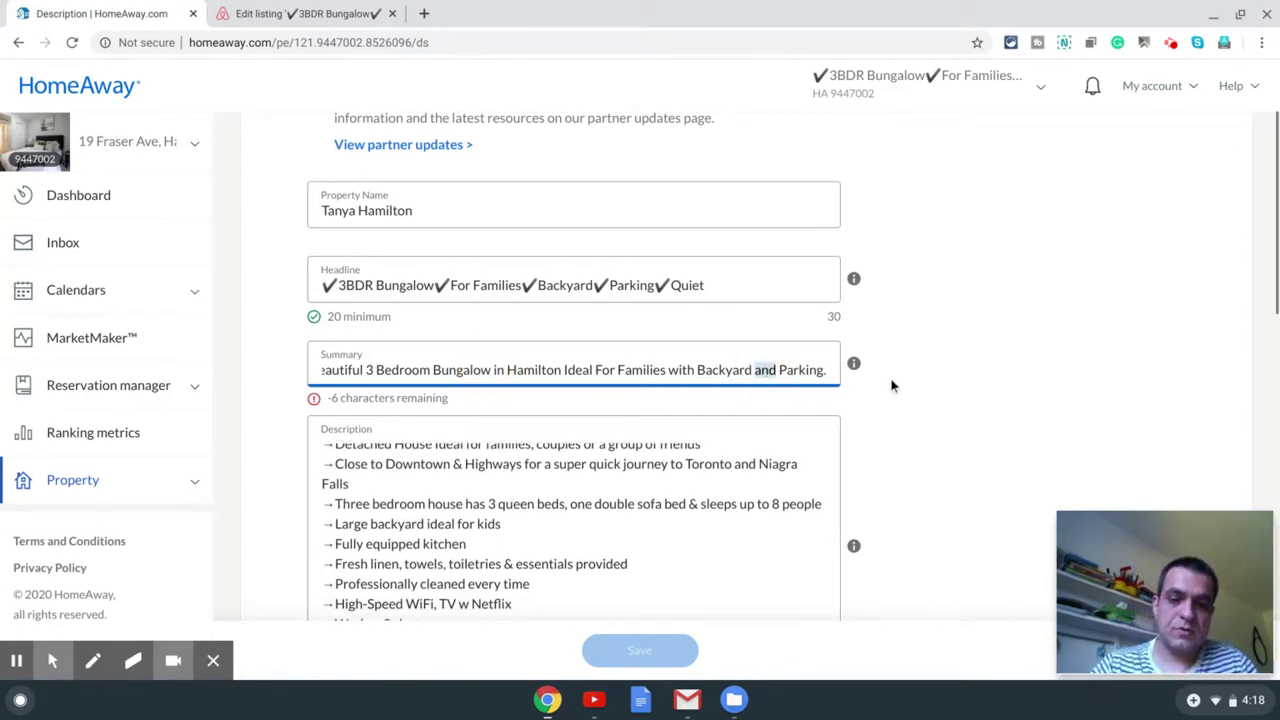
{"action": "type", "text": "&"}
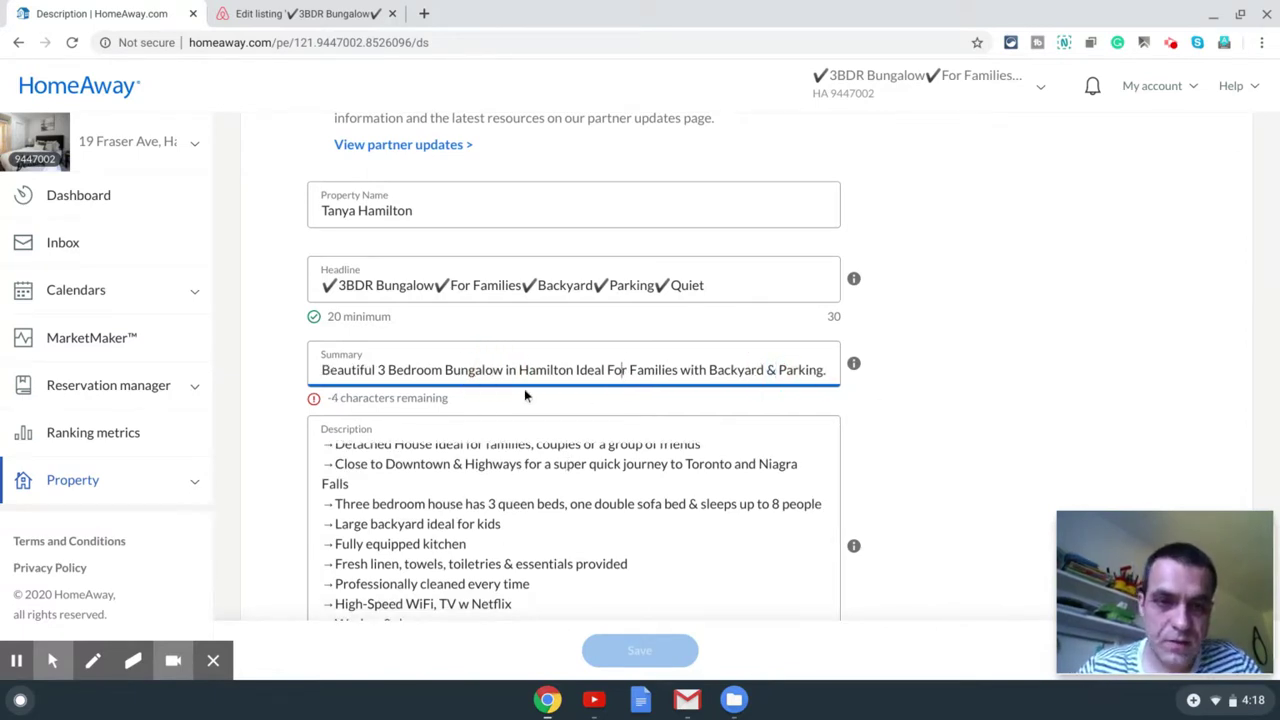
{"action": "left_click", "coordinate": [493, 368]}
{"action": "left_click", "coordinate": [394, 370]}
{"action": "left_click", "coordinate": [441, 370]}
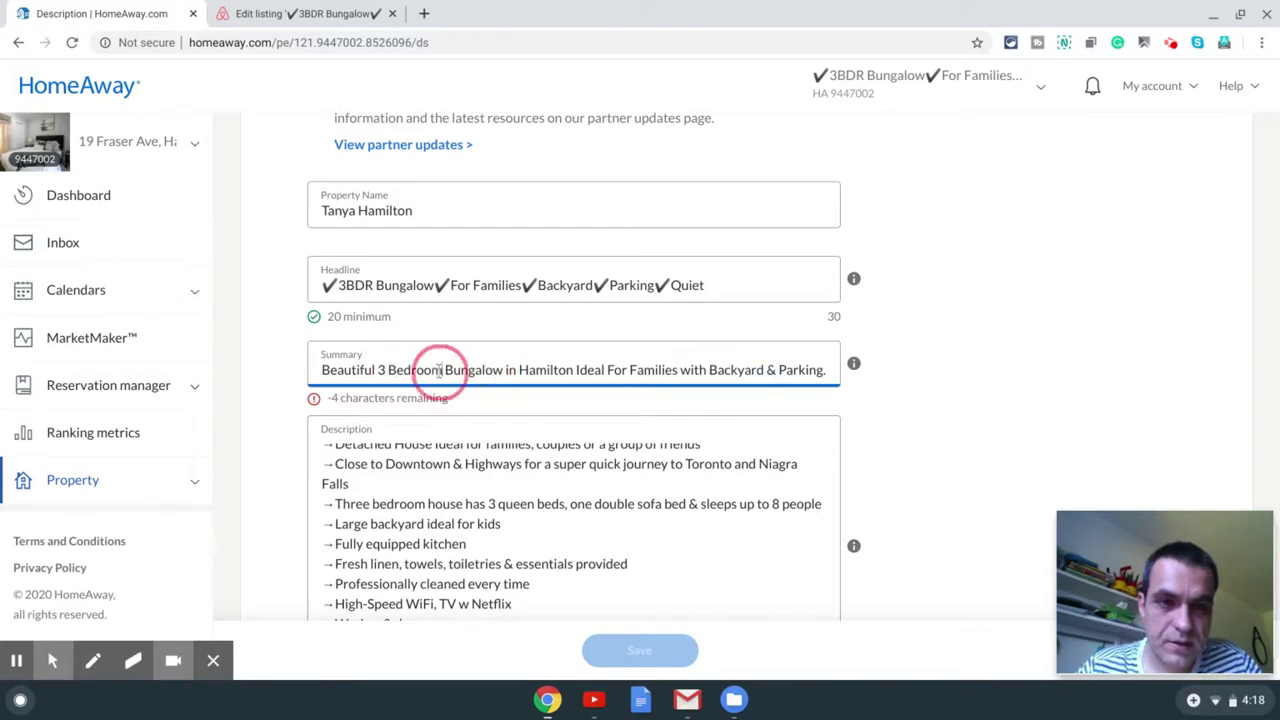
{"action": "left_click_drag", "start_coordinate": [441, 370], "coordinate": [391, 371]}
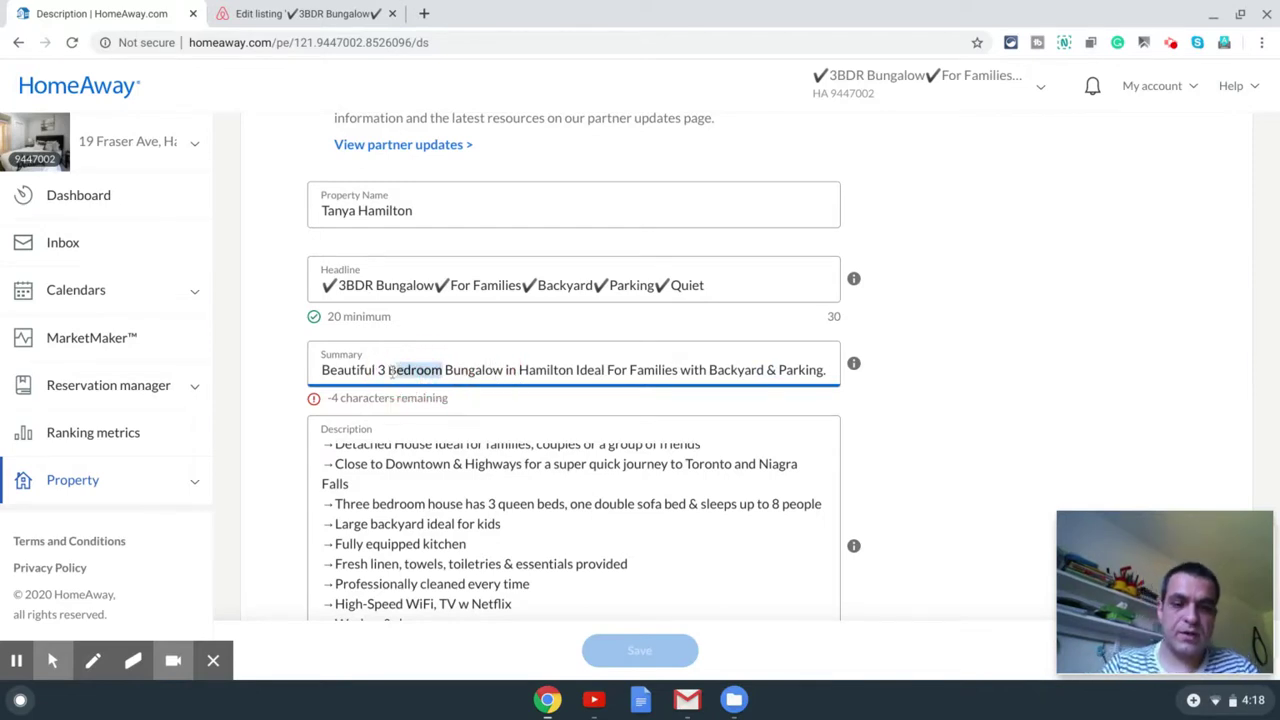
{"action": "type", "text": "BDR"}
{"action": "scroll", "coordinate": [478, 428], "scroll_direction": "down", "scroll_amount": 2}
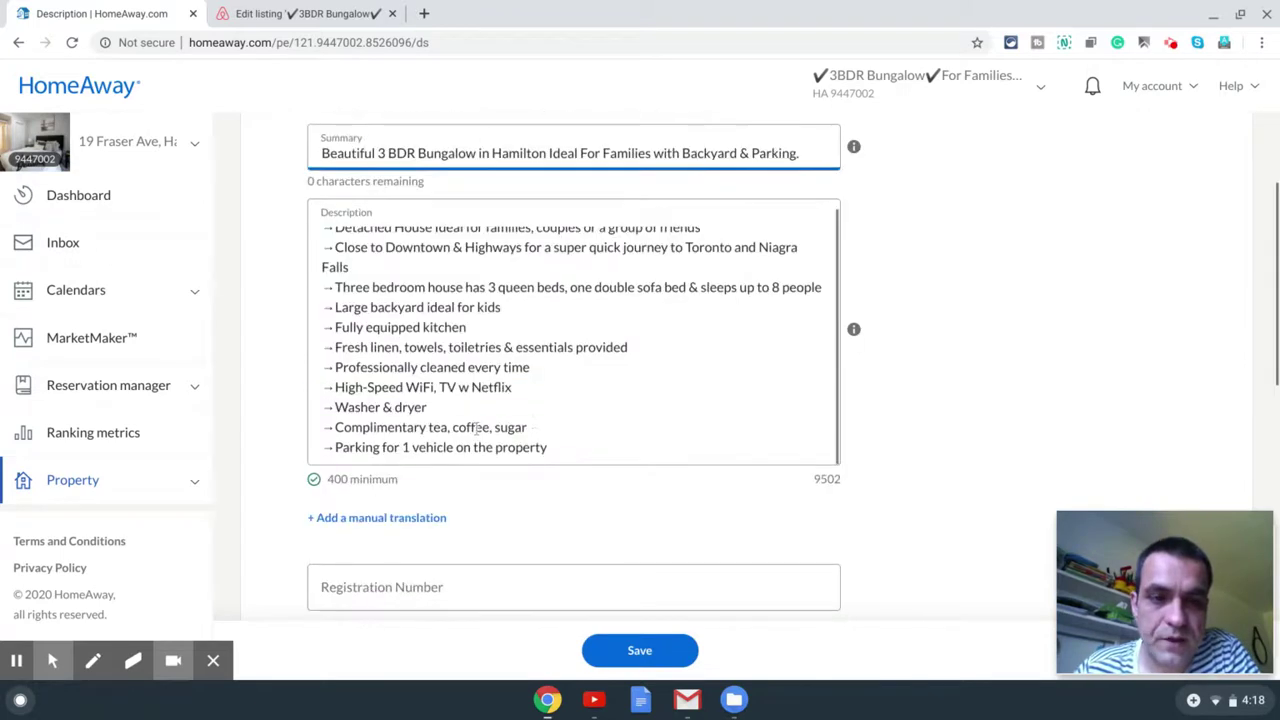
{"action": "scroll", "coordinate": [409, 250], "scroll_direction": "up", "scroll_amount": 1}
{"action": "scroll", "coordinate": [409, 243], "scroll_direction": "up", "scroll_amount": 1}
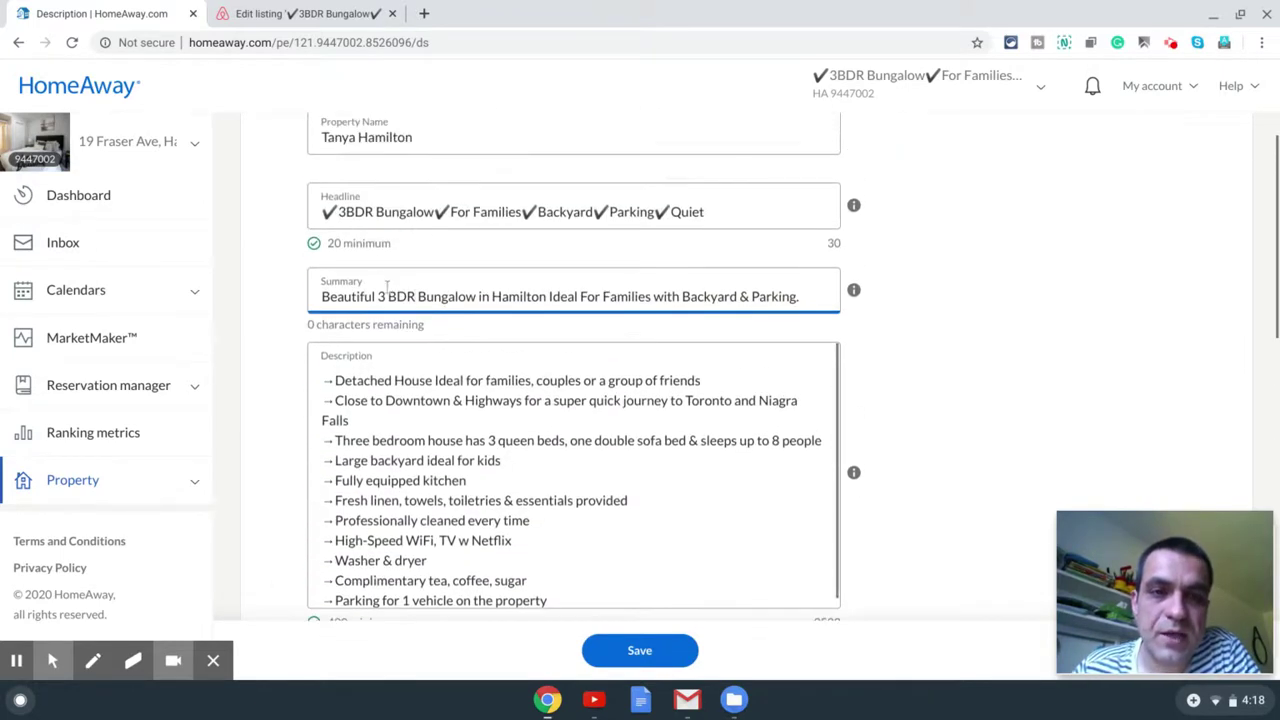
{"action": "scroll", "coordinate": [374, 291], "scroll_direction": "up", "scroll_amount": 1}
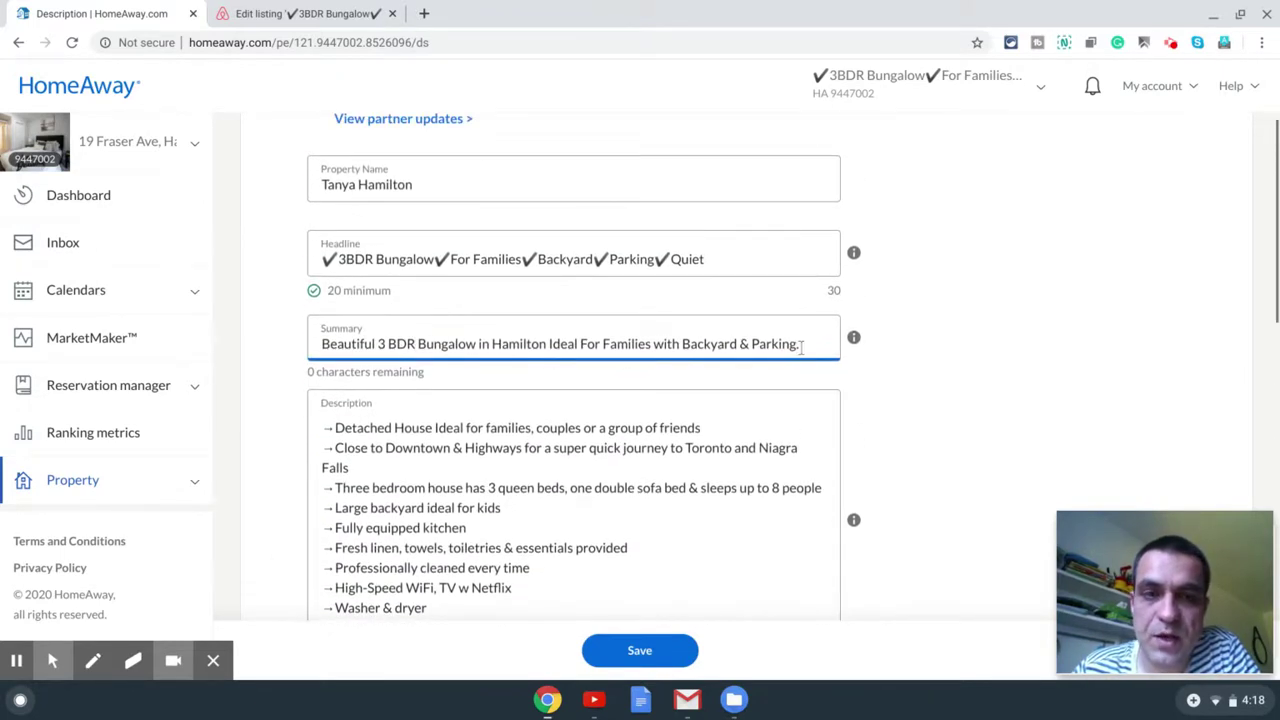
{"action": "scroll", "coordinate": [495, 295], "scroll_direction": "up", "scroll_amount": 1}
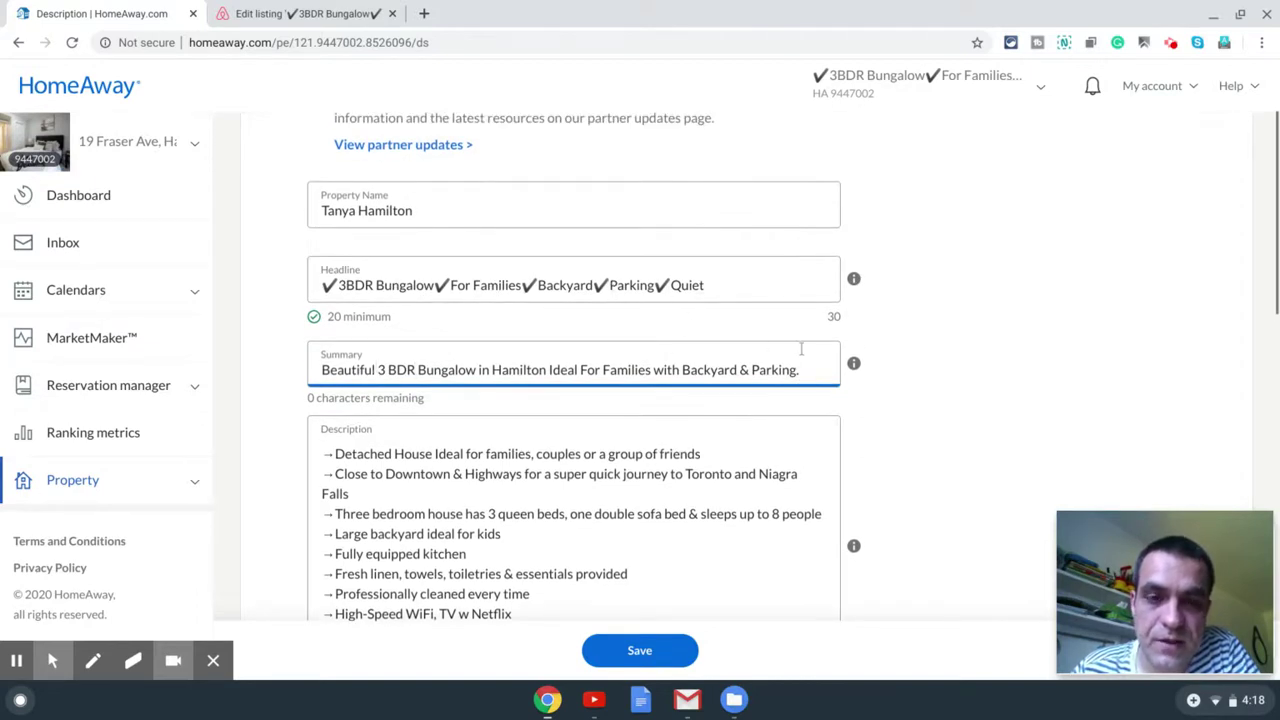
{"action": "scroll", "coordinate": [801, 349], "scroll_direction": "down", "scroll_amount": 3}
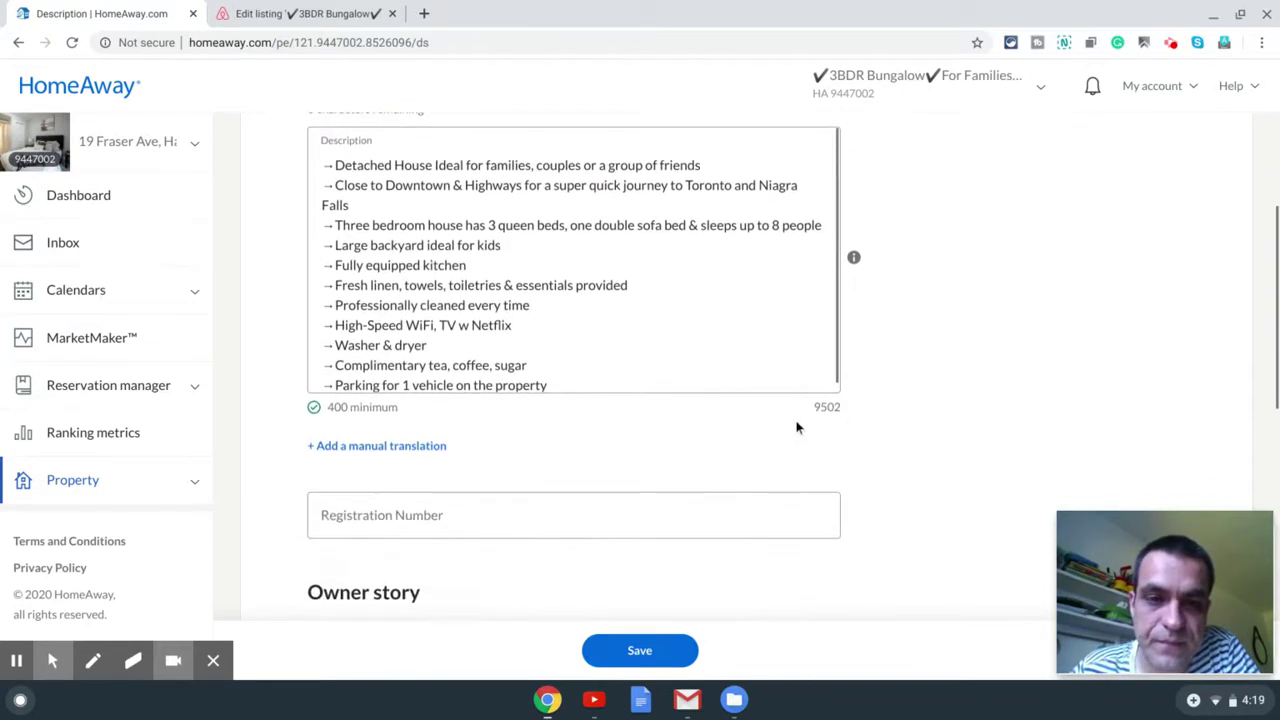
{"action": "scroll", "coordinate": [690, 437], "scroll_direction": "down", "scroll_amount": 3}
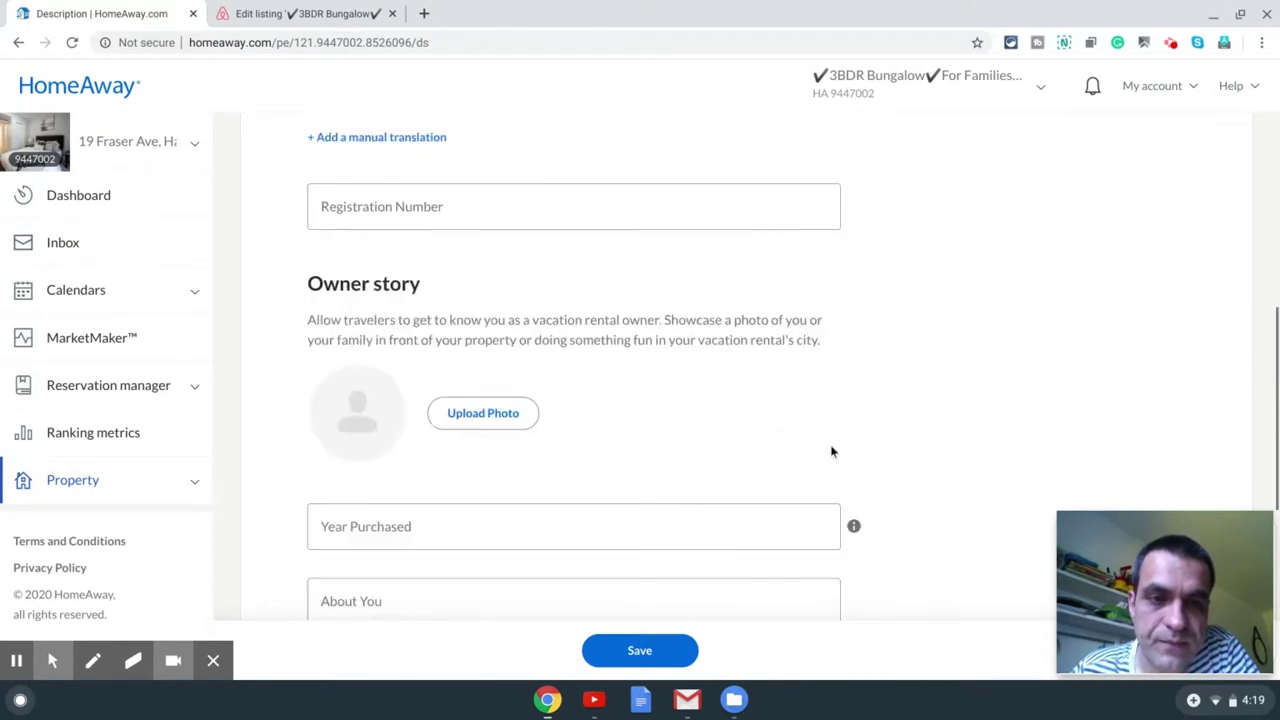
{"action": "scroll", "coordinate": [629, 440], "scroll_direction": "up", "scroll_amount": 1}
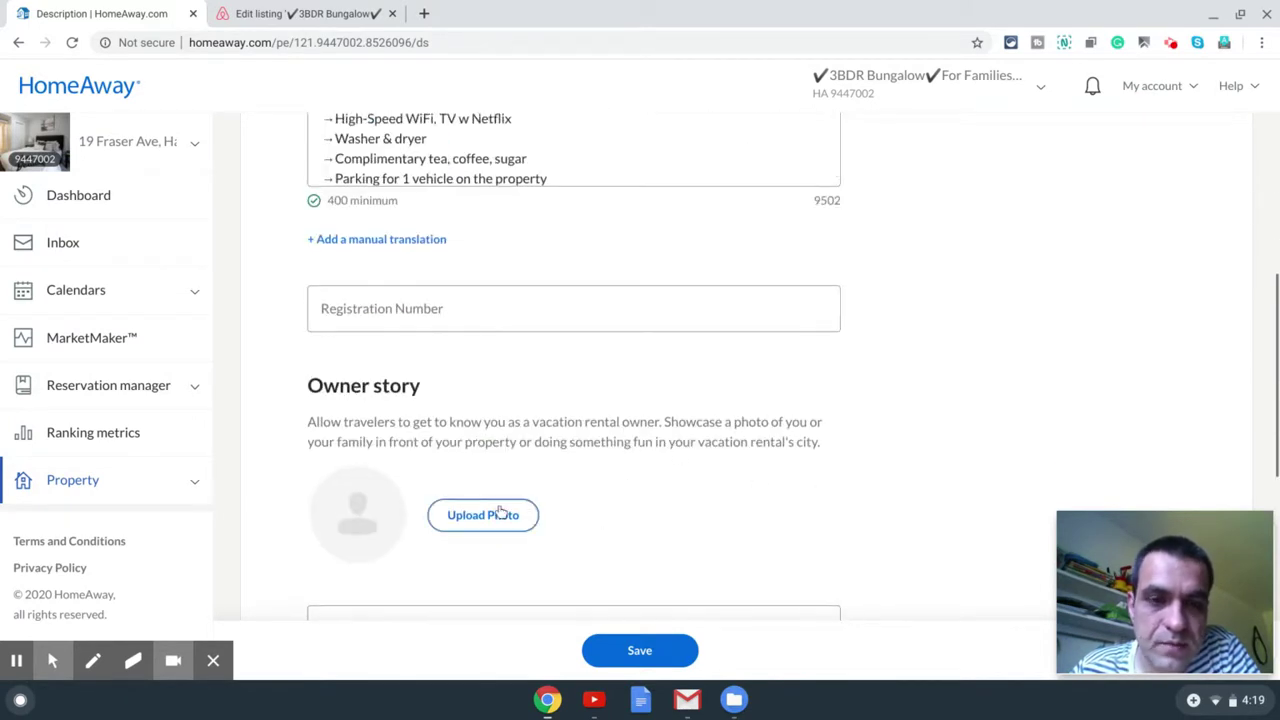
Step: Upload a screenshot as the owner photo, then remove it
{"action": "left_click", "coordinate": [435, 518]}
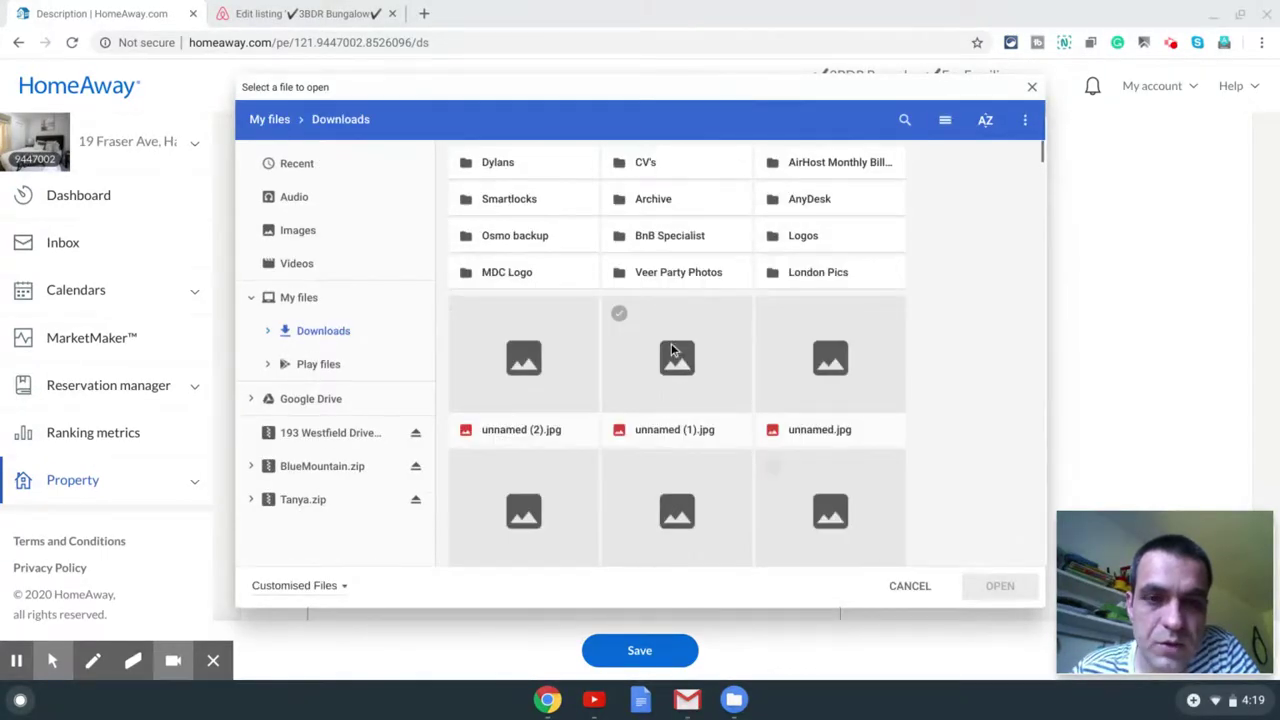
{"action": "scroll", "coordinate": [539, 407], "scroll_direction": "down", "scroll_amount": 3}
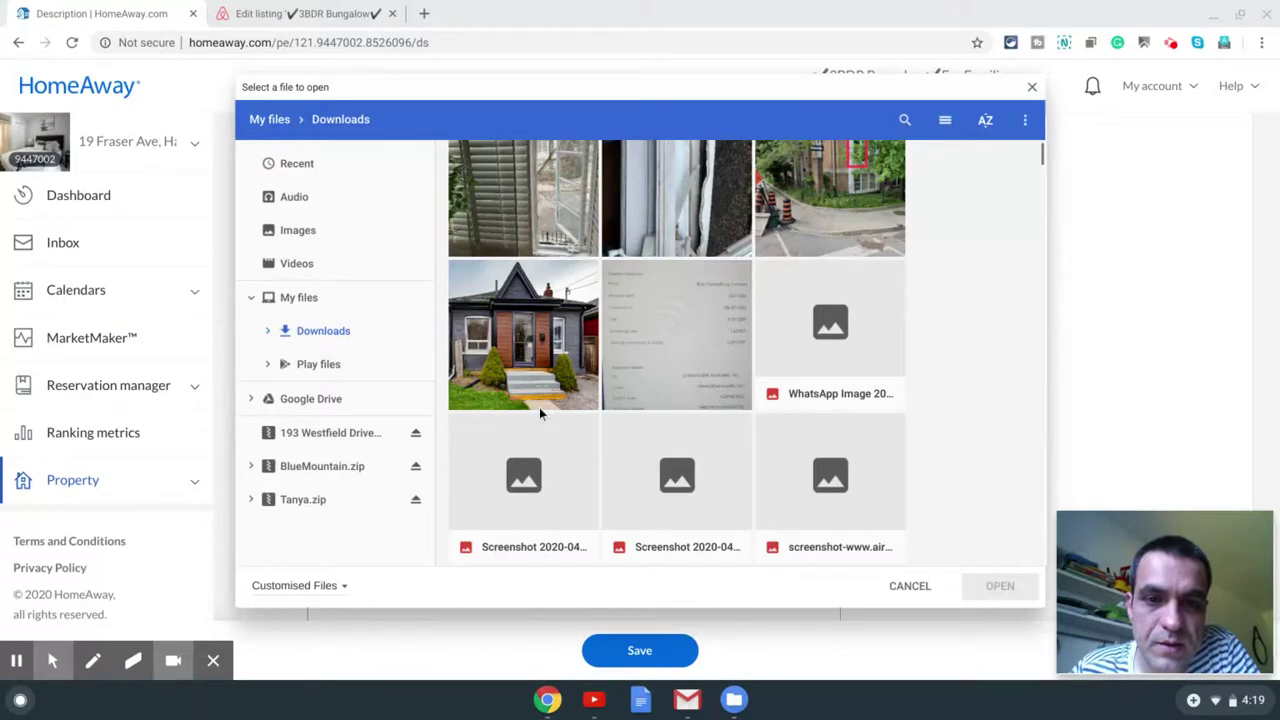
{"action": "left_click", "coordinate": [539, 407]}
{"action": "scroll", "coordinate": [539, 407], "scroll_direction": "down", "scroll_amount": 3}
{"action": "left_click", "coordinate": [999, 587]}
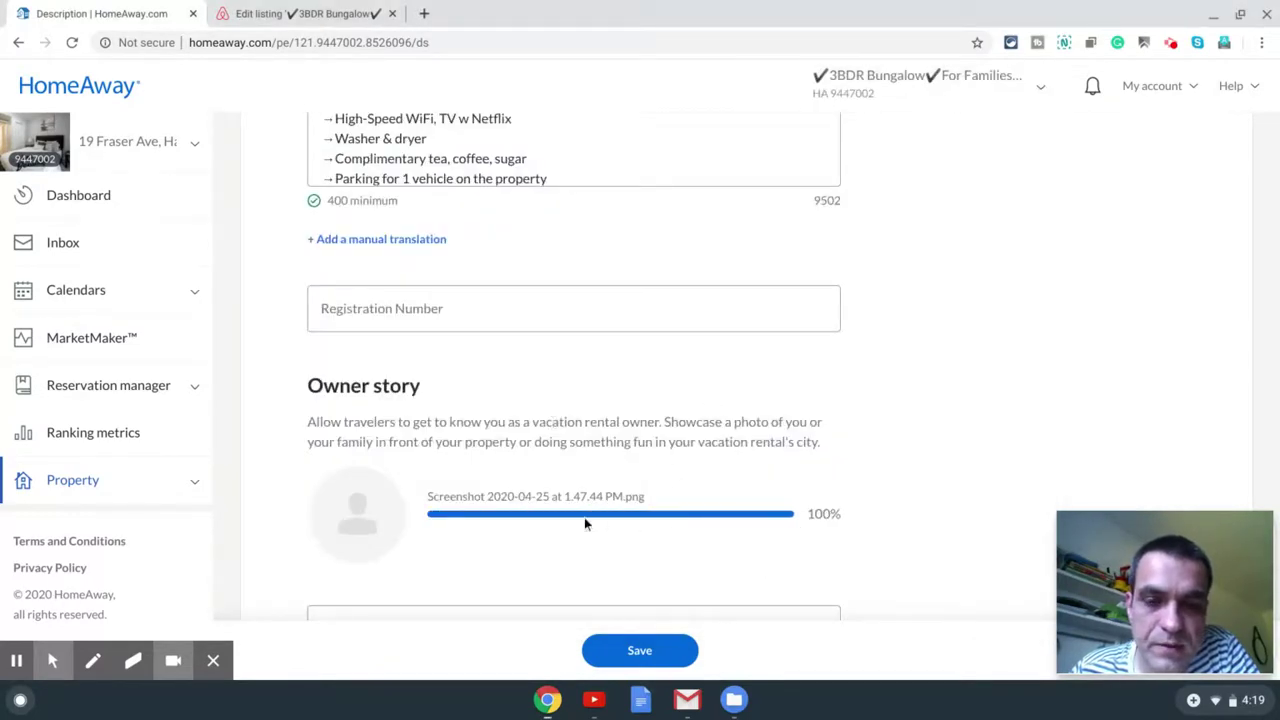
{"action": "left_click", "coordinate": [486, 516]}
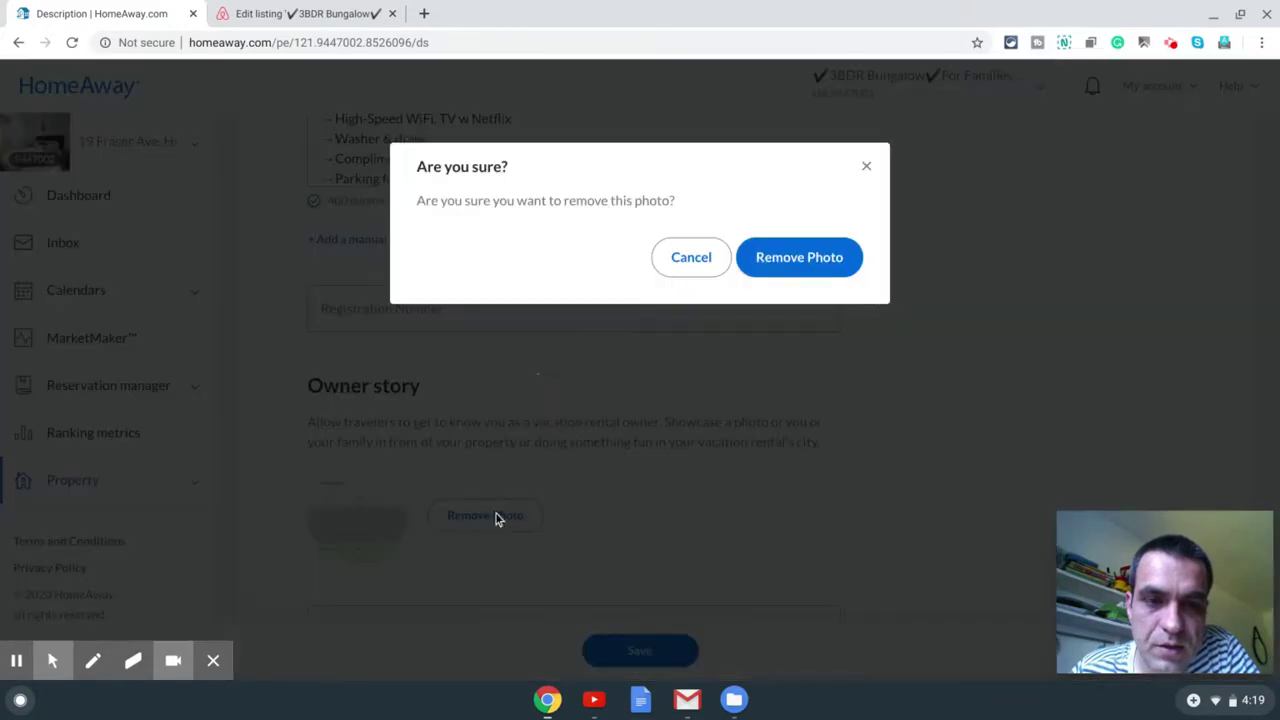
{"action": "left_click", "coordinate": [820, 261]}
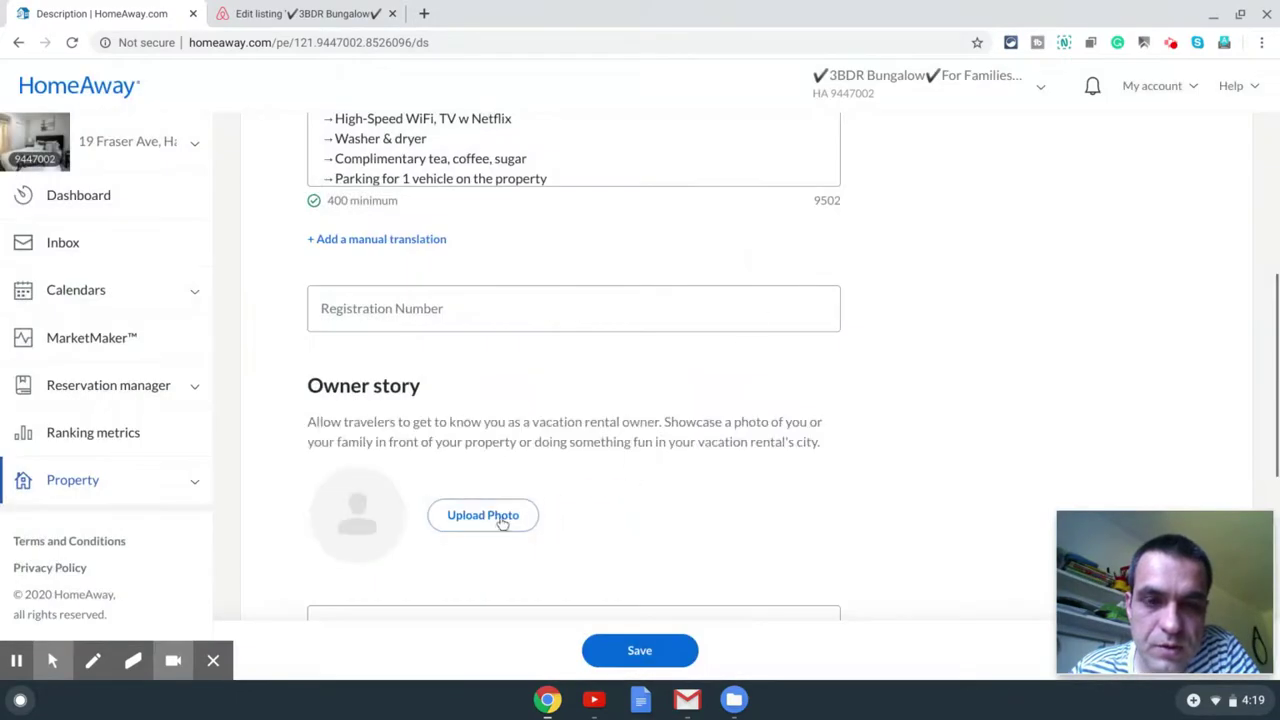
Step: Upload the family photo from Downloads as the owner photo
{"action": "left_click", "coordinate": [483, 515]}
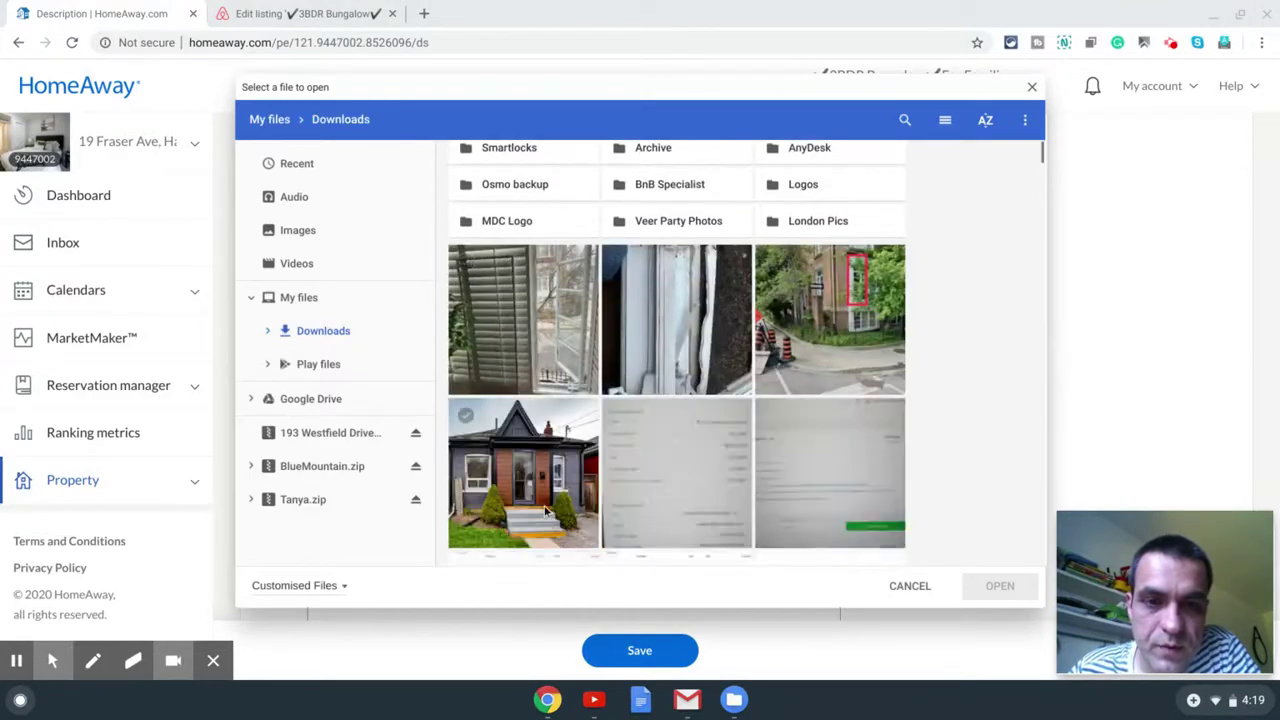
{"action": "scroll", "coordinate": [562, 470], "scroll_direction": "down", "scroll_amount": 3}
{"action": "scroll", "coordinate": [562, 470], "scroll_direction": "down", "scroll_amount": 3}
{"action": "left_click", "coordinate": [562, 470]}
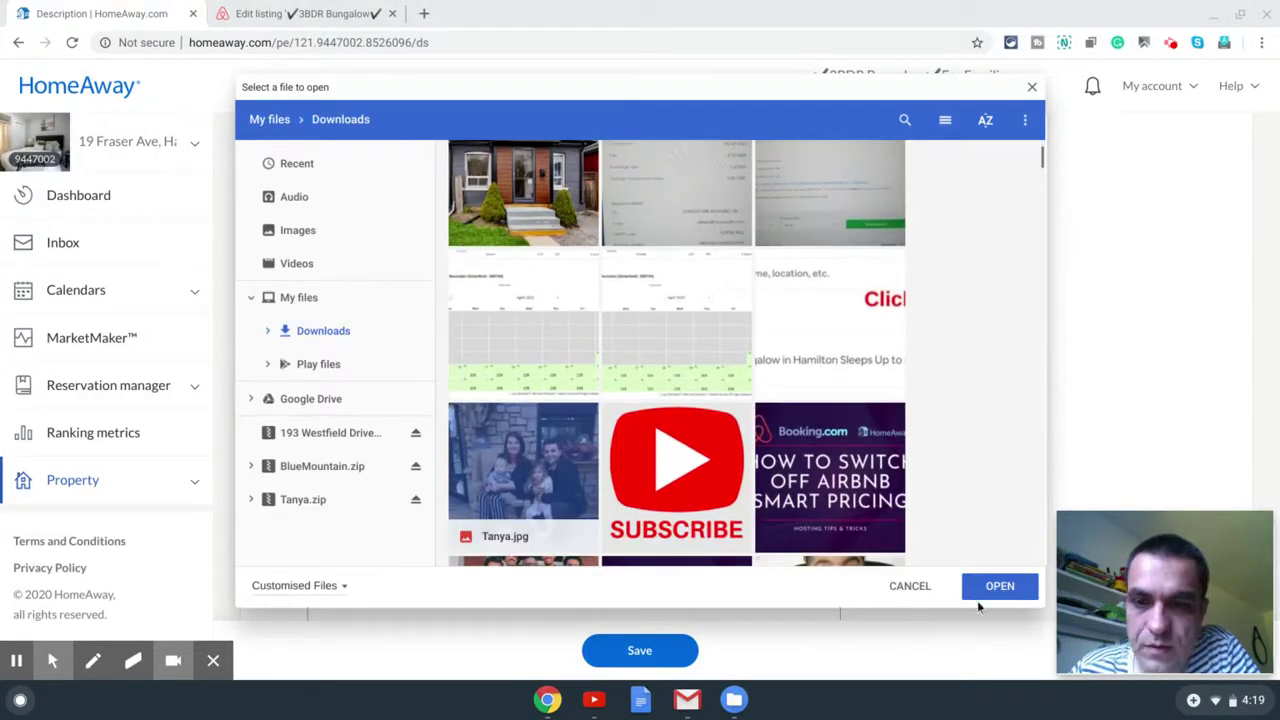
{"action": "left_click", "coordinate": [999, 587]}
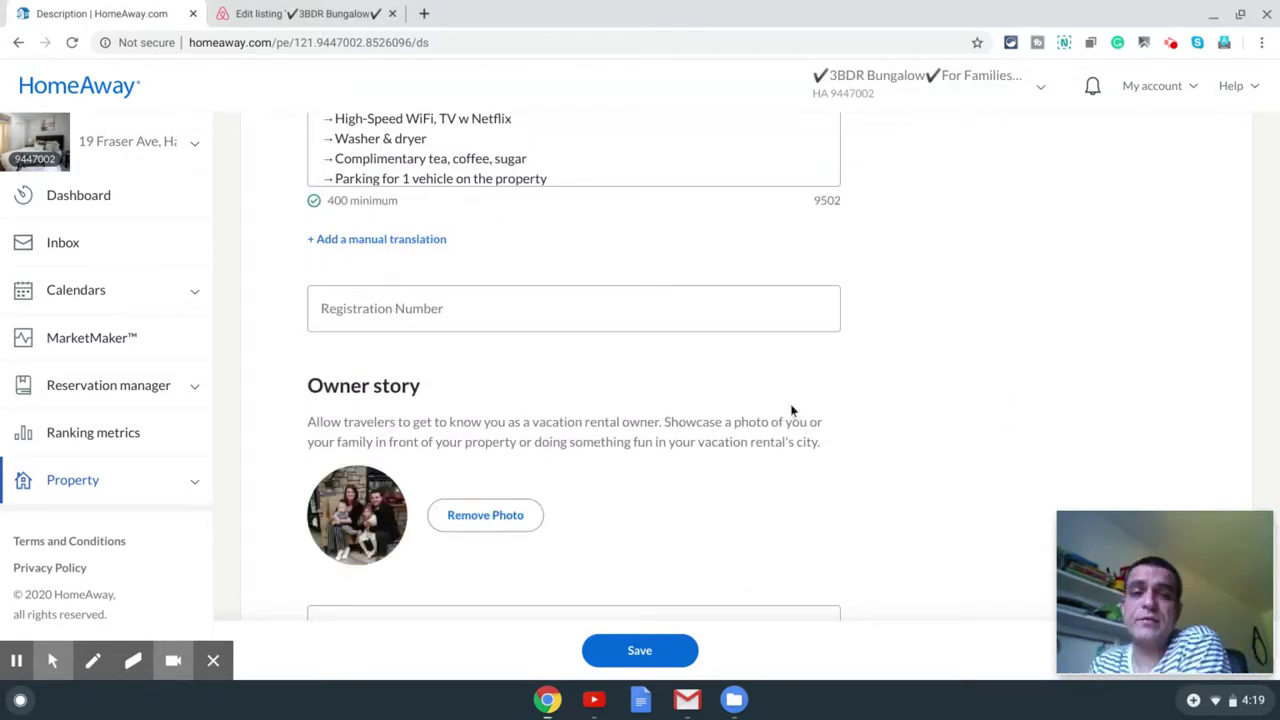
Step: Enter 2010 as the Year Purchased and save the description and owner story
{"action": "scroll", "coordinate": [785, 405], "scroll_direction": "down", "scroll_amount": 3}
{"action": "left_click", "coordinate": [734, 470]}
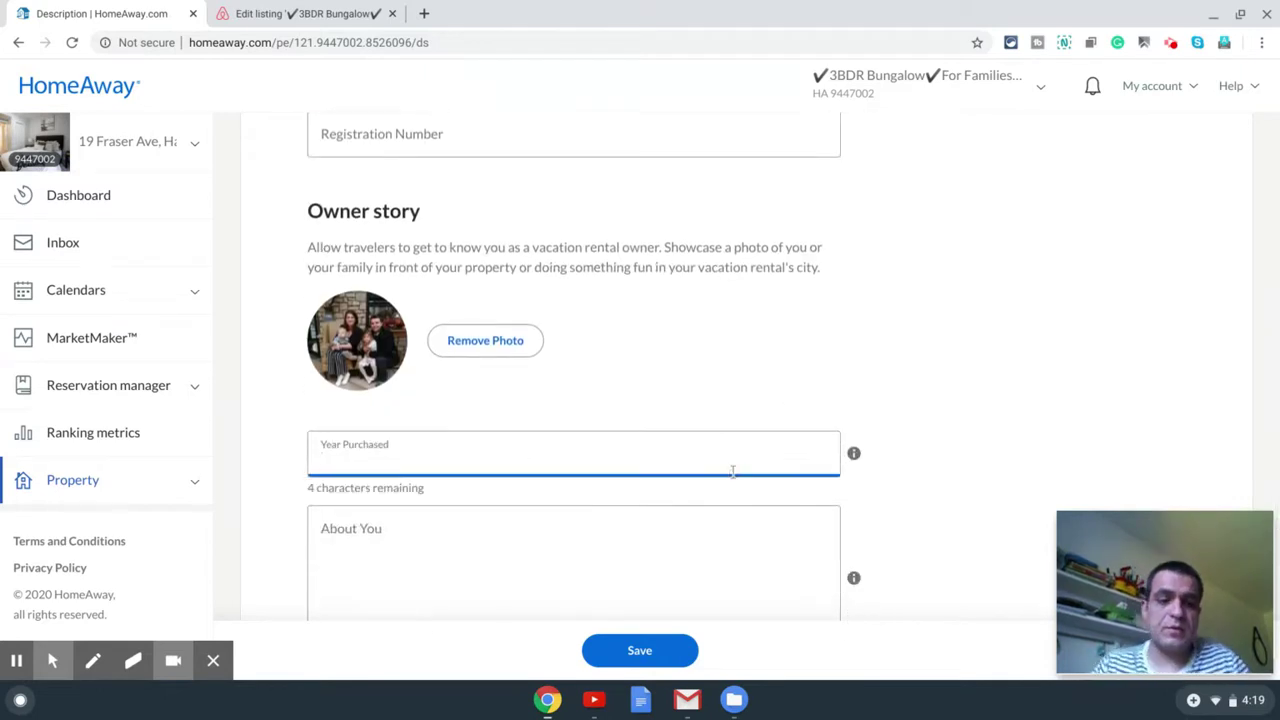
{"action": "type", "text": "2010"}
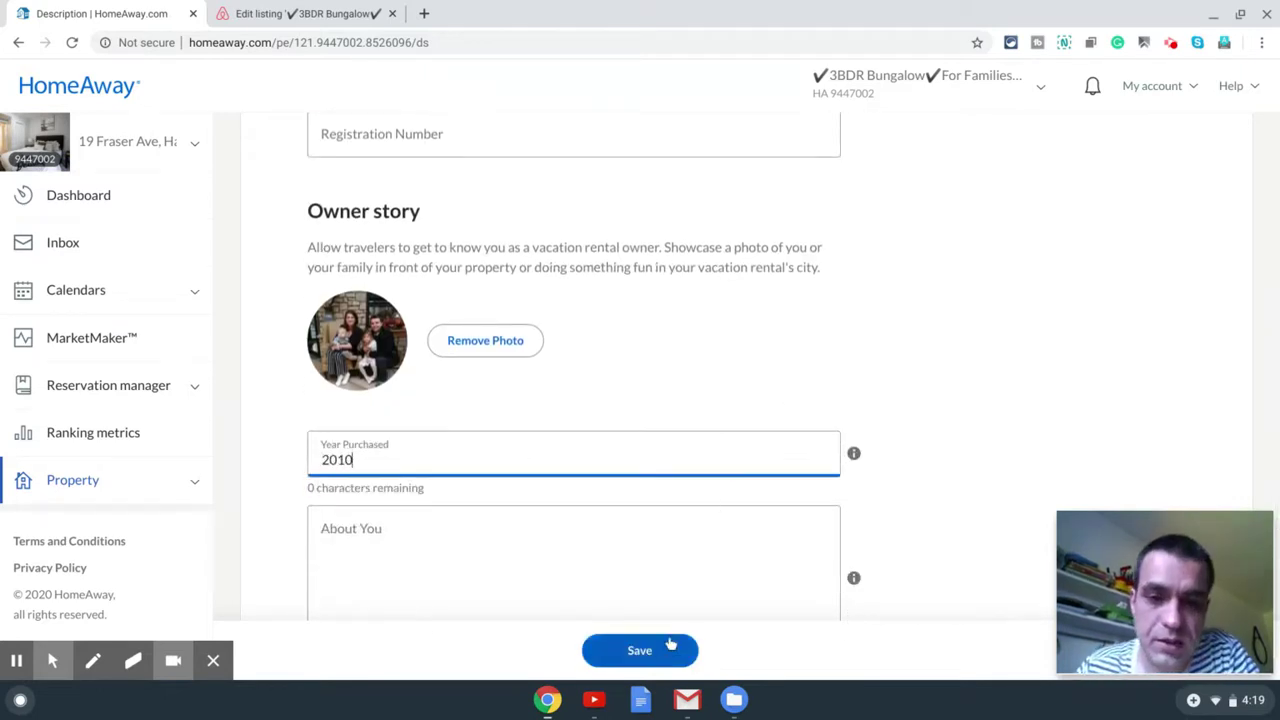
{"action": "left_click", "coordinate": [655, 652]}
{"action": "scroll", "coordinate": [655, 660], "scroll_direction": "down", "scroll_amount": 2}
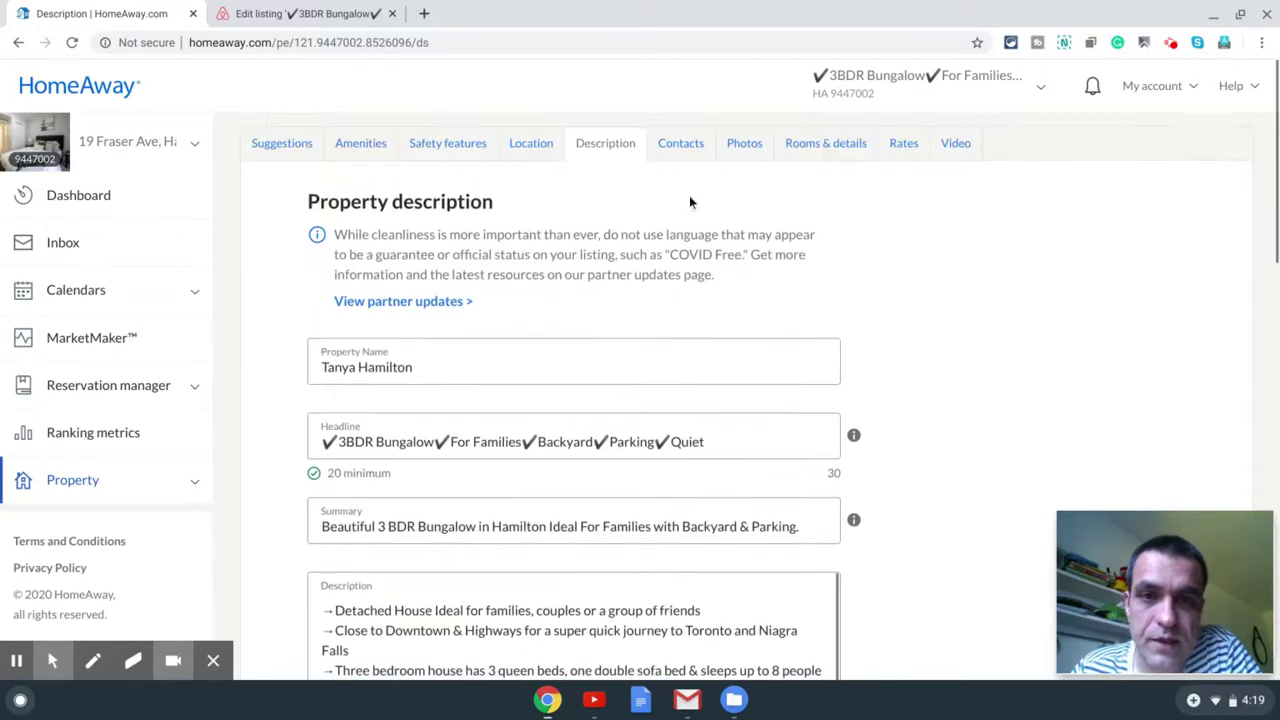
Step: Review the listing's contact form, then go to the Photos section showing 48 photos
{"action": "left_click", "coordinate": [686, 143]}
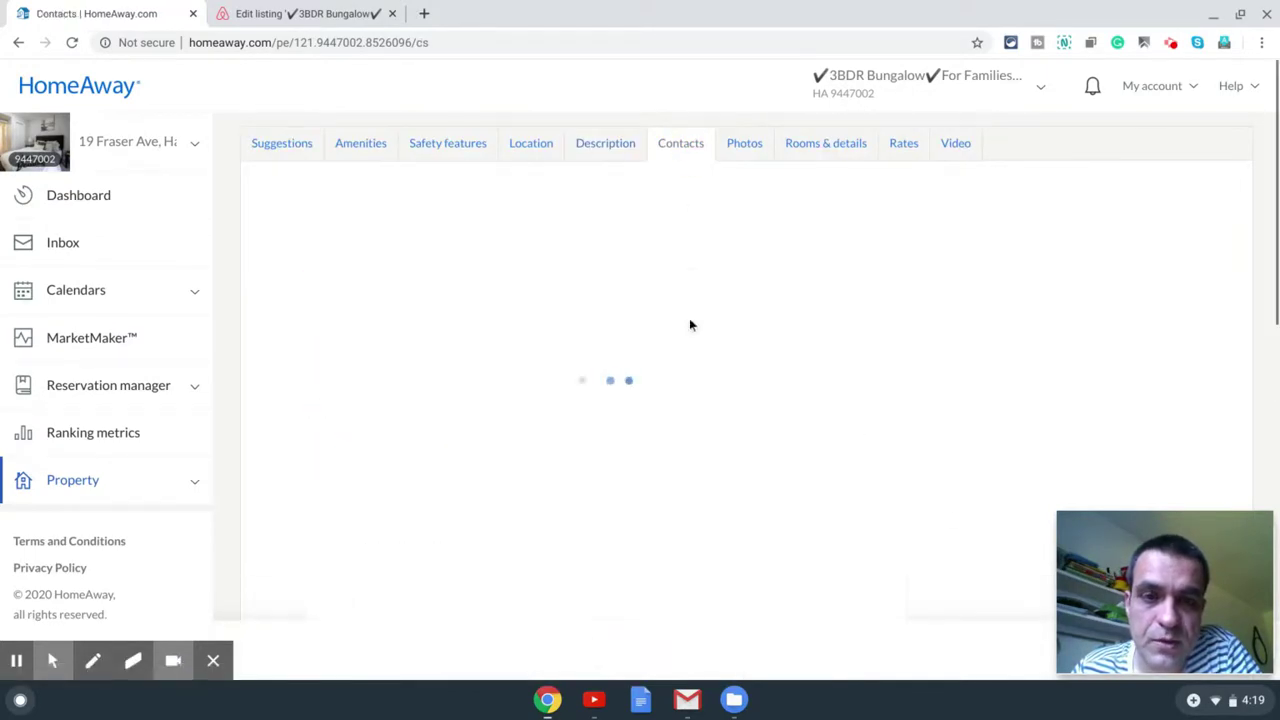
{"action": "scroll", "coordinate": [712, 320], "scroll_direction": "down", "scroll_amount": 2}
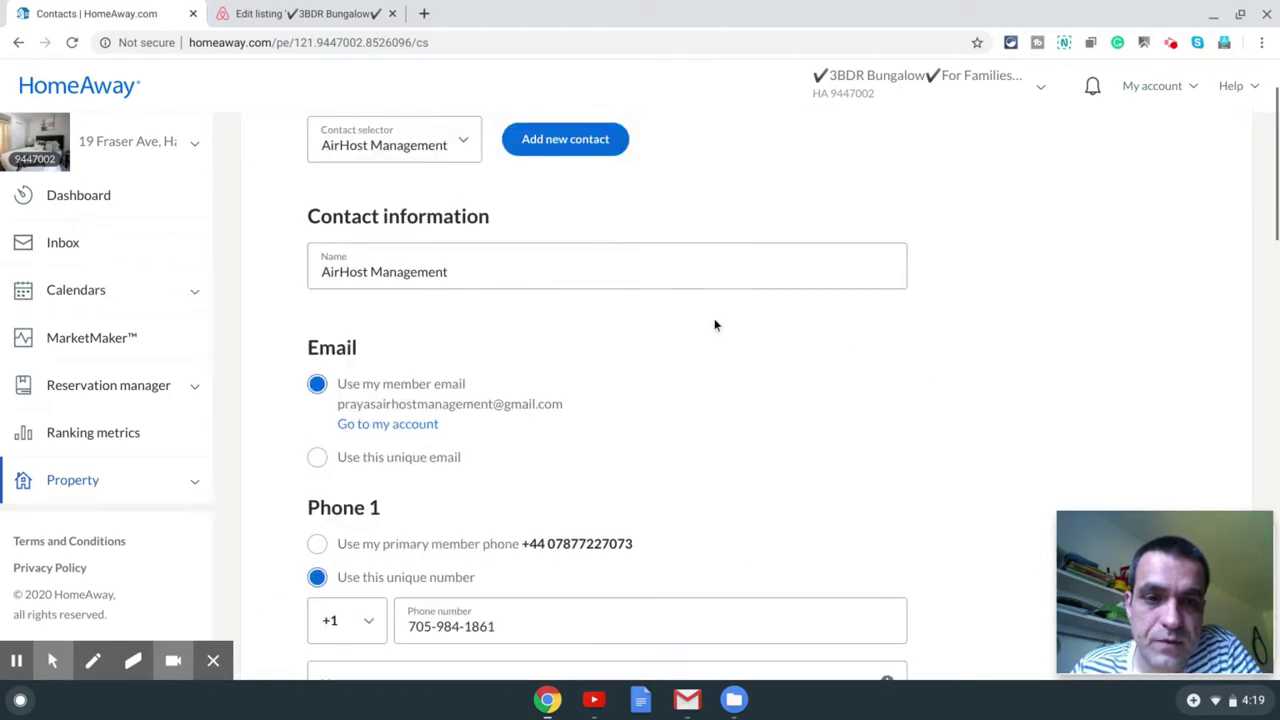
{"action": "scroll", "coordinate": [720, 316], "scroll_direction": "down", "scroll_amount": 12}
{"action": "scroll", "coordinate": [725, 316], "scroll_direction": "up", "scroll_amount": 4}
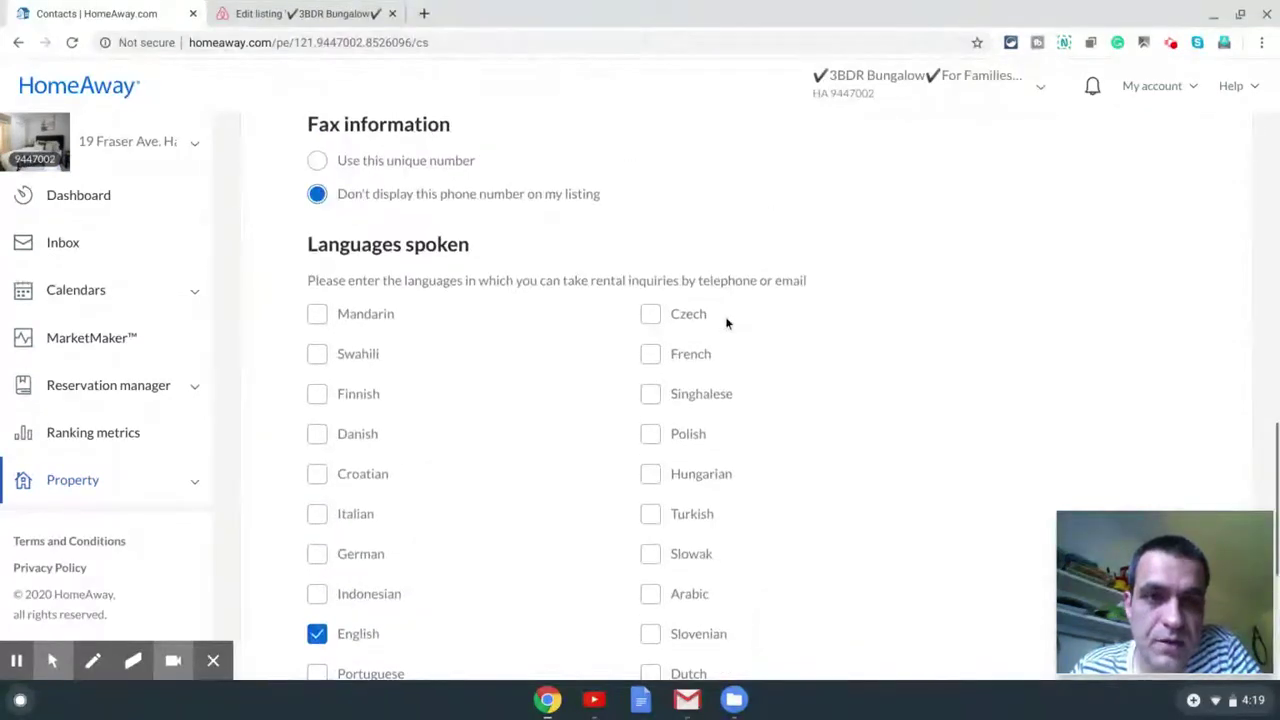
{"action": "scroll", "coordinate": [725, 320], "scroll_direction": "up", "scroll_amount": 2}
{"action": "scroll", "coordinate": [725, 320], "scroll_direction": "down", "scroll_amount": 3}
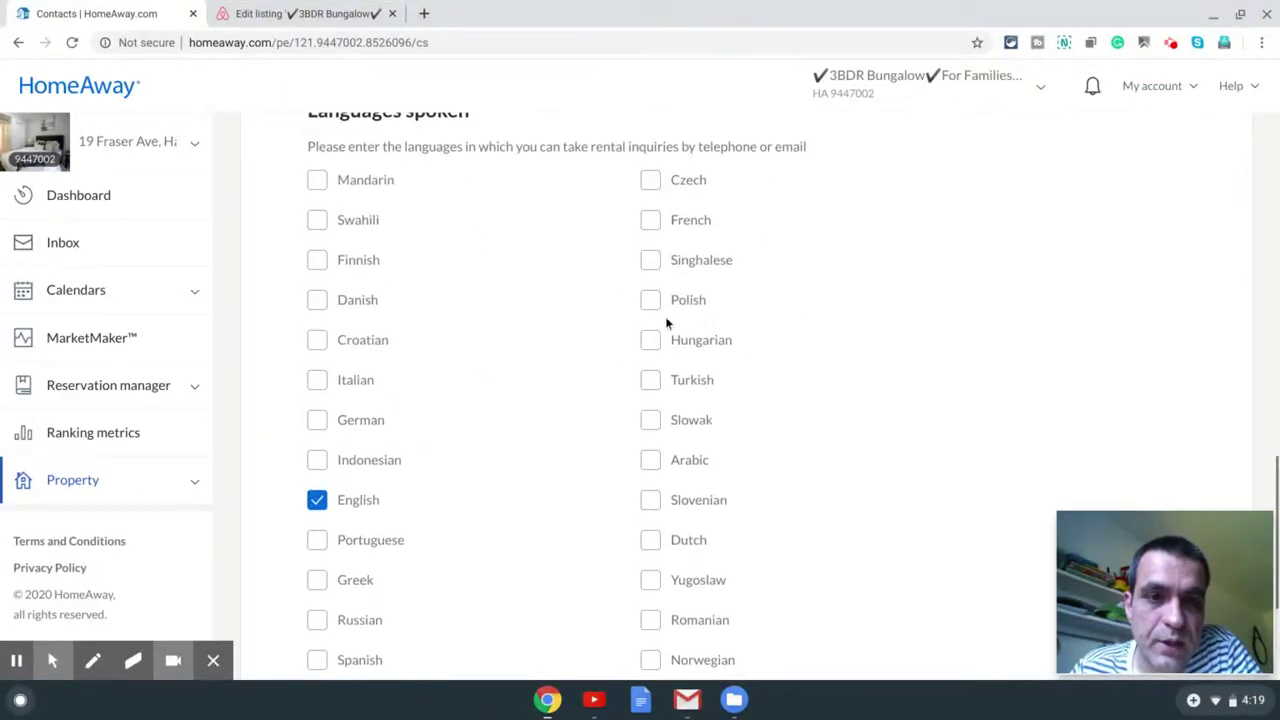
{"action": "scroll", "coordinate": [799, 478], "scroll_direction": "down", "scroll_amount": 2}
{"action": "scroll", "coordinate": [797, 471], "scroll_direction": "up", "scroll_amount": 15}
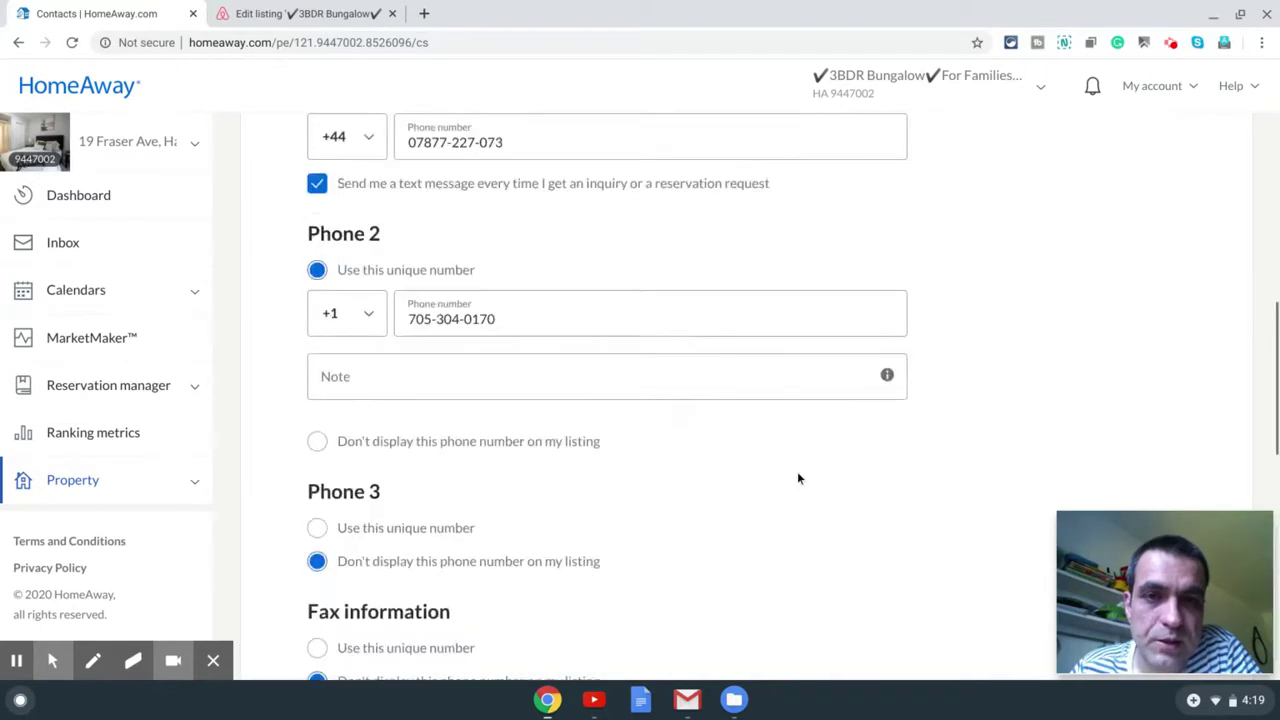
{"action": "left_click", "coordinate": [747, 142]}
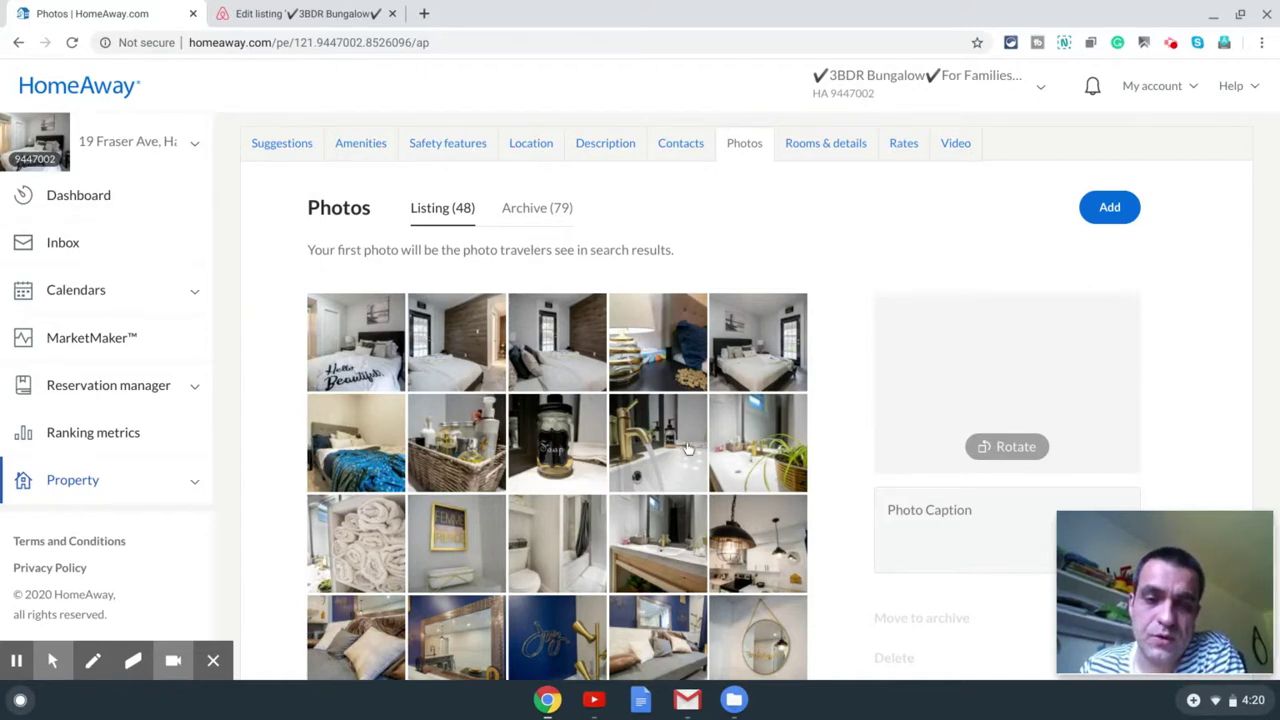
Step: Move the house exterior photo to the front of the photo grid
{"action": "scroll", "coordinate": [832, 388], "scroll_direction": "down", "scroll_amount": 3}
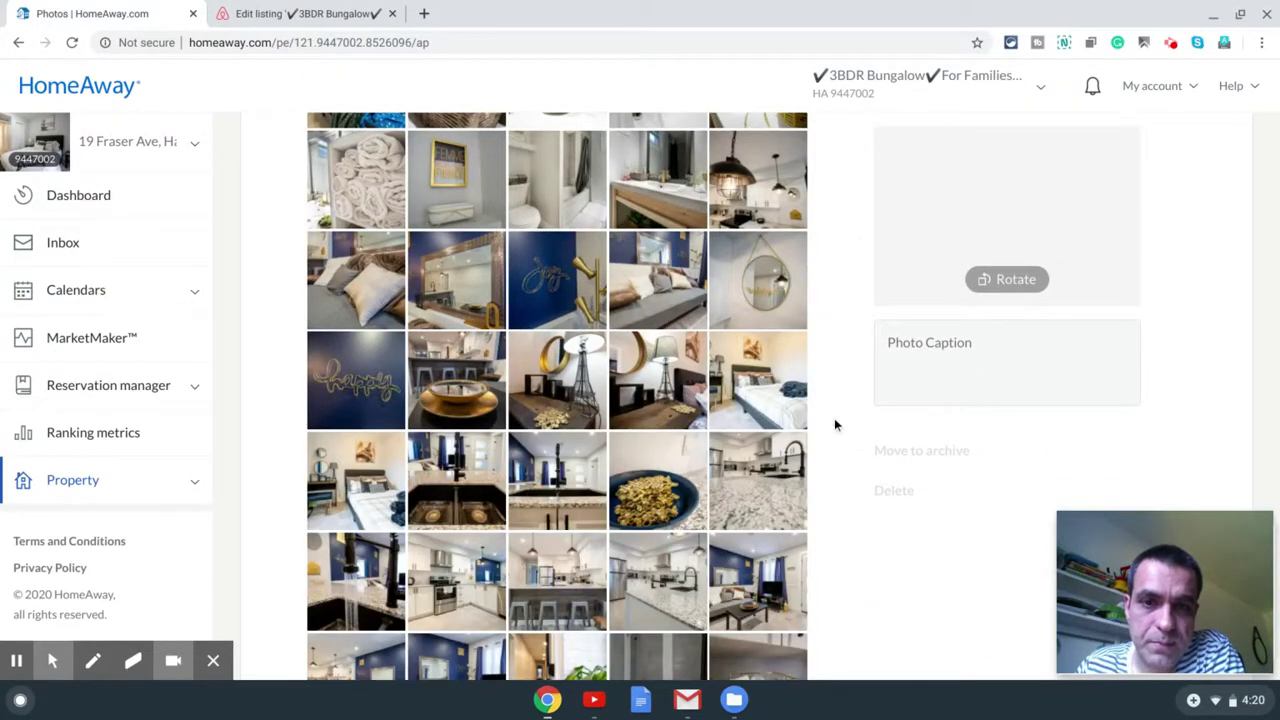
{"action": "scroll", "coordinate": [844, 428], "scroll_direction": "down", "scroll_amount": 1}
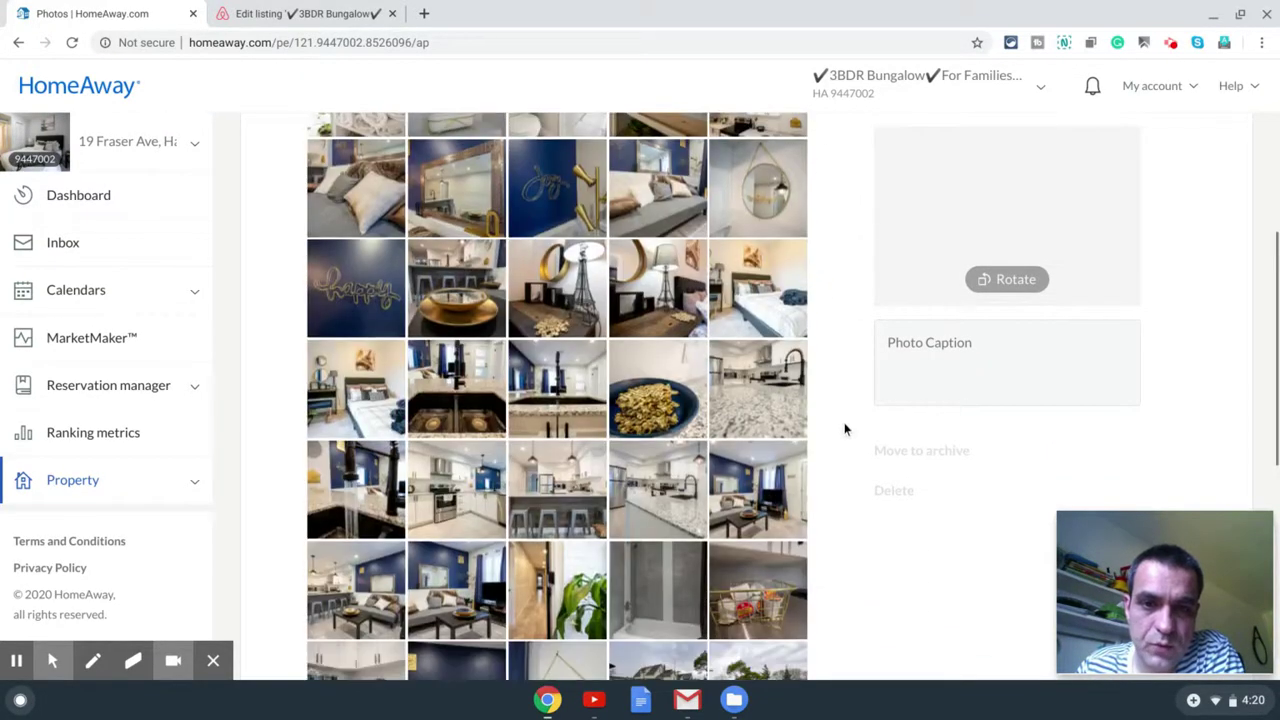
{"action": "scroll", "coordinate": [845, 432], "scroll_direction": "down", "scroll_amount": 1}
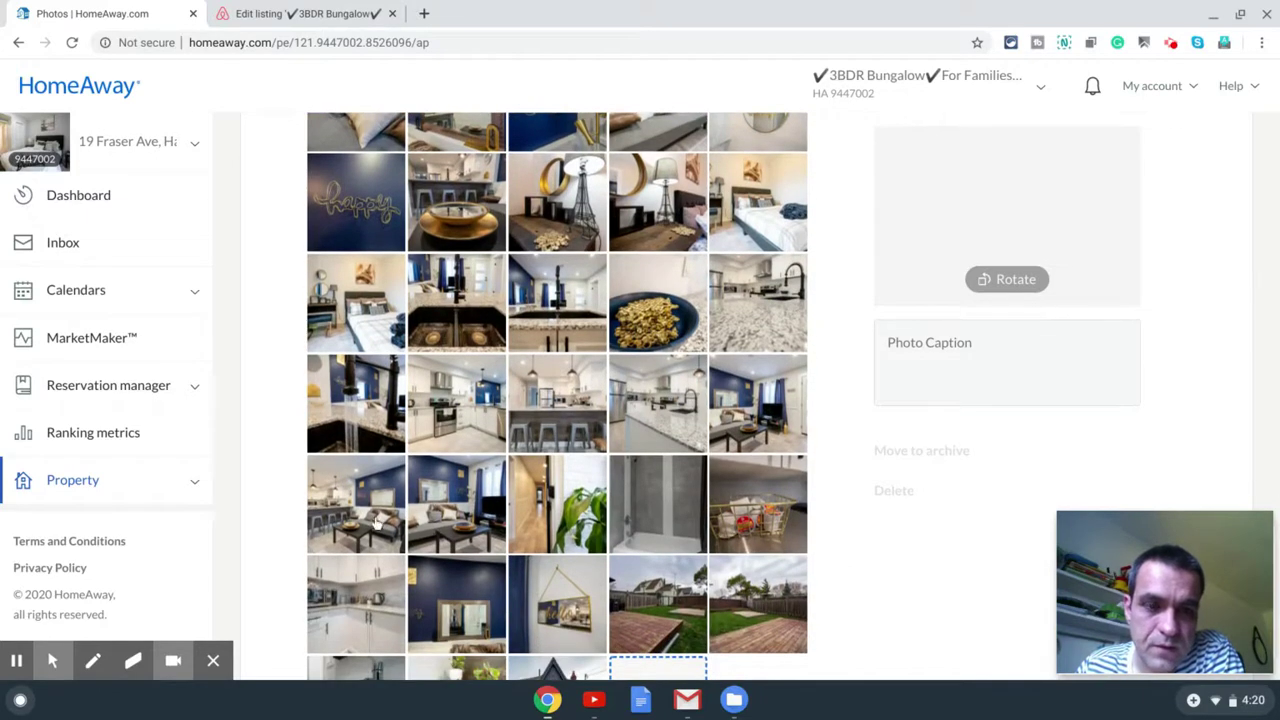
{"action": "left_click_drag", "start_coordinate": [377, 522], "coordinate": [356, 295]}
{"action": "scroll", "coordinate": [652, 430], "scroll_direction": "down", "scroll_amount": 10}
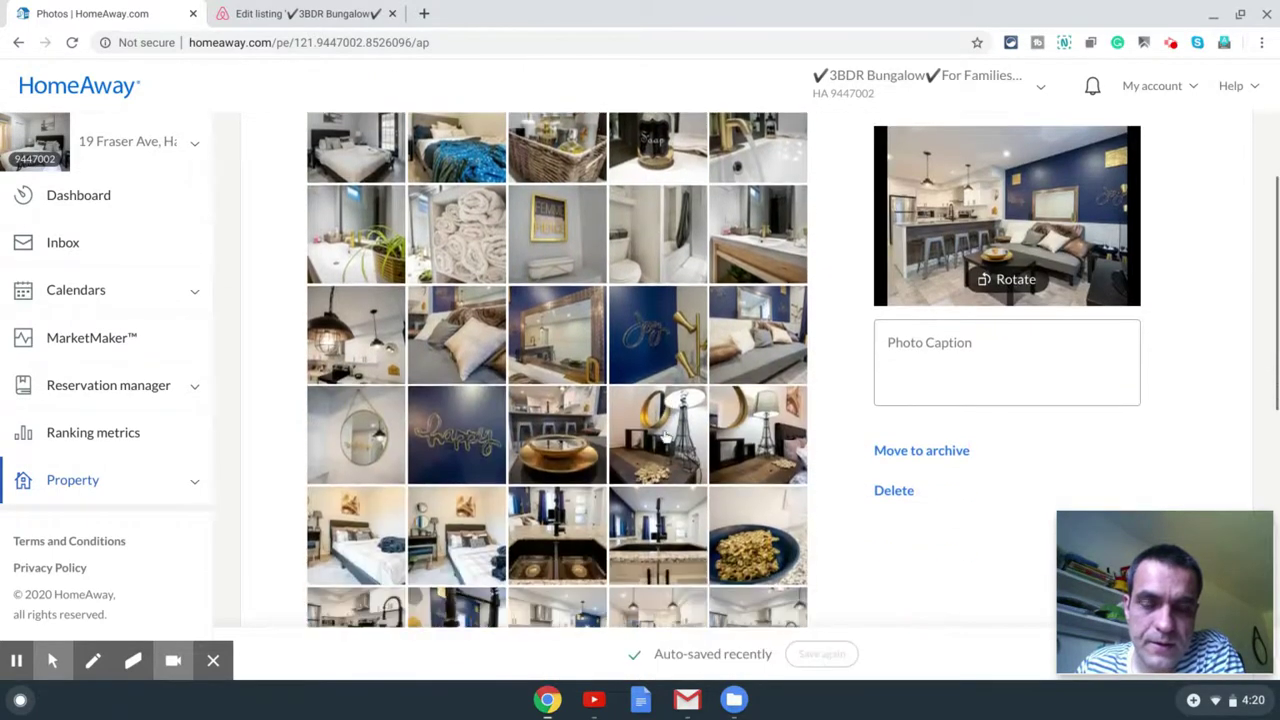
{"action": "scroll", "coordinate": [680, 453], "scroll_direction": "down", "scroll_amount": 5}
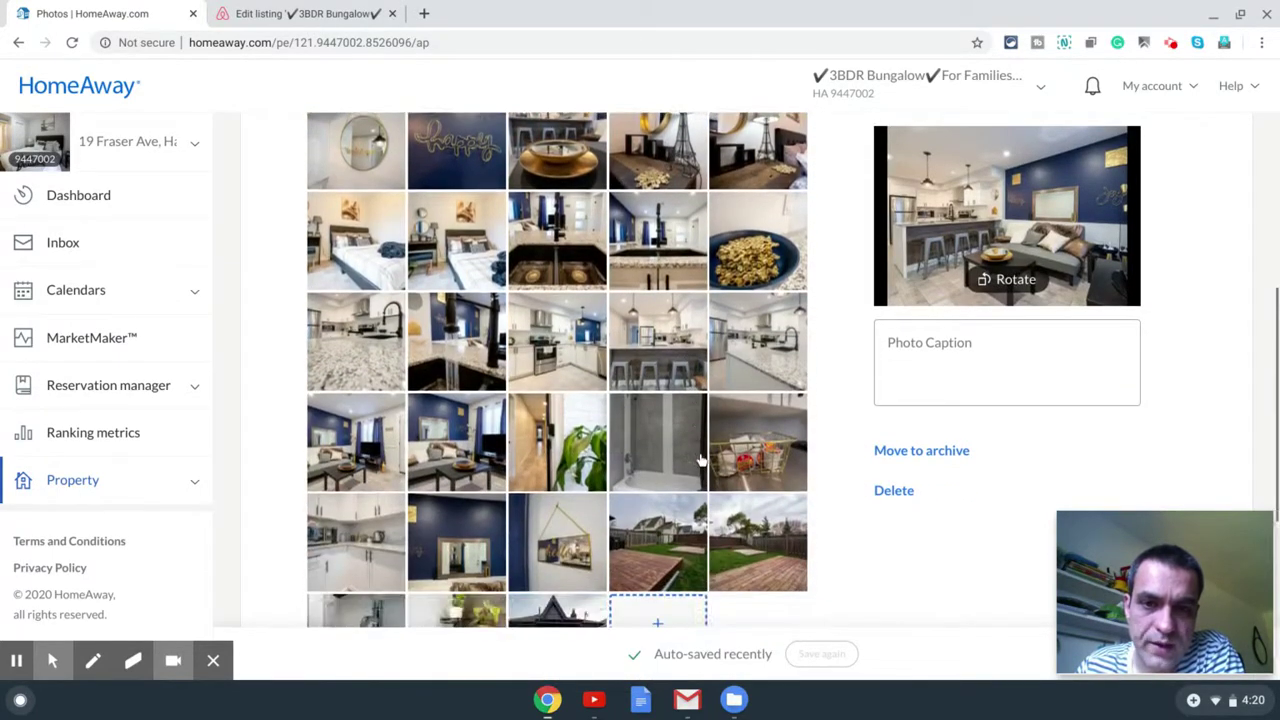
{"action": "left_click_drag", "start_coordinate": [586, 426], "coordinate": [476, 302]}
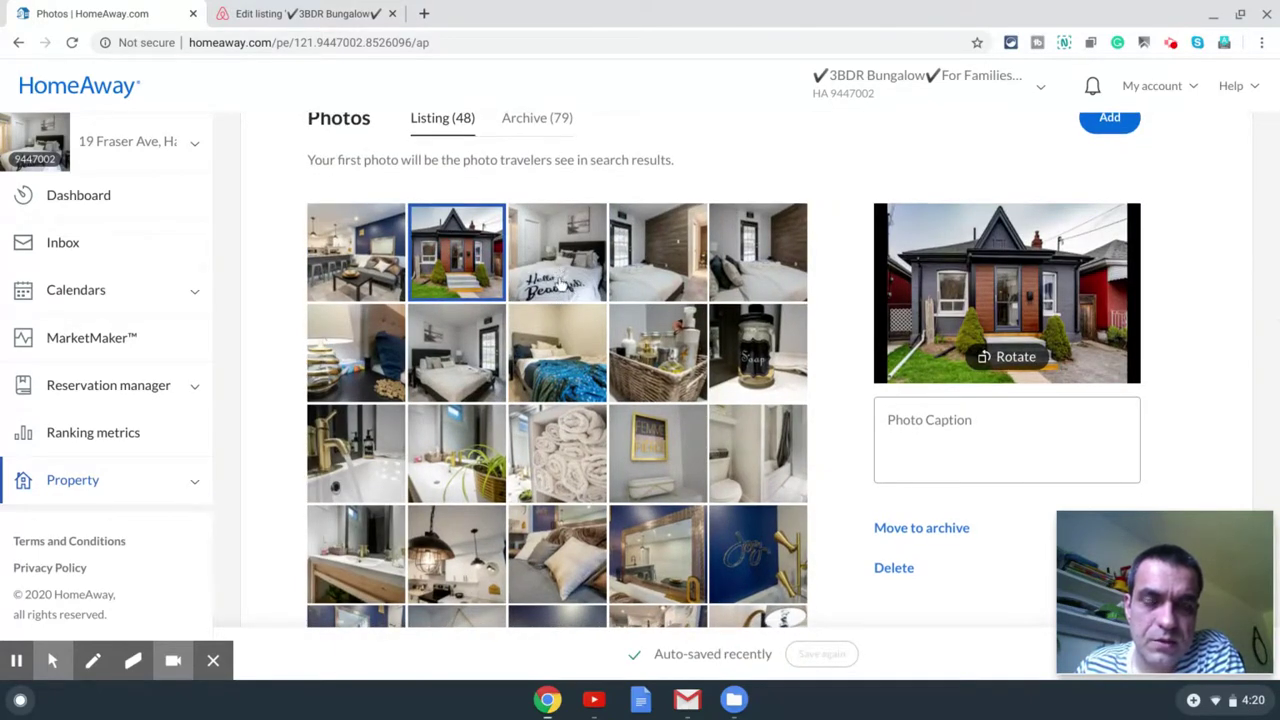
Step: Move the bedroom photo up into the first row of the grid
{"action": "scroll", "coordinate": [549, 398], "scroll_direction": "down", "scroll_amount": 3}
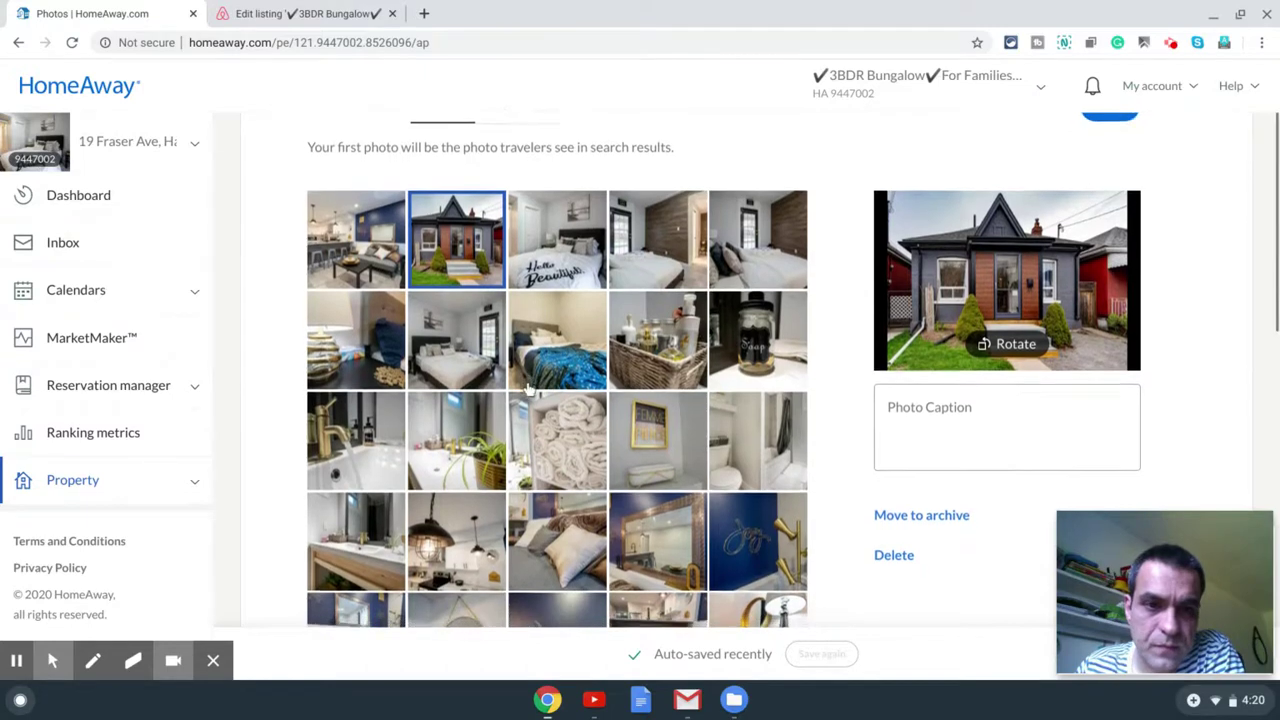
{"action": "scroll", "coordinate": [640, 438], "scroll_direction": "down", "scroll_amount": 2}
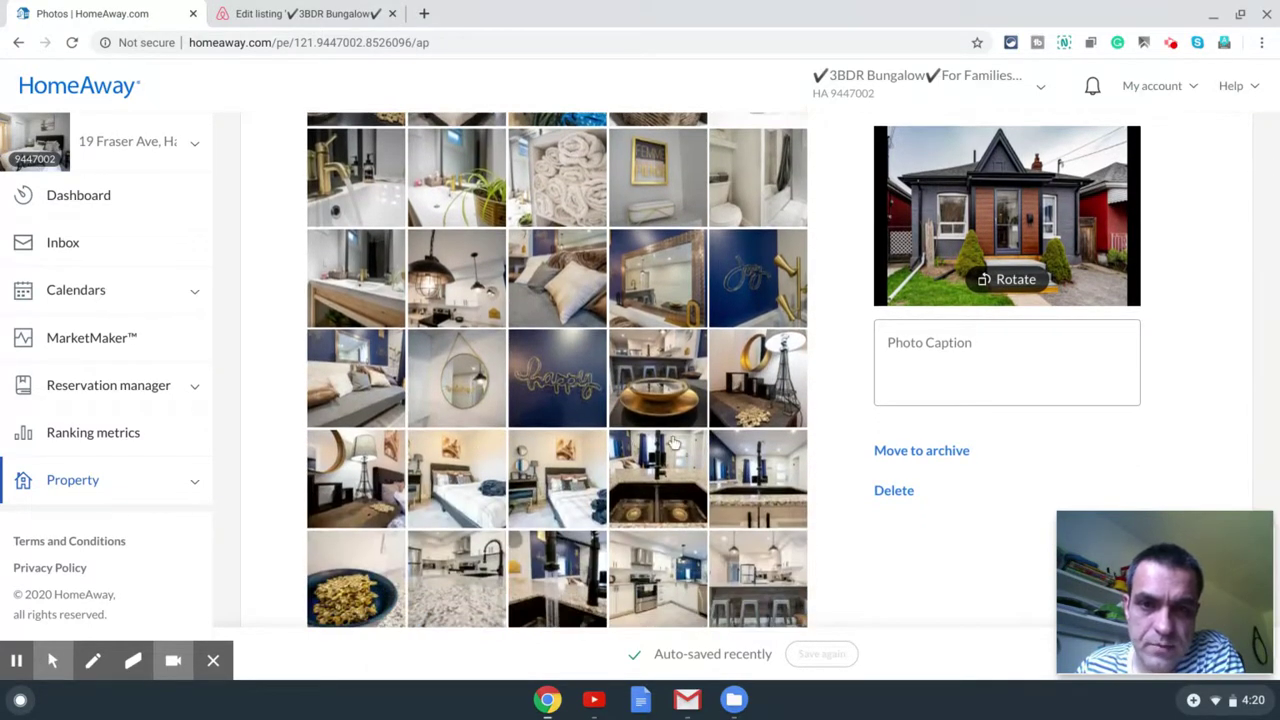
{"action": "left_click", "coordinate": [471, 395]}
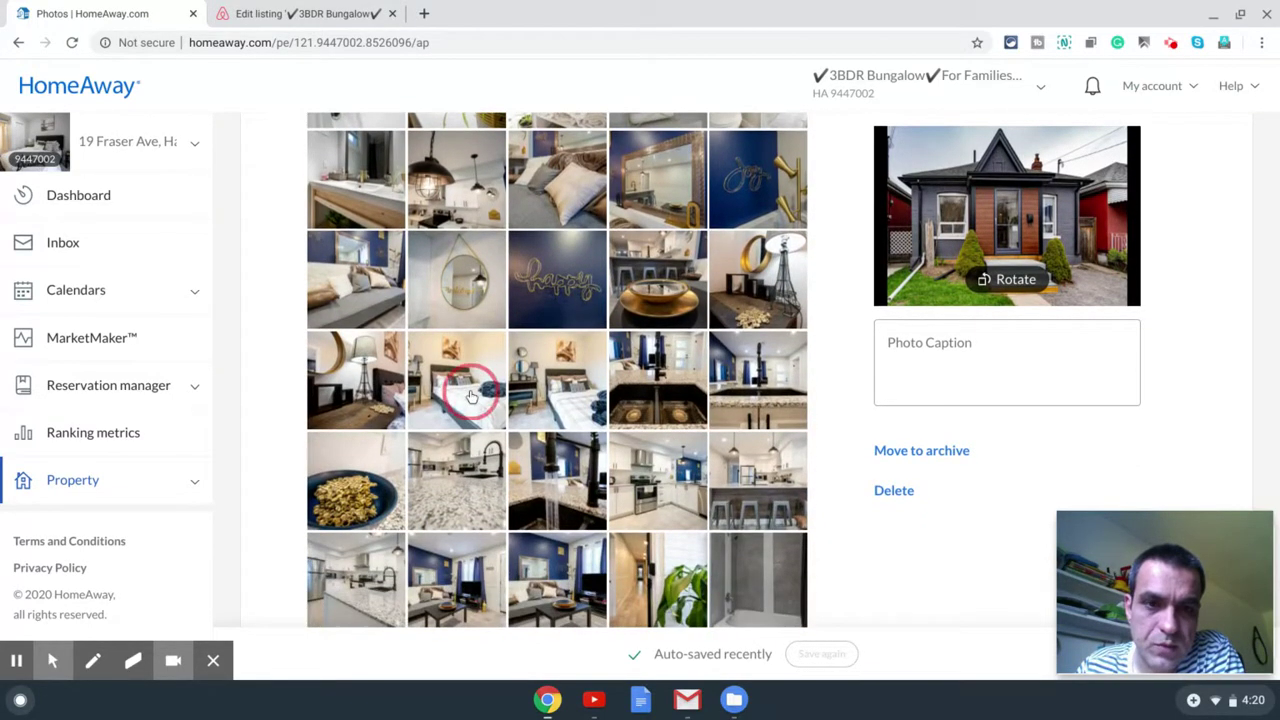
{"action": "left_click_drag", "start_coordinate": [471, 395], "coordinate": [686, 315]}
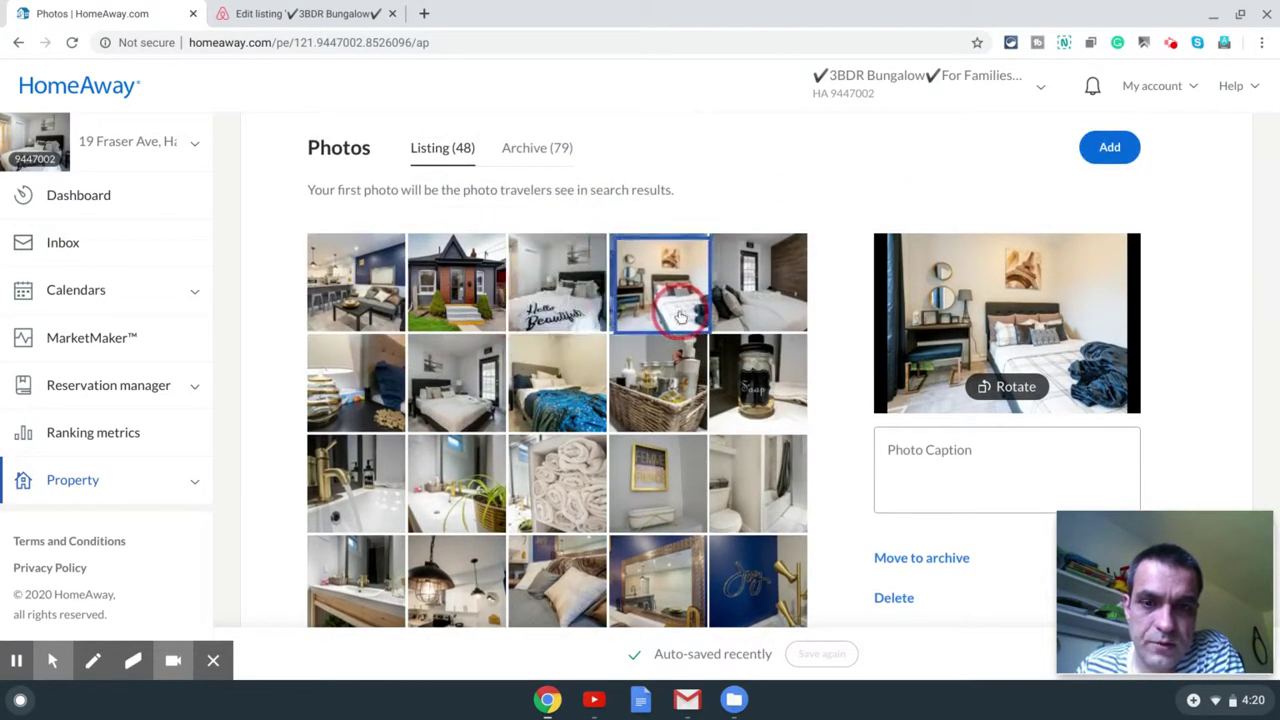
{"action": "scroll", "coordinate": [665, 458], "scroll_direction": "down", "scroll_amount": 4}
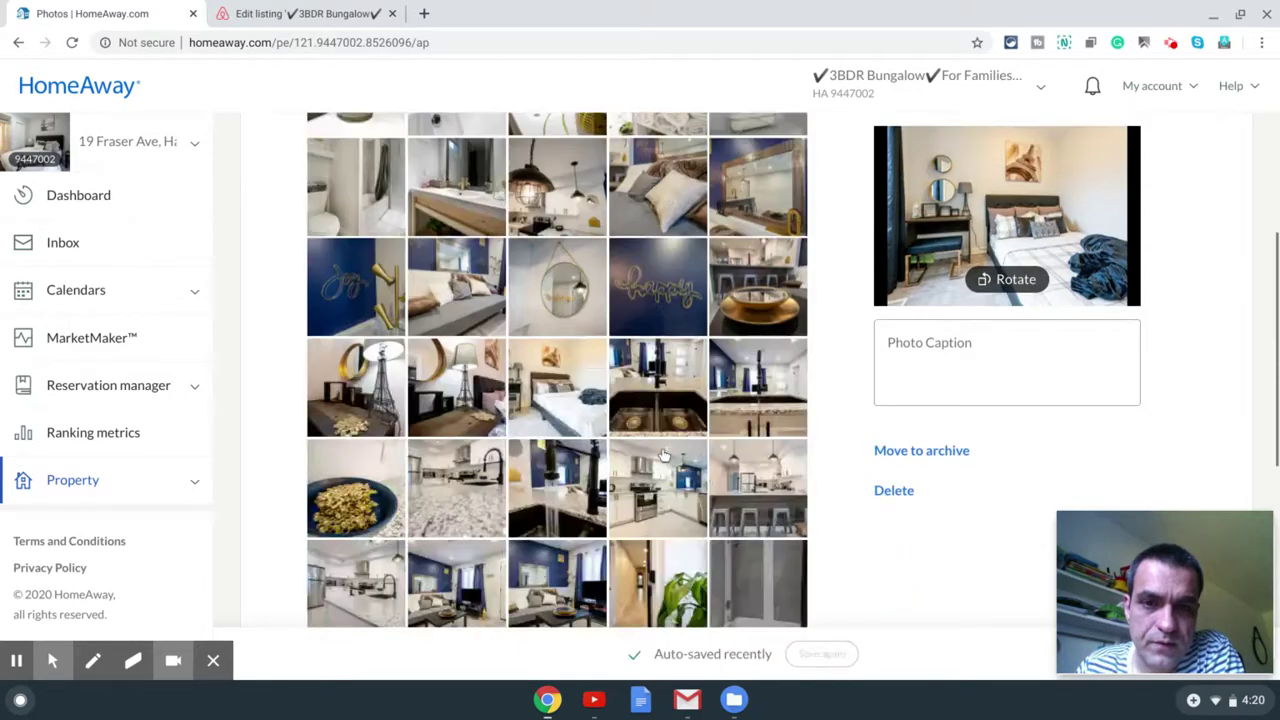
{"action": "scroll", "coordinate": [660, 455], "scroll_direction": "down", "scroll_amount": 3}
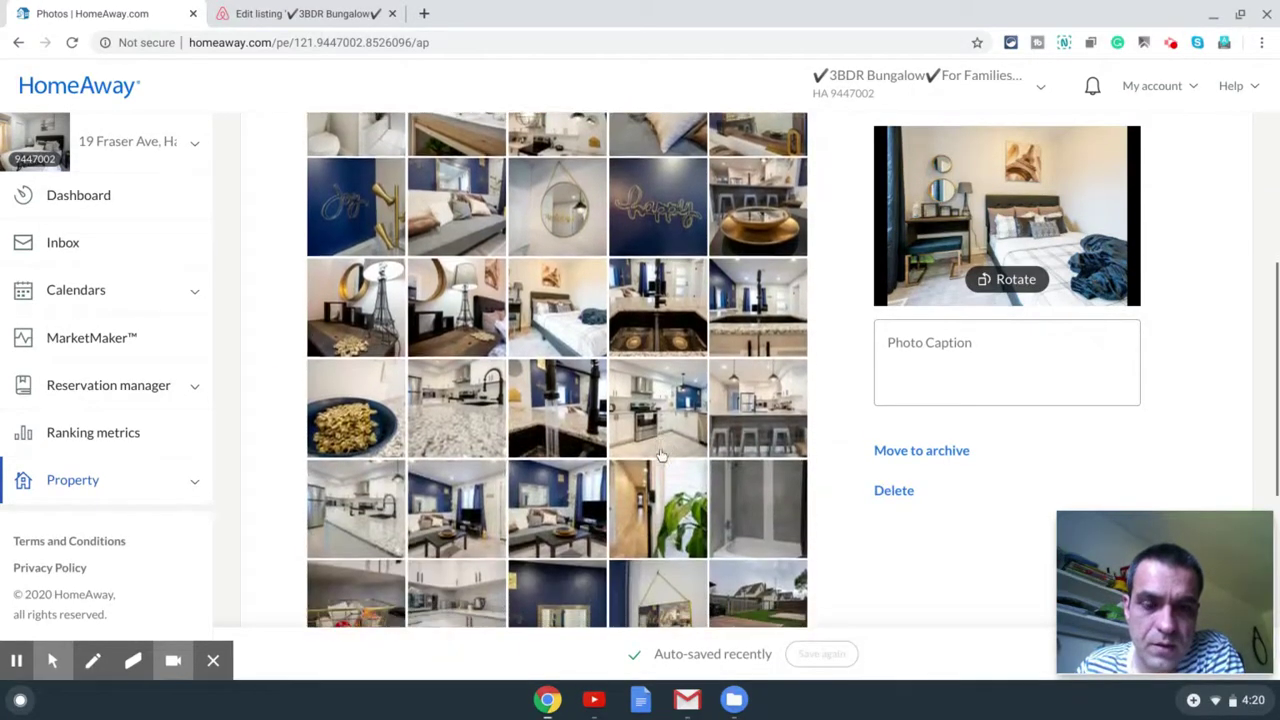
{"action": "scroll", "coordinate": [660, 455], "scroll_direction": "down", "scroll_amount": 3}
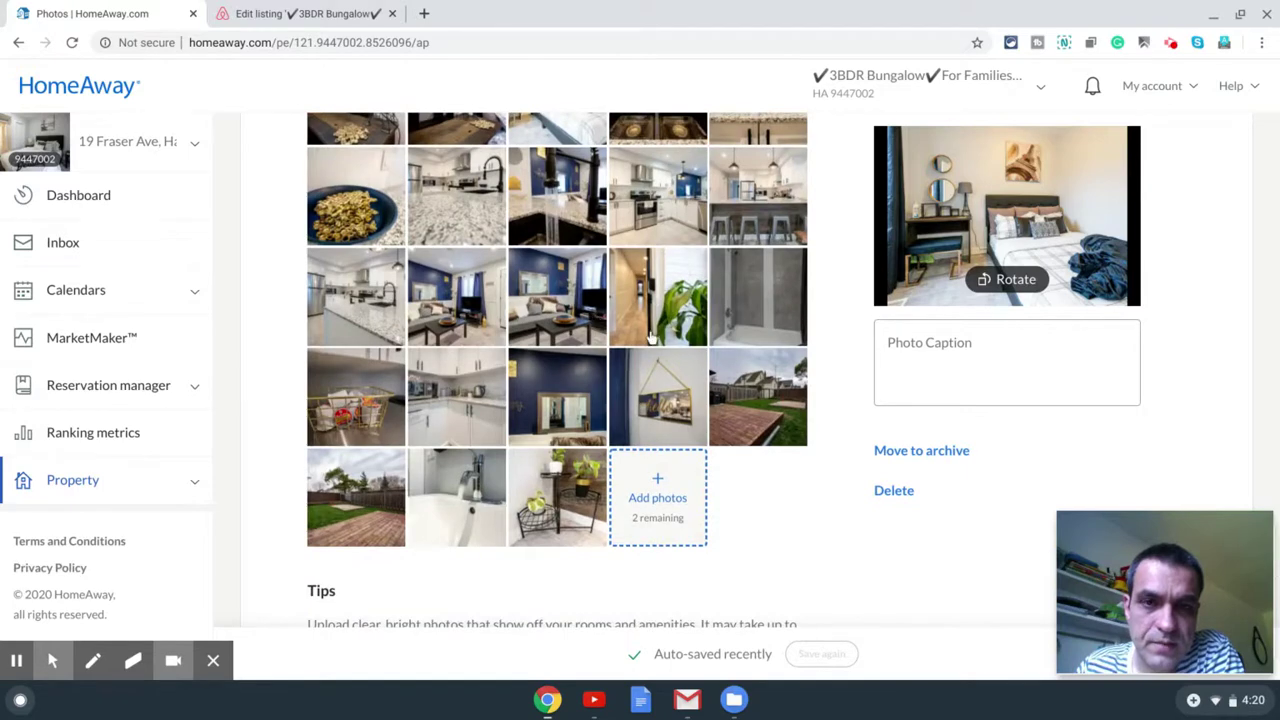
{"action": "scroll", "coordinate": [770, 395], "scroll_direction": "up", "scroll_amount": 1}
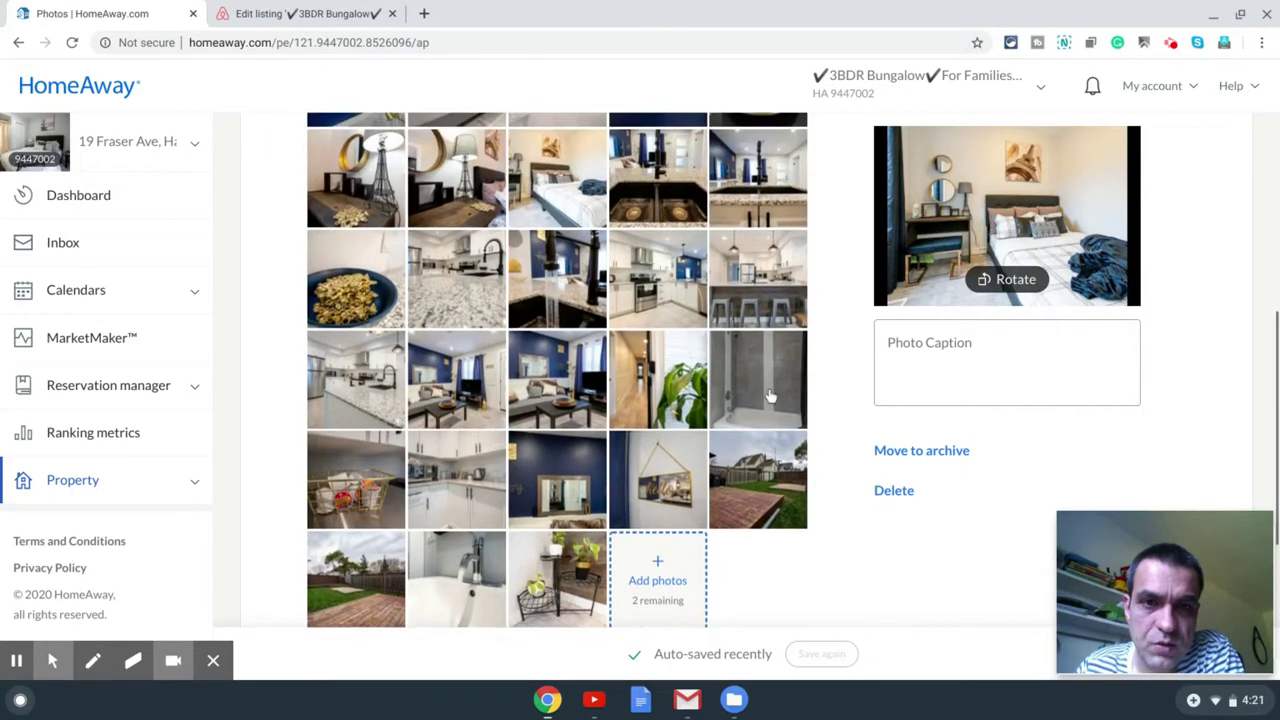
{"action": "scroll", "coordinate": [700, 380], "scroll_direction": "up", "scroll_amount": 2}
{"action": "left_click_drag", "start_coordinate": [657, 375], "coordinate": [780, 295]}
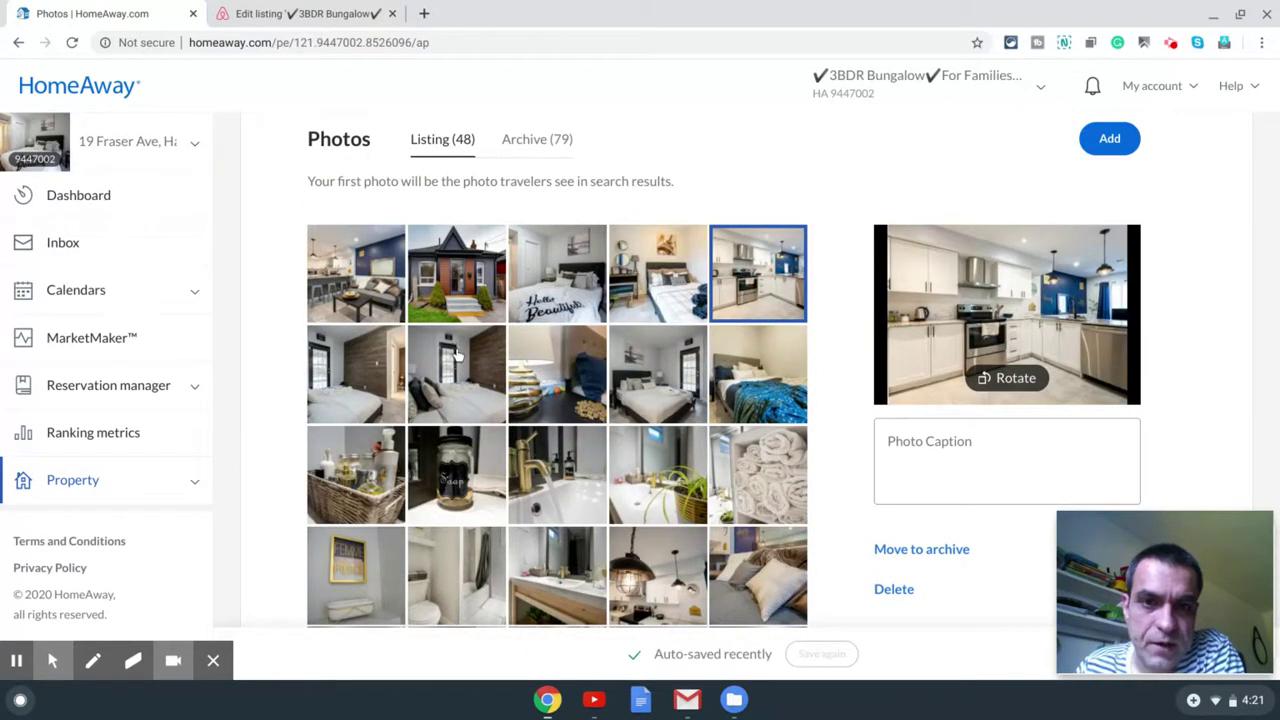
Step: Move the bathroom photo up into the second row of the grid
{"action": "scroll", "coordinate": [470, 357], "scroll_direction": "down", "scroll_amount": 1}
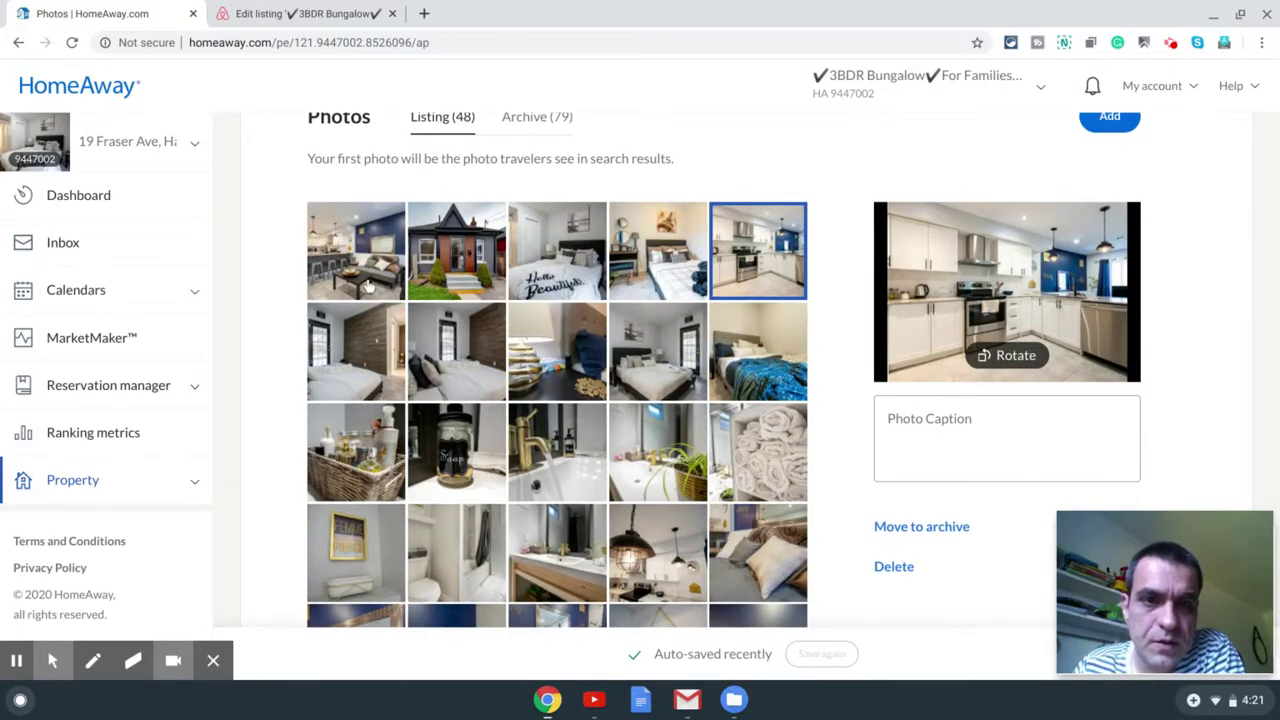
{"action": "scroll", "coordinate": [710, 290], "scroll_direction": "down", "scroll_amount": 10}
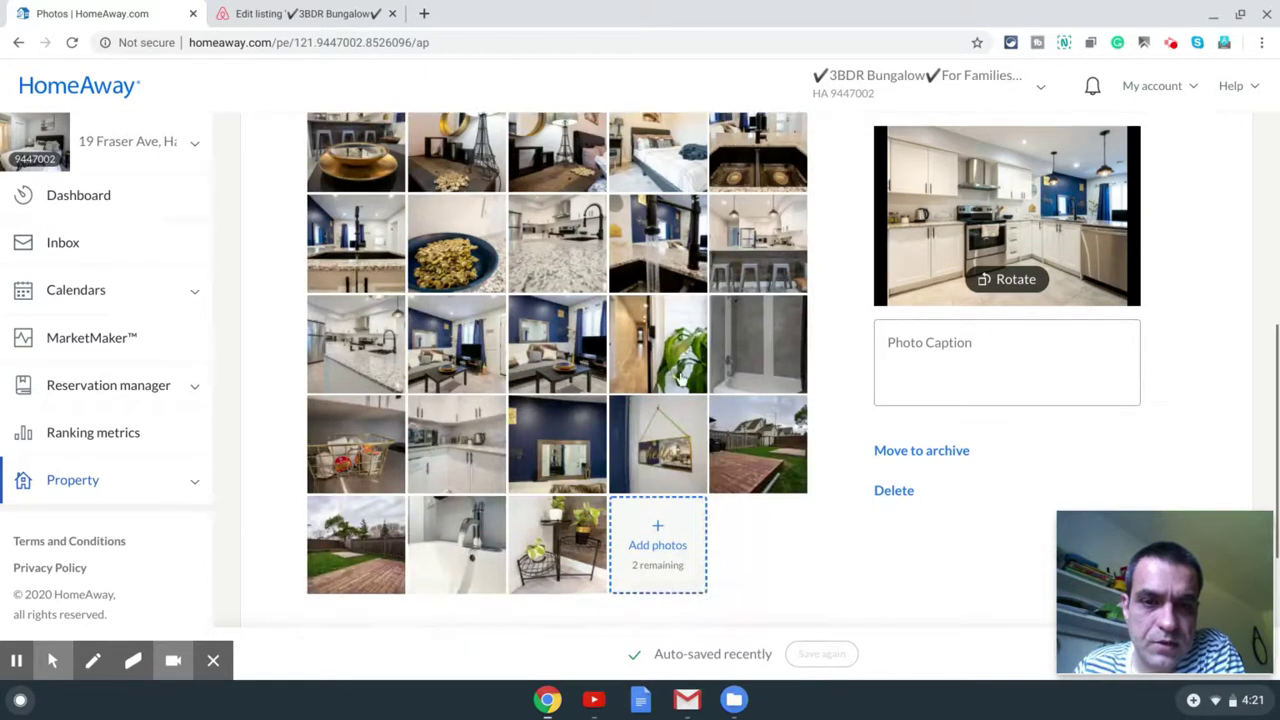
{"action": "scroll", "coordinate": [543, 430], "scroll_direction": "up", "scroll_amount": 3}
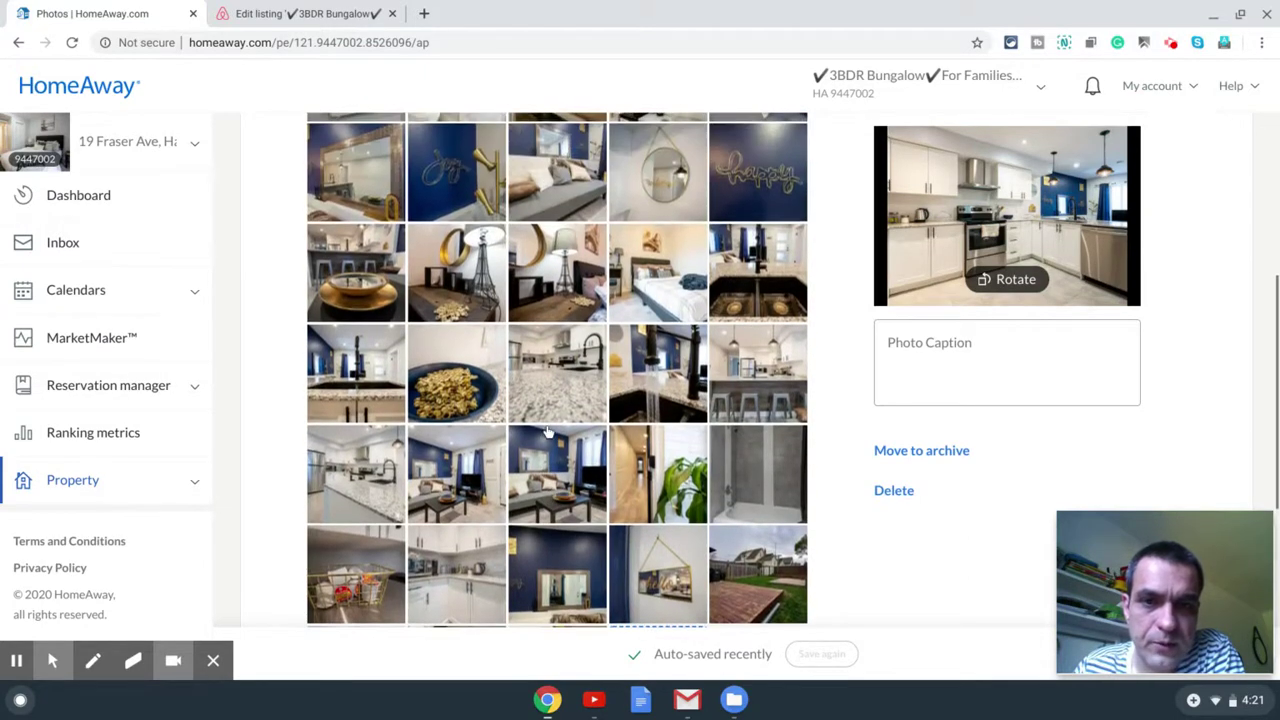
{"action": "scroll", "coordinate": [543, 430], "scroll_direction": "up", "scroll_amount": 3}
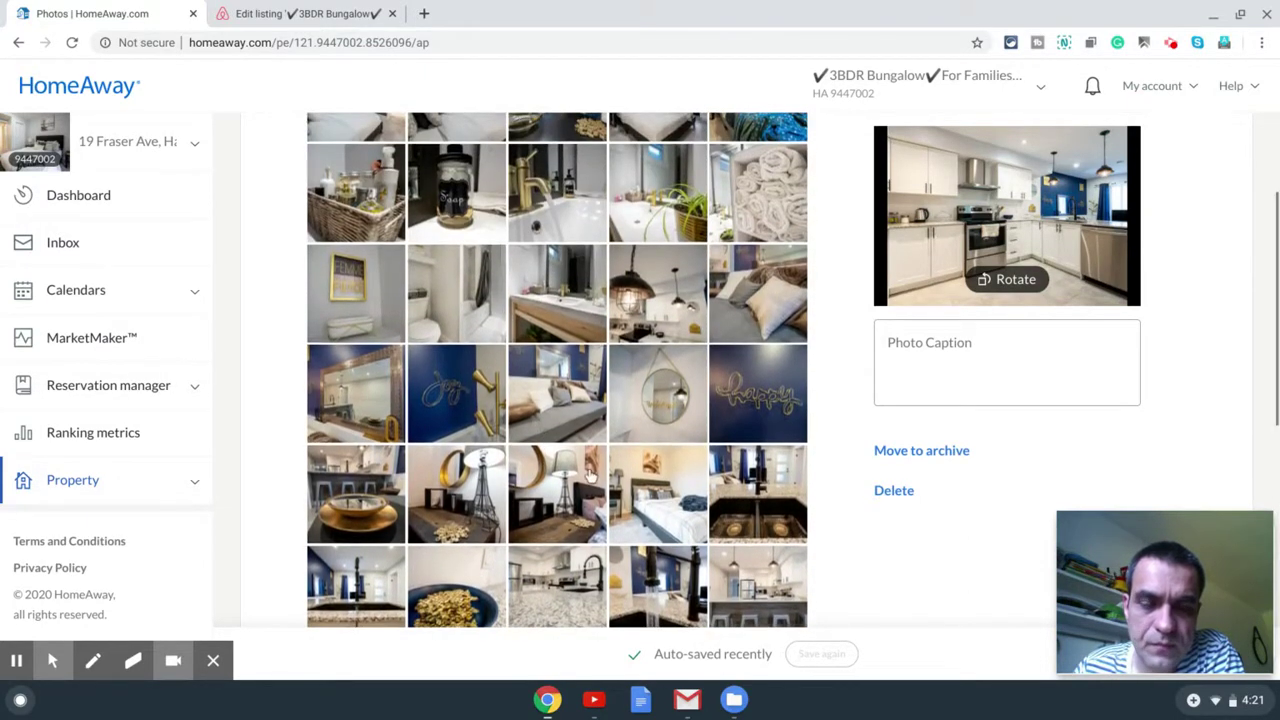
{"action": "scroll", "coordinate": [590, 477], "scroll_direction": "up", "scroll_amount": 5}
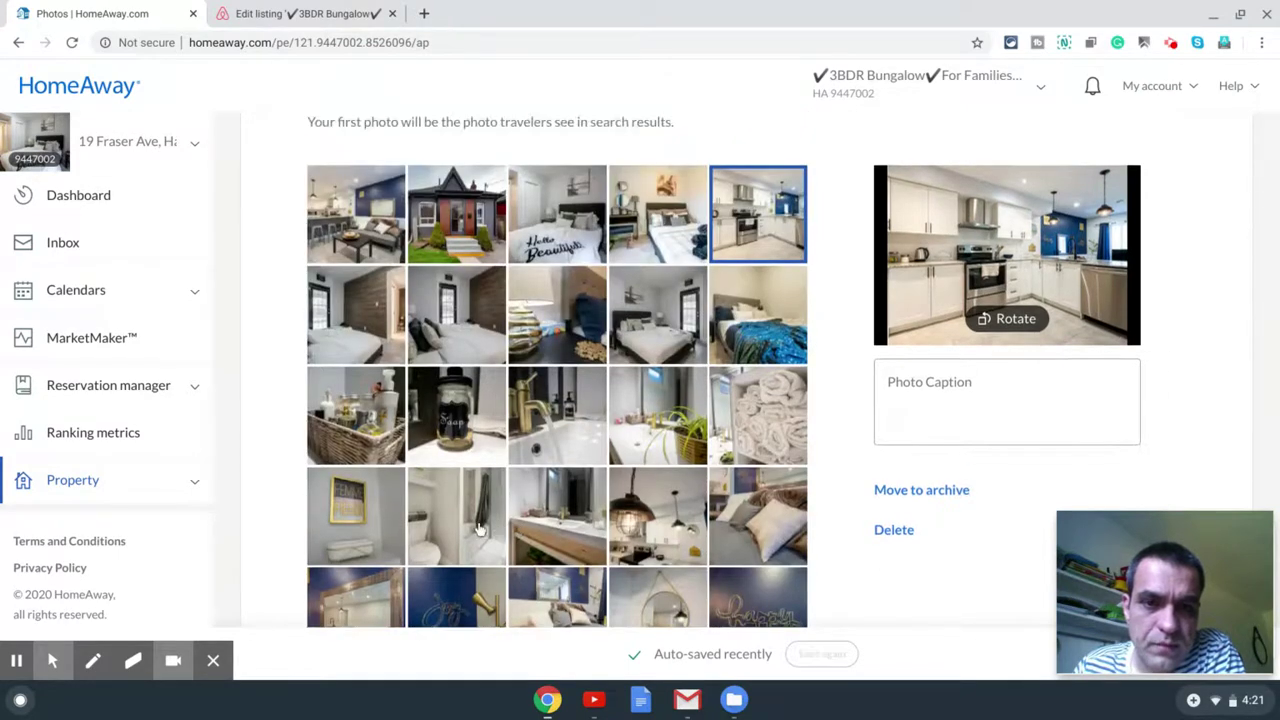
{"action": "left_click_drag", "start_coordinate": [478, 528], "coordinate": [383, 455]}
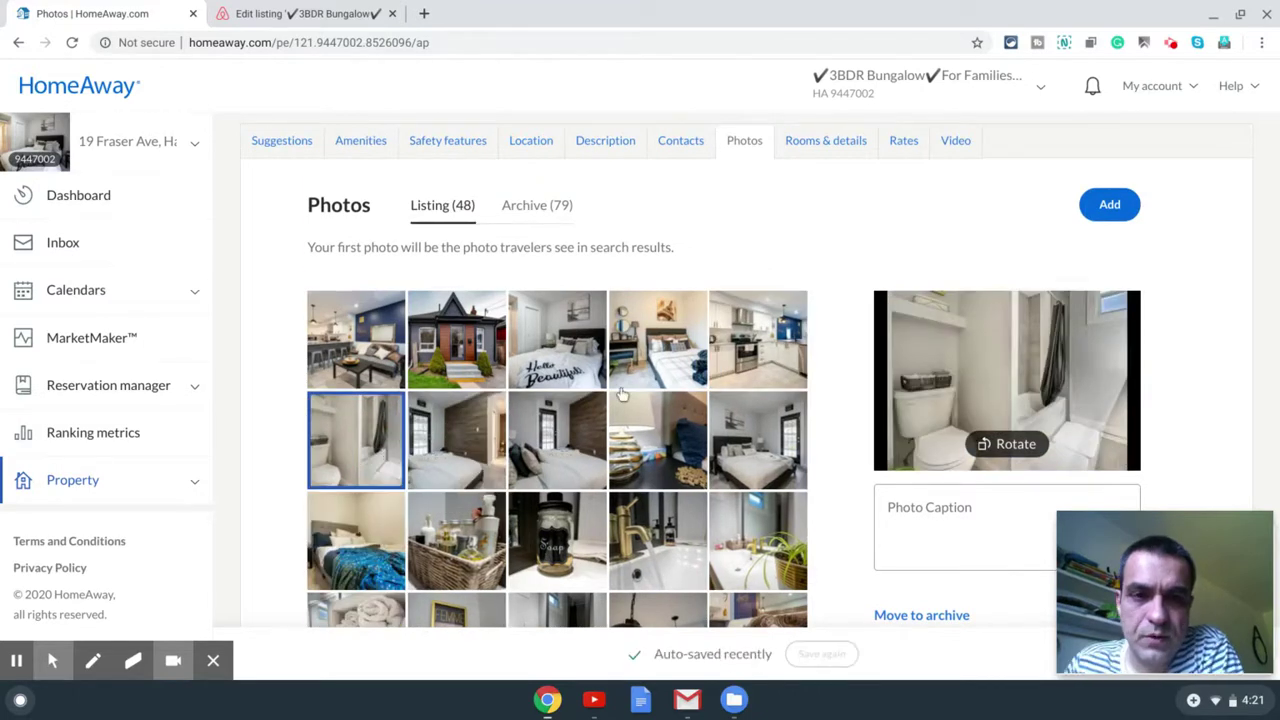
Step: Review the rest of the photo grid and go to Rooms & details
{"action": "scroll", "coordinate": [955, 383], "scroll_direction": "down", "scroll_amount": 1}
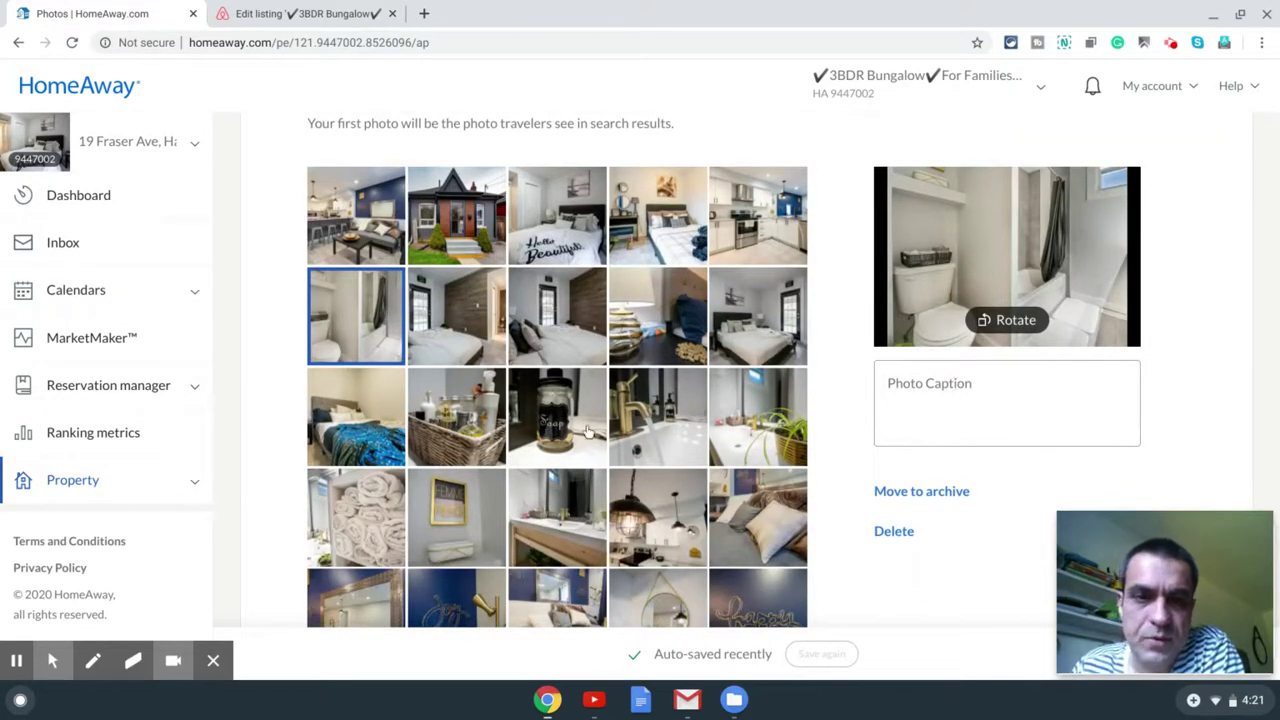
{"action": "scroll", "coordinate": [496, 413], "scroll_direction": "down", "scroll_amount": 1}
{"action": "scroll", "coordinate": [609, 400], "scroll_direction": "down", "scroll_amount": 6}
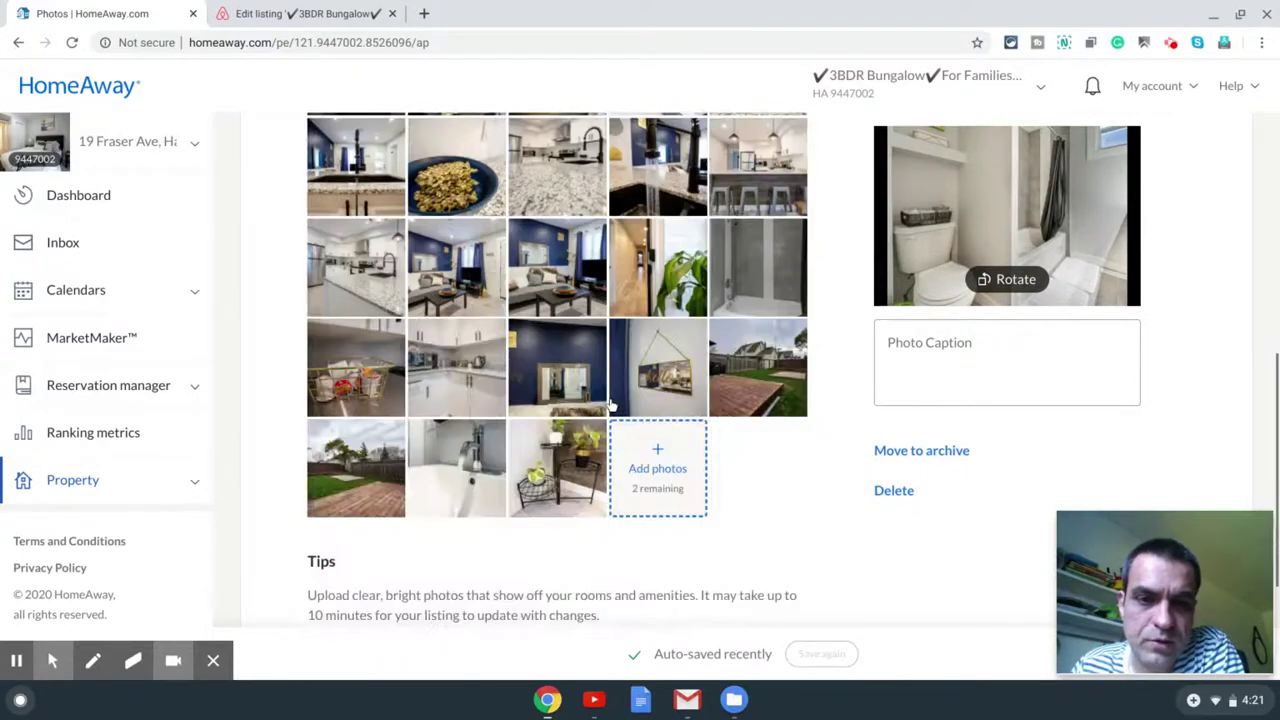
{"action": "scroll", "coordinate": [582, 395], "scroll_direction": "up", "scroll_amount": 10}
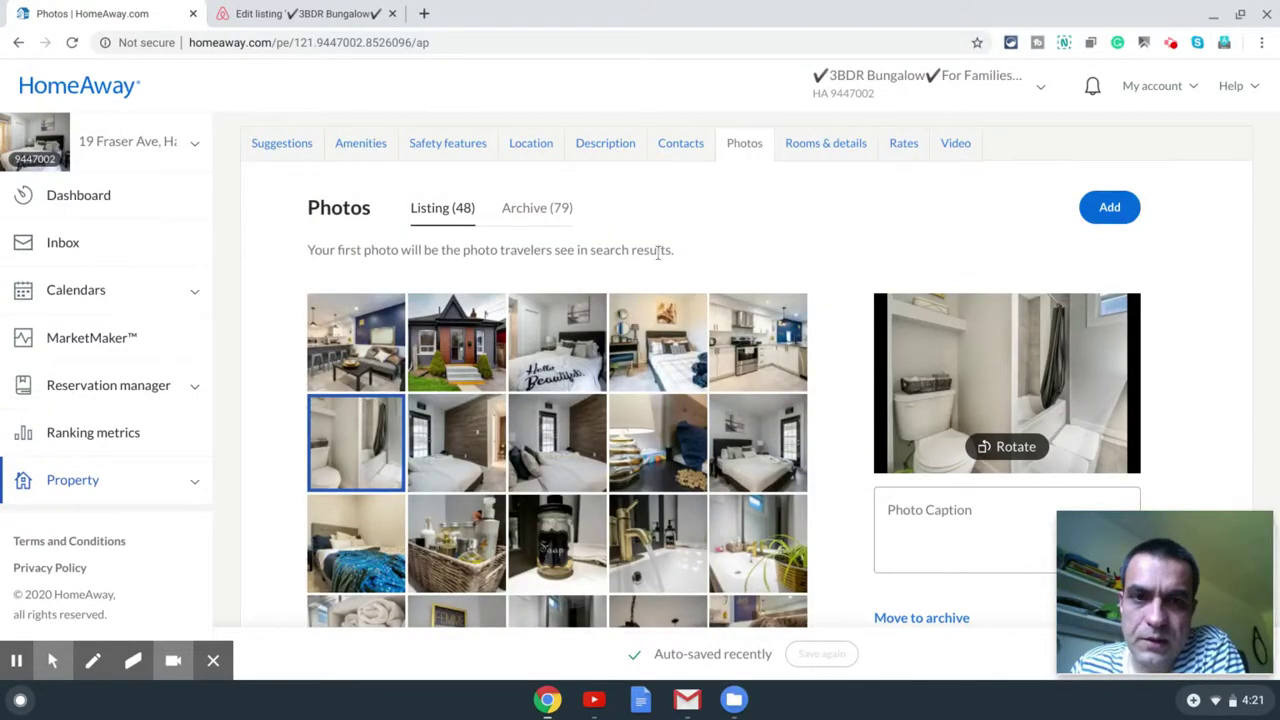
{"action": "scroll", "coordinate": [740, 270], "scroll_direction": "down", "scroll_amount": 6}
{"action": "scroll", "coordinate": [700, 434], "scroll_direction": "up", "scroll_amount": 10}
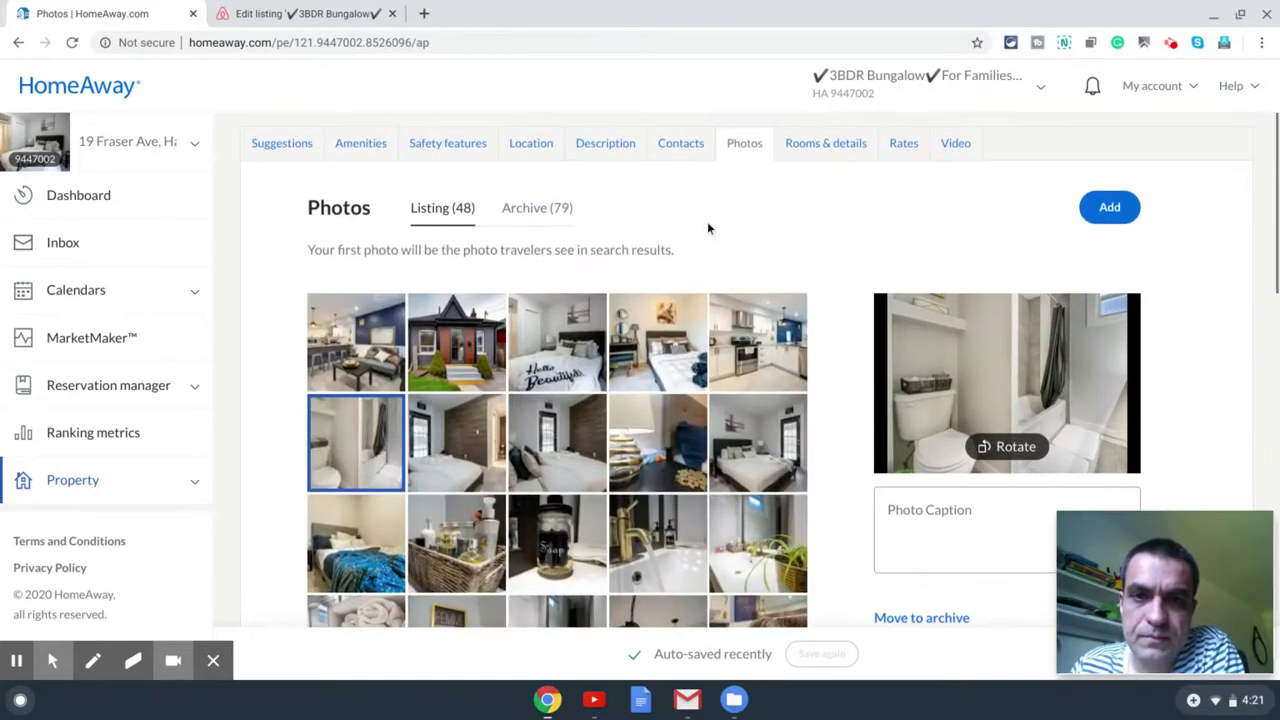
{"action": "left_click", "coordinate": [808, 150]}
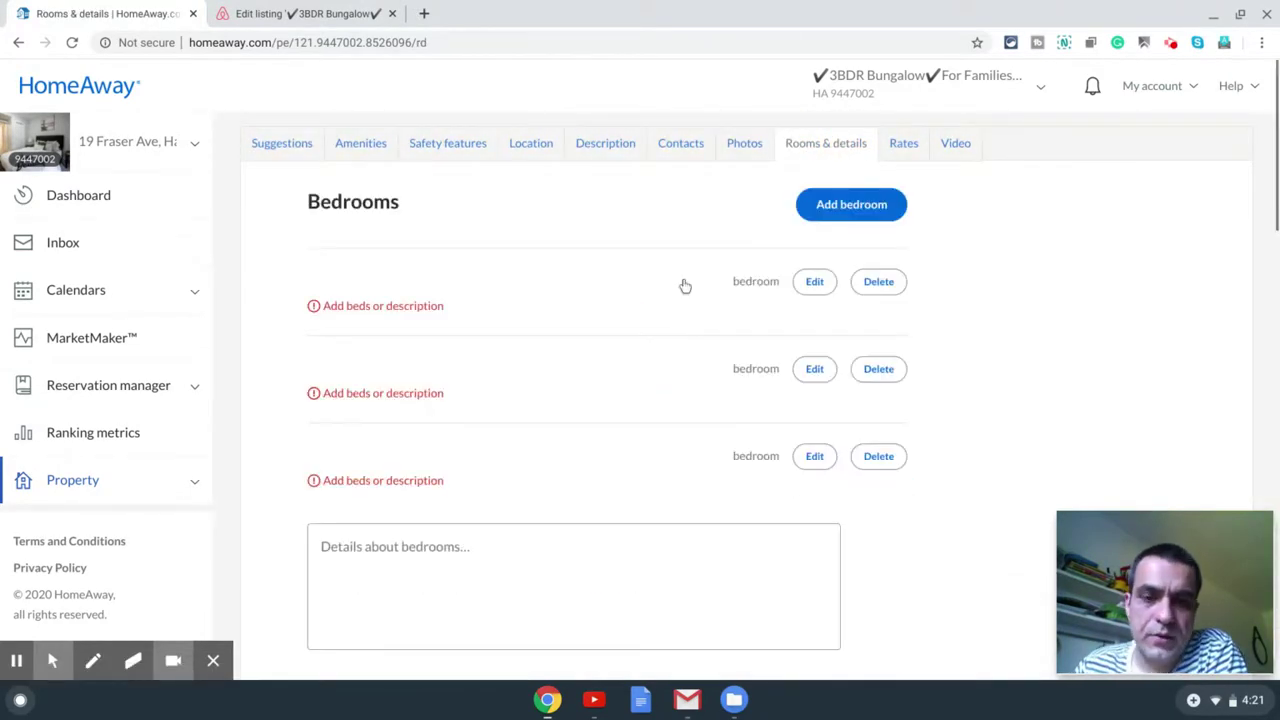
Step: Name the first bedroom Master with one queen bed and save it
{"action": "left_click", "coordinate": [815, 282]}
{"action": "left_click", "coordinate": [517, 251]}
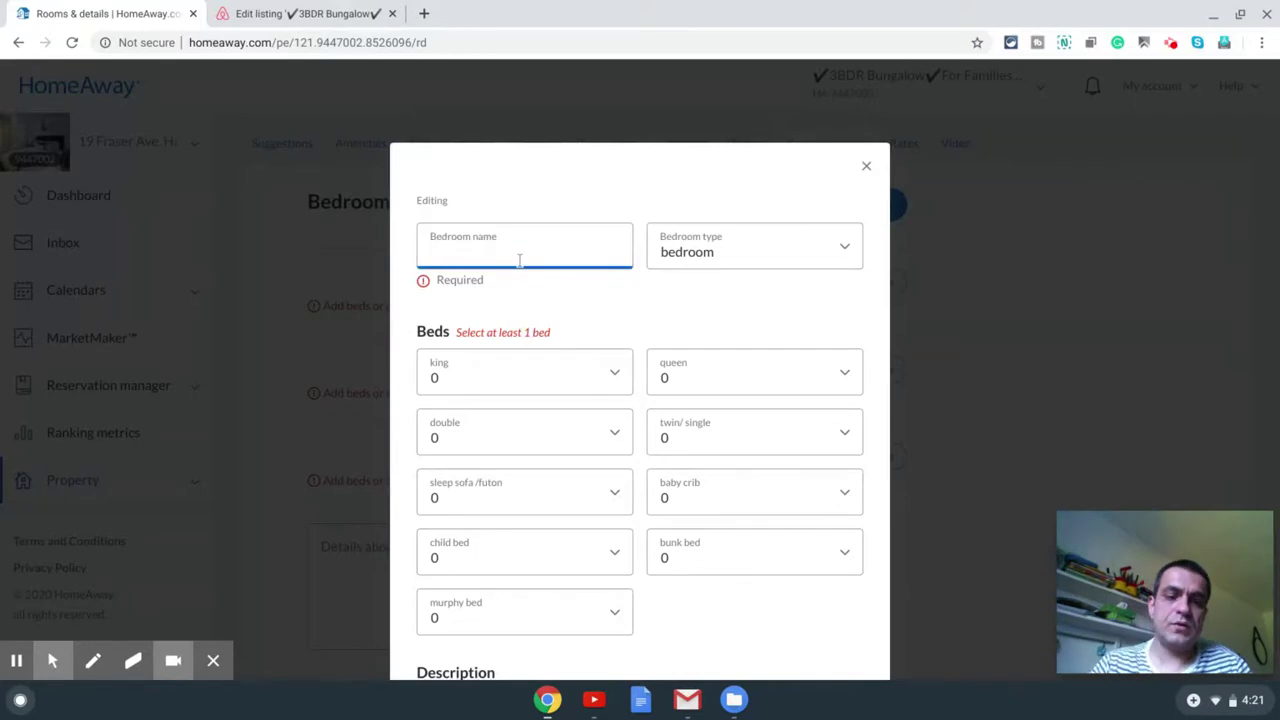
{"action": "type", "text": "Master"}
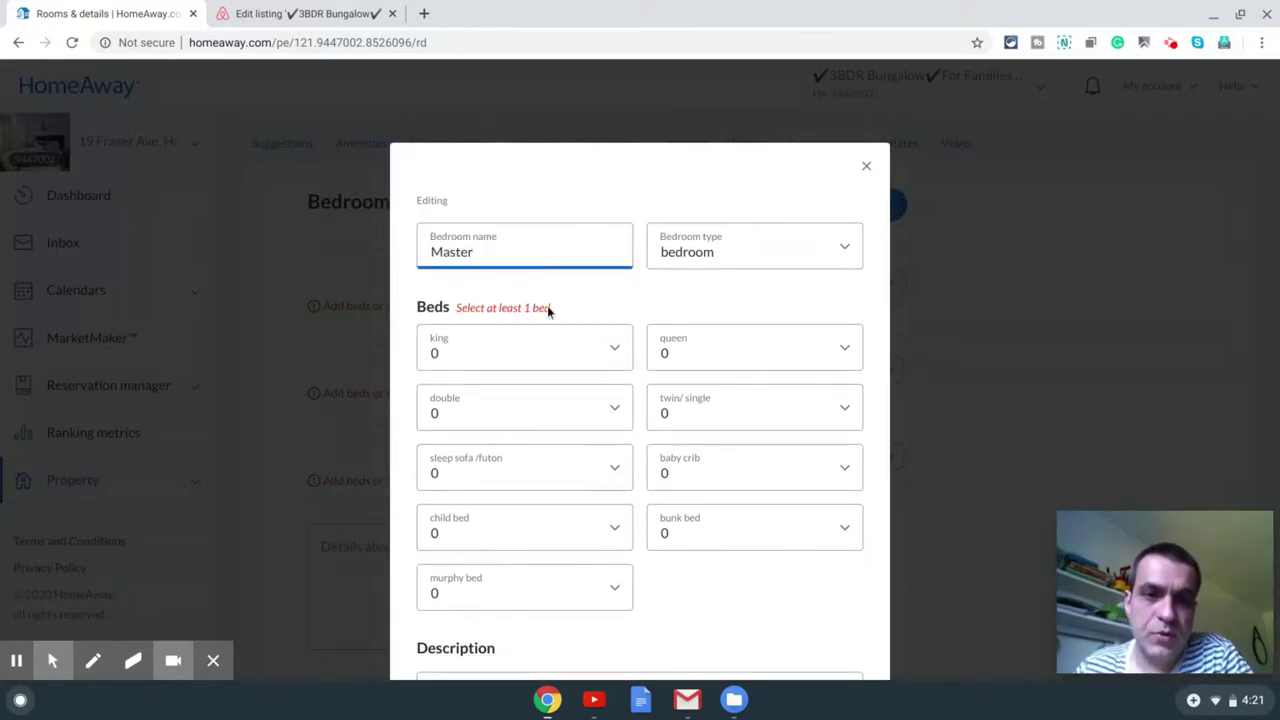
{"action": "scroll", "coordinate": [722, 420], "scroll_direction": "down", "scroll_amount": 3}
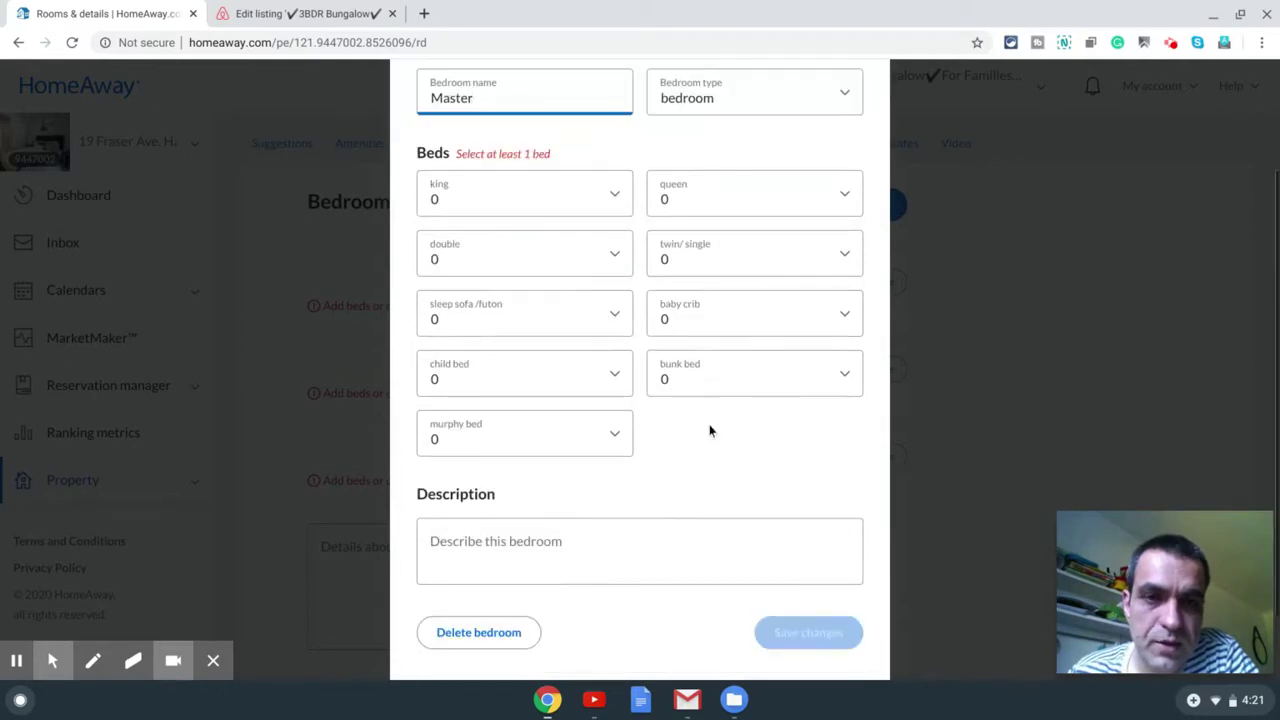
{"action": "left_click", "coordinate": [743, 214]}
{"action": "left_click", "coordinate": [734, 257]}
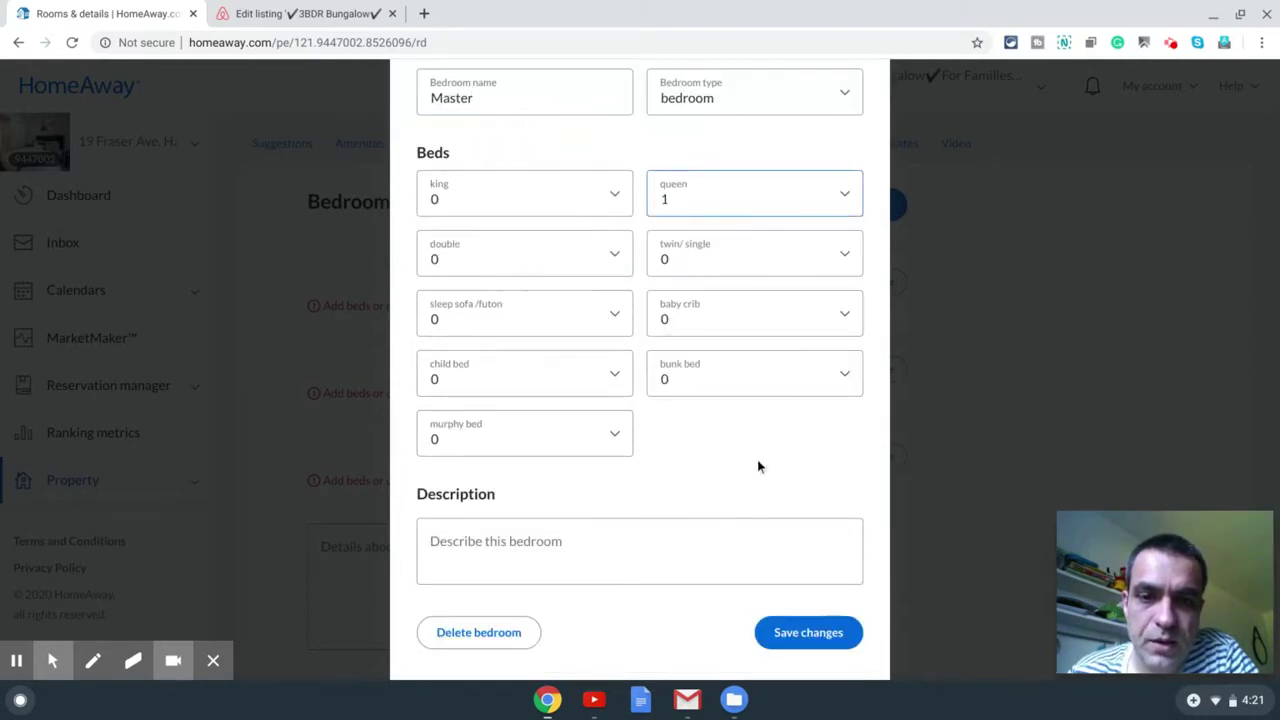
{"action": "left_click", "coordinate": [825, 630]}
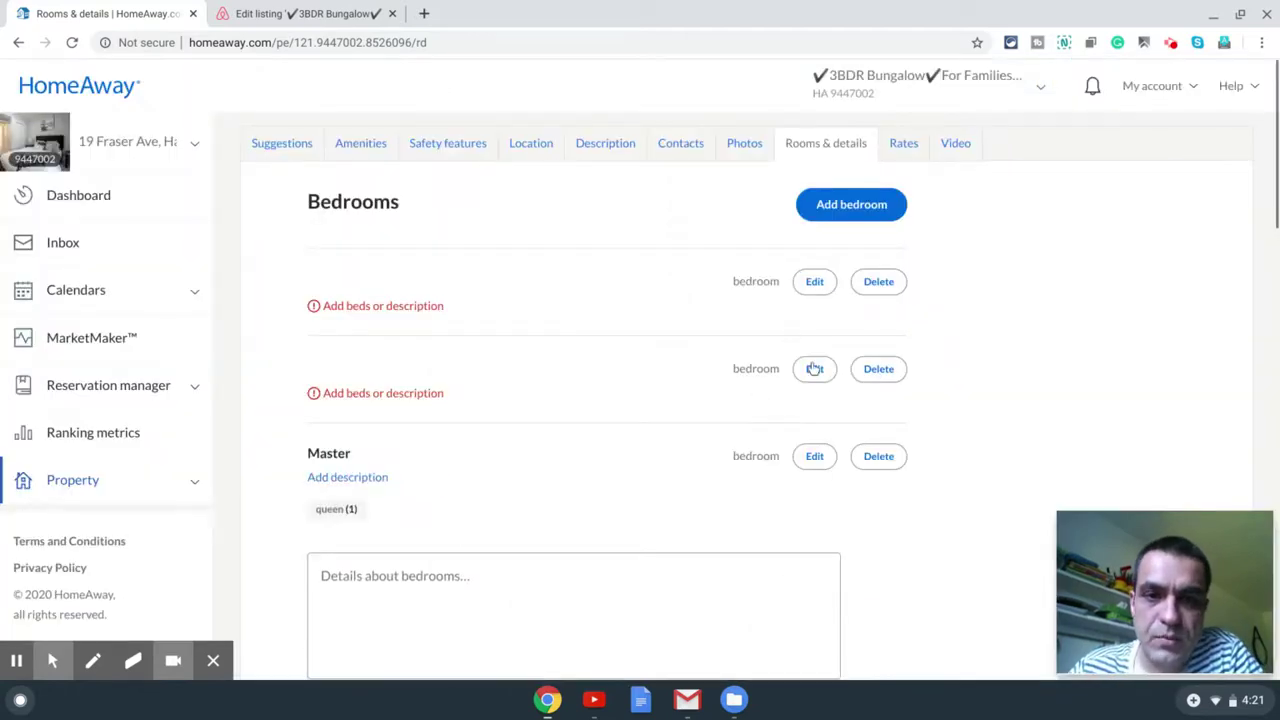
Step: Name the second bedroom Two with one queen bed and save it
{"action": "left_click", "coordinate": [814, 368]}
{"action": "left_click", "coordinate": [557, 252]}
{"action": "type", "text": "T"}
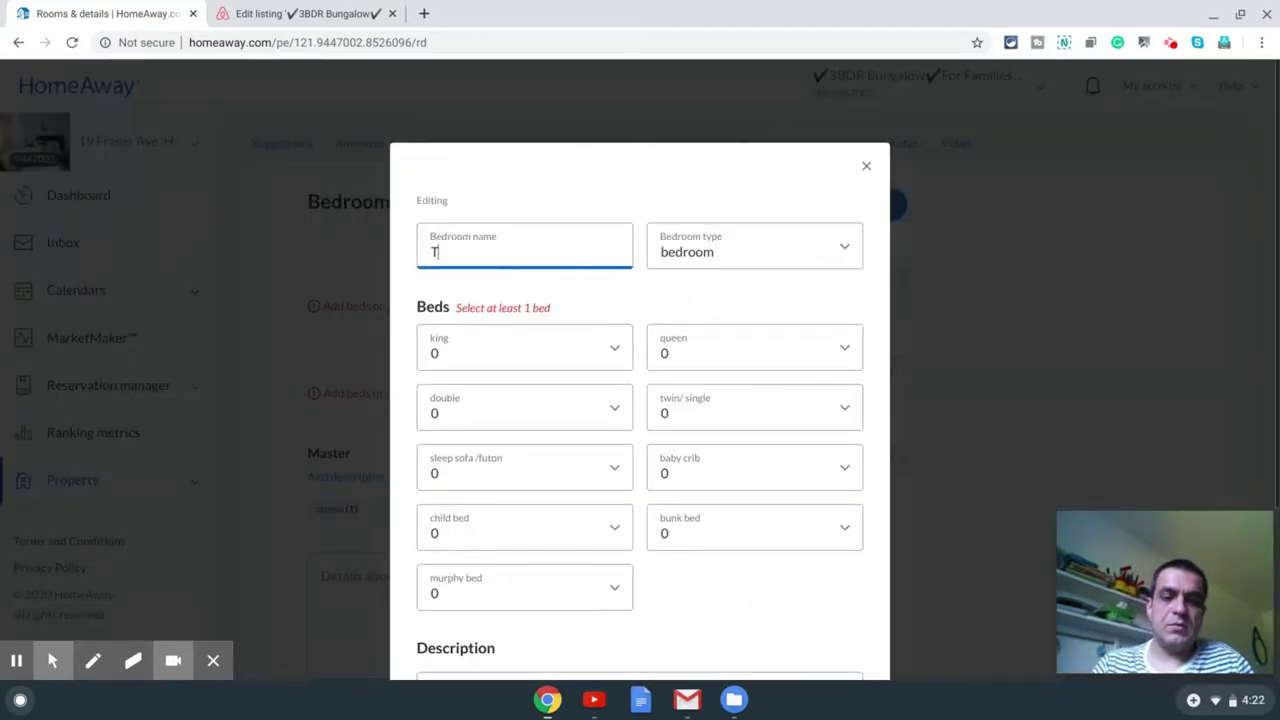
{"action": "type", "text": "wo"}
{"action": "scroll", "coordinate": [640, 330], "scroll_direction": "down", "scroll_amount": 2}
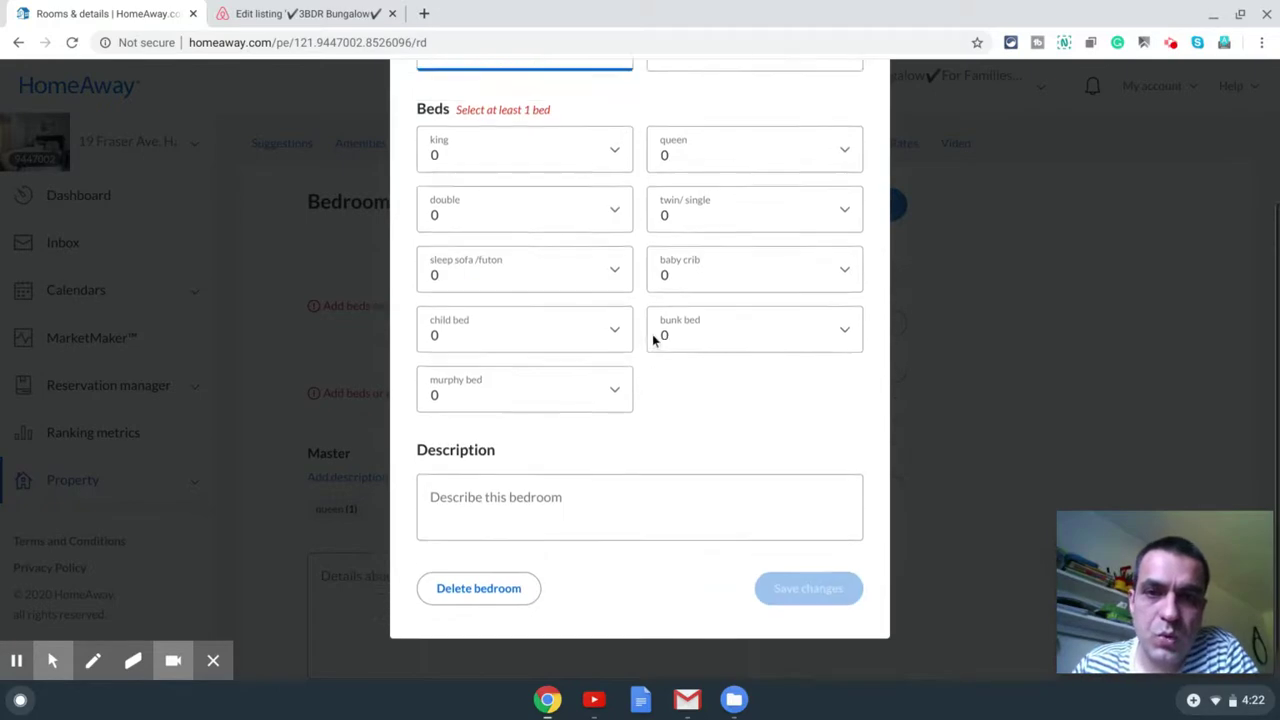
{"action": "scroll", "coordinate": [652, 337], "scroll_direction": "up", "scroll_amount": 2}
{"action": "left_click", "coordinate": [735, 352]}
{"action": "left_click", "coordinate": [700, 398]}
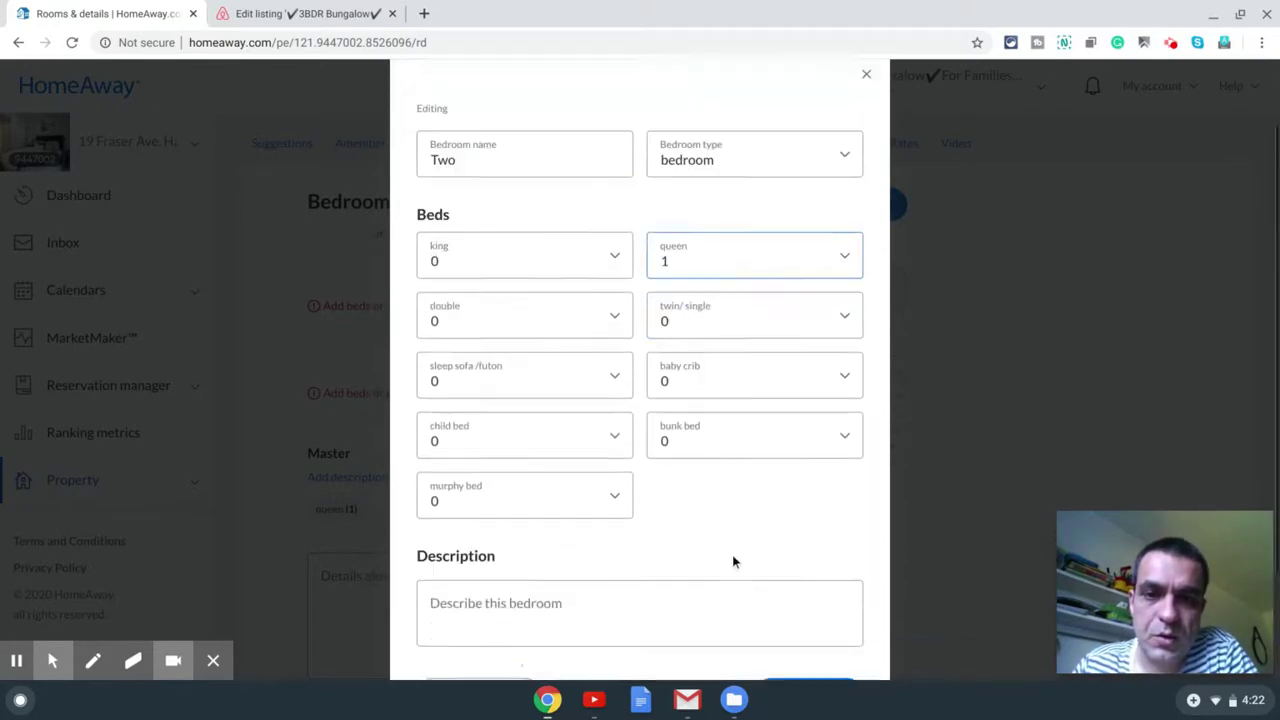
{"action": "scroll", "coordinate": [731, 560], "scroll_direction": "down", "scroll_amount": 3}
{"action": "left_click", "coordinate": [803, 550]}
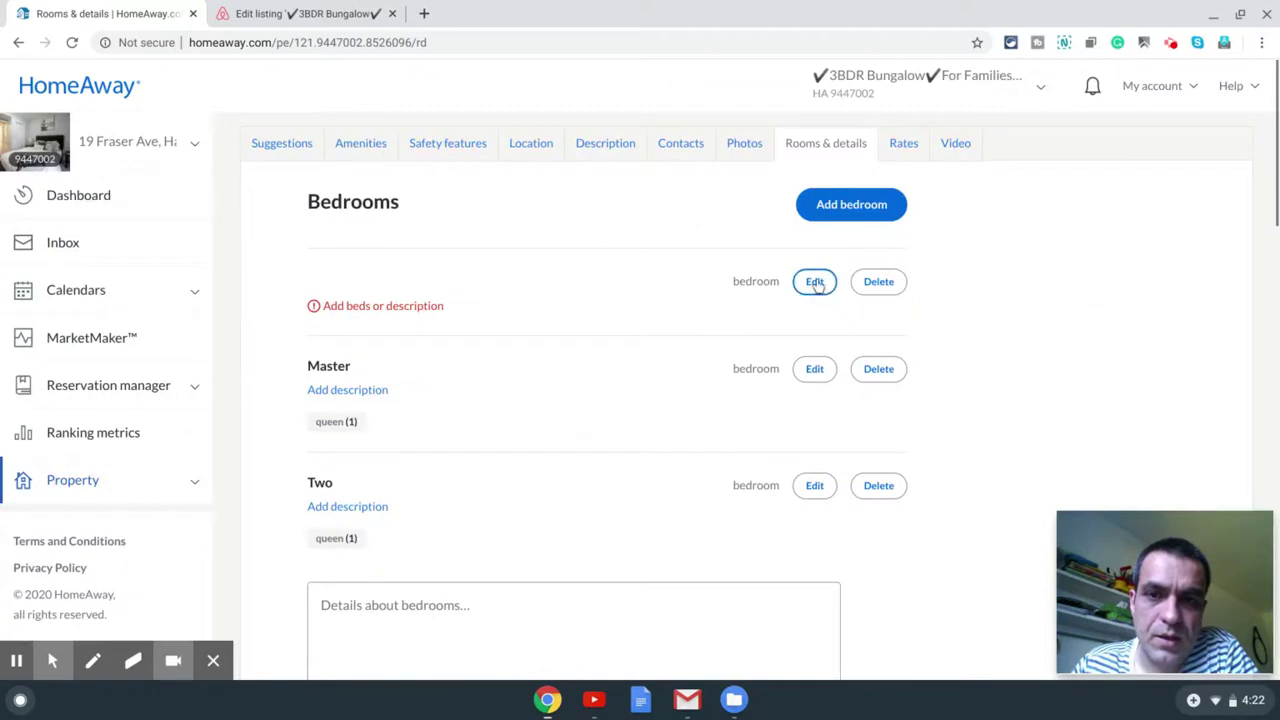
Step: Name the last bedroom Third with one queen bed and save it
{"action": "left_click", "coordinate": [814, 281]}
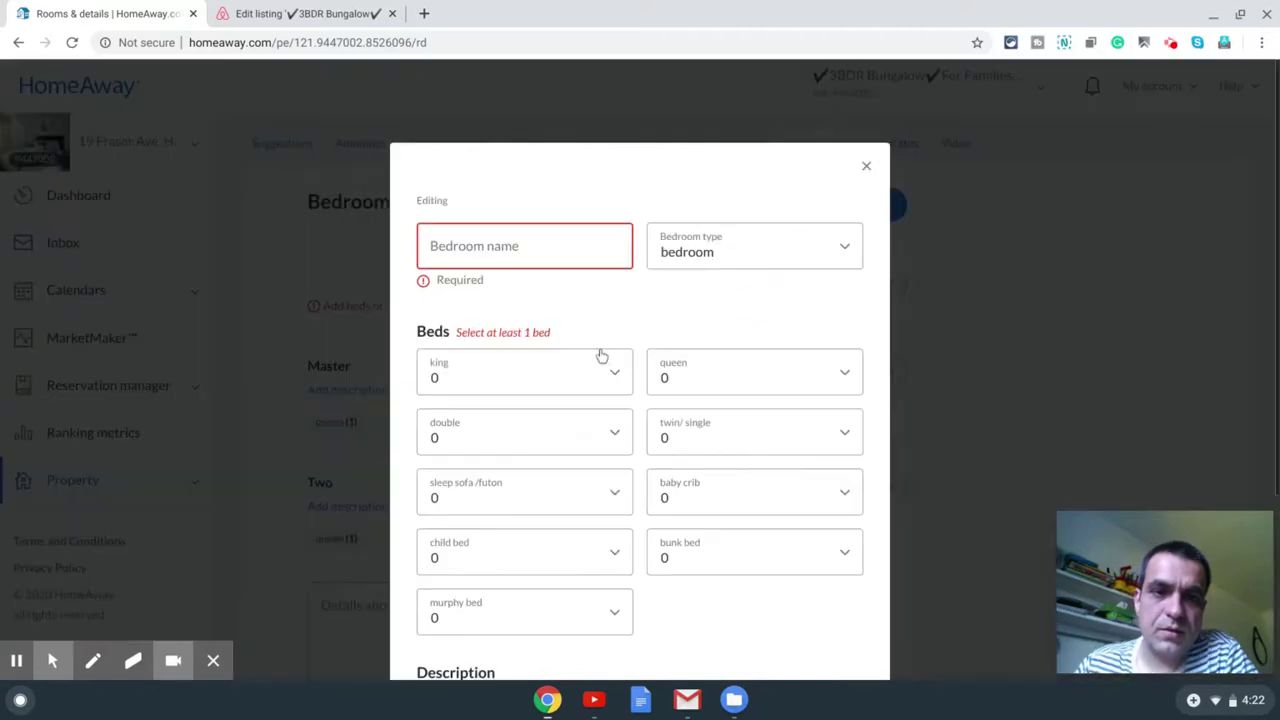
{"action": "left_click", "coordinate": [569, 254]}
{"action": "type", "text": "Thrid"}
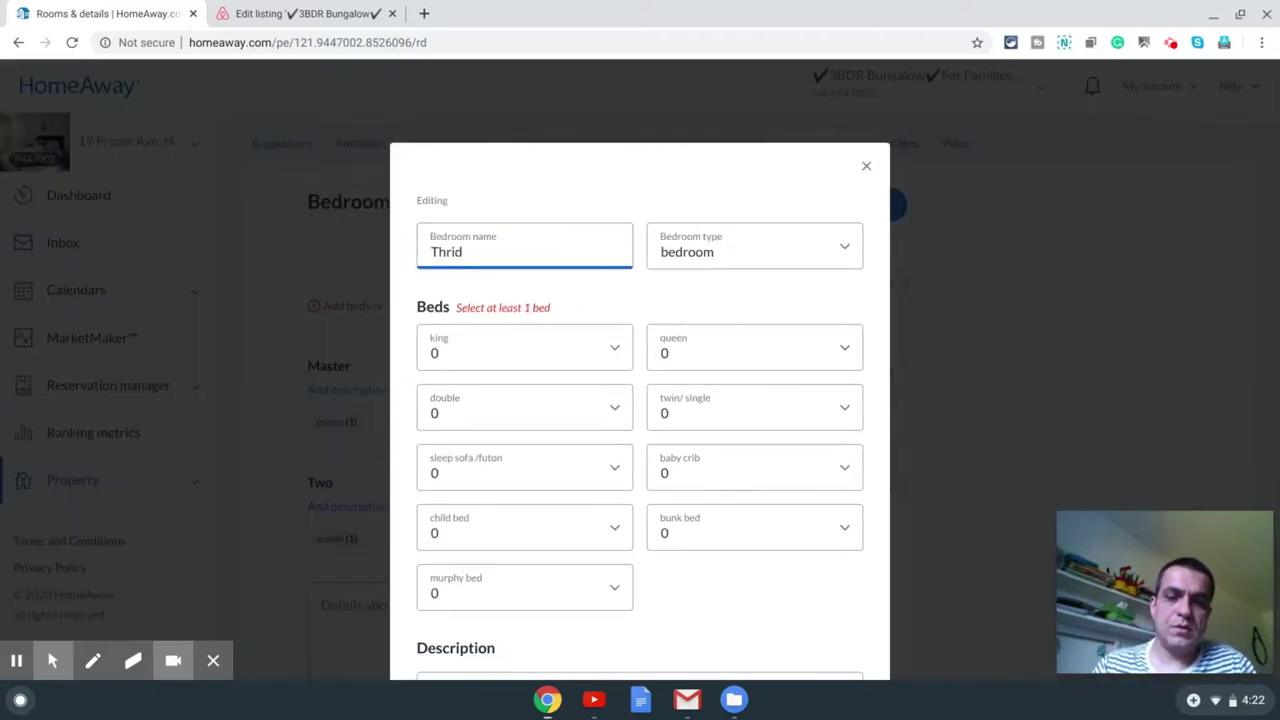
{"action": "left_click", "coordinate": [797, 361]}
{"action": "left_click", "coordinate": [760, 409]}
{"action": "left_click", "coordinate": [829, 637]}
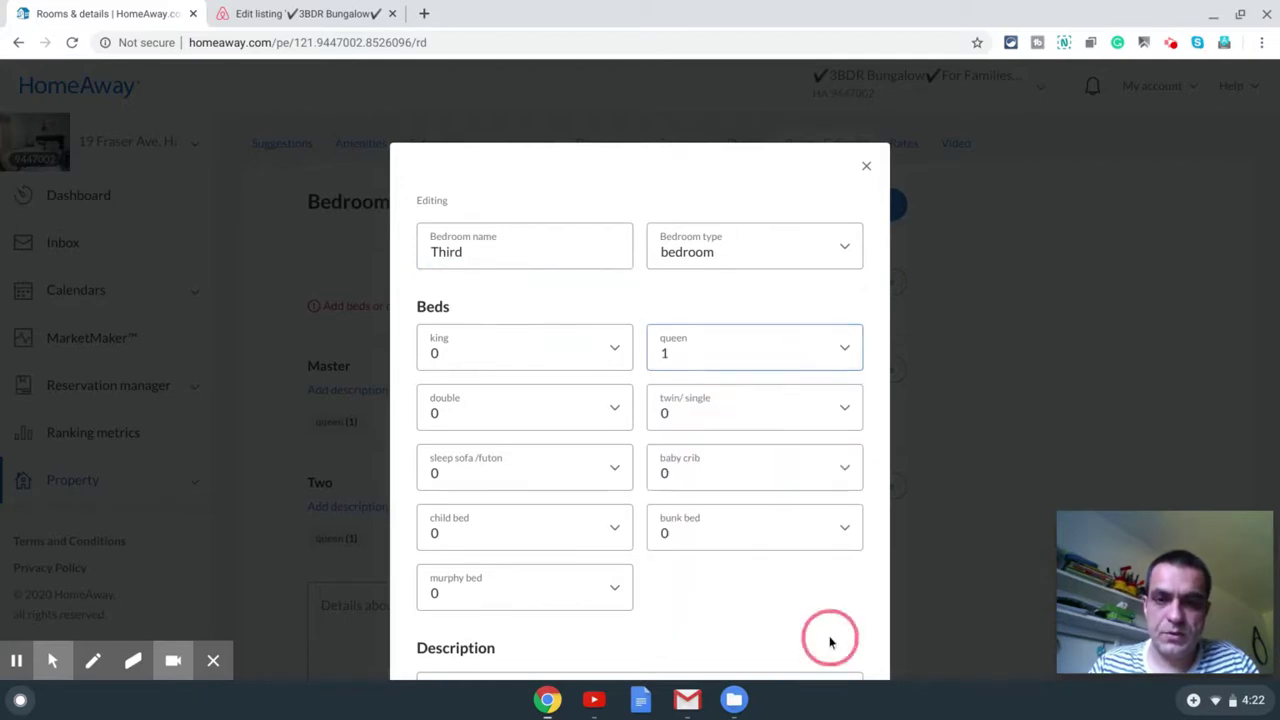
{"action": "scroll", "coordinate": [831, 640], "scroll_direction": "down", "scroll_amount": 3}
{"action": "left_click", "coordinate": [815, 547]}
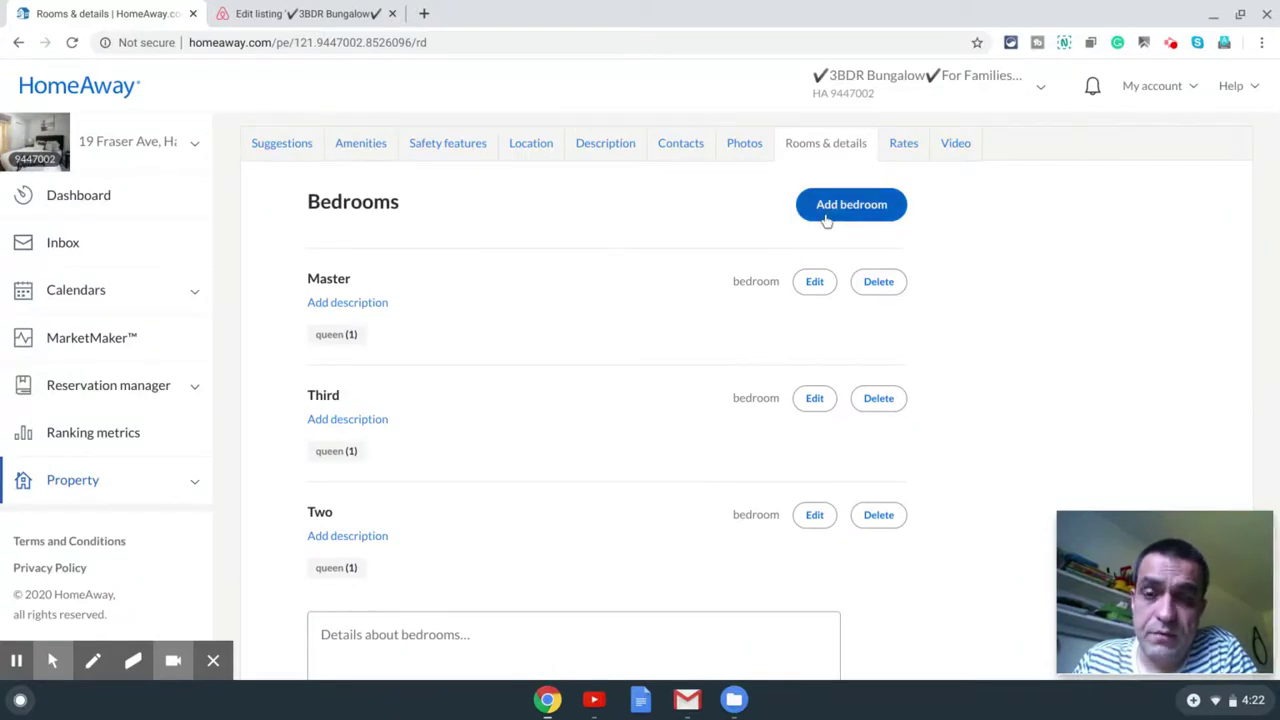
Step: Start a new bedroom and name it Living Room
{"action": "left_click", "coordinate": [829, 217]}
{"action": "left_click_drag", "start_coordinate": [529, 277], "coordinate": [383, 281]}
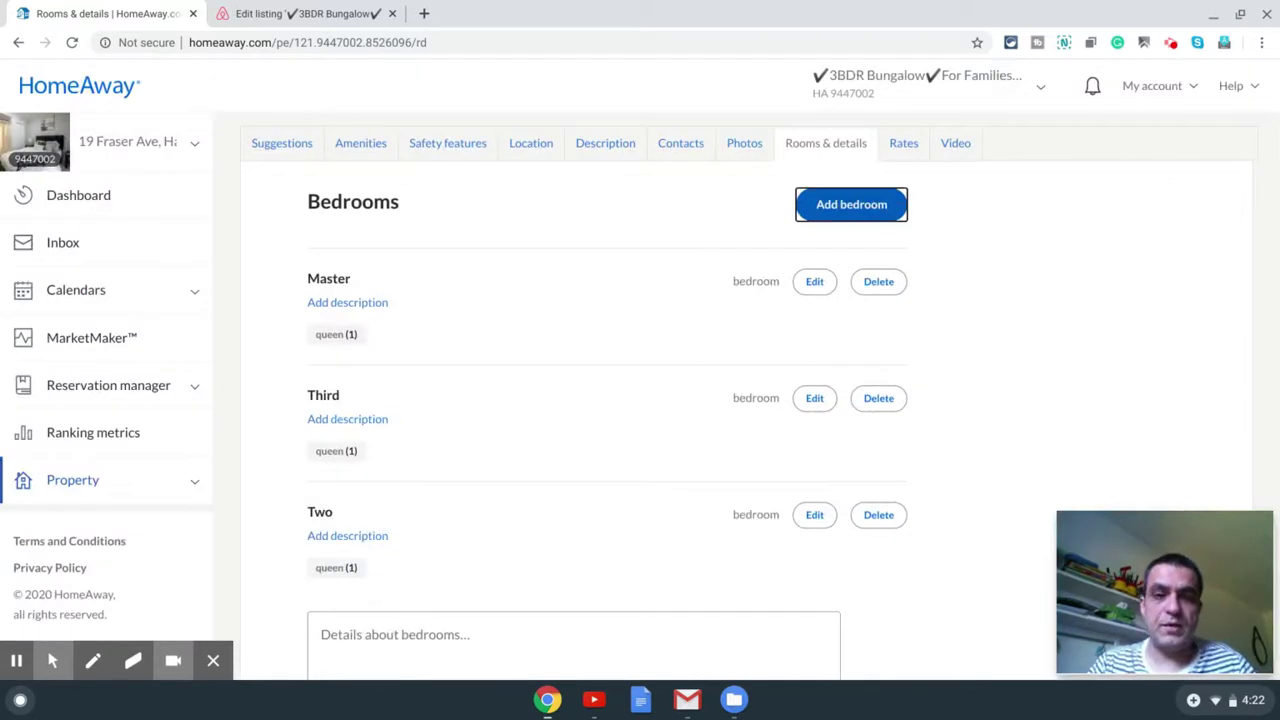
{"action": "key", "text": "Return"}
{"action": "left_click_drag", "start_coordinate": [518, 283], "coordinate": [423, 279]}
{"action": "type", "text": "Living"}
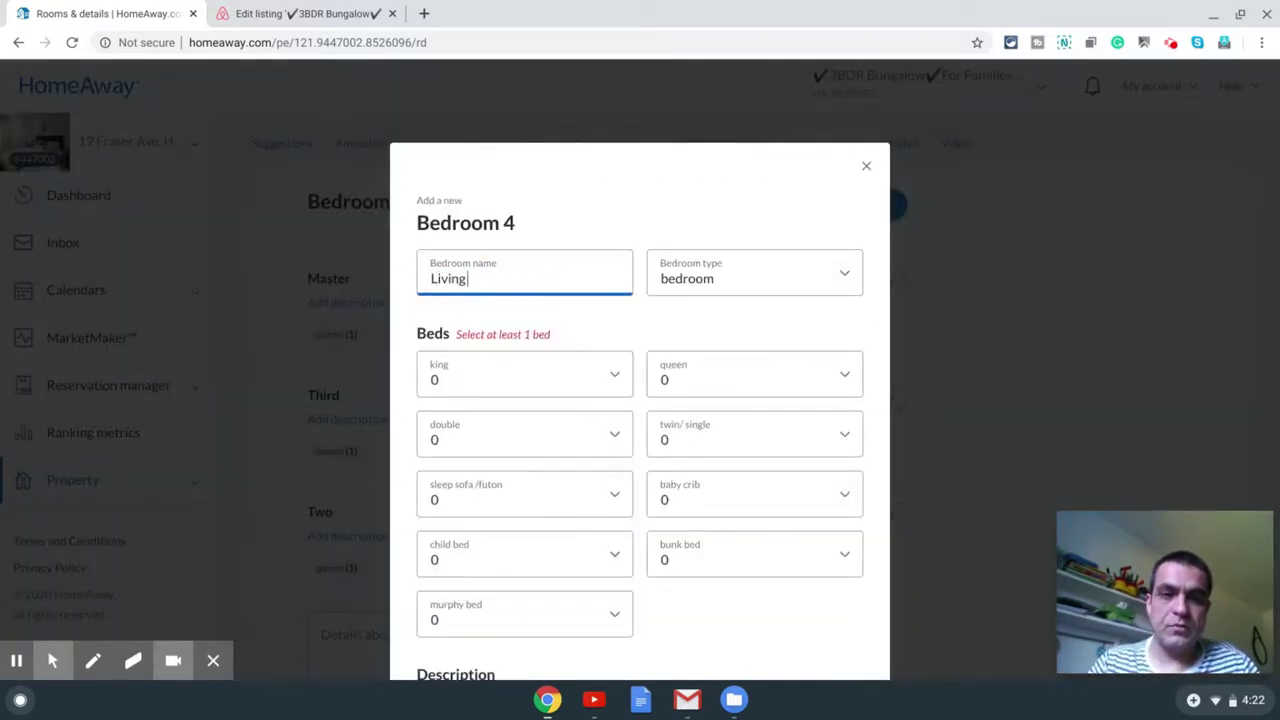
{"action": "type", "text": " Room"}
Step: Set the Living Room's type to other with one sleep sofa/futon and add it
{"action": "left_click", "coordinate": [780, 291]}
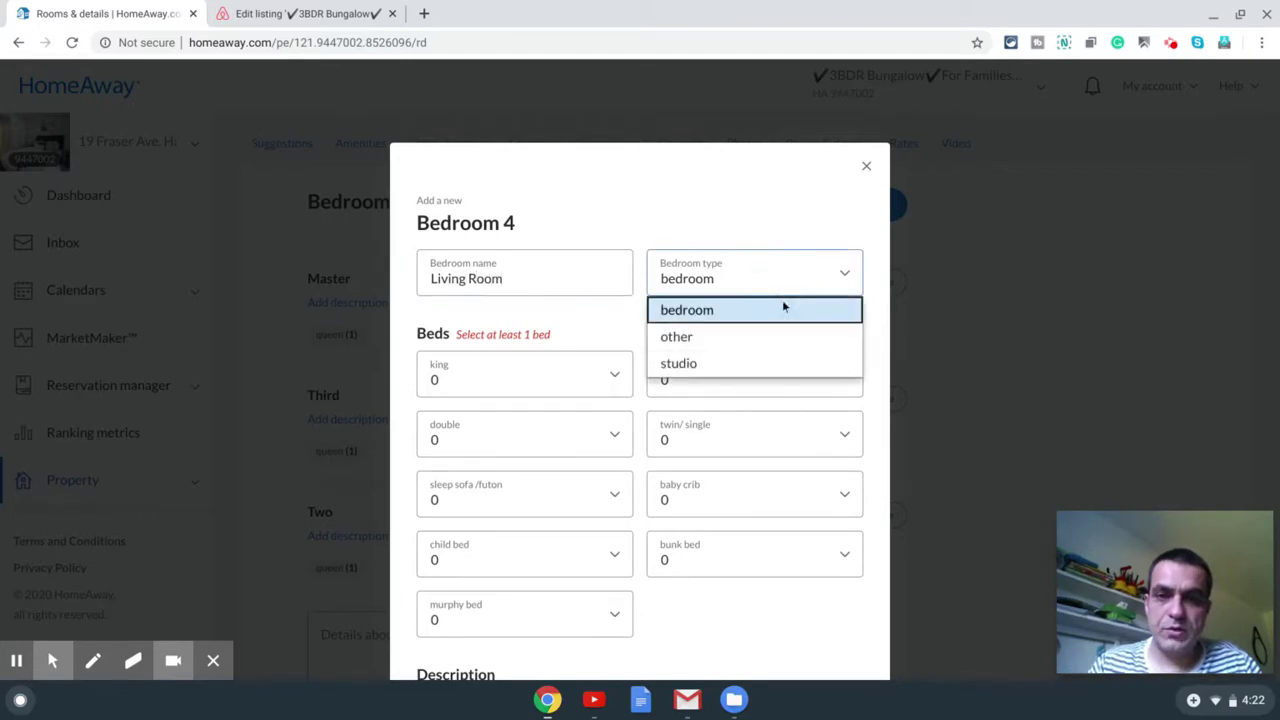
{"action": "left_click", "coordinate": [735, 339]}
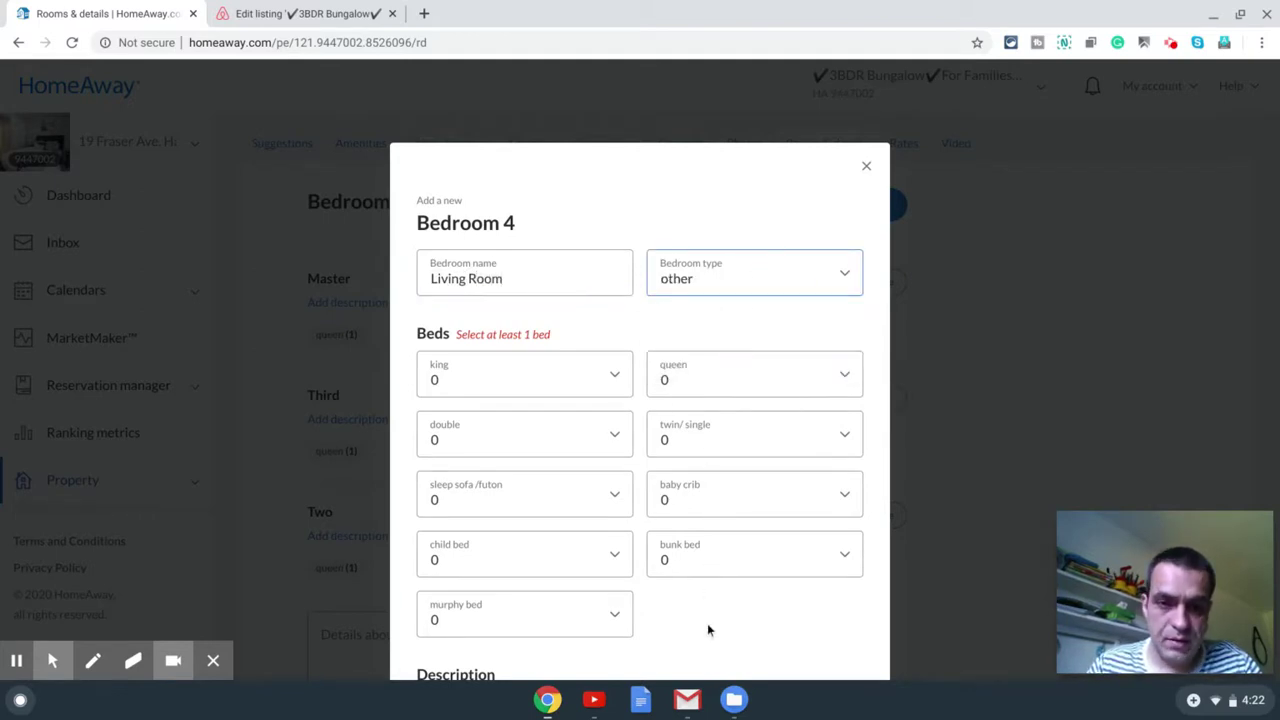
{"action": "scroll", "coordinate": [707, 629], "scroll_direction": "down", "scroll_amount": 1}
{"action": "left_click", "coordinate": [525, 468]}
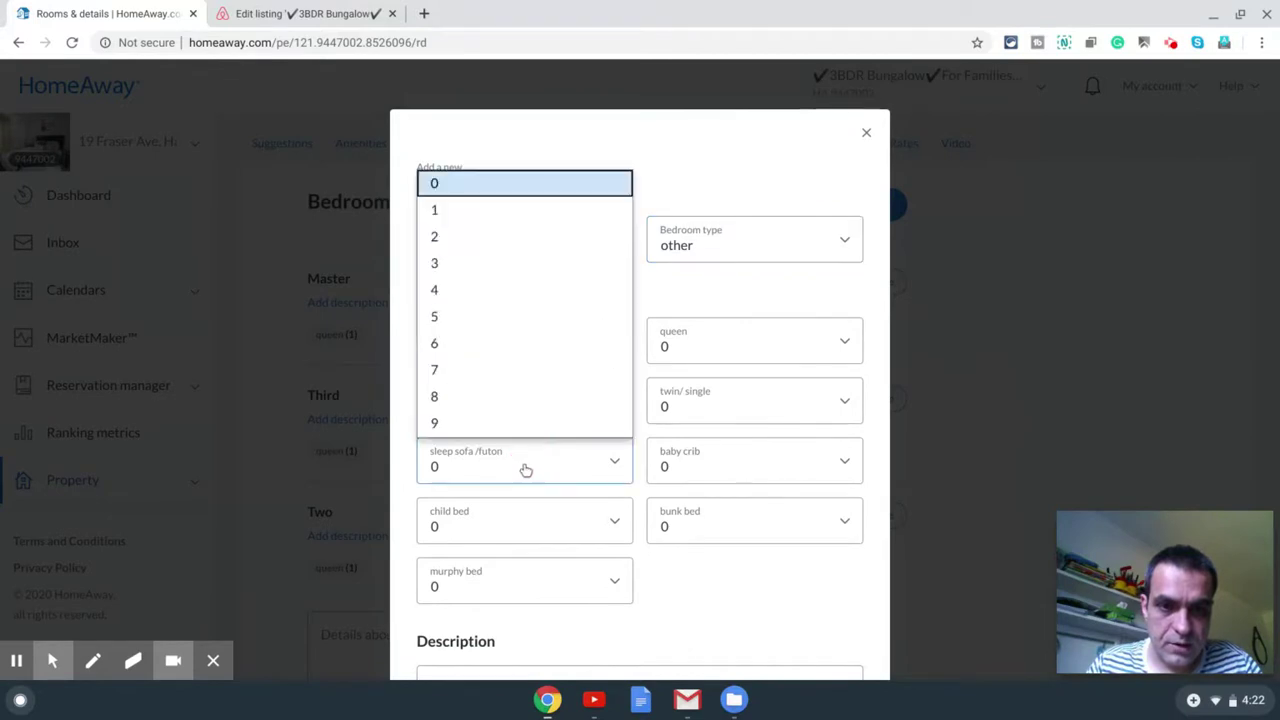
{"action": "left_click", "coordinate": [479, 211]}
{"action": "left_click", "coordinate": [775, 608]}
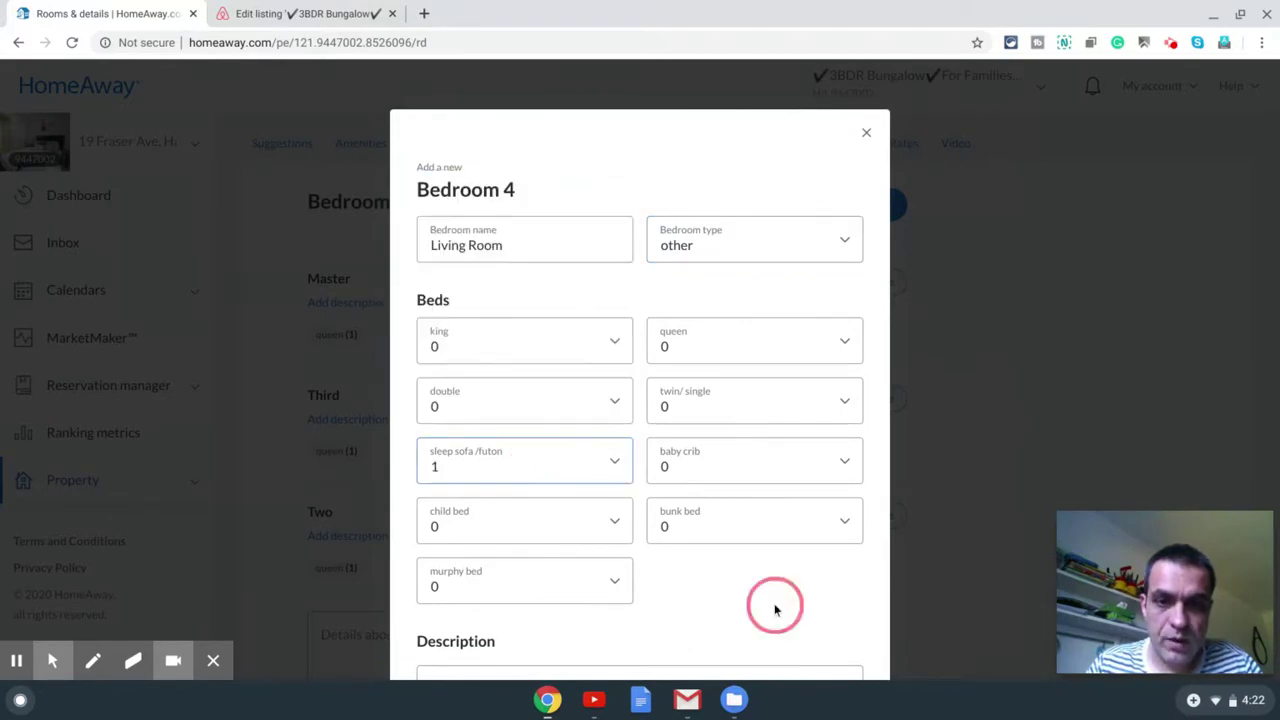
{"action": "scroll", "coordinate": [775, 608], "scroll_direction": "down", "scroll_amount": 3}
{"action": "left_click", "coordinate": [784, 547]}
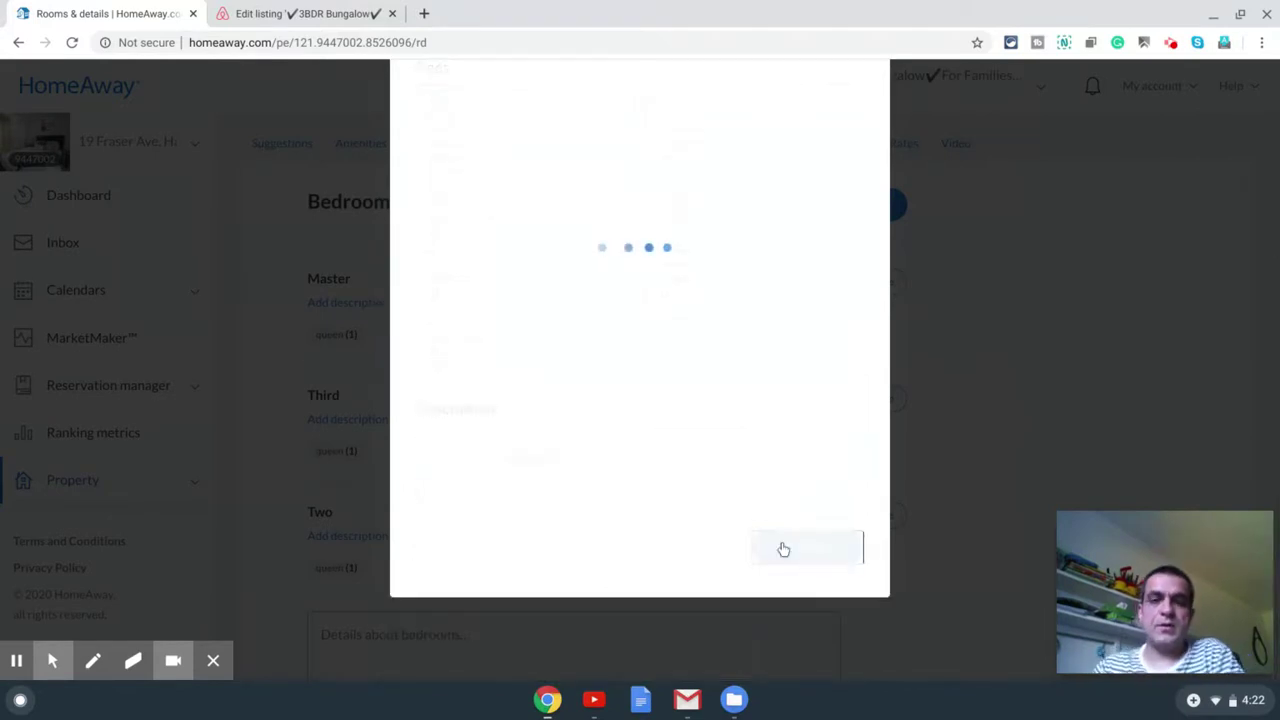
{"action": "scroll", "coordinate": [614, 306], "scroll_direction": "down", "scroll_amount": 4}
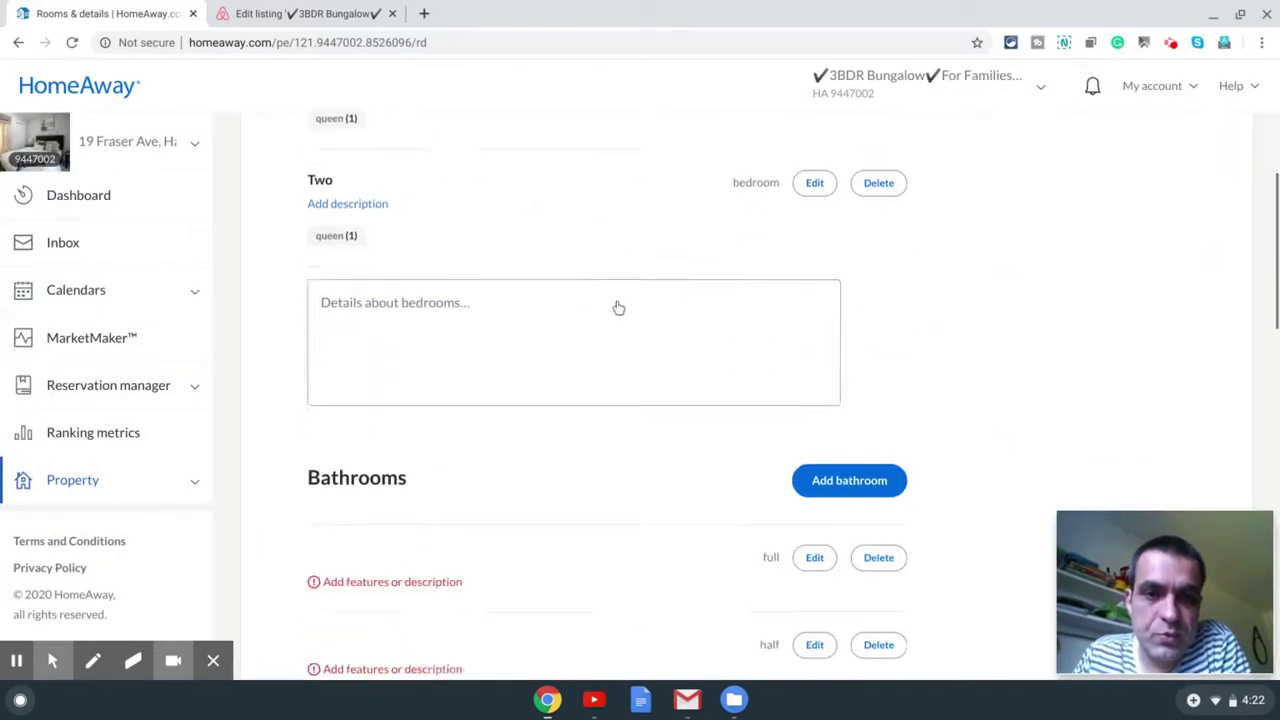
Step: Name the full bathroom Family with a combination tub/shower and toilet, and save it
{"action": "scroll", "coordinate": [620, 300], "scroll_direction": "down", "scroll_amount": 2}
{"action": "left_click", "coordinate": [814, 466]}
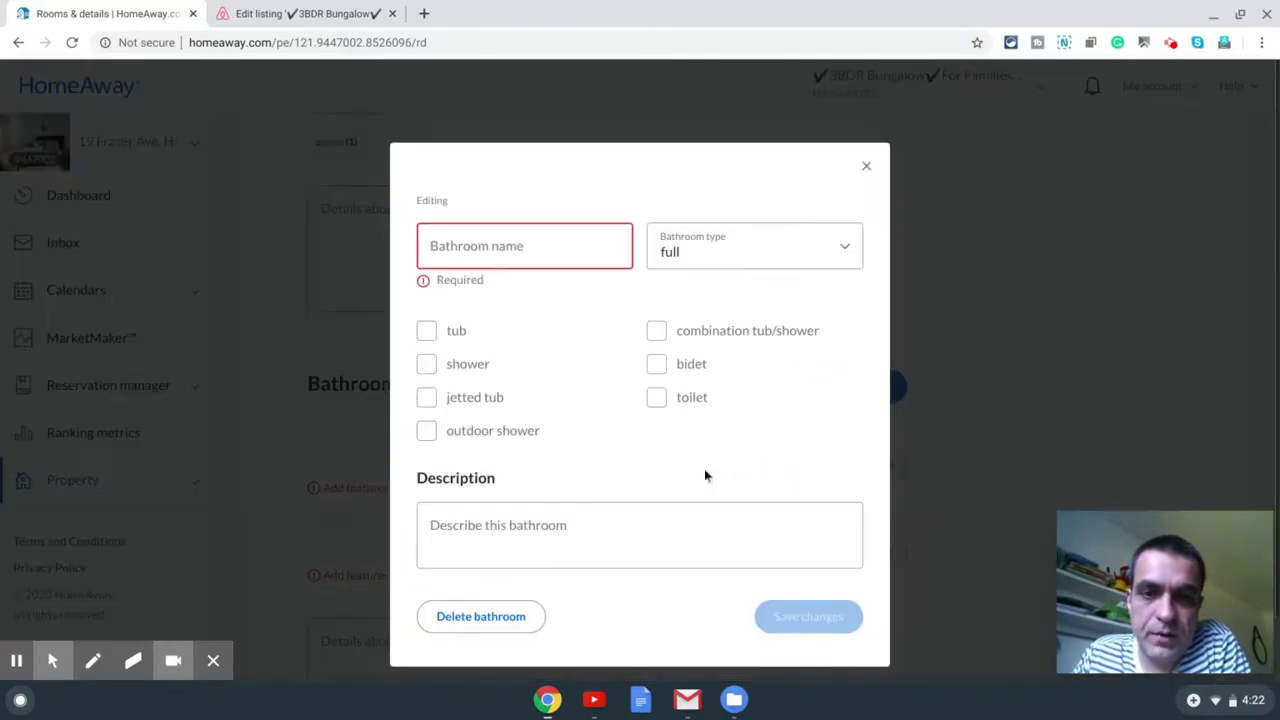
{"action": "left_click", "coordinate": [529, 253]}
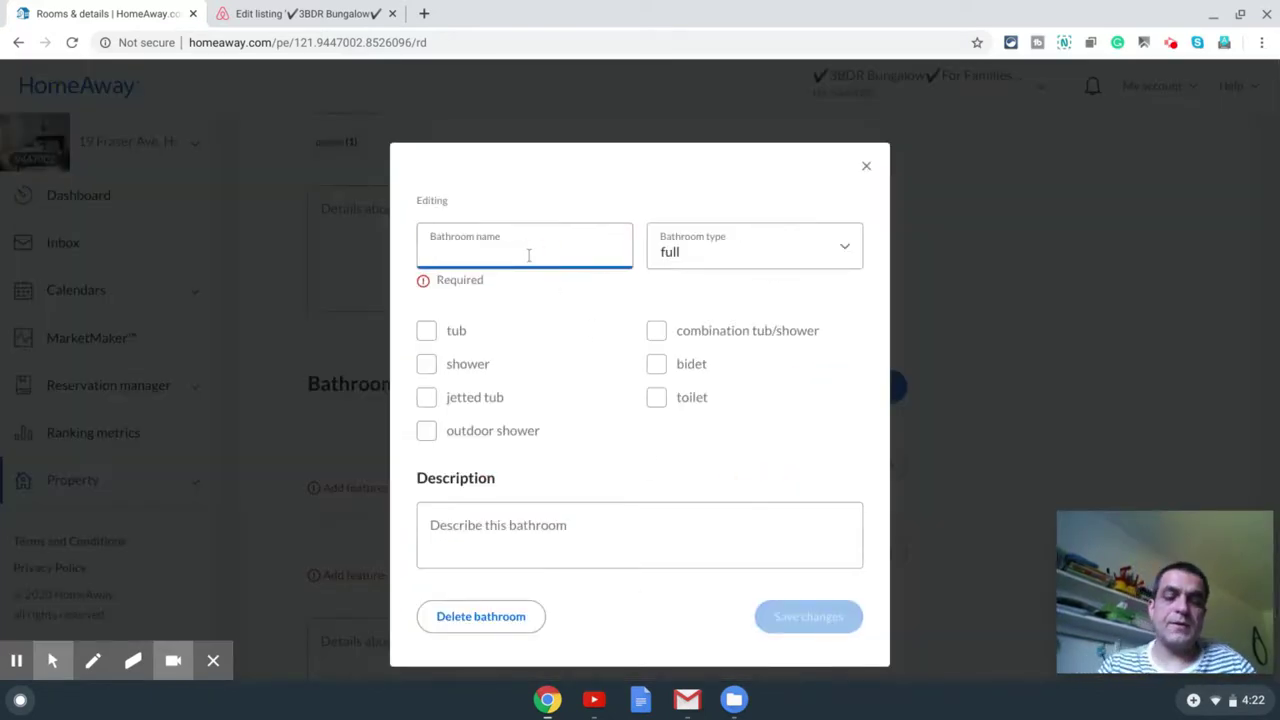
{"action": "type", "text": "Maste"}
{"action": "key", "text": "BackSpace"}
{"action": "key", "text": "BackSpace"}
{"action": "key", "text": "BackSpace"}
{"action": "key", "text": "BackSpace"}
{"action": "key", "text": "BackSpace"}
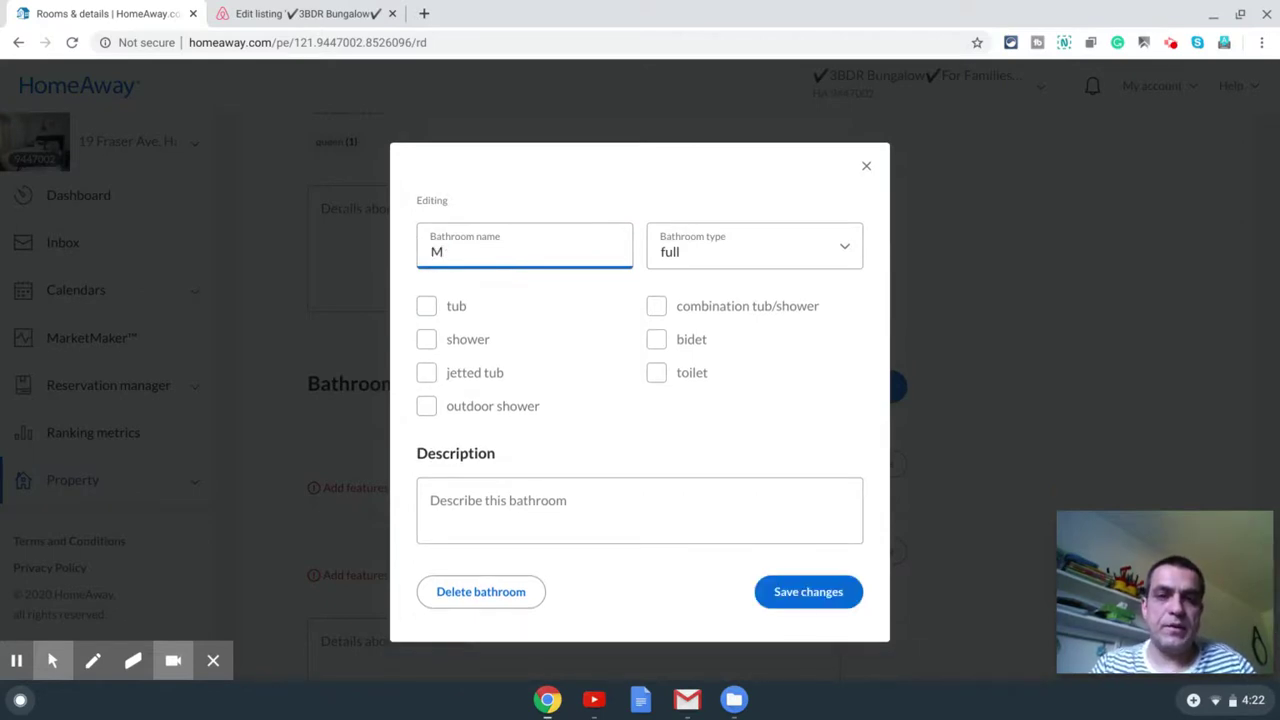
{"action": "type", "text": "Famil"}
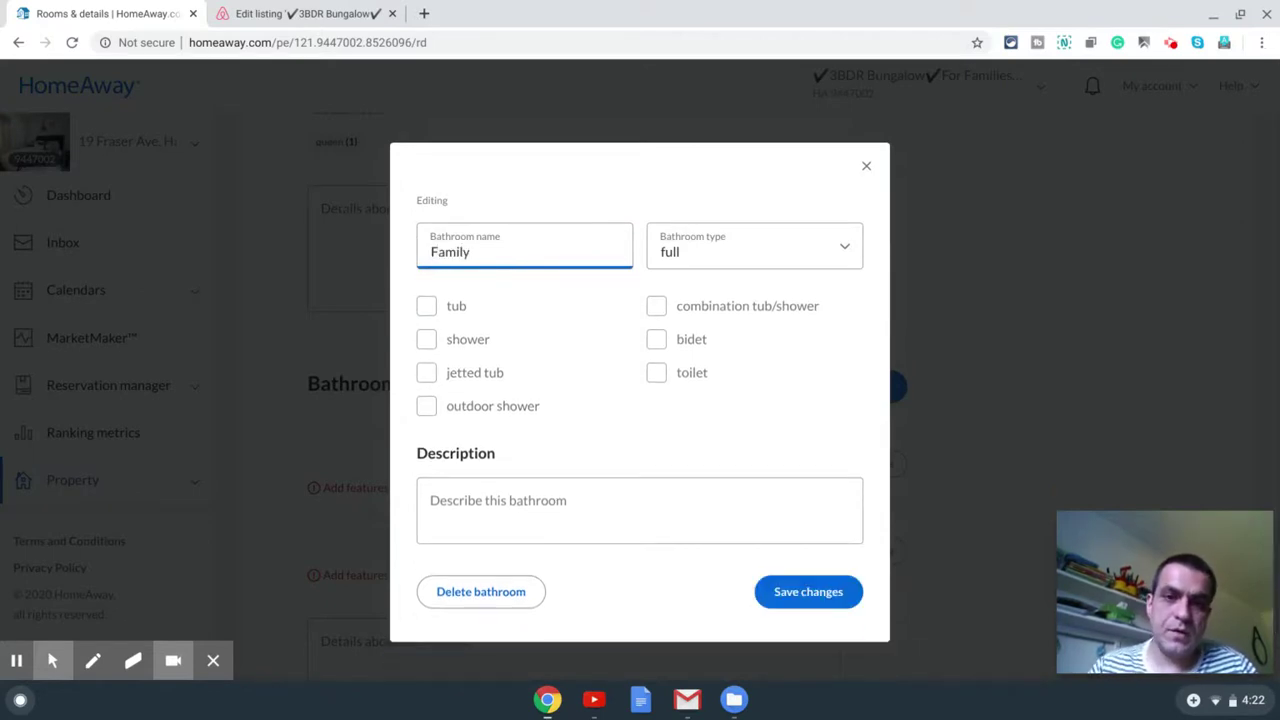
{"action": "type", "text": "y"}
{"action": "left_click", "coordinate": [658, 306]}
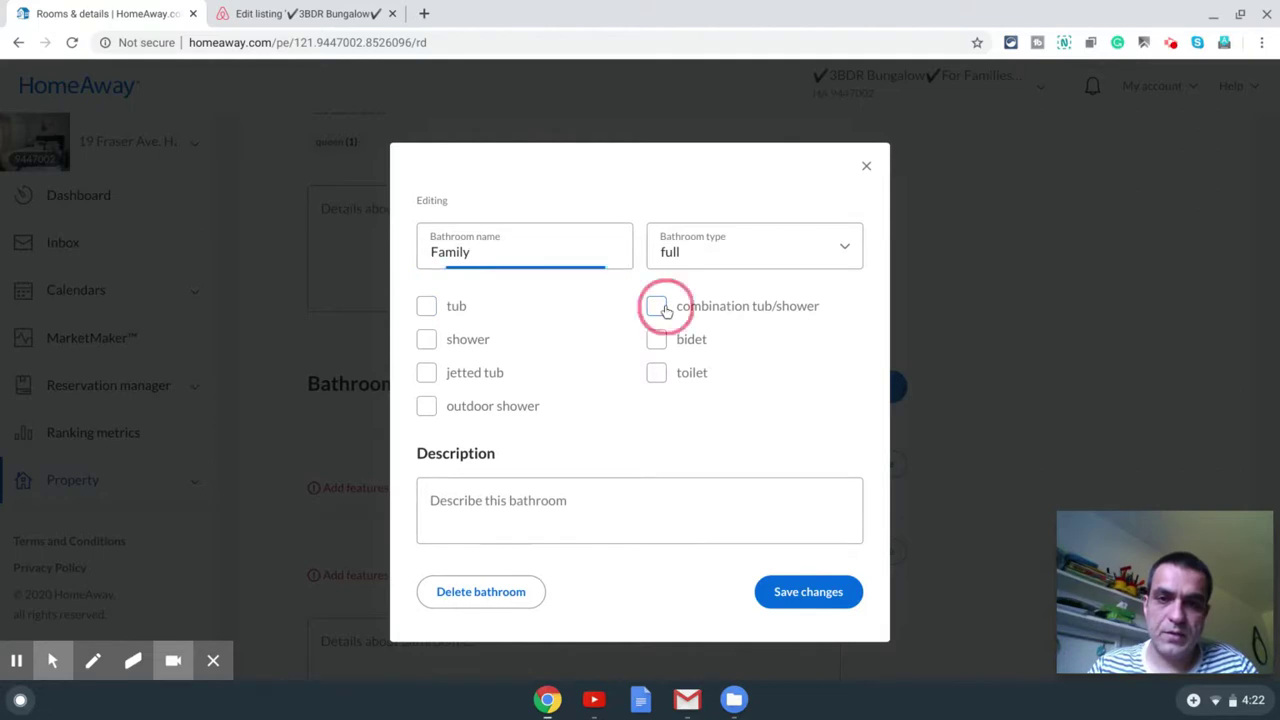
{"action": "left_click", "coordinate": [656, 374]}
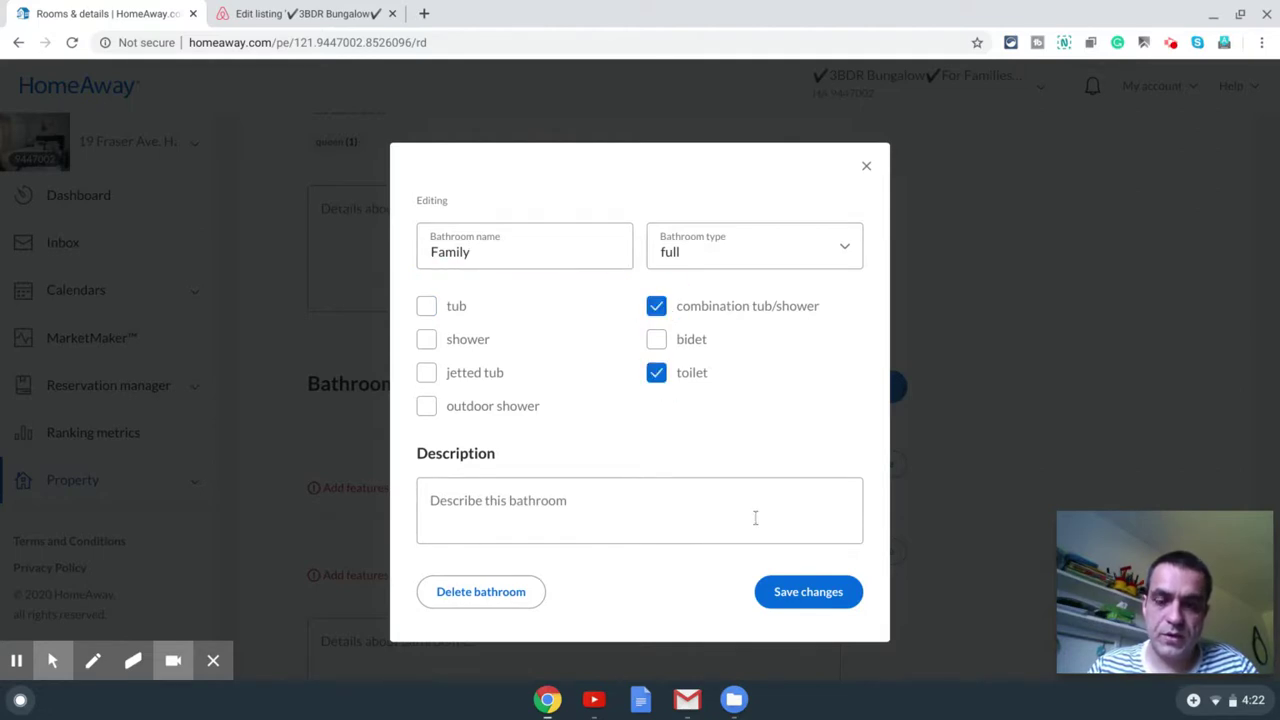
{"action": "left_click", "coordinate": [818, 593]}
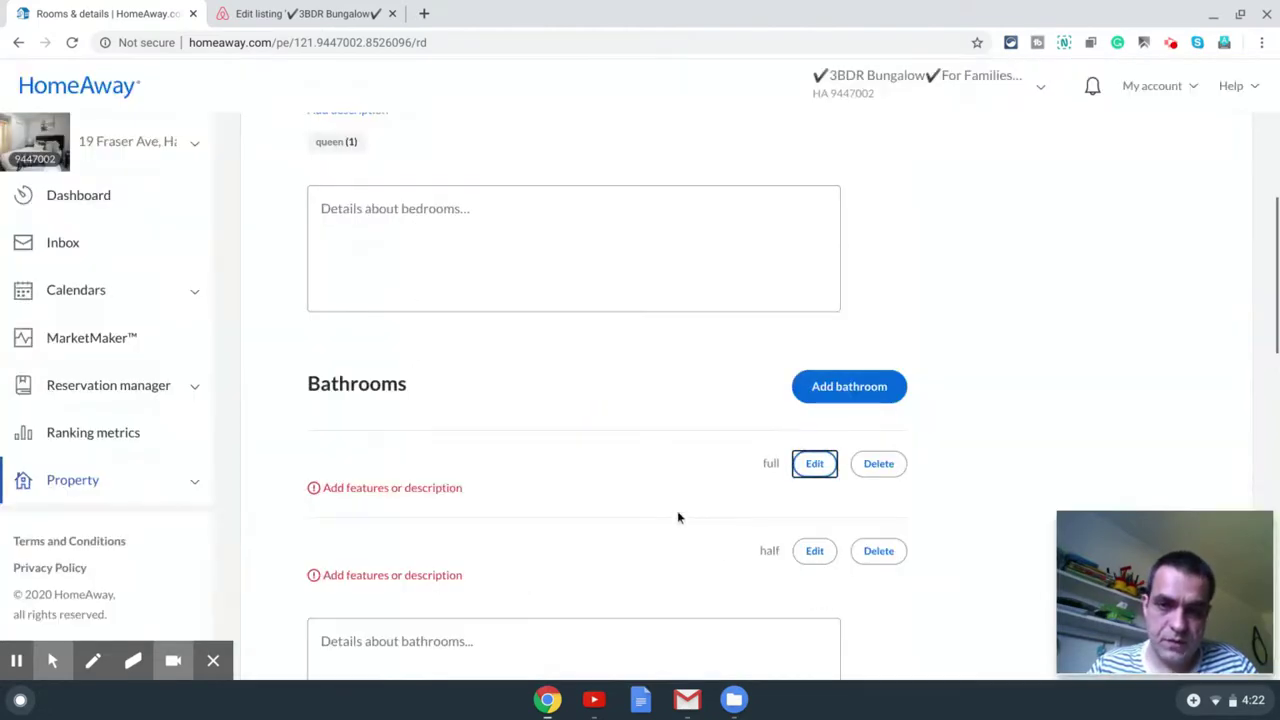
{"action": "scroll", "coordinate": [673, 512], "scroll_direction": "down", "scroll_amount": 1}
Step: Rename the half bathroom Ensuite with a toilet and save it
{"action": "left_click", "coordinate": [814, 401]}
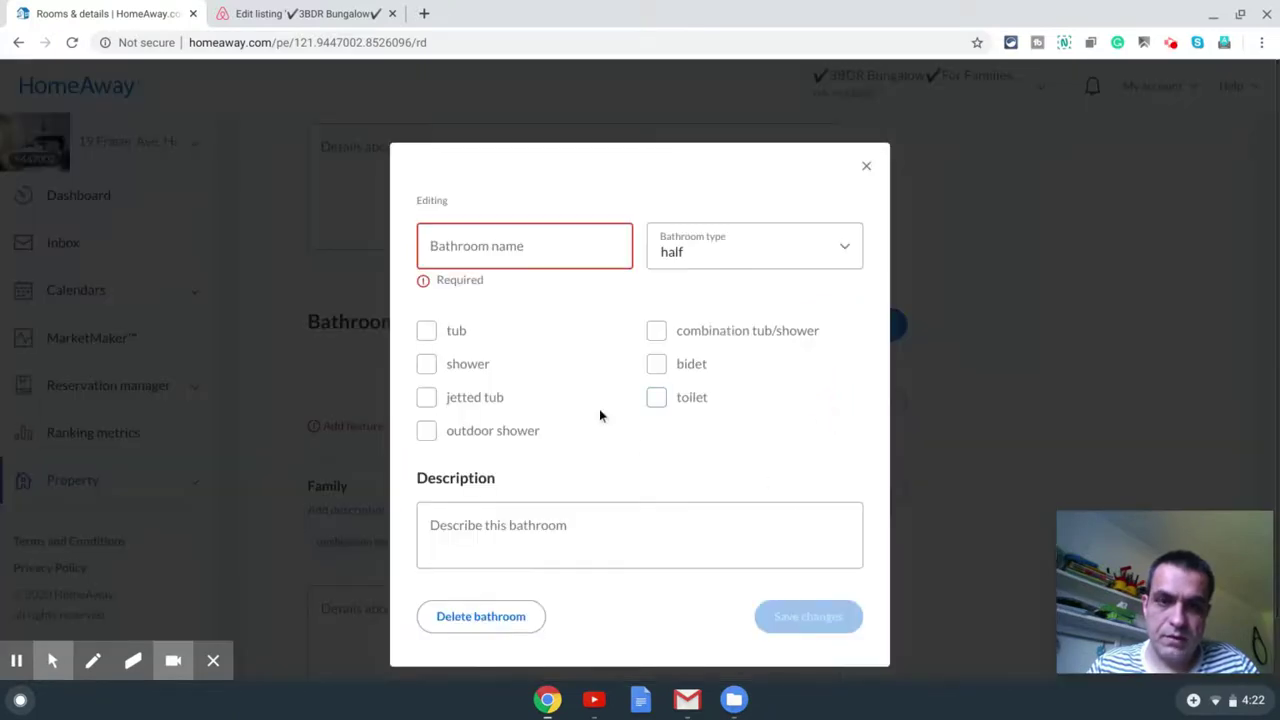
{"action": "left_click", "coordinate": [583, 252]}
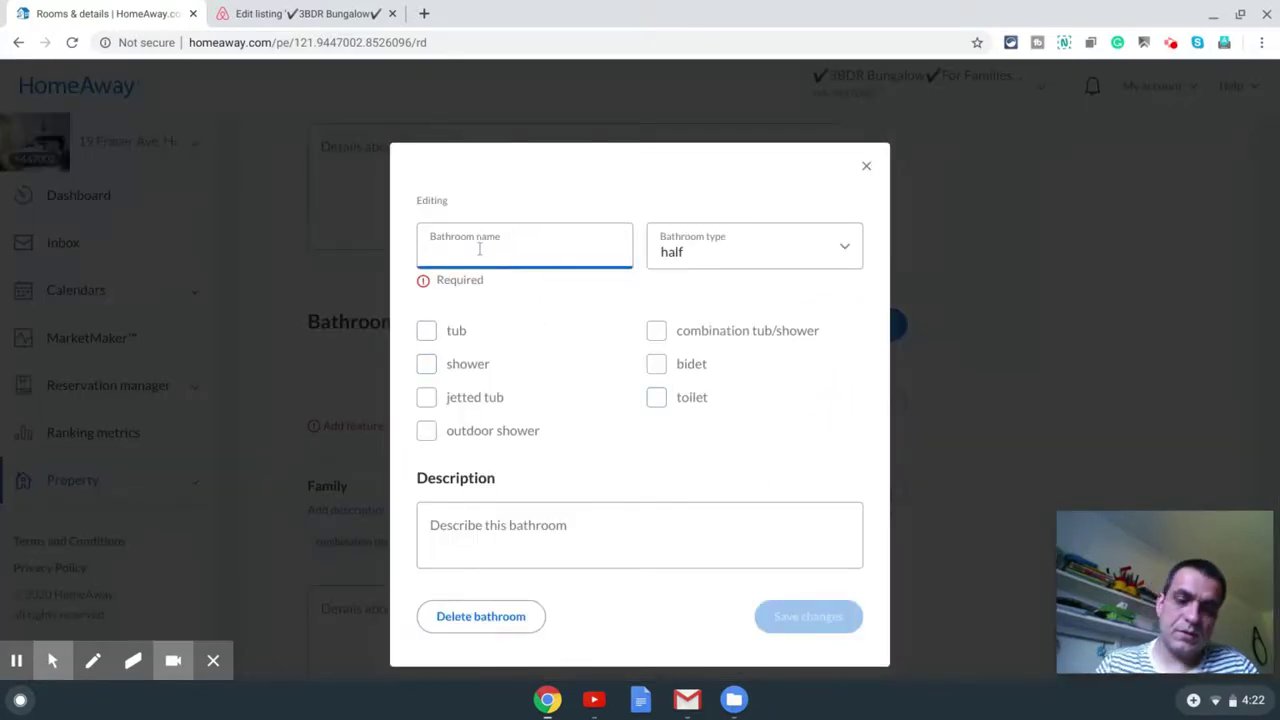
{"action": "type", "text": "Ensuit"}
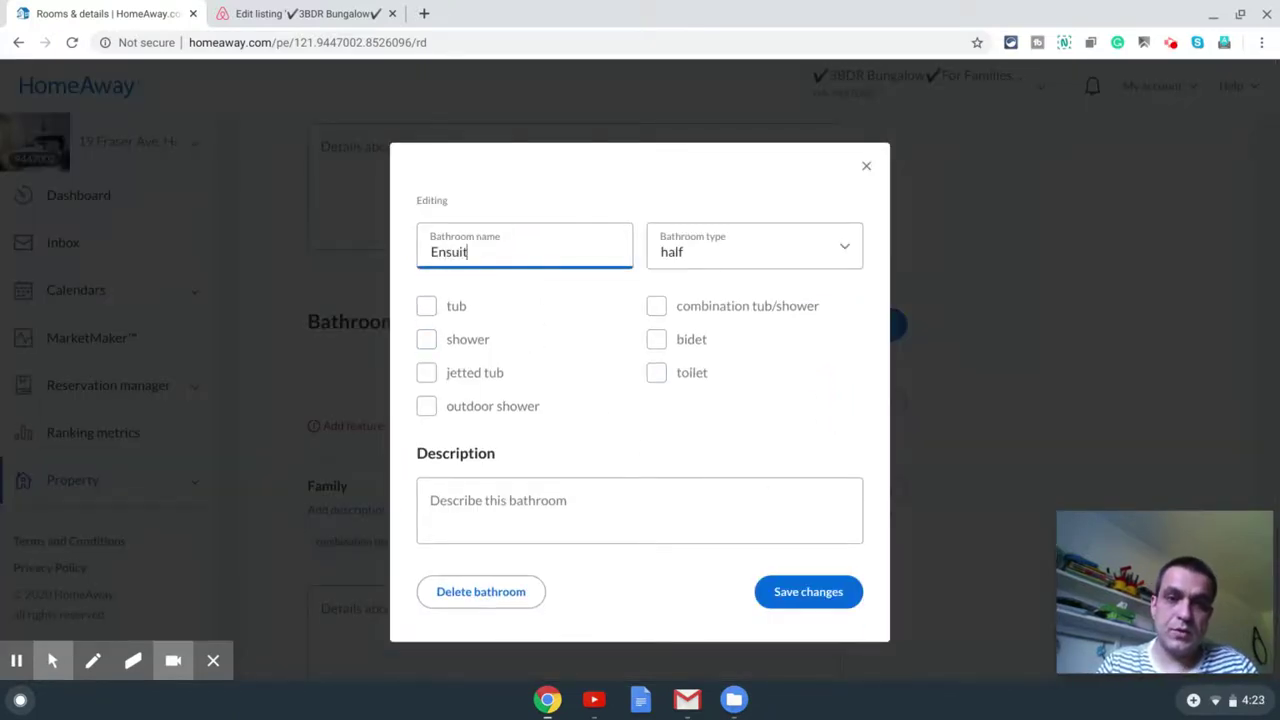
{"action": "type", "text": "e"}
{"action": "left_click", "coordinate": [656, 375]}
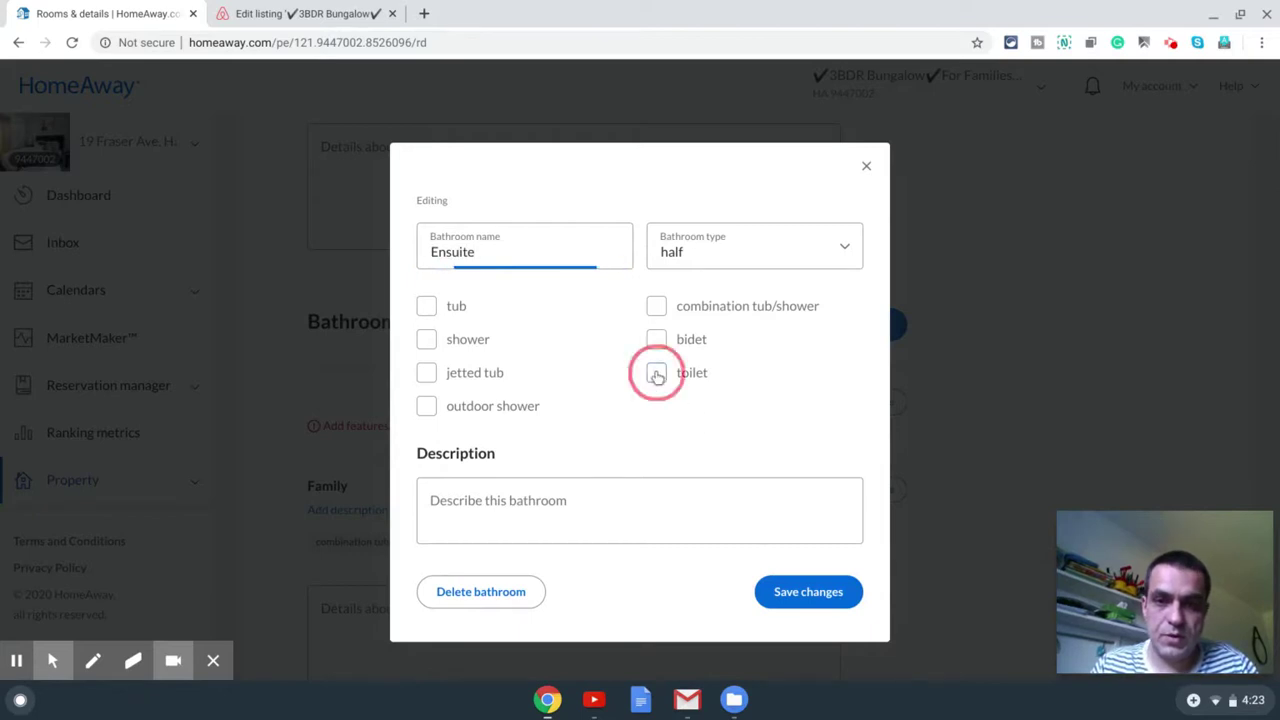
{"action": "left_click", "coordinate": [799, 595]}
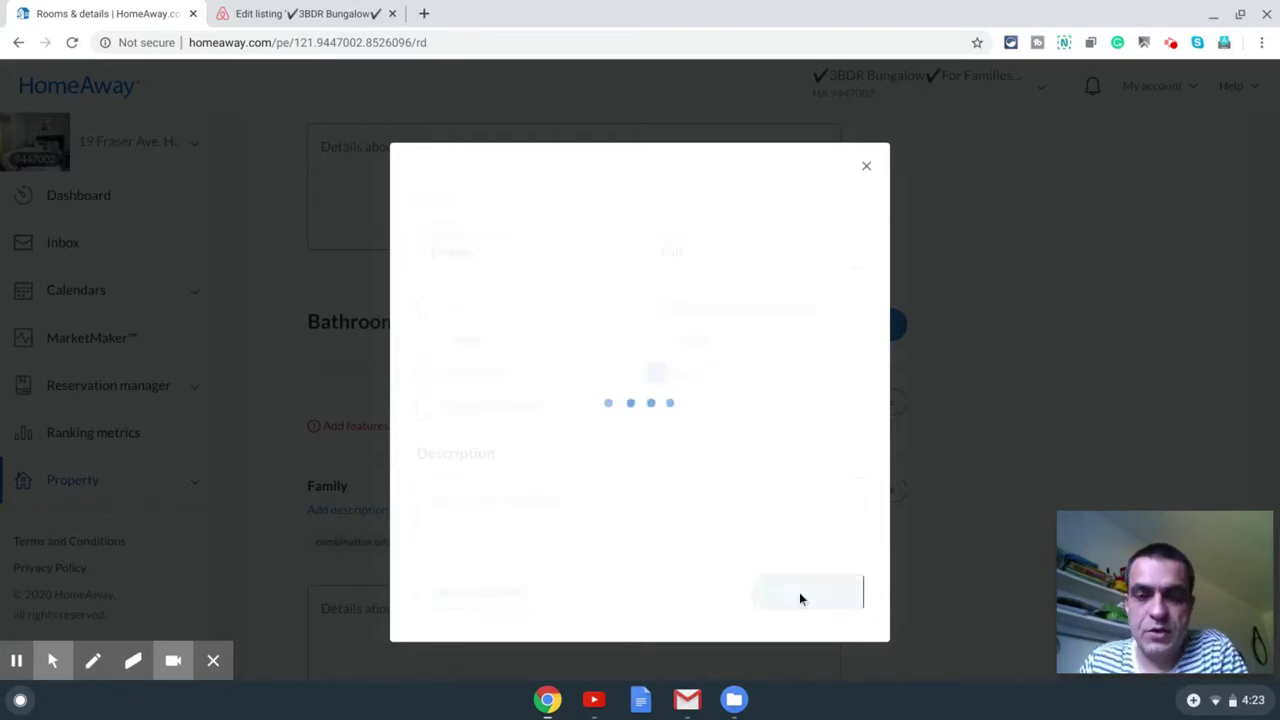
{"action": "scroll", "coordinate": [649, 397], "scroll_direction": "down", "scroll_amount": 5}
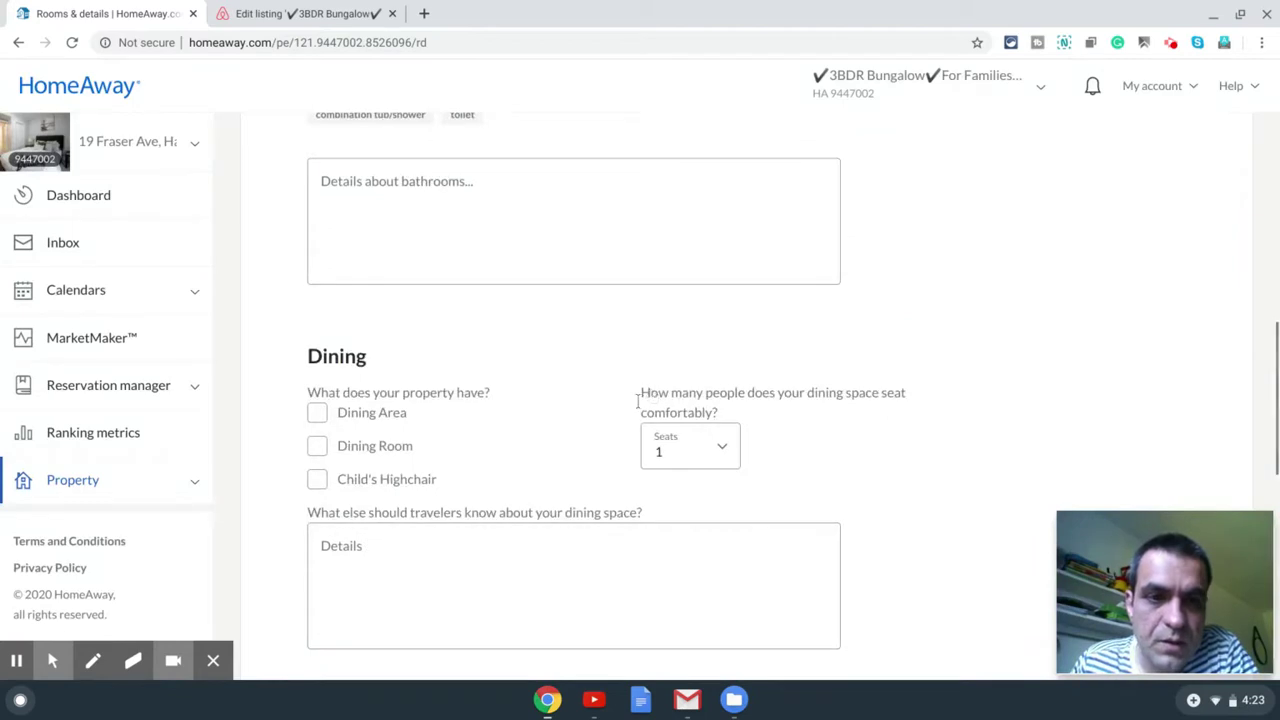
Step: Add a Dining Area seating 6 with a Child's Highchair
{"action": "left_click", "coordinate": [316, 414]}
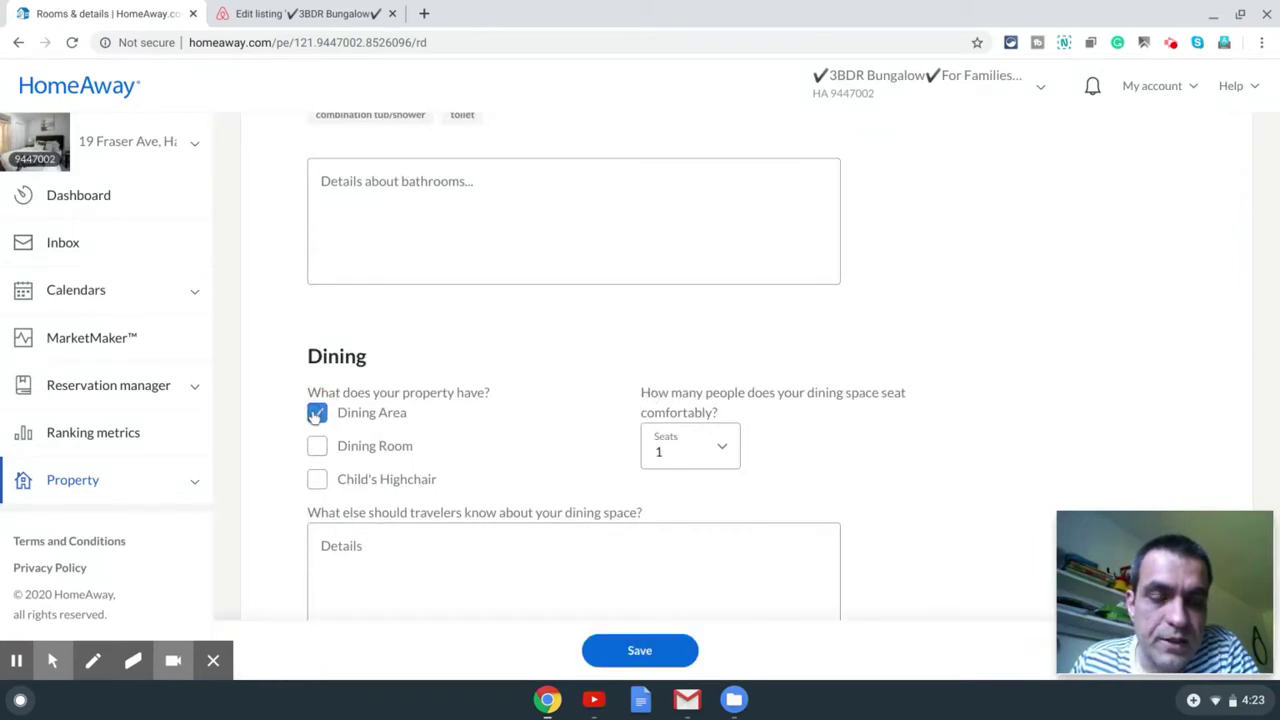
{"action": "left_click", "coordinate": [722, 455]}
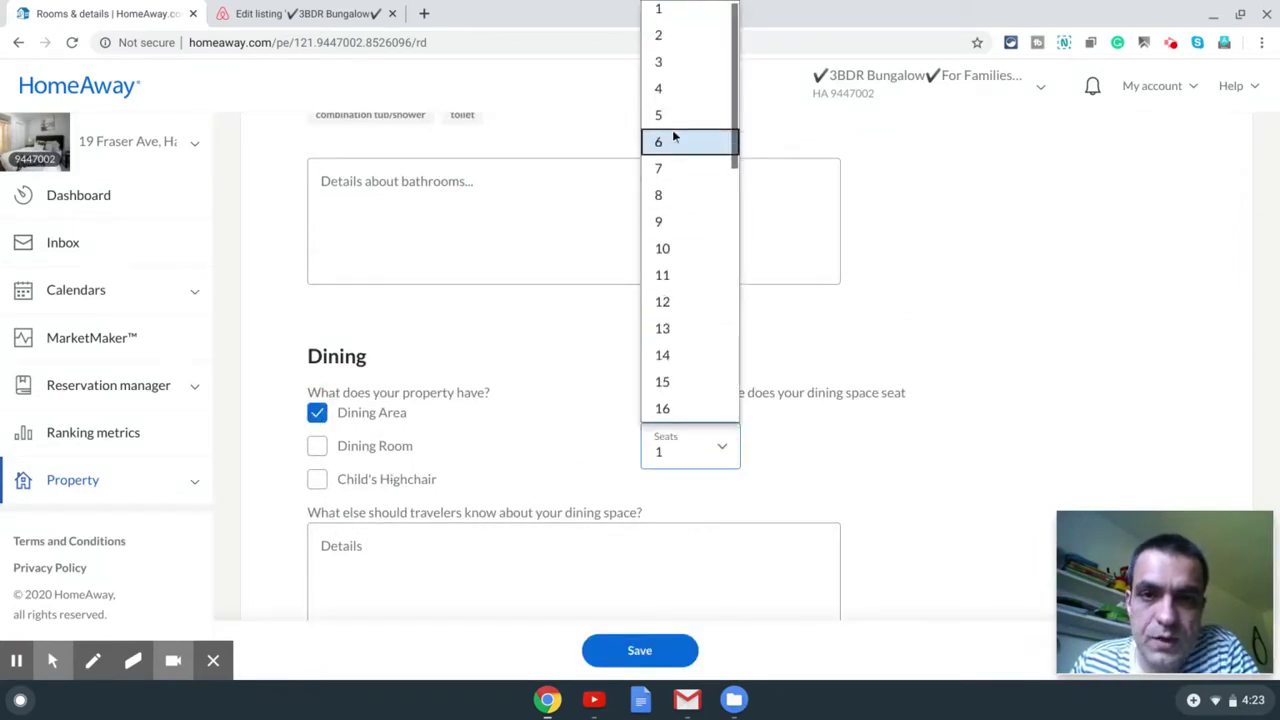
{"action": "left_click", "coordinate": [667, 141]}
{"action": "scroll", "coordinate": [522, 383], "scroll_direction": "down", "scroll_amount": 2}
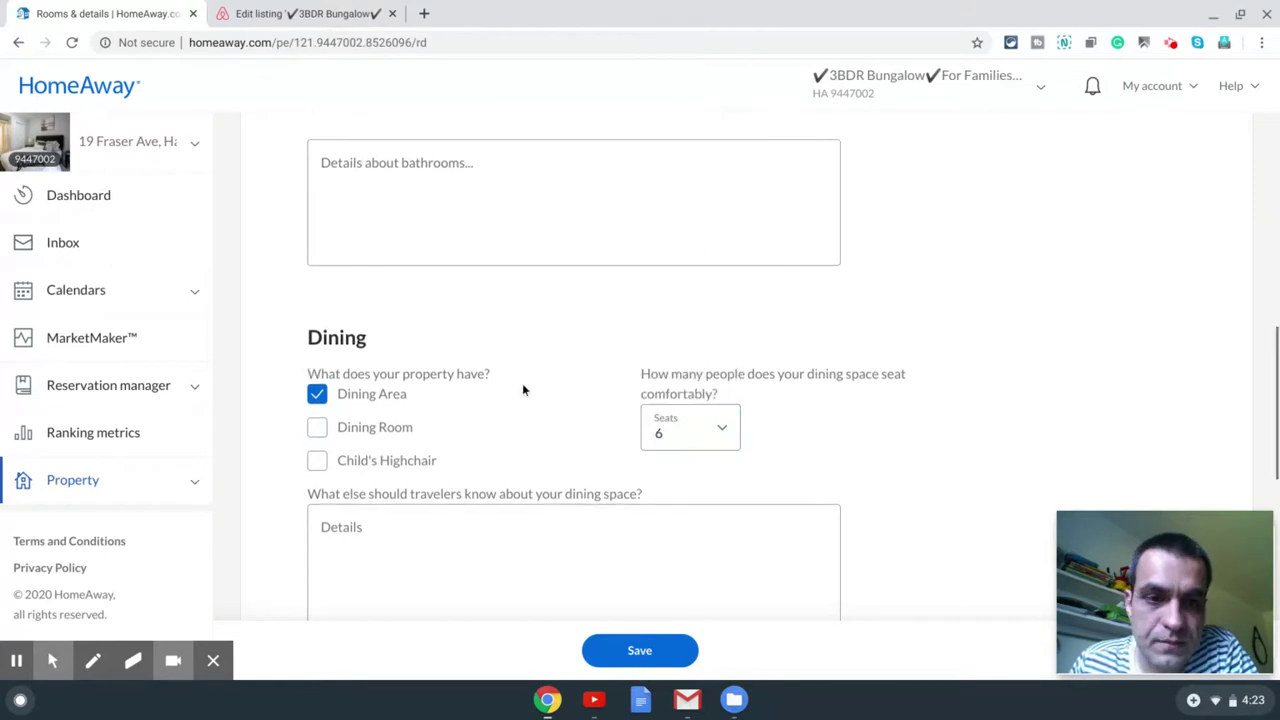
{"action": "left_click", "coordinate": [403, 414]}
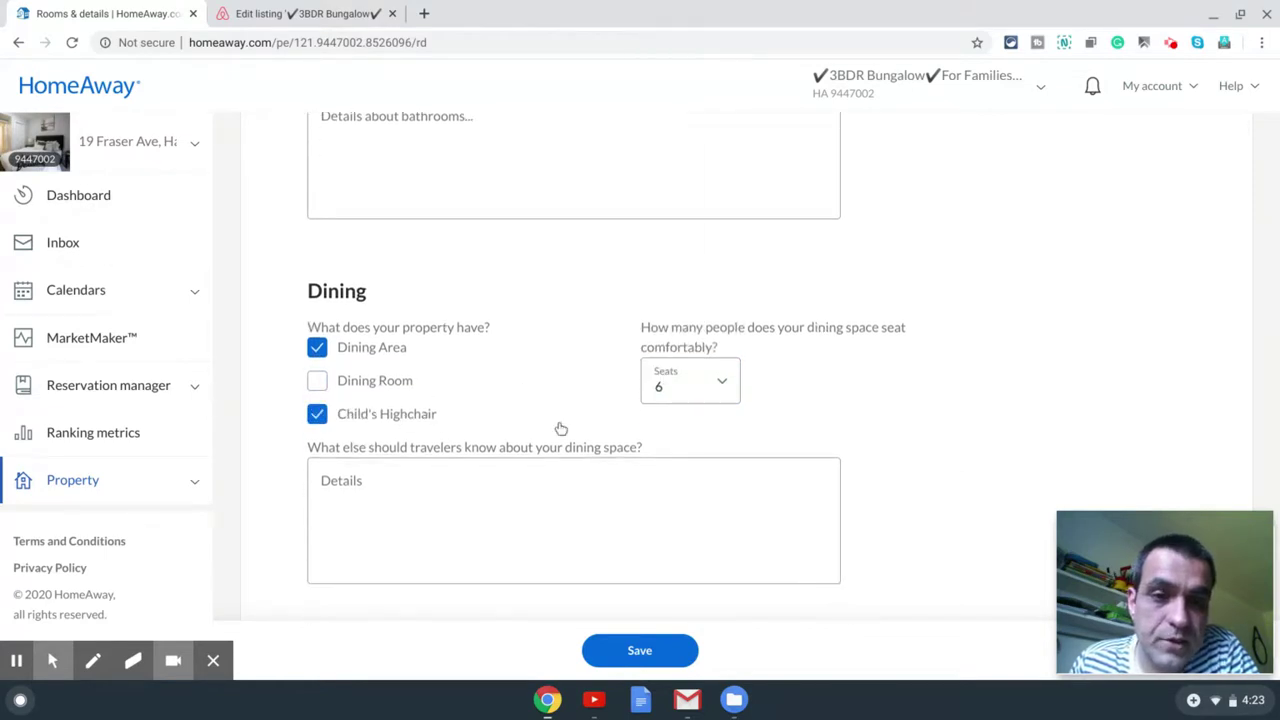
{"action": "scroll", "coordinate": [540, 442], "scroll_direction": "down", "scroll_amount": 3}
{"action": "scroll", "coordinate": [650, 410], "scroll_direction": "down", "scroll_amount": 5}
{"action": "scroll", "coordinate": [569, 449], "scroll_direction": "up", "scroll_amount": 2}
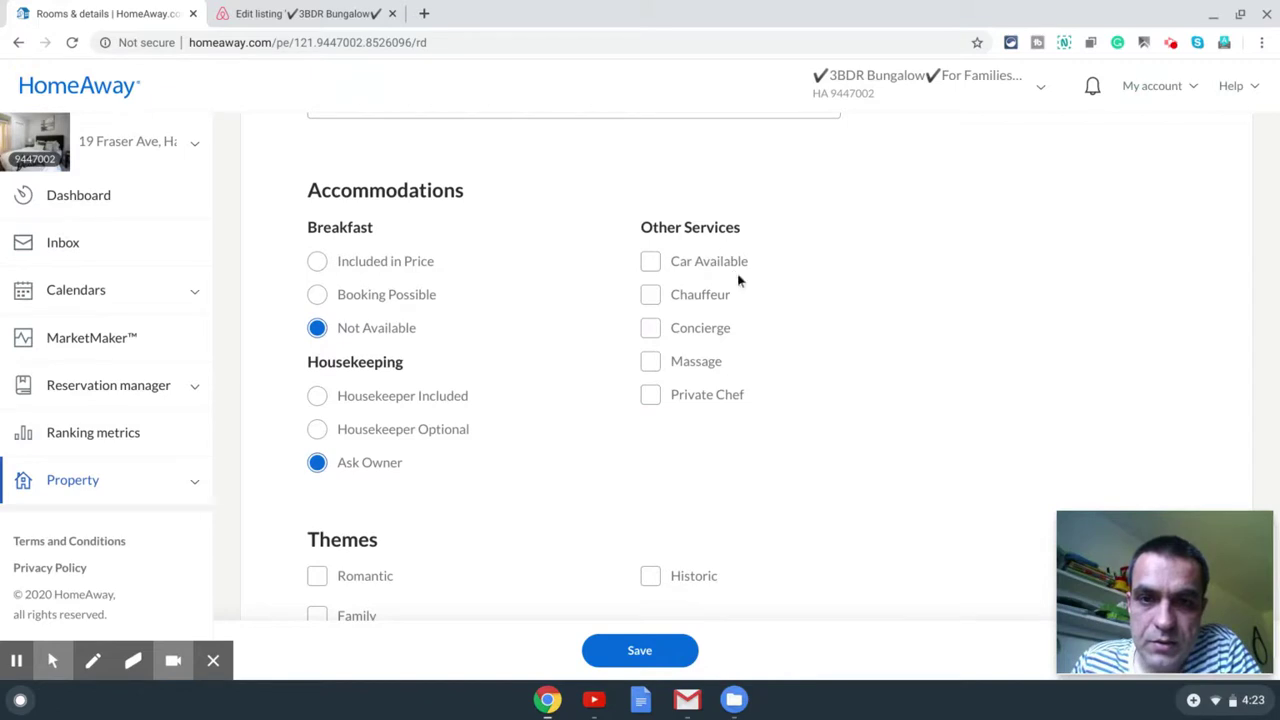
Step: Tag the listing with Romantic and Family themes and save the changes
{"action": "scroll", "coordinate": [749, 300], "scroll_direction": "down", "scroll_amount": 1}
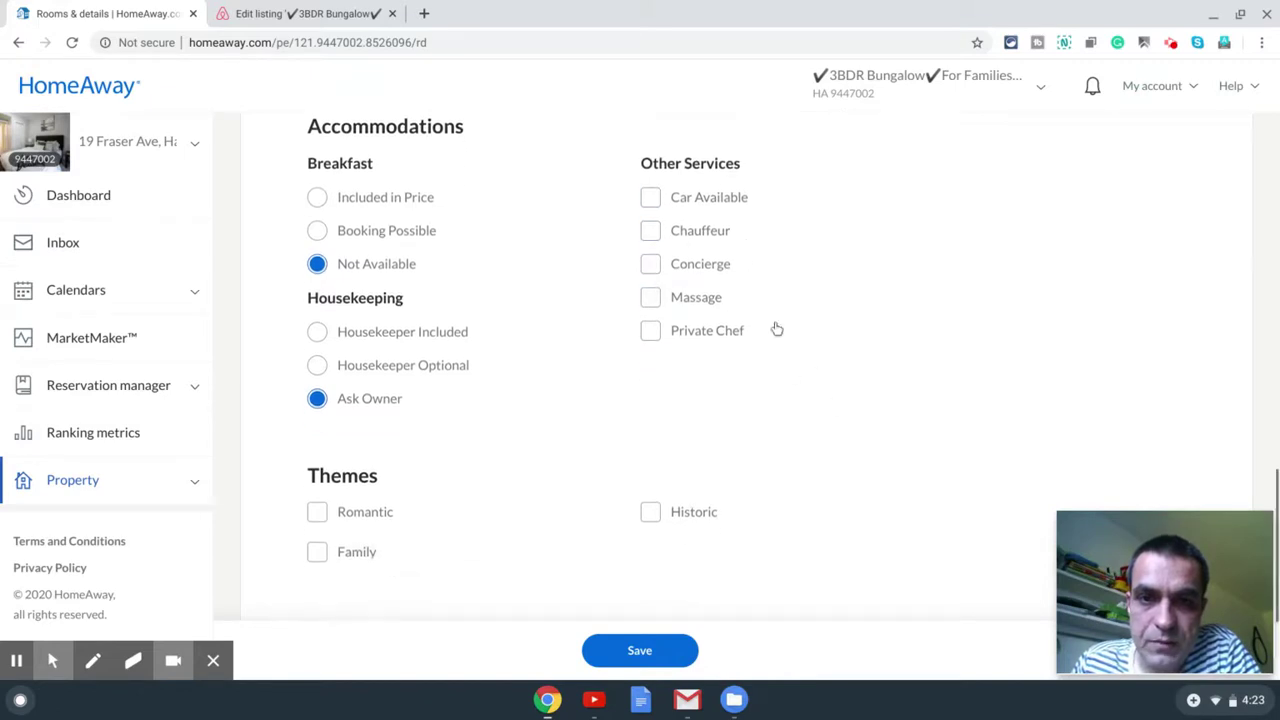
{"action": "scroll", "coordinate": [677, 305], "scroll_direction": "down", "scroll_amount": 1}
{"action": "left_click", "coordinate": [376, 449]}
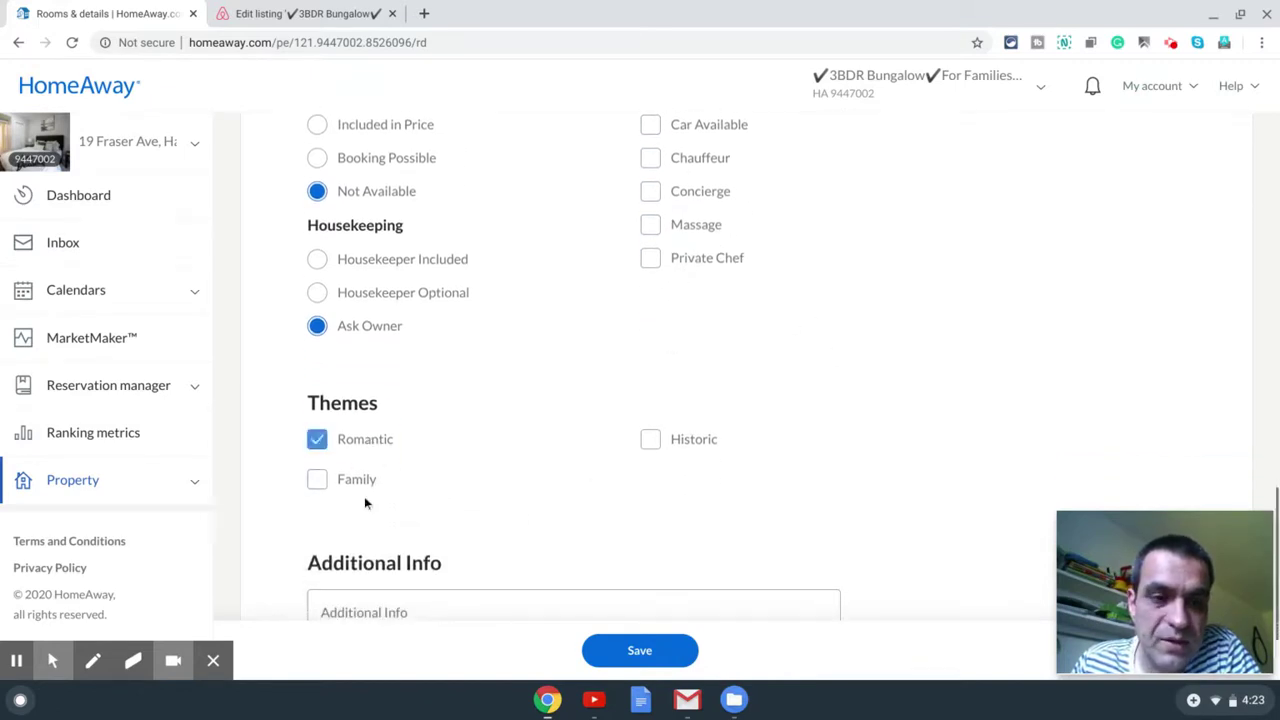
{"action": "left_click", "coordinate": [348, 482]}
{"action": "scroll", "coordinate": [779, 417], "scroll_direction": "down", "scroll_amount": 1}
{"action": "scroll", "coordinate": [779, 417], "scroll_direction": "down", "scroll_amount": 1}
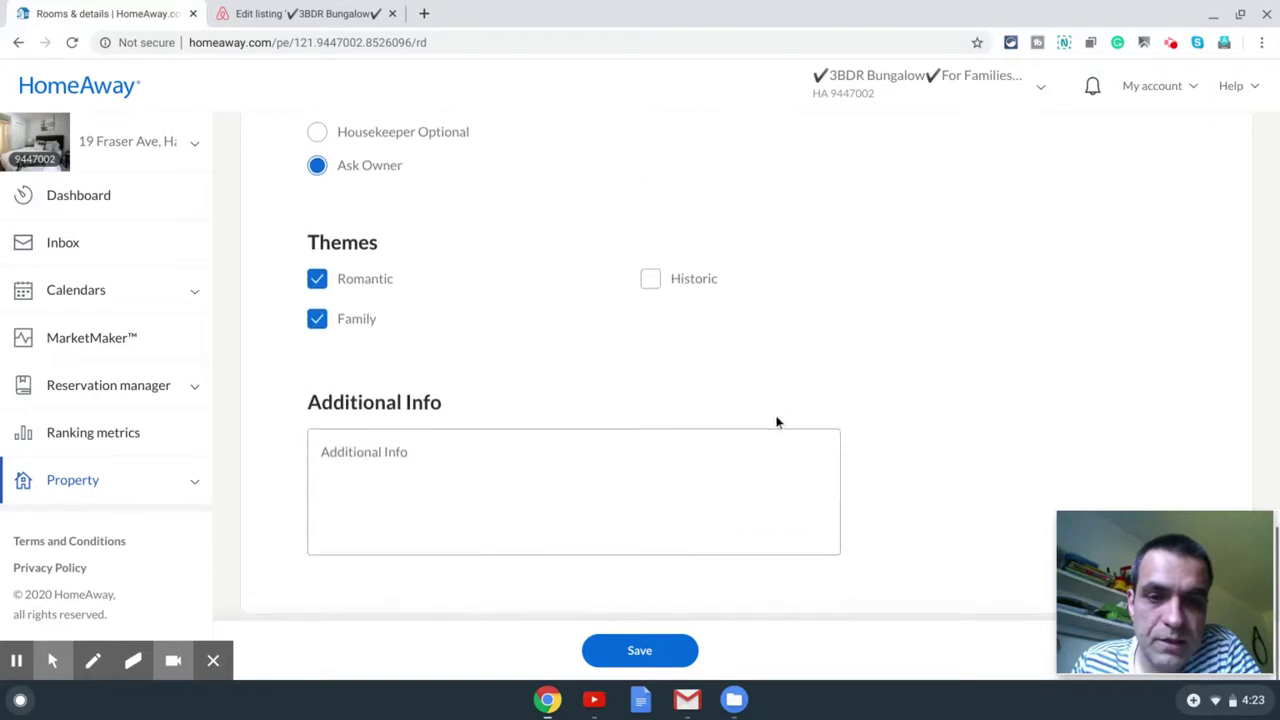
{"action": "left_click", "coordinate": [669, 652]}
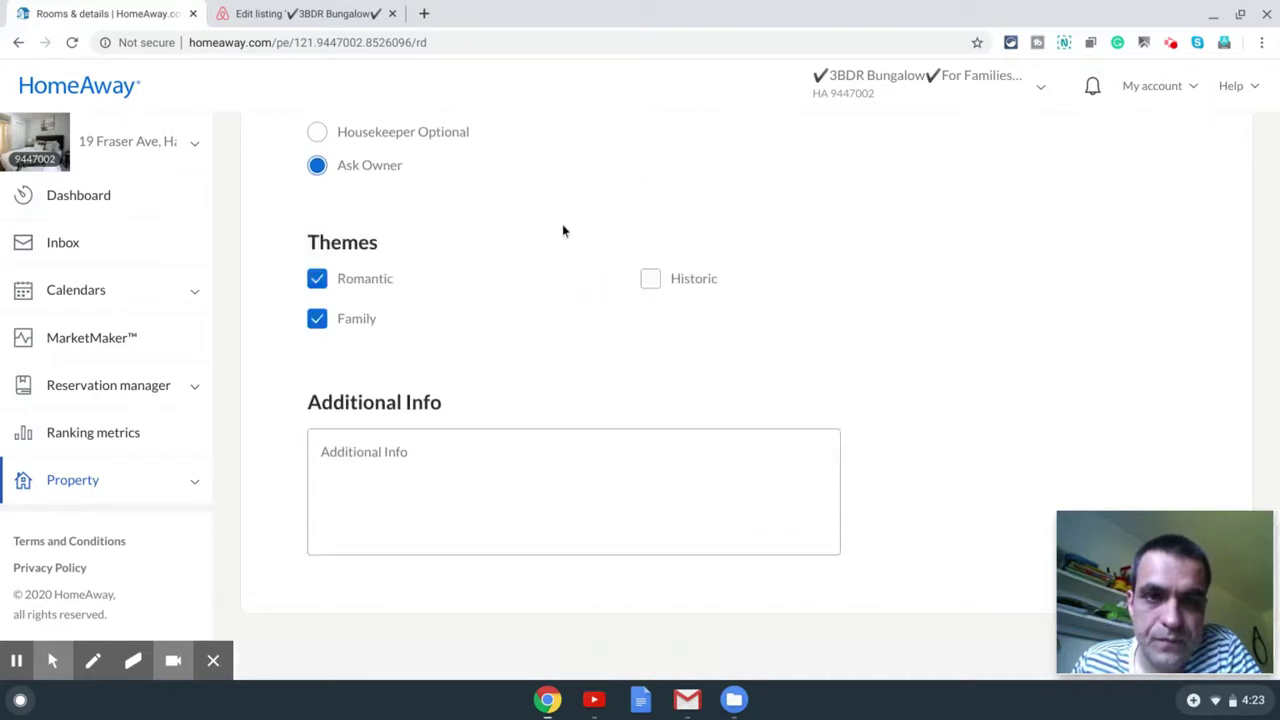
{"action": "scroll", "coordinate": [565, 229], "scroll_direction": "up", "scroll_amount": 15}
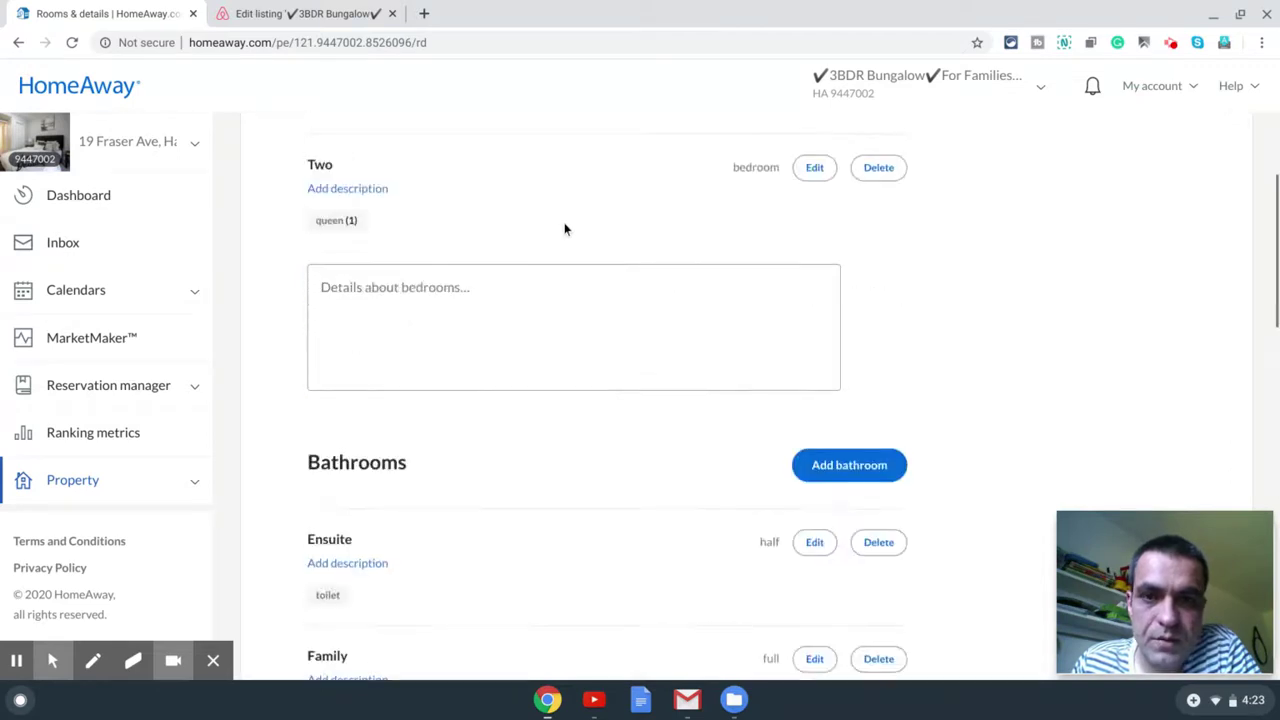
Step: Open the Base rate and discounts rates settings, showing the C$250.00 nightly base rate
{"action": "left_click", "coordinate": [904, 144]}
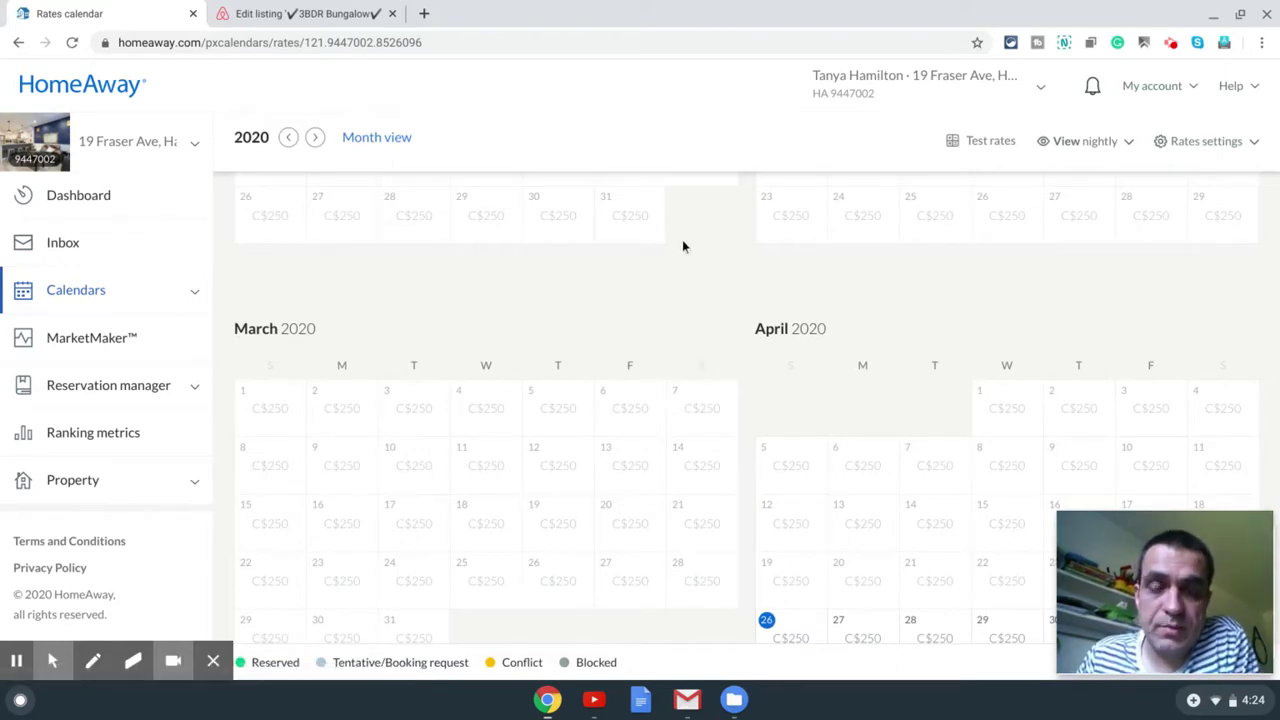
{"action": "scroll", "coordinate": [683, 246], "scroll_direction": "up", "scroll_amount": 4}
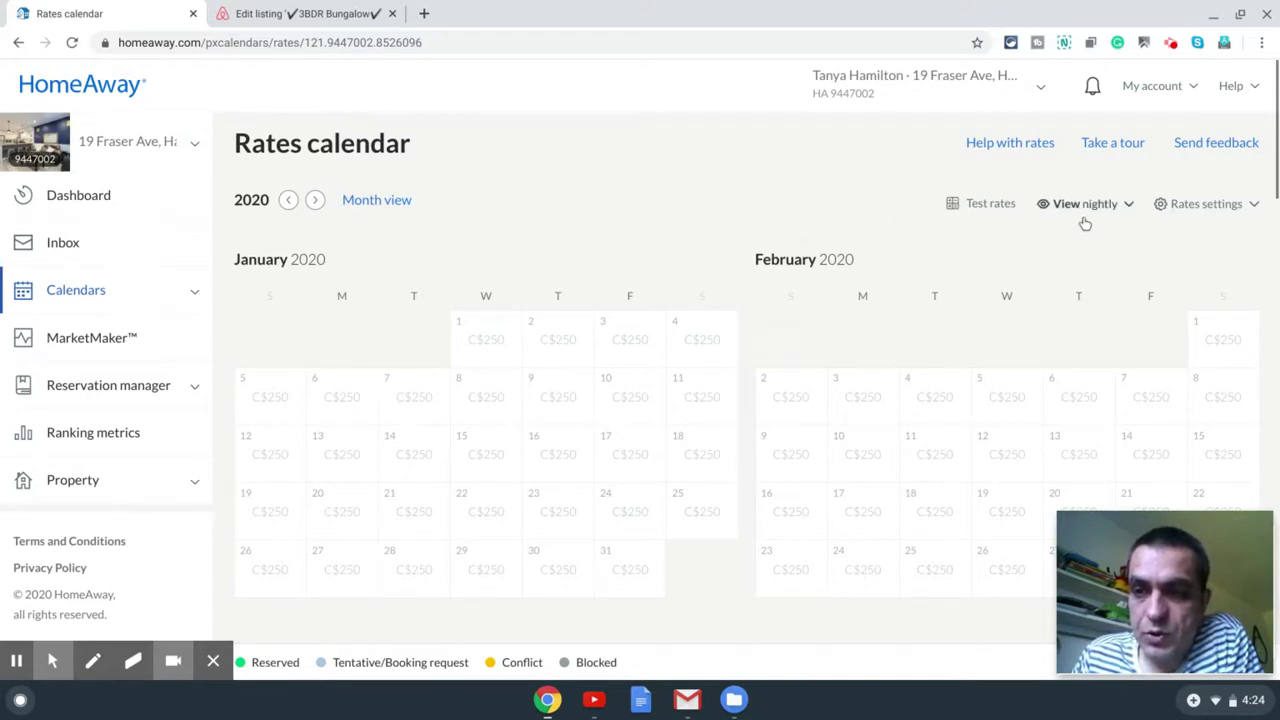
{"action": "left_click", "coordinate": [1206, 207]}
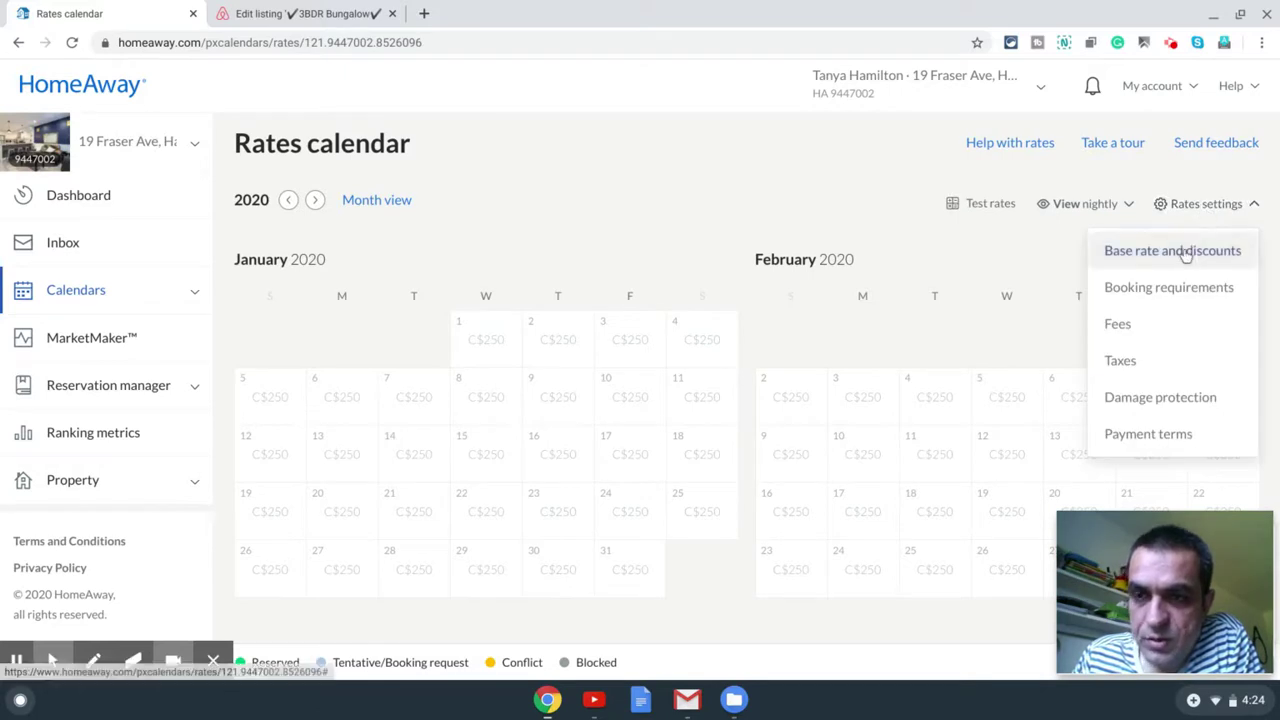
{"action": "left_click", "coordinate": [1186, 253]}
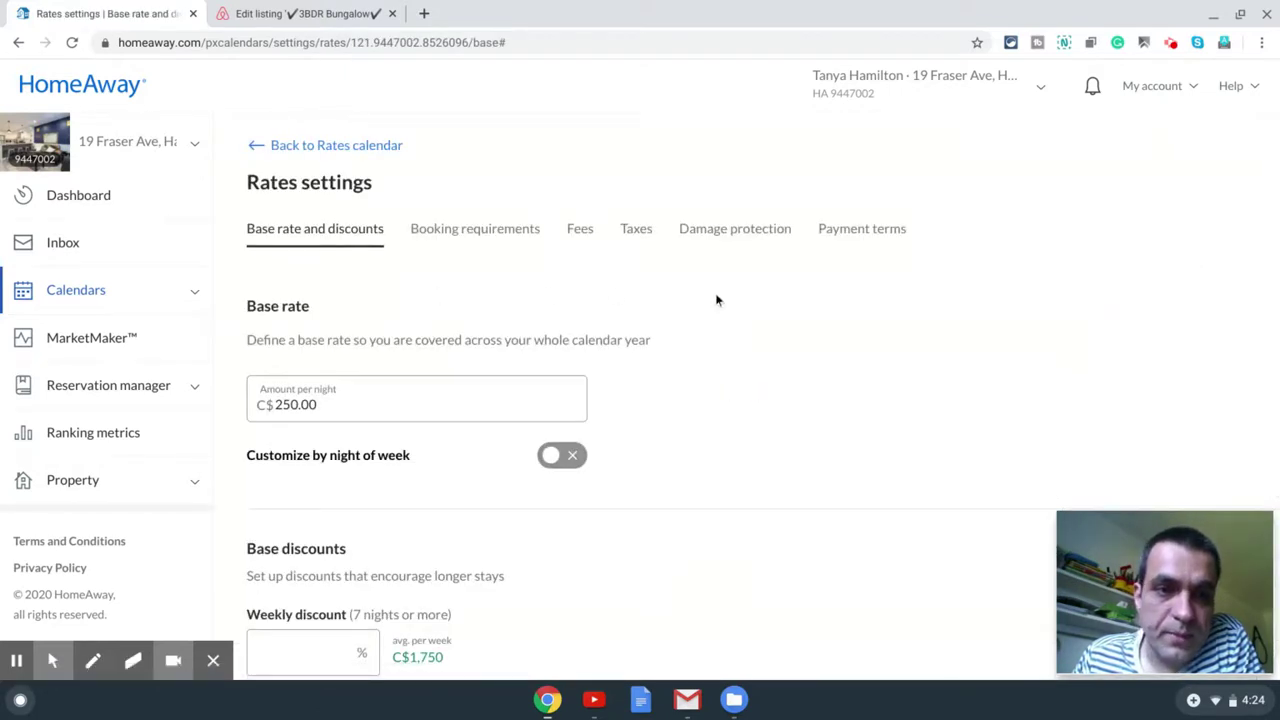
Step: Enter a 5% weekly discount and a 10% monthly discount and save them
{"action": "scroll", "coordinate": [428, 376], "scroll_direction": "down", "scroll_amount": 1}
{"action": "scroll", "coordinate": [705, 343], "scroll_direction": "down", "scroll_amount": 2}
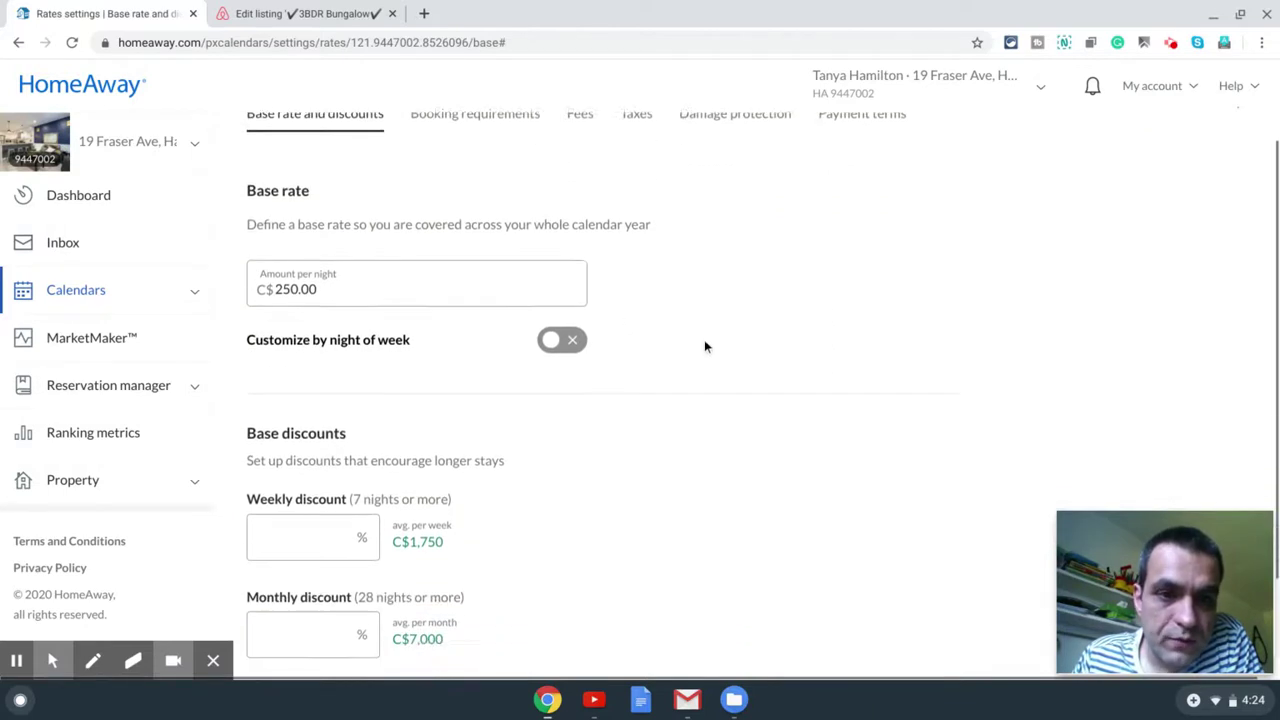
{"action": "left_click", "coordinate": [270, 415]}
{"action": "type", "text": "5"}
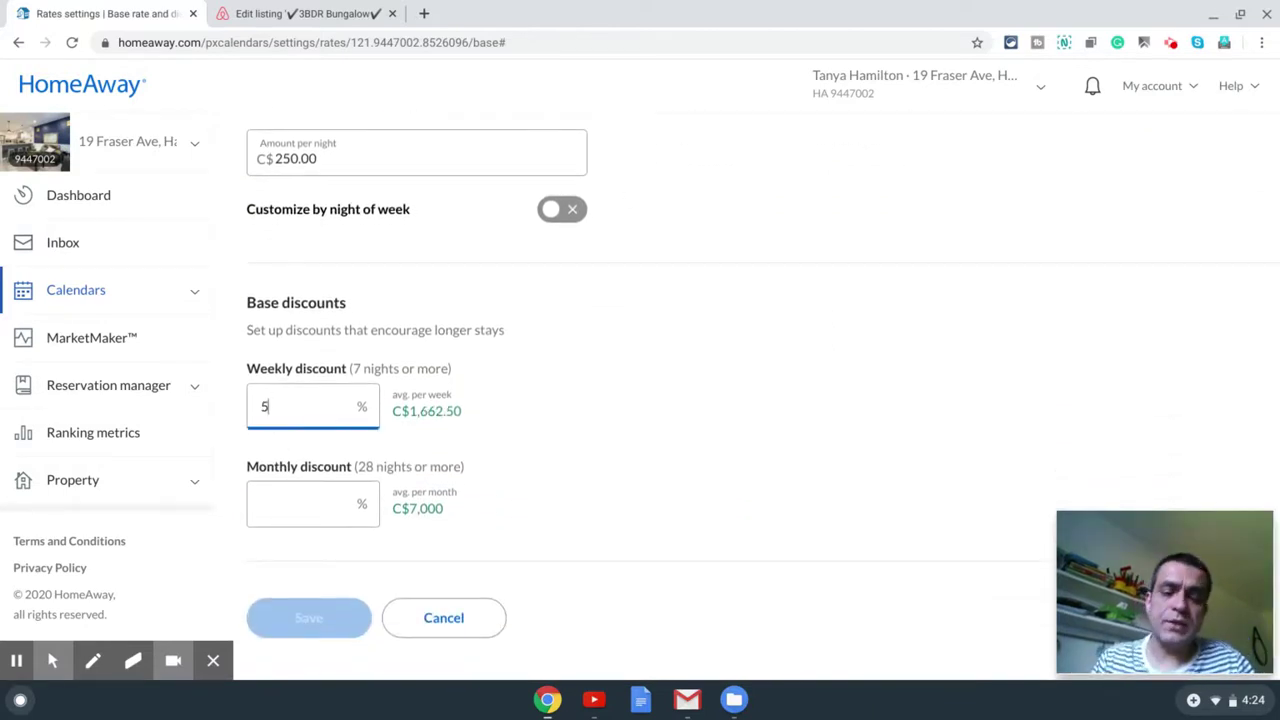
{"action": "left_click", "coordinate": [274, 498]}
{"action": "type", "text": "10"}
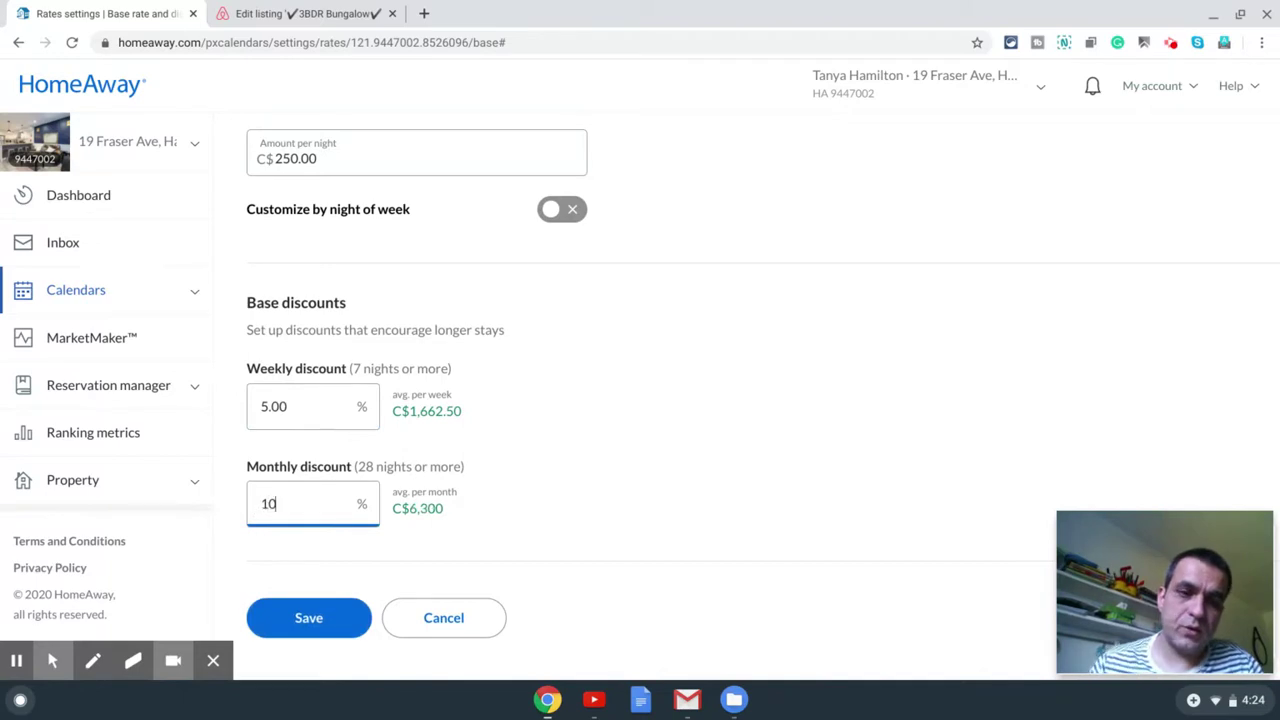
{"action": "left_click", "coordinate": [541, 539]}
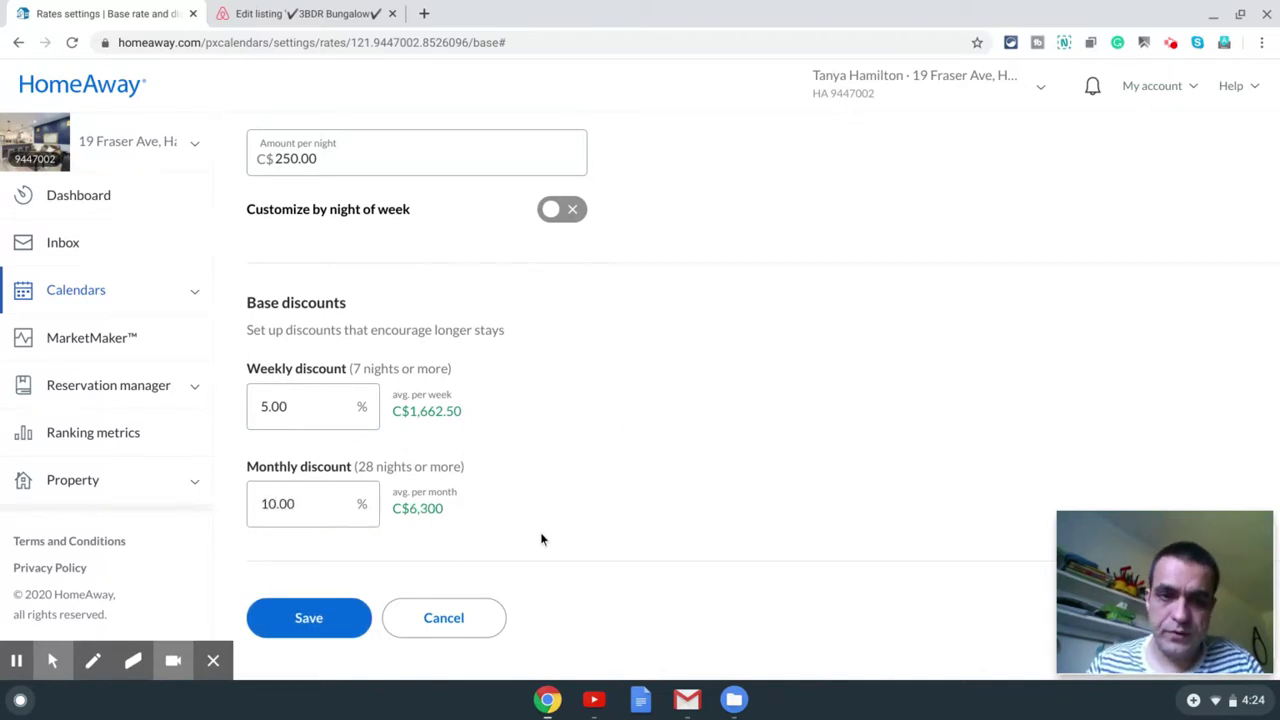
{"action": "left_click", "coordinate": [300, 622]}
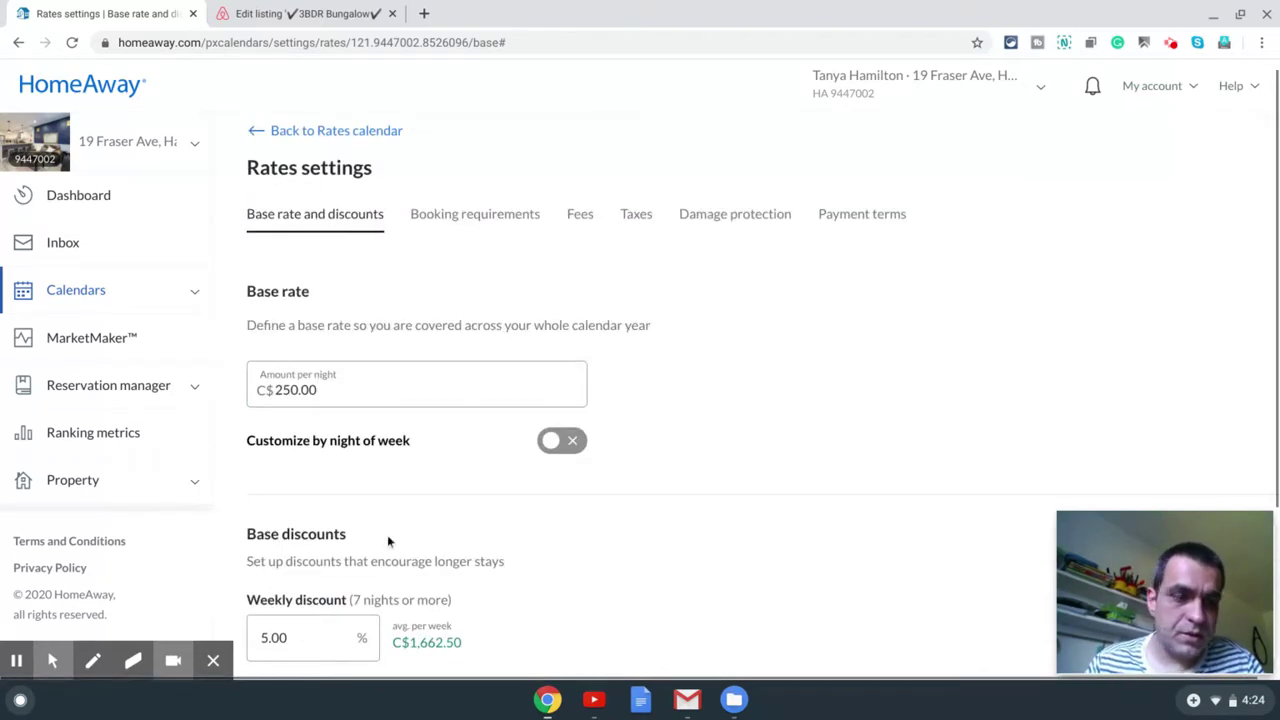
{"action": "scroll", "coordinate": [389, 541], "scroll_direction": "down", "scroll_amount": 3}
{"action": "left_click", "coordinate": [335, 621]}
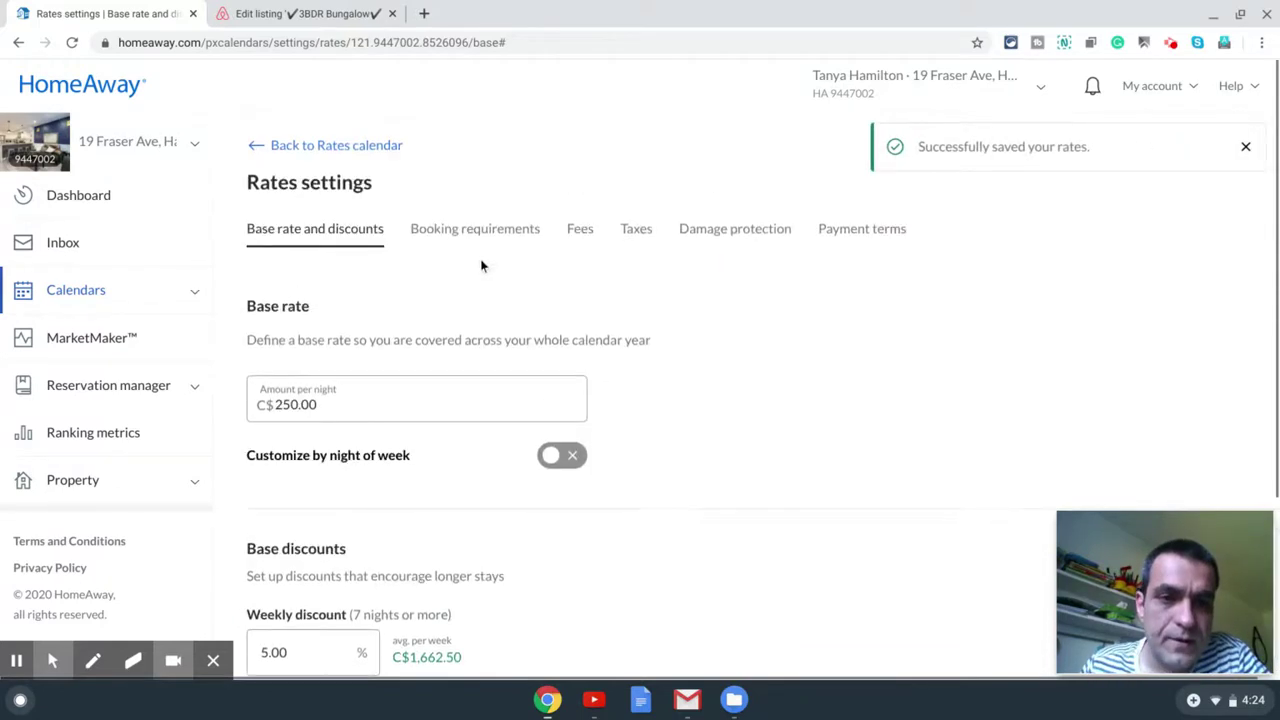
Step: Switch to the Fees settings, which list a C$90.00 per-stay cleaning fee
{"action": "left_click", "coordinate": [489, 232]}
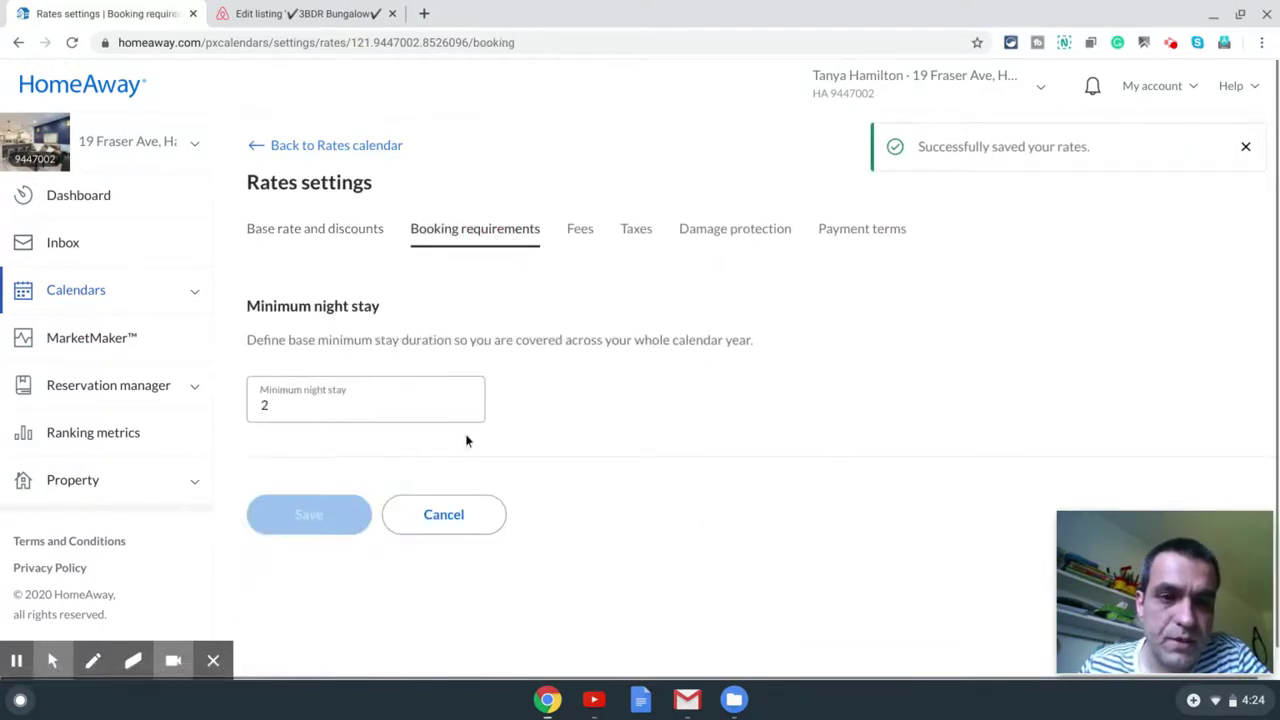
{"action": "left_click", "coordinate": [576, 232]}
{"action": "scroll", "coordinate": [450, 375], "scroll_direction": "down", "scroll_amount": 1}
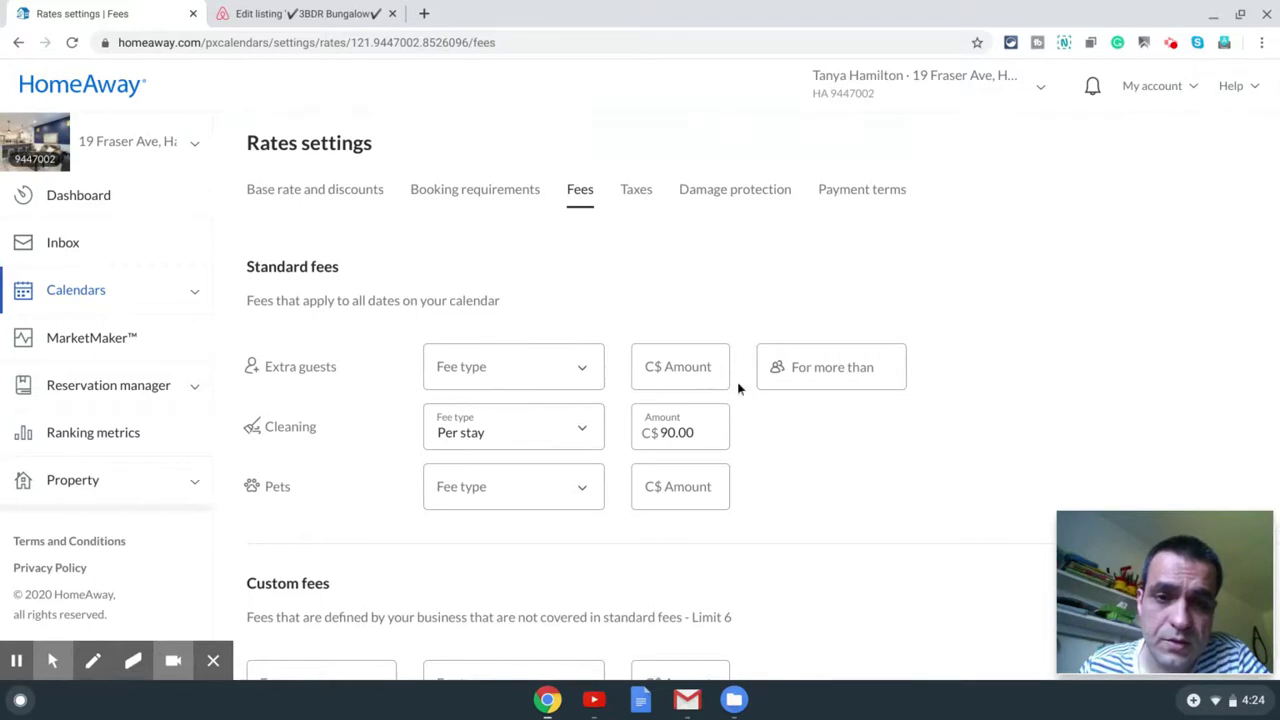
Step: Charge extra guests C$5.00 per guest per night when there are more than 6 guests
{"action": "scroll", "coordinate": [629, 423], "scroll_direction": "down", "scroll_amount": 2}
{"action": "left_click", "coordinate": [576, 290]}
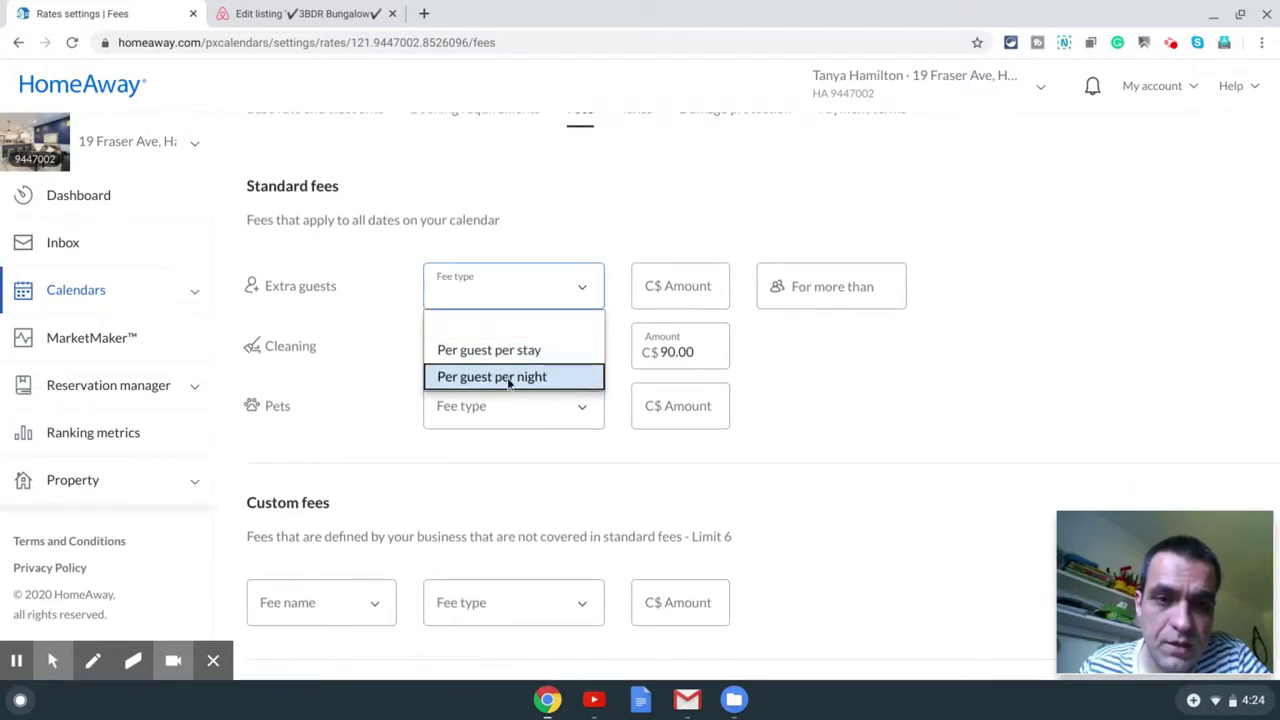
{"action": "left_click", "coordinate": [509, 378]}
{"action": "left_click", "coordinate": [677, 289]}
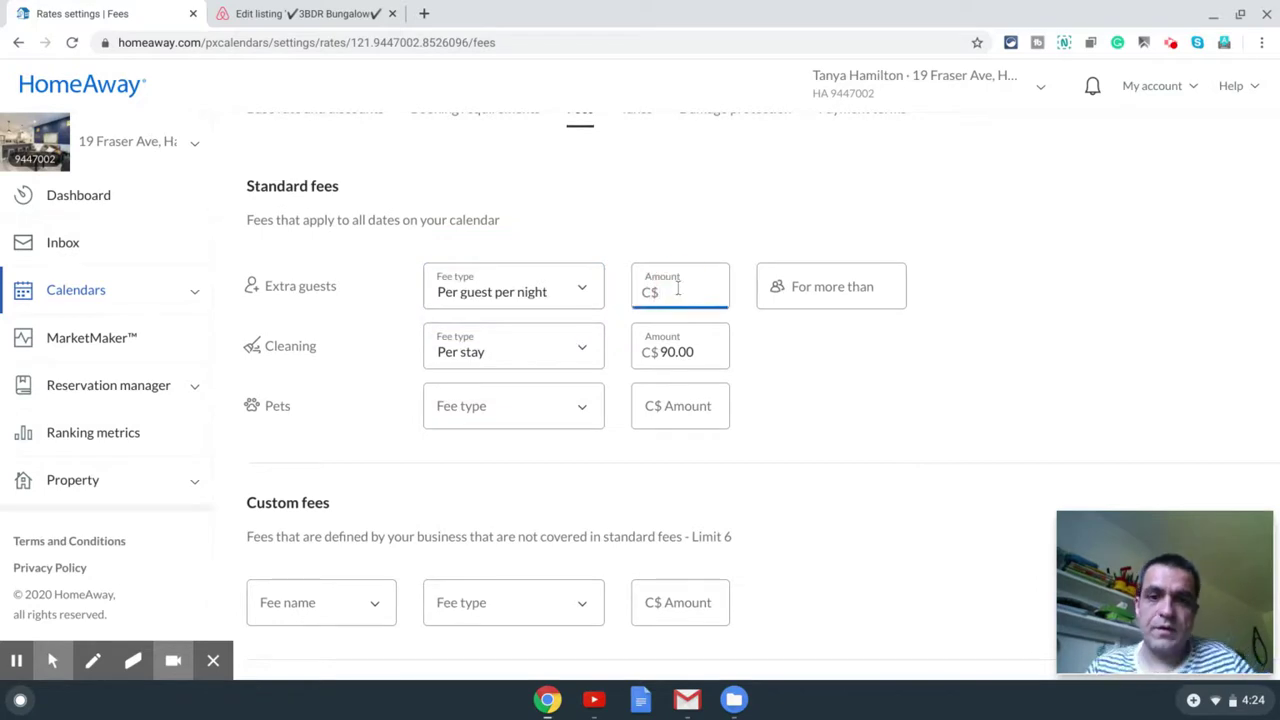
{"action": "type", "text": "5.00"}
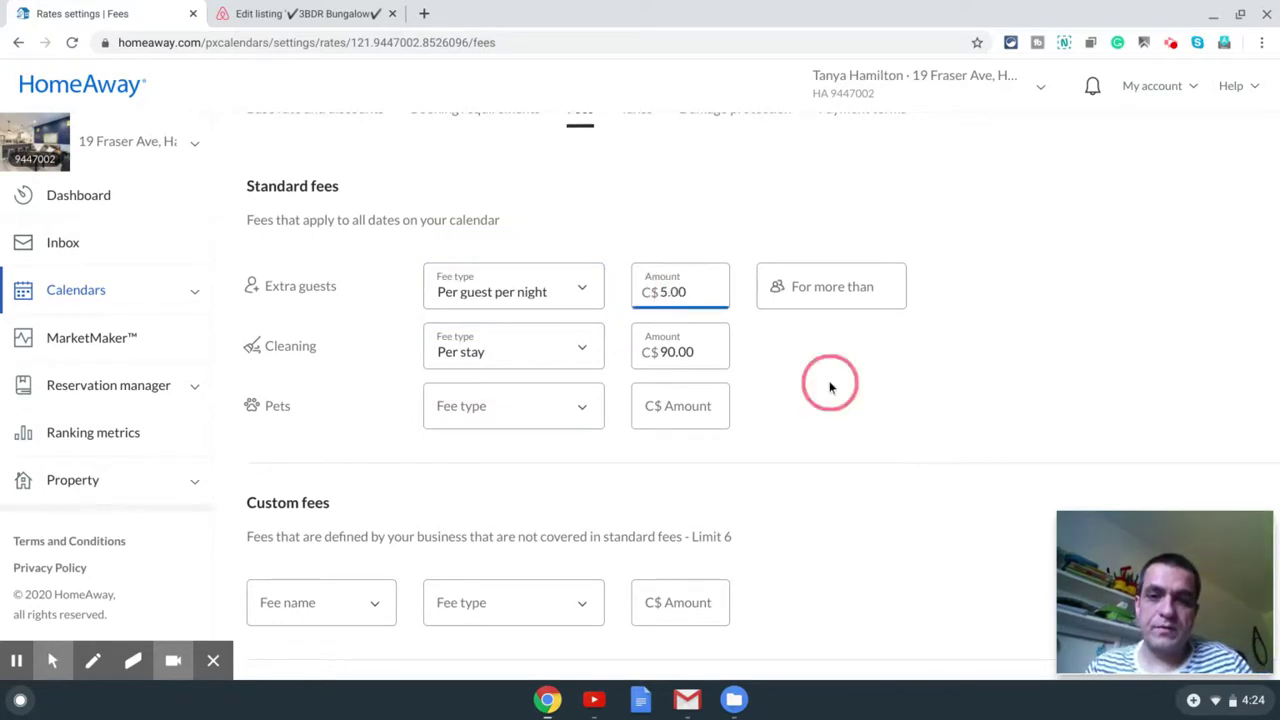
{"action": "left_click", "coordinate": [837, 287]}
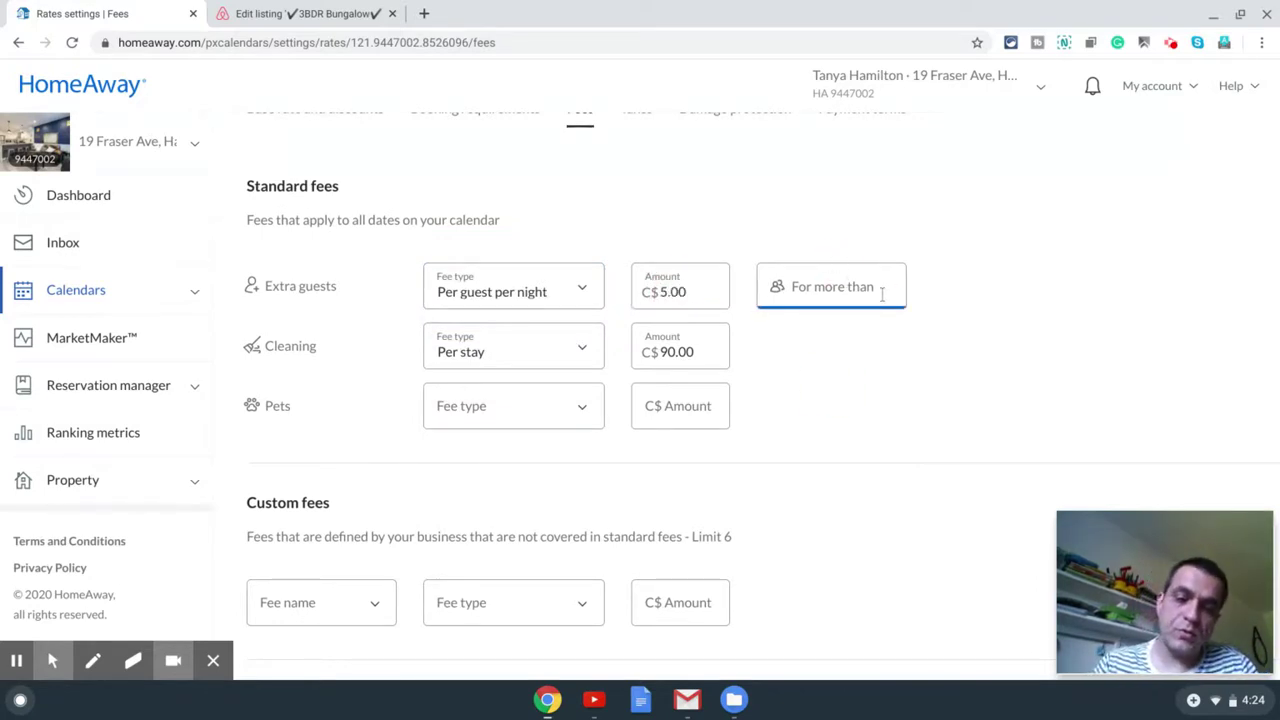
{"action": "type", "text": "6"}
{"action": "left_click", "coordinate": [978, 403]}
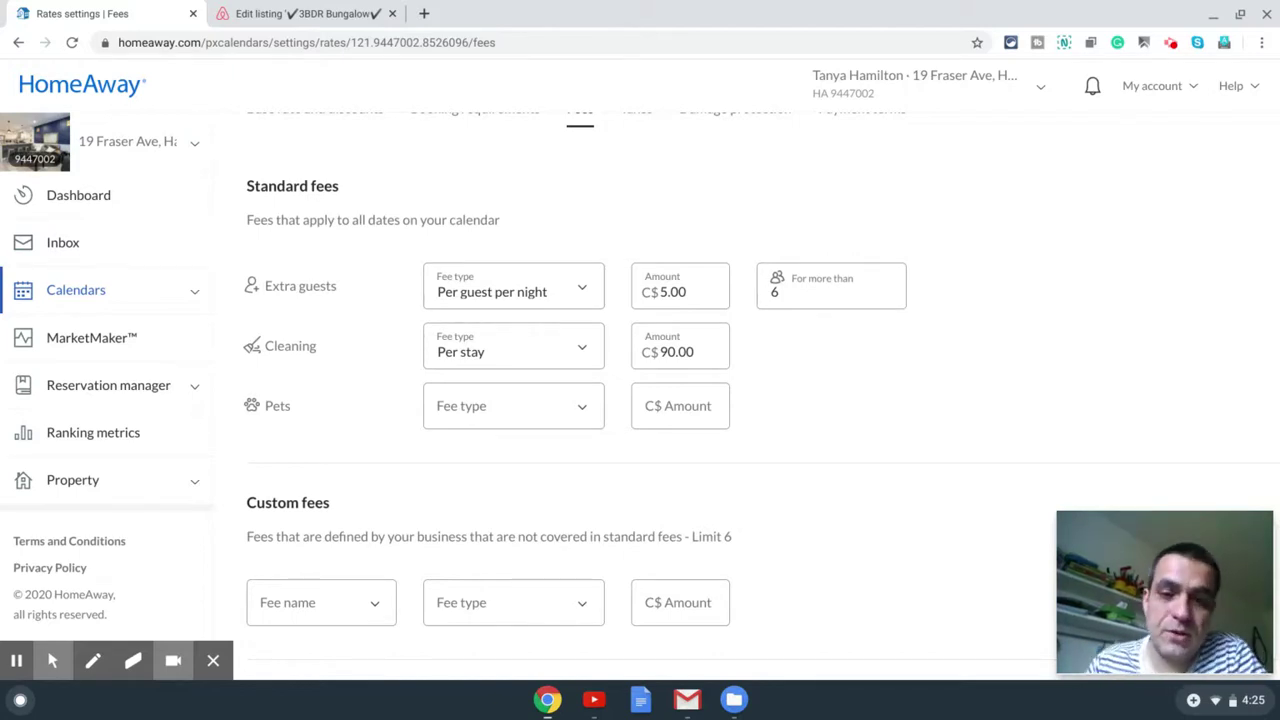
{"action": "scroll", "coordinate": [951, 380], "scroll_direction": "down", "scroll_amount": 1}
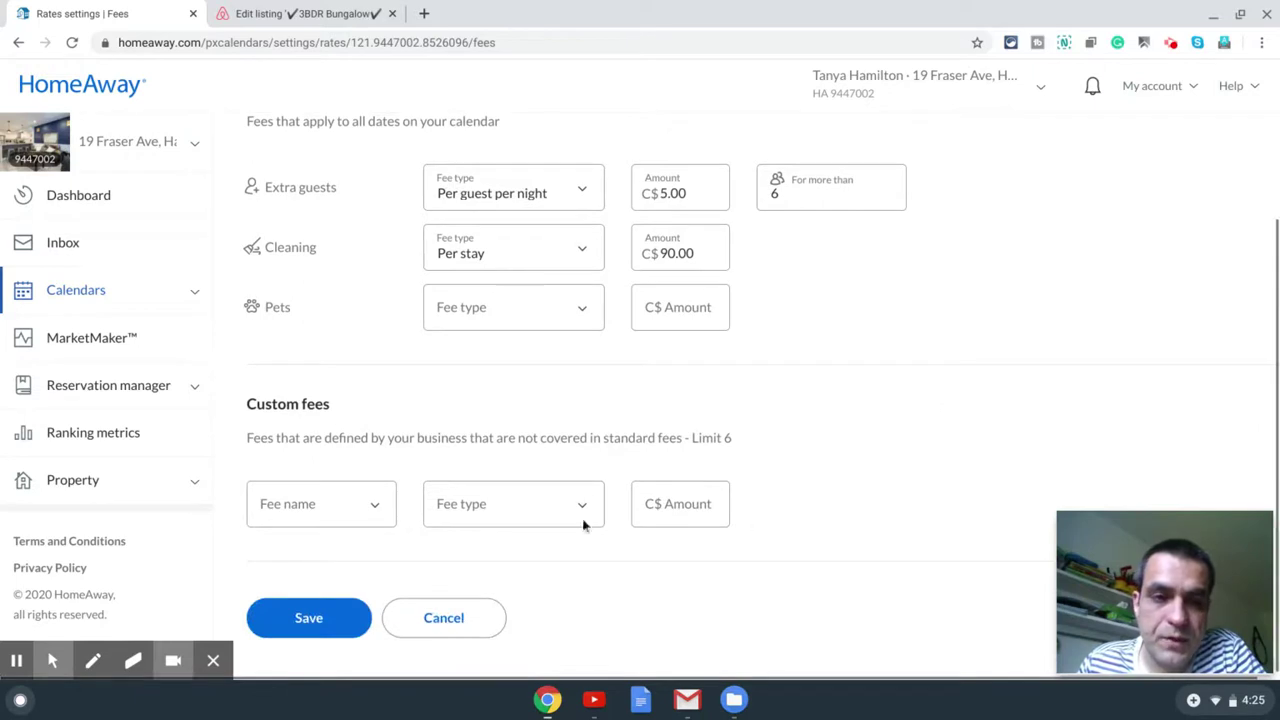
Step: Try adding a Linen Fee custom fee, then remove it again
{"action": "left_click", "coordinate": [380, 510]}
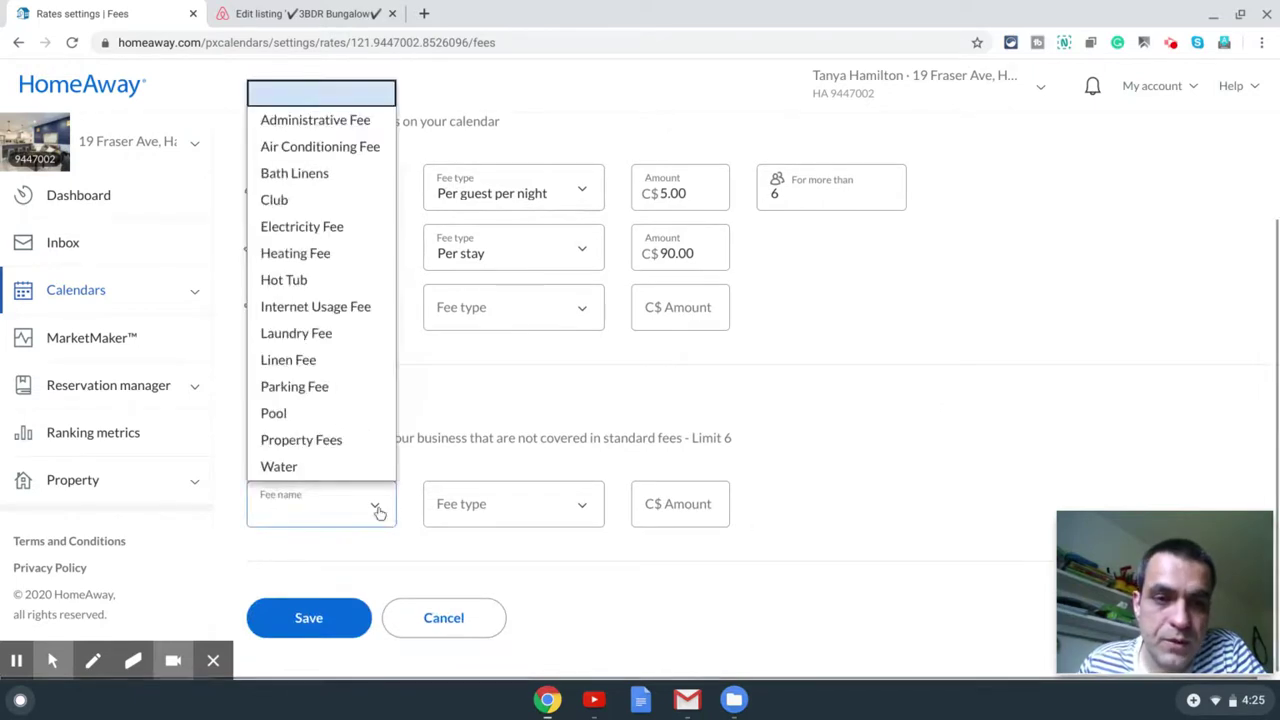
{"action": "left_click", "coordinate": [843, 430]}
{"action": "left_click", "coordinate": [380, 513]}
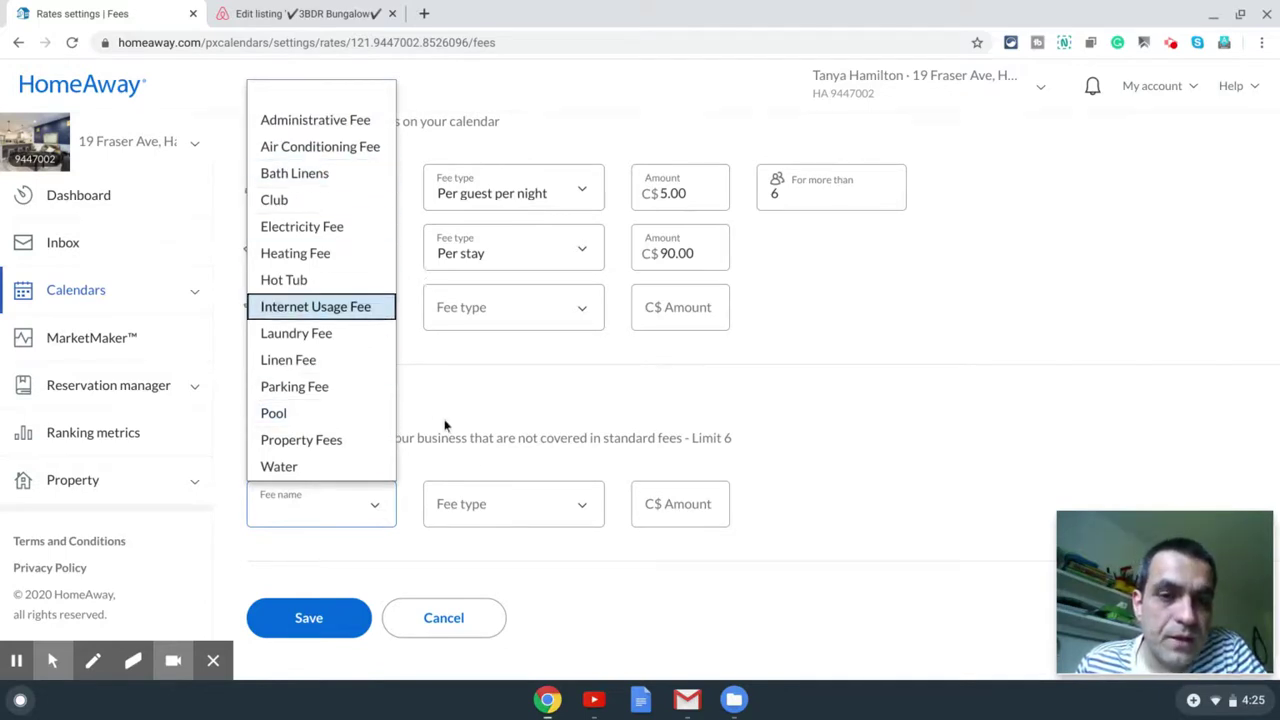
{"action": "left_click", "coordinate": [492, 441]}
{"action": "left_click", "coordinate": [368, 505]}
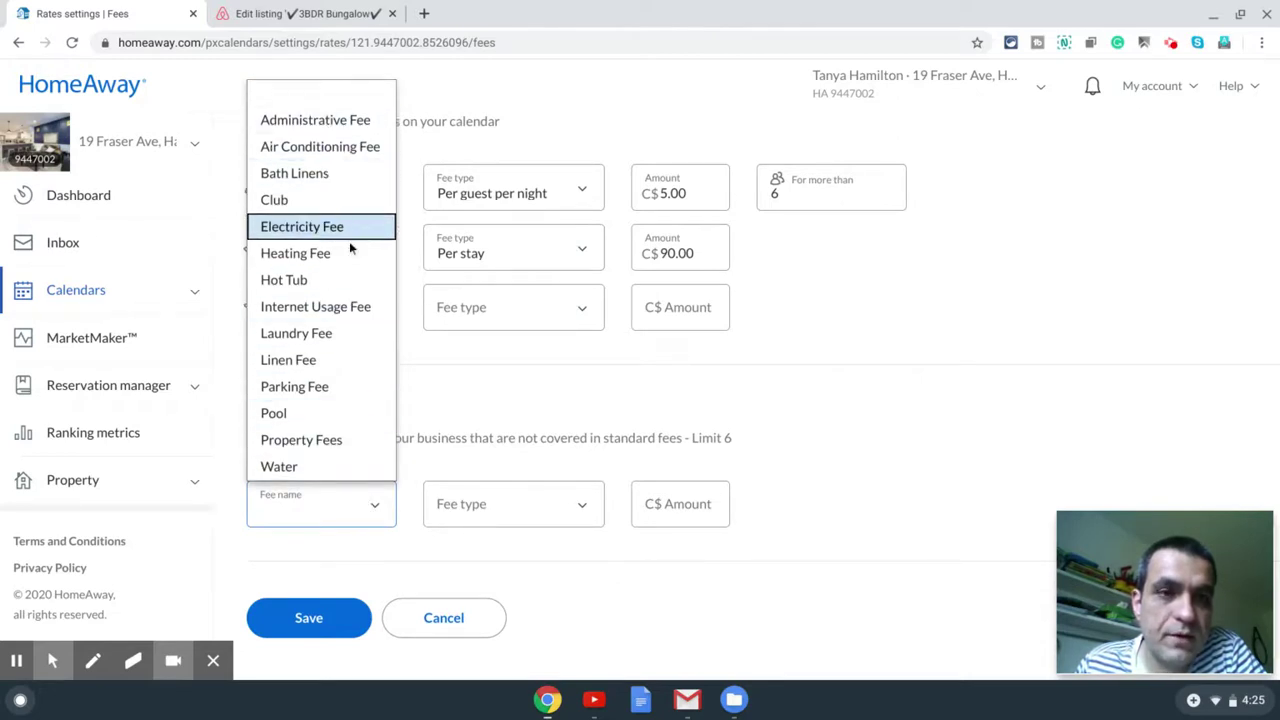
{"action": "left_click", "coordinate": [308, 362]}
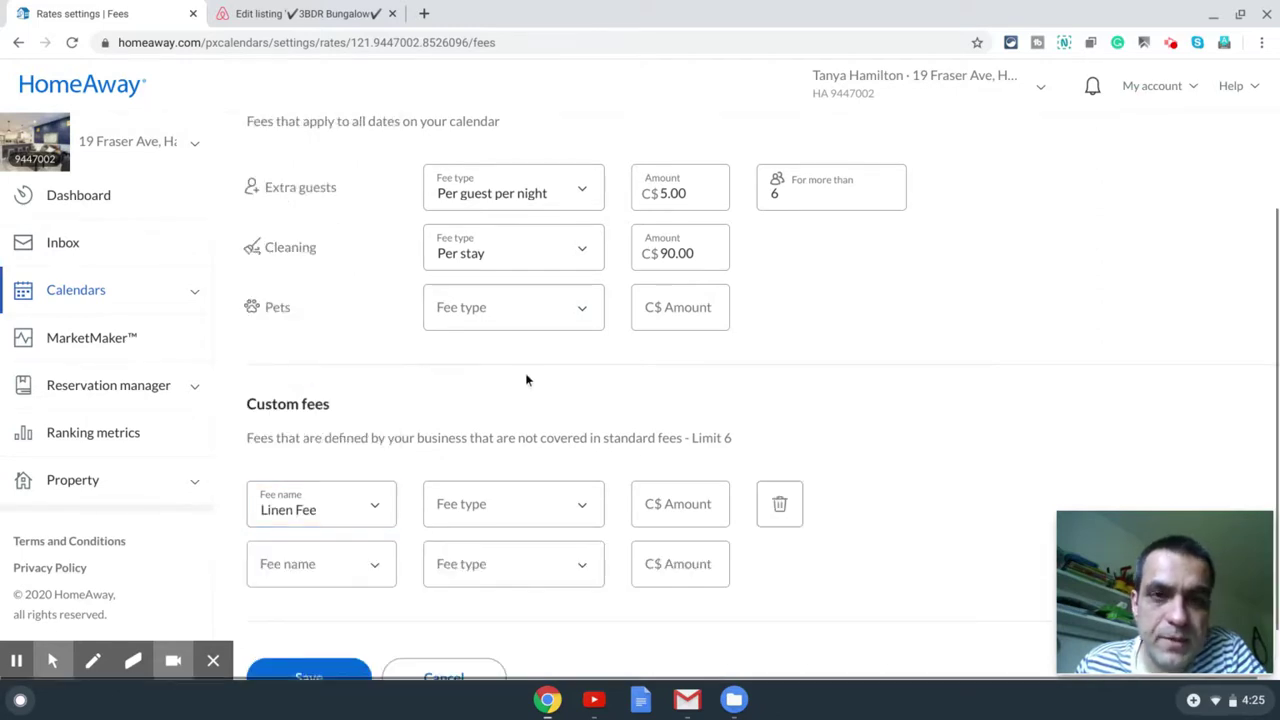
{"action": "scroll", "coordinate": [527, 380], "scroll_direction": "up", "scroll_amount": 1}
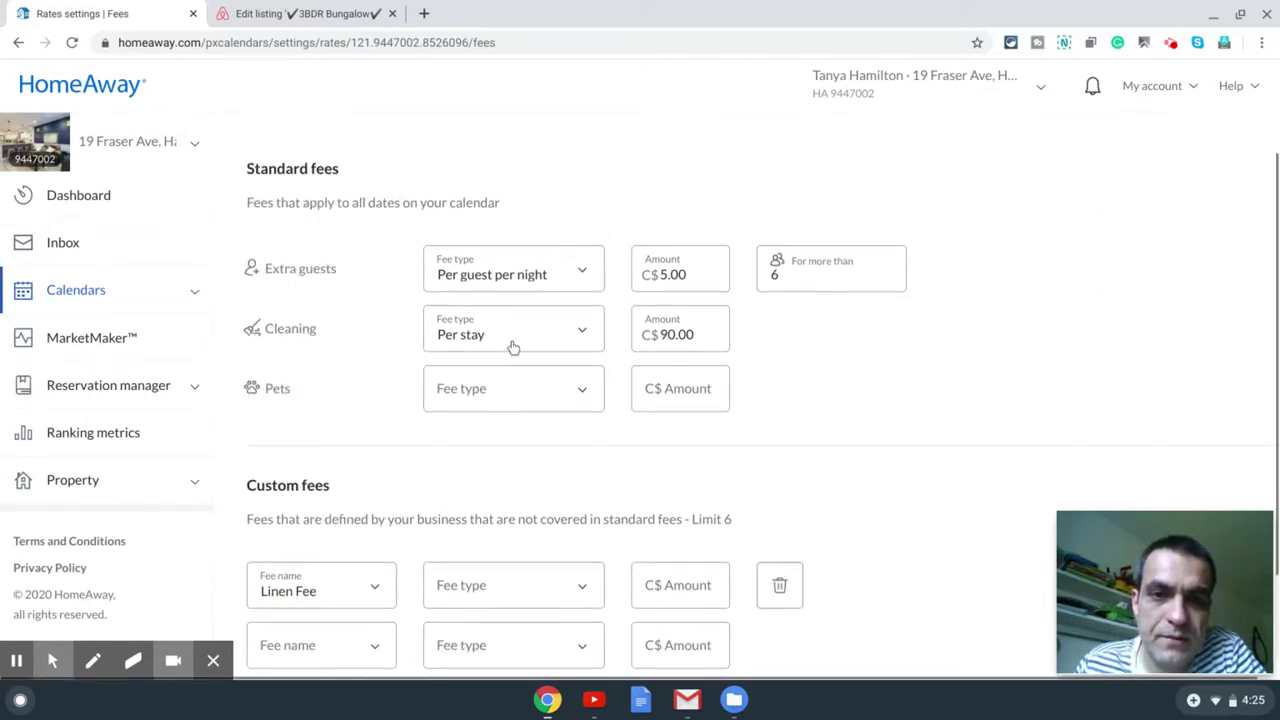
{"action": "left_click_drag", "start_coordinate": [692, 333], "coordinate": [660, 332]}
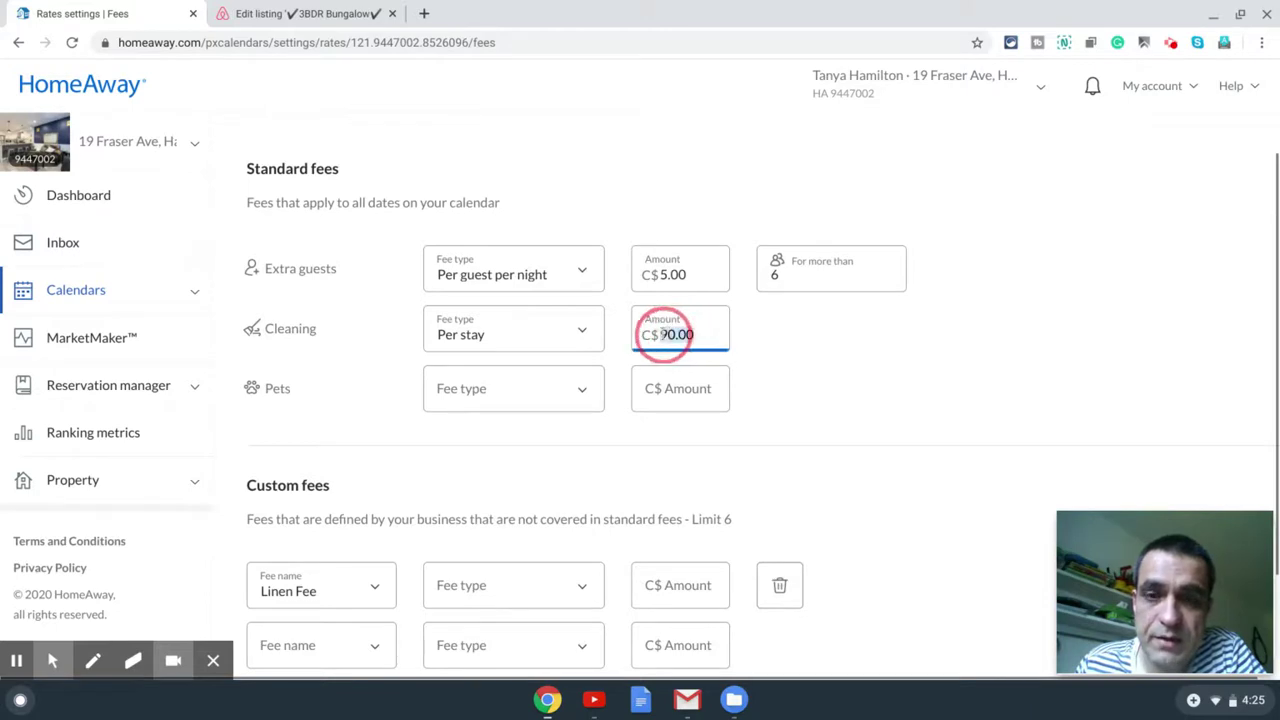
{"action": "scroll", "coordinate": [789, 349], "scroll_direction": "down", "scroll_amount": 2}
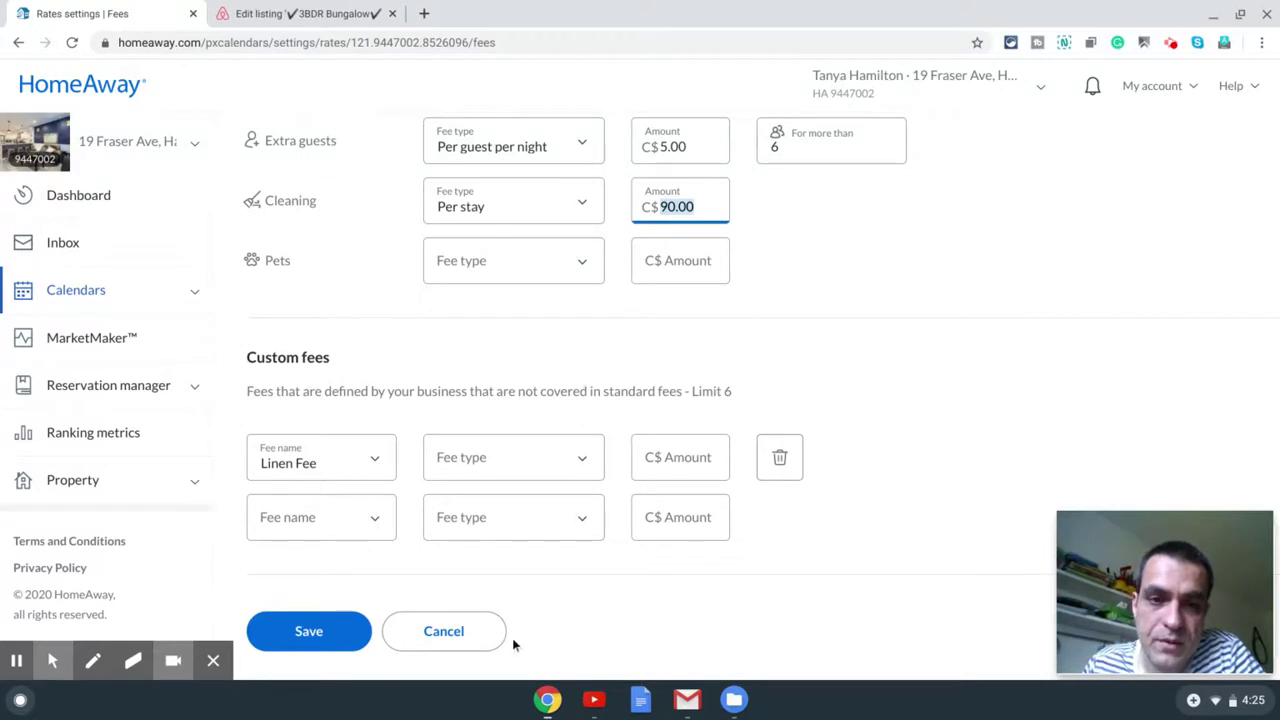
{"action": "left_click", "coordinate": [771, 462]}
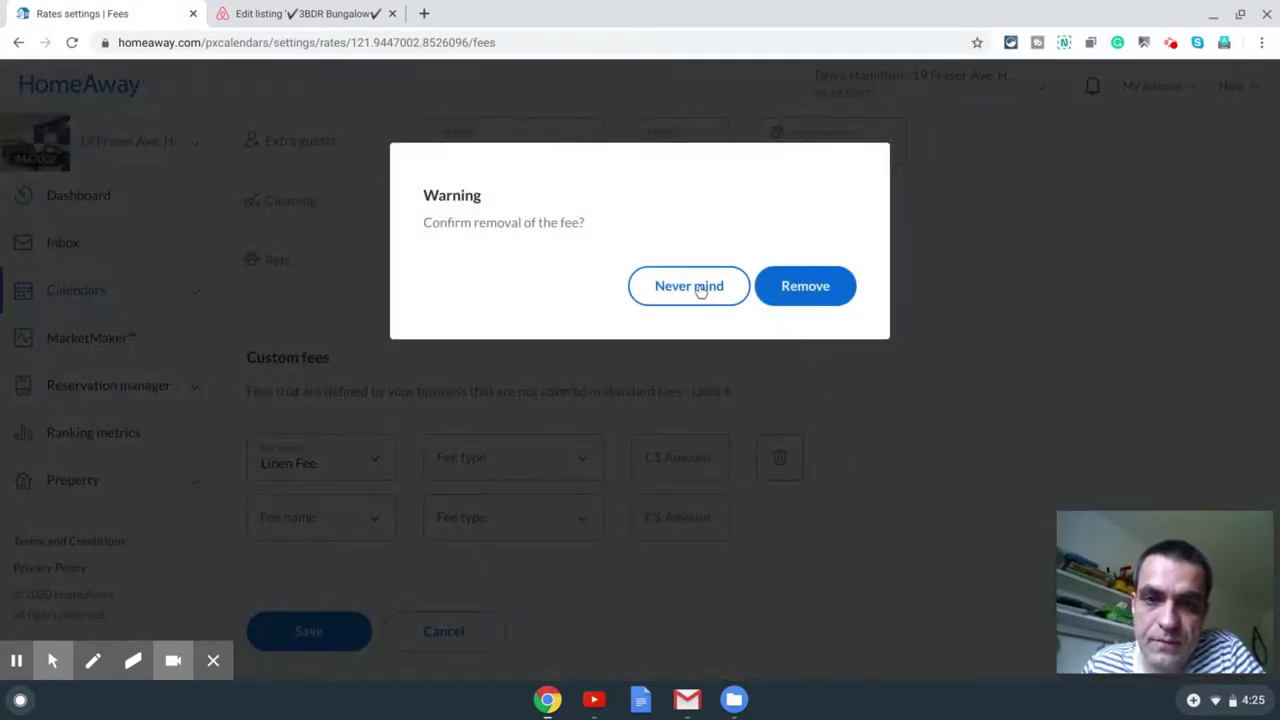
{"action": "left_click", "coordinate": [805, 286]}
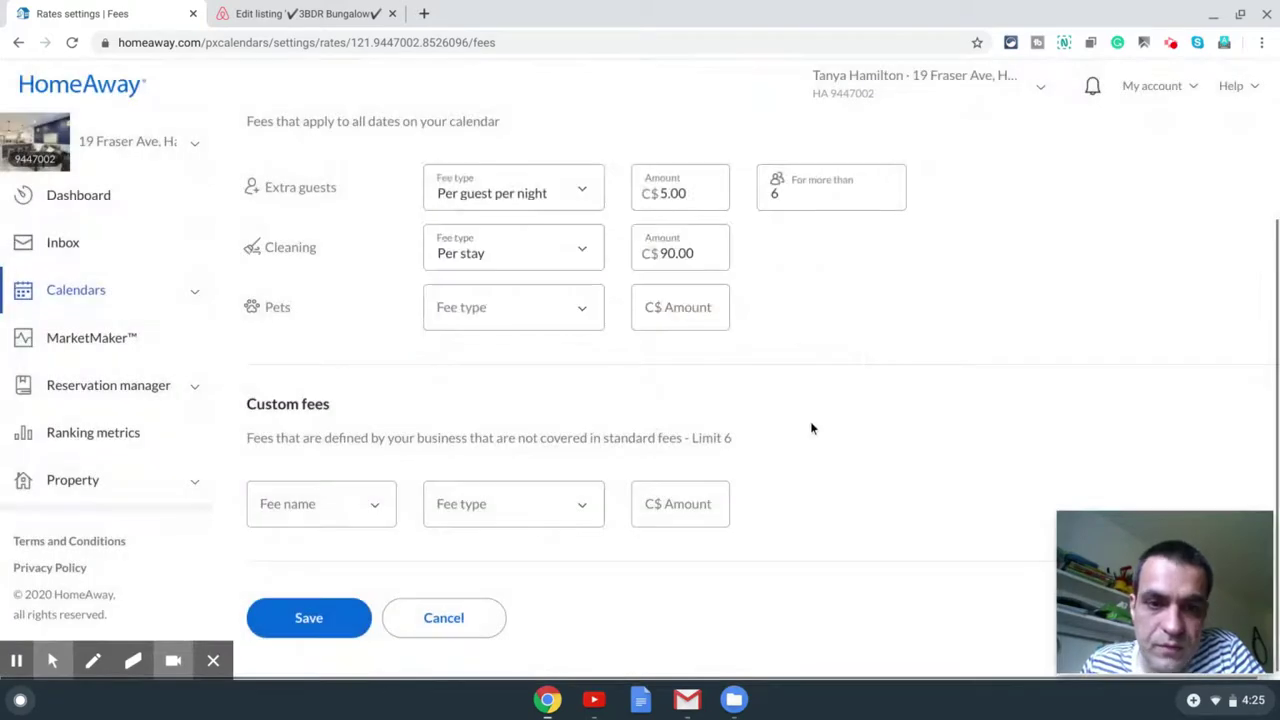
Step: Change the cleaning fee amount from 90.00 to 60.00
{"action": "double_click", "coordinate": [670, 252]}
{"action": "left_click", "coordinate": [683, 257]}
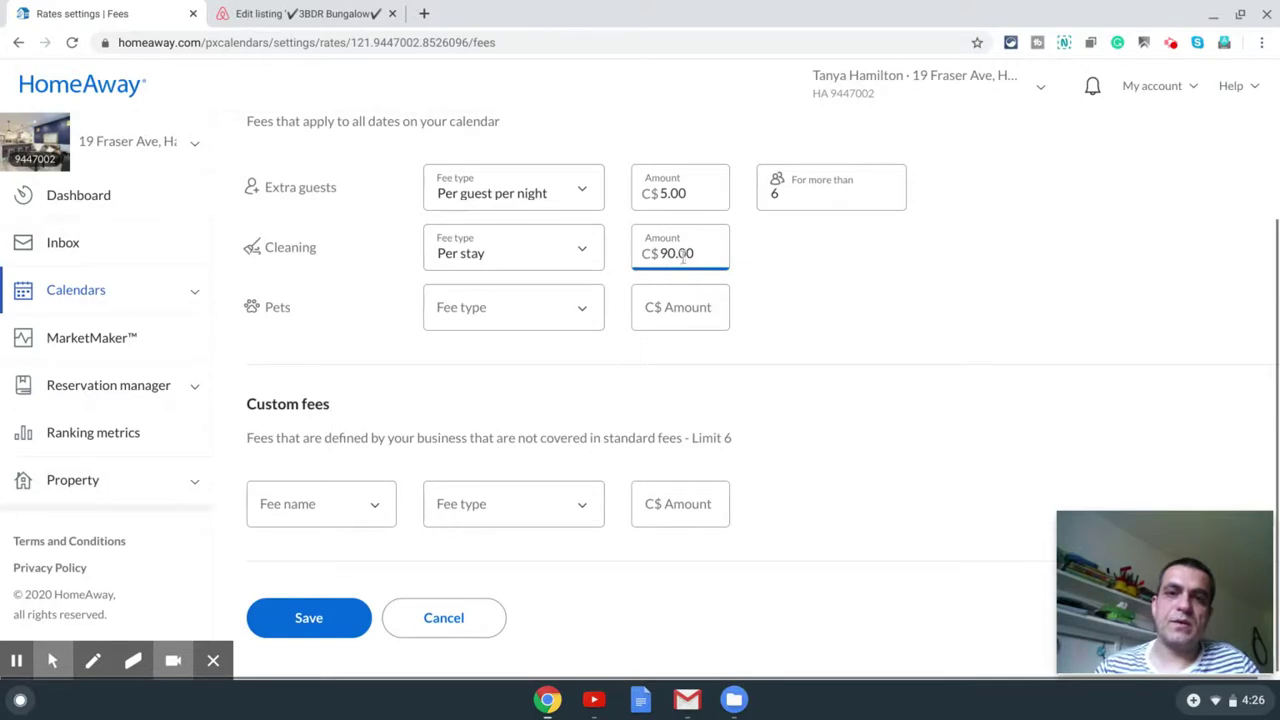
{"action": "key", "text": "BackSpace"}
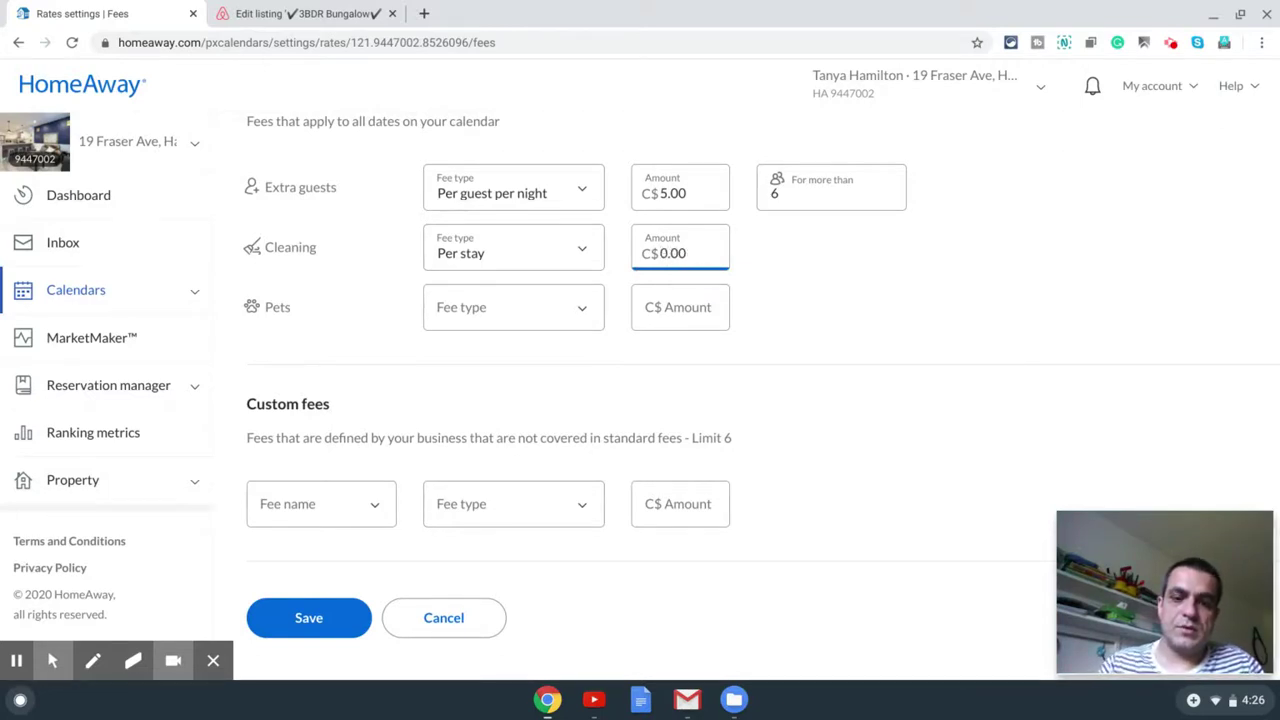
{"action": "type", "text": "6"}
Step: Add a Linen Fee custom fee of C$30.00 charged per stay and save the fees
{"action": "left_click", "coordinate": [337, 506]}
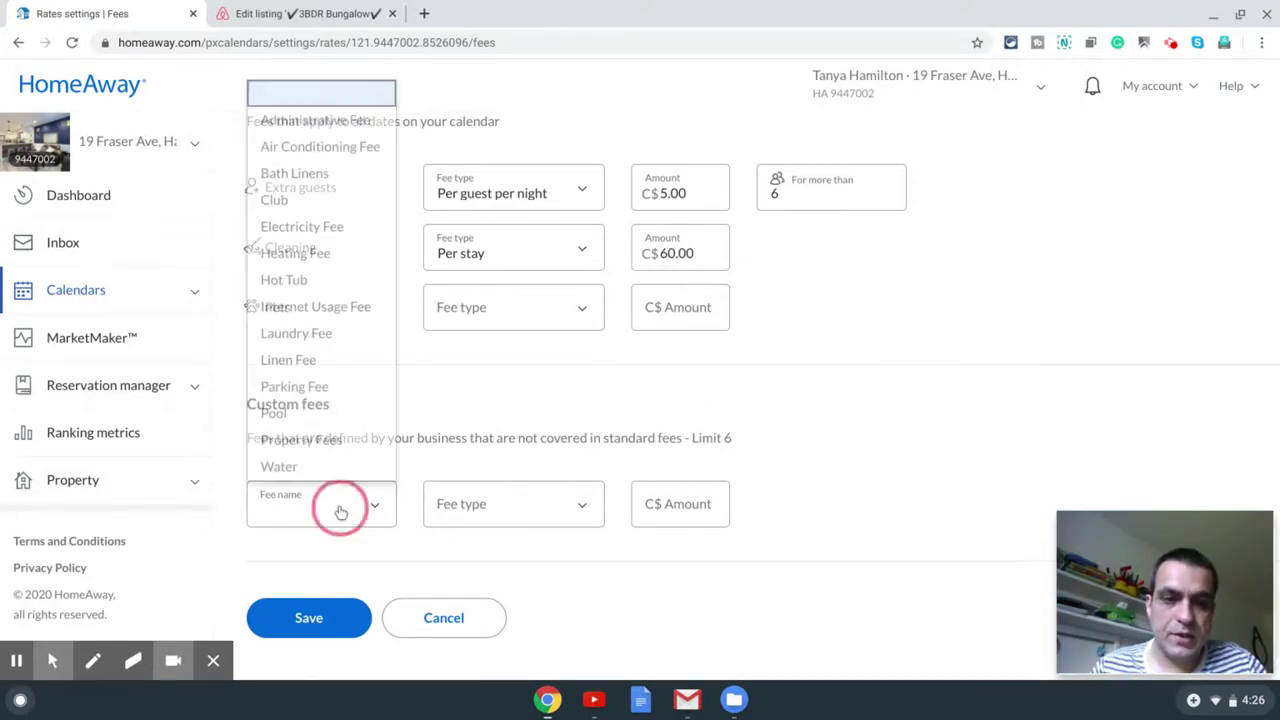
{"action": "left_click", "coordinate": [322, 360]}
{"action": "left_click", "coordinate": [514, 515]}
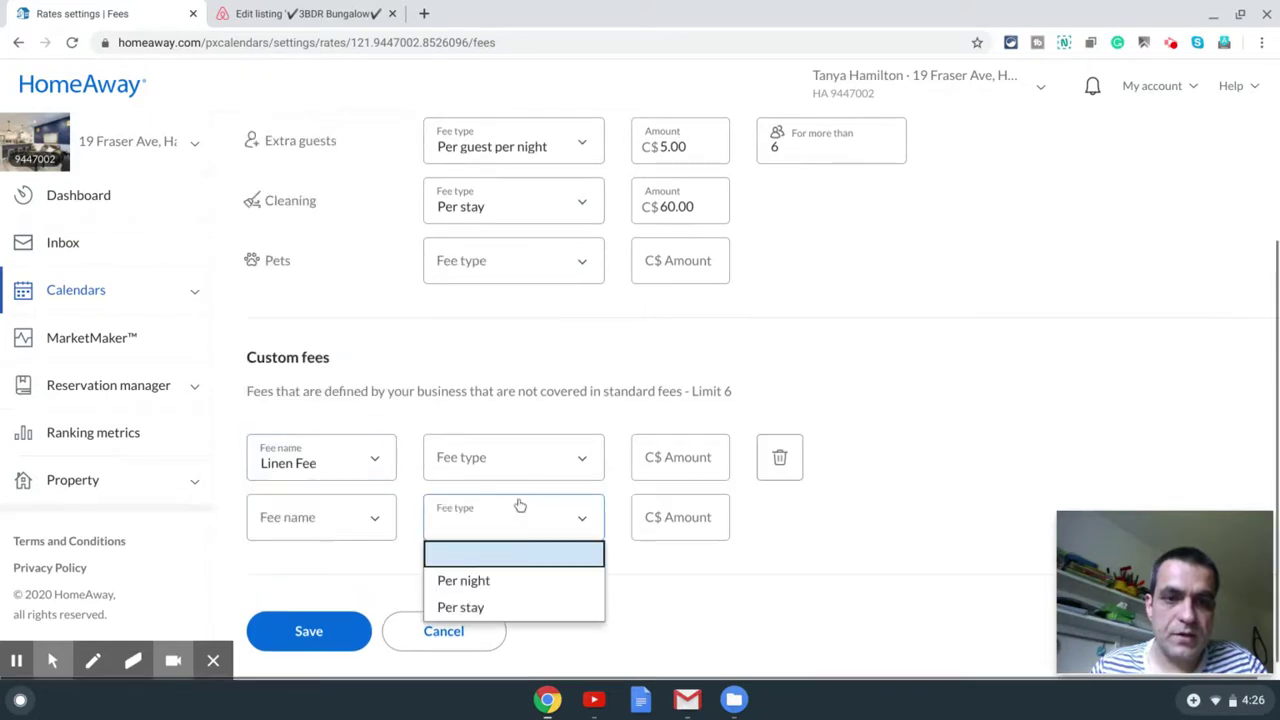
{"action": "left_click", "coordinate": [520, 474]}
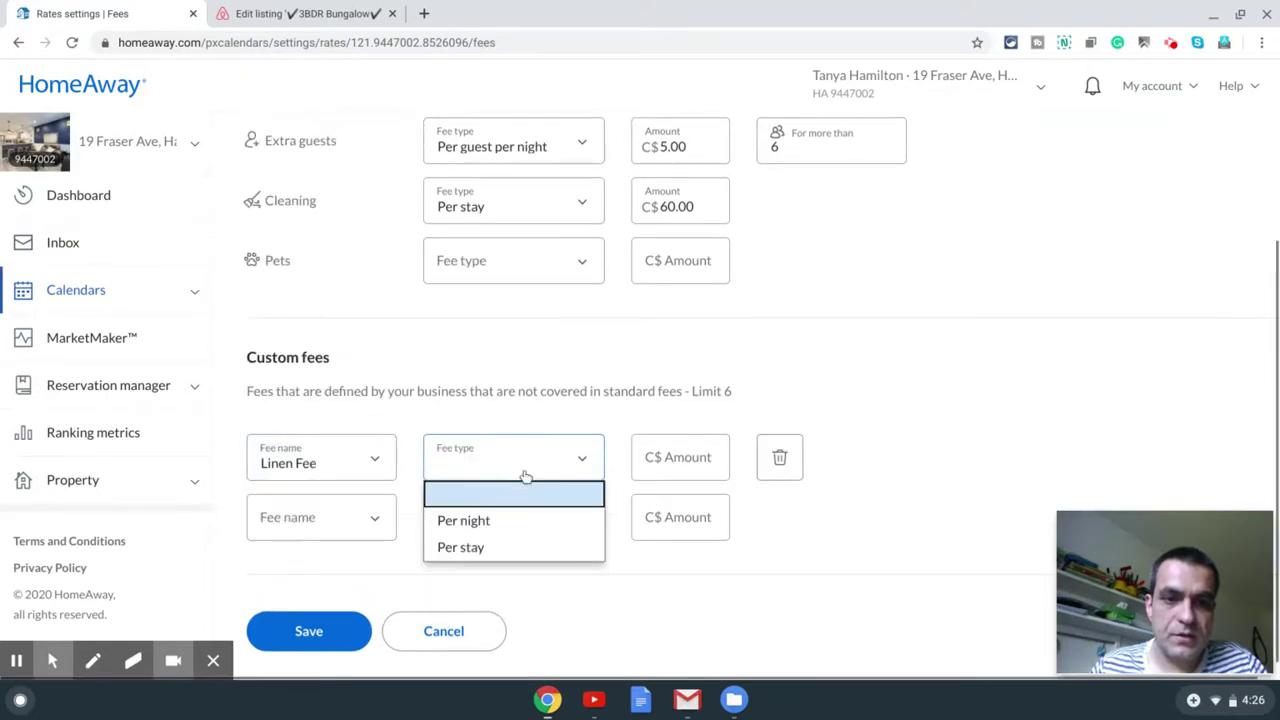
{"action": "left_click", "coordinate": [527, 540]}
{"action": "left_click", "coordinate": [673, 457]}
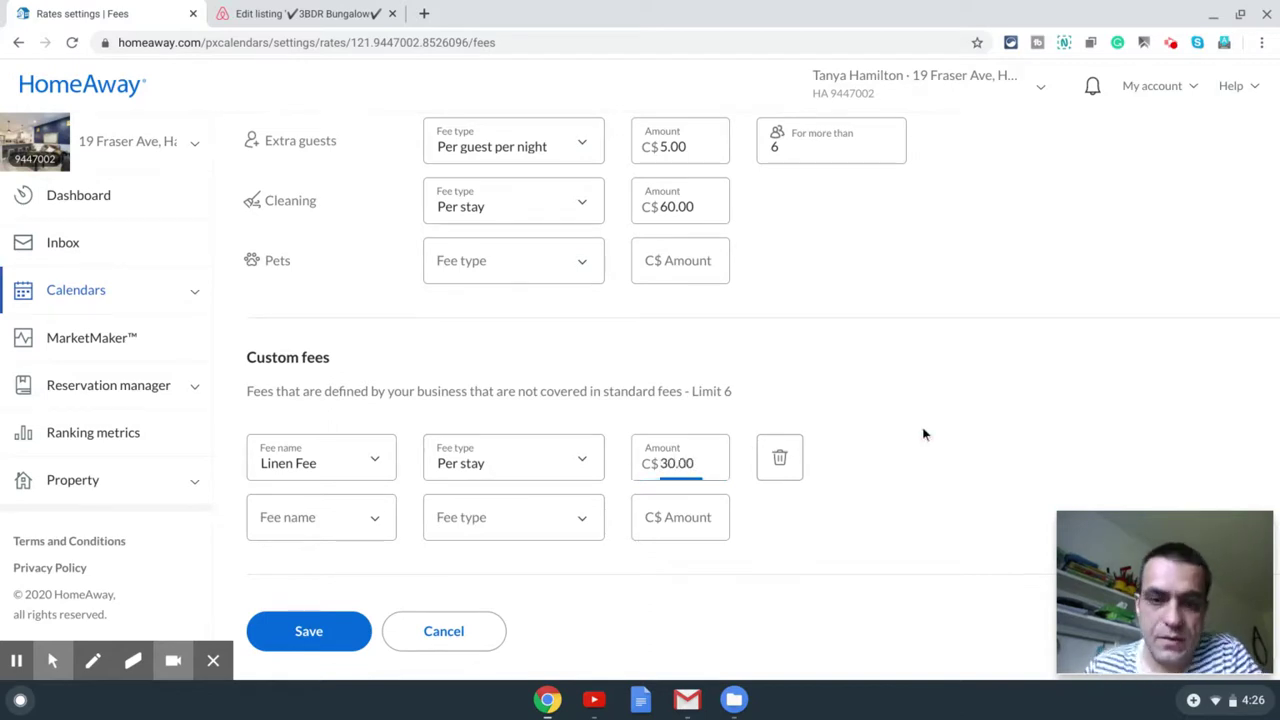
{"action": "left_click", "coordinate": [315, 632]}
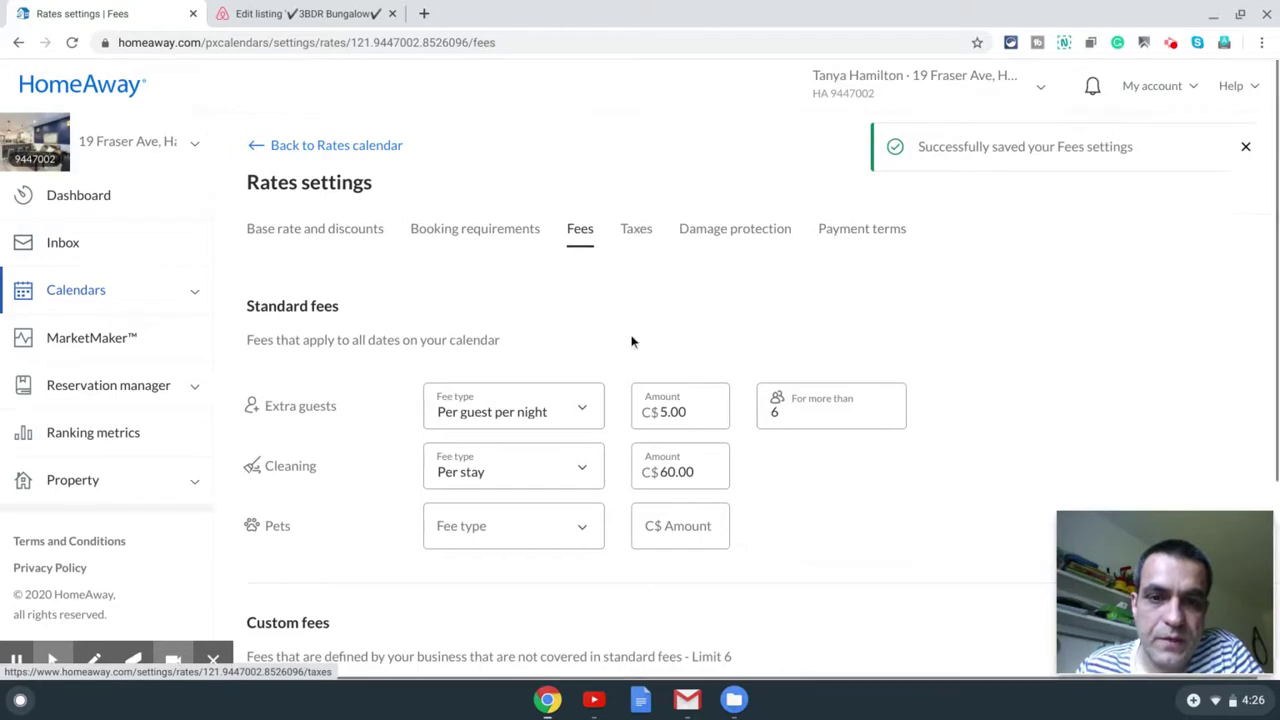
Step: Require a C$250.00 refundable damage deposit under damage protection and save it
{"action": "scroll", "coordinate": [680, 340], "scroll_direction": "down", "scroll_amount": 3}
{"action": "scroll", "coordinate": [700, 330], "scroll_direction": "up", "scroll_amount": 3}
{"action": "left_click", "coordinate": [636, 238]}
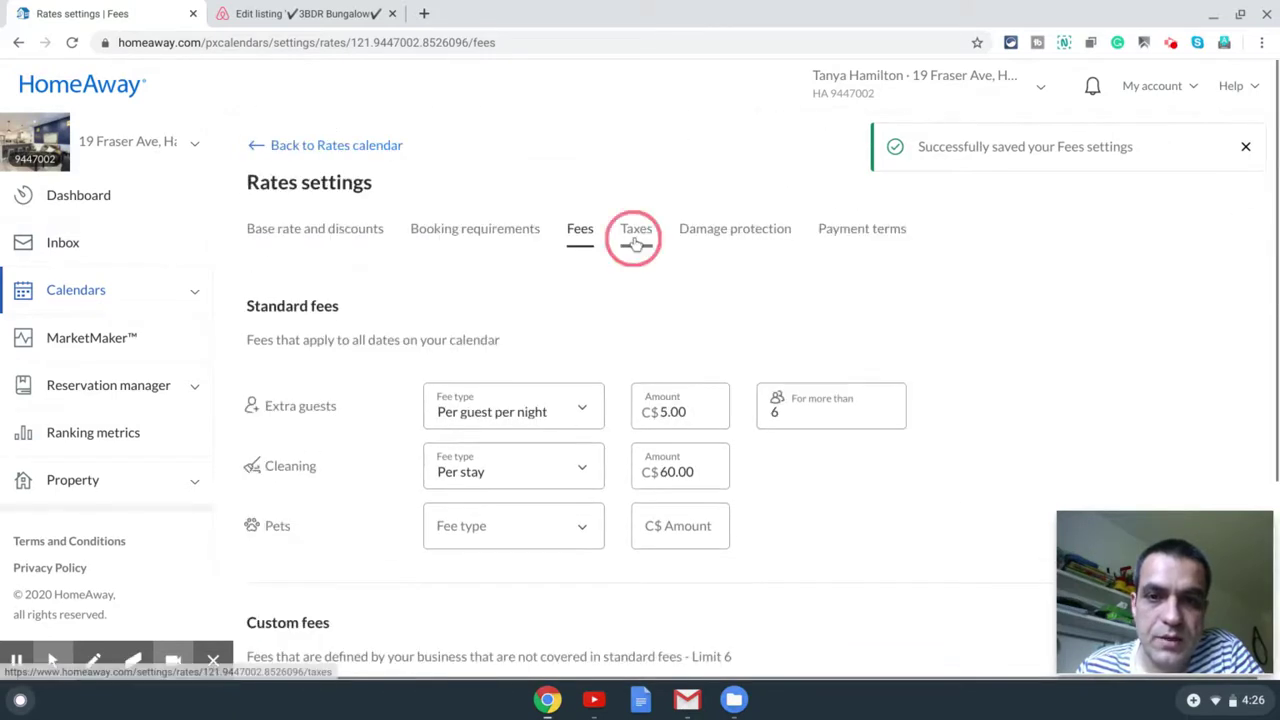
{"action": "left_click", "coordinate": [720, 203]}
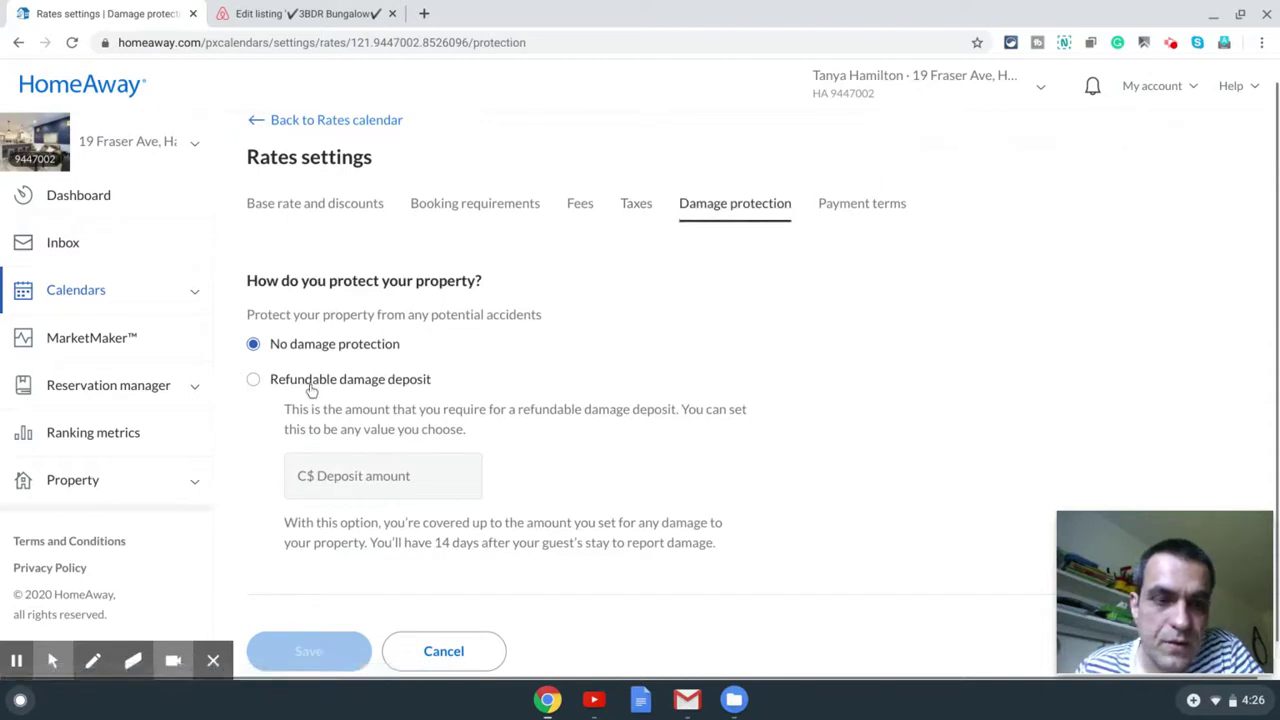
{"action": "left_click", "coordinate": [312, 385]}
{"action": "left_click", "coordinate": [401, 473]}
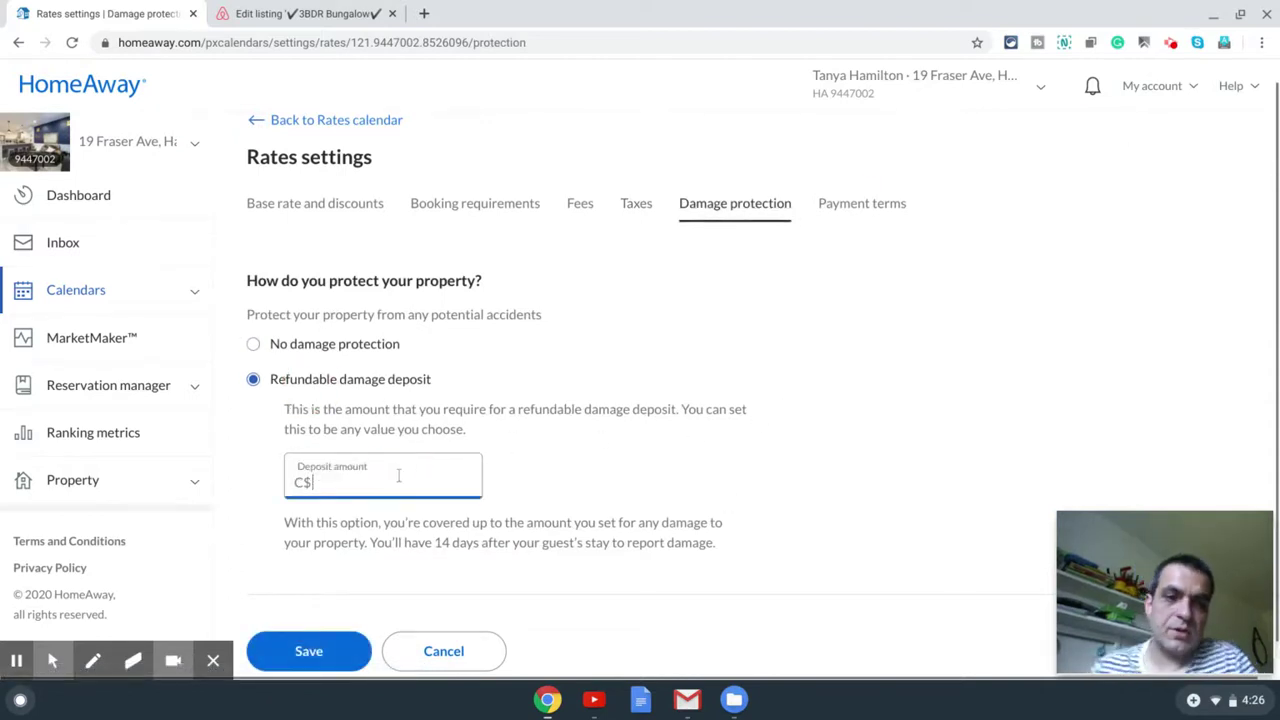
{"action": "type", "text": "250"}
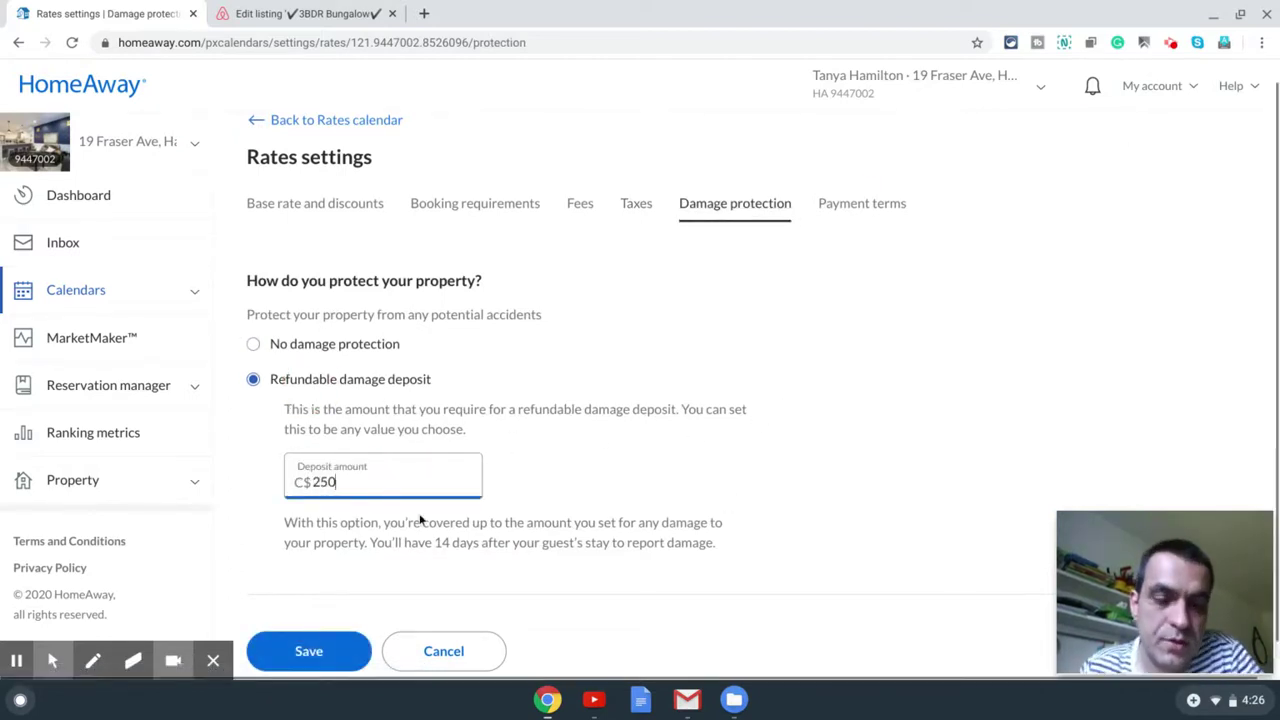
{"action": "scroll", "coordinate": [420, 520], "scroll_direction": "down", "scroll_amount": 1}
{"action": "left_click", "coordinate": [311, 619]}
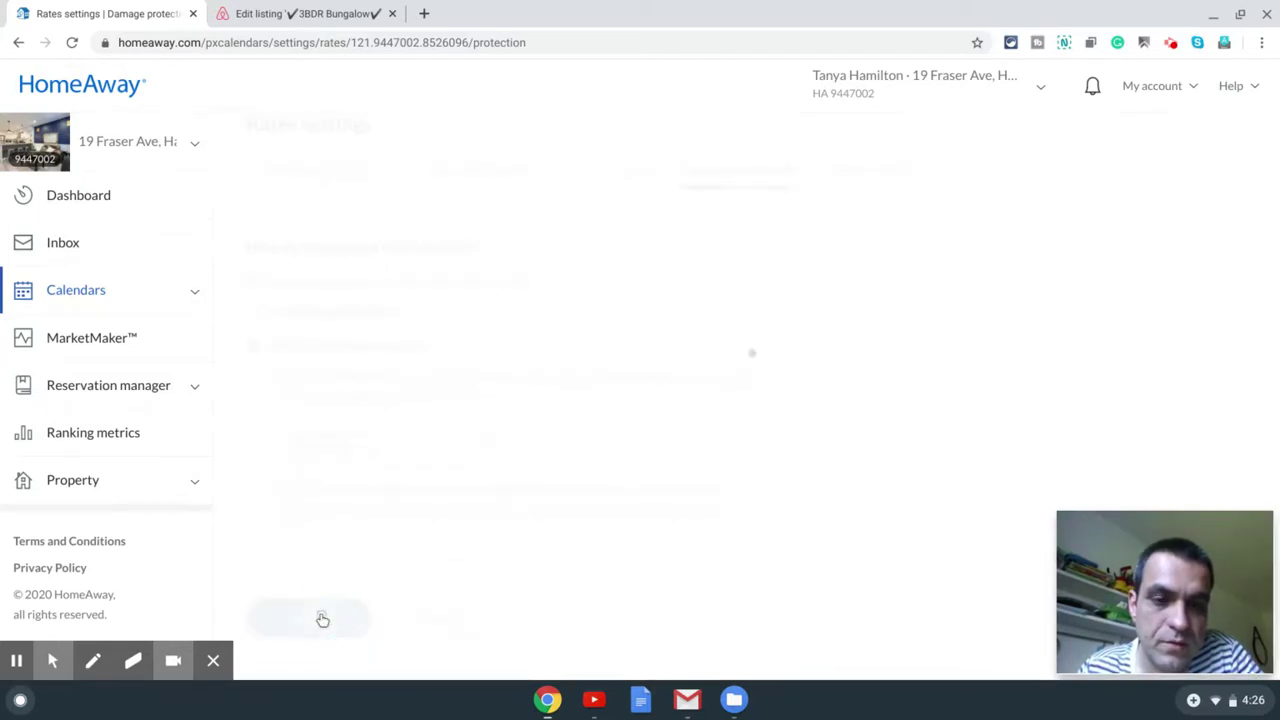
Step: Dismiss the saved notice and view Payment terms, currently one 100% payment
{"action": "scroll", "coordinate": [614, 457], "scroll_direction": "down", "scroll_amount": 1}
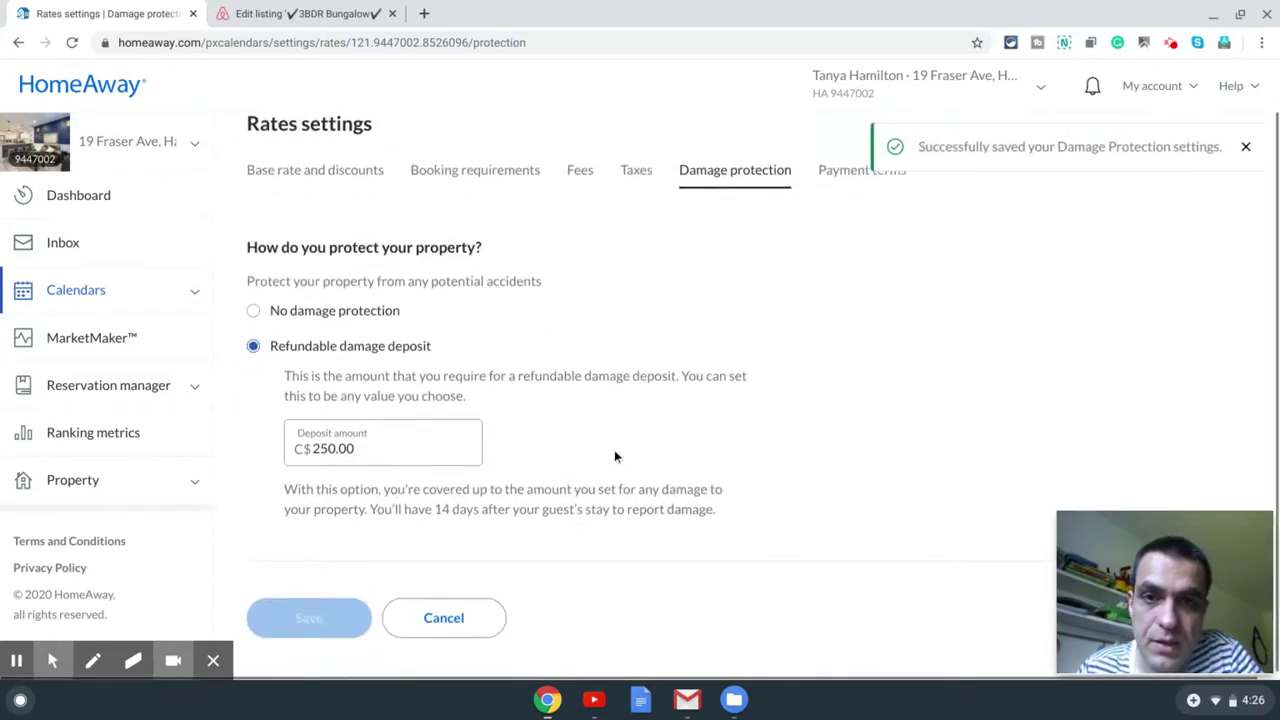
{"action": "left_click", "coordinate": [1246, 147]}
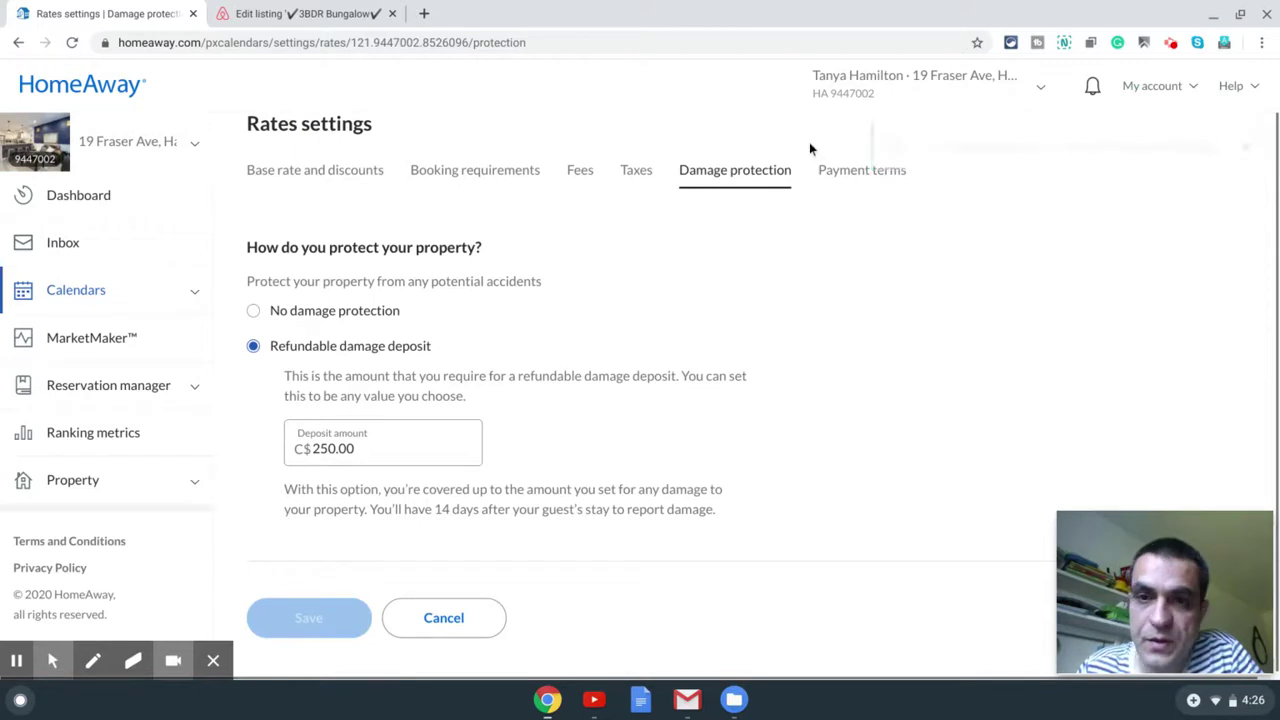
{"action": "left_click", "coordinate": [852, 177]}
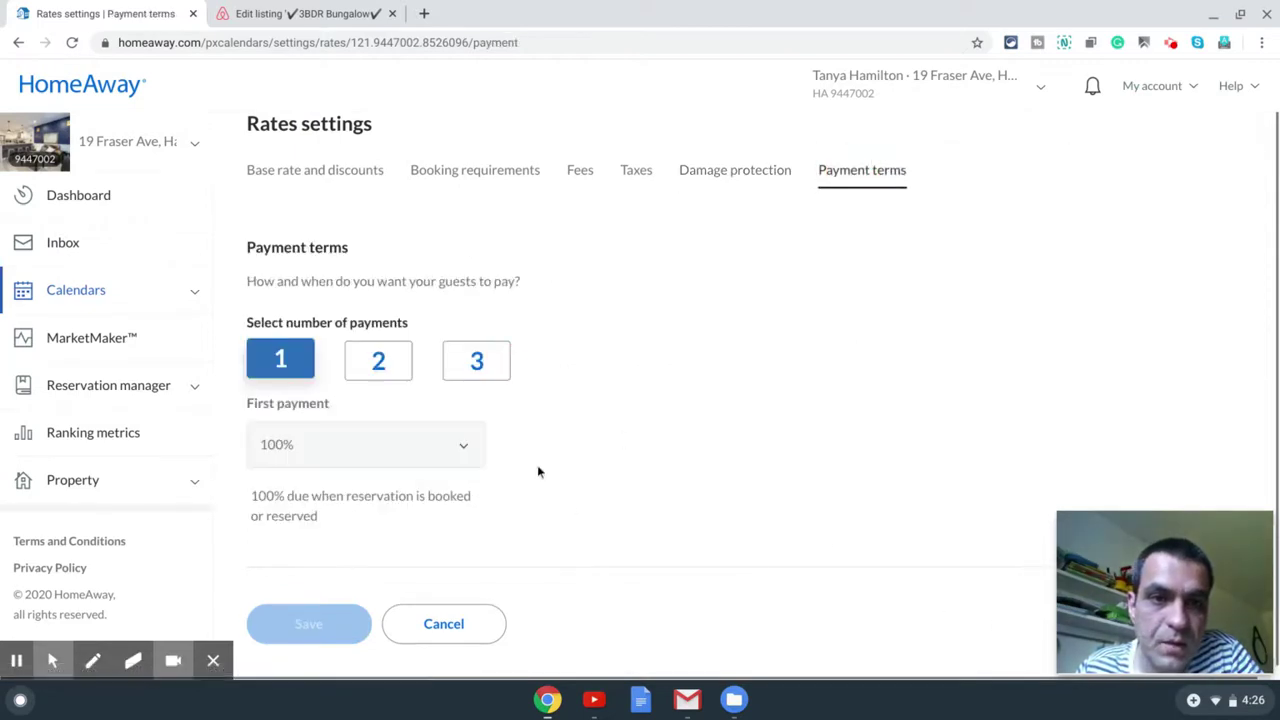
Step: Switch to two payments: 25% at booking, the rest due 14 days before check-in
{"action": "left_click", "coordinate": [373, 365]}
{"action": "scroll", "coordinate": [599, 571], "scroll_direction": "down", "scroll_amount": 3}
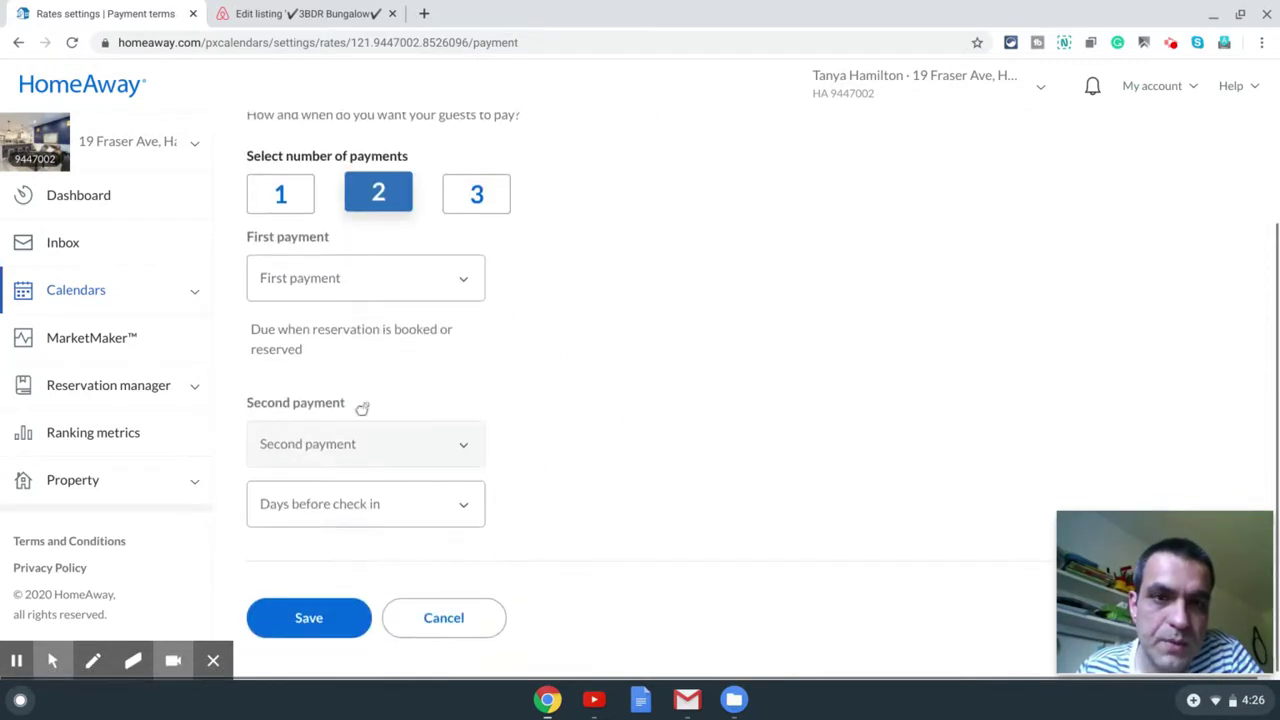
{"action": "left_click", "coordinate": [409, 285]}
{"action": "left_click", "coordinate": [366, 341]}
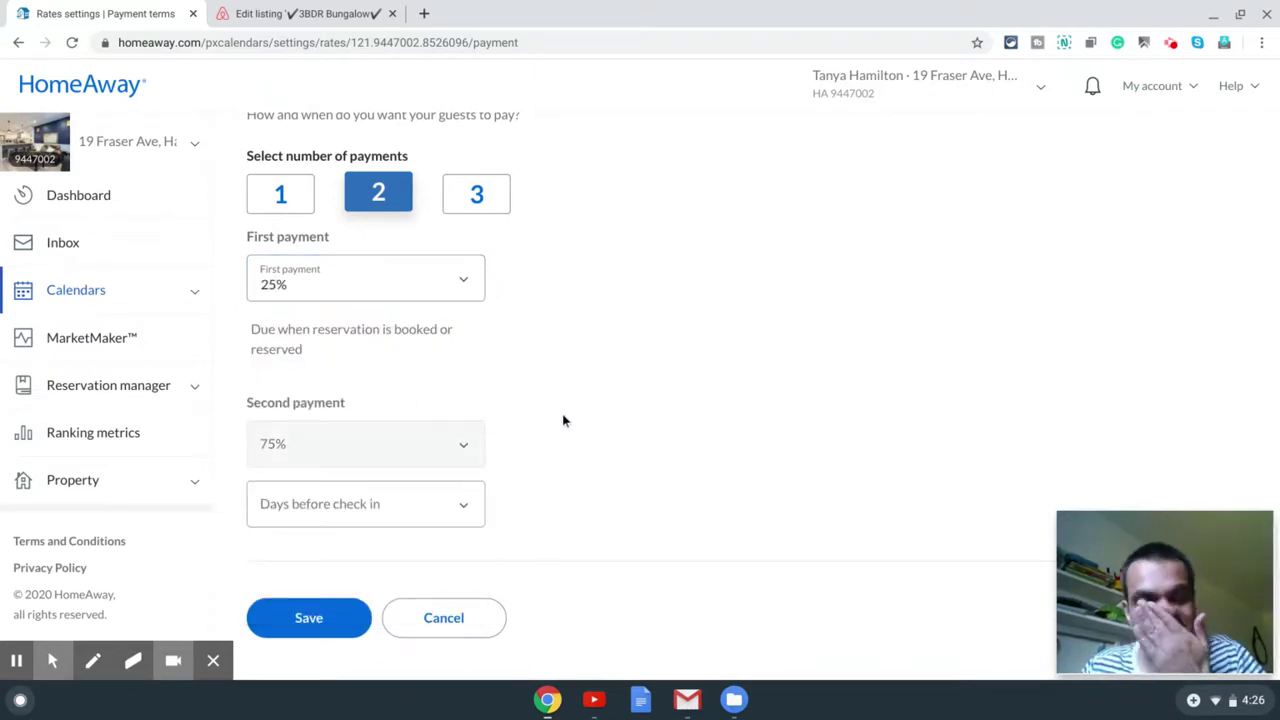
{"action": "left_click", "coordinate": [449, 508]}
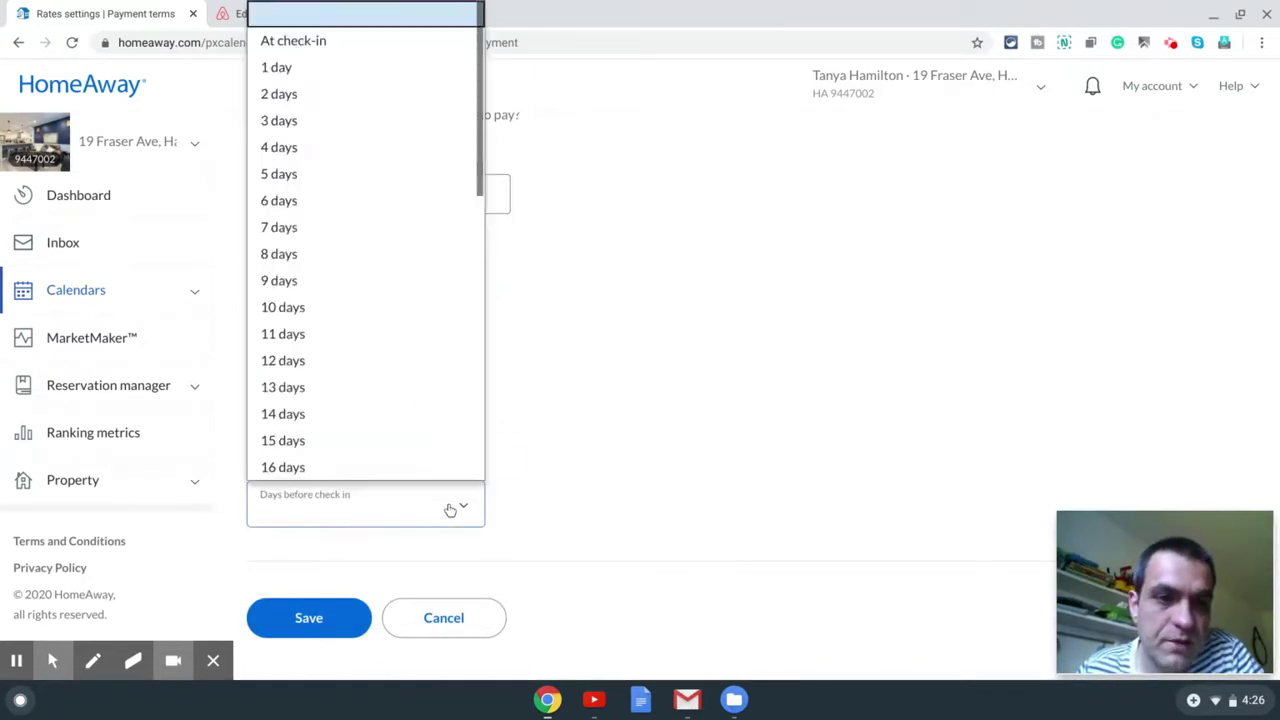
{"action": "left_click", "coordinate": [380, 386]}
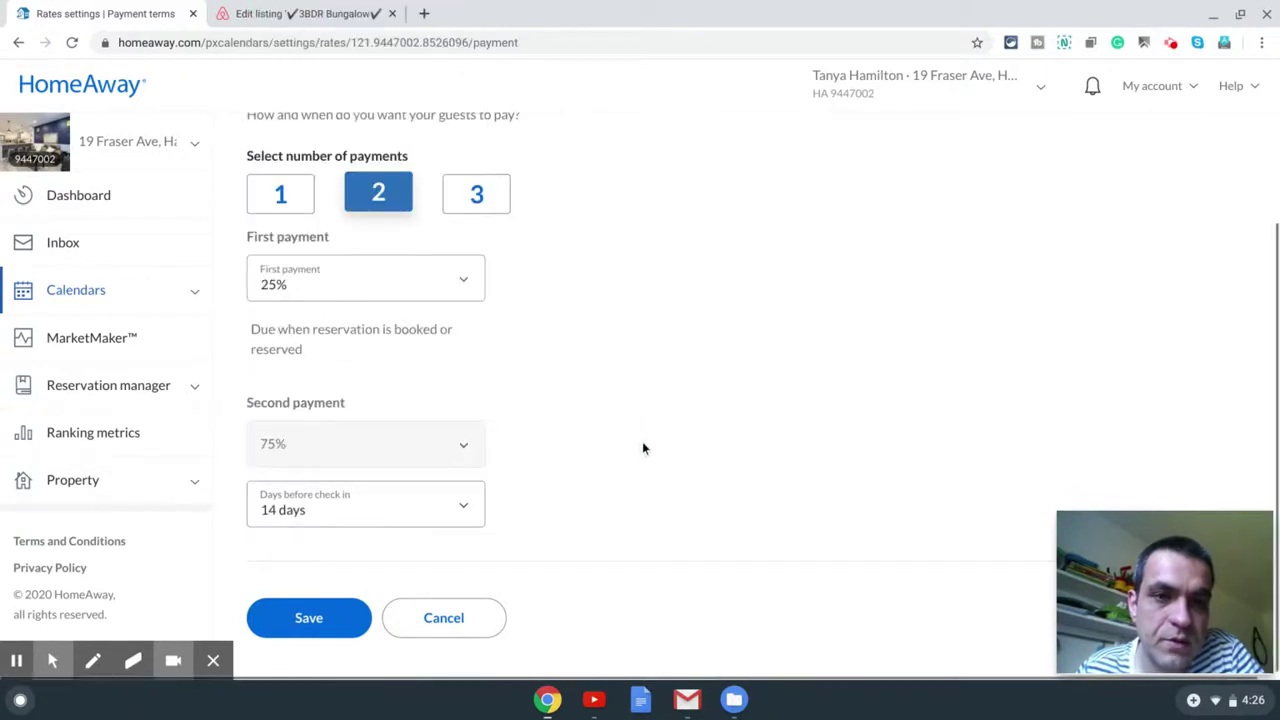
Step: Save the payment terms, dismiss the notice, and expand the Property sidebar group
{"action": "scroll", "coordinate": [643, 448], "scroll_direction": "up", "scroll_amount": 1}
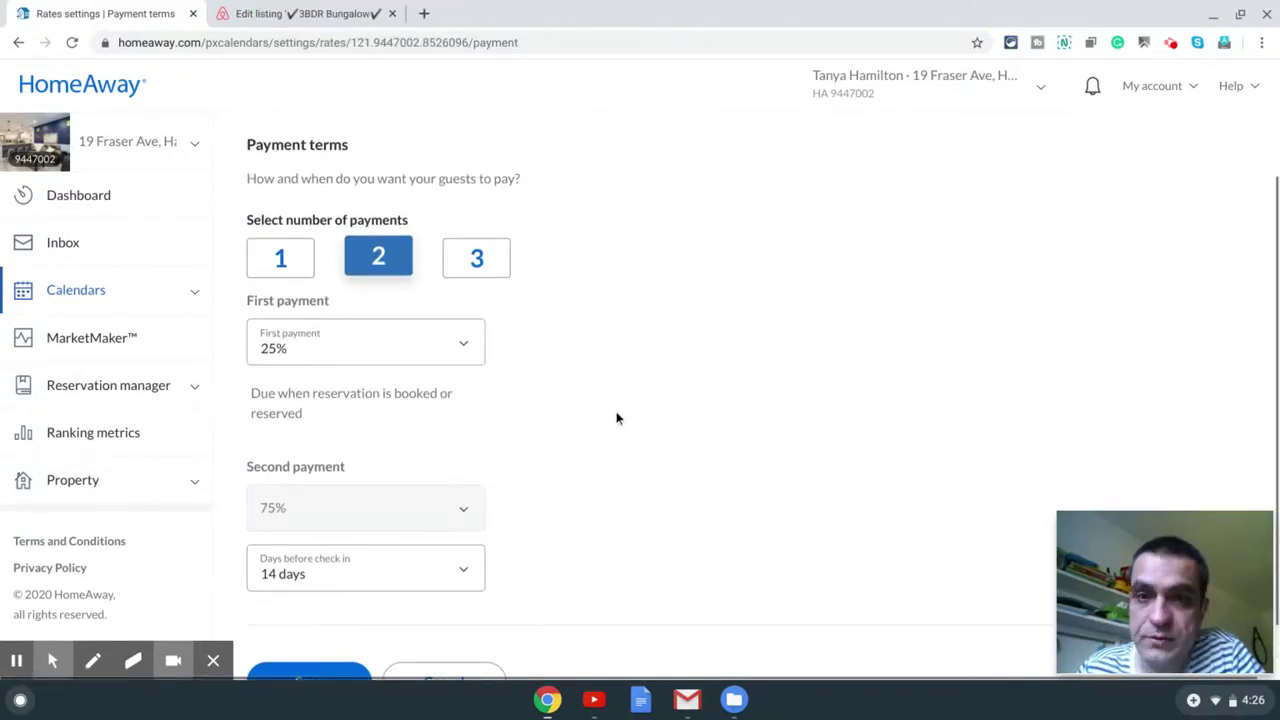
{"action": "scroll", "coordinate": [597, 440], "scroll_direction": "down", "scroll_amount": 1}
{"action": "left_click", "coordinate": [325, 617]}
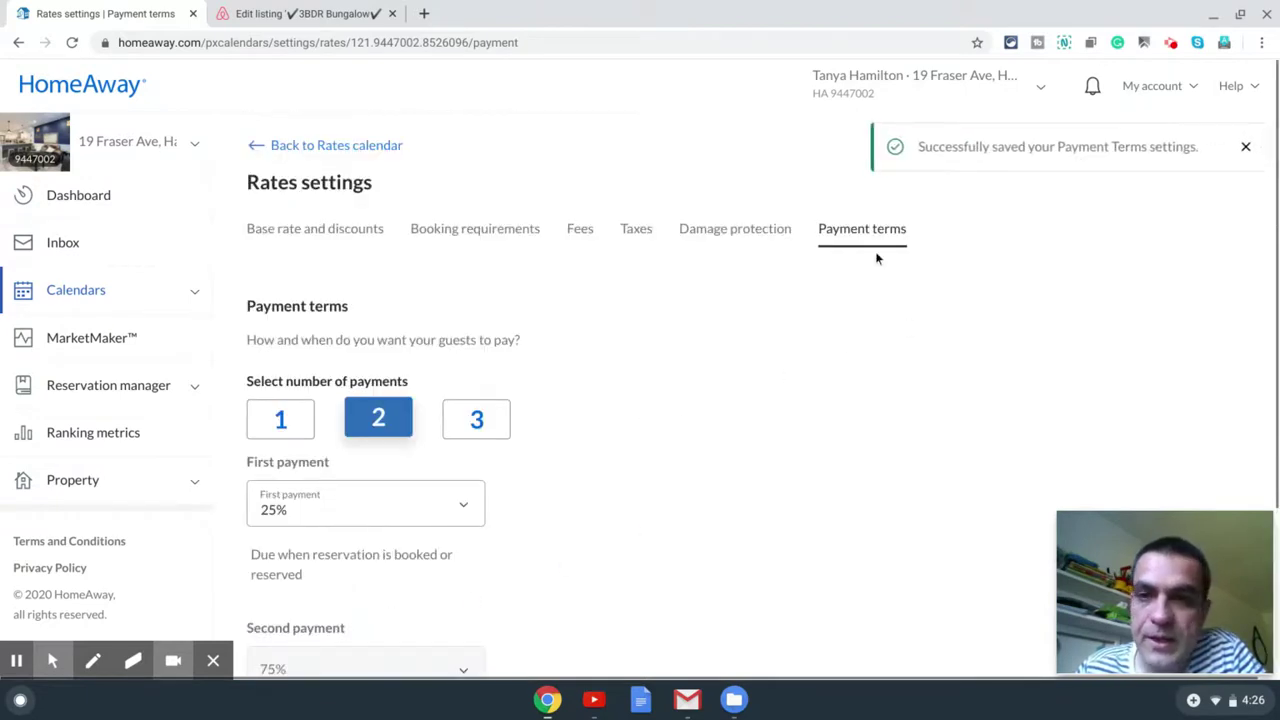
{"action": "left_click", "coordinate": [1242, 148]}
{"action": "scroll", "coordinate": [575, 322], "scroll_direction": "down", "scroll_amount": 2}
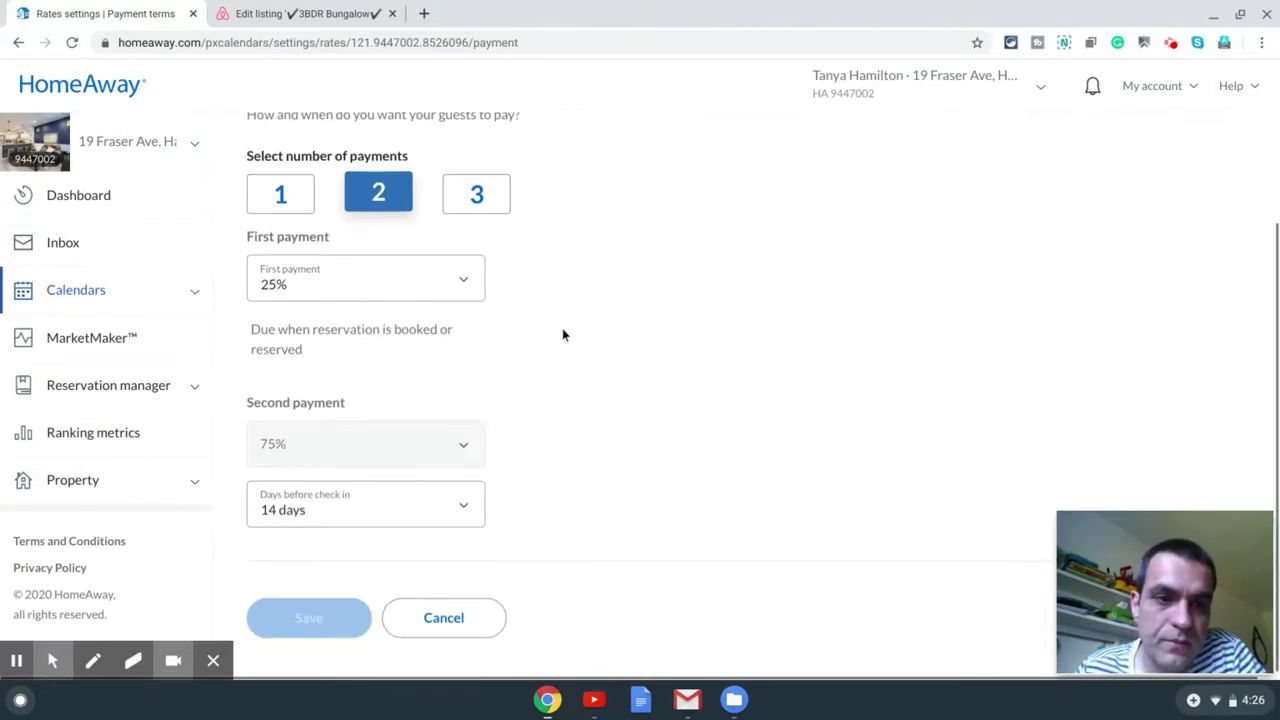
{"action": "left_click", "coordinate": [197, 485]}
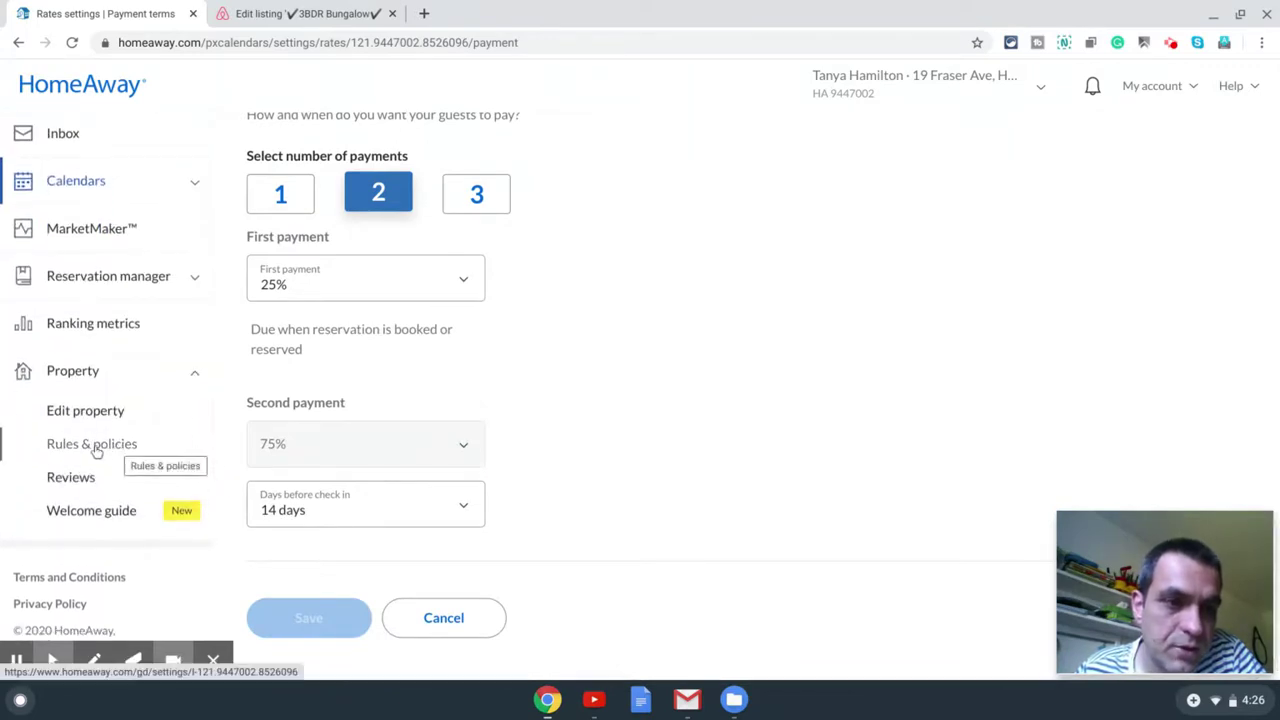
Step: Go to Rules & policies and open House Rules, Cancellation Policy and Rental Agreement
{"action": "left_click", "coordinate": [92, 450]}
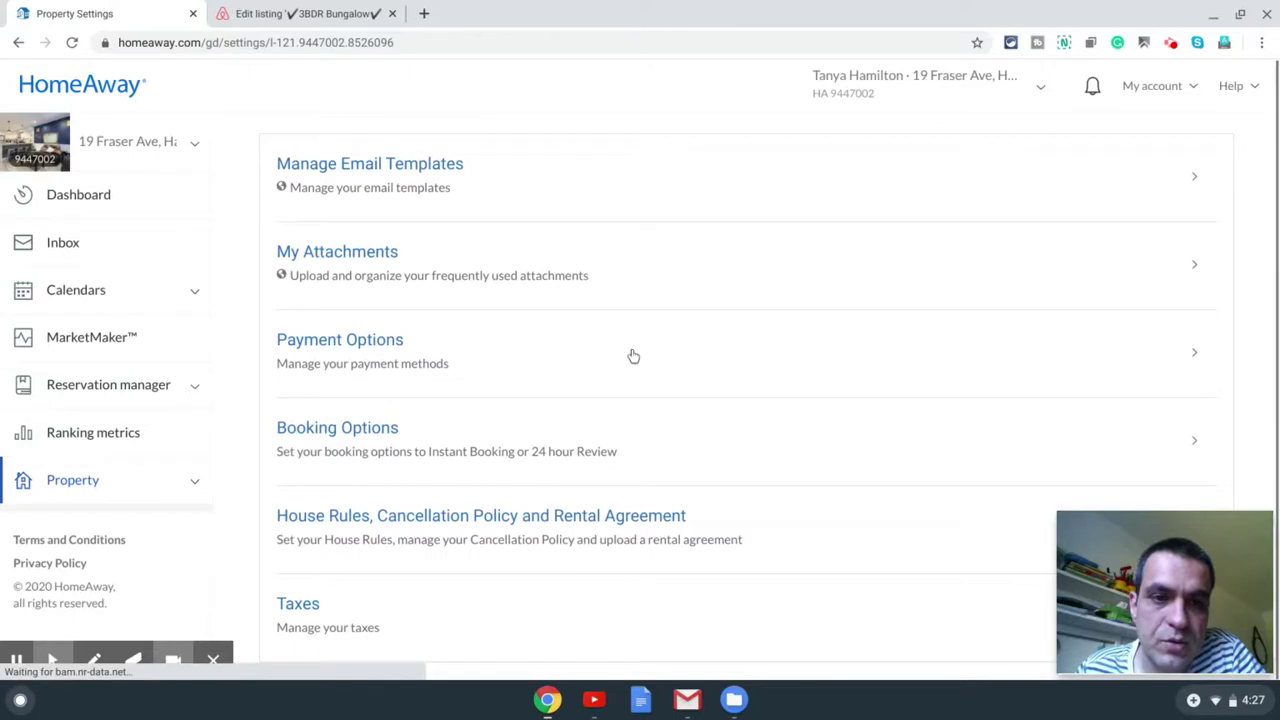
{"action": "left_click", "coordinate": [557, 520]}
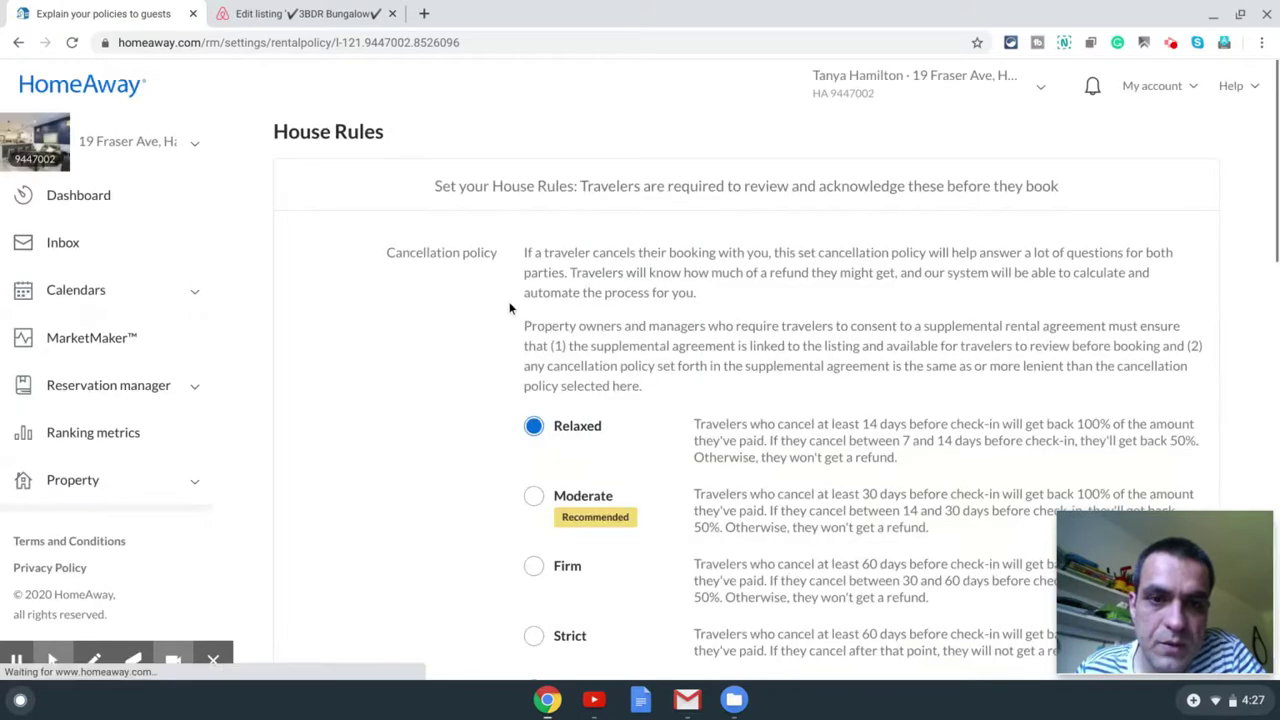
Step: Choose the Moderate cancellation policy
{"action": "scroll", "coordinate": [590, 345], "scroll_direction": "down", "scroll_amount": 2}
{"action": "left_click", "coordinate": [532, 308]}
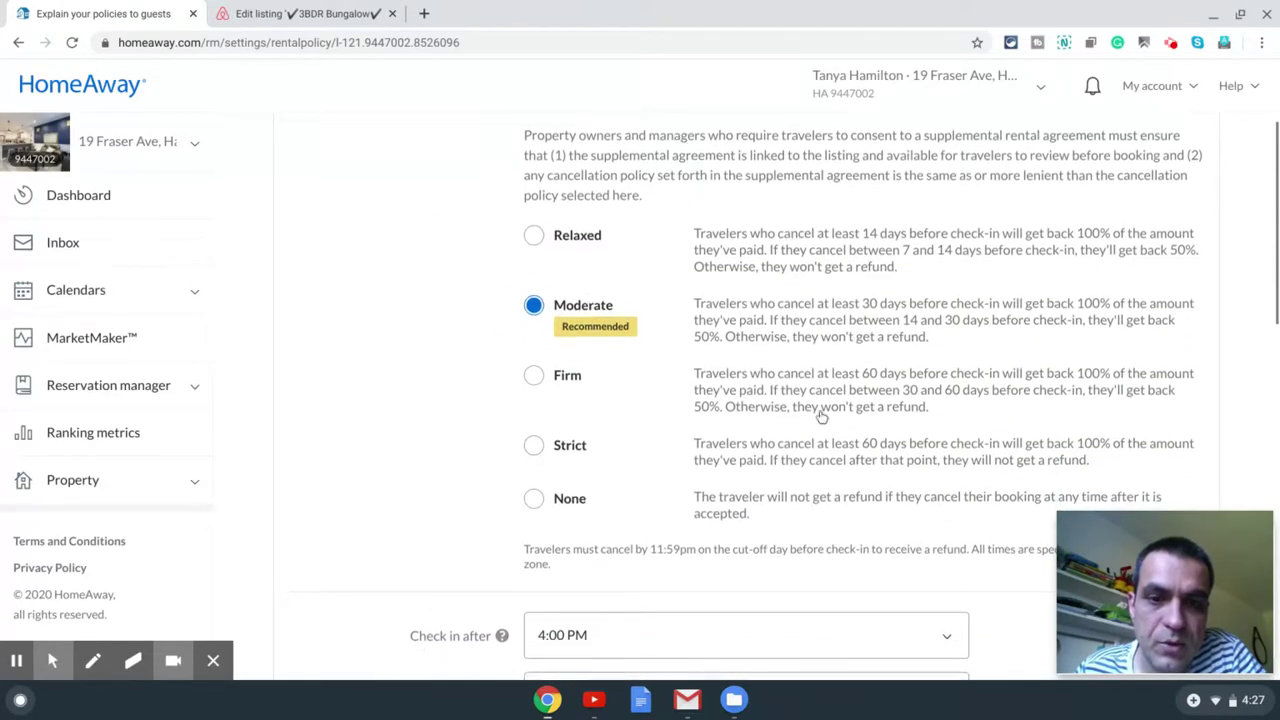
{"action": "scroll", "coordinate": [557, 277], "scroll_direction": "down", "scroll_amount": 3}
{"action": "scroll", "coordinate": [557, 277], "scroll_direction": "up", "scroll_amount": 4}
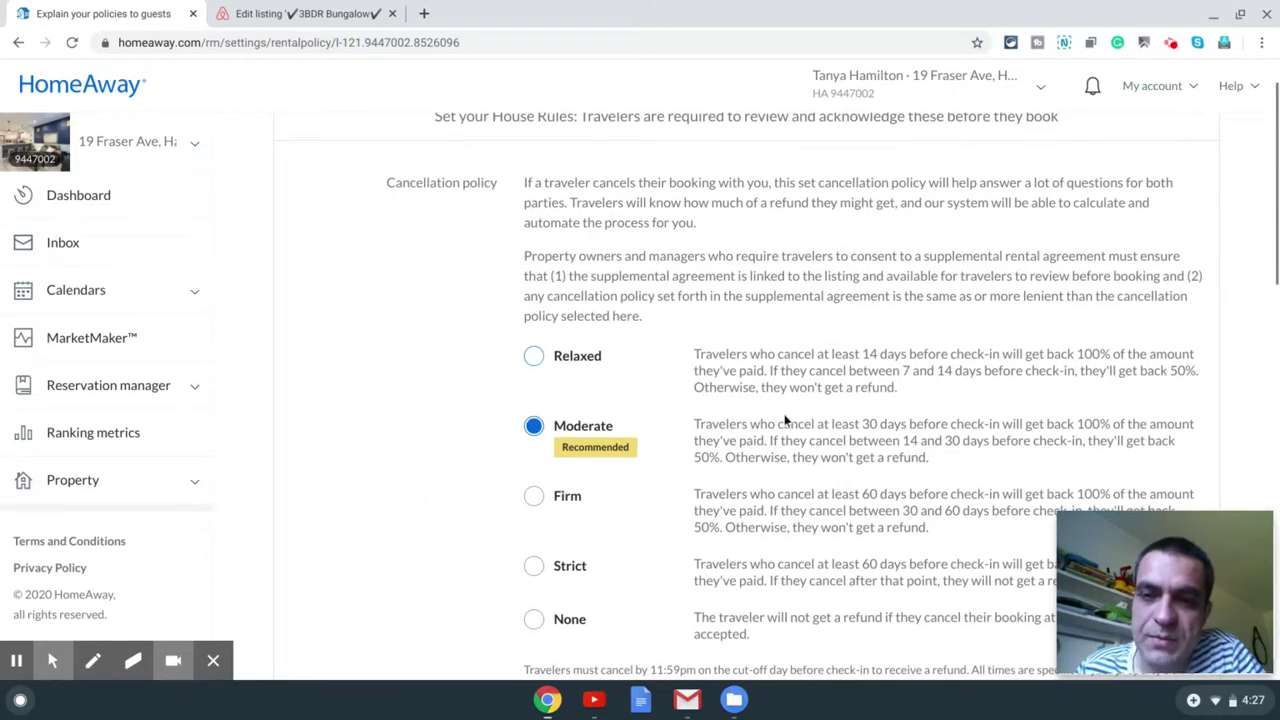
{"action": "scroll", "coordinate": [846, 377], "scroll_direction": "down", "scroll_amount": 2}
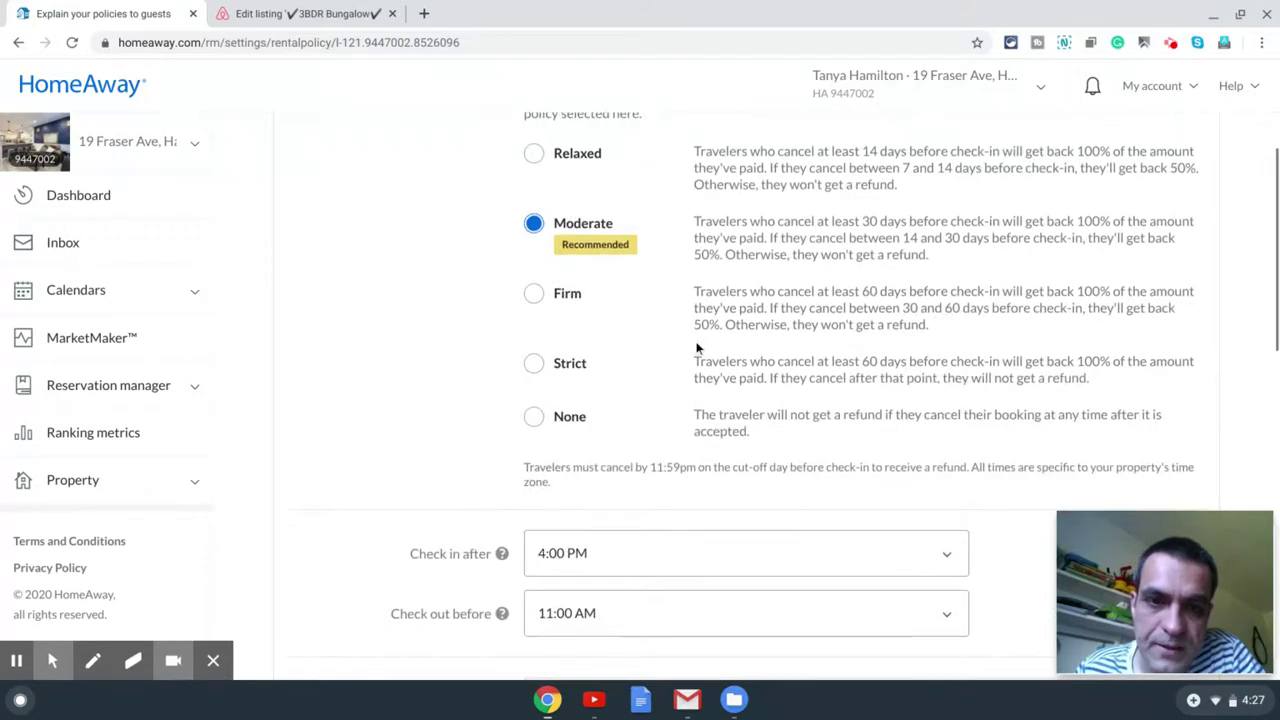
{"action": "scroll", "coordinate": [697, 346], "scroll_direction": "down", "scroll_amount": 1}
{"action": "scroll", "coordinate": [700, 350], "scroll_direction": "up", "scroll_amount": 1}
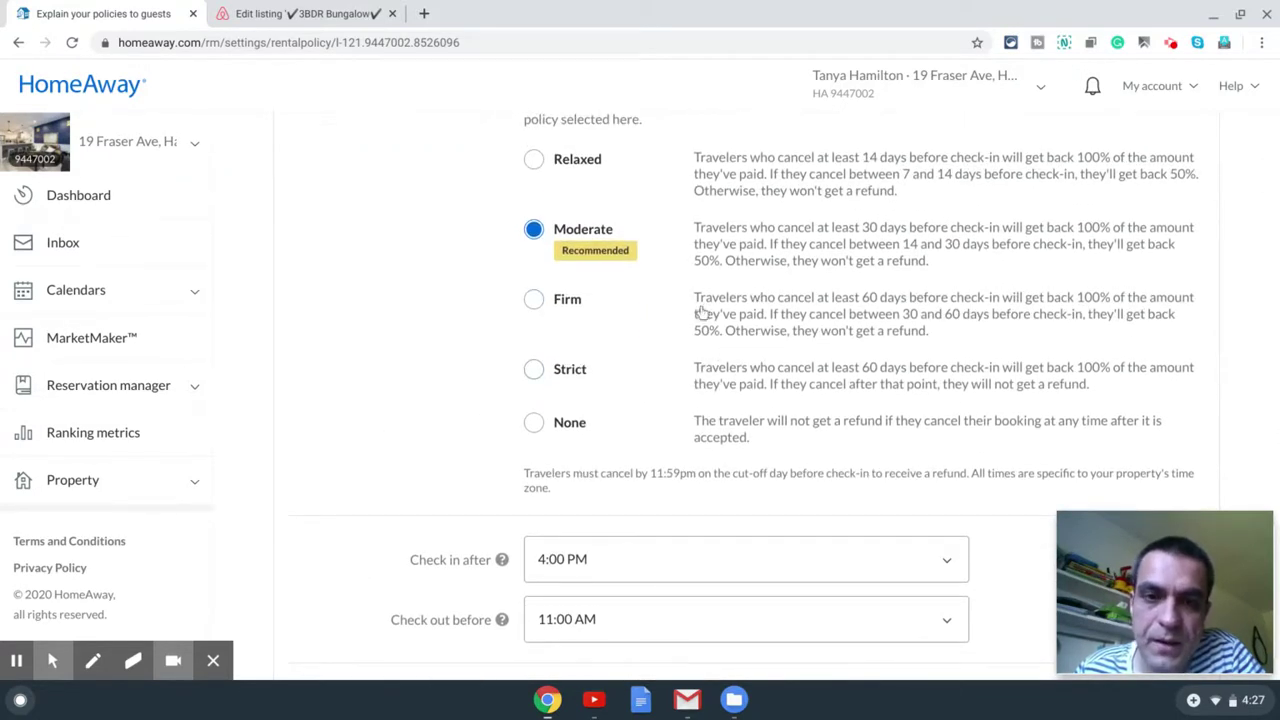
{"action": "scroll", "coordinate": [716, 292], "scroll_direction": "down", "scroll_amount": 1}
{"action": "scroll", "coordinate": [703, 309], "scroll_direction": "down", "scroll_amount": 2}
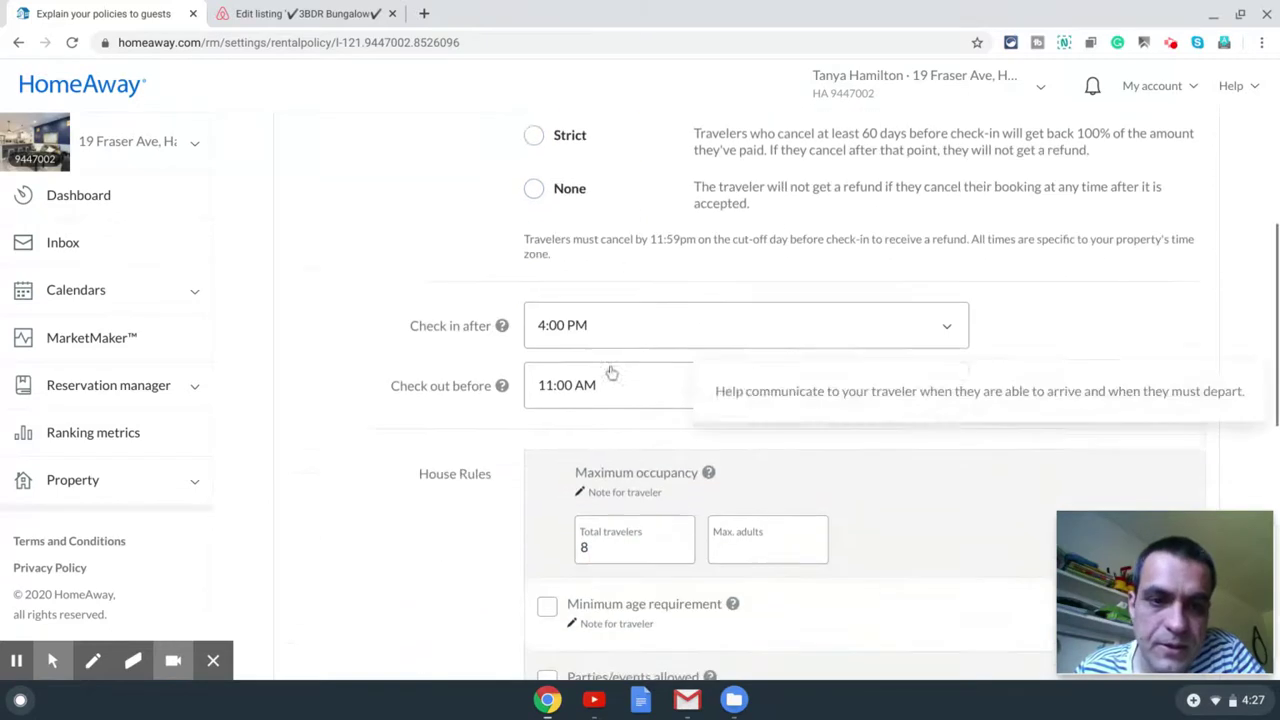
Step: Set the check-in after time to 3:00 PM
{"action": "left_click", "coordinate": [612, 321]}
{"action": "left_click", "coordinate": [622, 616]}
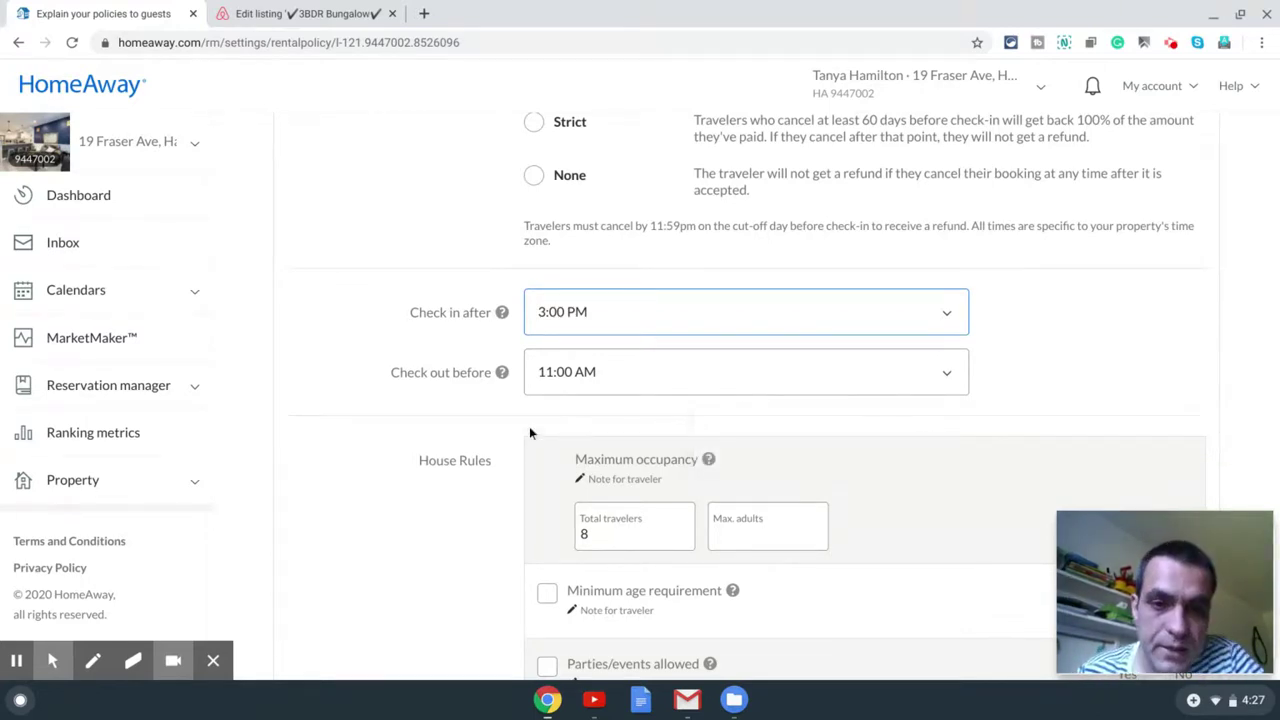
{"action": "left_click", "coordinate": [420, 480]}
{"action": "scroll", "coordinate": [472, 467], "scroll_direction": "down", "scroll_amount": 2}
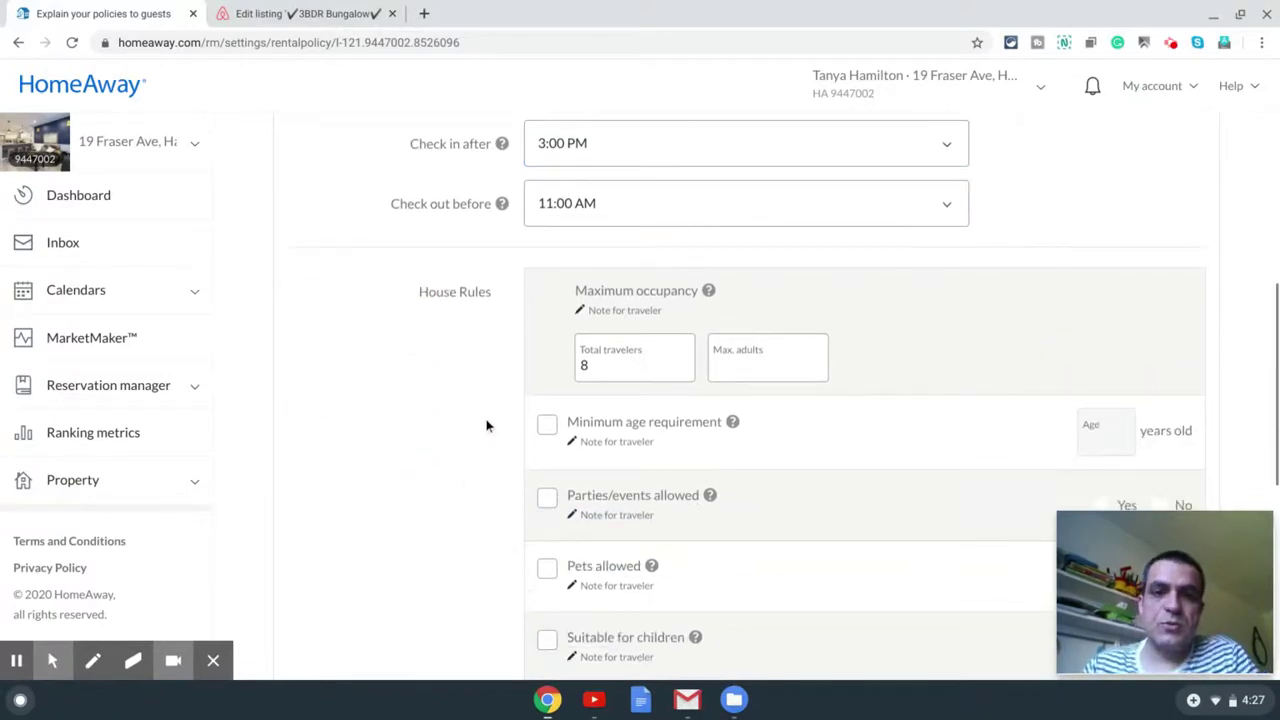
Step: Check the traveler limits and require a minimum guest age of 24
{"action": "left_click", "coordinate": [608, 364]}
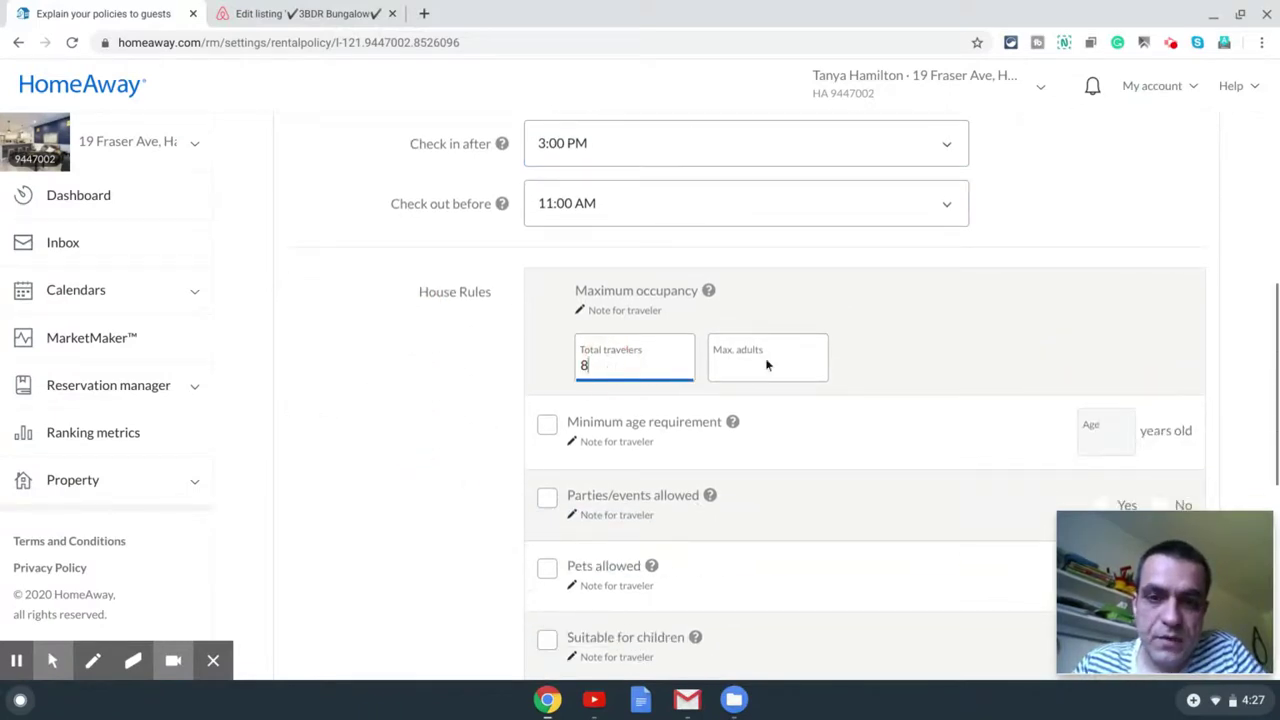
{"action": "left_click", "coordinate": [775, 367]}
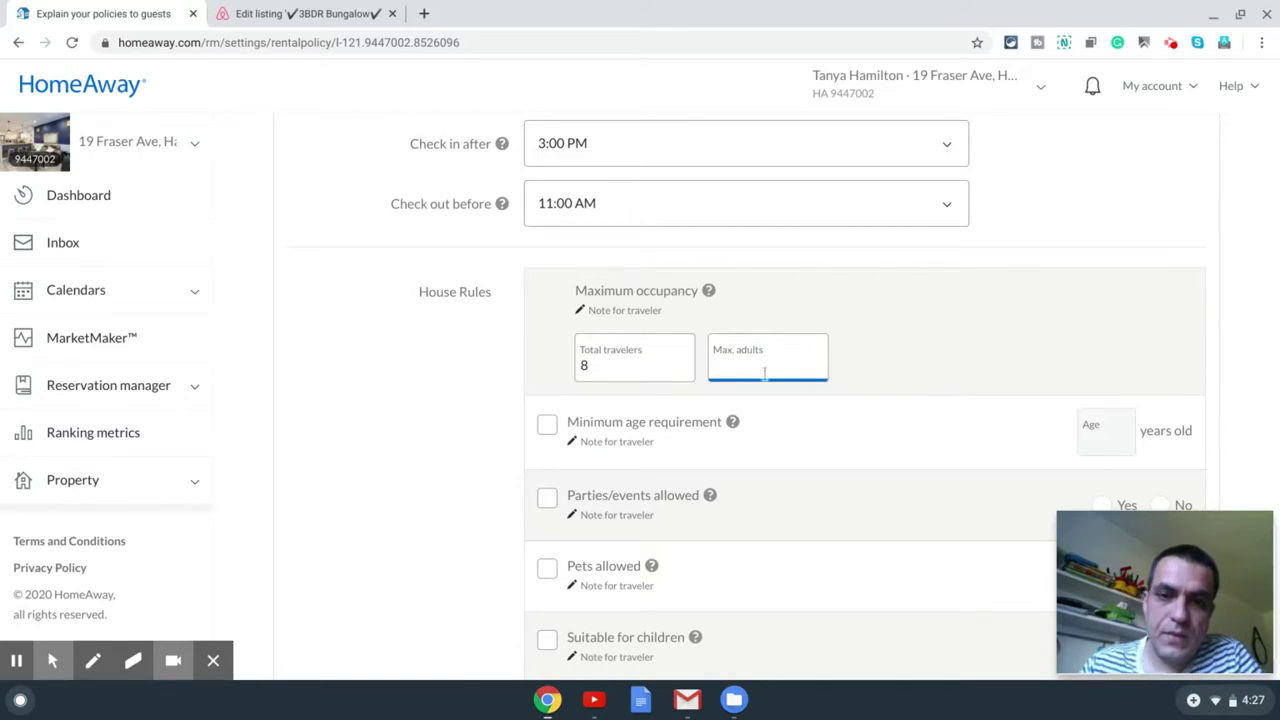
{"action": "scroll", "coordinate": [460, 415], "scroll_direction": "down", "scroll_amount": 1}
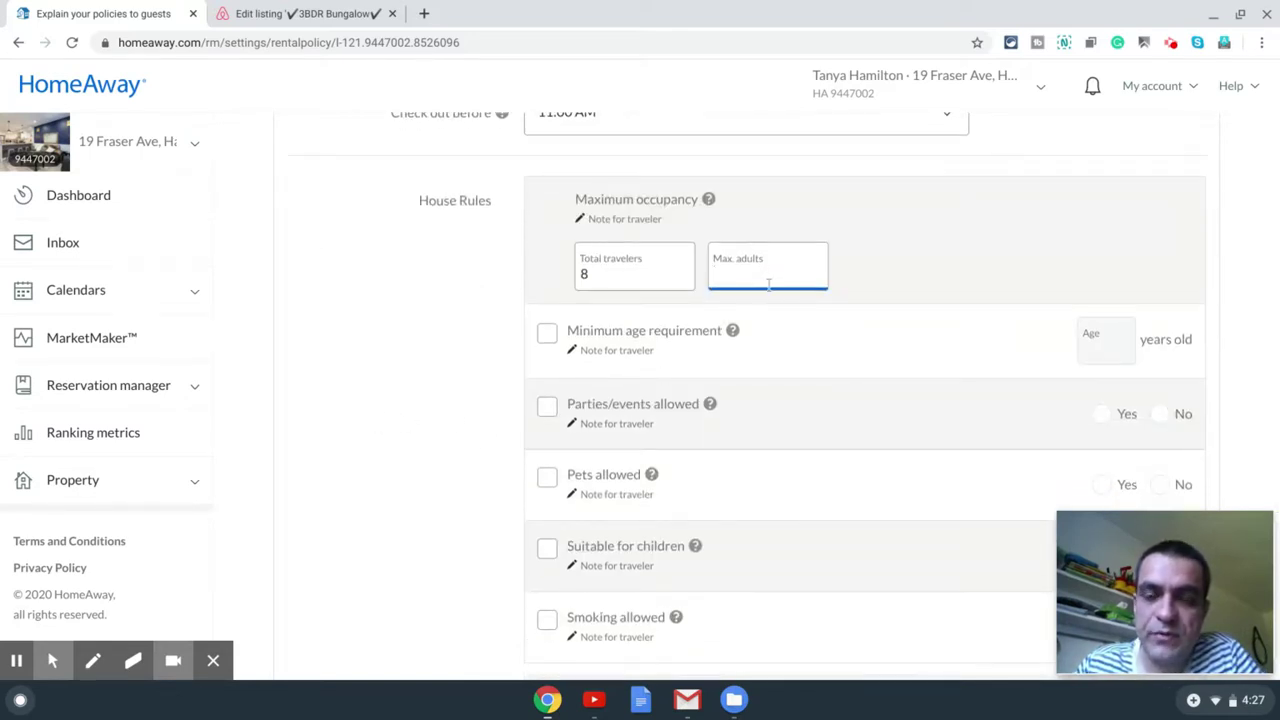
{"action": "left_click", "coordinate": [547, 333]}
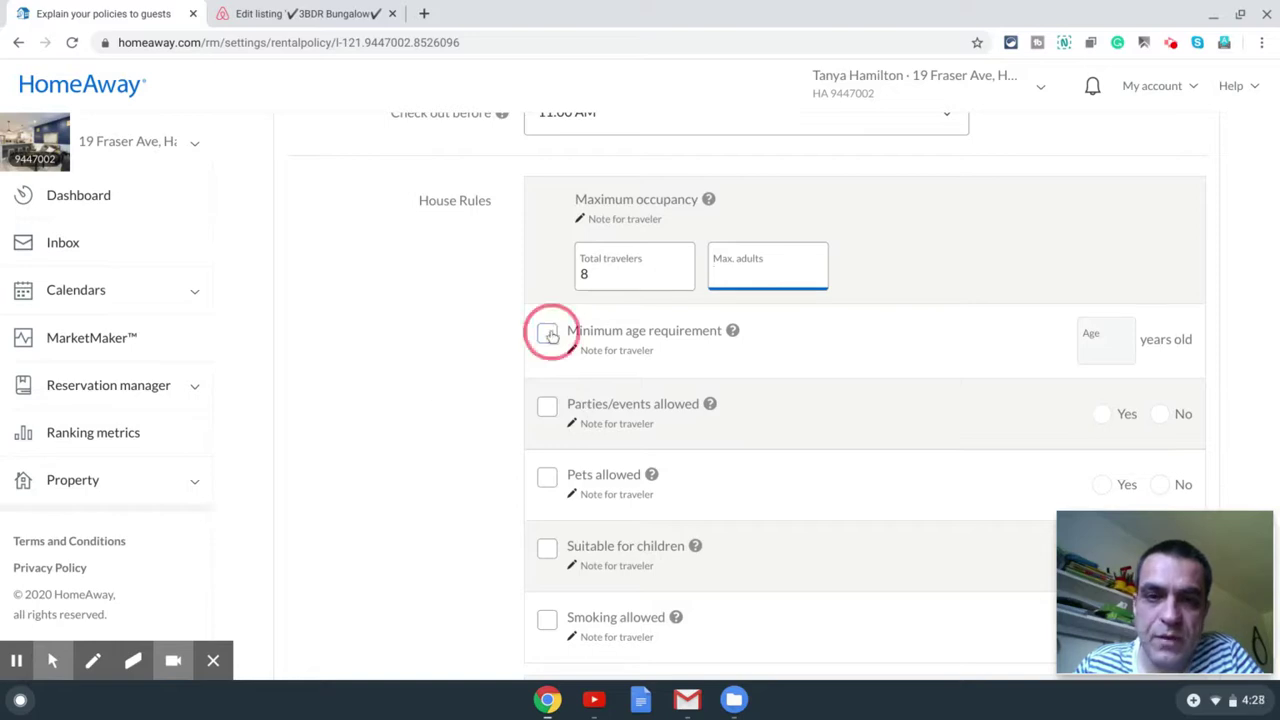
{"action": "left_click", "coordinate": [1092, 349]}
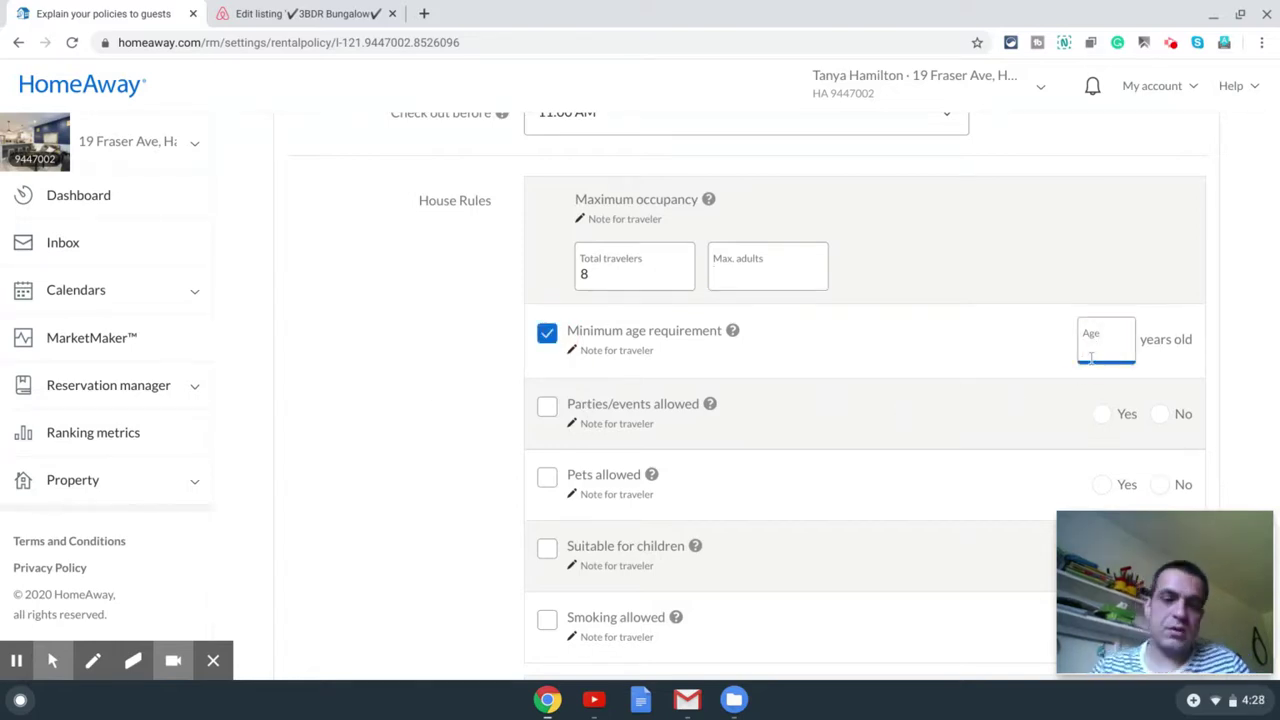
{"action": "type", "text": "24"}
Step: Add house rules forbidding parties and pets and marking the home suitable for children
{"action": "scroll", "coordinate": [990, 419], "scroll_direction": "down", "scroll_amount": 2}
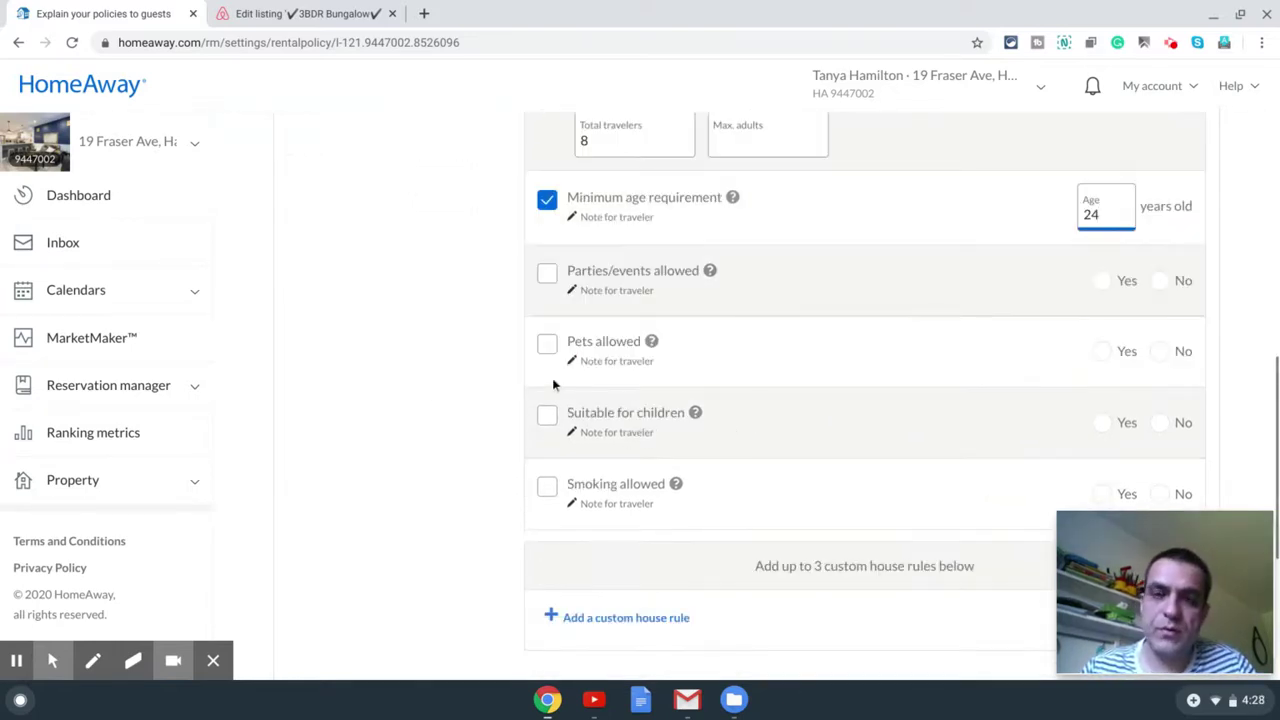
{"action": "left_click", "coordinate": [547, 276]}
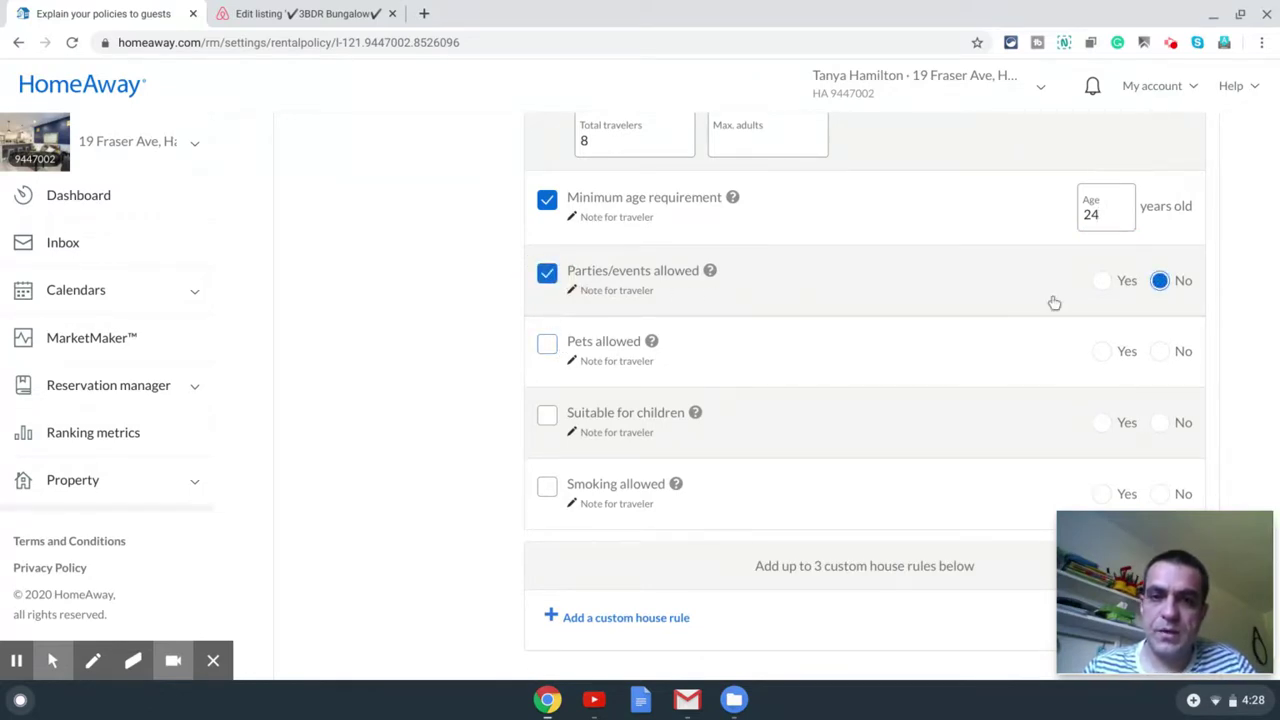
{"action": "left_click", "coordinate": [547, 346]}
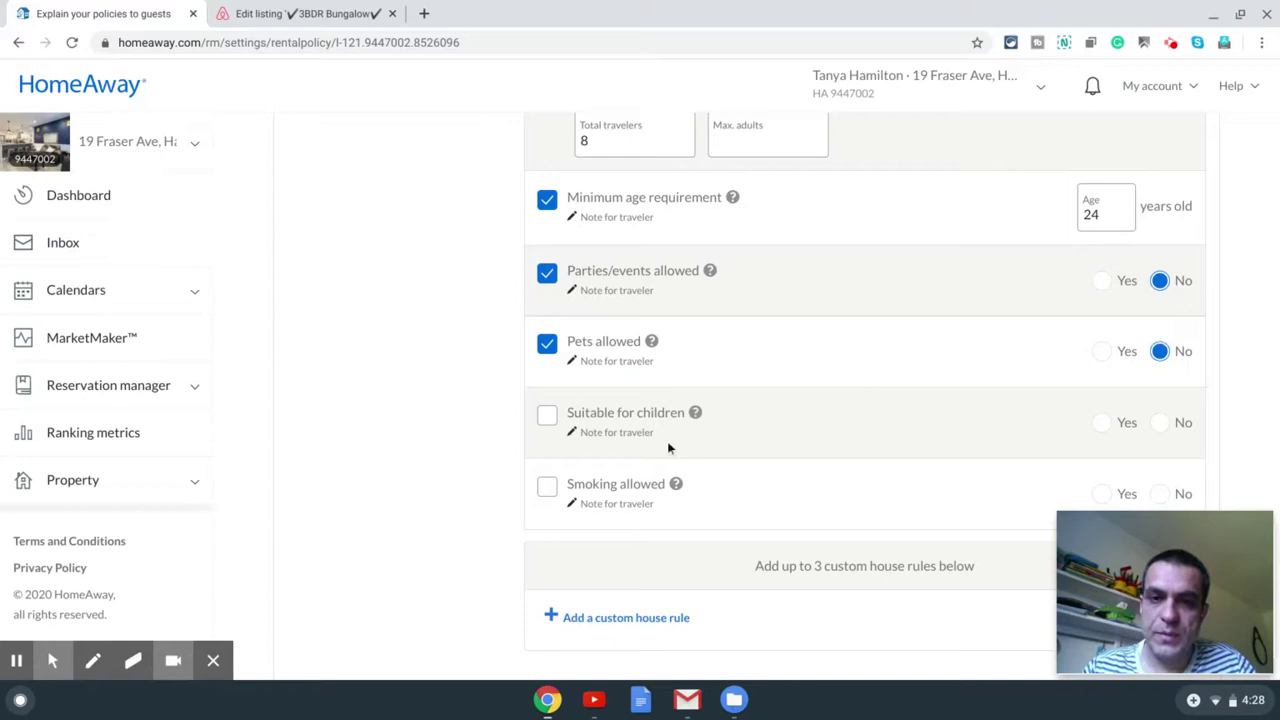
{"action": "left_click", "coordinate": [547, 417]}
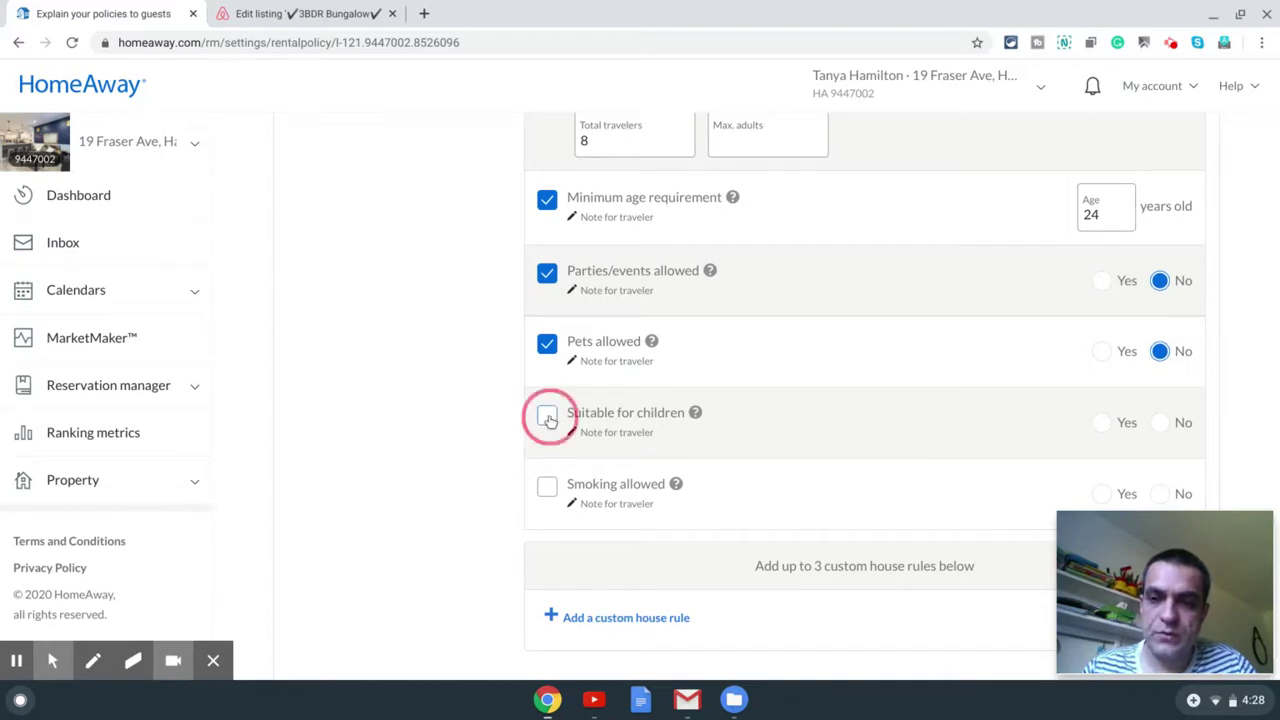
{"action": "left_click", "coordinate": [1099, 421]}
{"action": "scroll", "coordinate": [772, 460], "scroll_direction": "down", "scroll_amount": 1}
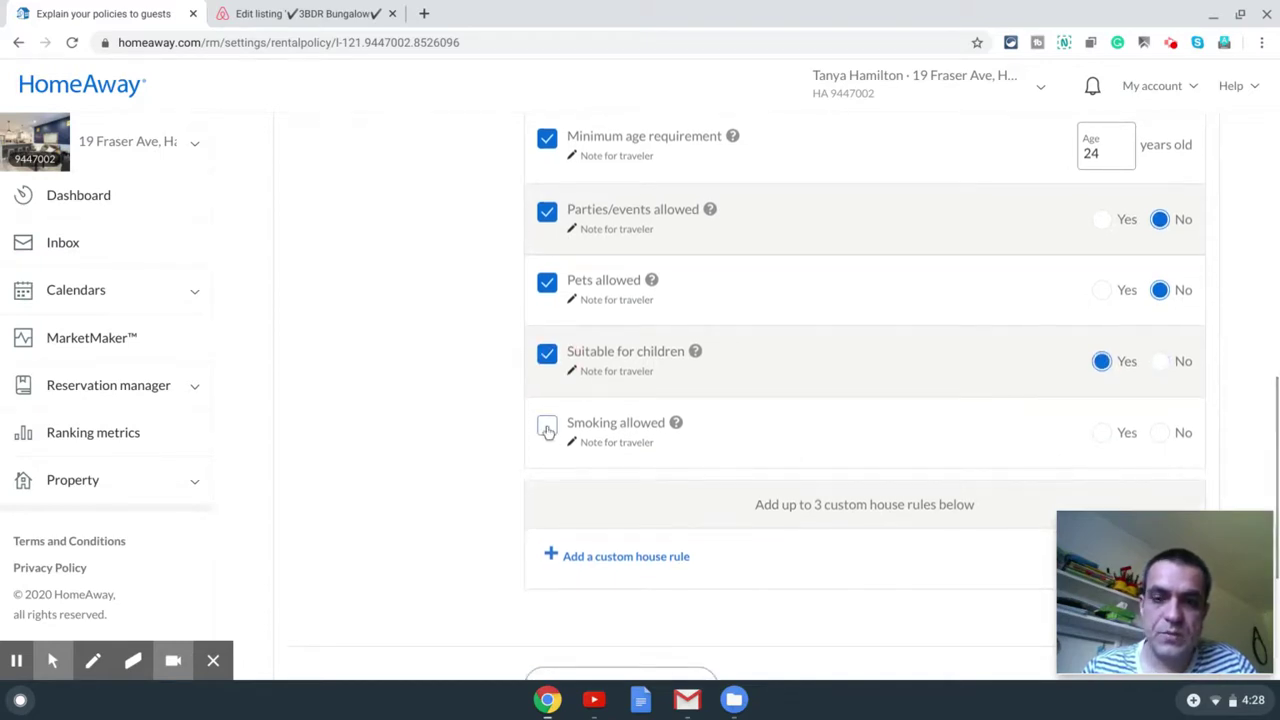
Step: Add a no-smoking house rule and start a new blank custom rule
{"action": "left_click", "coordinate": [547, 426]}
{"action": "scroll", "coordinate": [997, 453], "scroll_direction": "down", "scroll_amount": 3}
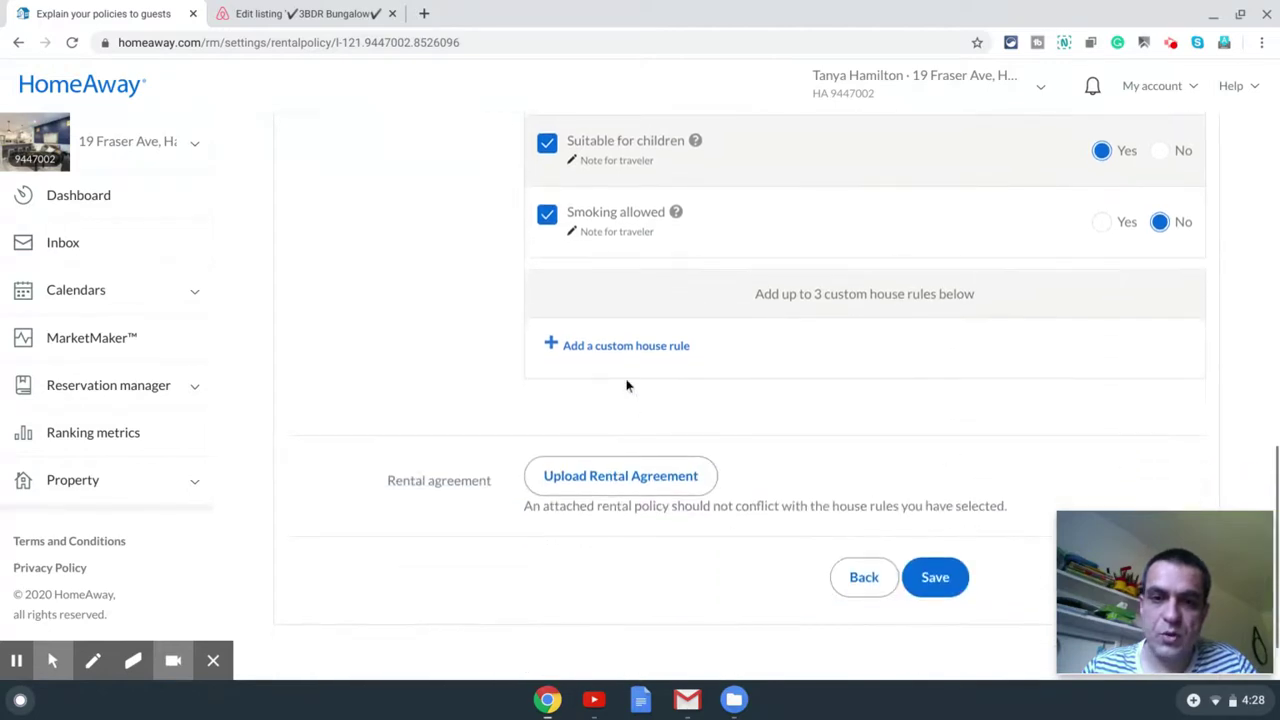
{"action": "left_click", "coordinate": [626, 346]}
{"action": "left_click", "coordinate": [709, 397]}
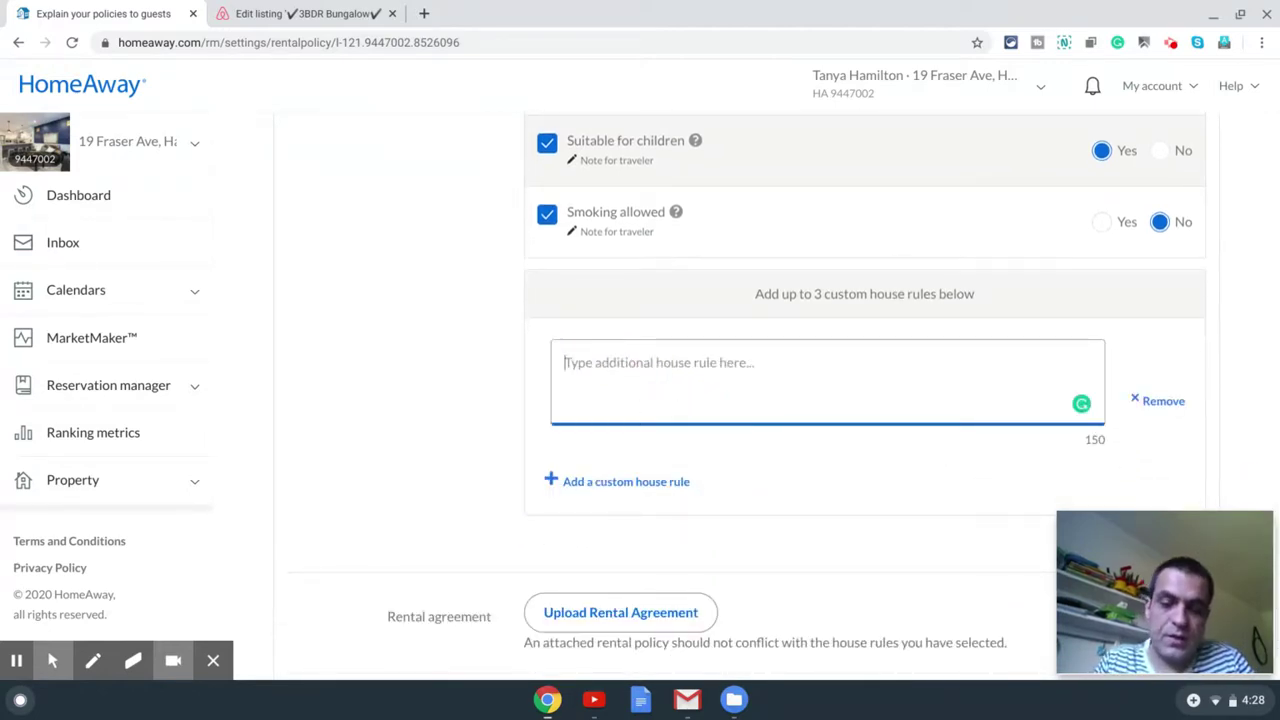
Step: Add custom rules 'No loud music at anytime' and 'No undeclared guests at anytime', then save
{"action": "type", "text": "No lo"}
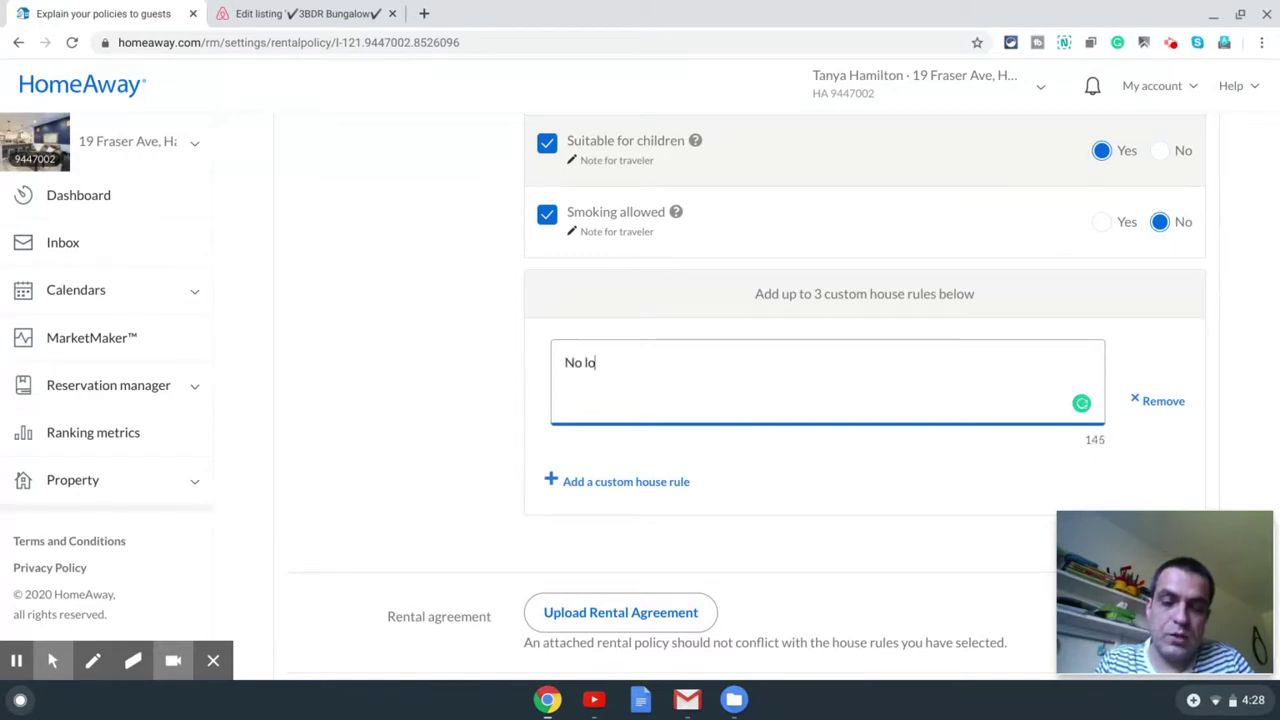
{"action": "type", "text": "ud music at anytime"}
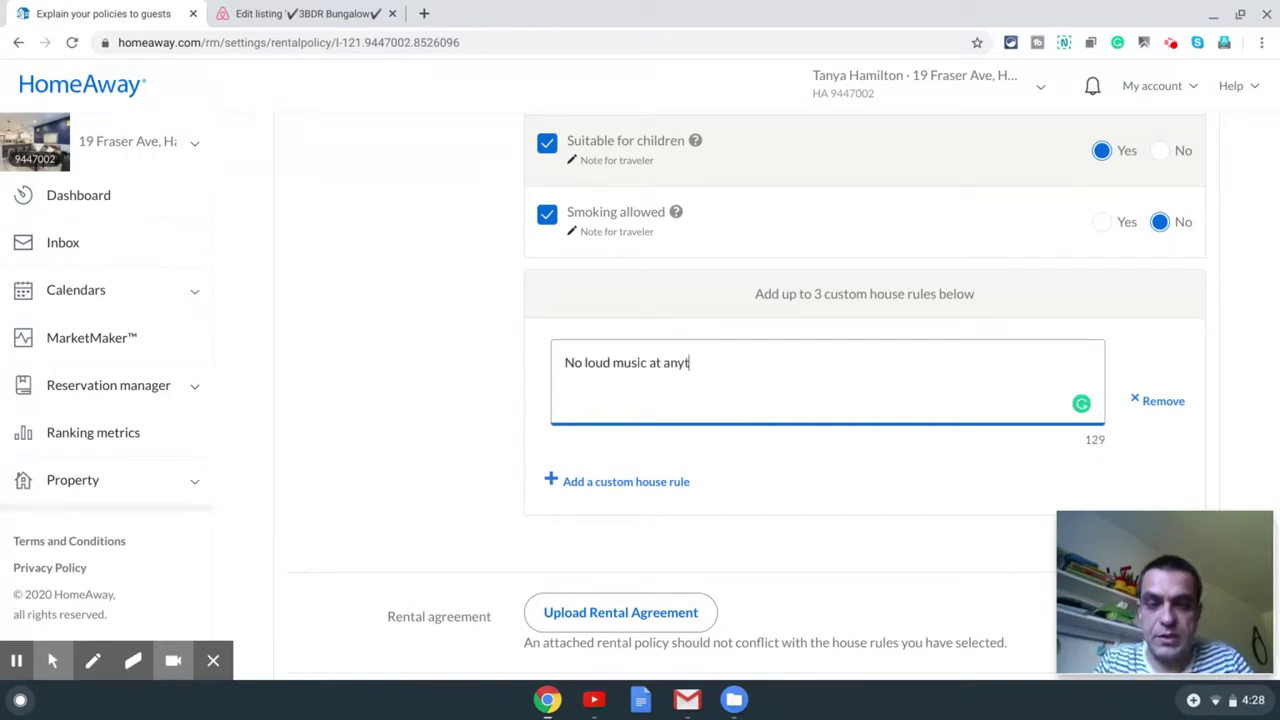
{"action": "left_click", "coordinate": [659, 484]}
{"action": "left_click", "coordinate": [726, 503]}
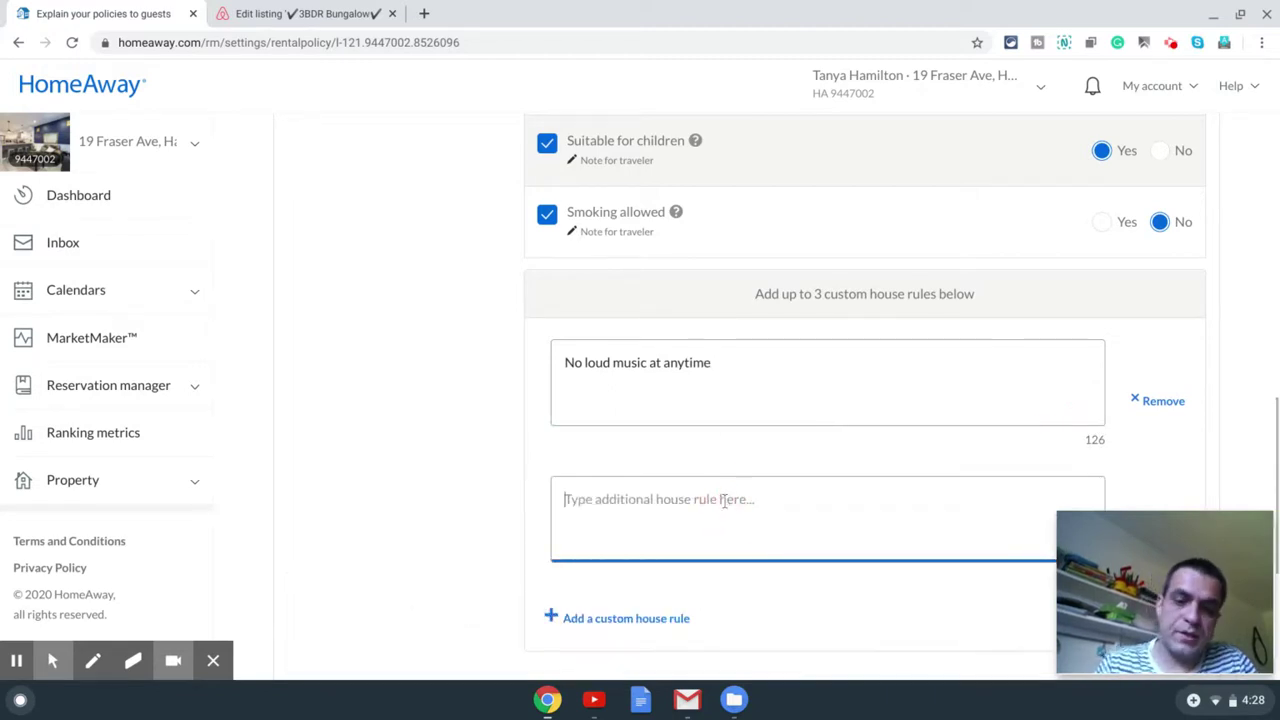
{"action": "type", "text": "No undeclare"}
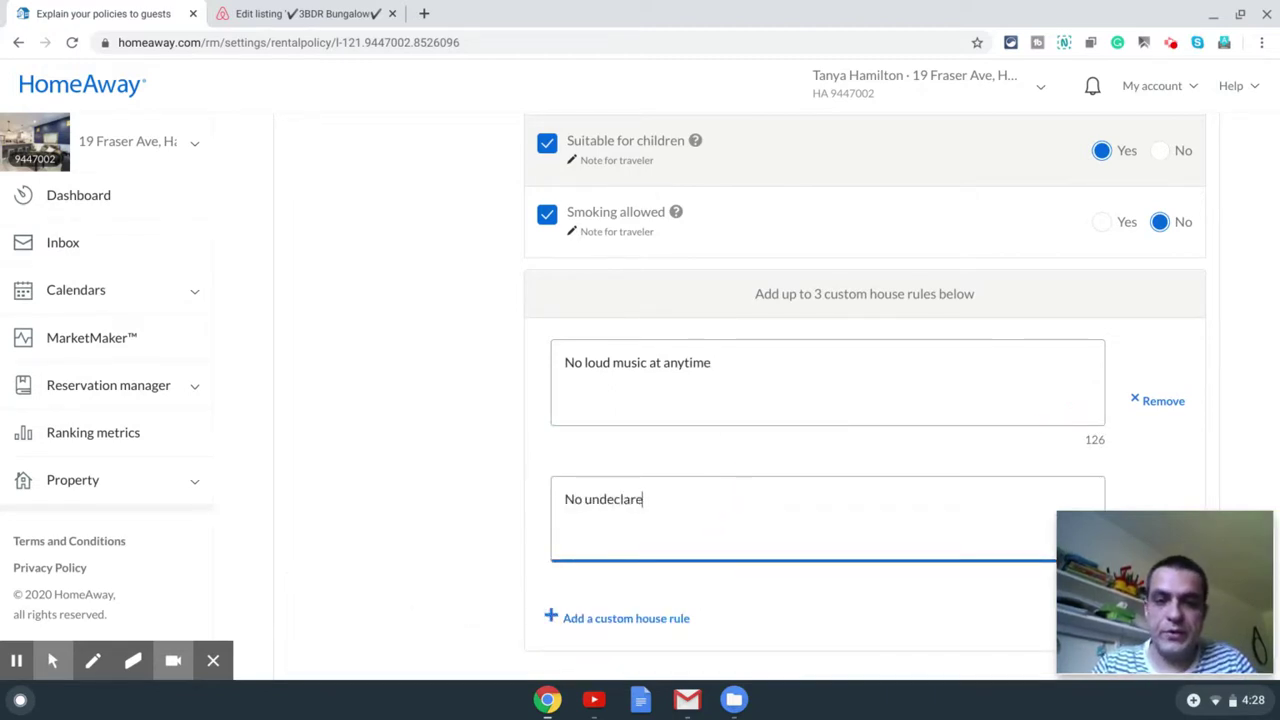
{"action": "type", "text": "d guest"}
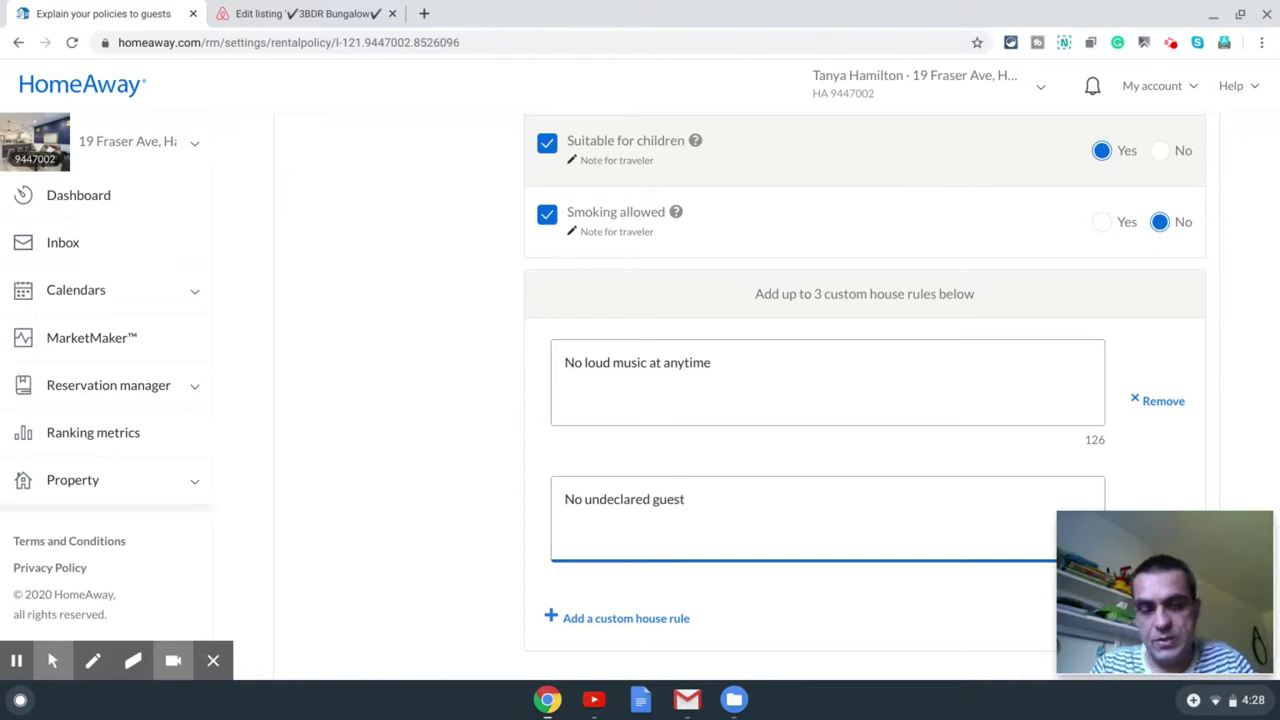
{"action": "type", "text": "s at anytime"}
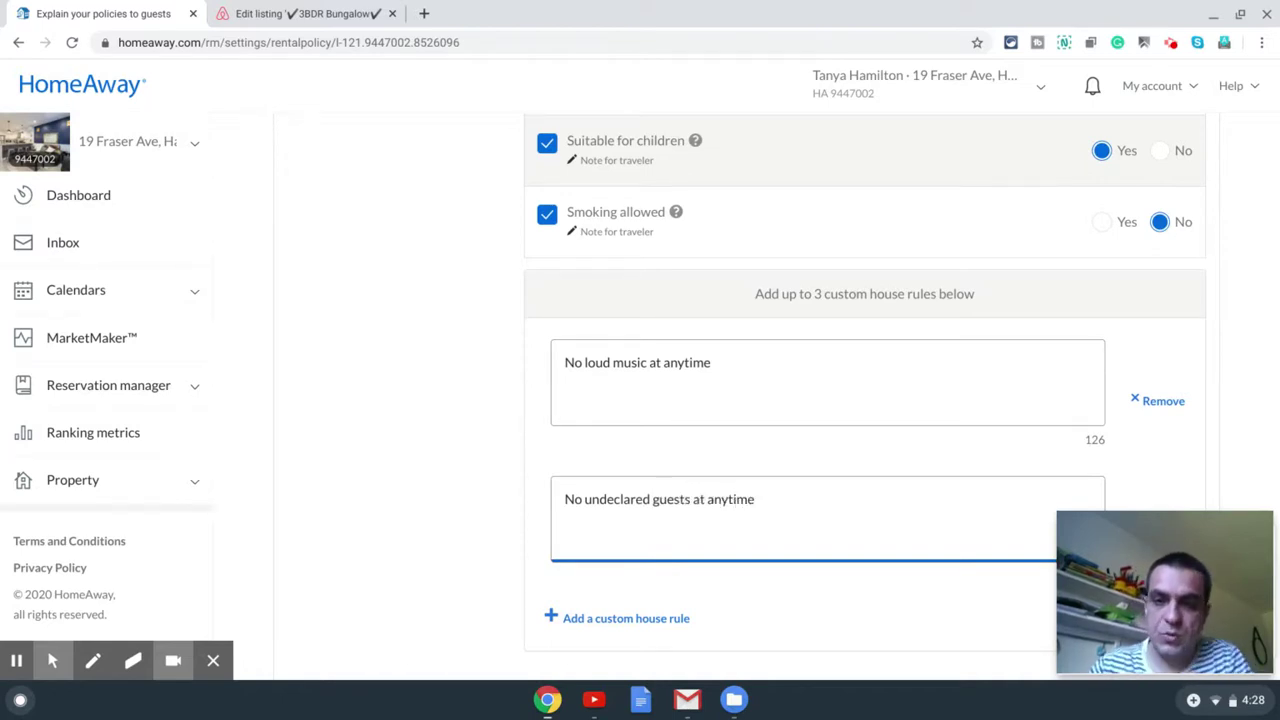
{"action": "scroll", "coordinate": [687, 516], "scroll_direction": "down", "scroll_amount": 3}
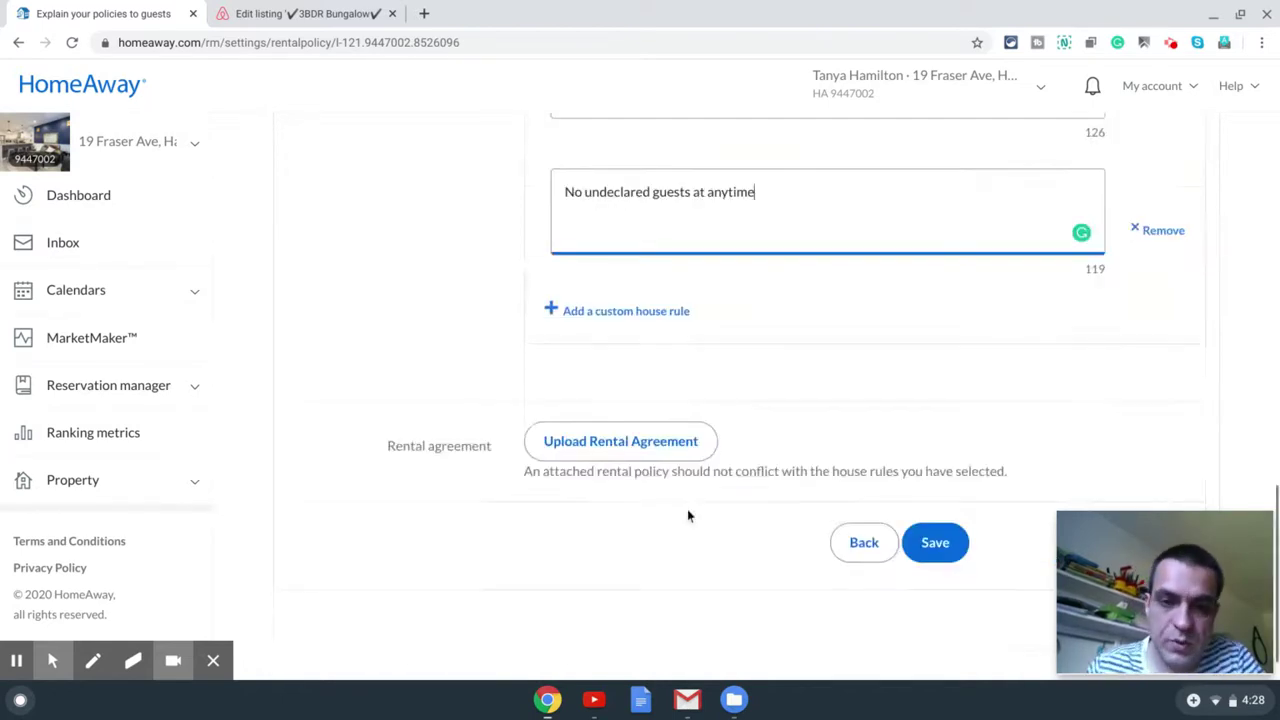
{"action": "left_click", "coordinate": [914, 537]}
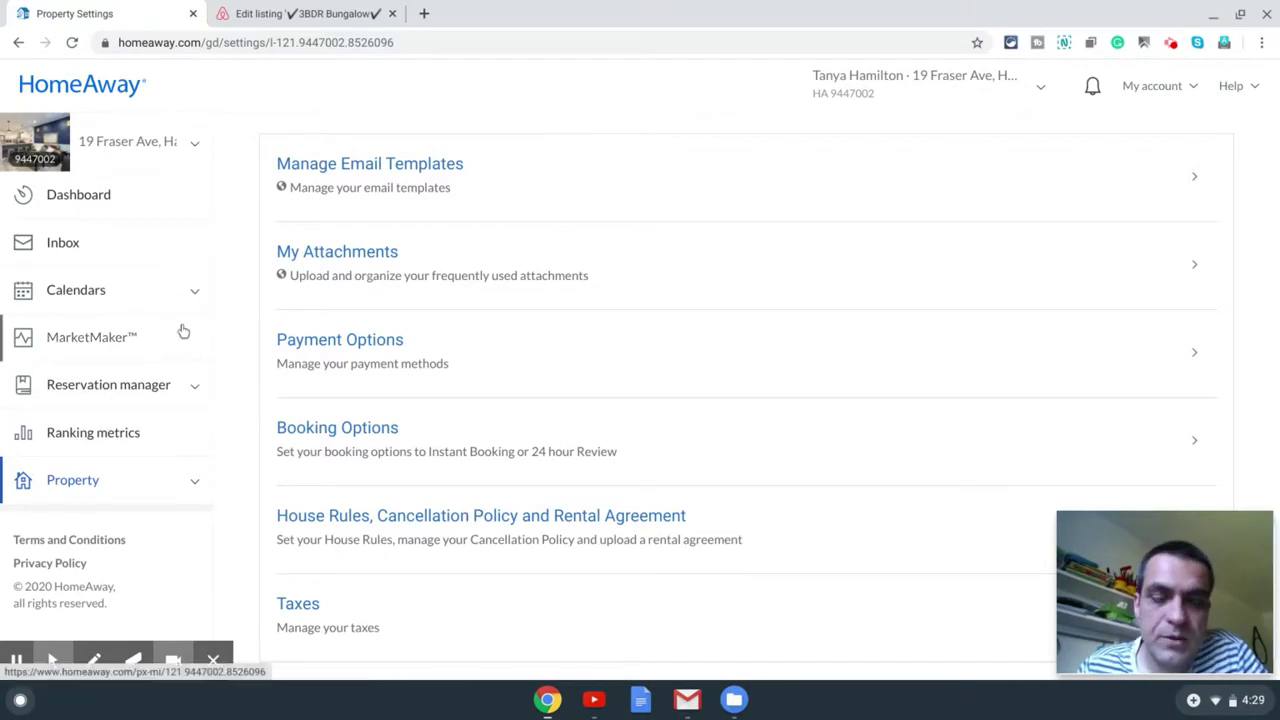
Step: Go from the Dashboard to the April 2020 Reservations calendar under Calendars
{"action": "left_click", "coordinate": [100, 200]}
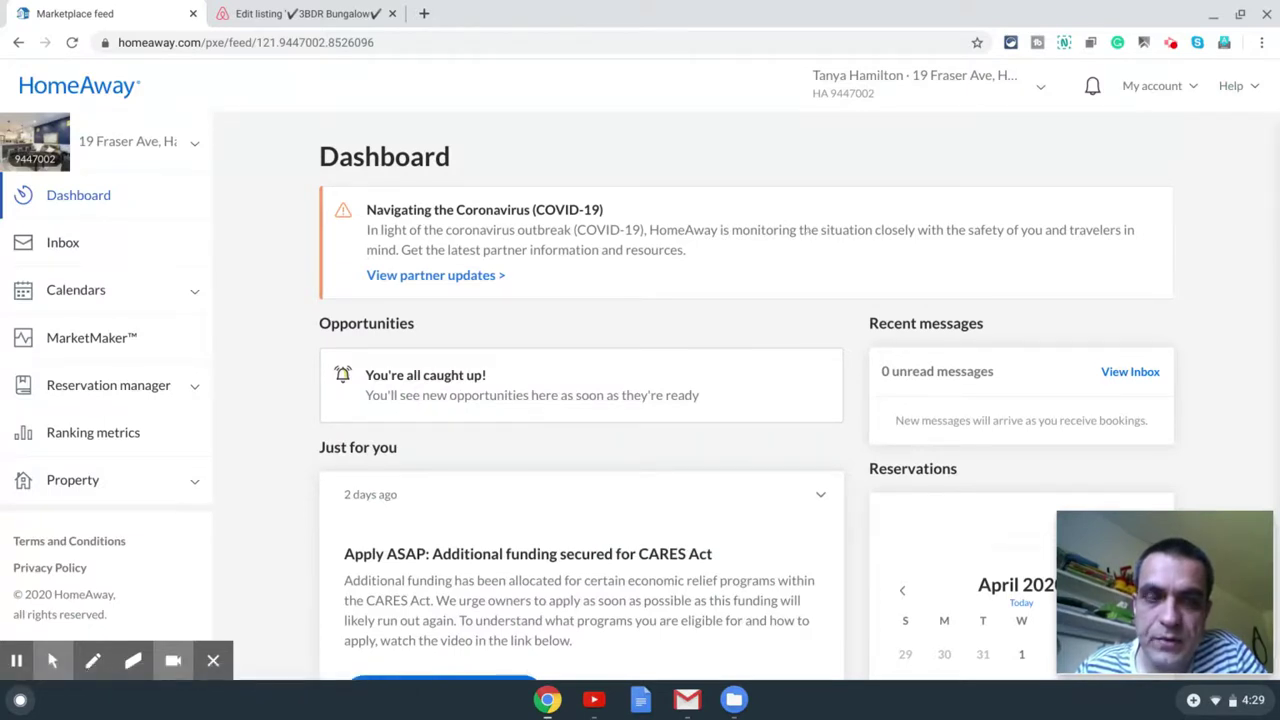
{"action": "left_click", "coordinate": [194, 293]}
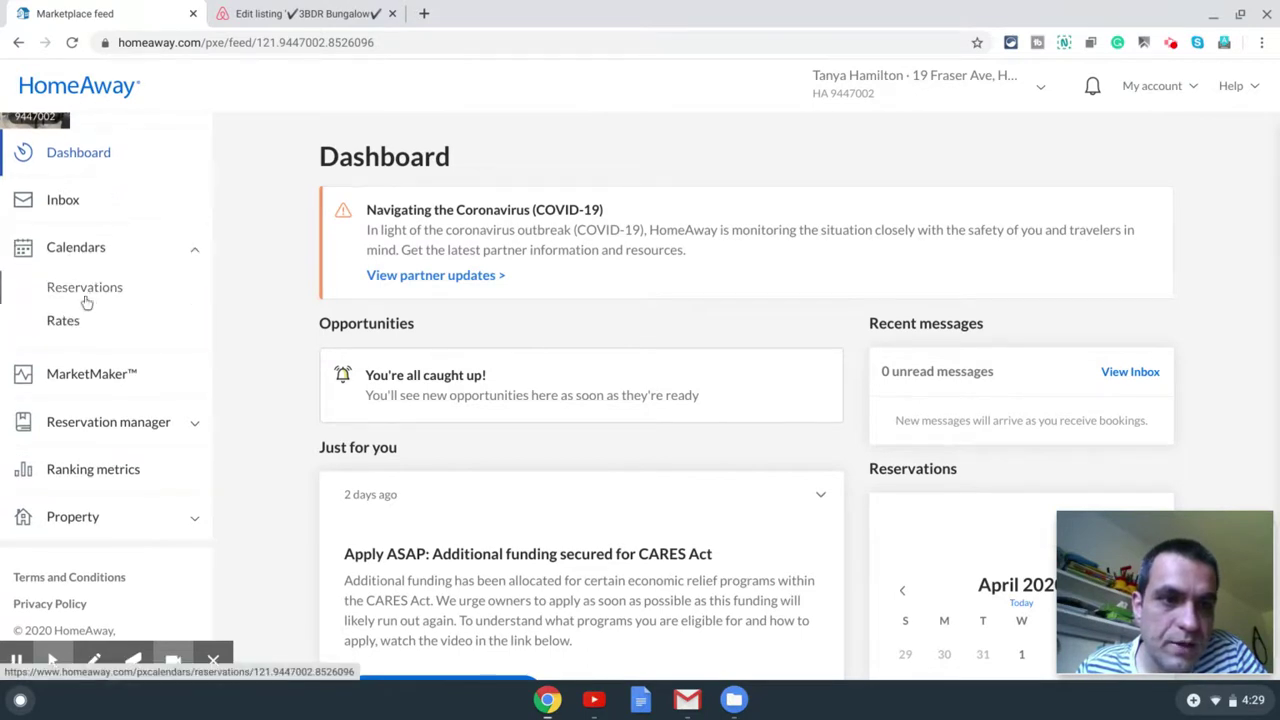
{"action": "left_click", "coordinate": [85, 290]}
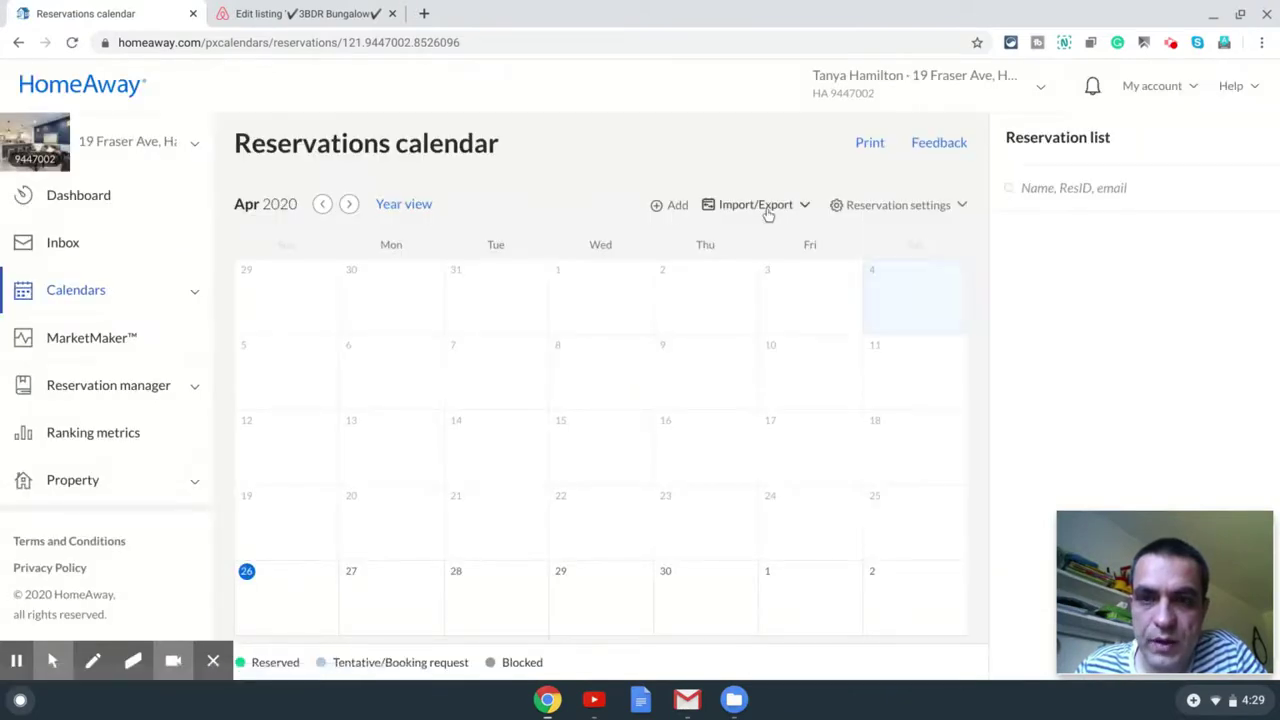
Step: Export the HomeAway calendar including tentative reservations and copy its iCal URL
{"action": "left_click", "coordinate": [762, 205]}
{"action": "left_click", "coordinate": [752, 297]}
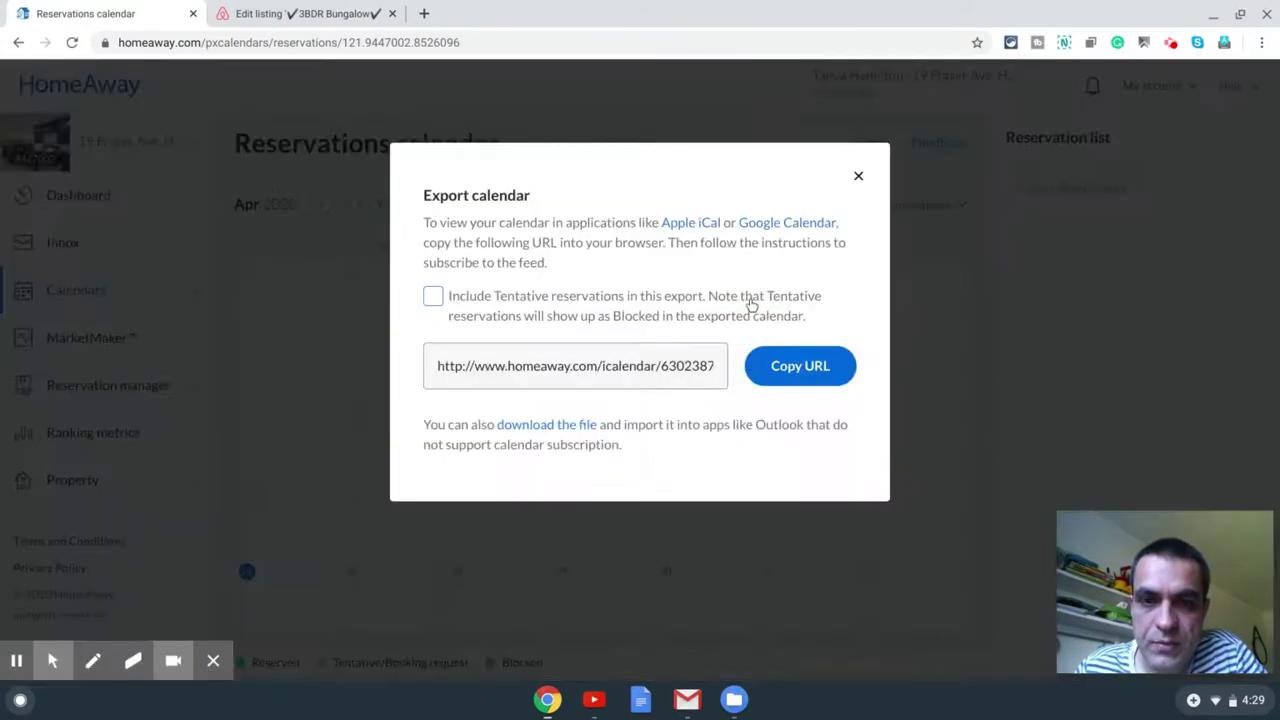
{"action": "left_click", "coordinate": [435, 302]}
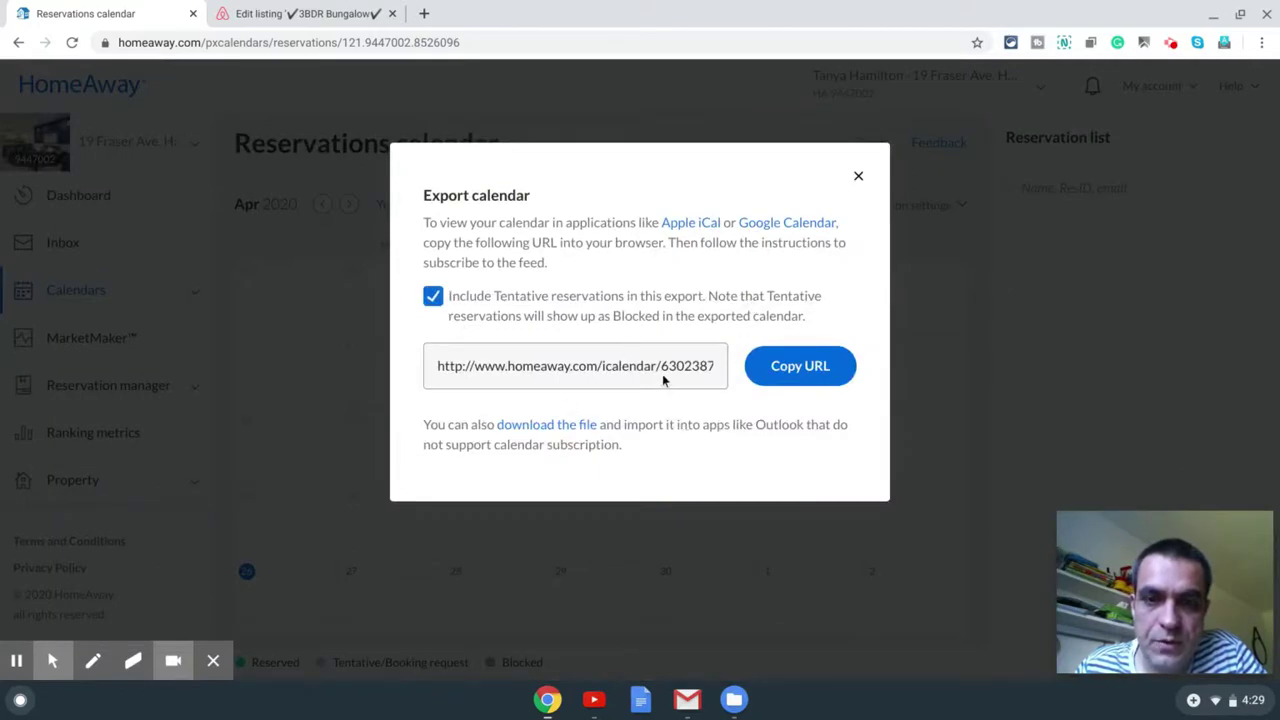
{"action": "left_click", "coordinate": [803, 375]}
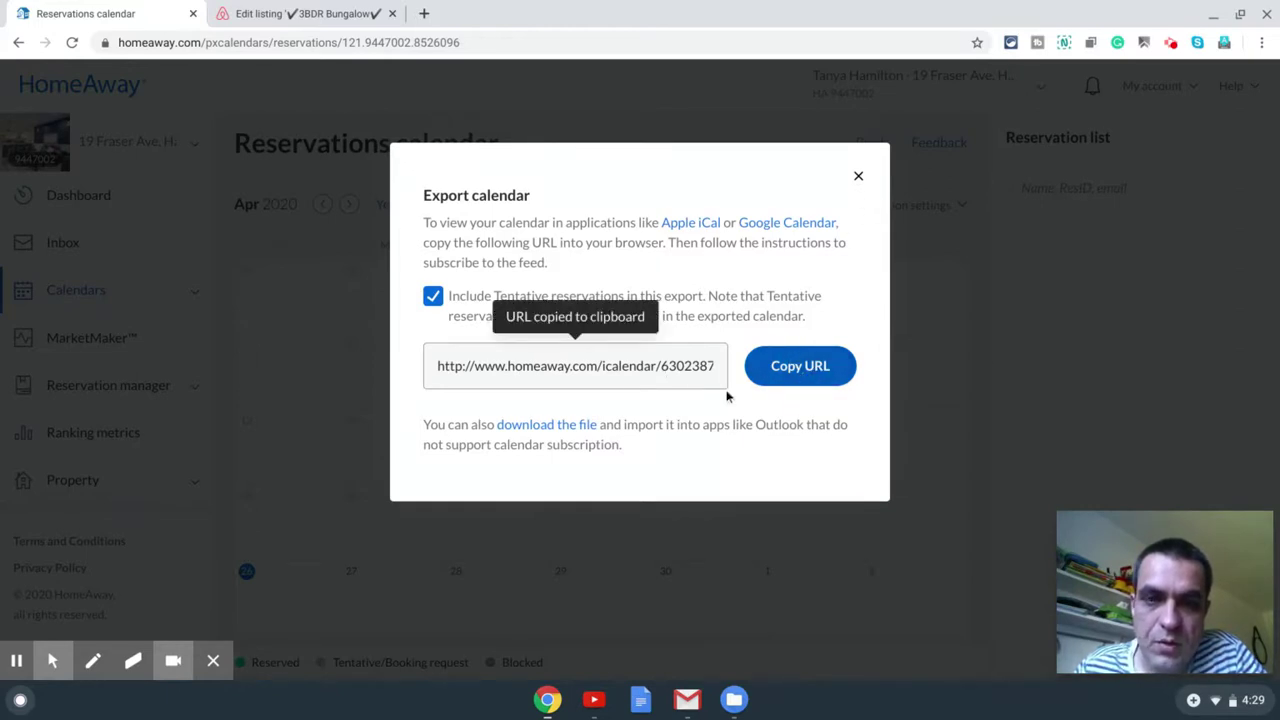
{"action": "left_click", "coordinate": [586, 366]}
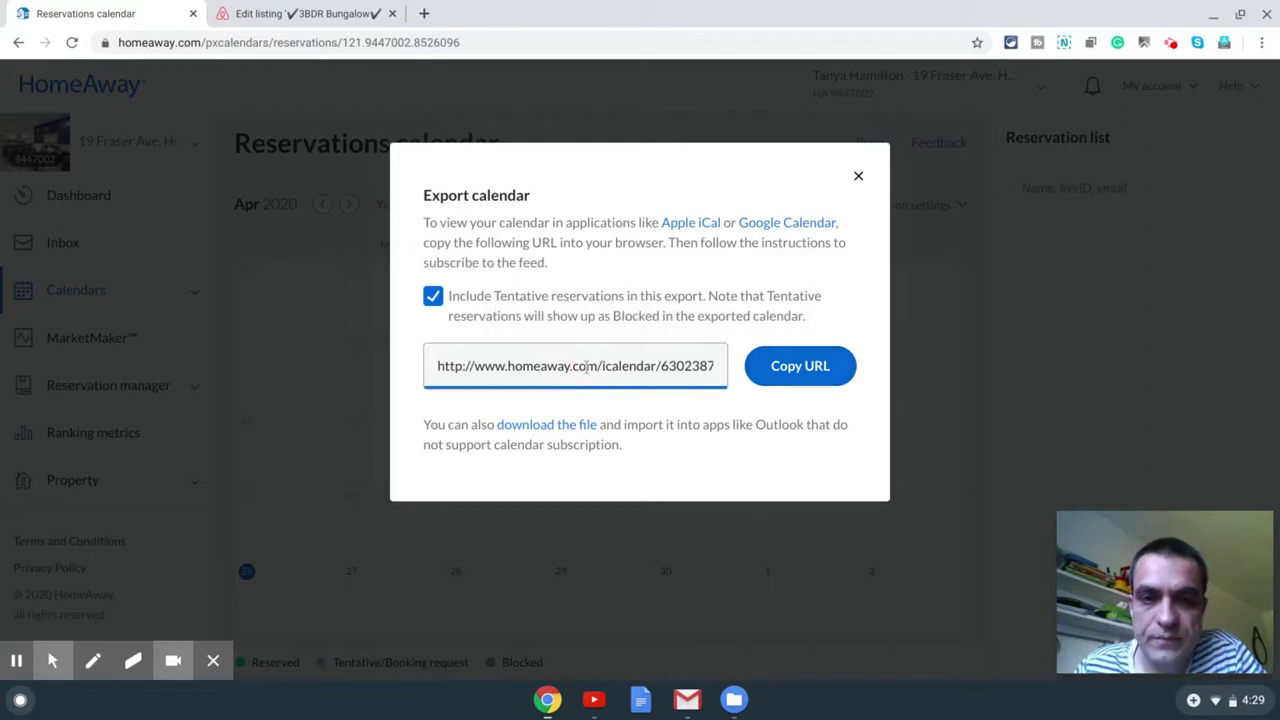
{"action": "left_click", "coordinate": [586, 368]}
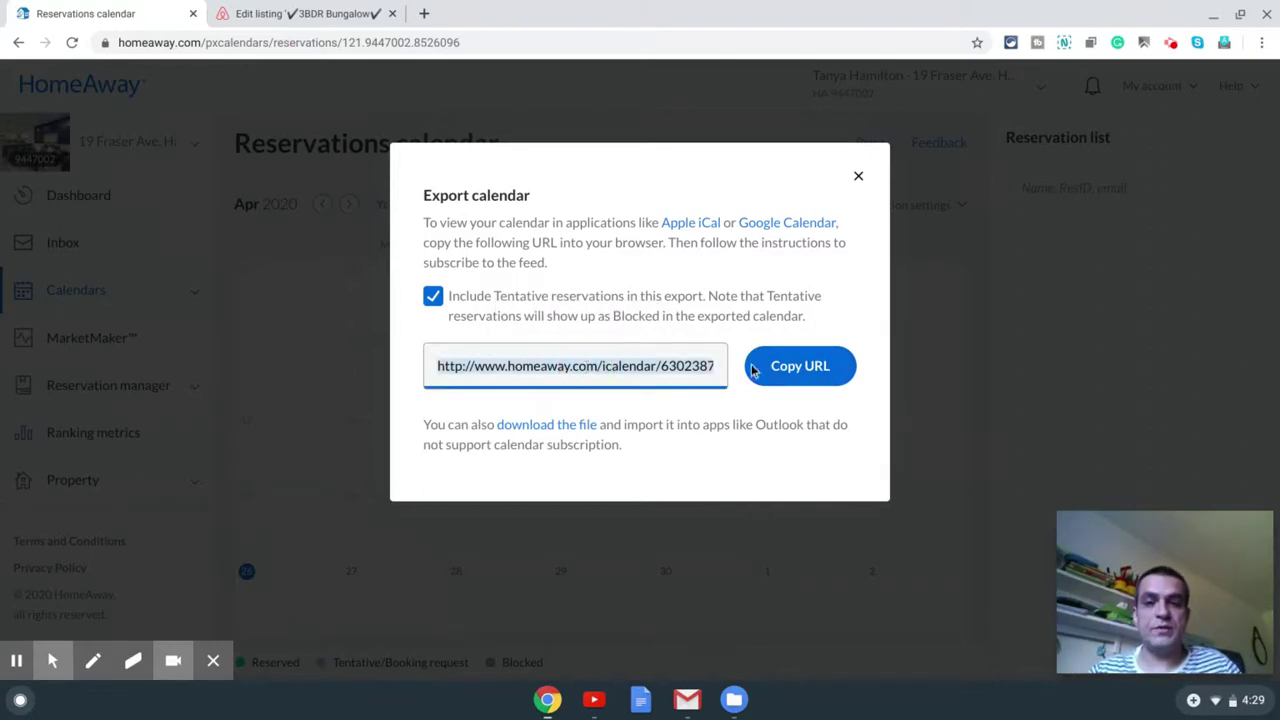
{"action": "left_click", "coordinate": [790, 366]}
{"action": "left_click", "coordinate": [328, 17]}
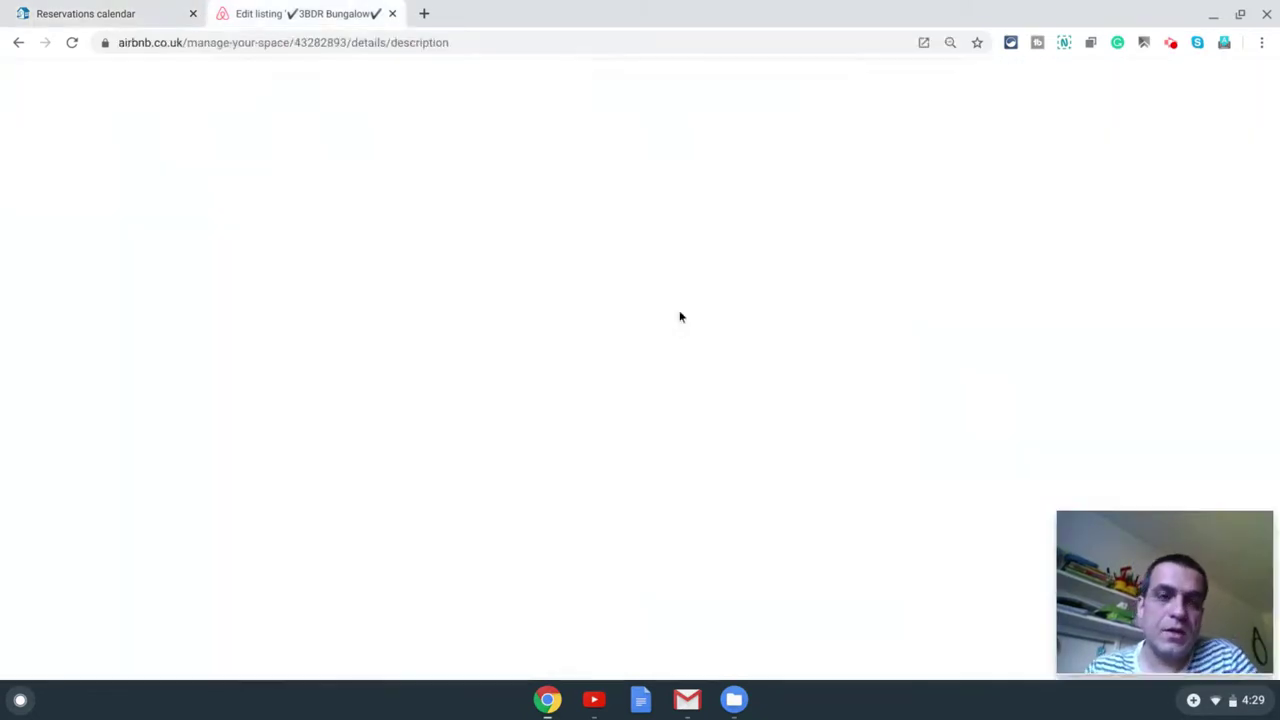
Step: Navigate to the Airbnb listing's availability settings
{"action": "scroll", "coordinate": [787, 332], "scroll_direction": "up", "scroll_amount": 3}
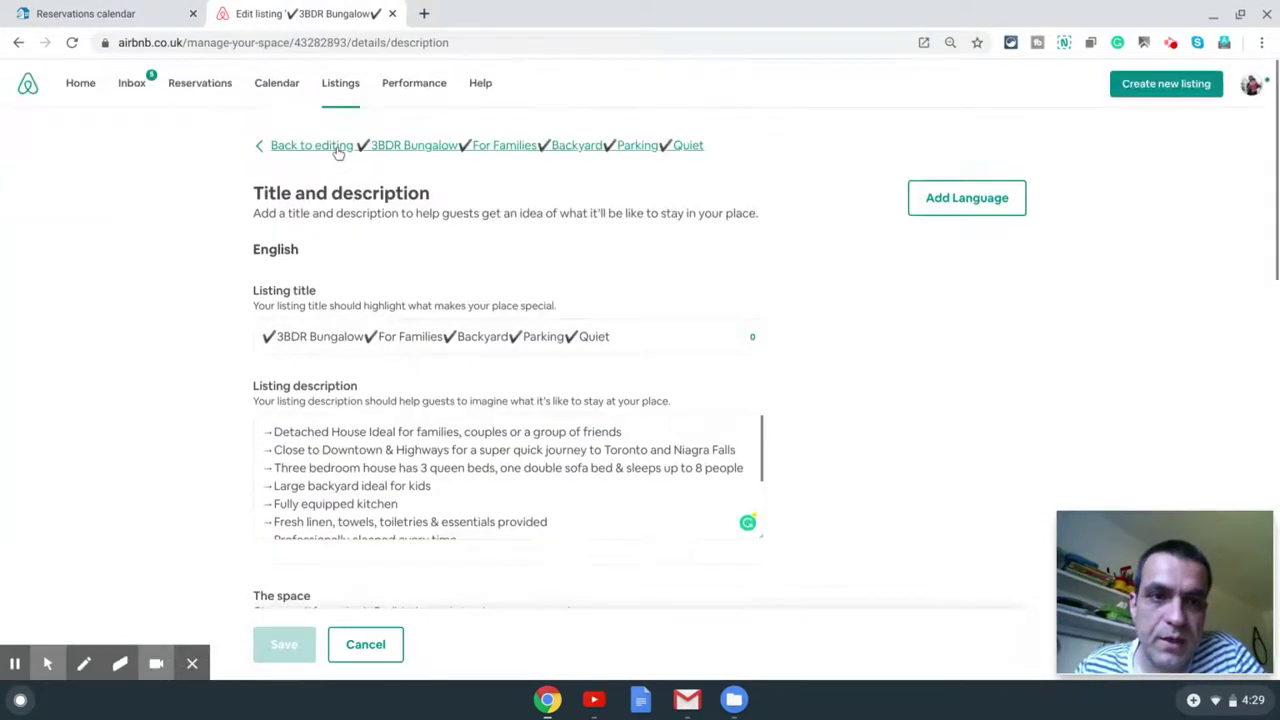
{"action": "left_click", "coordinate": [580, 143]}
{"action": "left_click", "coordinate": [566, 288]}
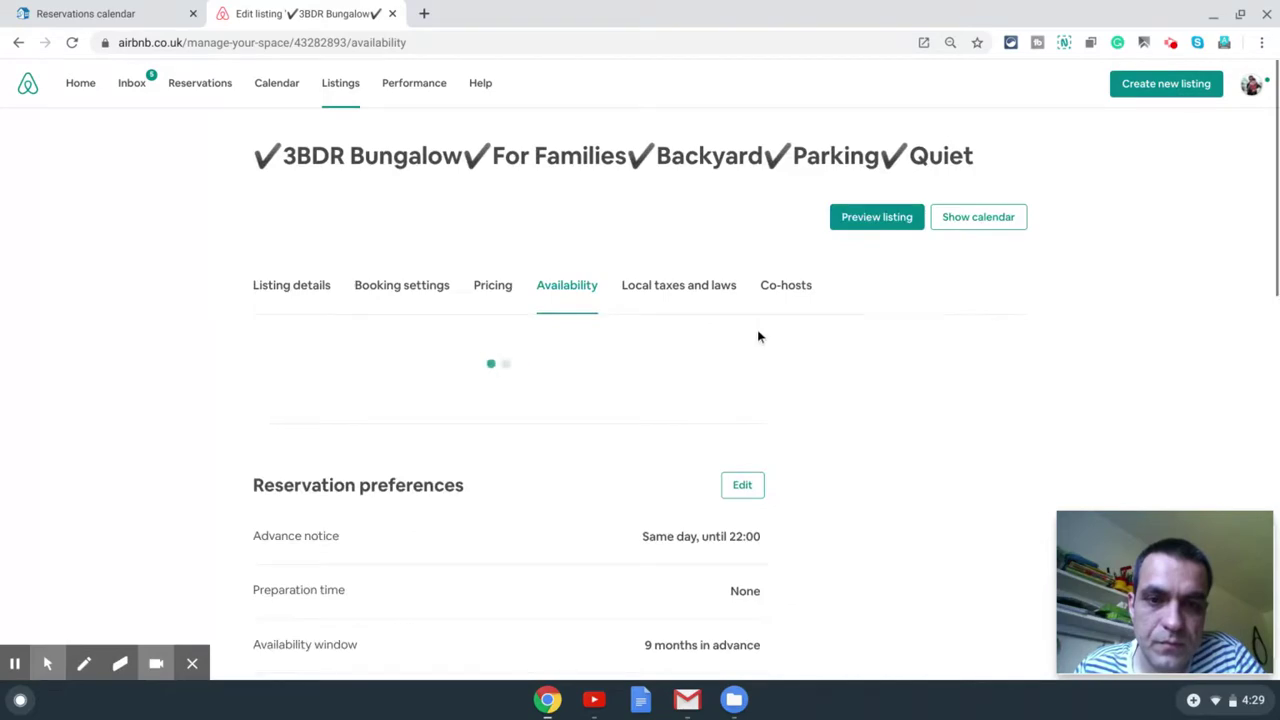
{"action": "scroll", "coordinate": [759, 337], "scroll_direction": "down", "scroll_amount": 5}
{"action": "scroll", "coordinate": [759, 338], "scroll_direction": "down", "scroll_amount": 4}
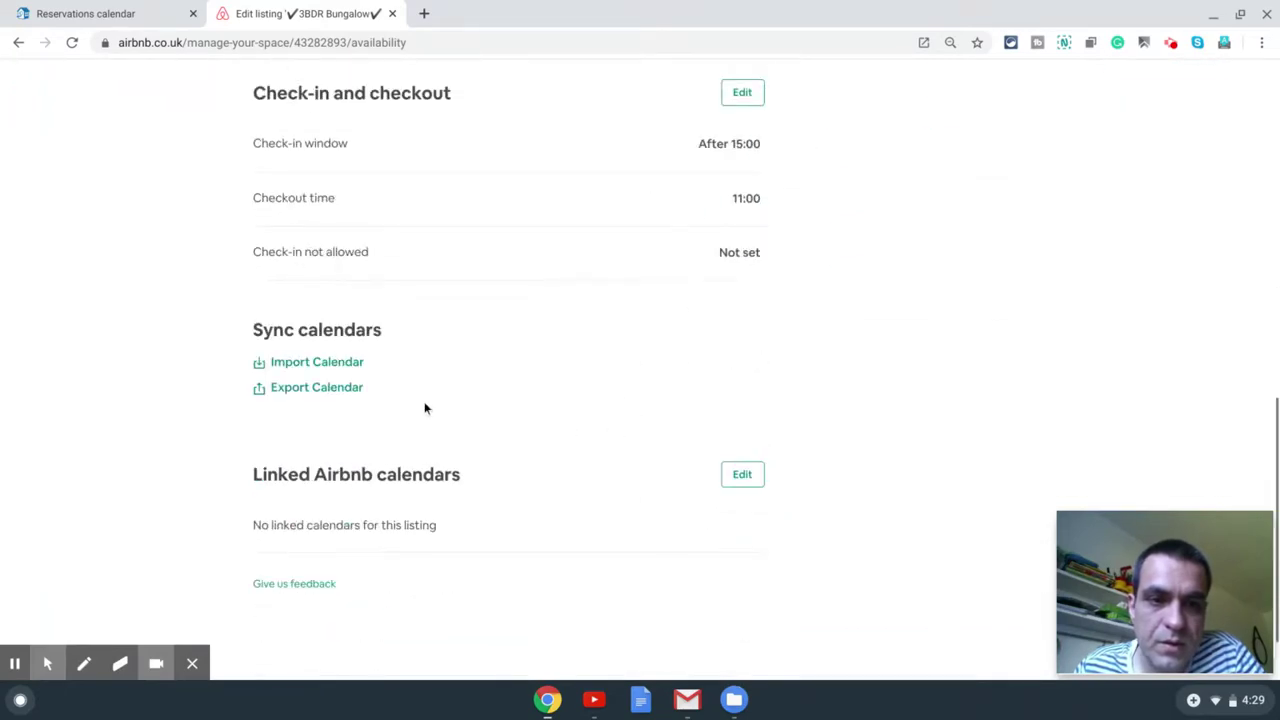
Step: Import the pasted HomeAway calendar URL into Airbnb under the name 'HomeAway'
{"action": "left_click", "coordinate": [316, 364]}
{"action": "left_click", "coordinate": [619, 310]}
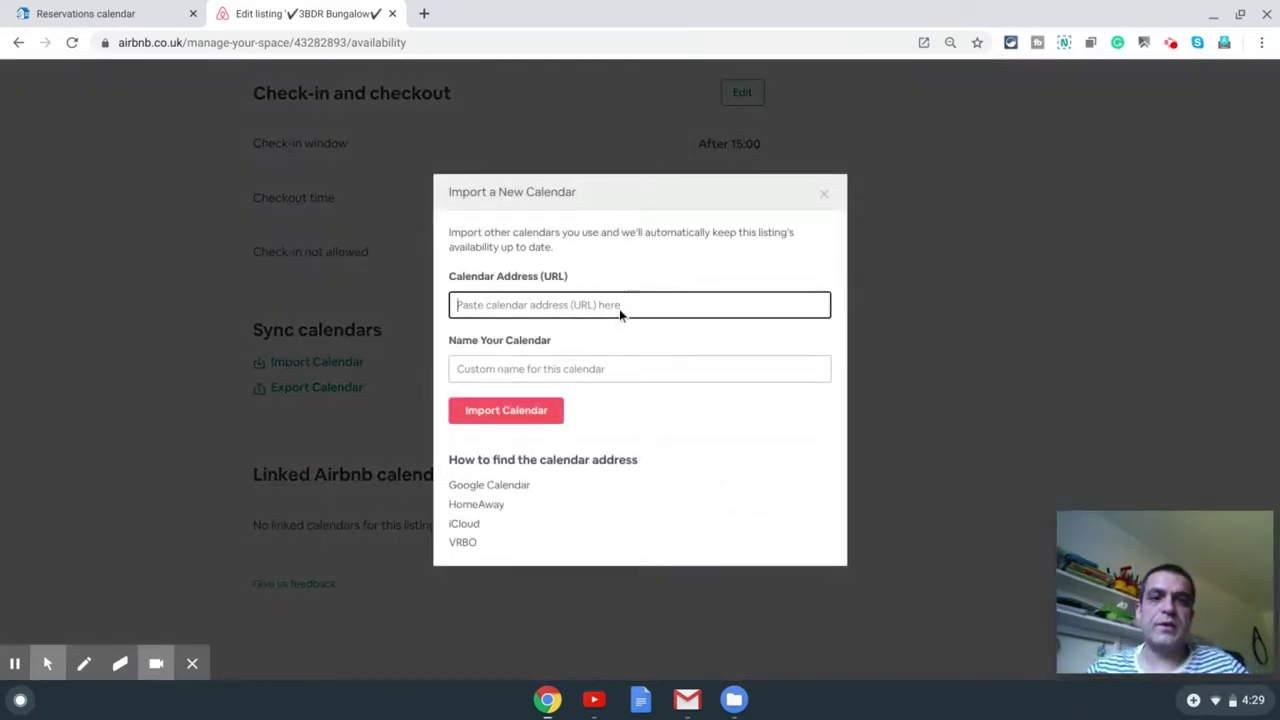
{"action": "key", "text": "ctrl+v"}
{"action": "left_click", "coordinate": [624, 368]}
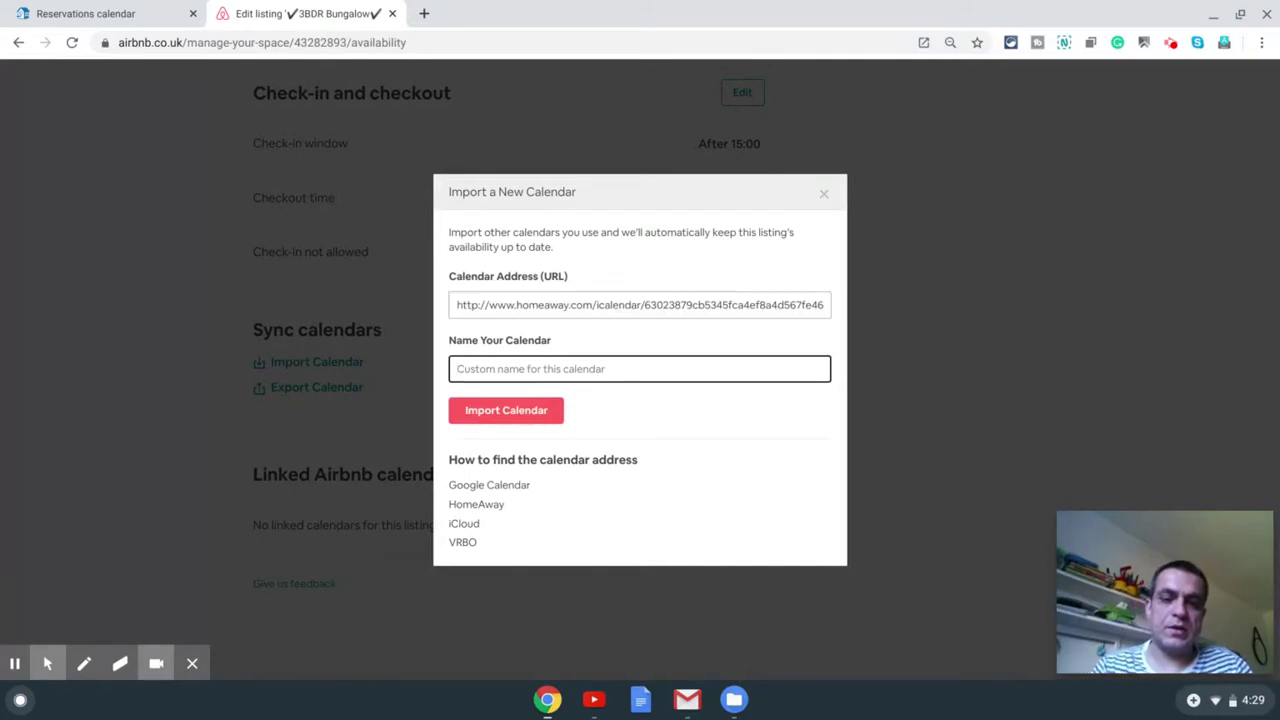
{"action": "type", "text": "HomeAway"}
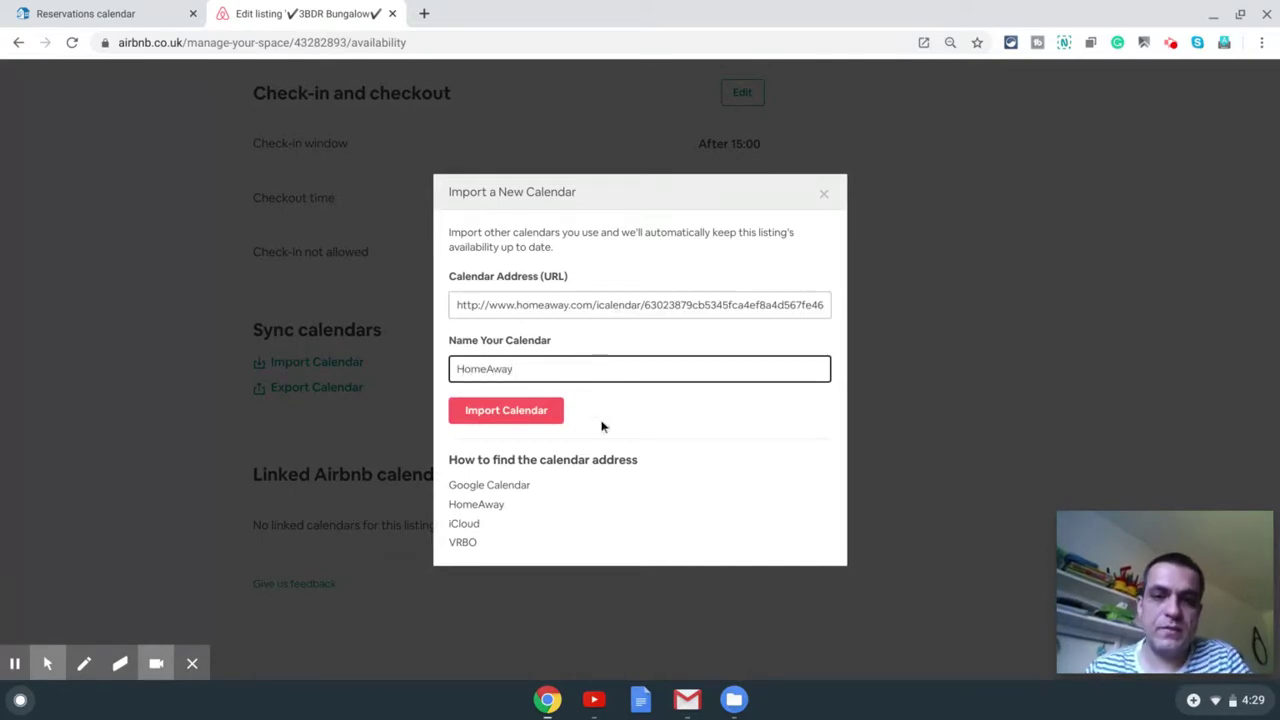
{"action": "left_click", "coordinate": [543, 414]}
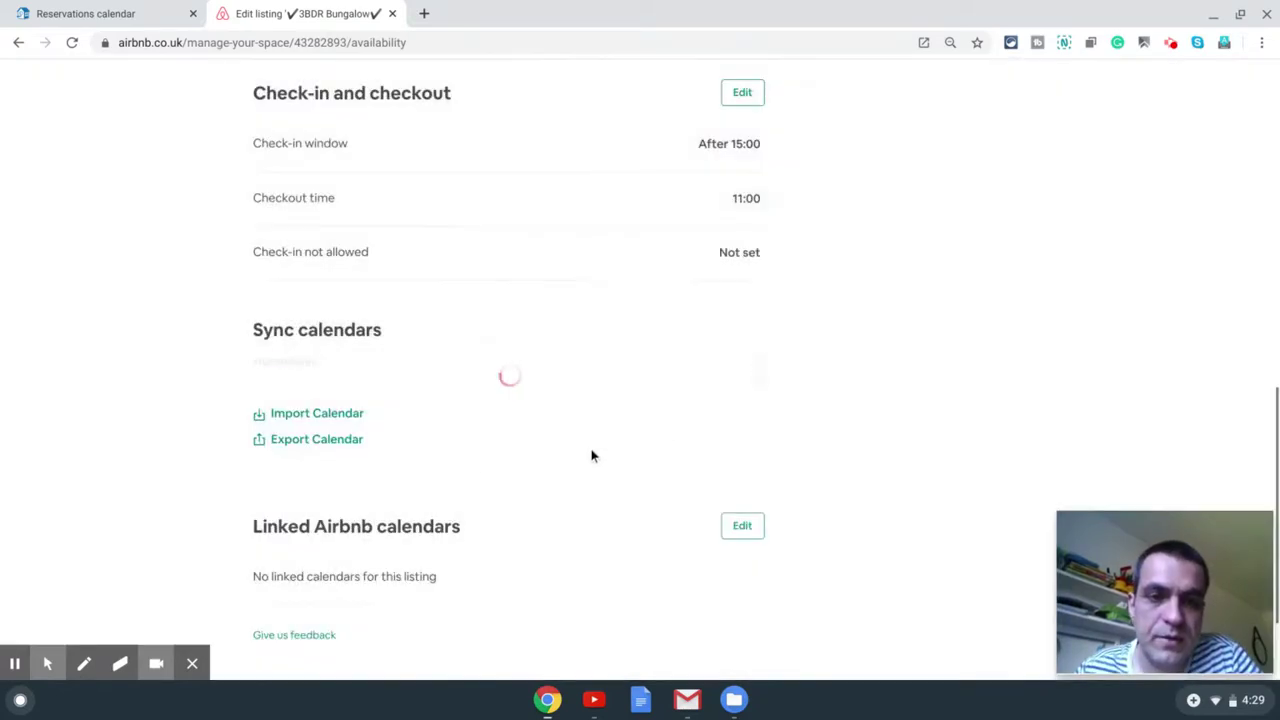
{"action": "left_click", "coordinate": [318, 441]}
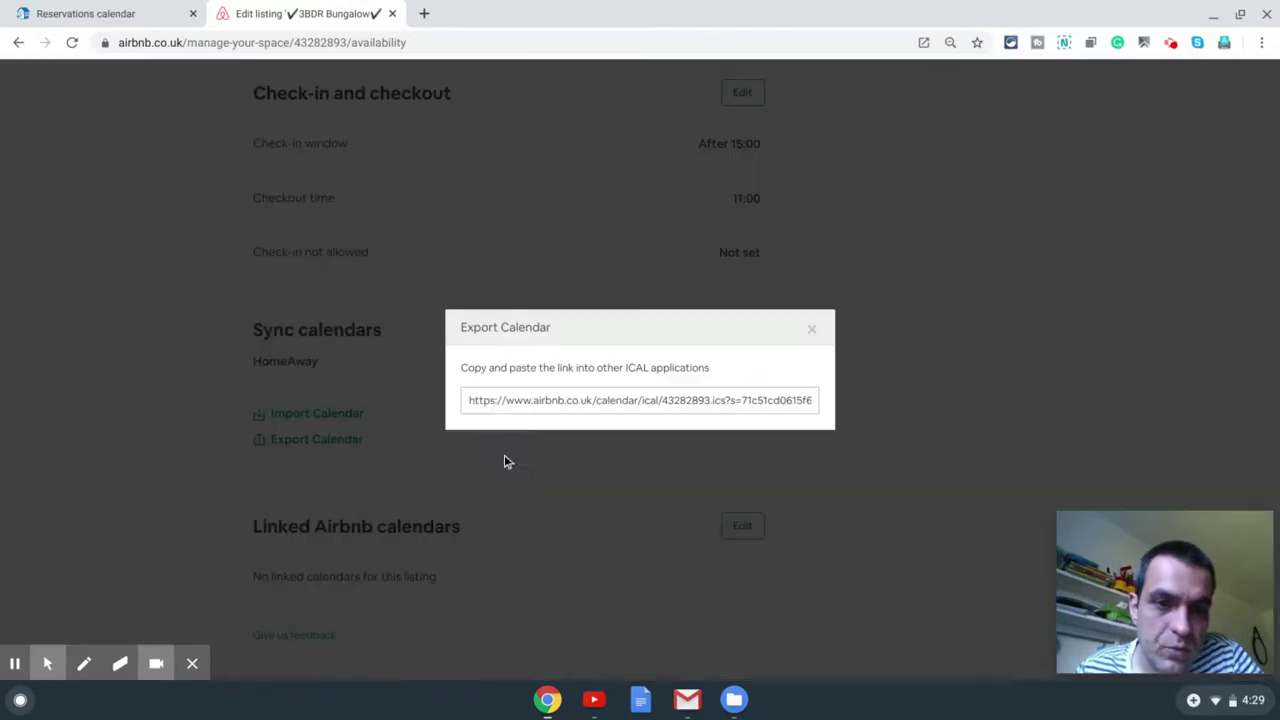
{"action": "left_click", "coordinate": [590, 399]}
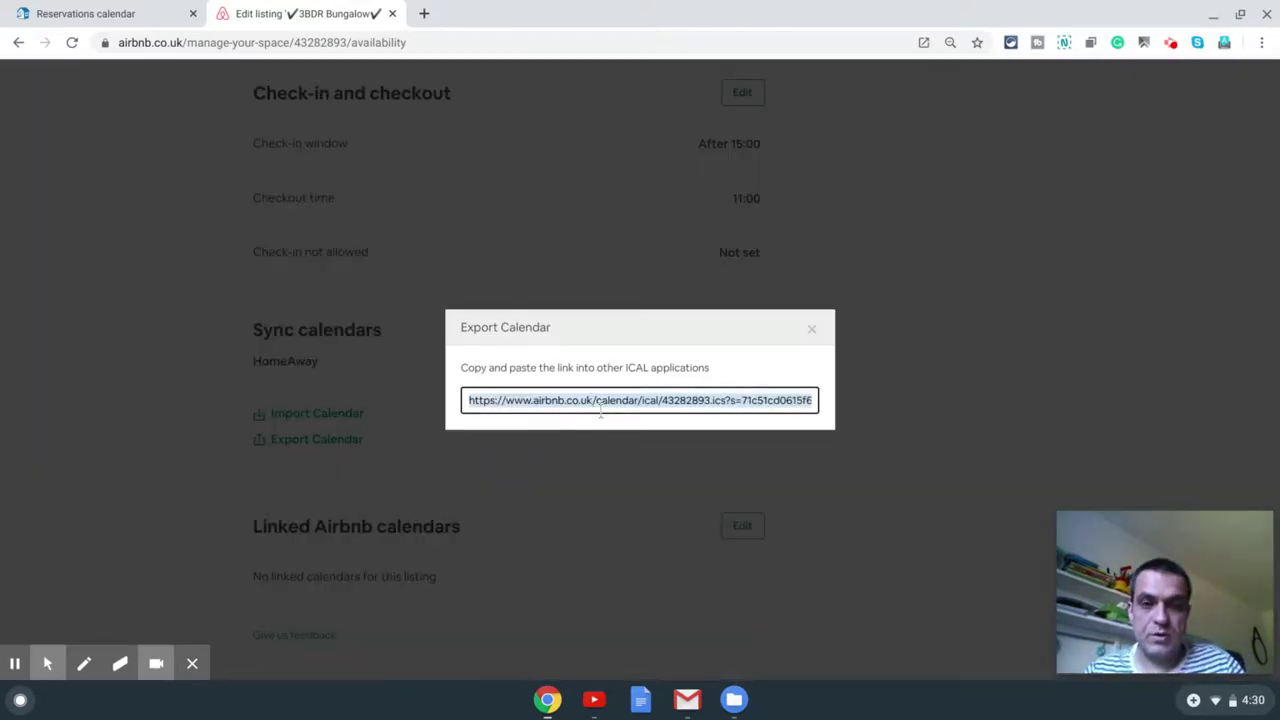
{"action": "left_click", "coordinate": [809, 331]}
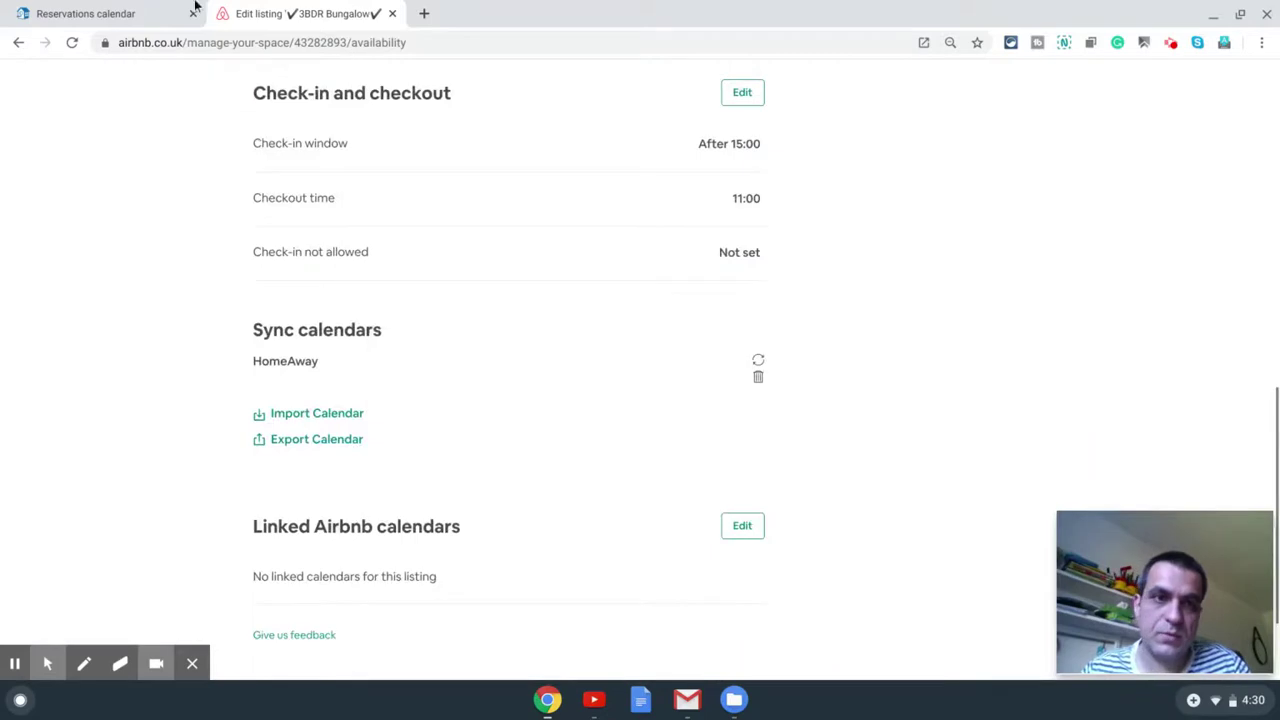
{"action": "left_click", "coordinate": [160, 12]}
Step: Import the pasted Airbnb iCal link into HomeAway as a calendar named 'Airbnb'
{"action": "left_click", "coordinate": [857, 174]}
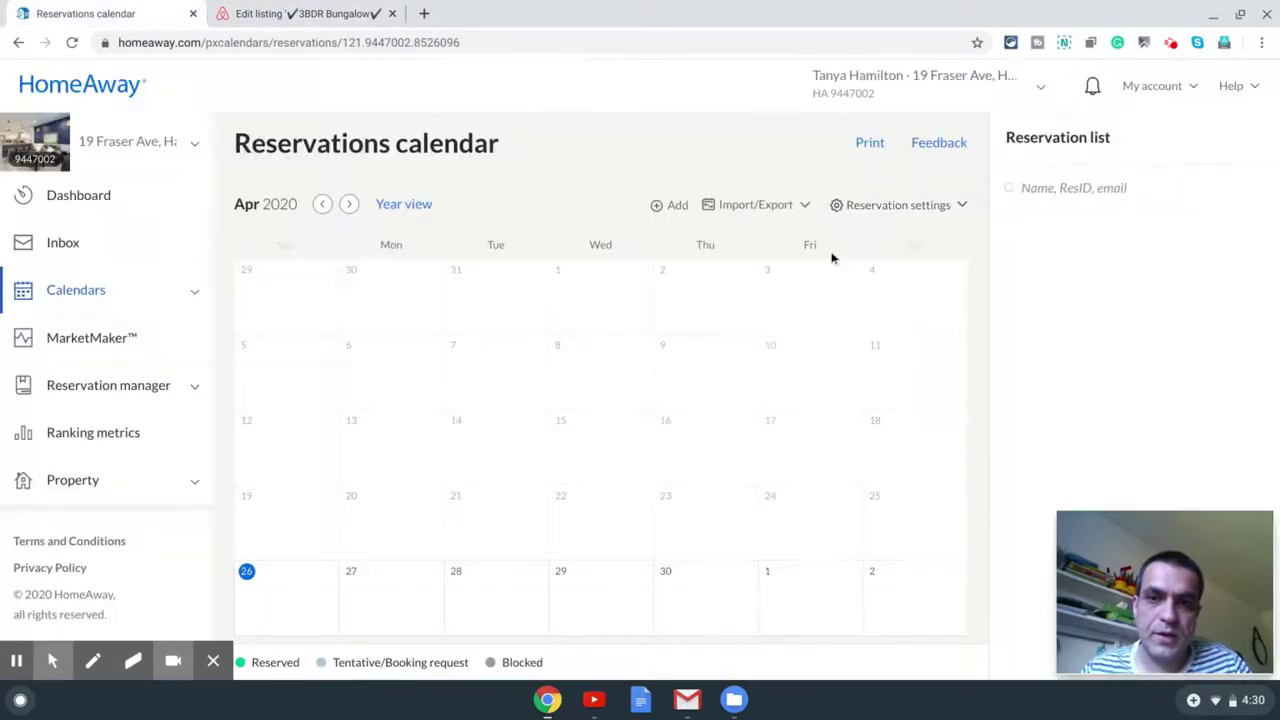
{"action": "left_click", "coordinate": [778, 206]}
{"action": "left_click", "coordinate": [720, 251]}
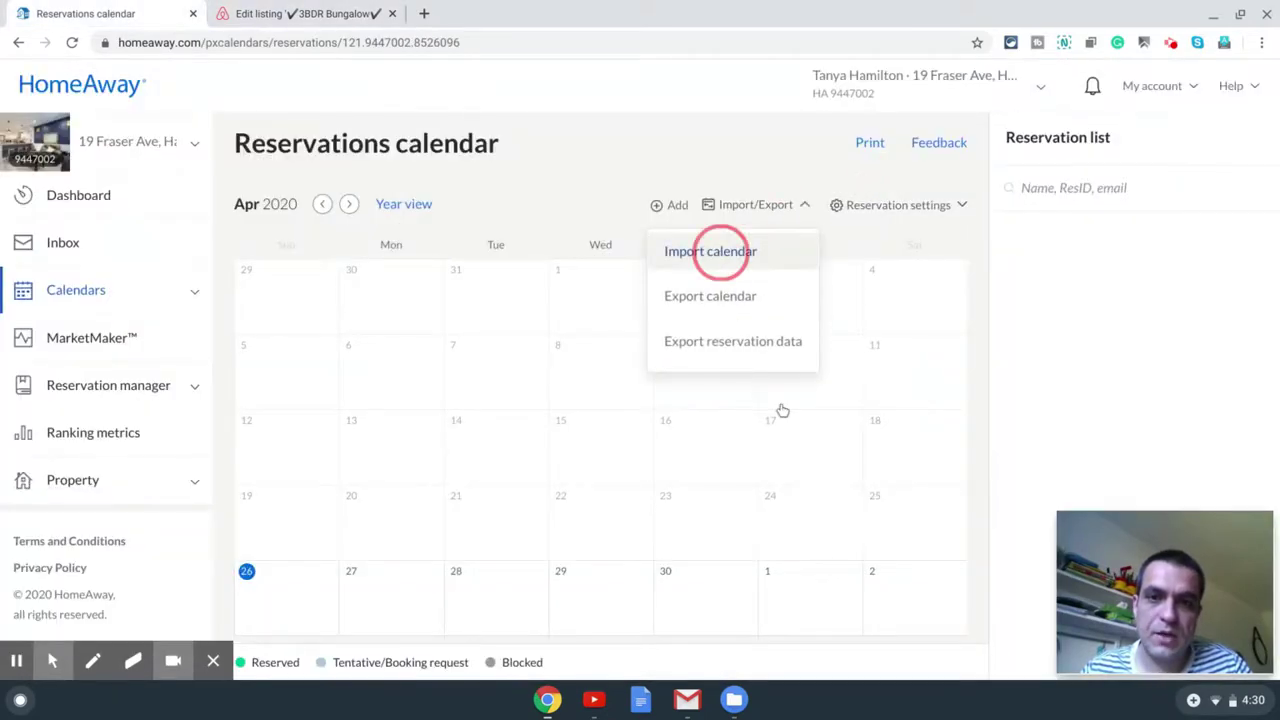
{"action": "left_click", "coordinate": [576, 309]}
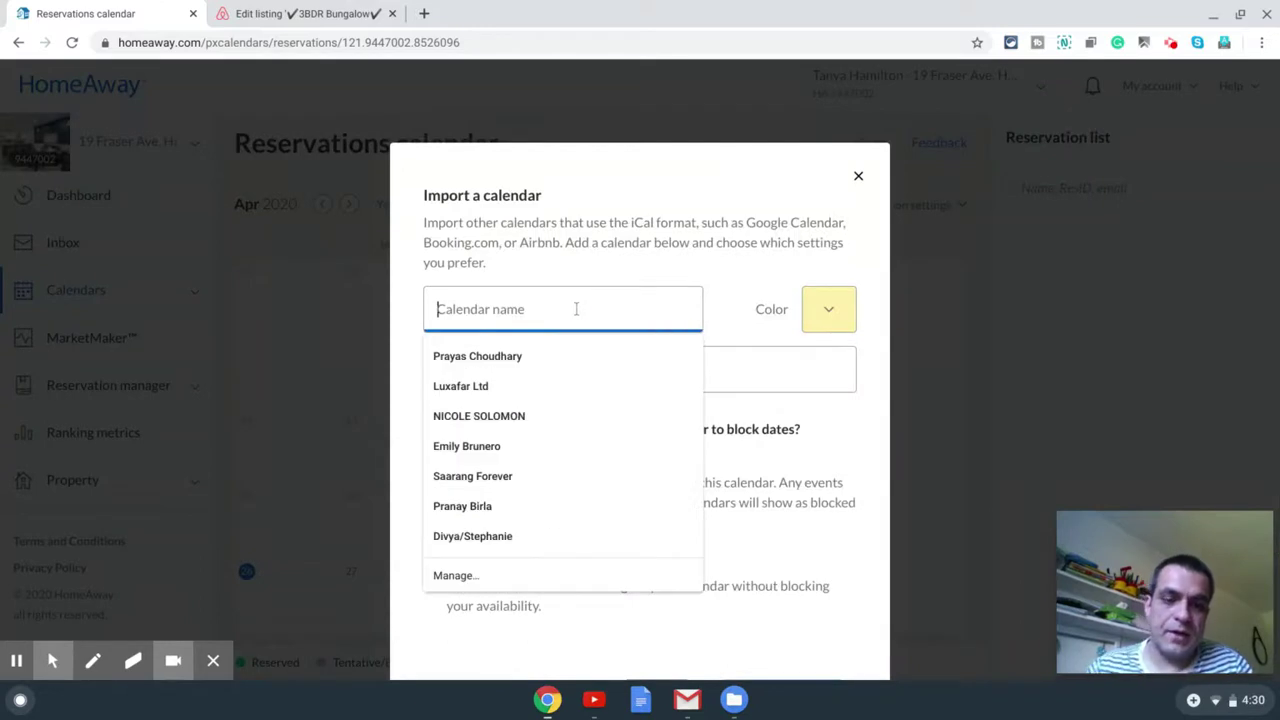
{"action": "type", "text": "Airbnb"}
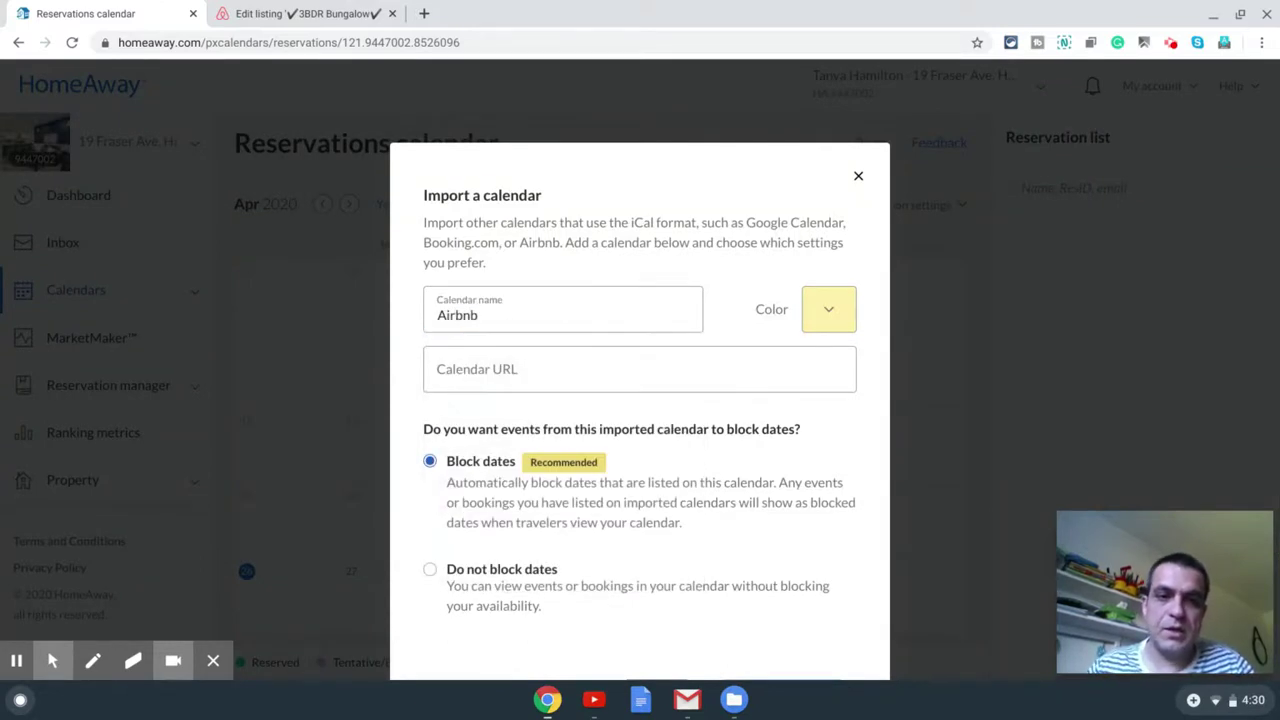
{"action": "left_click", "coordinate": [583, 377]}
{"action": "key", "text": "ctrl+v"}
{"action": "scroll", "coordinate": [703, 411], "scroll_direction": "down", "scroll_amount": 1}
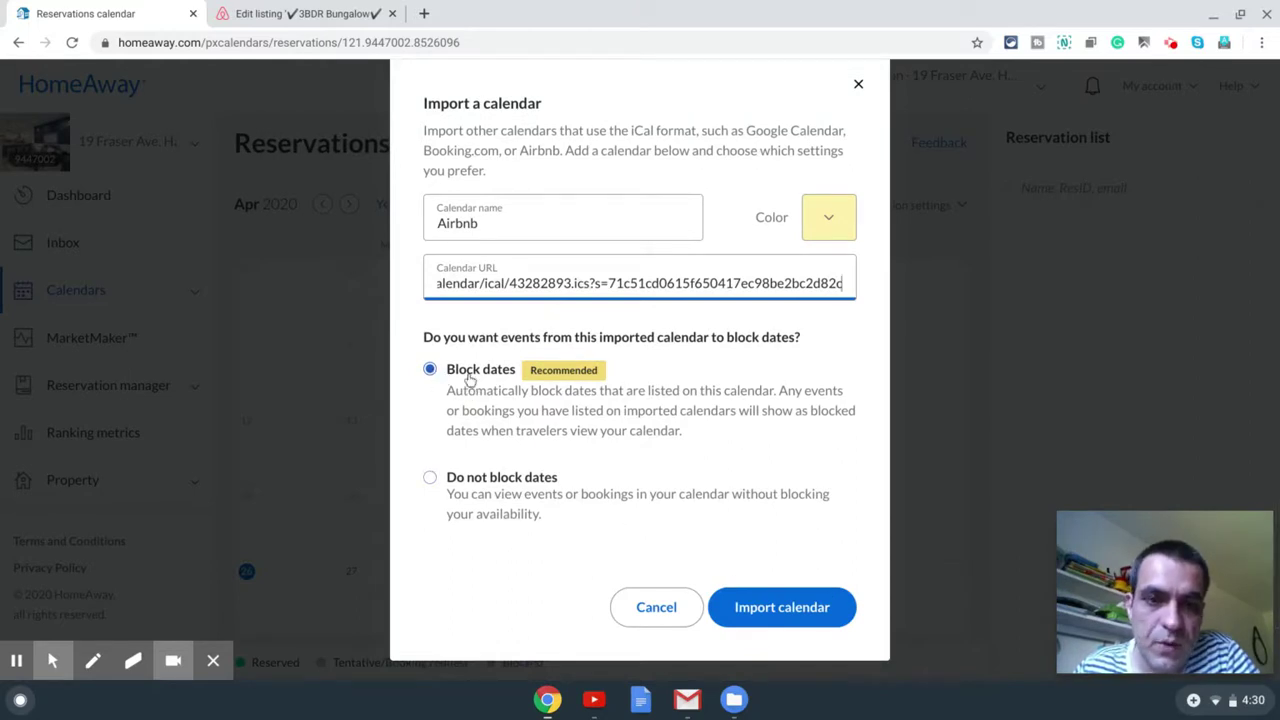
{"action": "left_click", "coordinate": [797, 609]}
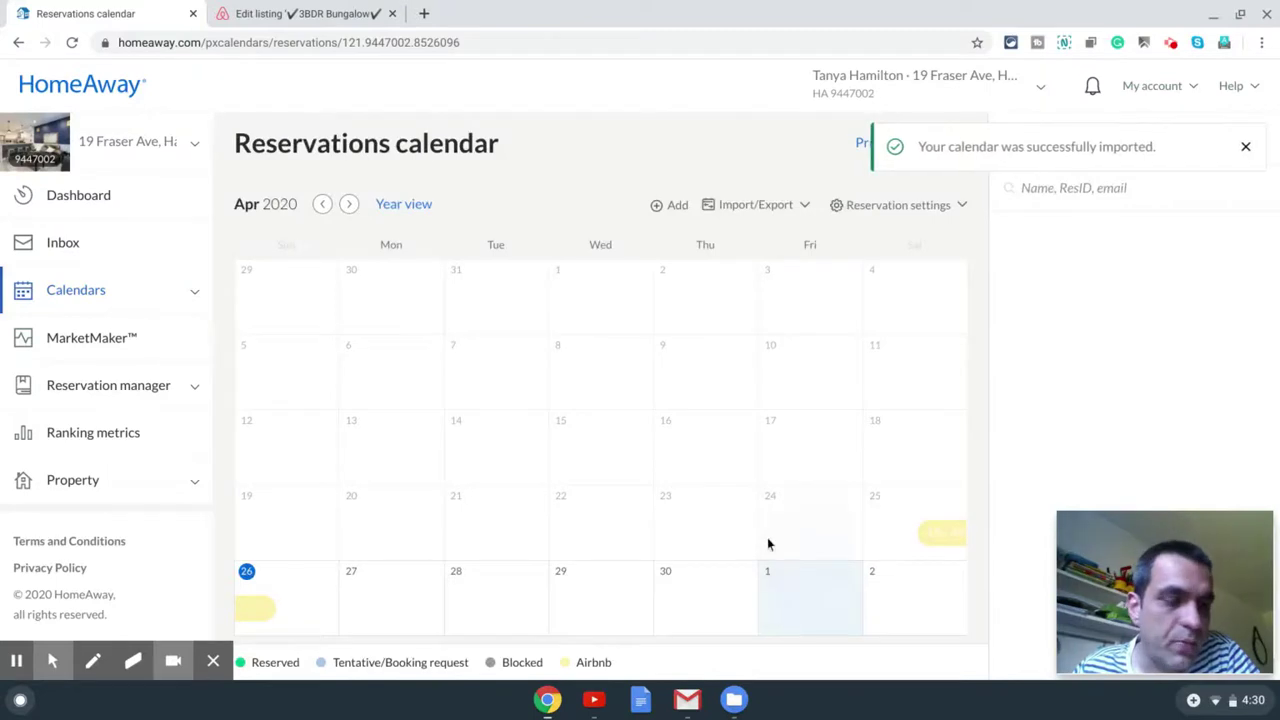
{"action": "left_click", "coordinate": [1245, 146]}
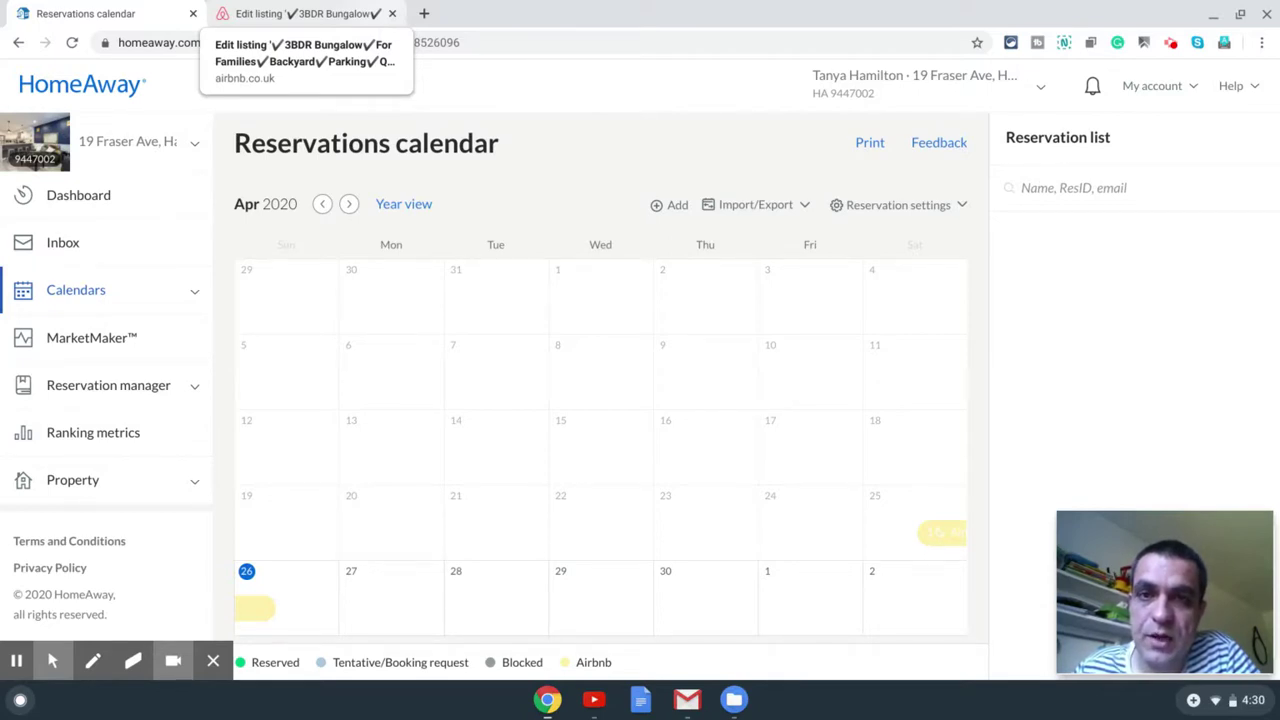
Step: Check the imported Airbnb calendar's settings without changes and return to the Dashboard
{"action": "left_click", "coordinate": [757, 208]}
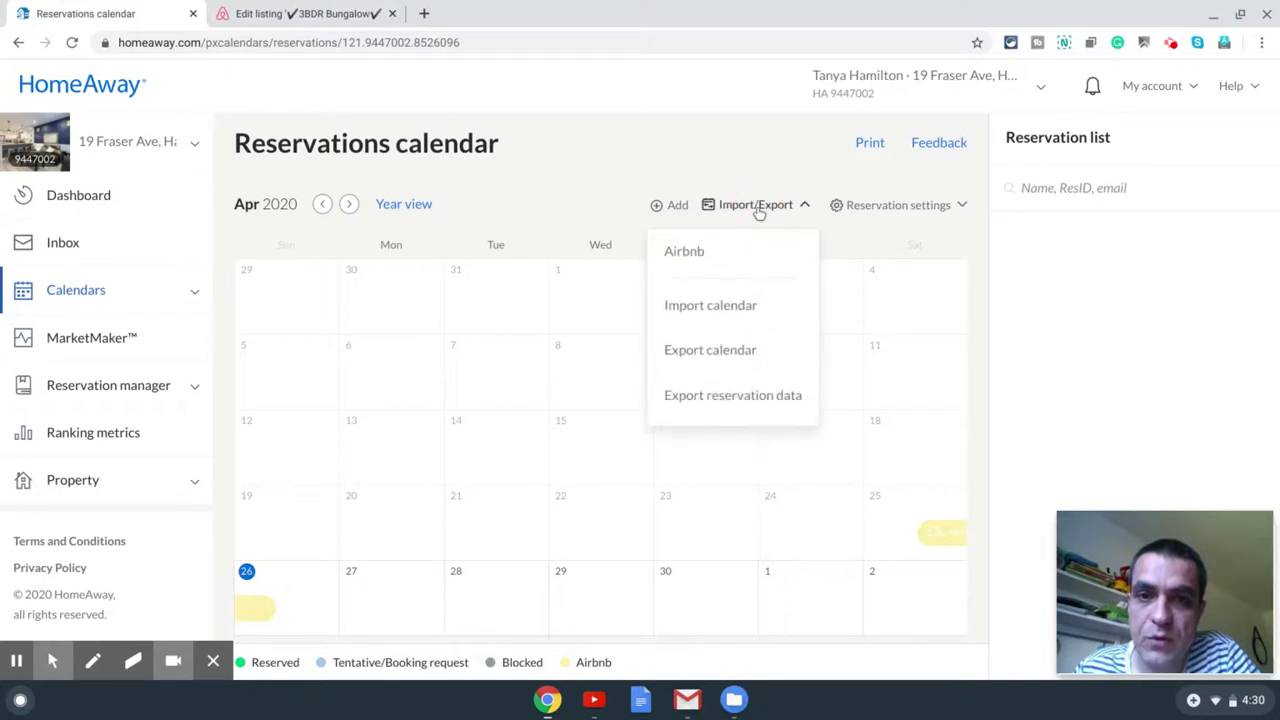
{"action": "left_click", "coordinate": [746, 256]}
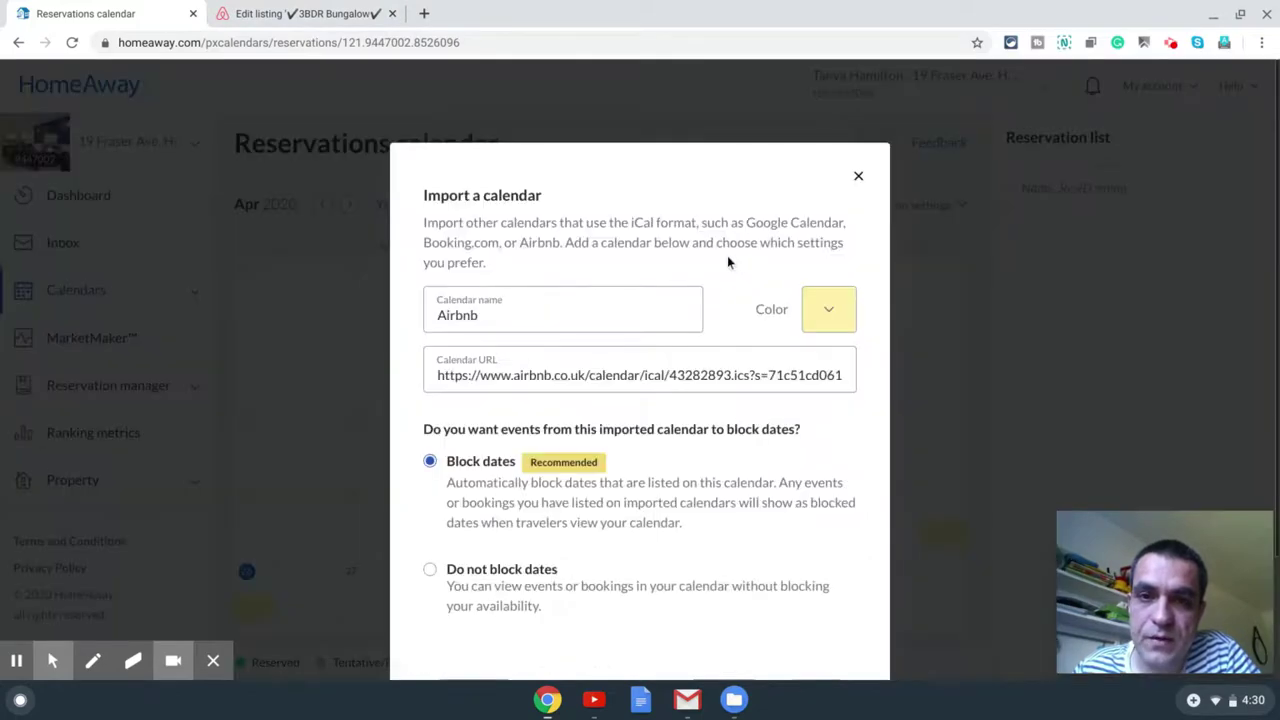
{"action": "left_click", "coordinate": [858, 178]}
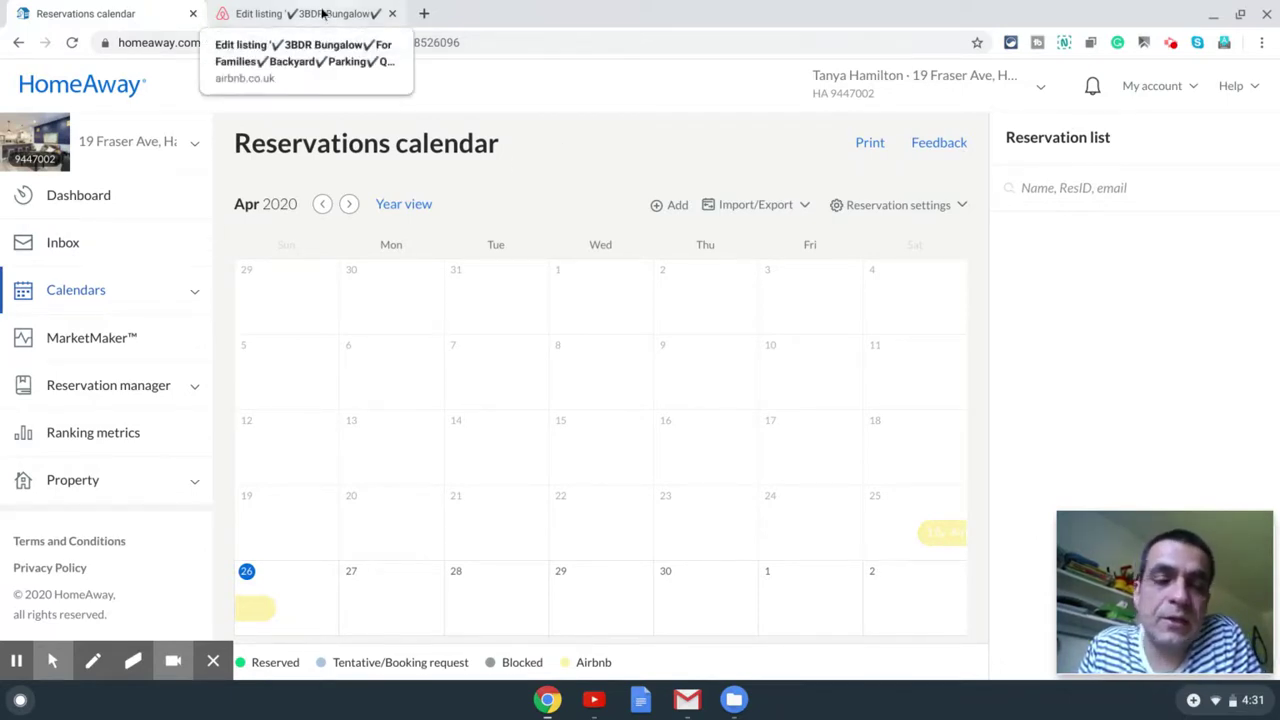
{"action": "left_click", "coordinate": [85, 198]}
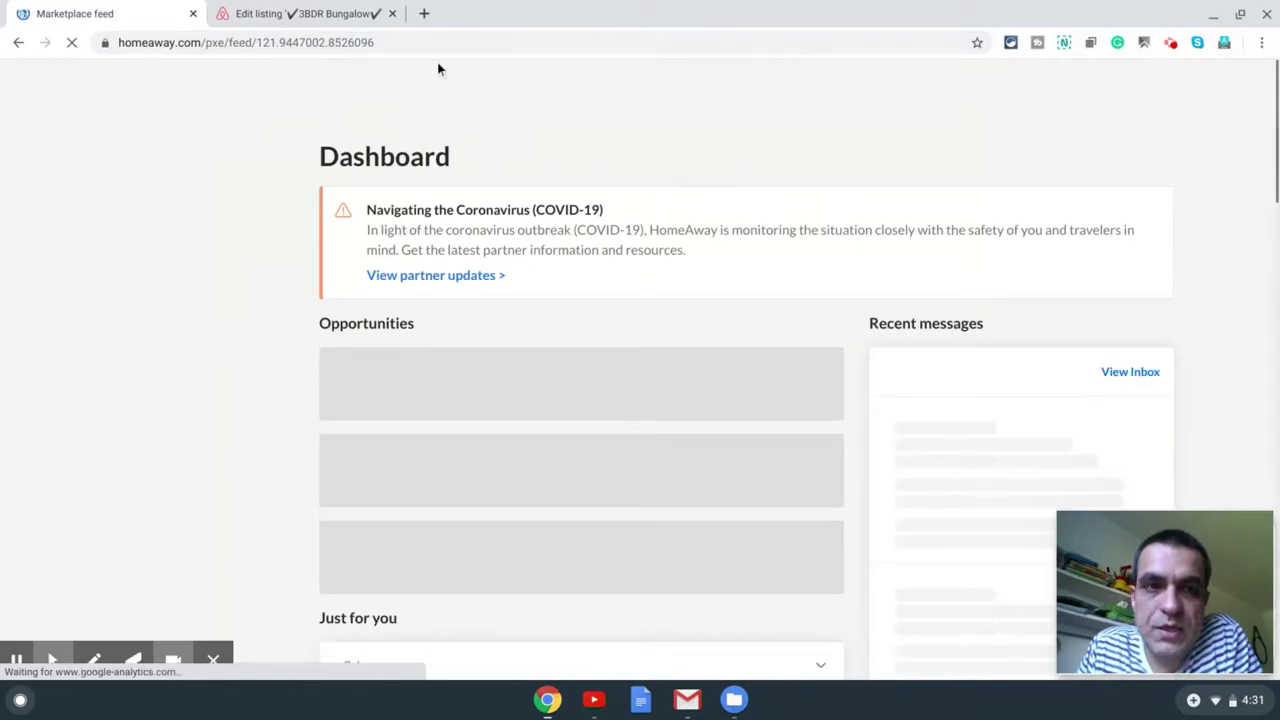
{"action": "left_click", "coordinate": [384, 16]}
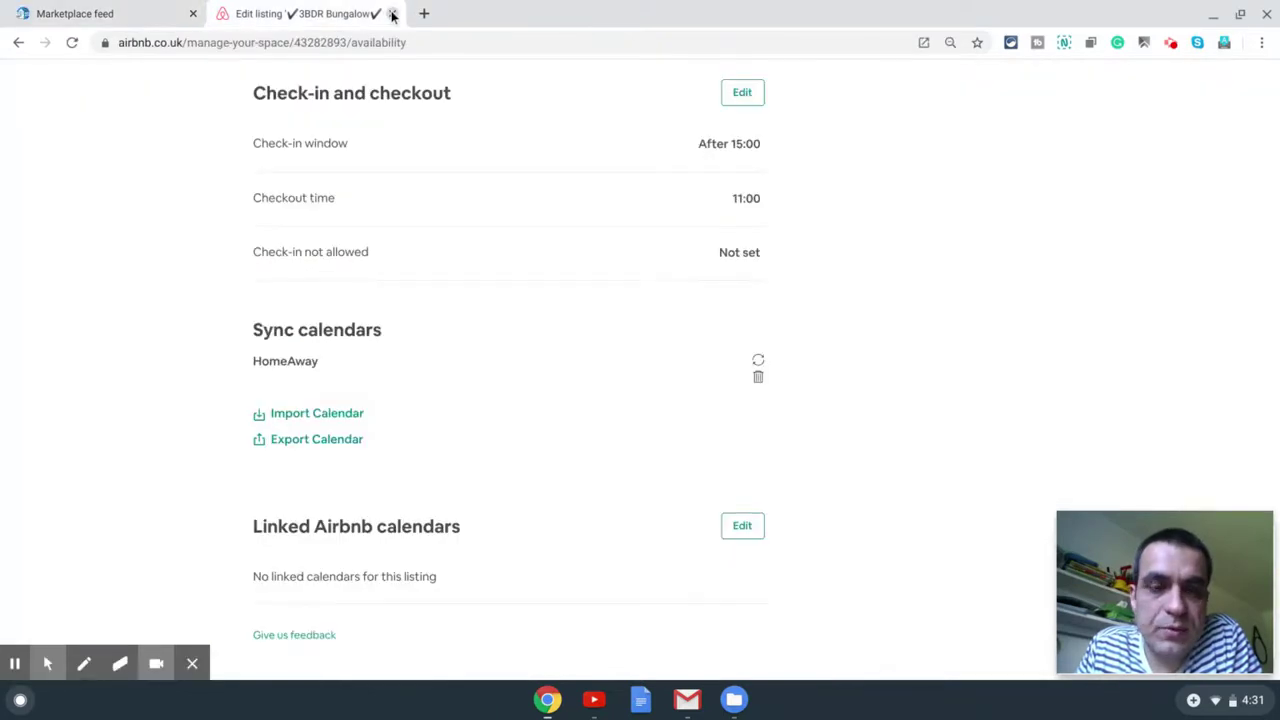
Step: Close the Airbnb tab and open the 3BDR Bungalow's public listing page
{"action": "left_click", "coordinate": [393, 14]}
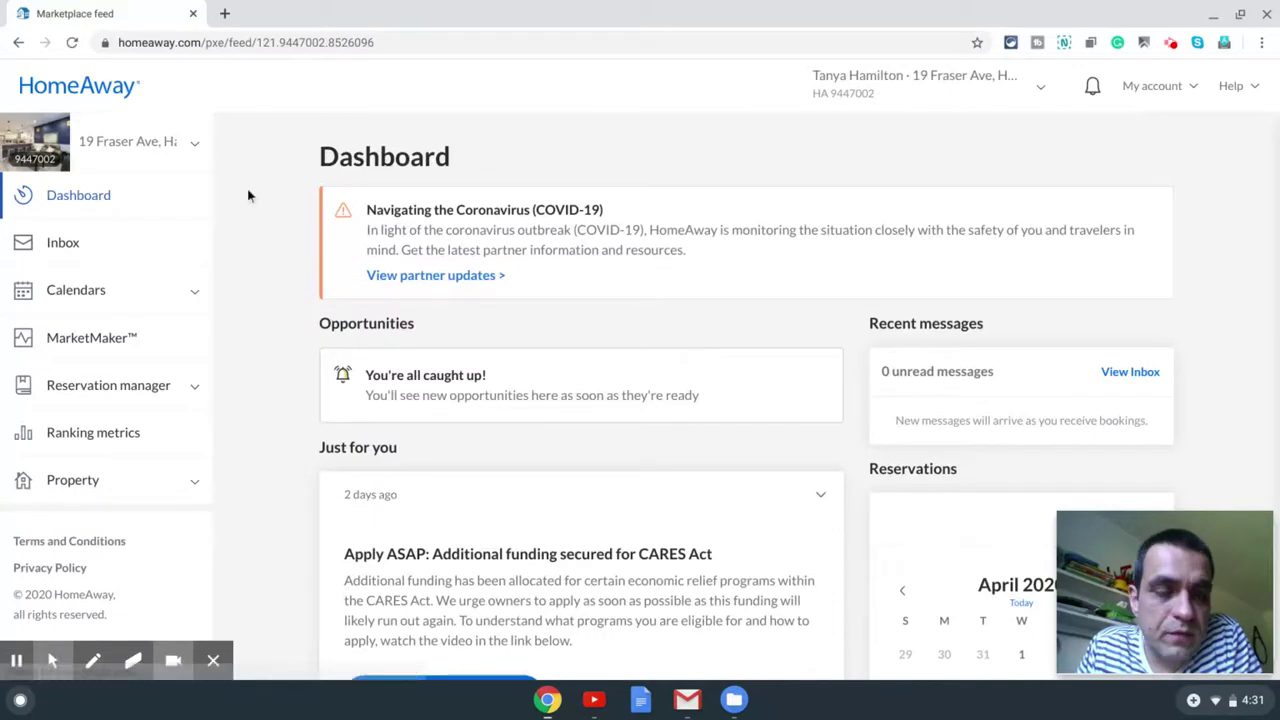
{"action": "left_click", "coordinate": [28, 147]}
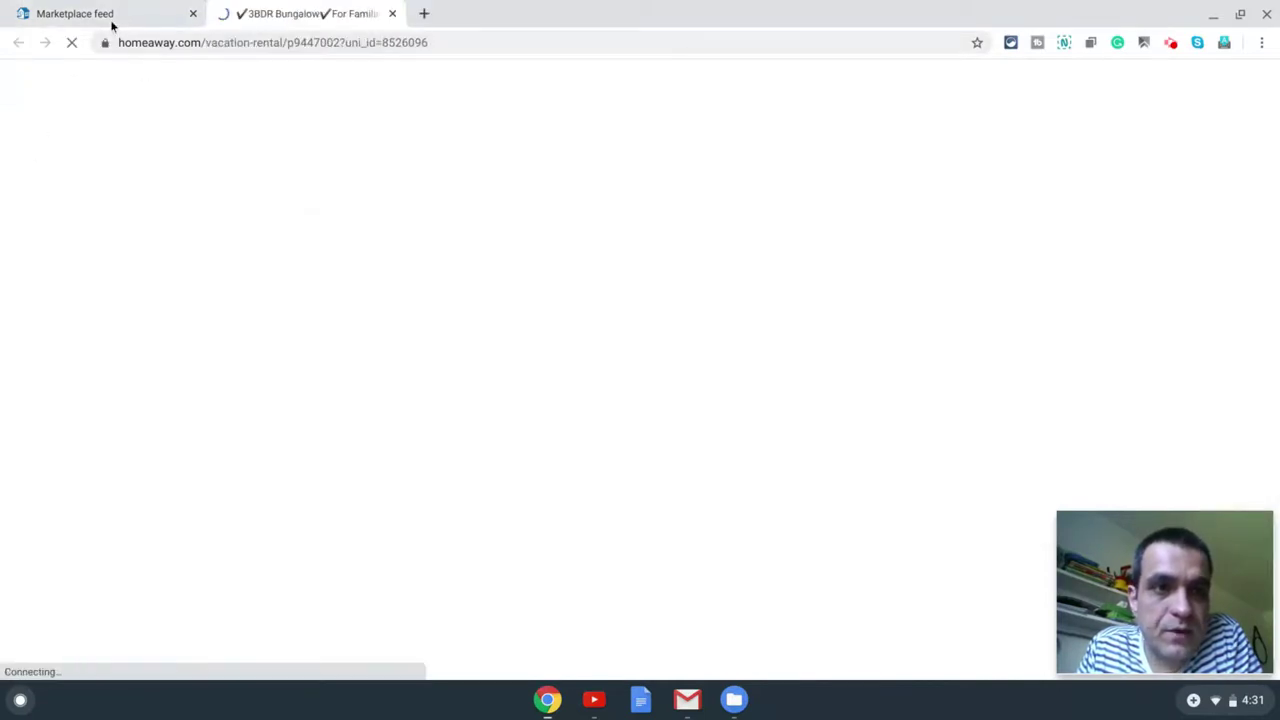
{"action": "left_click", "coordinate": [112, 20]}
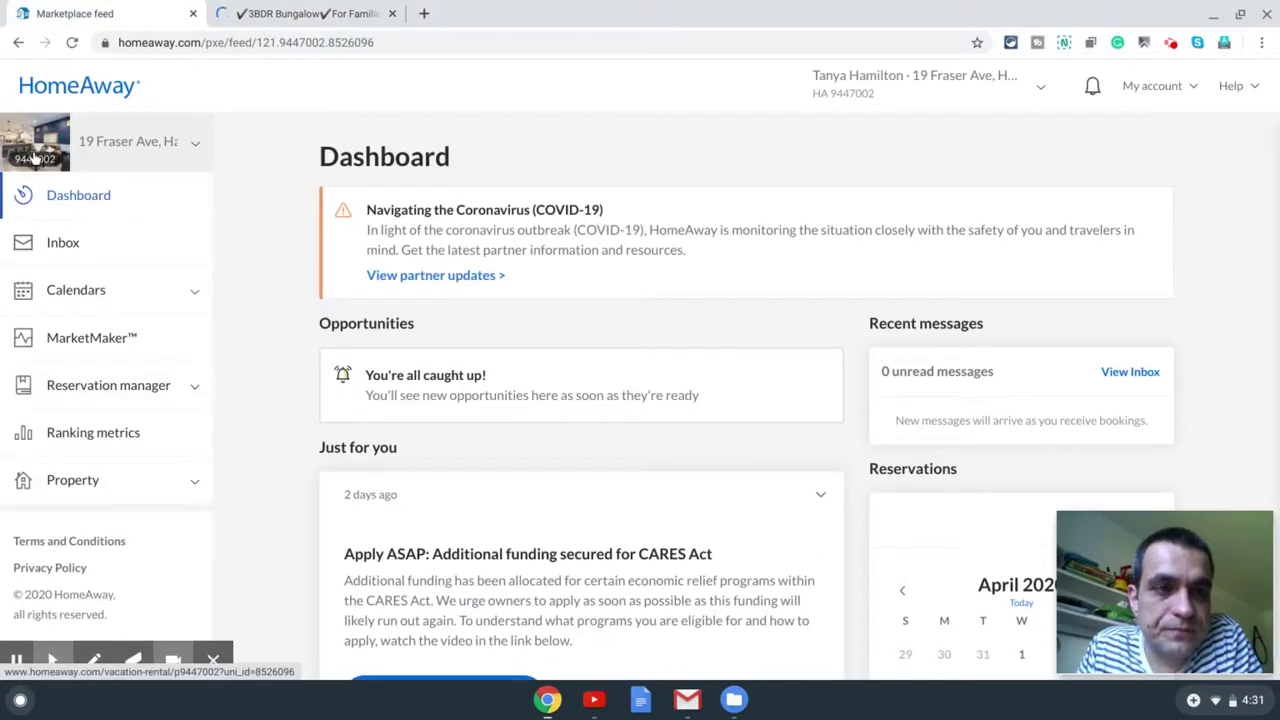
Step: Scroll the 3BDR Bungalow listing down to the 'Beautiful 3 BDR Bungalow' description
{"action": "left_click", "coordinate": [289, 14]}
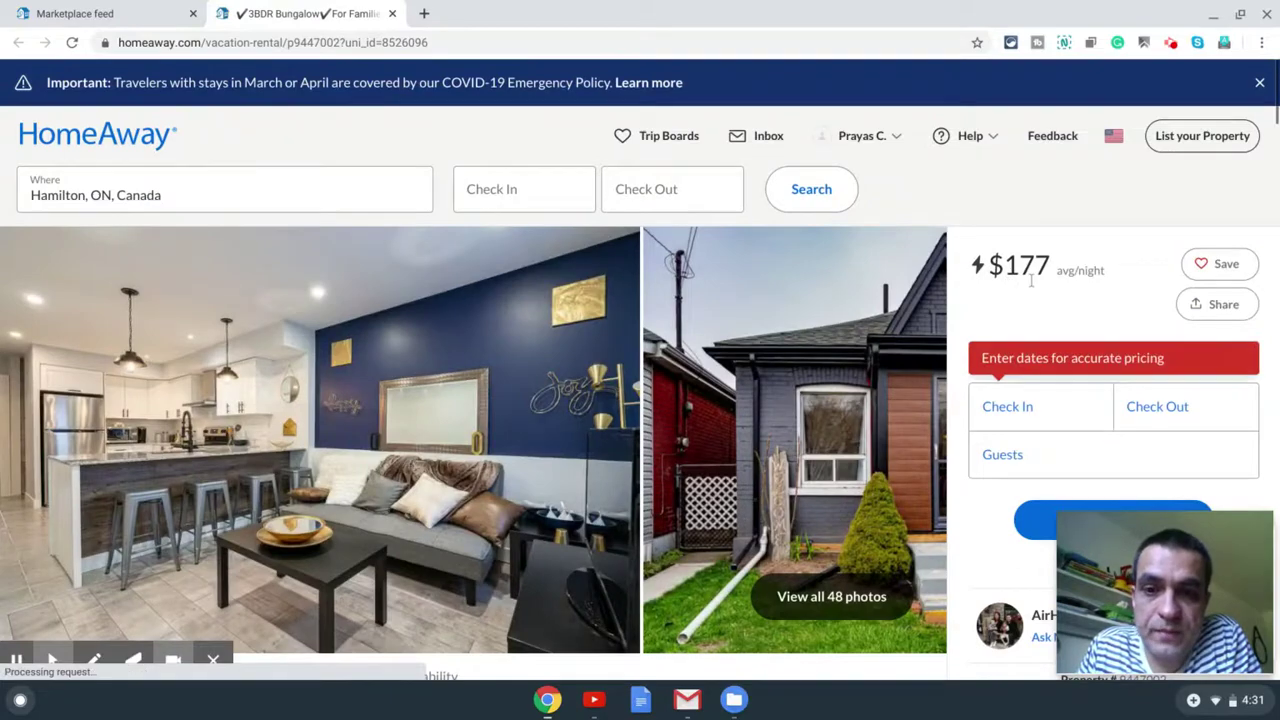
{"action": "scroll", "coordinate": [527, 285], "scroll_direction": "down", "scroll_amount": 5}
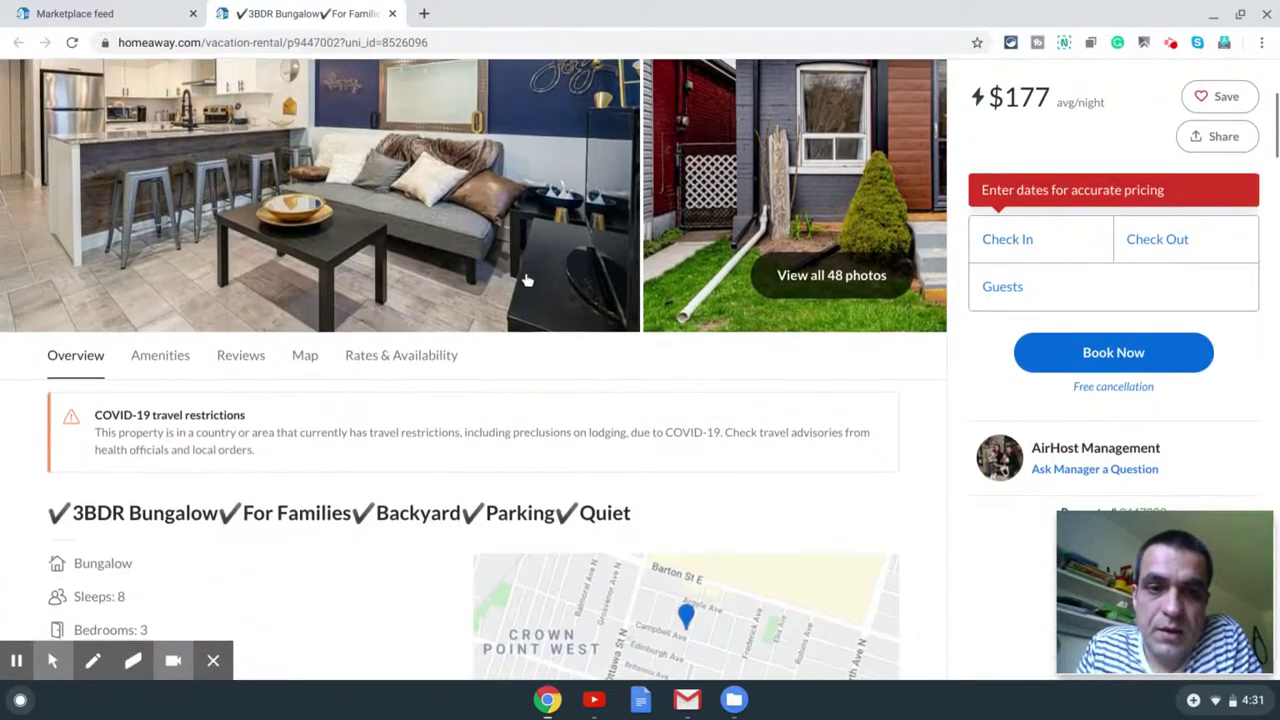
{"action": "scroll", "coordinate": [527, 281], "scroll_direction": "down", "scroll_amount": 4}
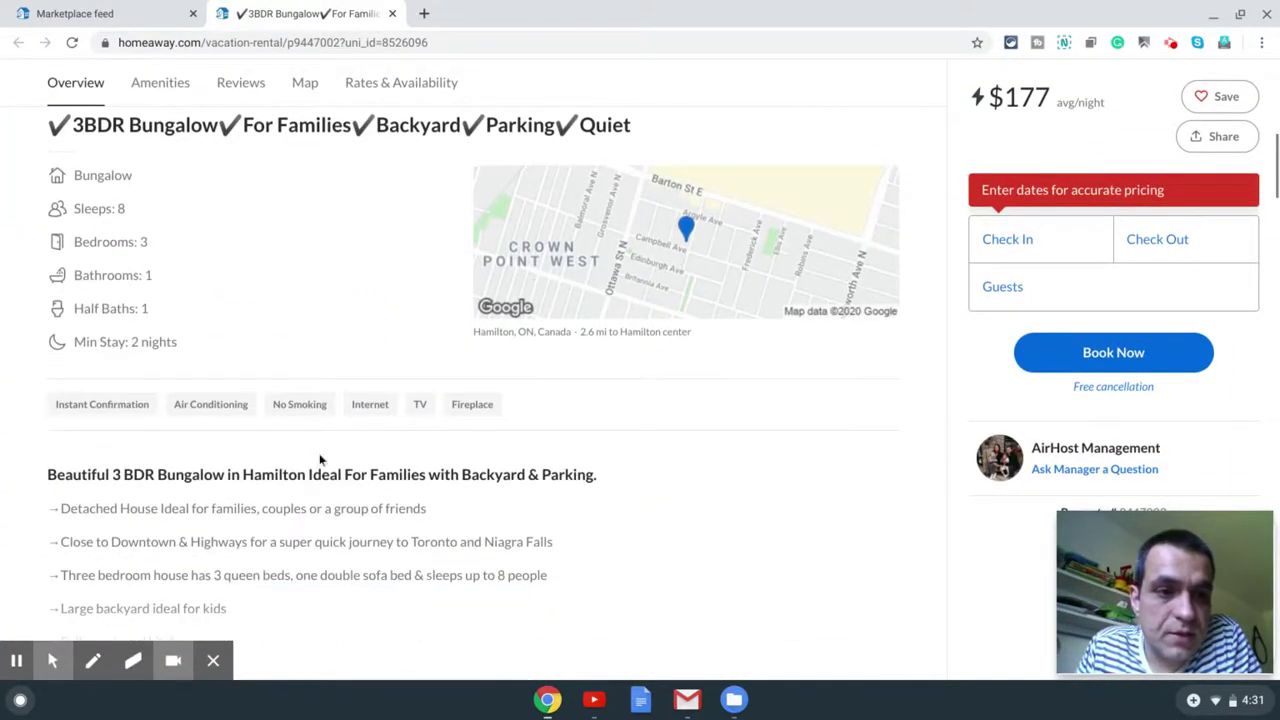
{"action": "scroll", "coordinate": [336, 428], "scroll_direction": "down", "scroll_amount": 1}
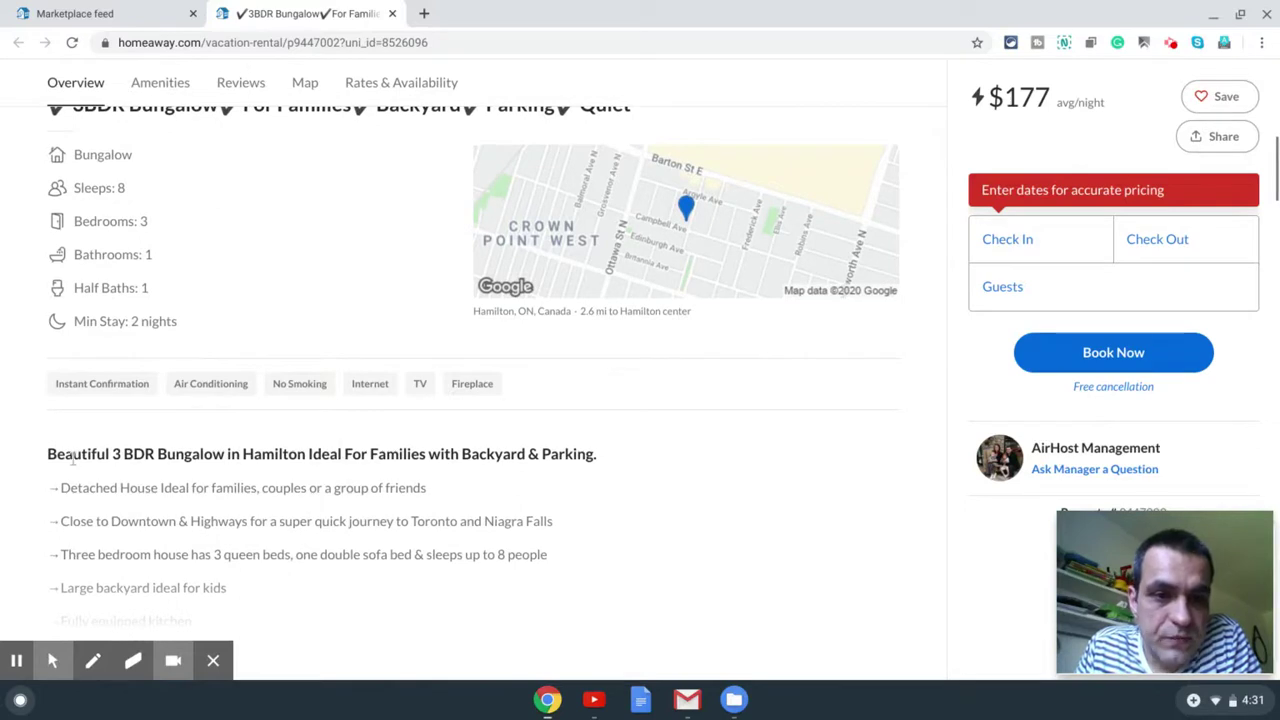
{"action": "left_click_drag", "start_coordinate": [48, 453], "coordinate": [49, 456]}
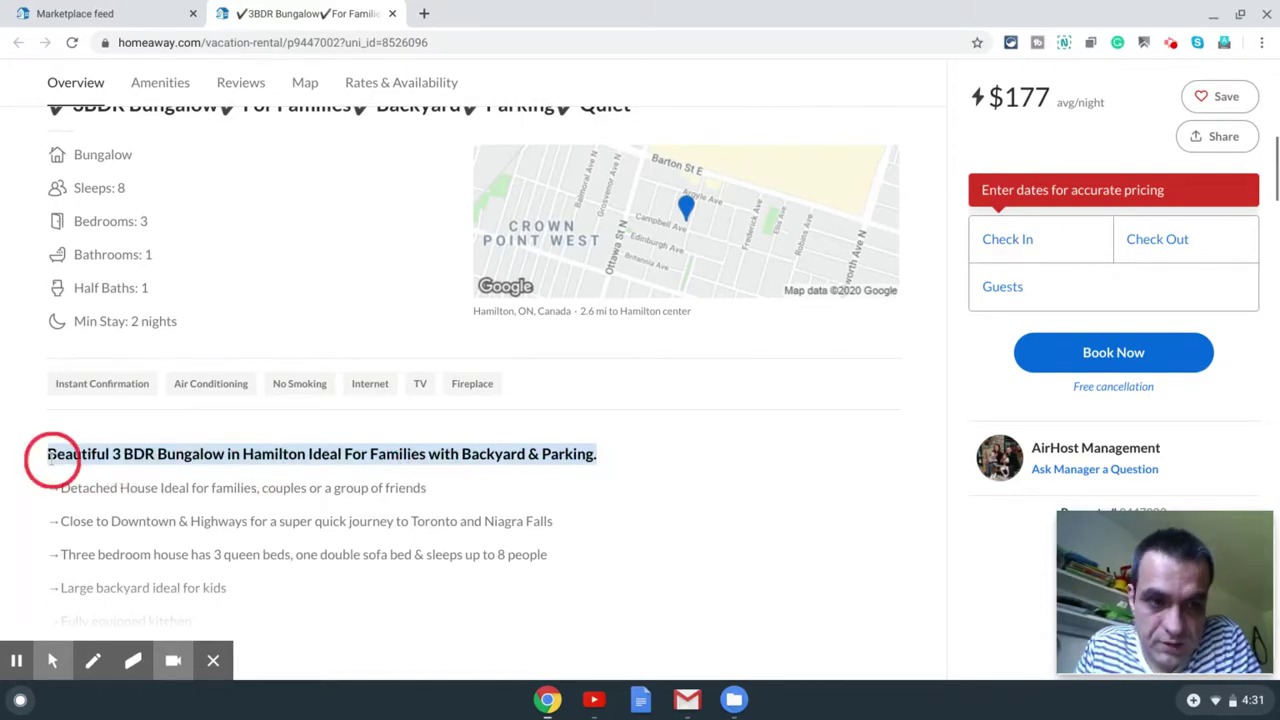
{"action": "left_click", "coordinate": [366, 514]}
Step: Browse the amenities, dismiss the COVID-19 banner, and check the traveller account options
{"action": "scroll", "coordinate": [366, 514], "scroll_direction": "up", "scroll_amount": 10}
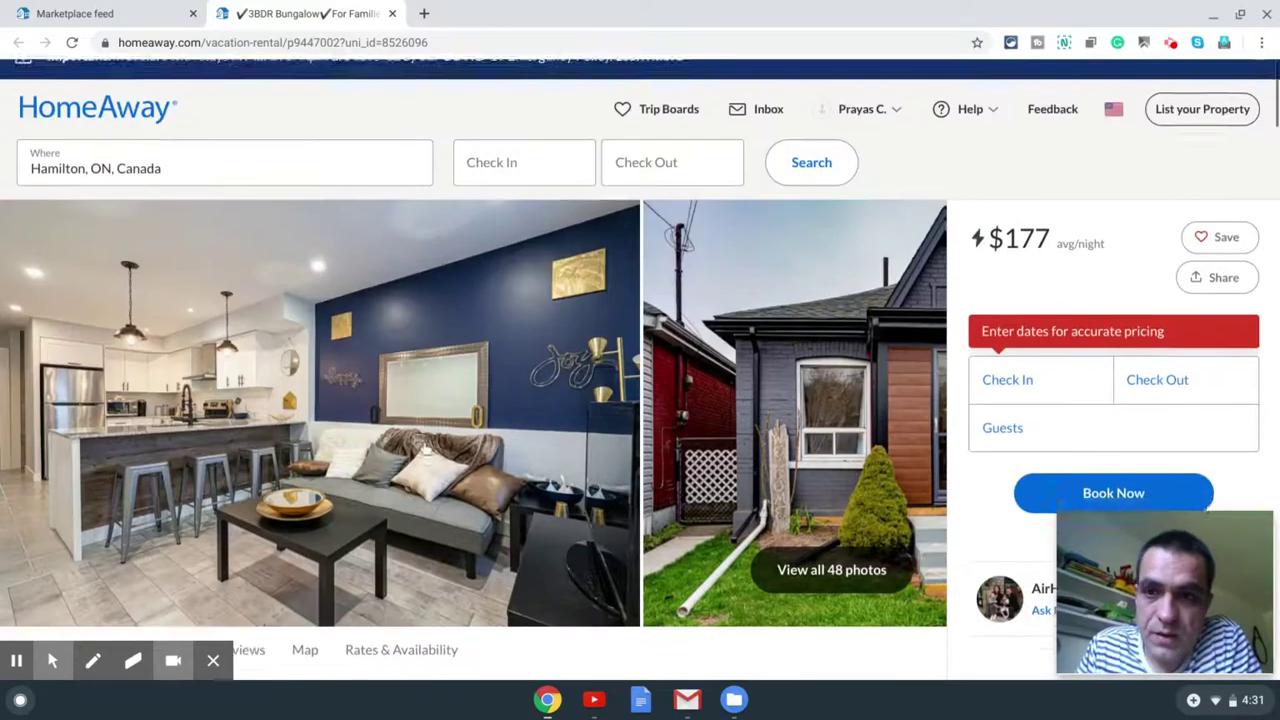
{"action": "scroll", "coordinate": [428, 449], "scroll_direction": "down", "scroll_amount": 10}
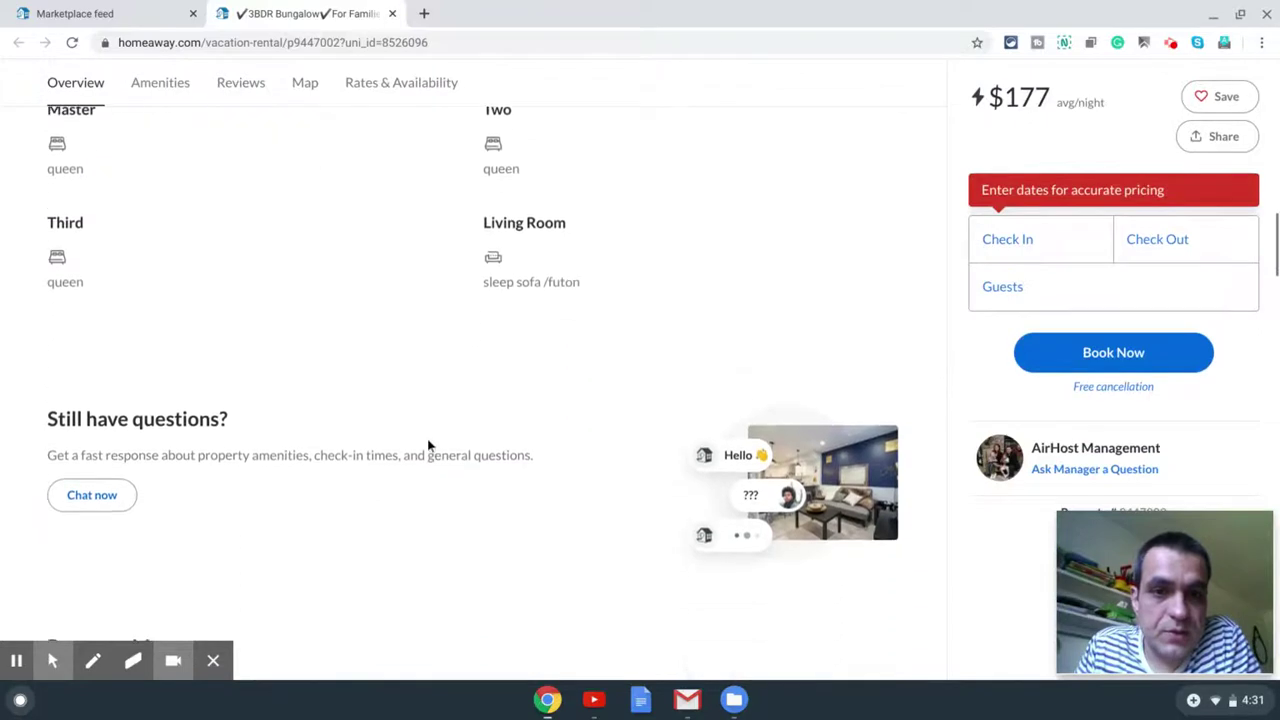
{"action": "scroll", "coordinate": [428, 445], "scroll_direction": "down", "scroll_amount": 2}
{"action": "scroll", "coordinate": [236, 375], "scroll_direction": "down", "scroll_amount": 2}
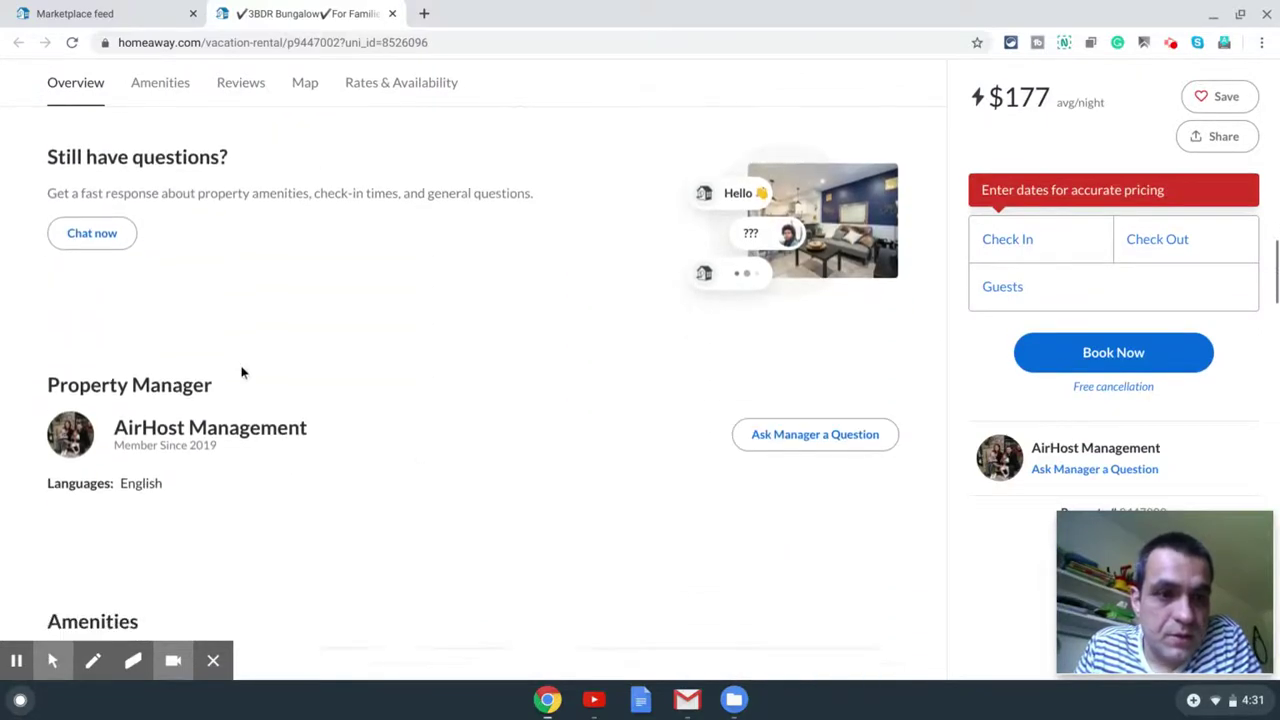
{"action": "scroll", "coordinate": [241, 372], "scroll_direction": "down", "scroll_amount": 5}
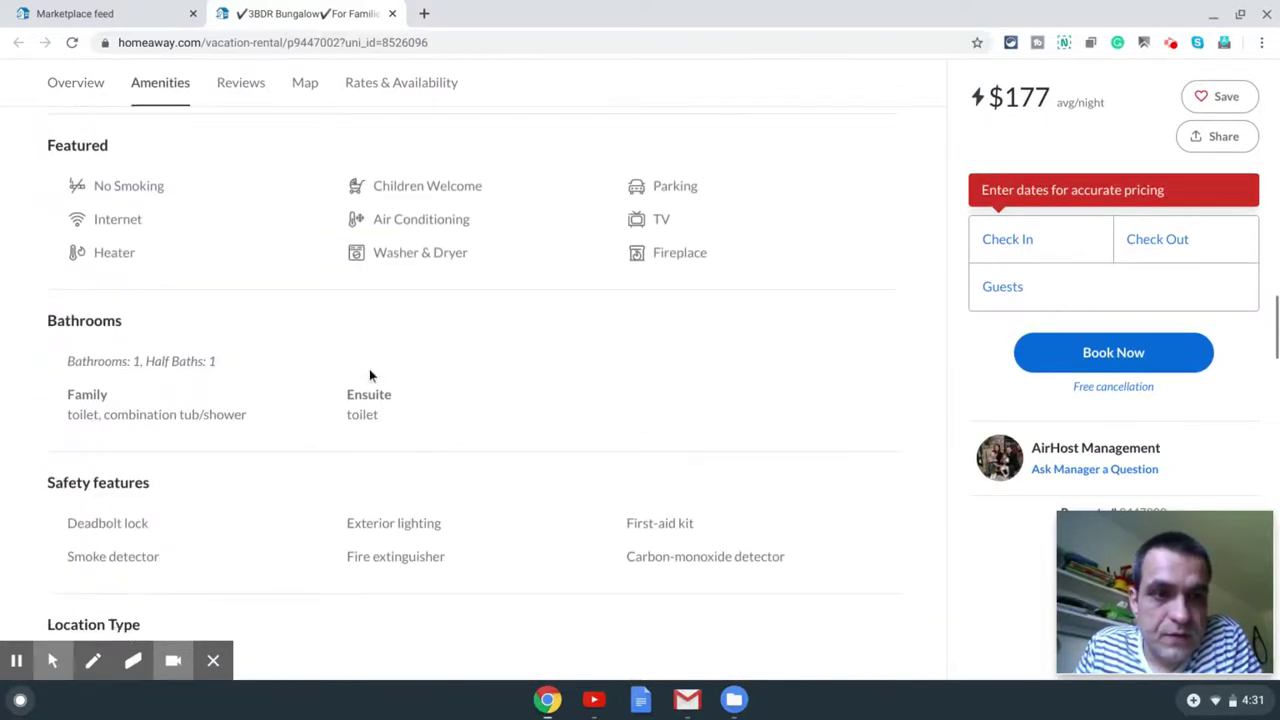
{"action": "scroll", "coordinate": [369, 375], "scroll_direction": "down", "scroll_amount": 1}
{"action": "scroll", "coordinate": [367, 376], "scroll_direction": "up", "scroll_amount": 20}
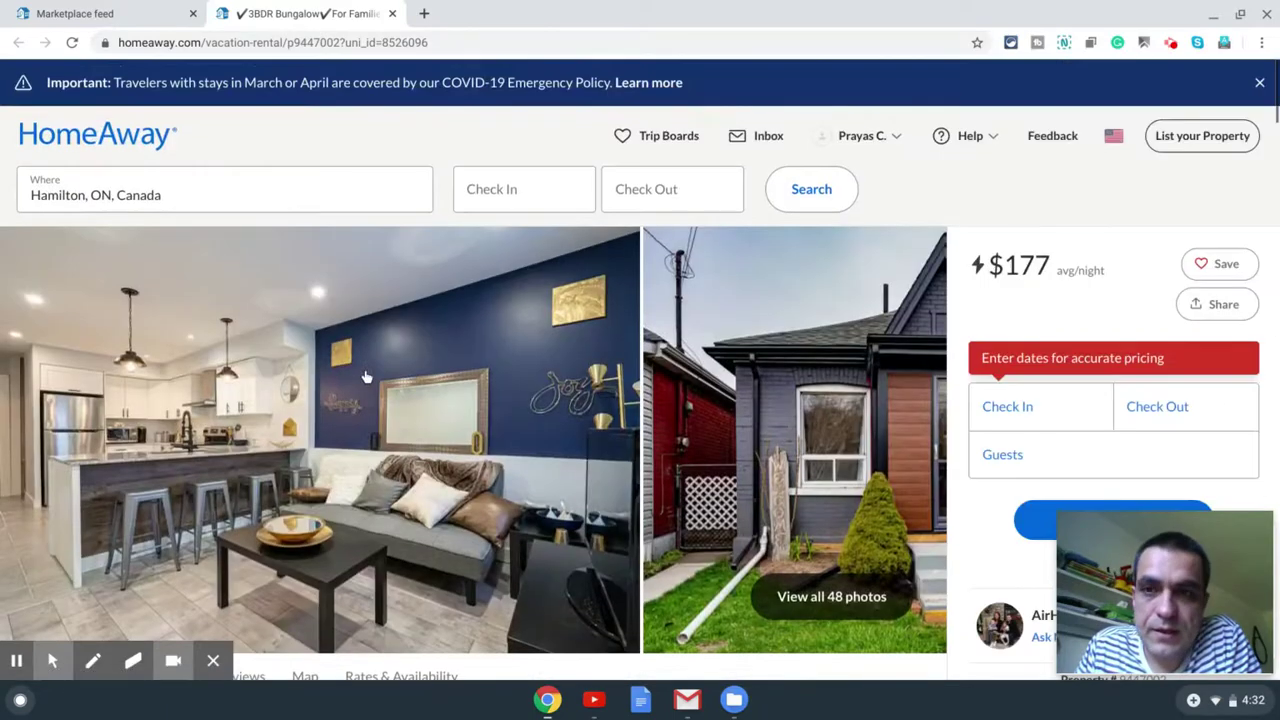
{"action": "left_click", "coordinate": [1260, 84]}
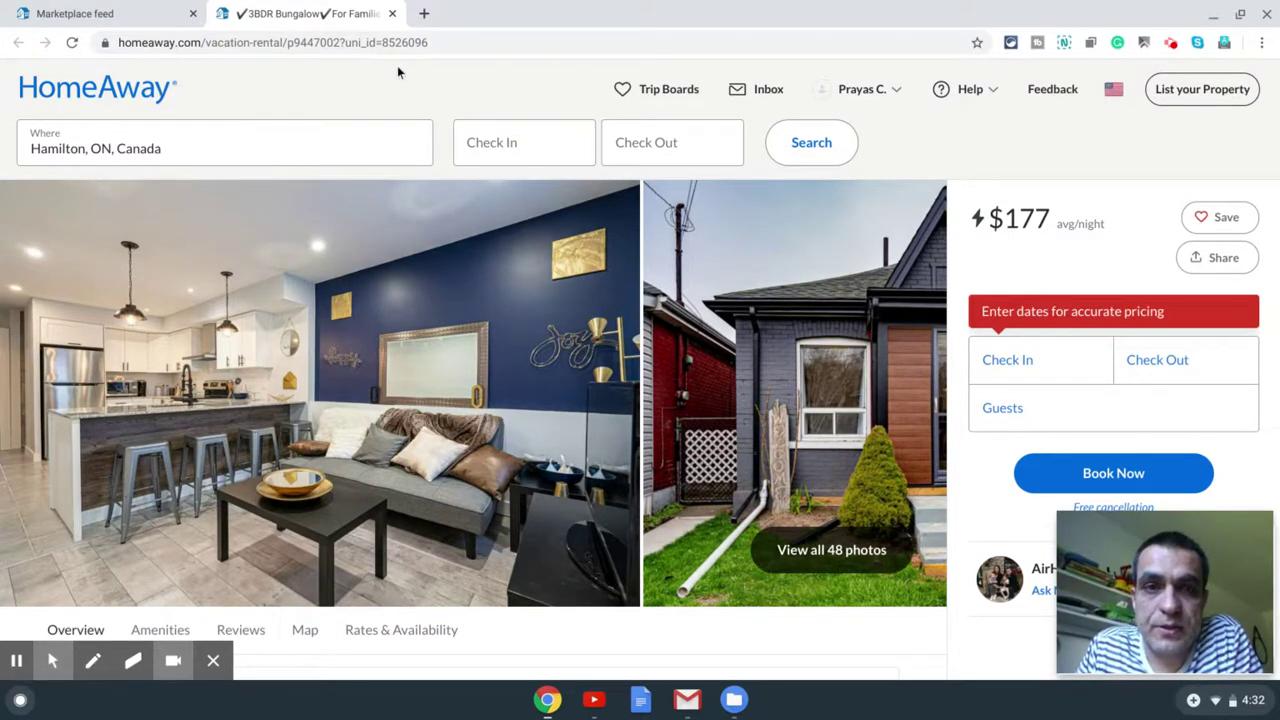
{"action": "left_click", "coordinate": [899, 93]}
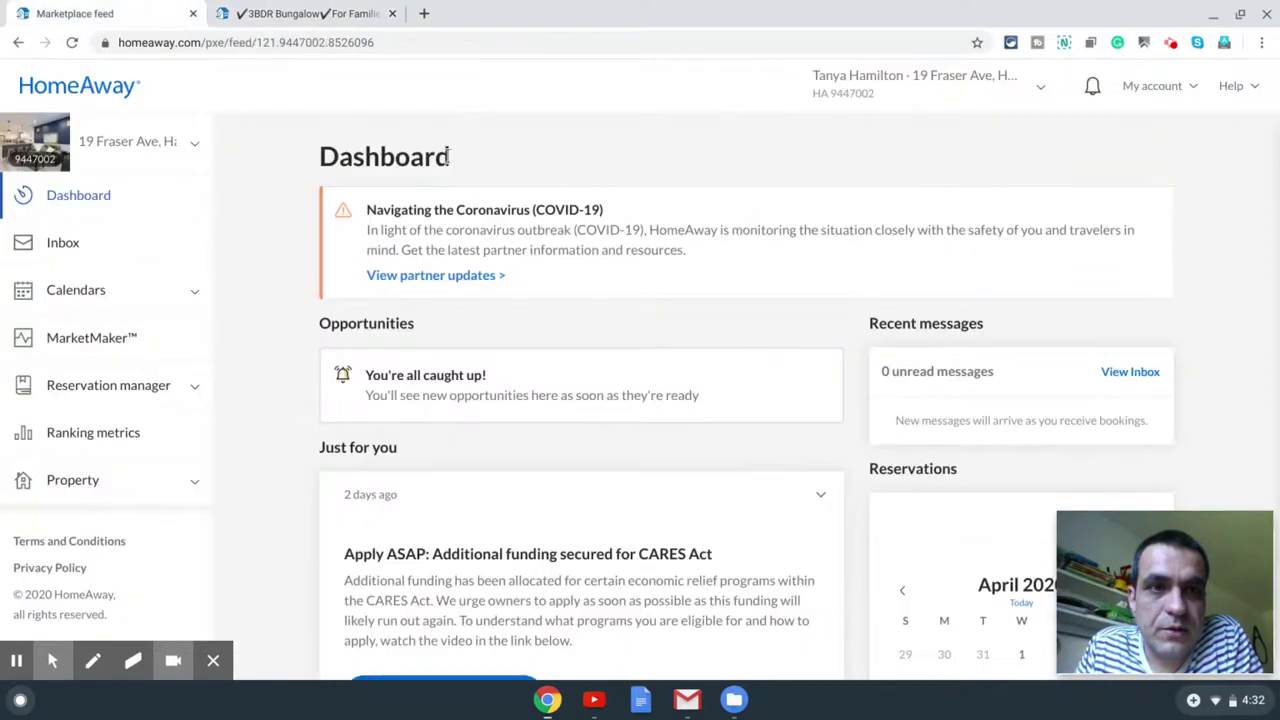
{"action": "left_click", "coordinate": [134, 15]}
{"action": "left_click", "coordinate": [1170, 92]}
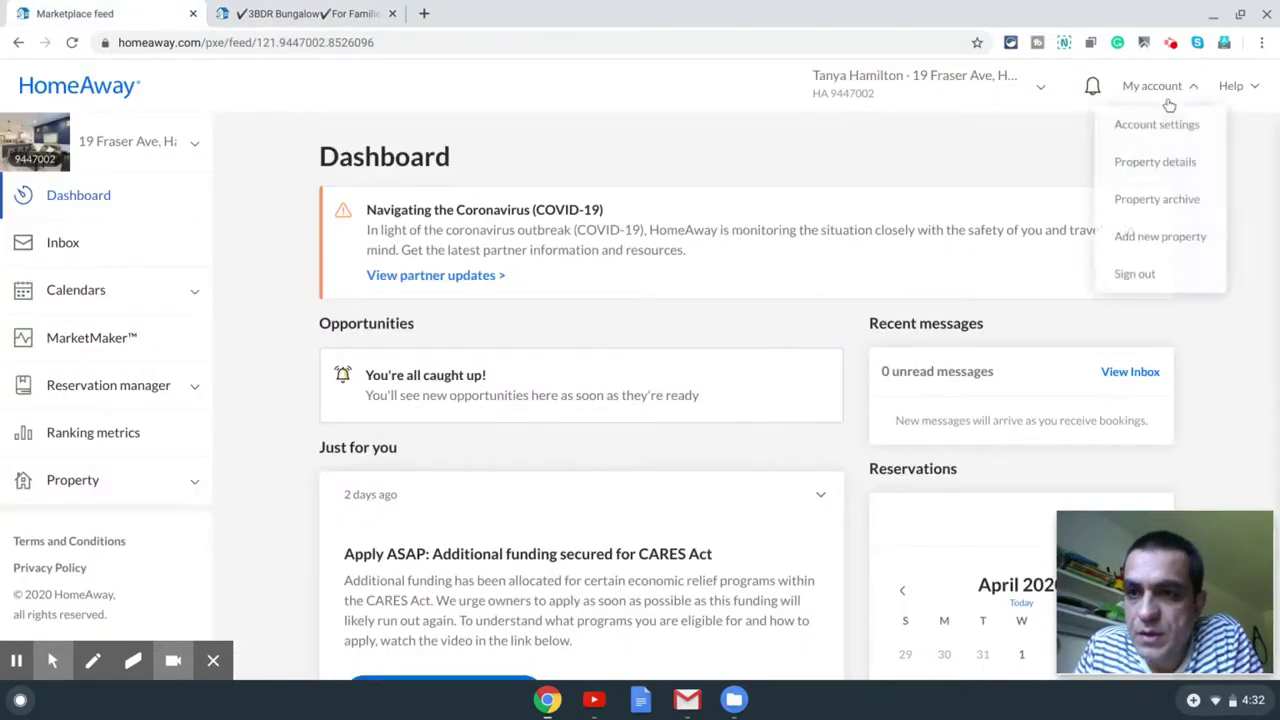
{"action": "left_click", "coordinate": [1182, 165]}
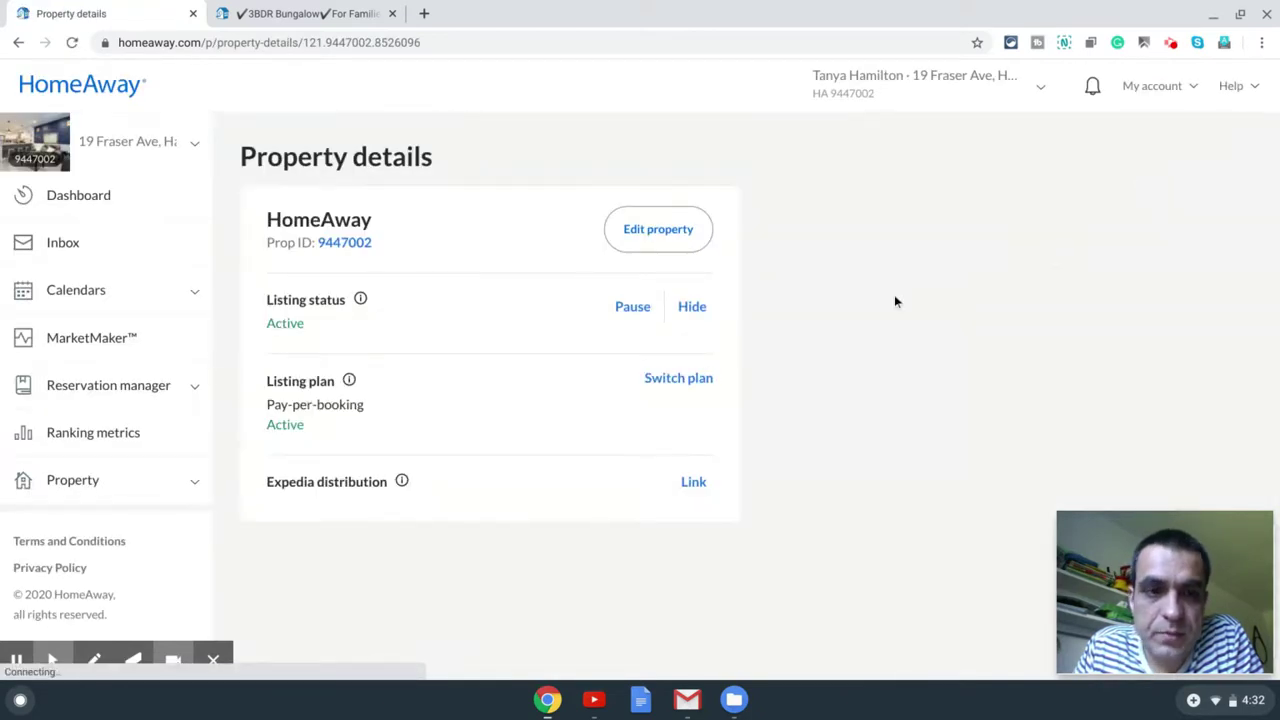
{"action": "mouse_move", "coordinate": [402, 487]}
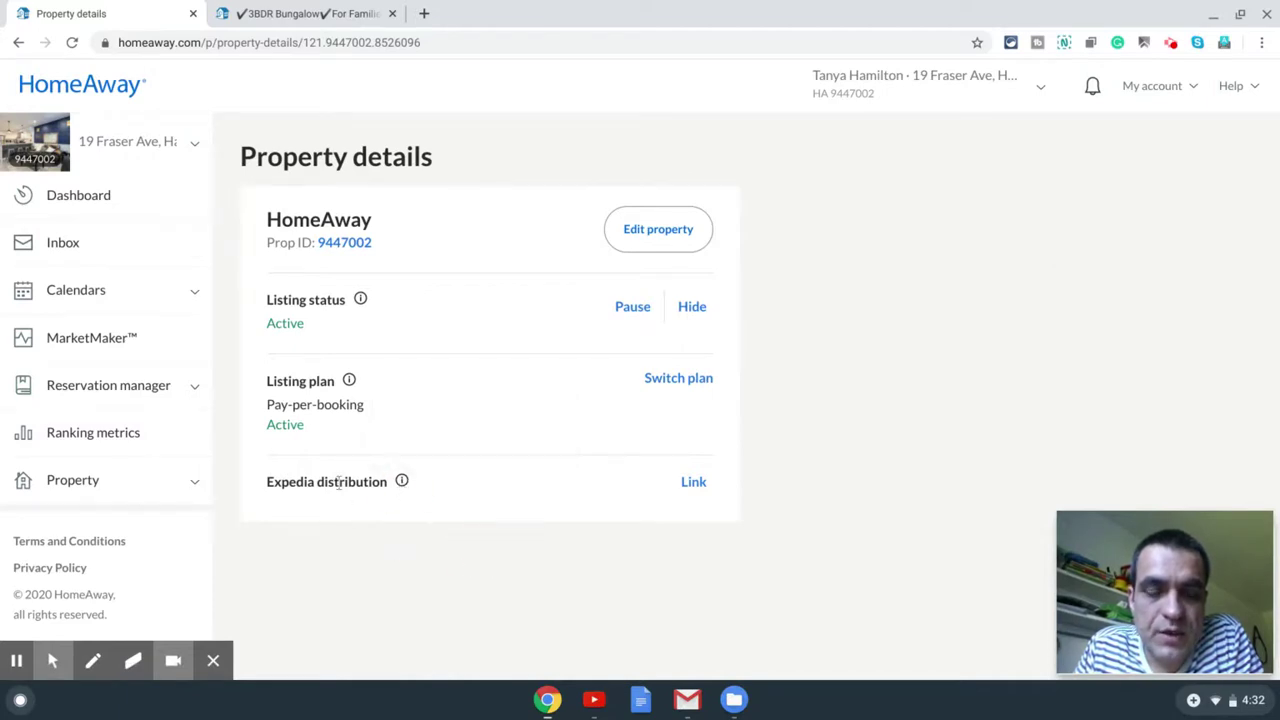
{"action": "left_click_drag", "start_coordinate": [266, 484], "coordinate": [383, 480]}
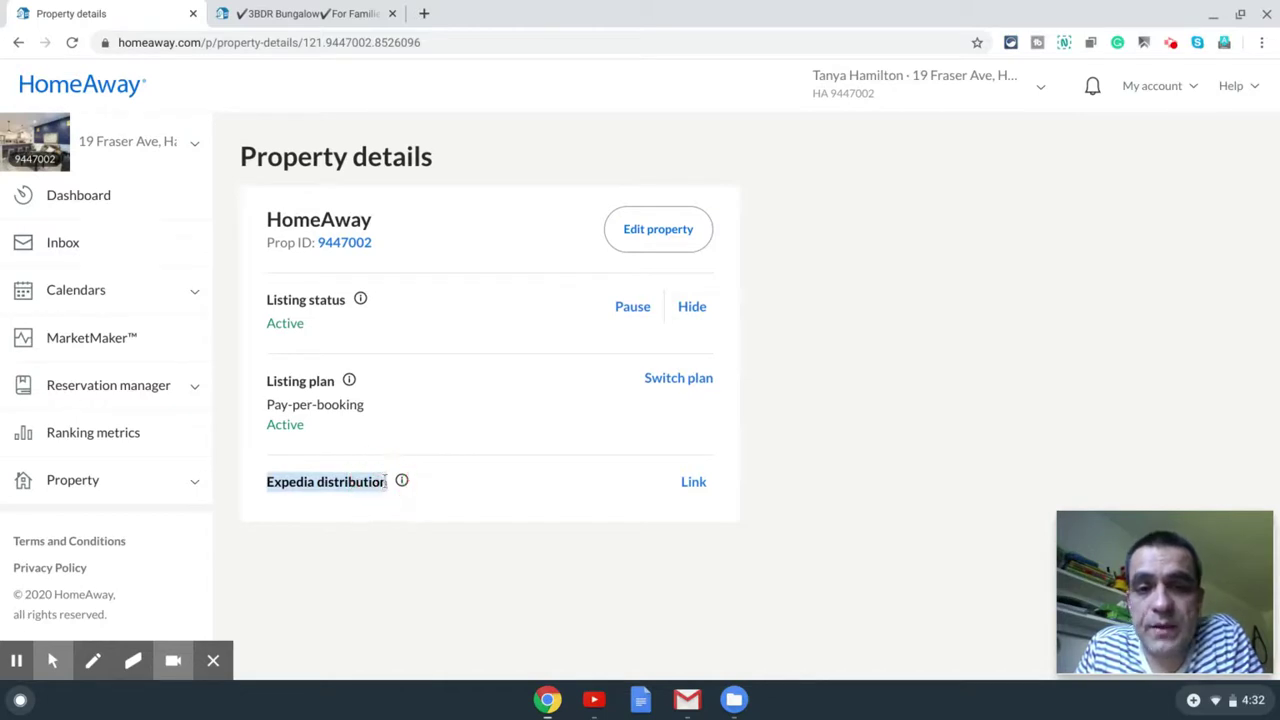
{"action": "left_click", "coordinate": [533, 555]}
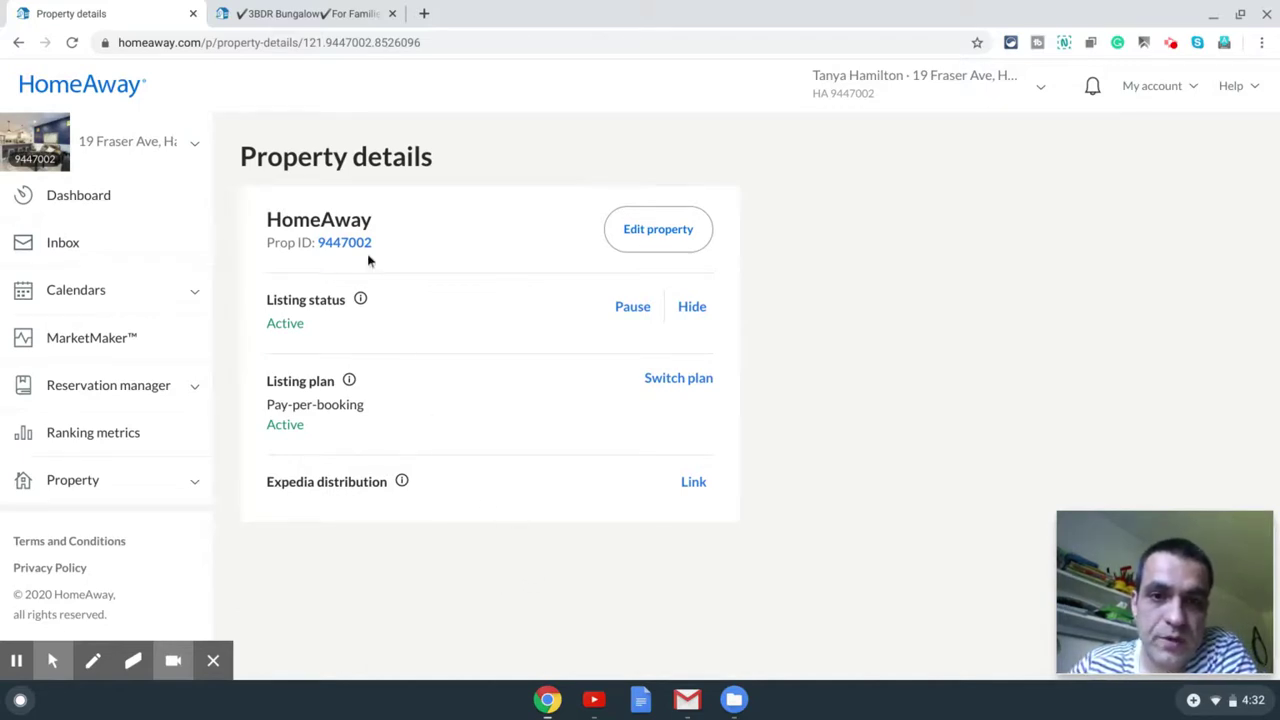
{"action": "left_click", "coordinate": [691, 484]}
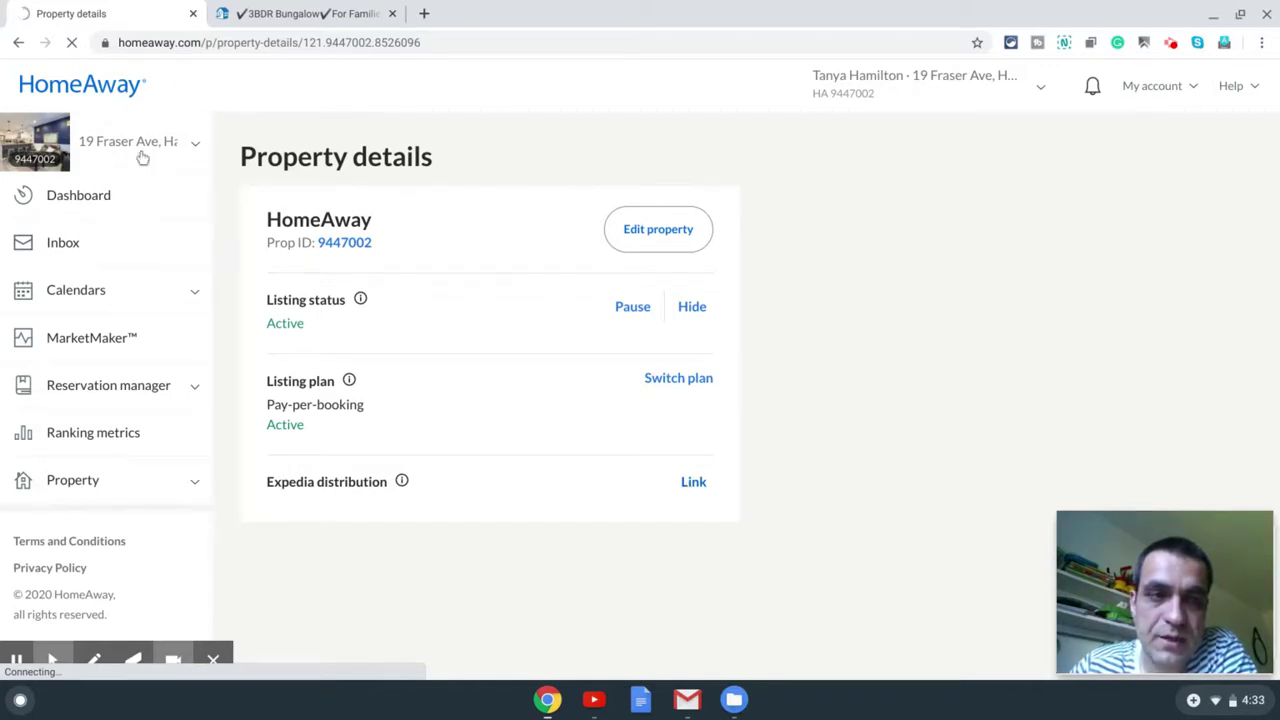
{"action": "left_click", "coordinate": [18, 44]}
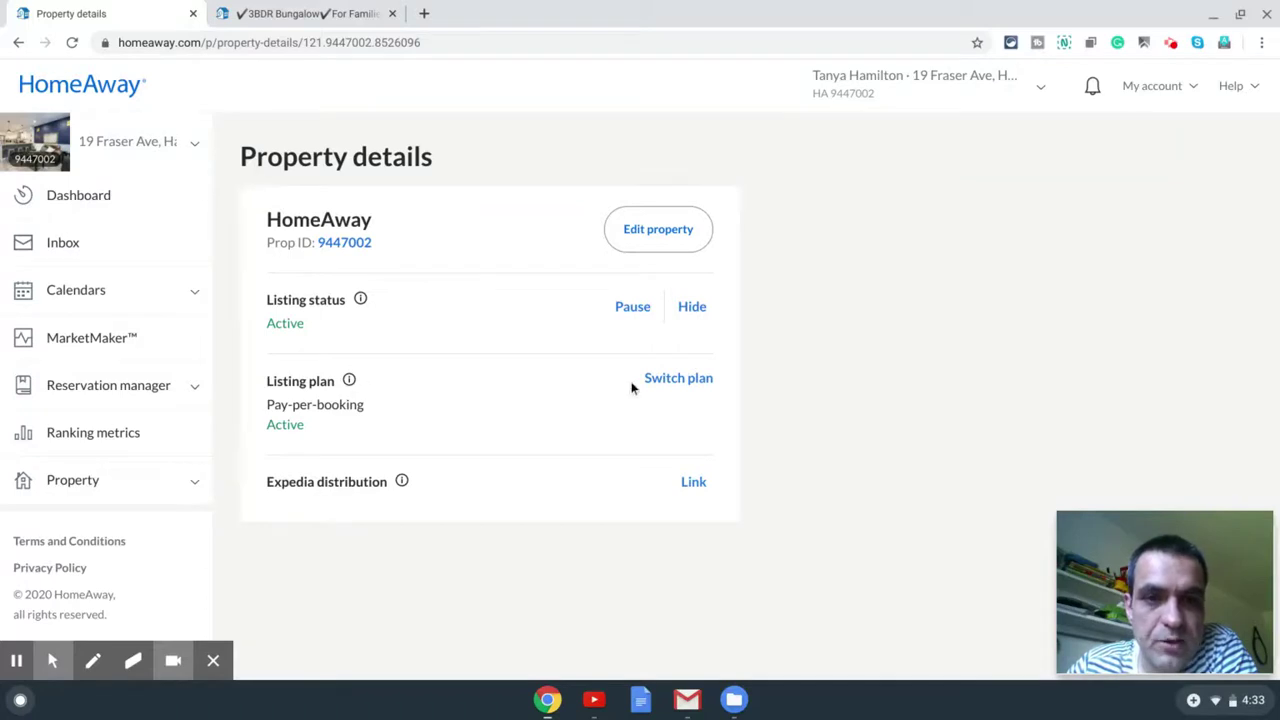
Step: Compare the 8% Pay-per-booking fee against the $499 Annual plan's 3% fee
{"action": "left_click", "coordinate": [666, 380]}
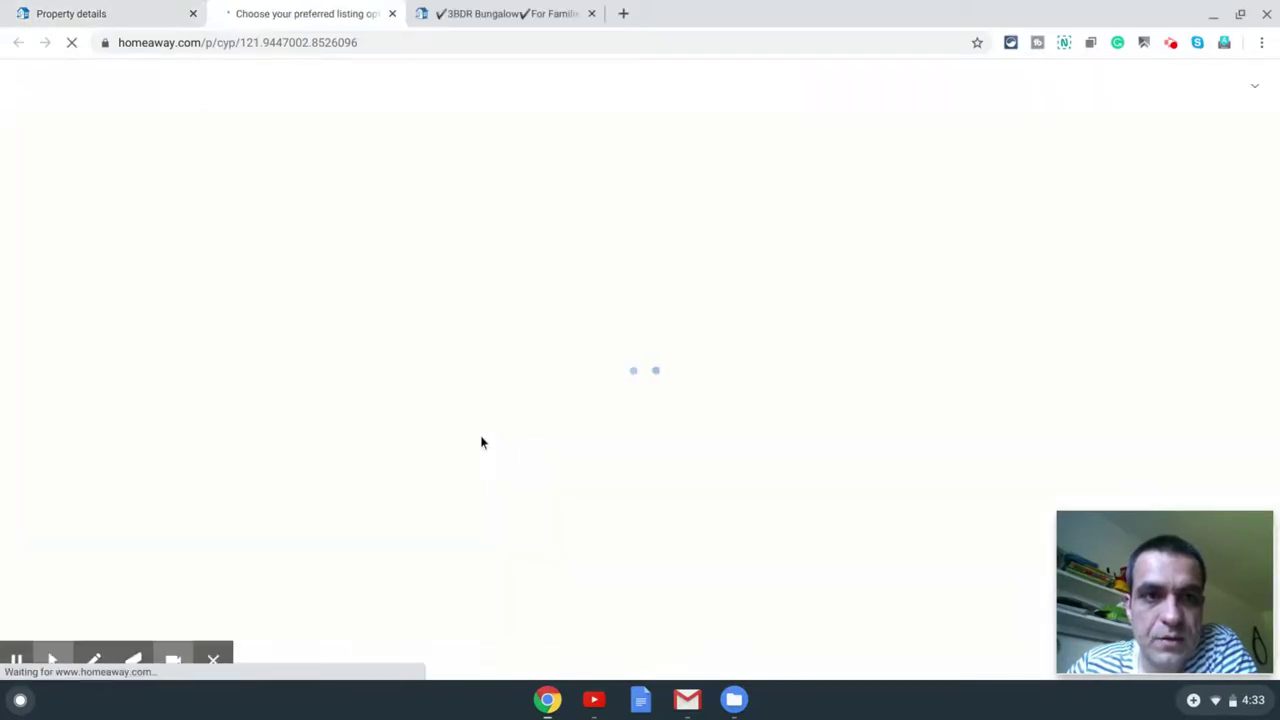
{"action": "scroll", "coordinate": [507, 398], "scroll_direction": "down", "scroll_amount": 1}
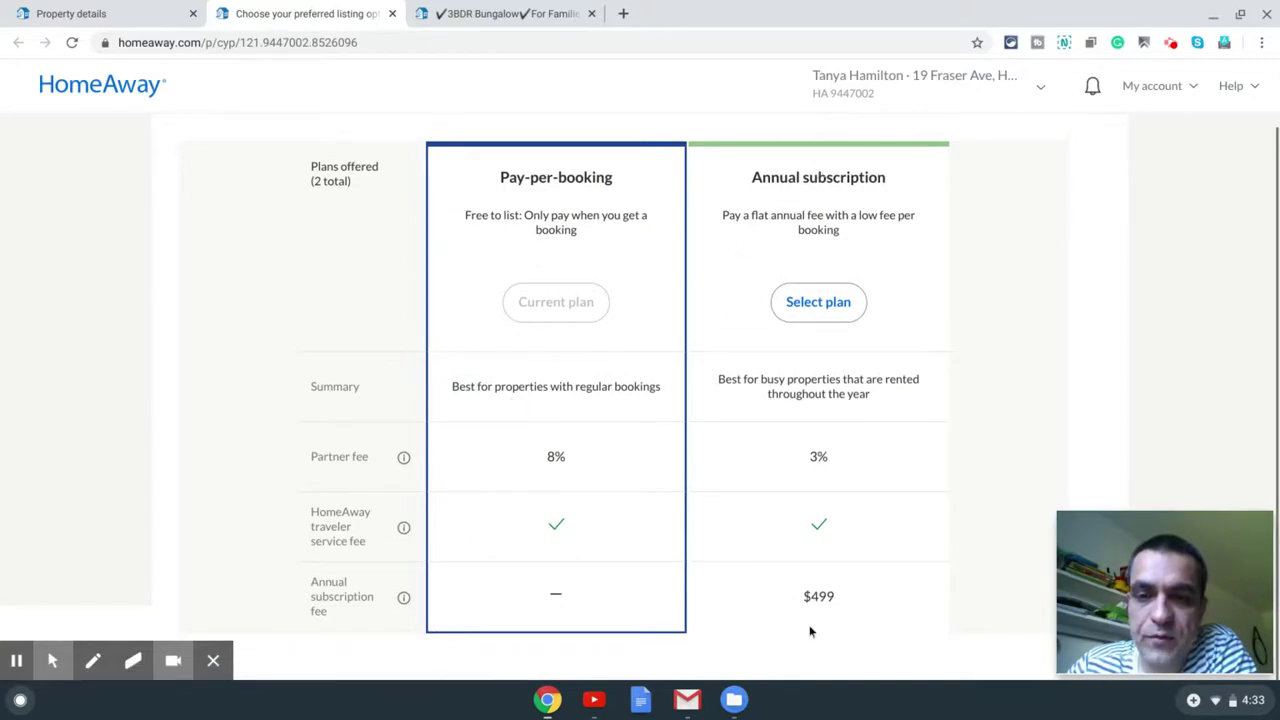
{"action": "left_click", "coordinate": [806, 596]}
{"action": "double_click", "coordinate": [806, 596]}
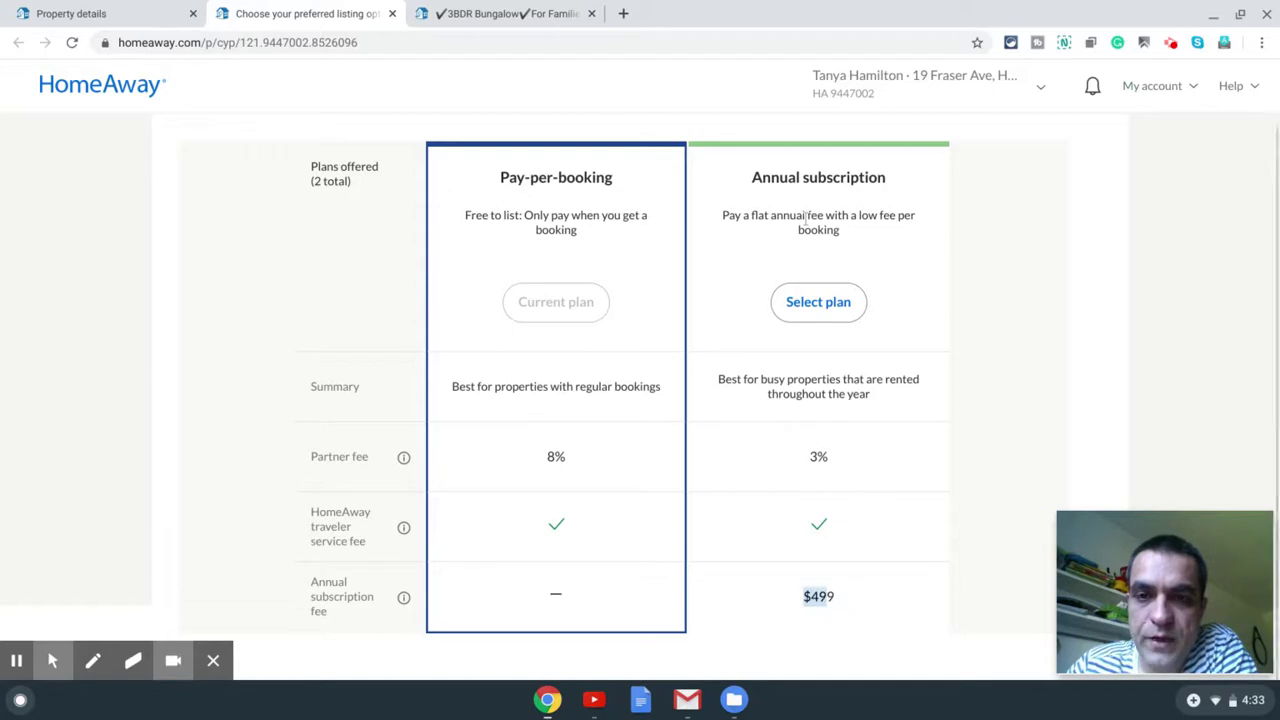
{"action": "double_click", "coordinate": [816, 456]}
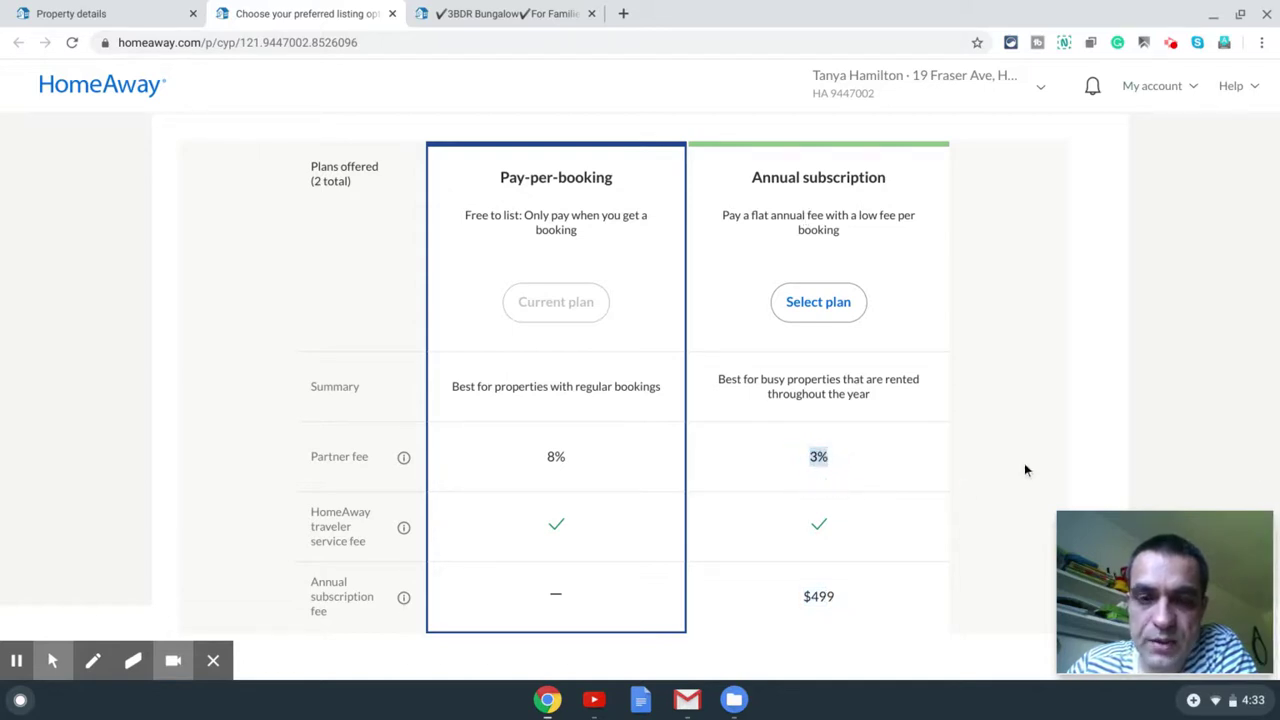
{"action": "double_click", "coordinate": [555, 456]}
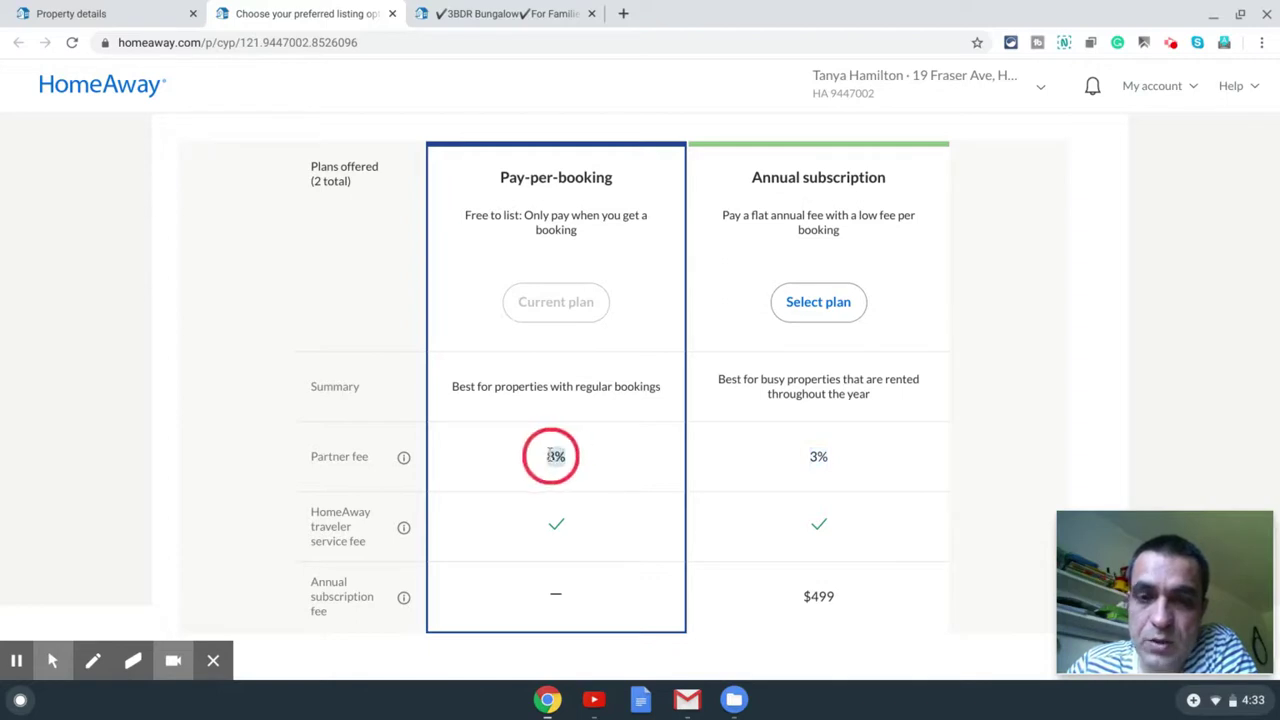
{"action": "left_click", "coordinate": [543, 475]}
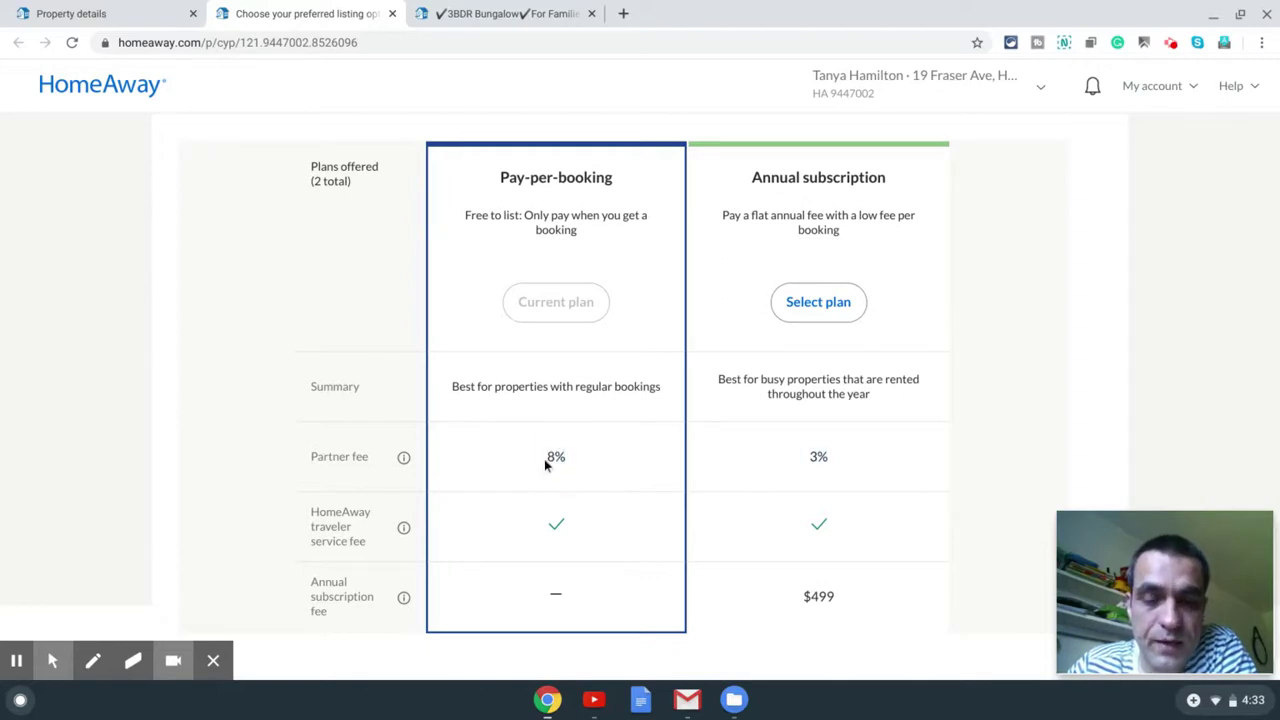
{"action": "double_click", "coordinate": [547, 459]}
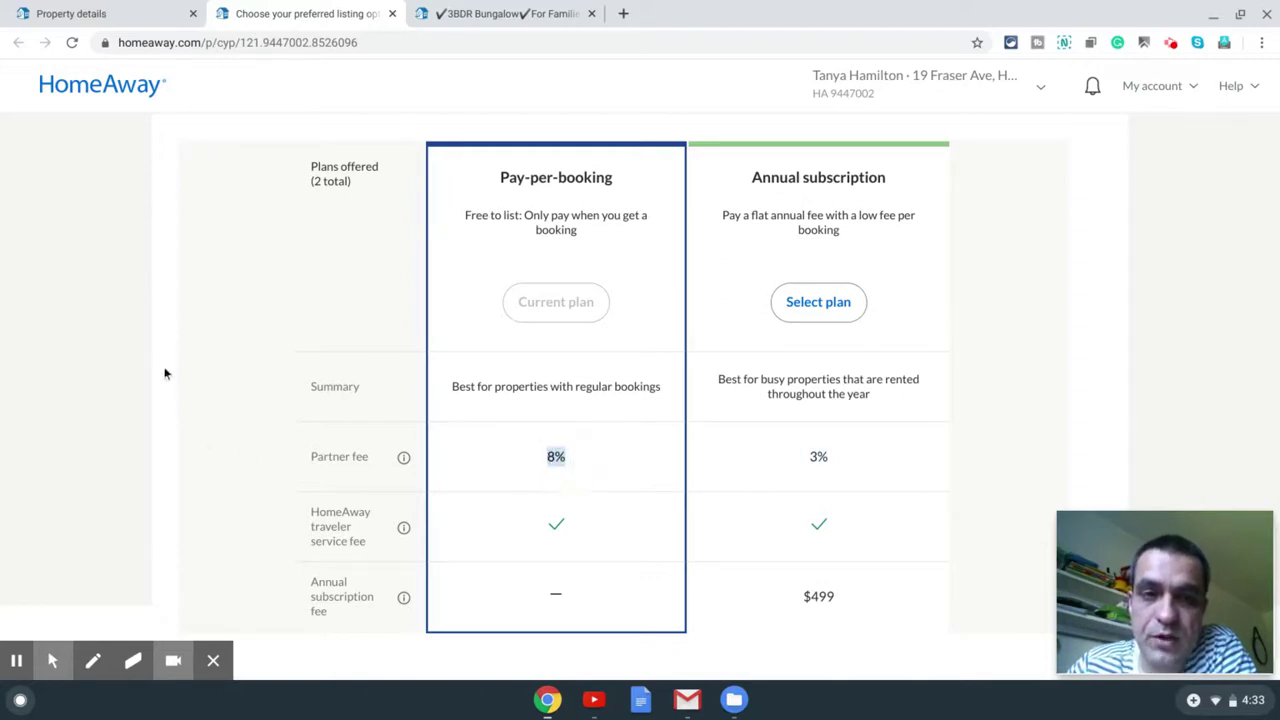
Step: Recheck the $499 Annual fee, then return to Property details keeping Pay-per-booking
{"action": "scroll", "coordinate": [171, 330], "scroll_direction": "up", "scroll_amount": 2}
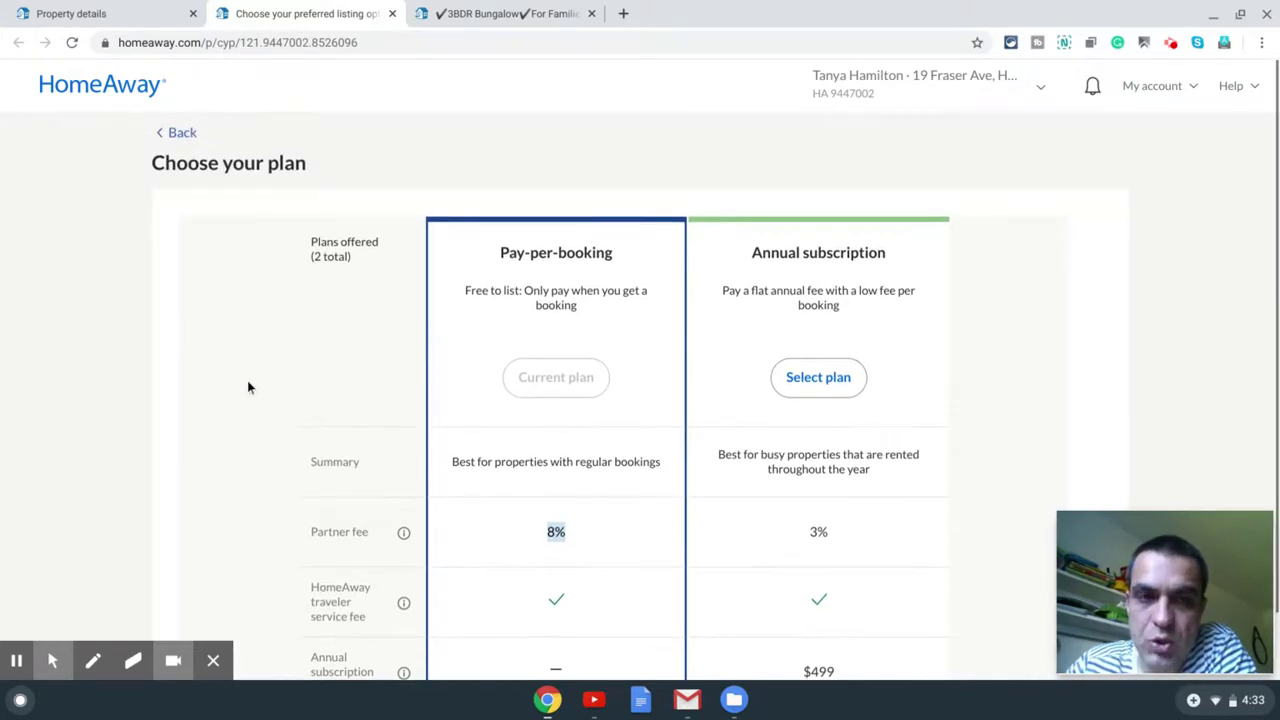
{"action": "scroll", "coordinate": [240, 354], "scroll_direction": "down", "scroll_amount": 1}
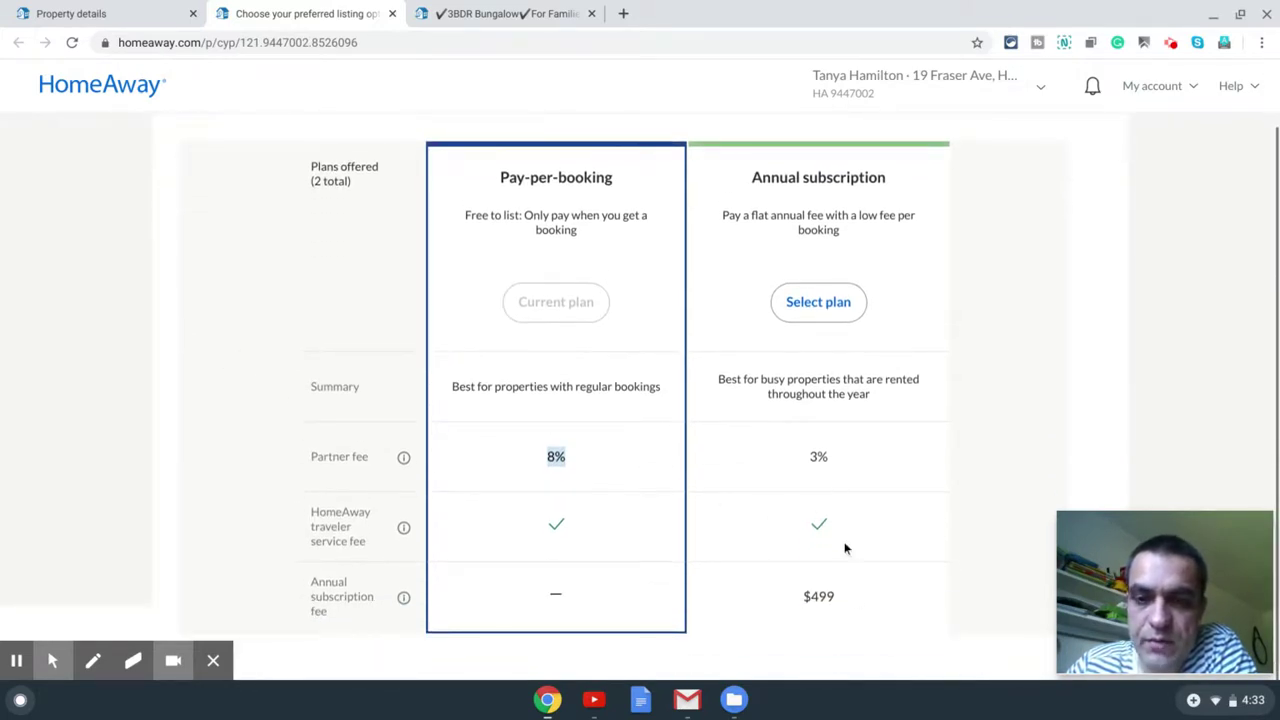
{"action": "double_click", "coordinate": [803, 597]}
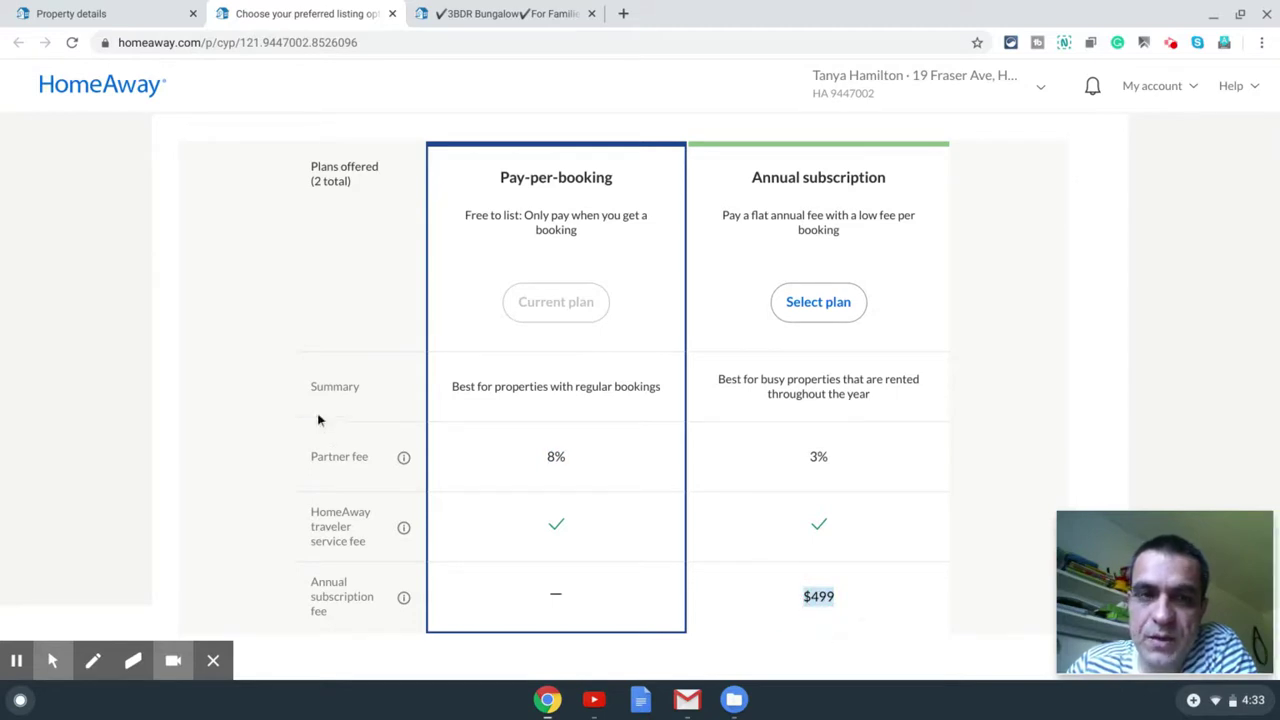
{"action": "scroll", "coordinate": [322, 414], "scroll_direction": "up", "scroll_amount": 1}
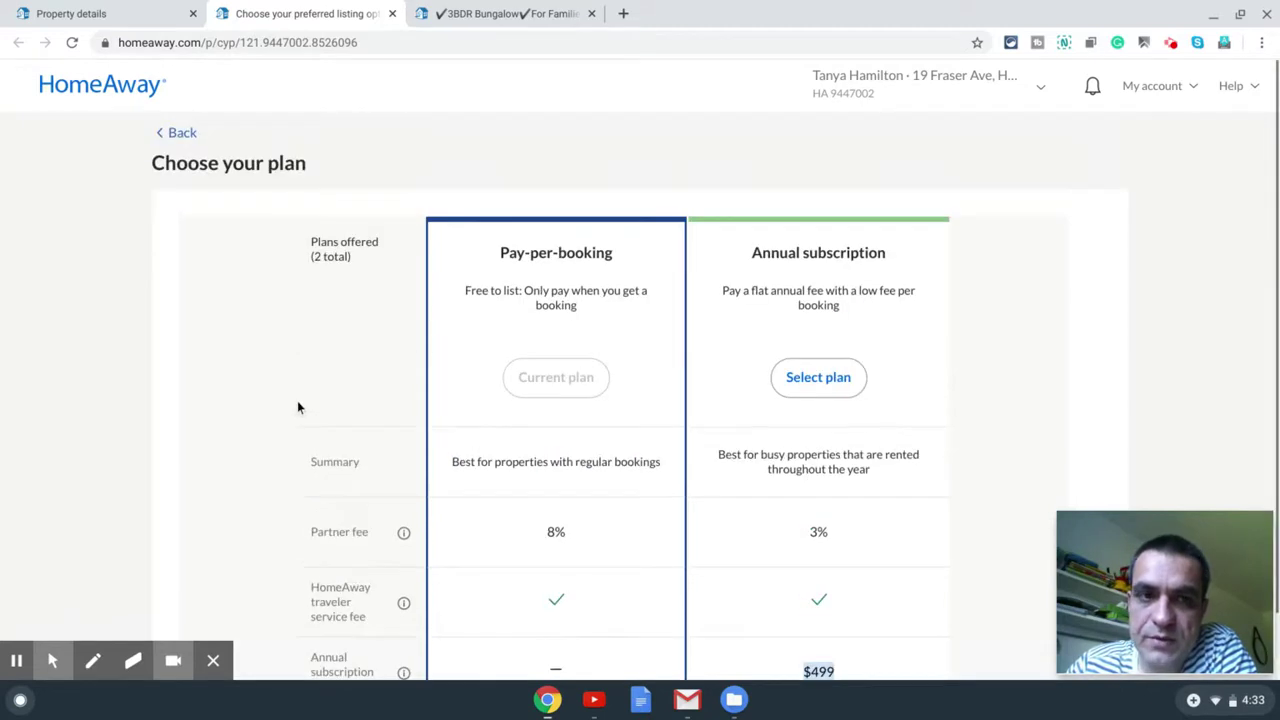
{"action": "scroll", "coordinate": [298, 407], "scroll_direction": "down", "scroll_amount": 1}
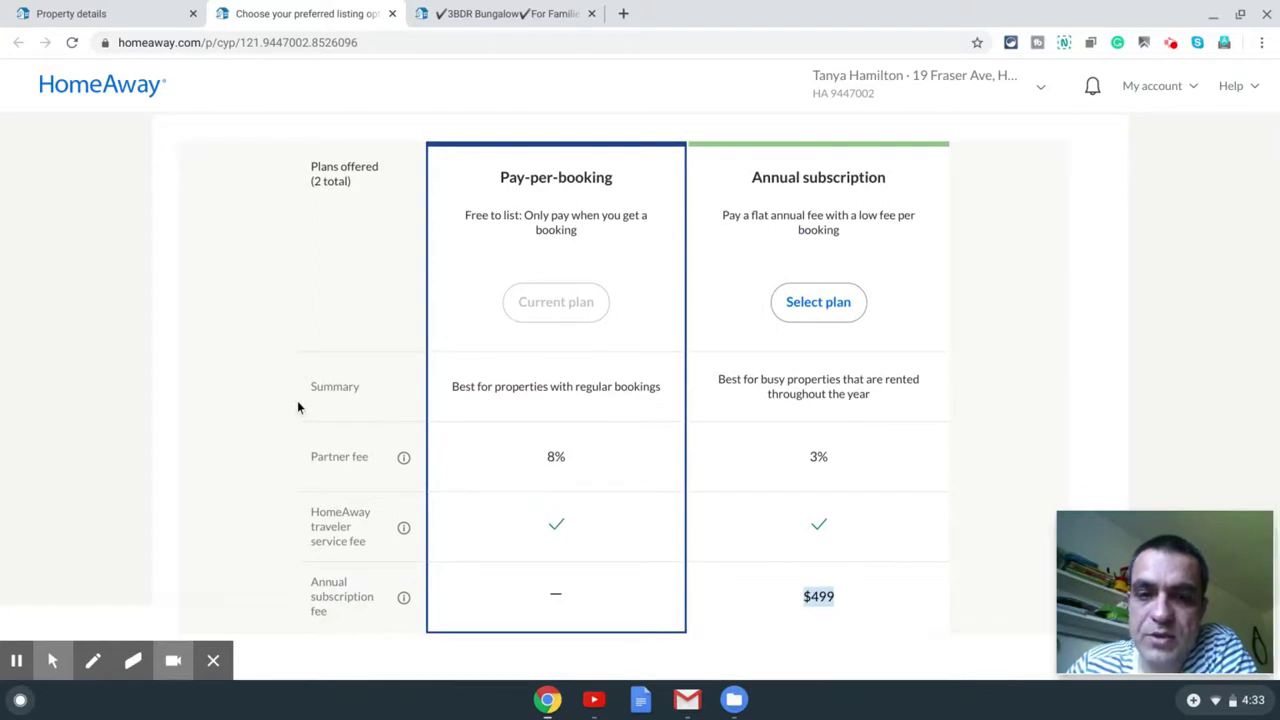
{"action": "left_click", "coordinate": [826, 595]}
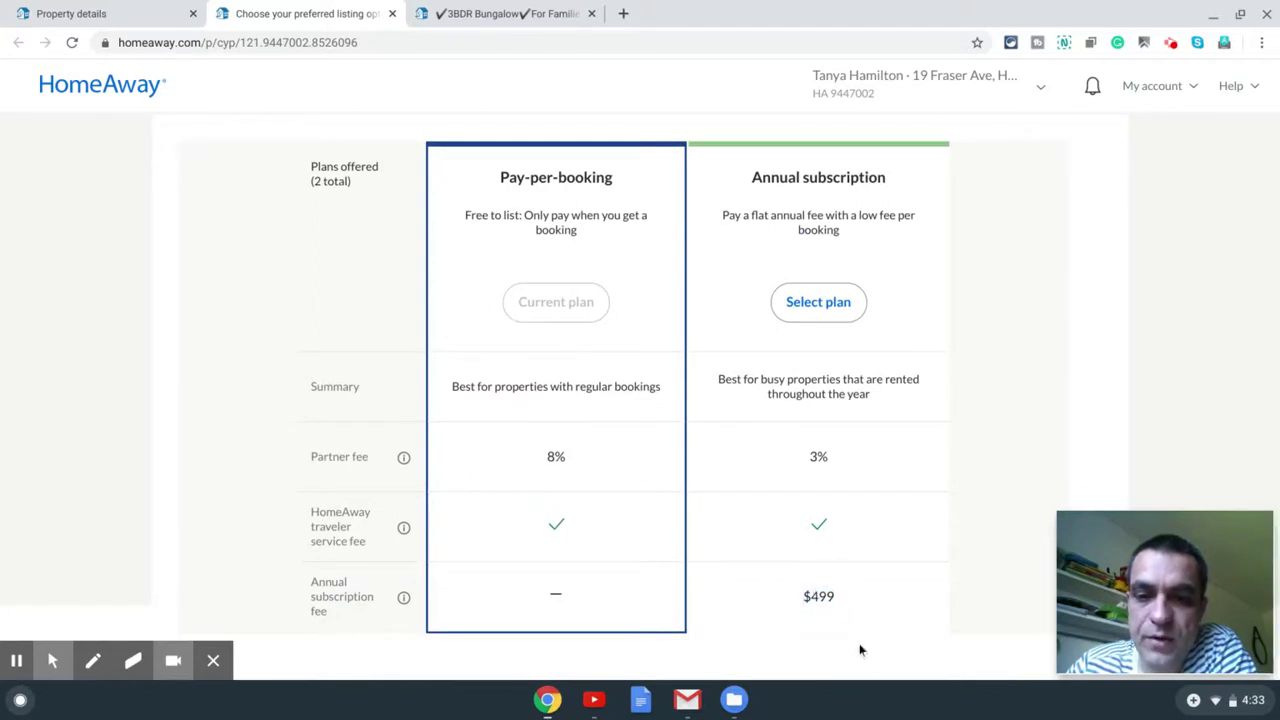
{"action": "double_click", "coordinate": [823, 599]}
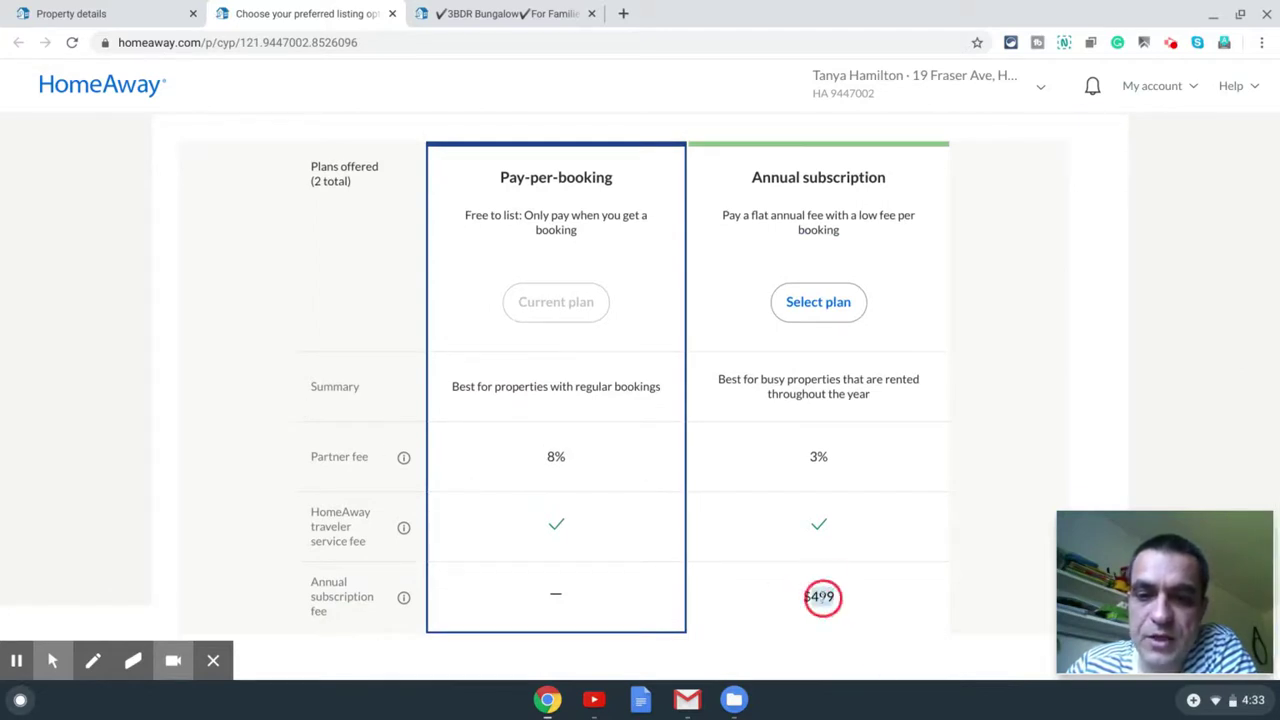
{"action": "left_click", "coordinate": [262, 324]}
{"action": "scroll", "coordinate": [264, 326], "scroll_direction": "up", "scroll_amount": 1}
{"action": "left_click", "coordinate": [184, 134]}
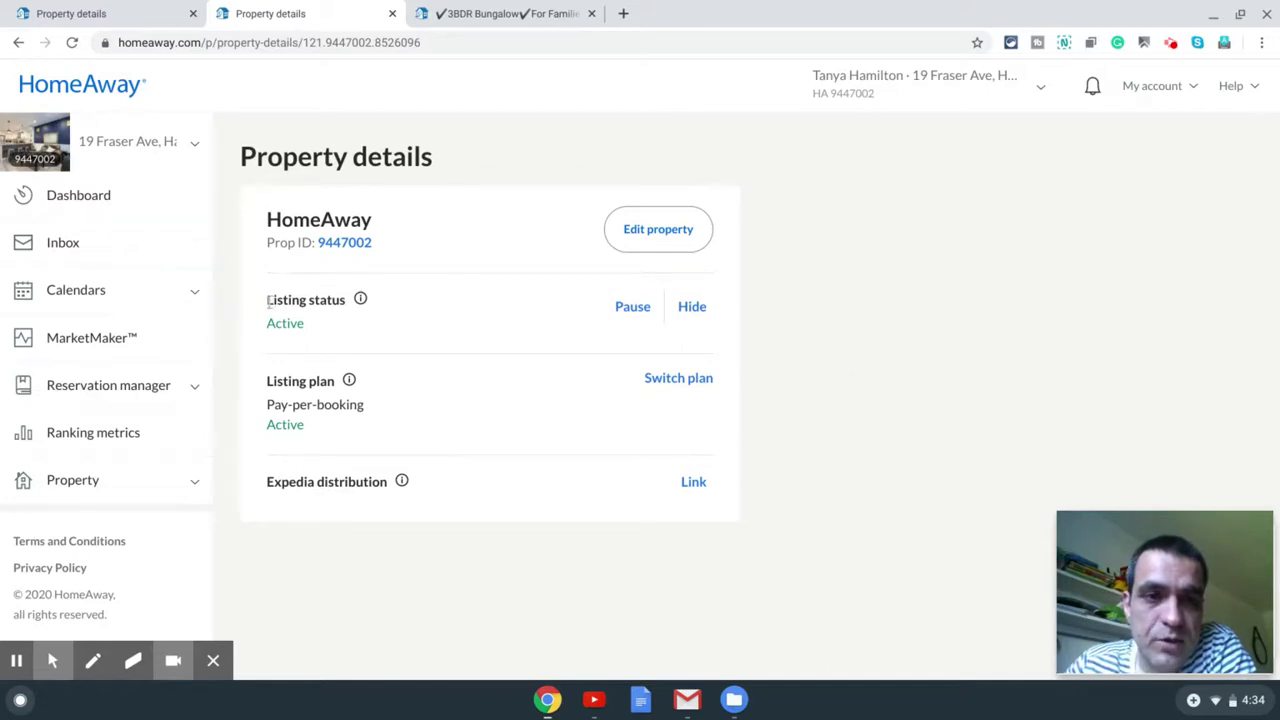
Step: Confirm the Active listing status and open the property editor's Suggestions page
{"action": "left_click_drag", "start_coordinate": [266, 299], "coordinate": [325, 322]}
{"action": "left_click", "coordinate": [462, 326]}
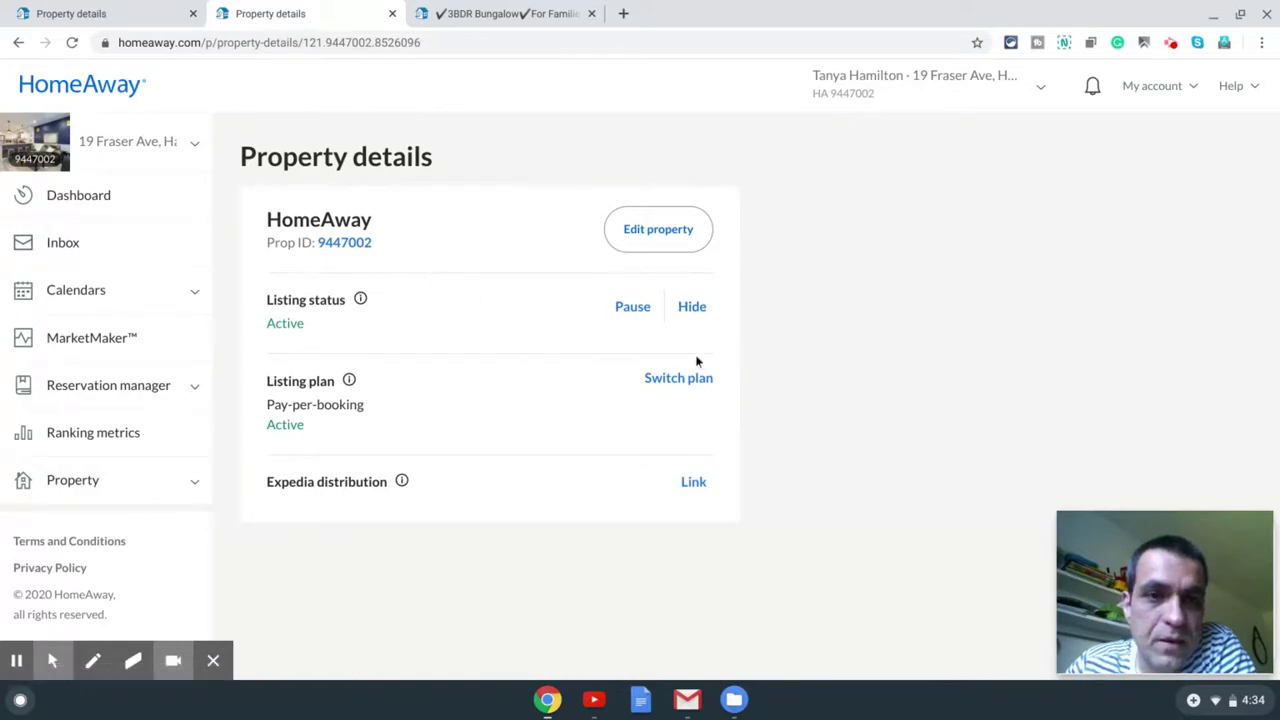
{"action": "left_click", "coordinate": [645, 231]}
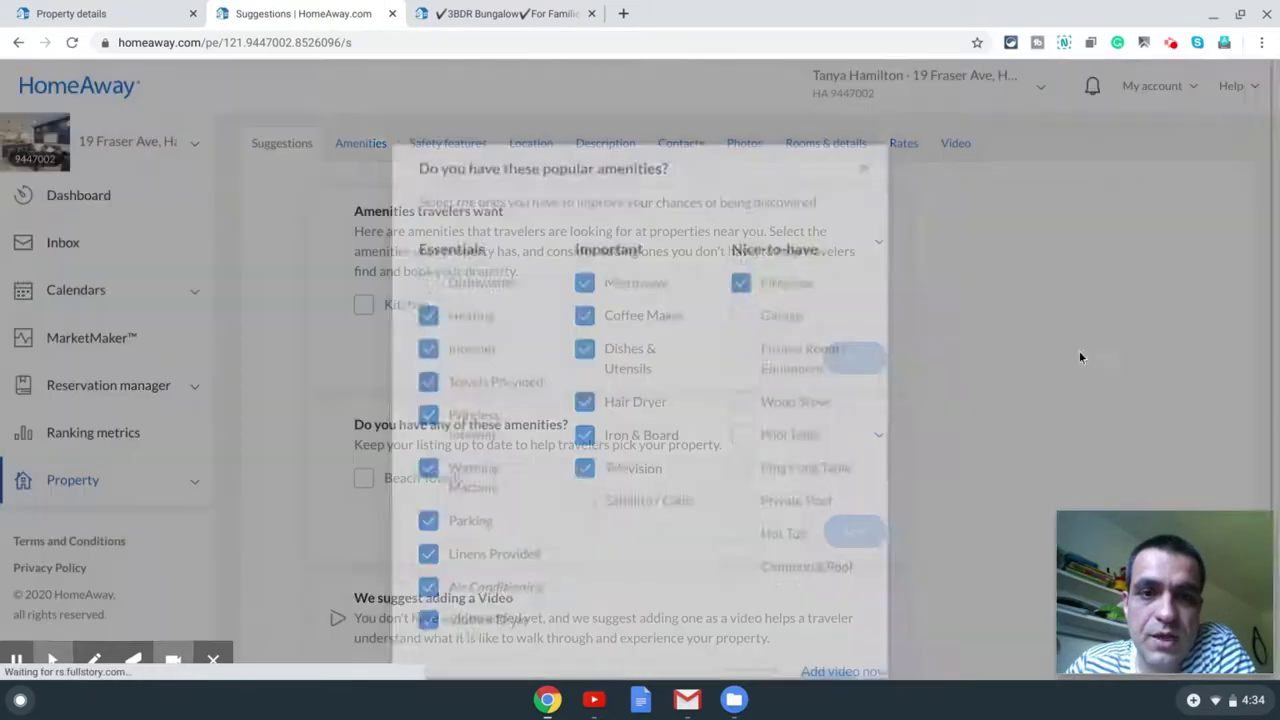
Step: Tick Dishwasher in the popular amenities checklist and save it
{"action": "left_click", "coordinate": [480, 287]}
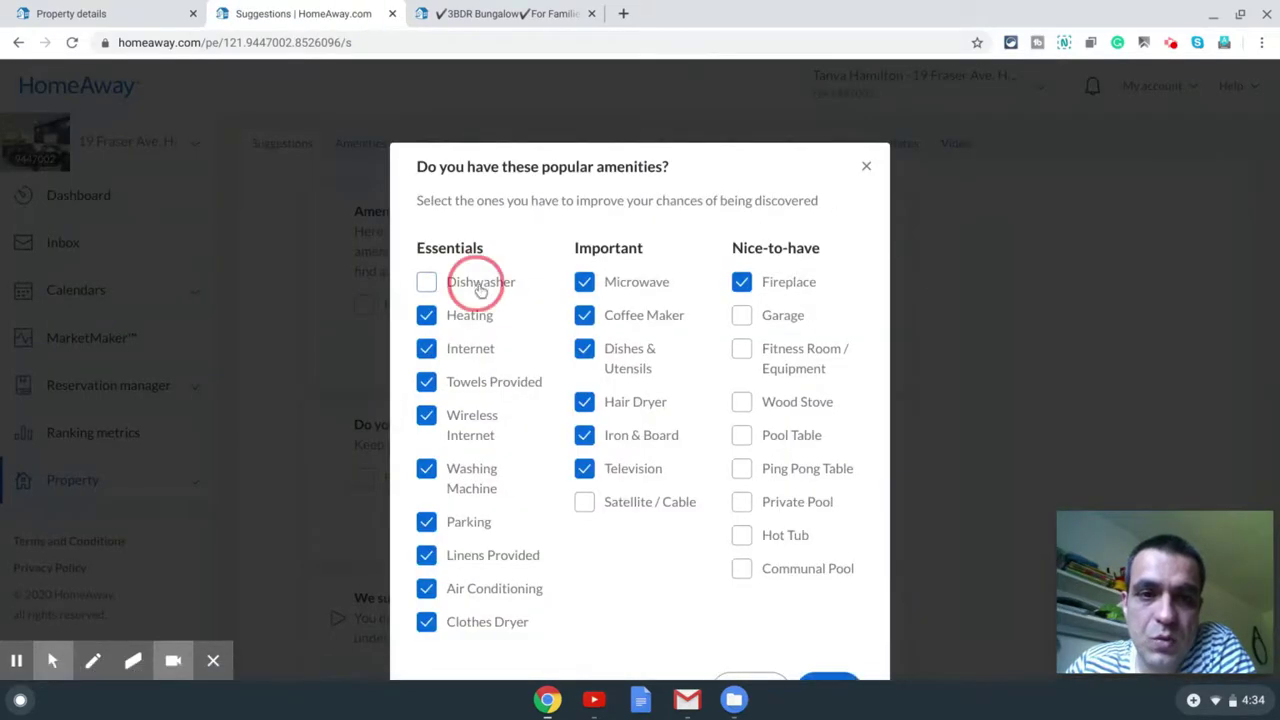
{"action": "scroll", "coordinate": [640, 346], "scroll_direction": "down", "scroll_amount": 3}
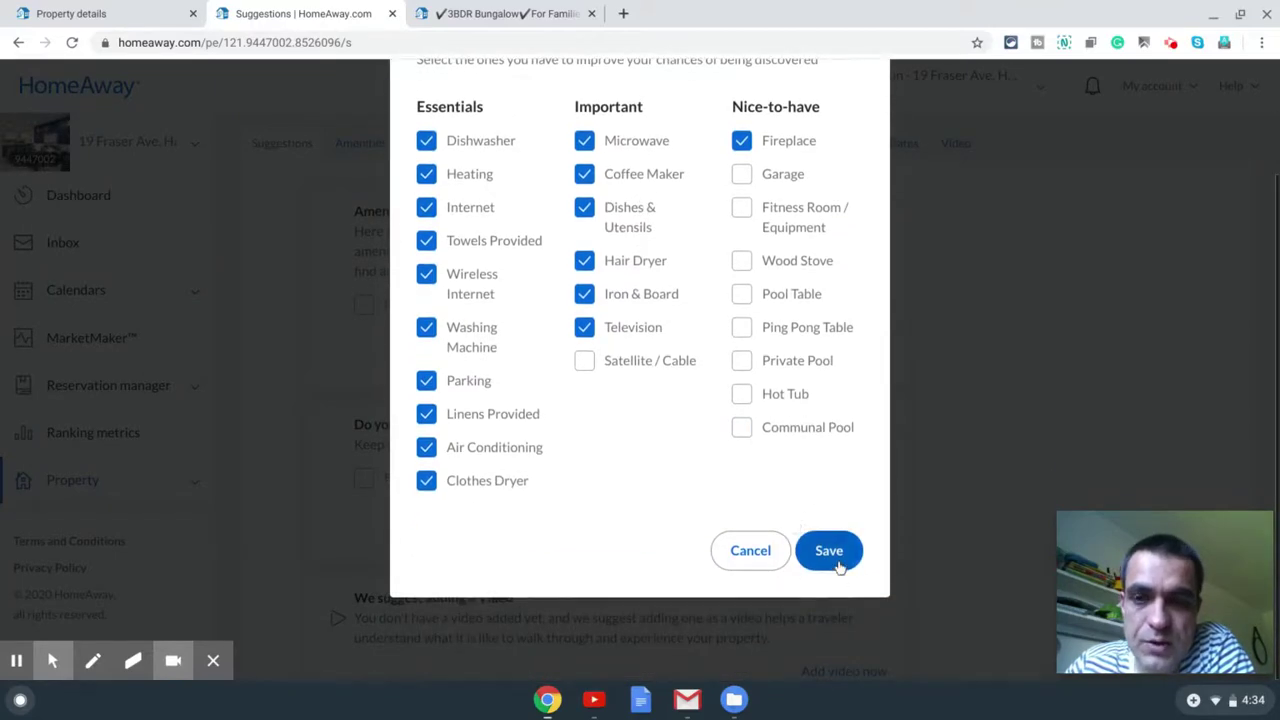
{"action": "left_click", "coordinate": [830, 552]}
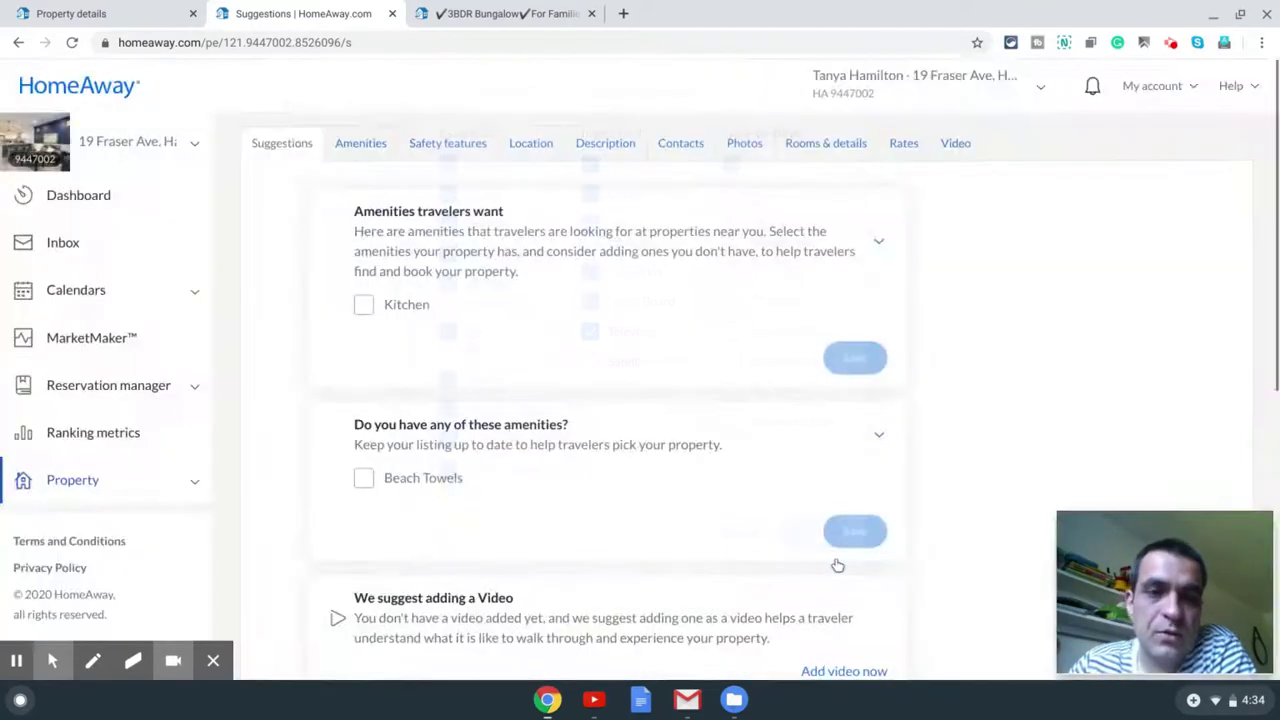